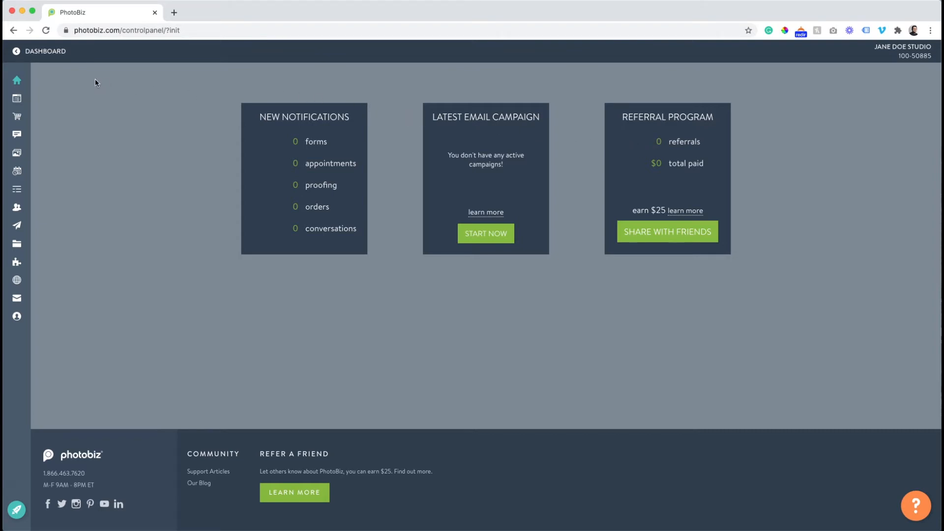
# Open the Blog Posts page and bring up the PhotoBiz Assistant help panel
pyautogui.moveTo(27, 79)
pyautogui.click(21, 138)
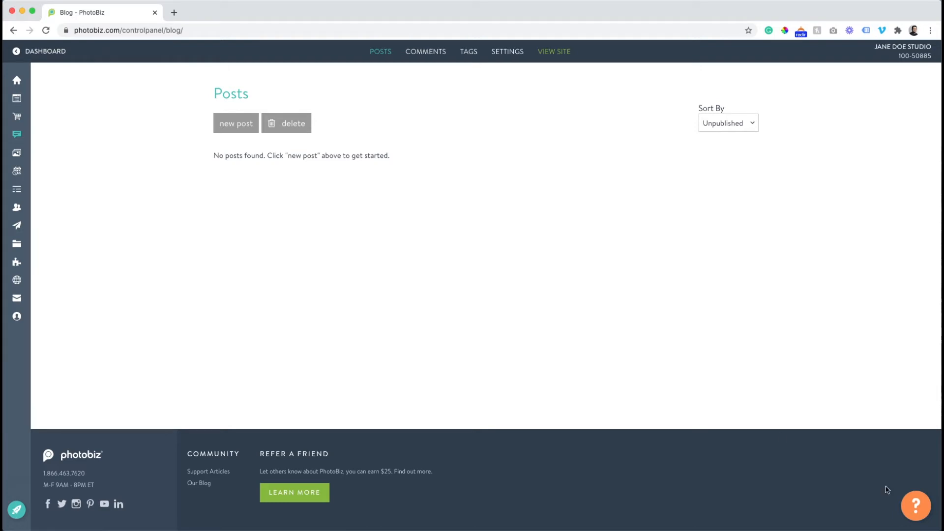
pyautogui.click(908, 502)
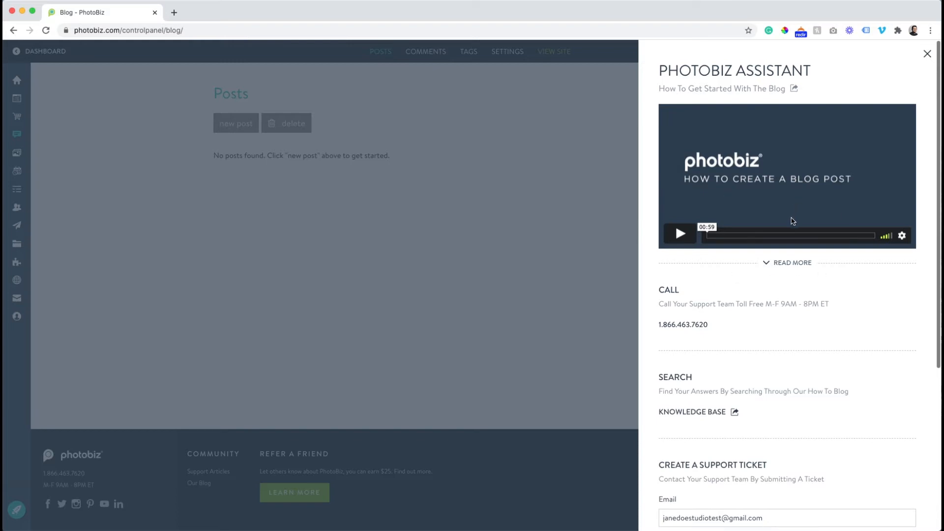
# Expand the full help article and scroll through the how-to-create-a-blog-post content
pyautogui.click(786, 266)
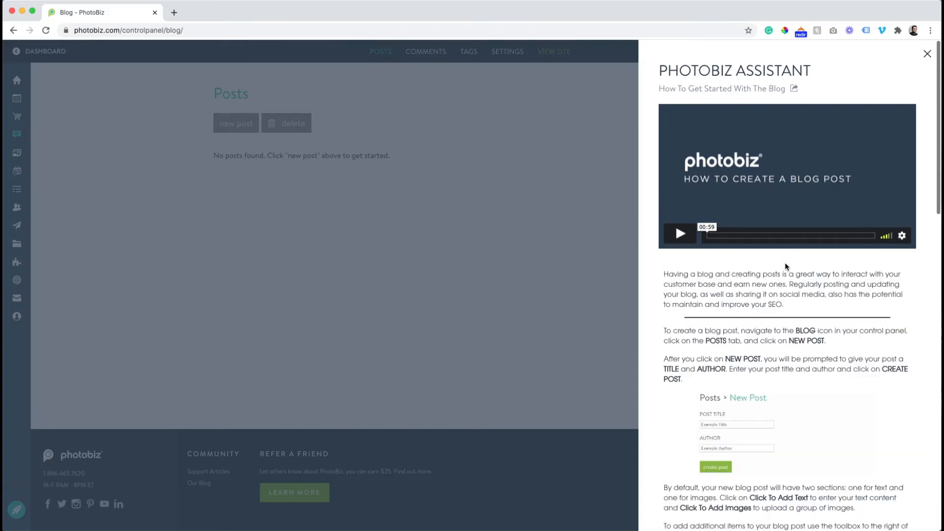
pyautogui.scroll(-2, 742, 305)
pyautogui.scroll(-10, 742, 305)
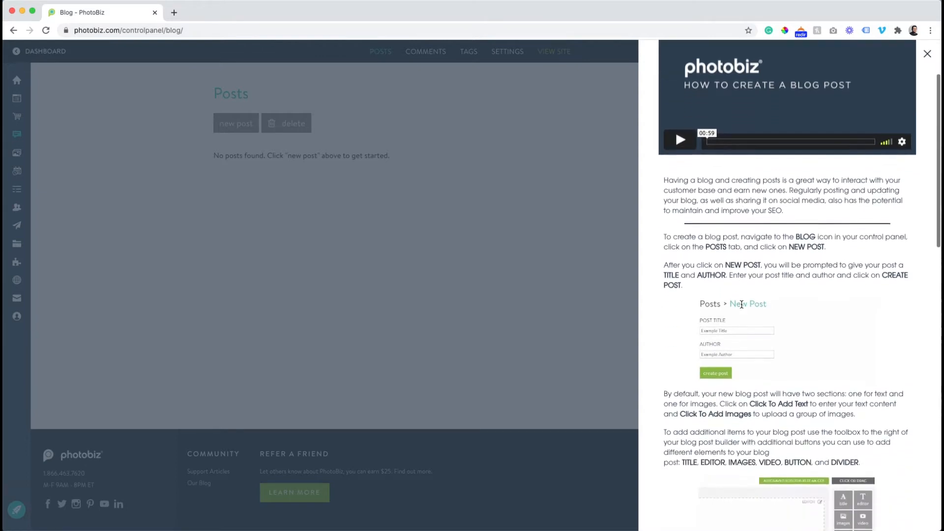
pyautogui.scroll(-10, 743, 309)
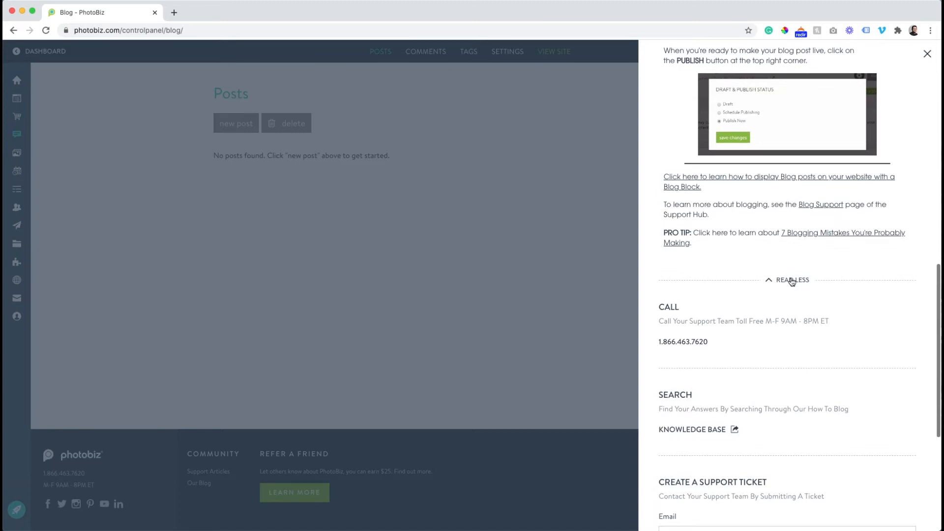
pyautogui.scroll(-9, 792, 278)
pyautogui.scroll(5, 792, 278)
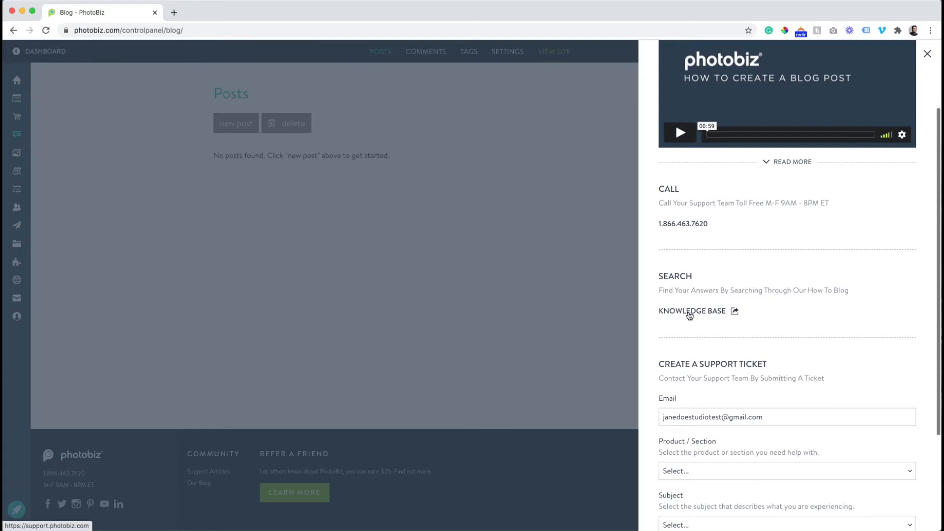
pyautogui.scroll(-5, 689, 314)
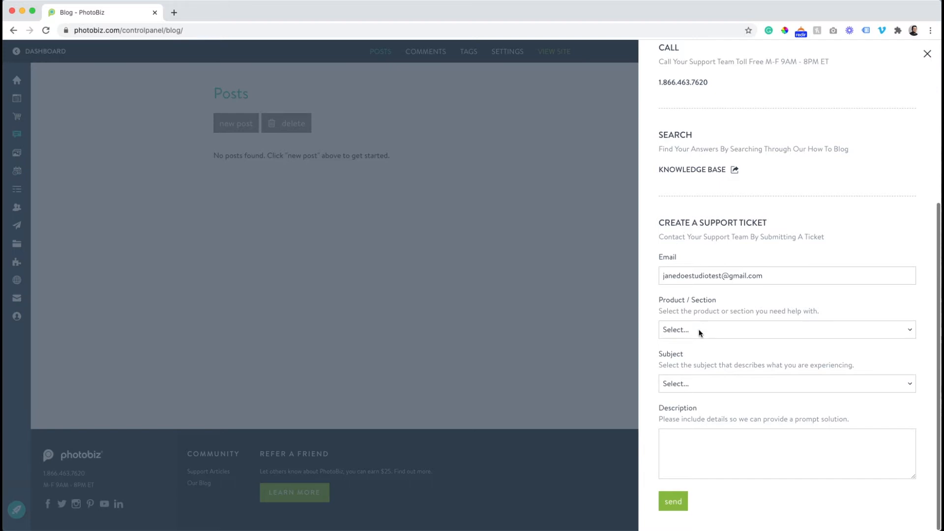
pyautogui.scroll(8, 701, 333)
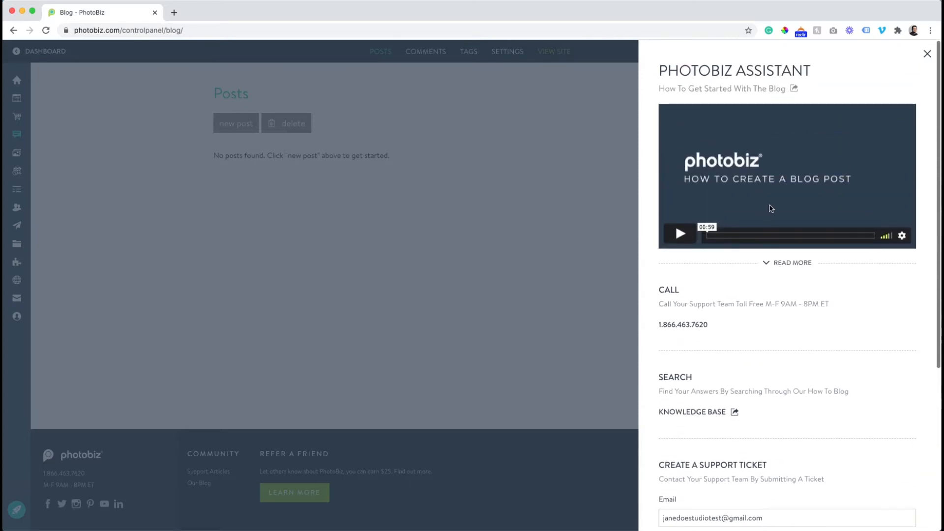
# Close the assistant panel and return to the dashboard home page
pyautogui.click(927, 55)
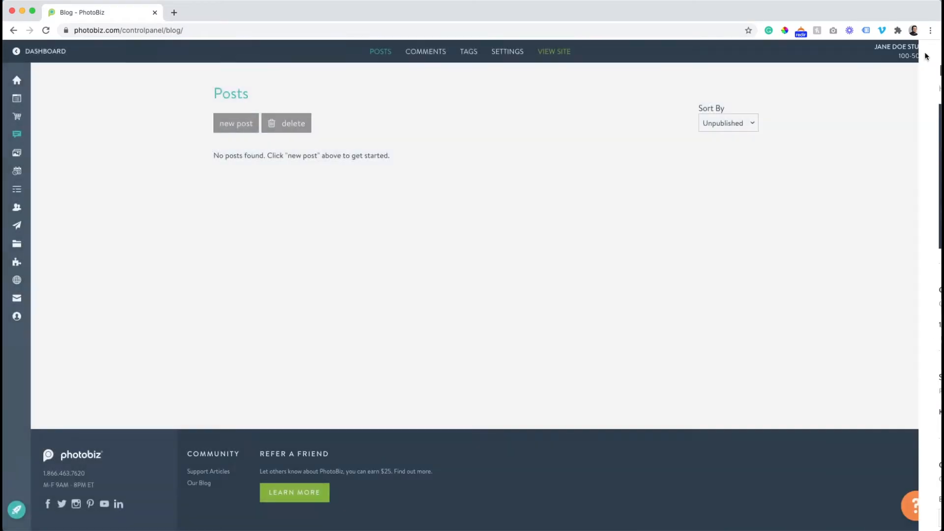
pyautogui.moveTo(915, 53)
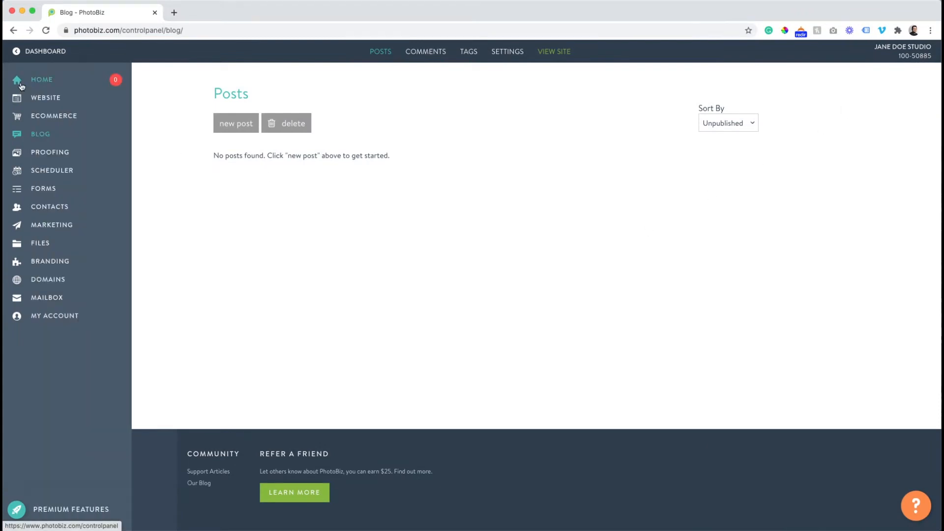
pyautogui.click(19, 84)
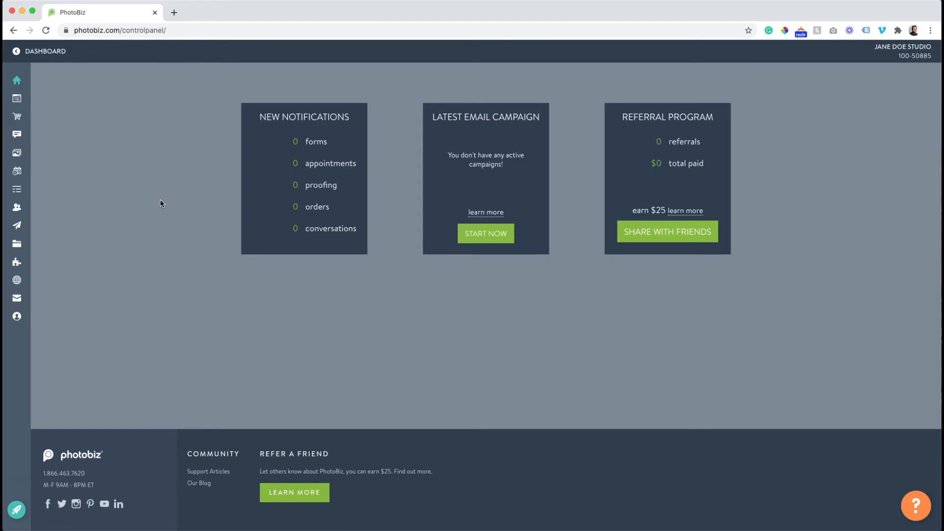
# Open the account Branding page and review its logo, favicon and company fields
pyautogui.moveTo(27, 243)
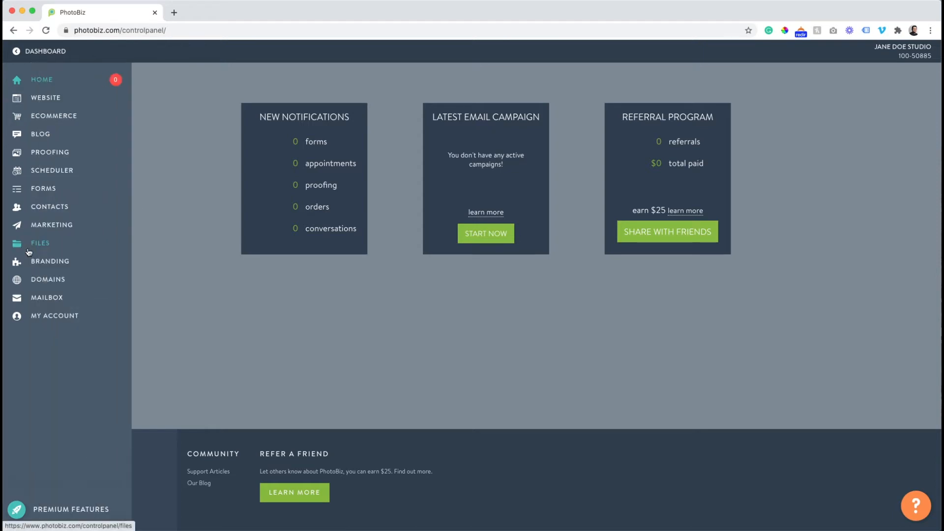
pyautogui.click(36, 263)
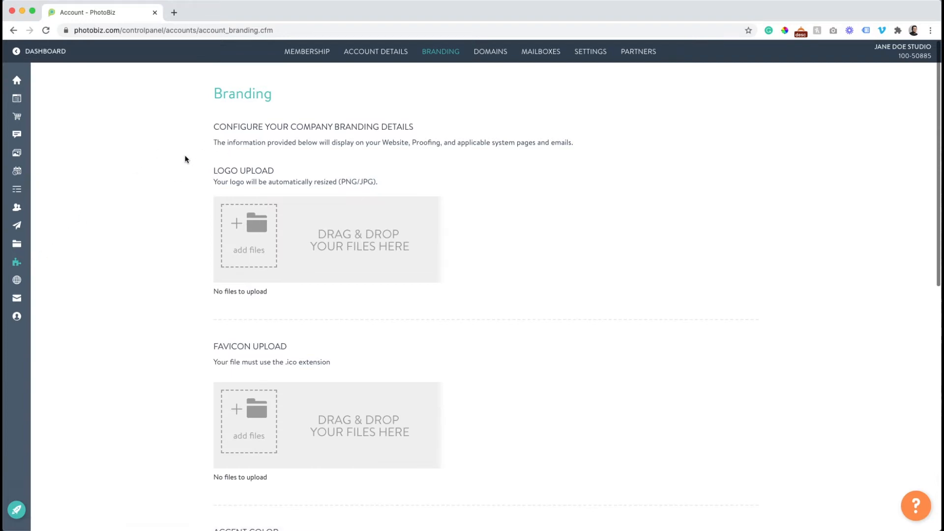
pyautogui.scroll(-3, 187, 180)
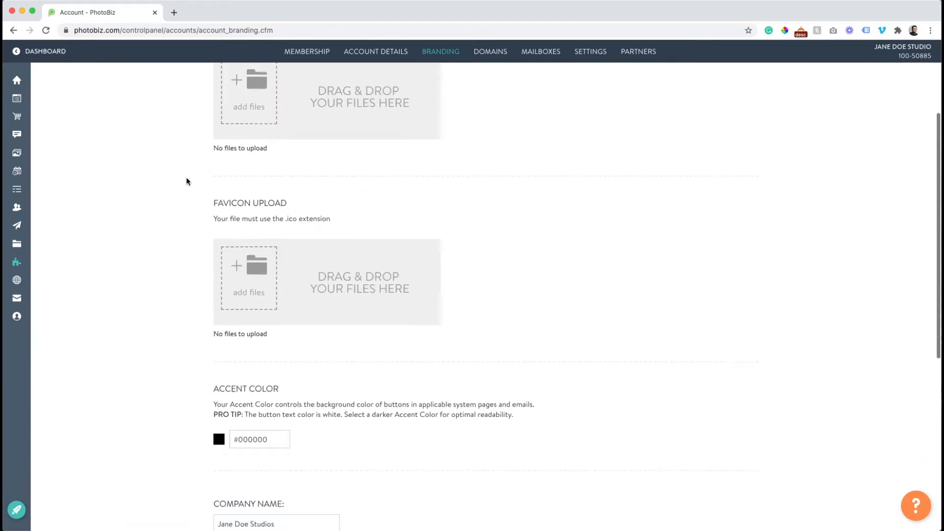
pyautogui.scroll(-5, 187, 182)
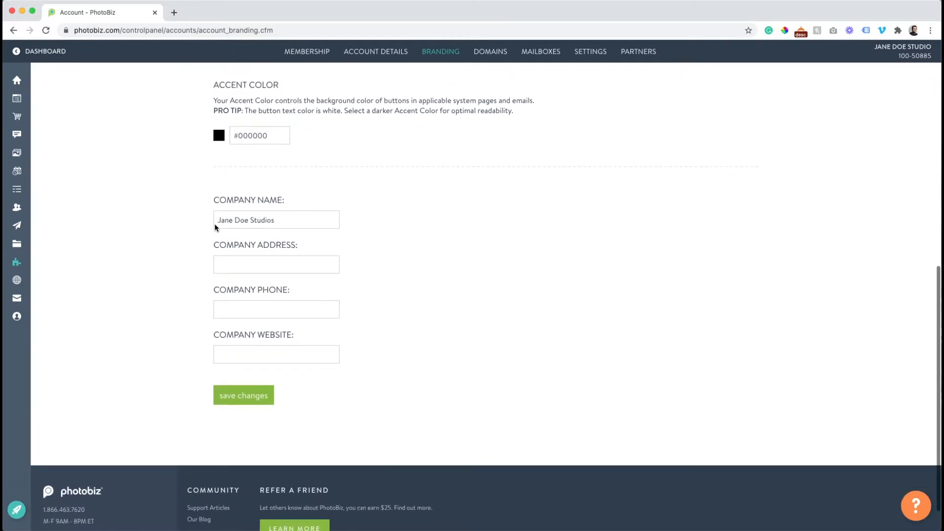
pyautogui.scroll(8, 202, 244)
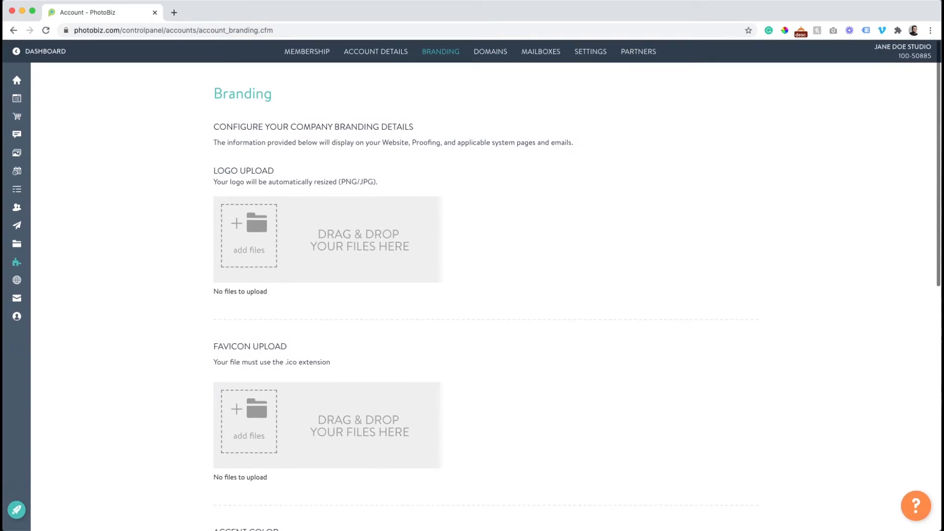
# Drop the studio logo image onto Logo Upload, then scroll to the company fields
pyautogui.moveTo(777, 396); pyautogui.dragTo(318, 247)
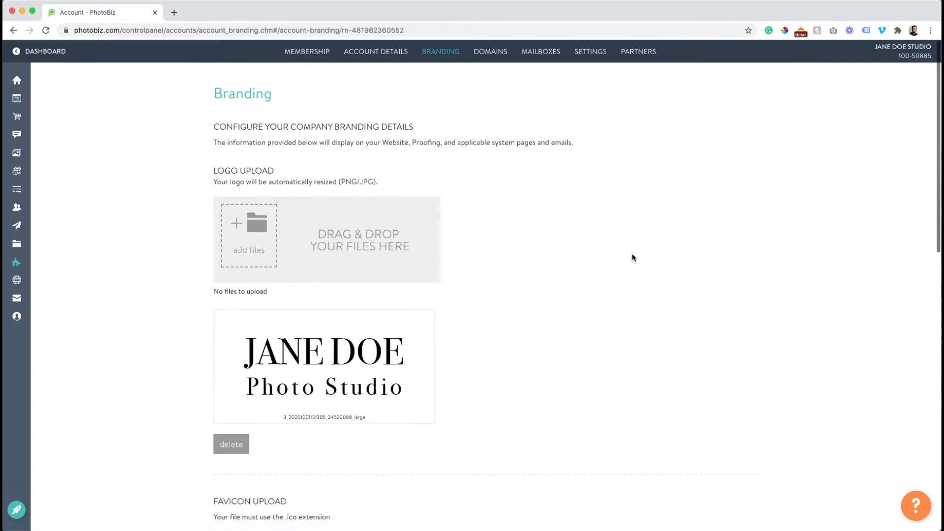
pyautogui.scroll(-3, 600, 301)
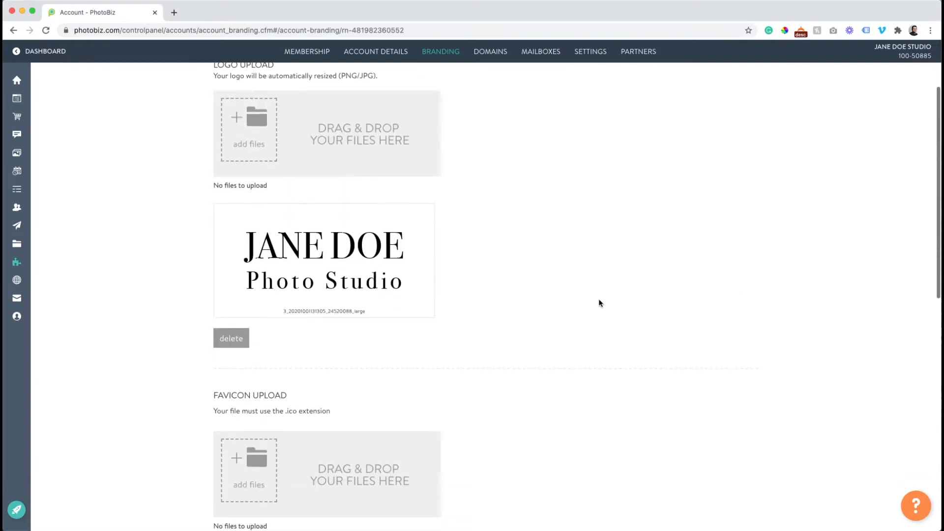
pyautogui.scroll(-5, 598, 299)
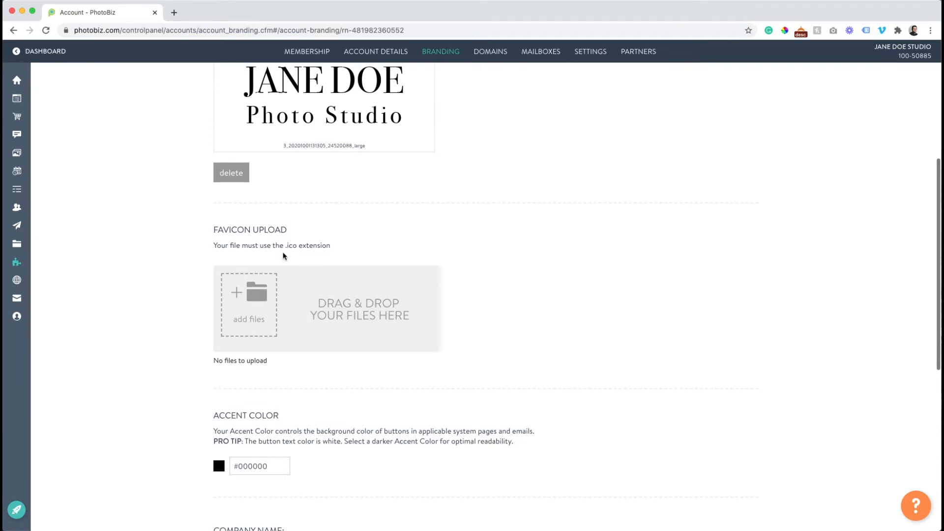
pyautogui.scroll(-5, 283, 252)
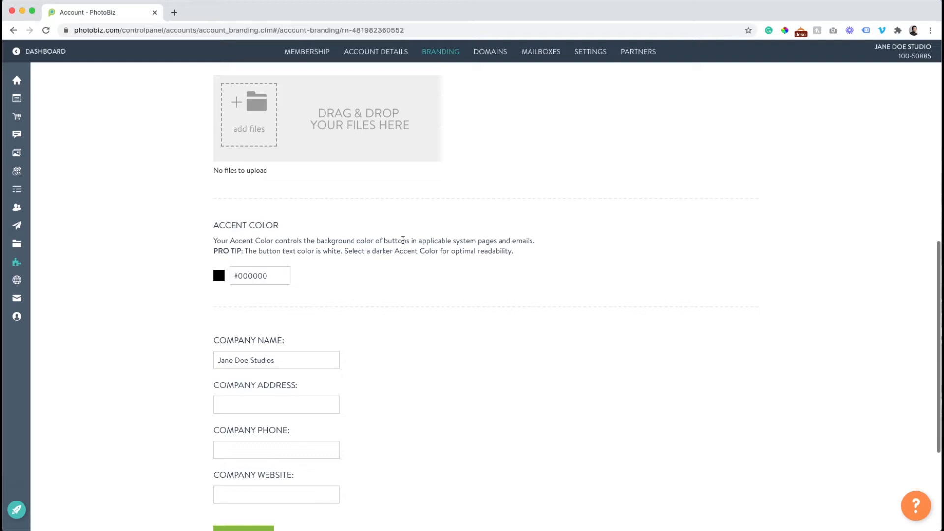
pyautogui.scroll(8, 403, 240)
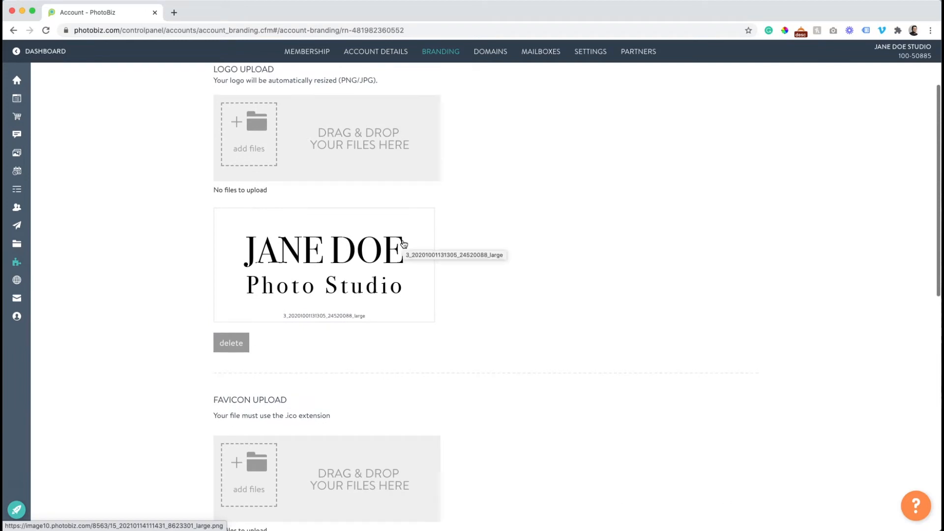
pyautogui.scroll(-9, 404, 243)
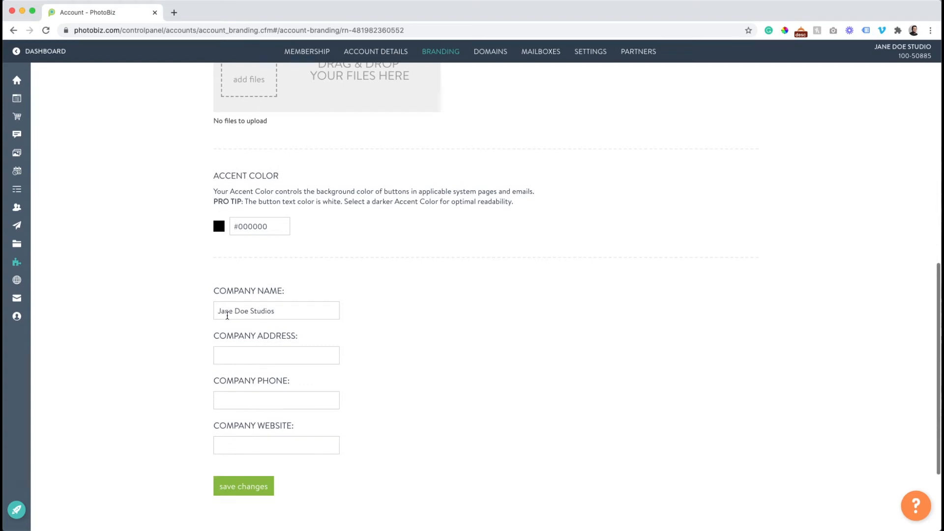
pyautogui.scroll(-1, 226, 318)
pyautogui.scroll(-1, 231, 318)
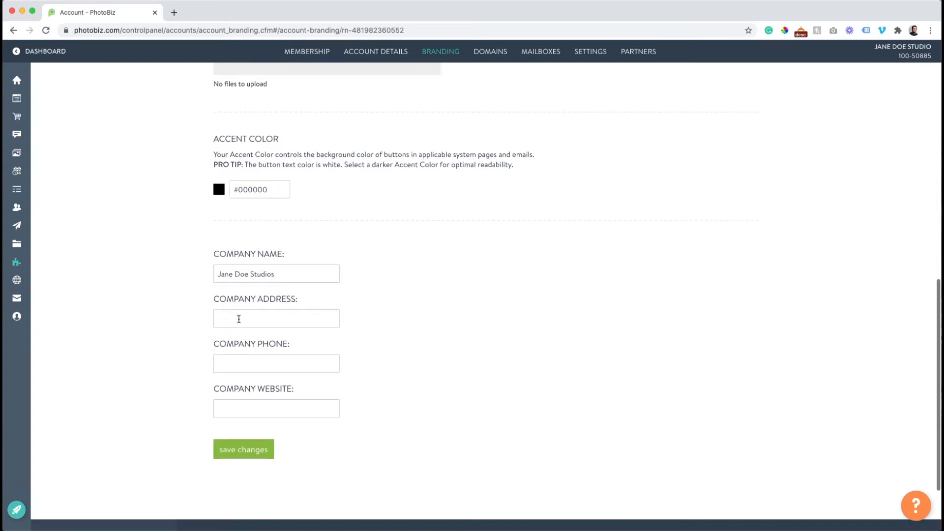
# Enter the company address starting '516' and autofill the address and phone number
pyautogui.click(239, 320)
pyautogui.click(250, 349)
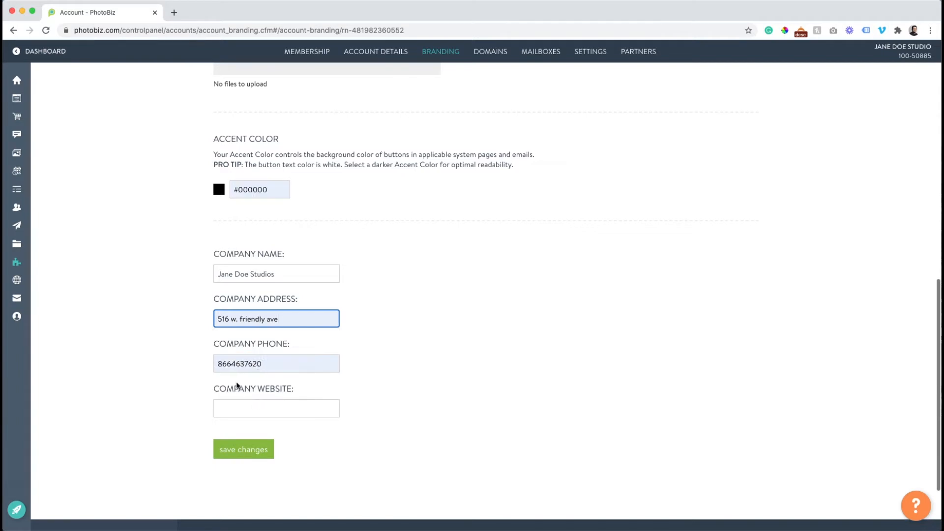
# Set the company website to janedoestudios.com and save the branding changes
pyautogui.click(231, 407)
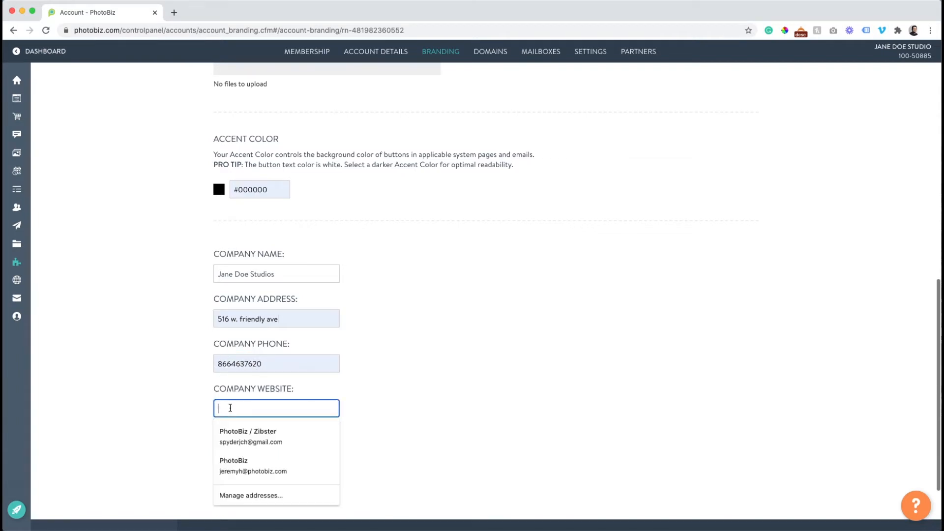
pyautogui.write('janedoestudios.com')
pyautogui.click(224, 453)
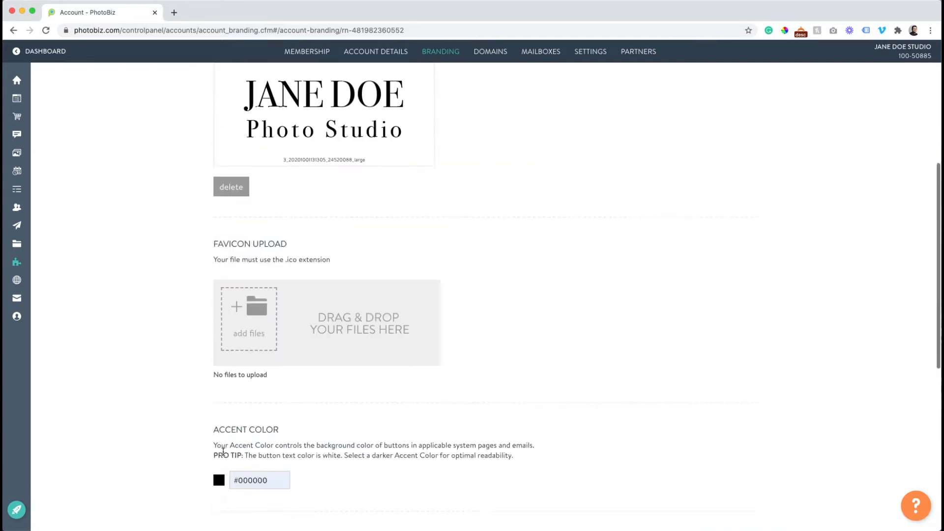
pyautogui.scroll(-10, 232, 359)
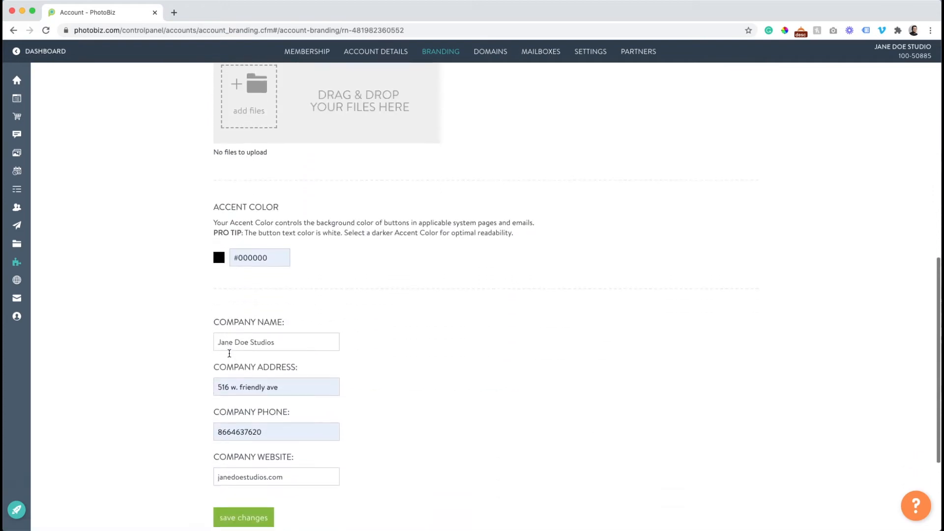
pyautogui.scroll(-1, 229, 353)
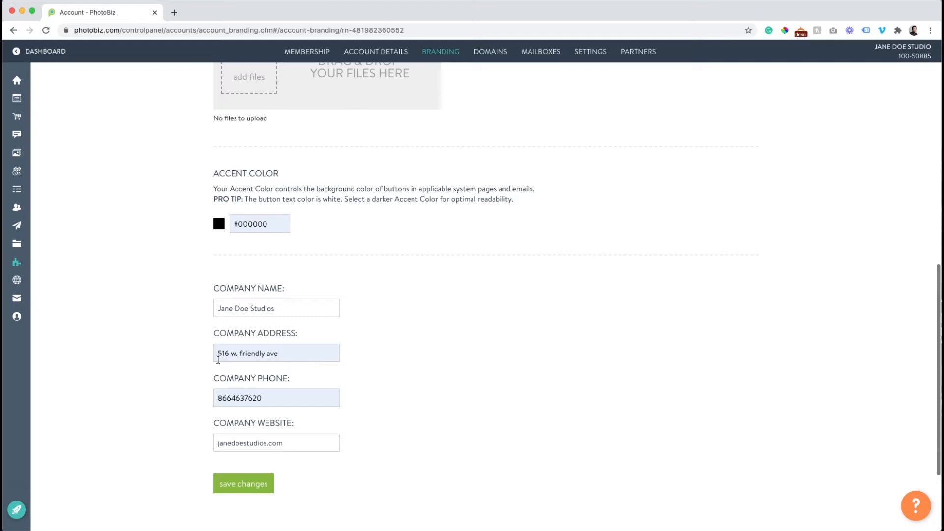
pyautogui.scroll(8, 202, 413)
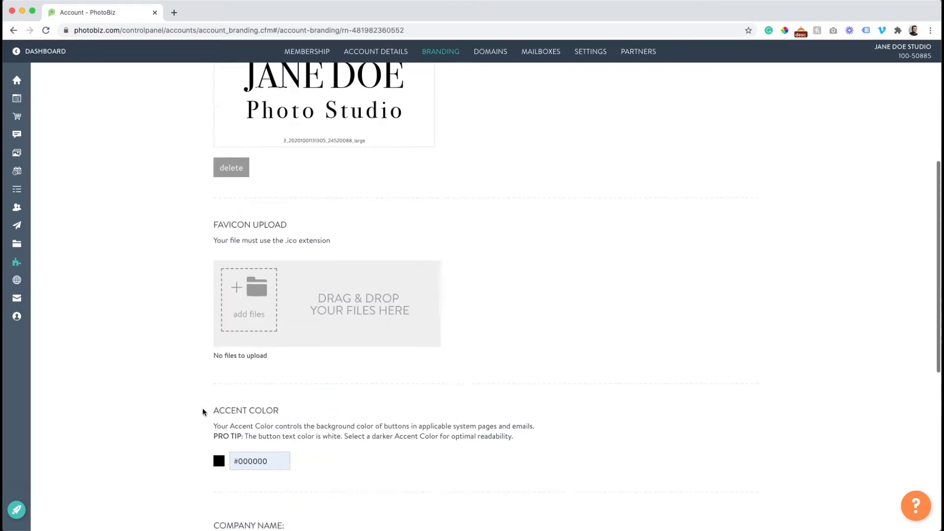
# Confirm the uploaded logo on Branding, then go to the Website template gallery
pyautogui.scroll(5, 198, 437)
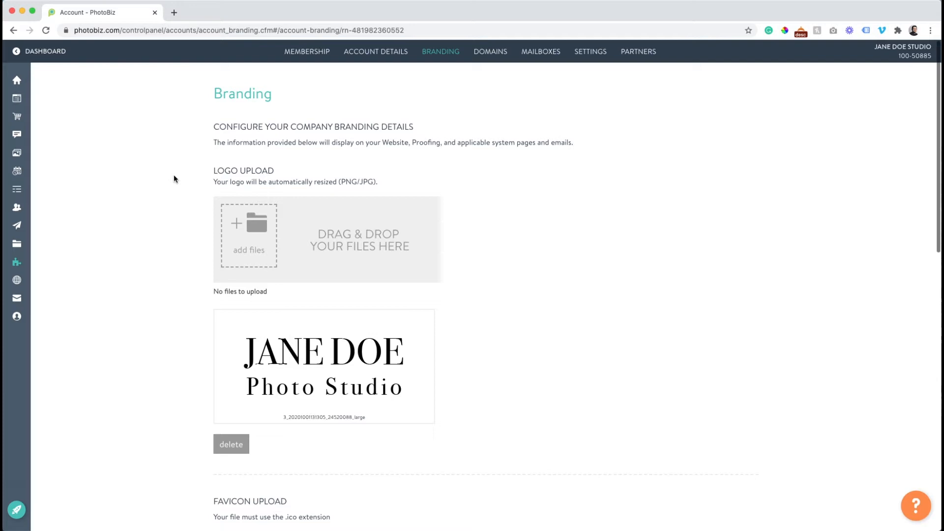
pyautogui.moveTo(43, 102)
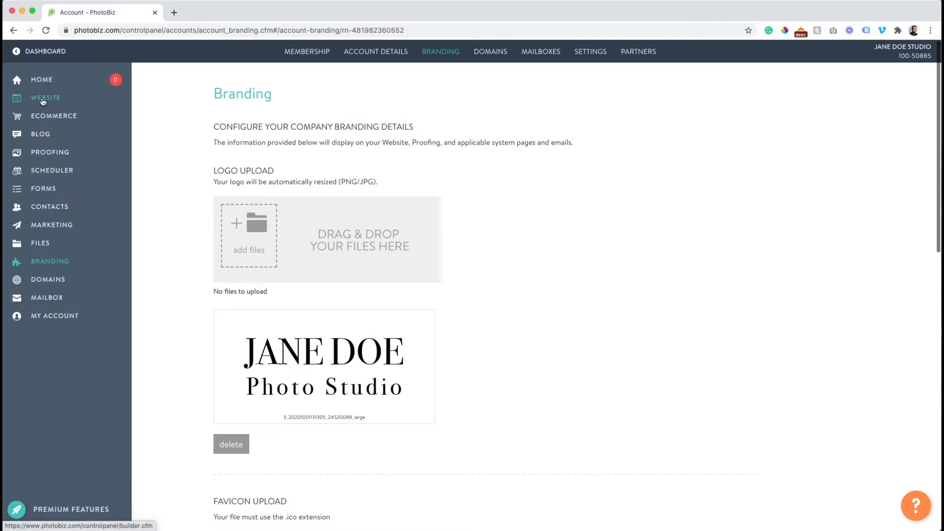
pyautogui.click(43, 101)
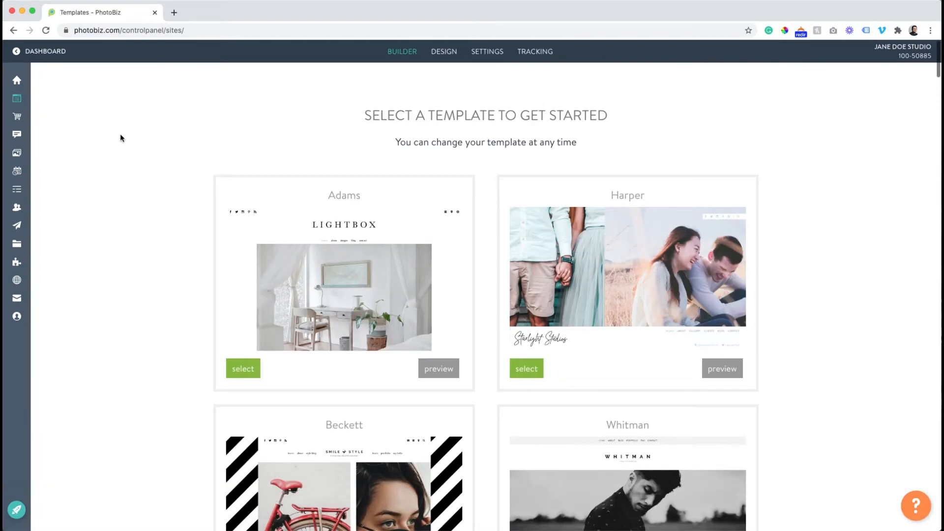
# Scroll the template gallery down to Almas and preview it in a new tab
pyautogui.scroll(-3, 120, 138)
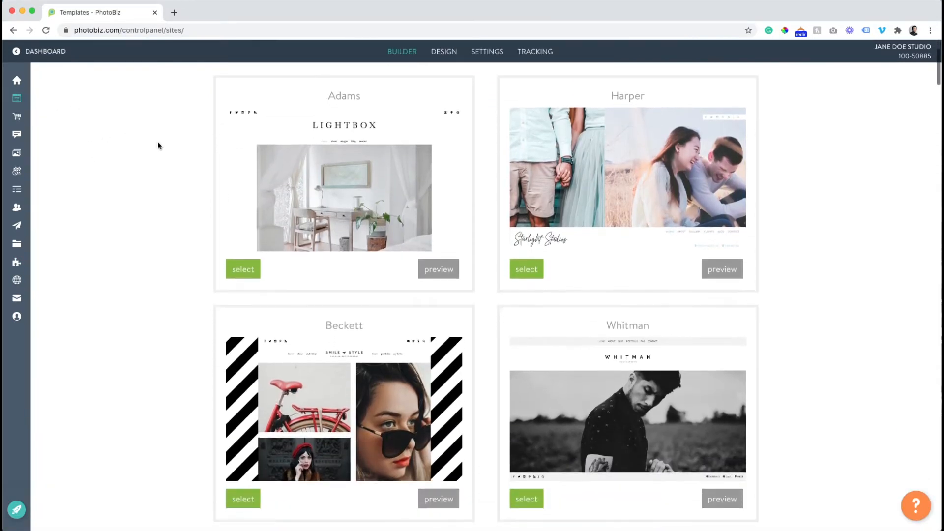
pyautogui.scroll(-6, 157, 141)
pyautogui.scroll(-7, 158, 142)
pyautogui.scroll(-7, 157, 145)
pyautogui.scroll(-8, 157, 145)
pyautogui.scroll(-9, 158, 146)
pyautogui.scroll(-10, 158, 146)
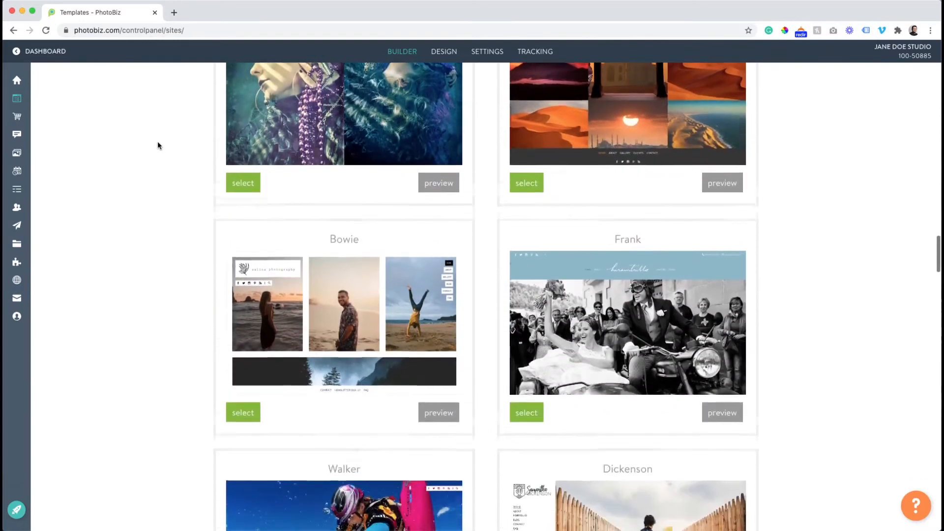
pyautogui.scroll(-13, 158, 145)
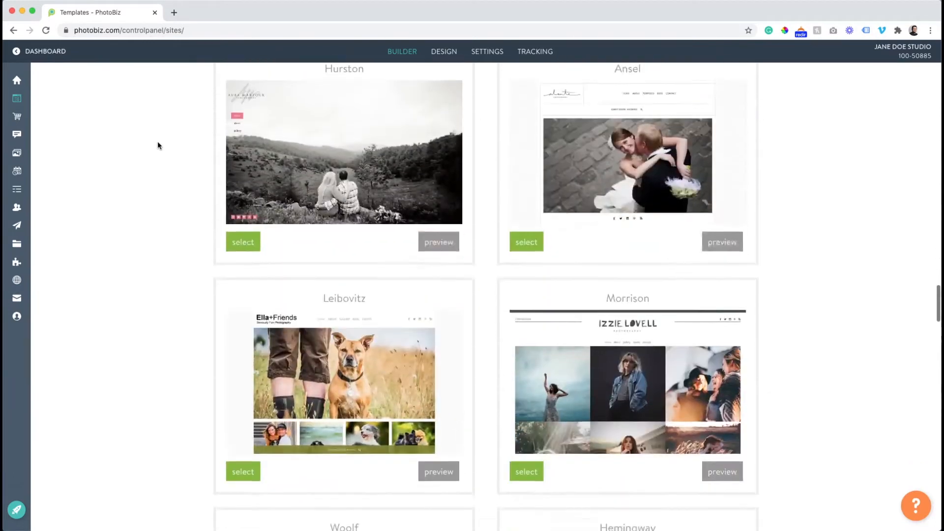
pyautogui.scroll(-7, 158, 146)
pyautogui.scroll(-9, 157, 146)
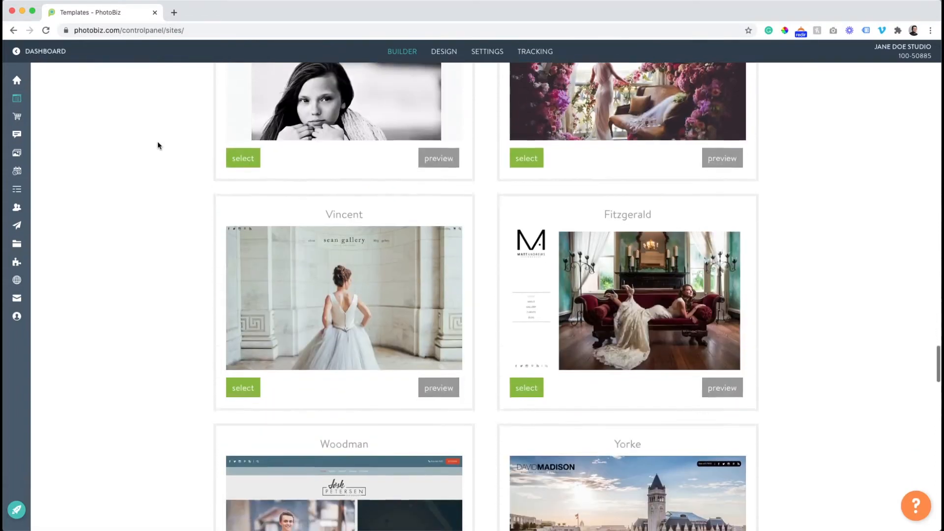
pyautogui.scroll(-12, 158, 145)
pyautogui.scroll(-3, 158, 146)
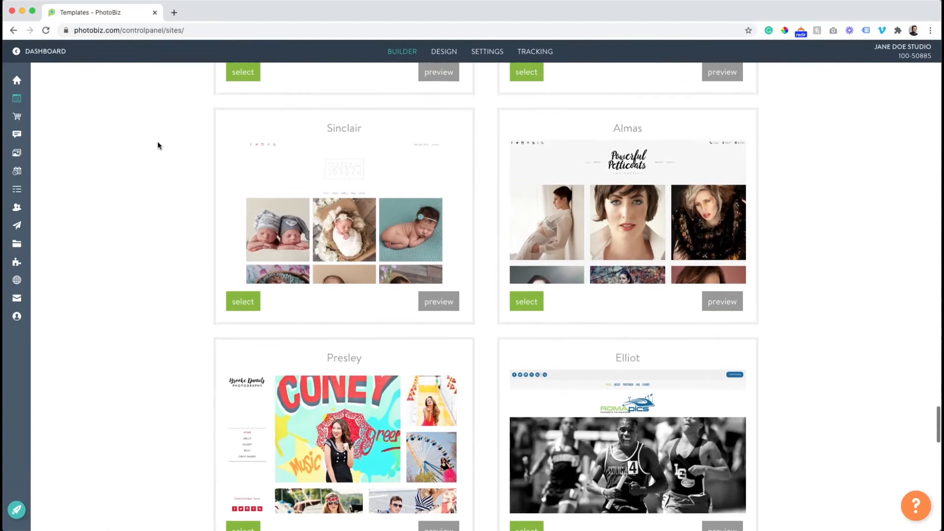
pyautogui.scroll(1, 157, 146)
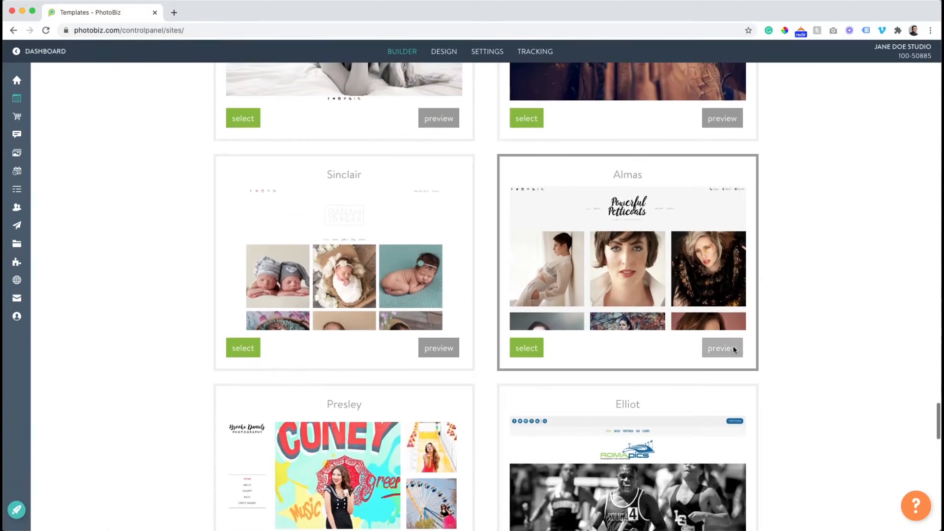
pyautogui.click(733, 349)
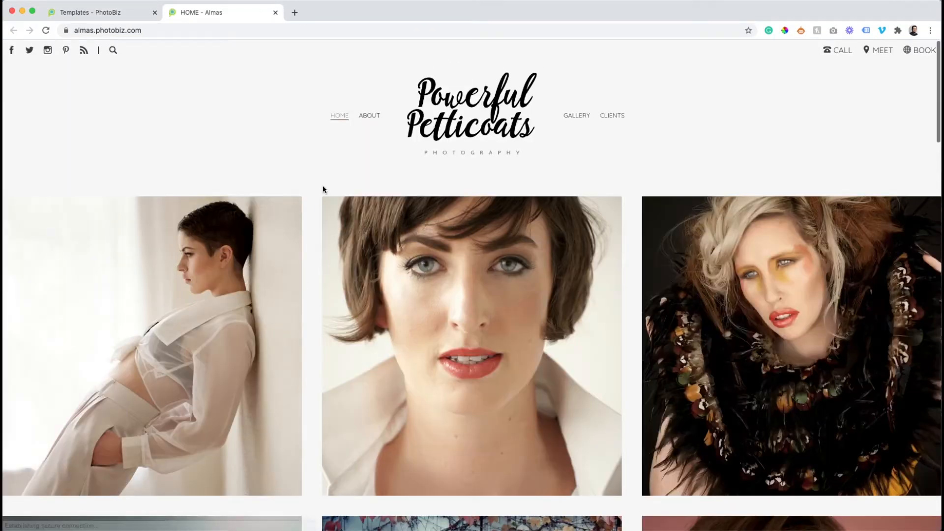
# Browse the Almas demo site, then return to the Templates - PhotoBiz tab
pyautogui.scroll(-8, 322, 187)
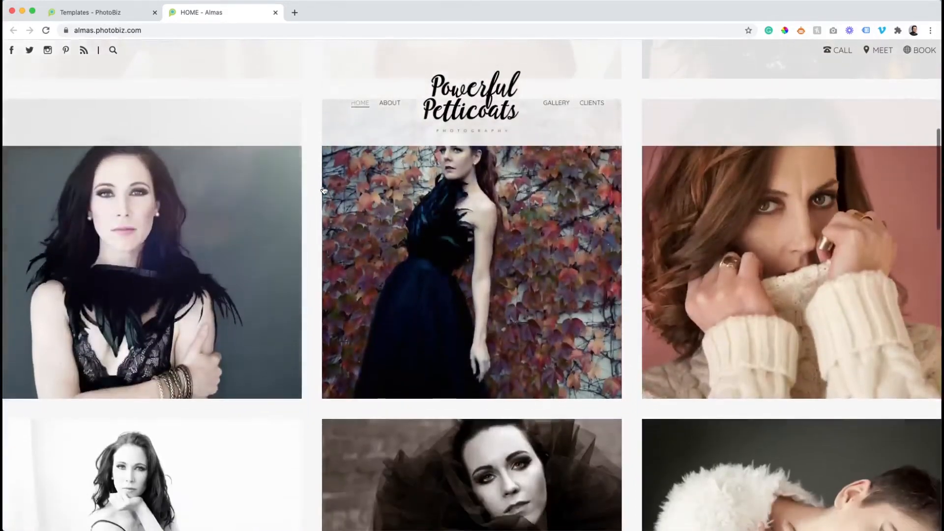
pyautogui.scroll(-13, 324, 190)
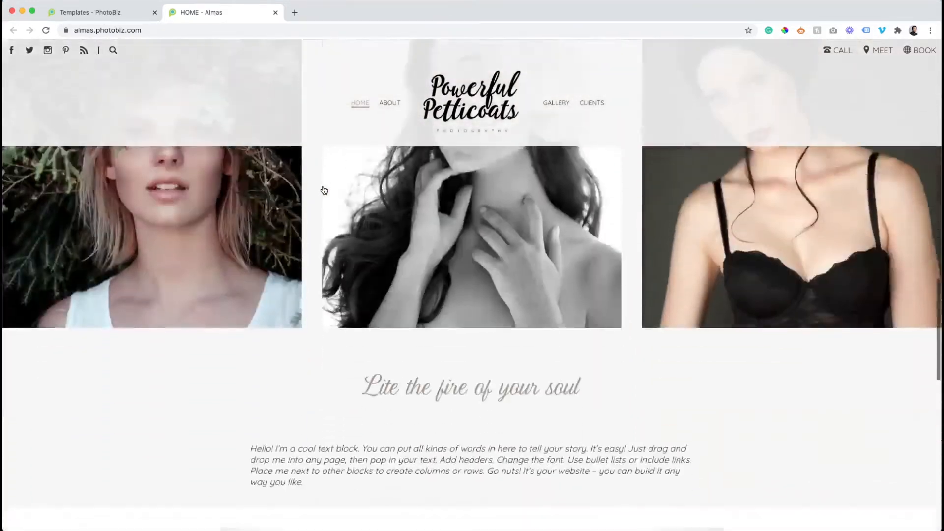
pyautogui.scroll(-11, 324, 190)
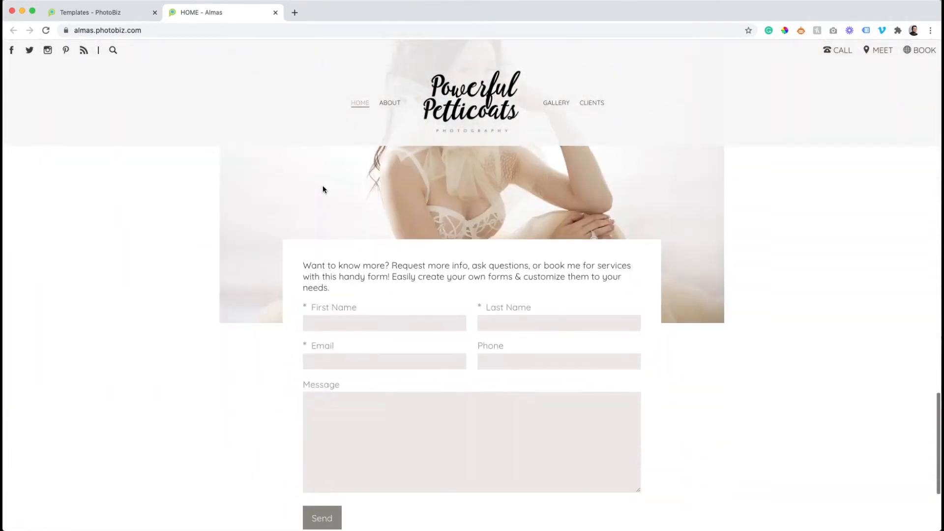
pyautogui.scroll(-4, 323, 190)
pyautogui.scroll(20, 322, 189)
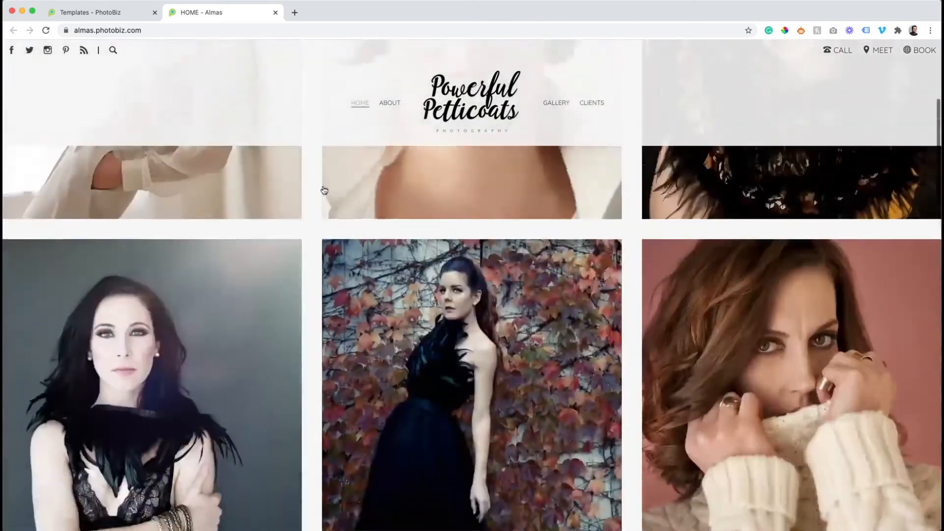
pyautogui.scroll(4, 323, 190)
pyautogui.click(111, 14)
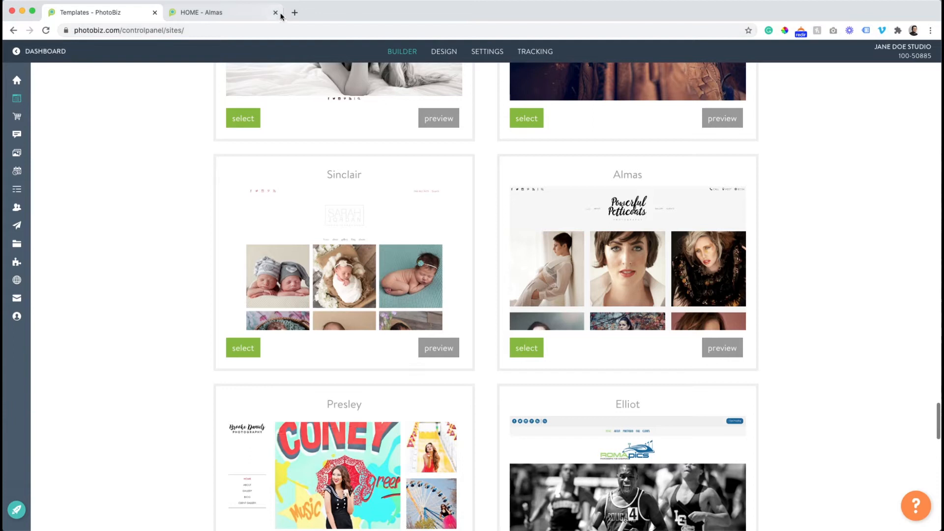
# Select the Almas template, tick the confirmation box and create the site
pyautogui.click(527, 348)
pyautogui.click(358, 213)
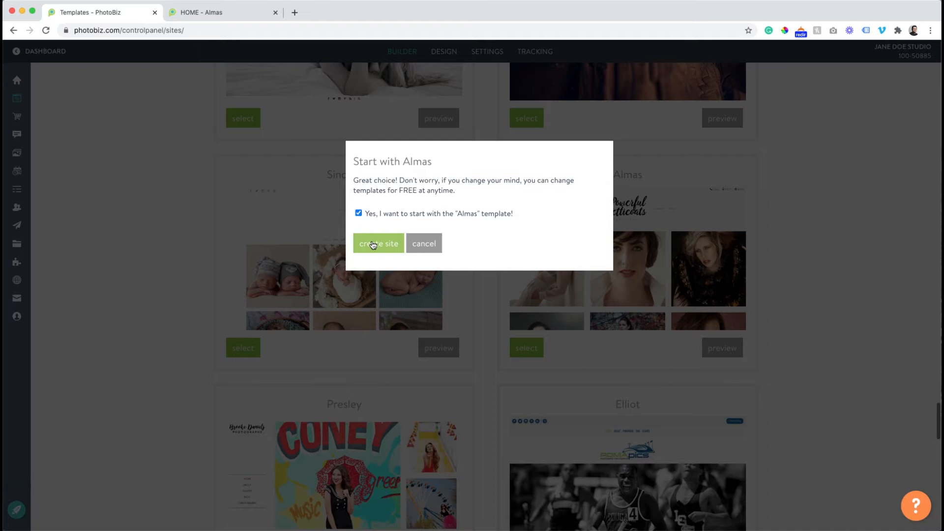
pyautogui.click(373, 245)
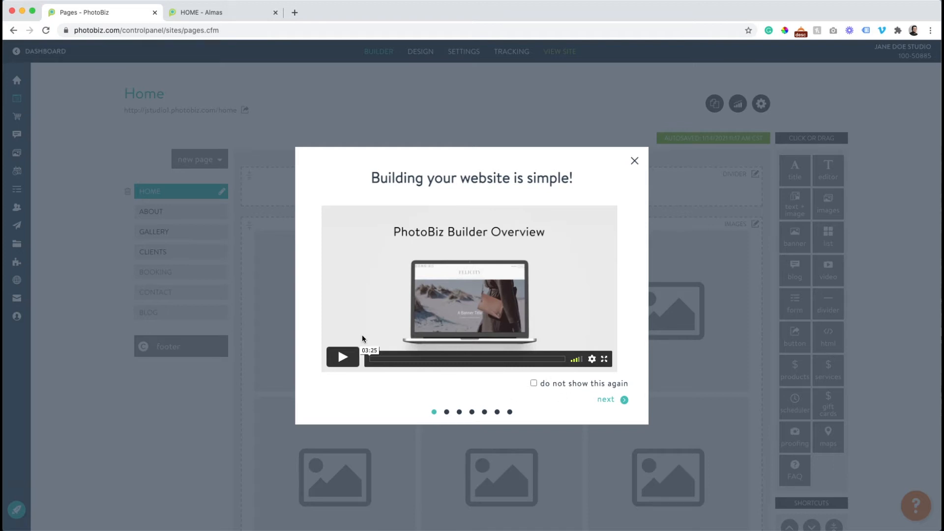
# Page through the welcome tour to its final screen
pyautogui.click(604, 401)
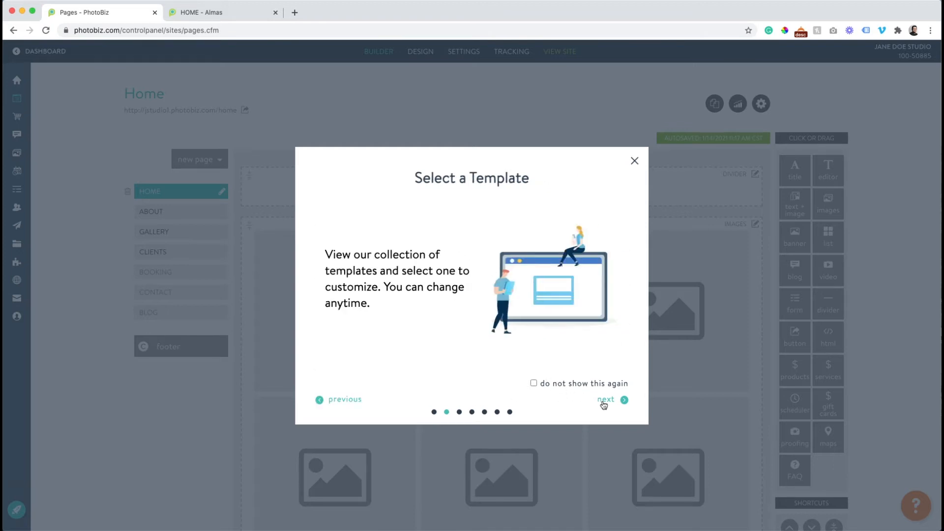
pyautogui.click(604, 401)
pyautogui.click(604, 401)
pyautogui.click(604, 401)
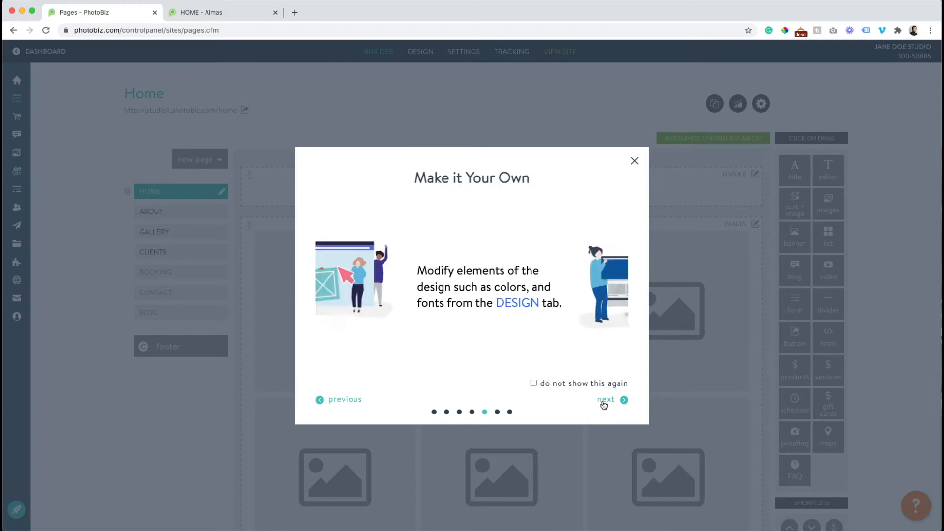
pyautogui.click(604, 401)
pyautogui.click(604, 401)
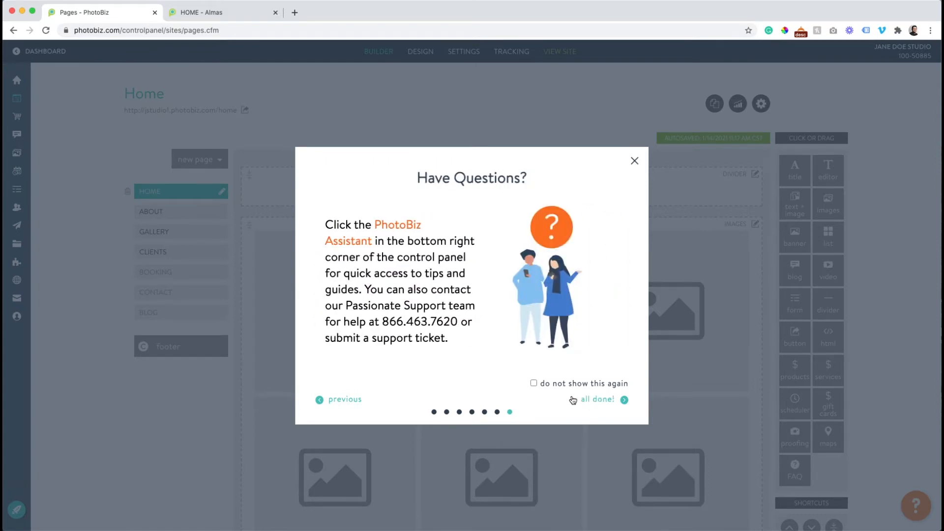
# Dismiss the tour with do not show again, then open the live Home page
pyautogui.click(534, 383)
pyautogui.click(597, 400)
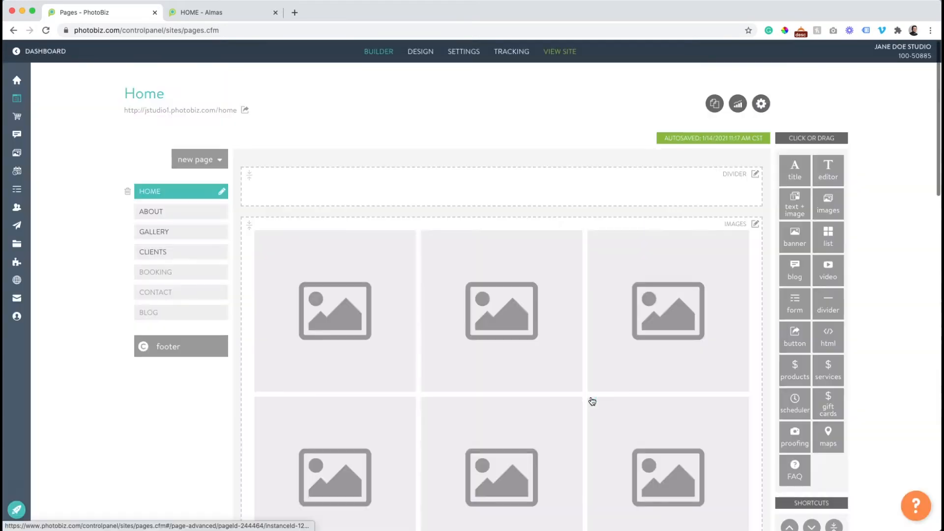
pyautogui.click(205, 111)
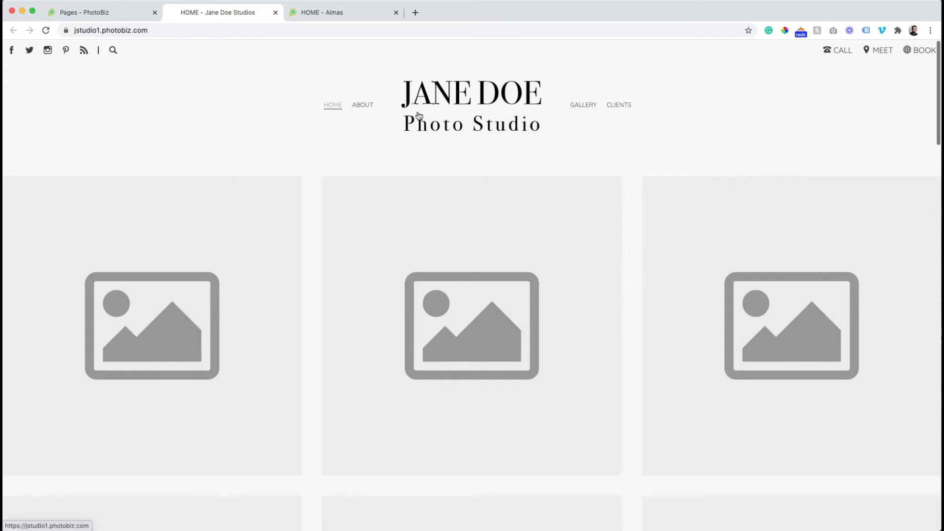
# Scroll through the Almas template preview tab for comparison
pyautogui.click(330, 16)
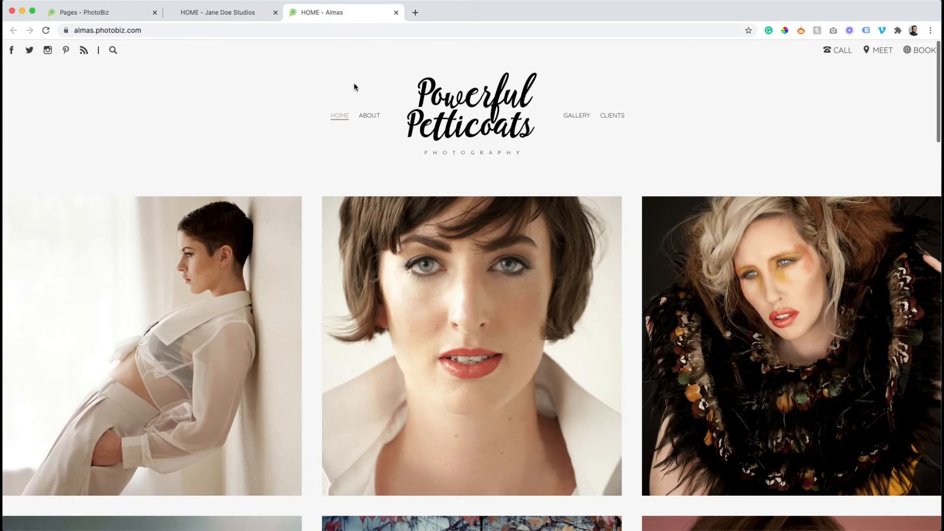
pyautogui.scroll(-8, 354, 87)
pyautogui.scroll(-15, 354, 87)
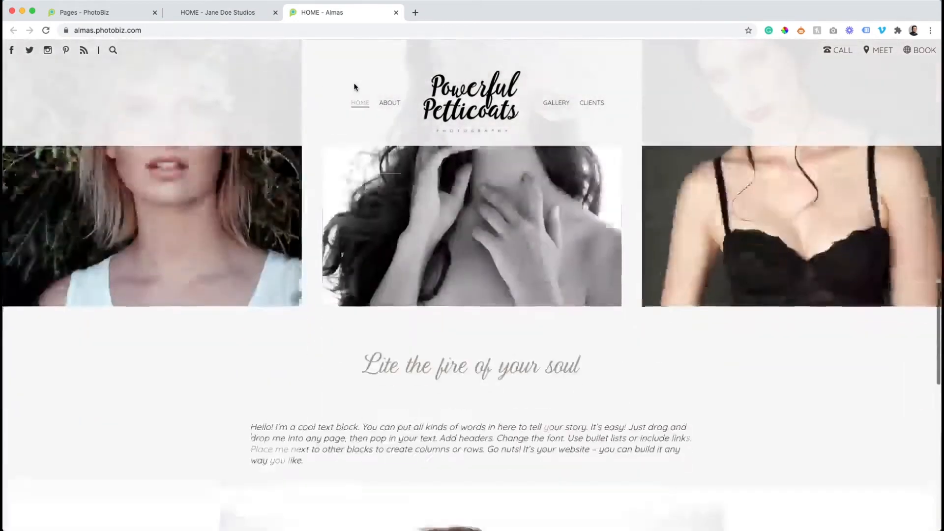
pyautogui.scroll(20, 354, 87)
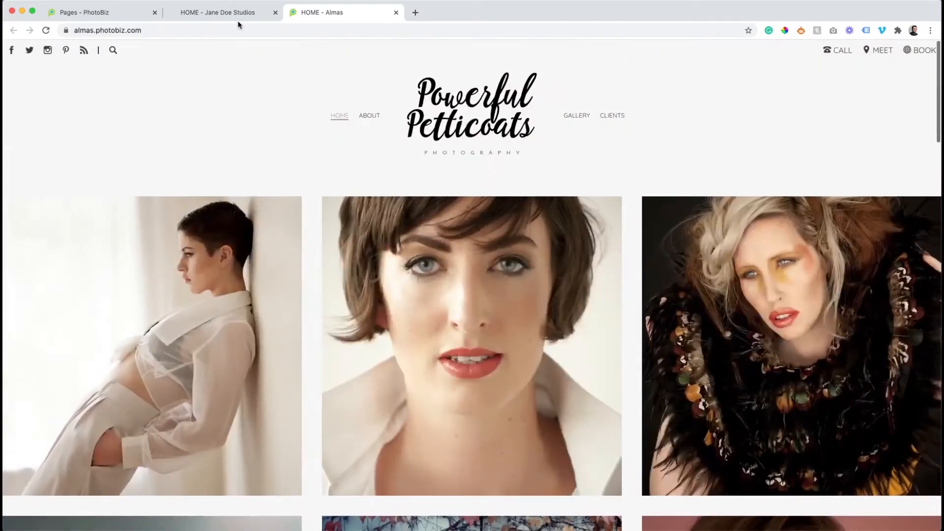
# Scroll through the new studio site's home page and return to its top
pyautogui.click(226, 16)
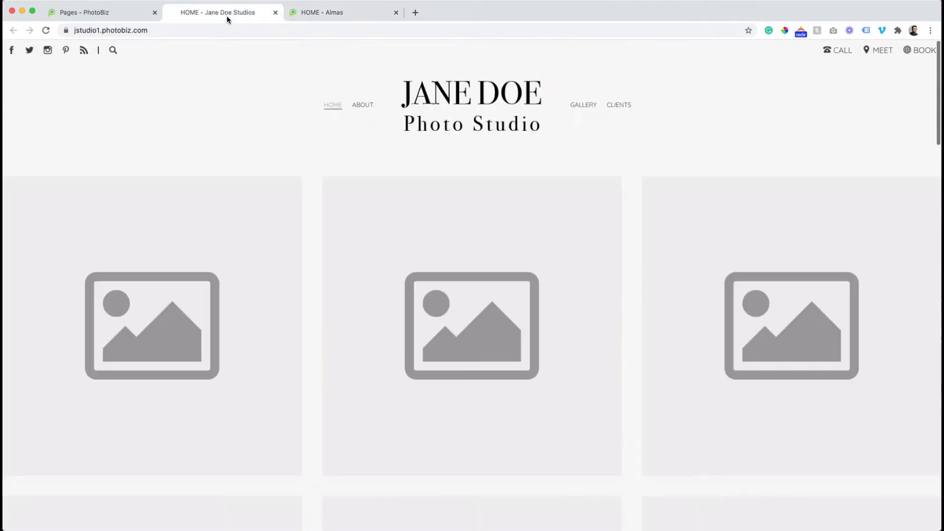
pyautogui.scroll(-3, 337, 106)
pyautogui.scroll(-10, 338, 112)
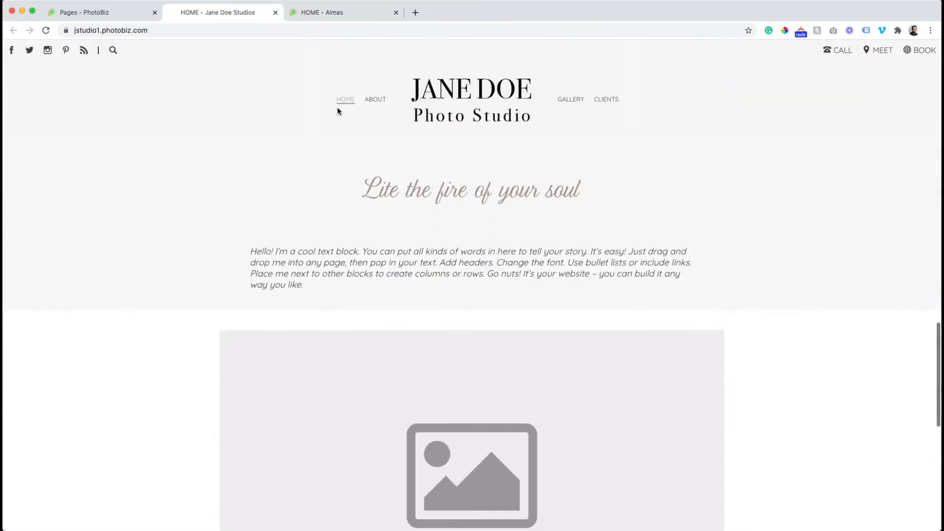
pyautogui.scroll(-10, 338, 112)
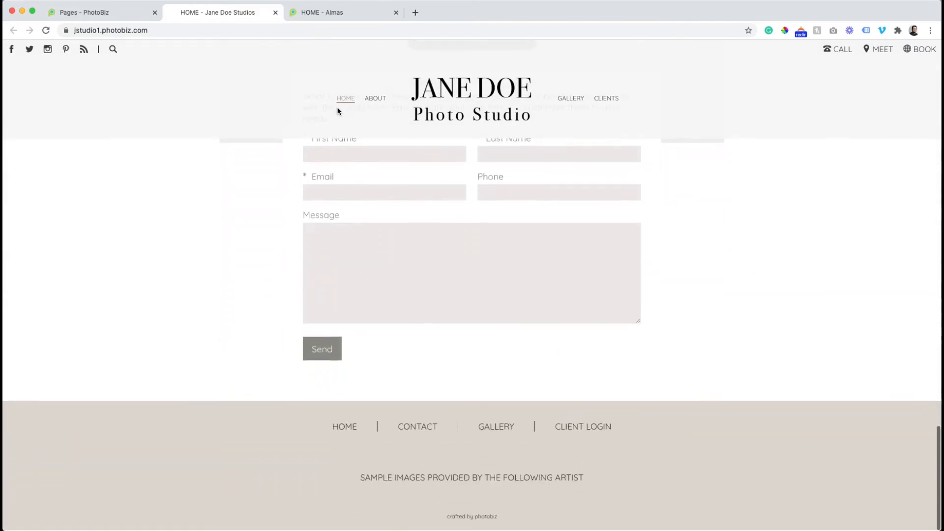
pyautogui.click(337, 111)
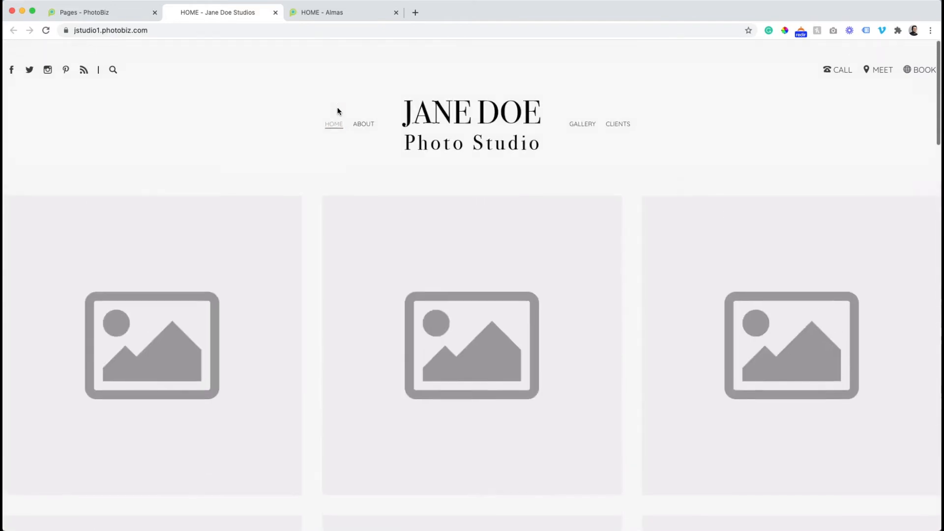
# Open the site's About page, look it over, then switch to the Almas demo tab
pyautogui.click(372, 107)
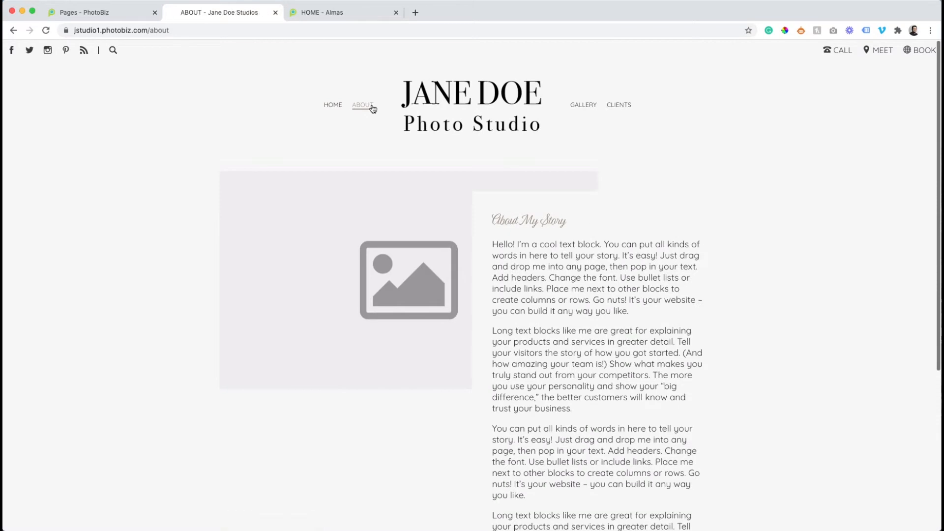
pyautogui.scroll(-10, 391, 127)
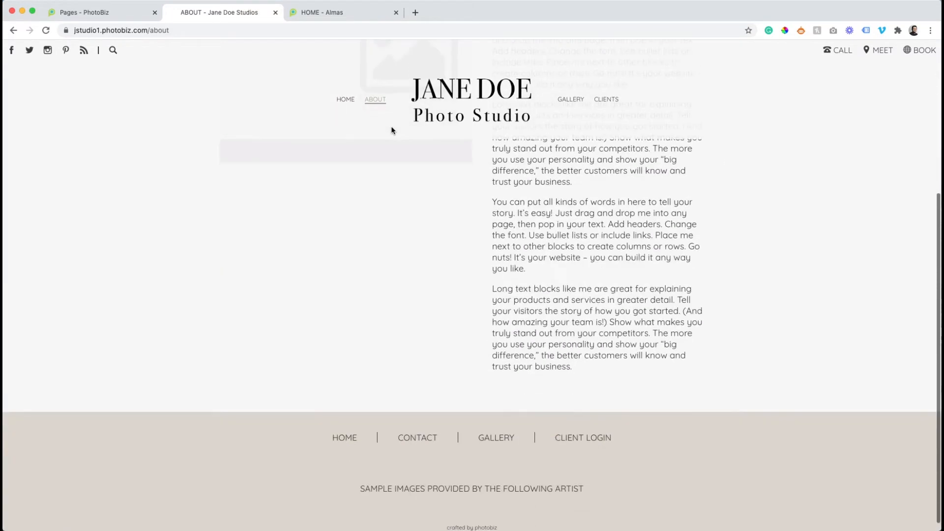
pyautogui.scroll(10, 391, 127)
pyautogui.scroll(-10, 391, 128)
pyautogui.scroll(10, 391, 127)
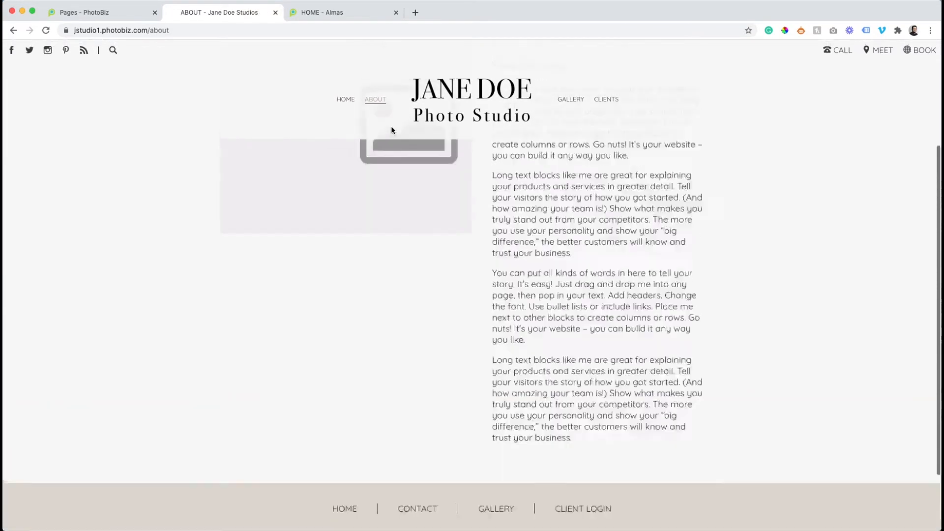
pyautogui.click(379, 21)
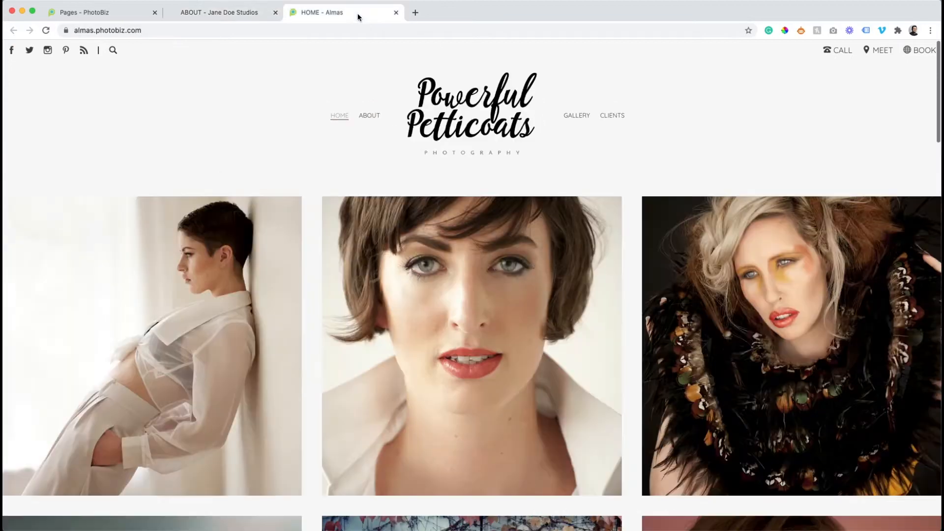
# Look through the Almas sample site's About page
pyautogui.click(369, 117)
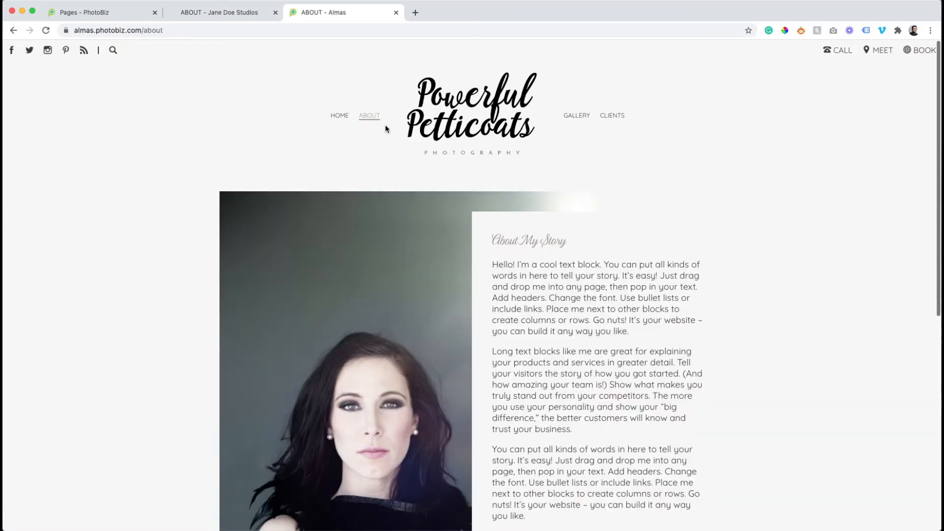
pyautogui.scroll(-5, 386, 125)
pyautogui.scroll(-5, 386, 129)
pyautogui.scroll(10, 386, 129)
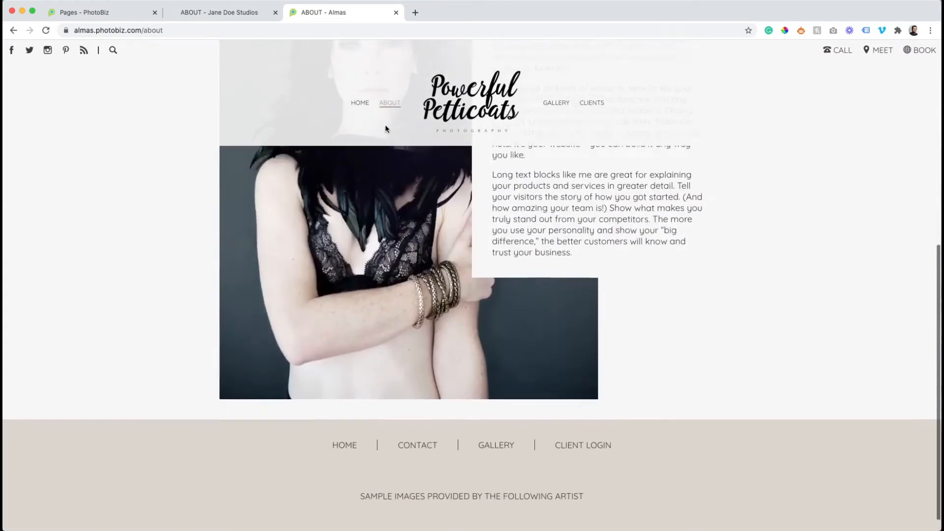
# Compare the Jane Doe gallery page with the sample site's gallery page
pyautogui.click(241, 12)
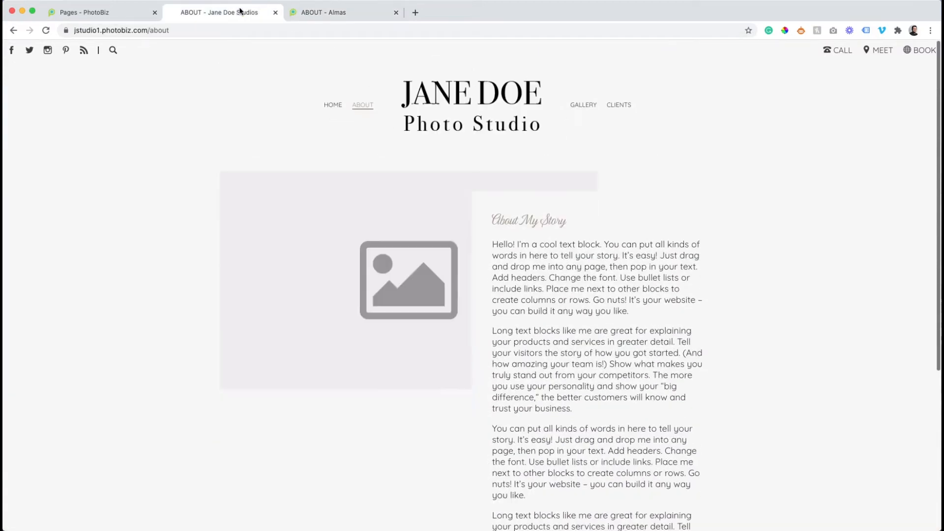
pyautogui.click(585, 108)
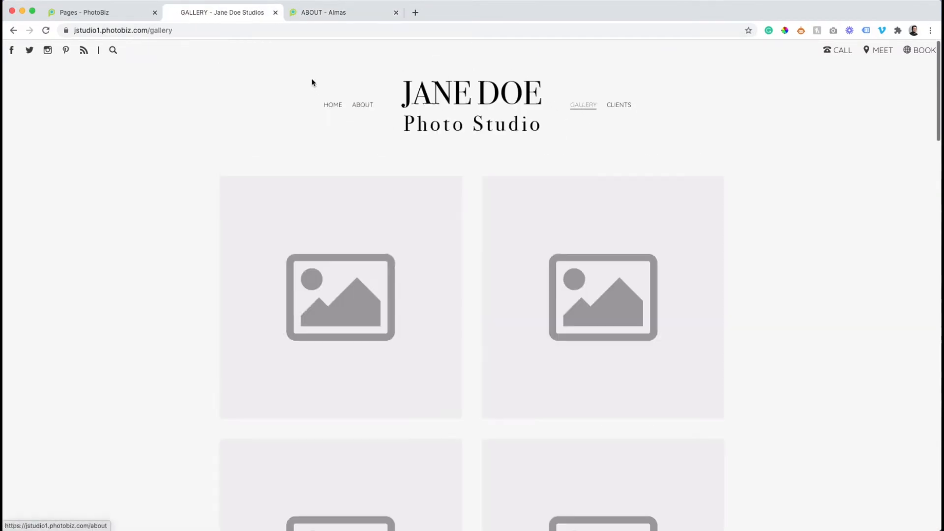
pyautogui.click(318, 12)
pyautogui.click(577, 115)
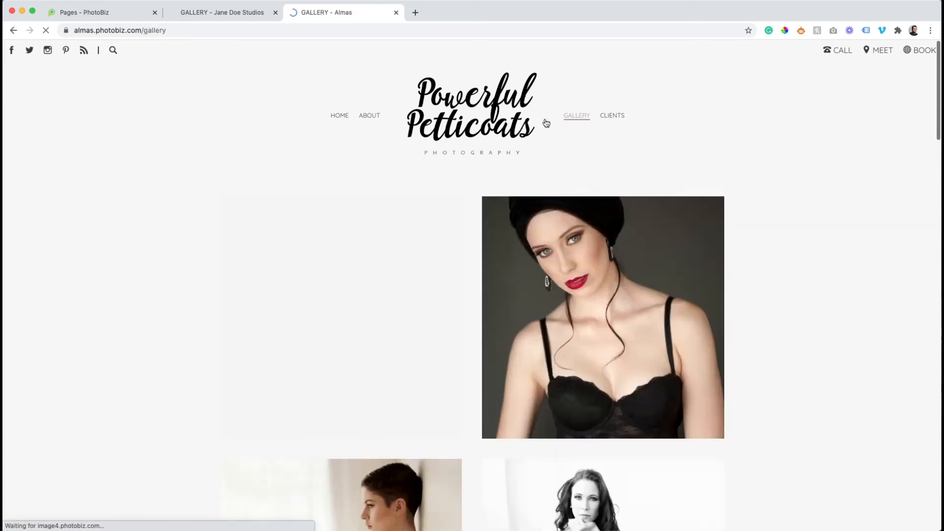
pyautogui.scroll(-5, 545, 123)
pyautogui.scroll(-14, 545, 123)
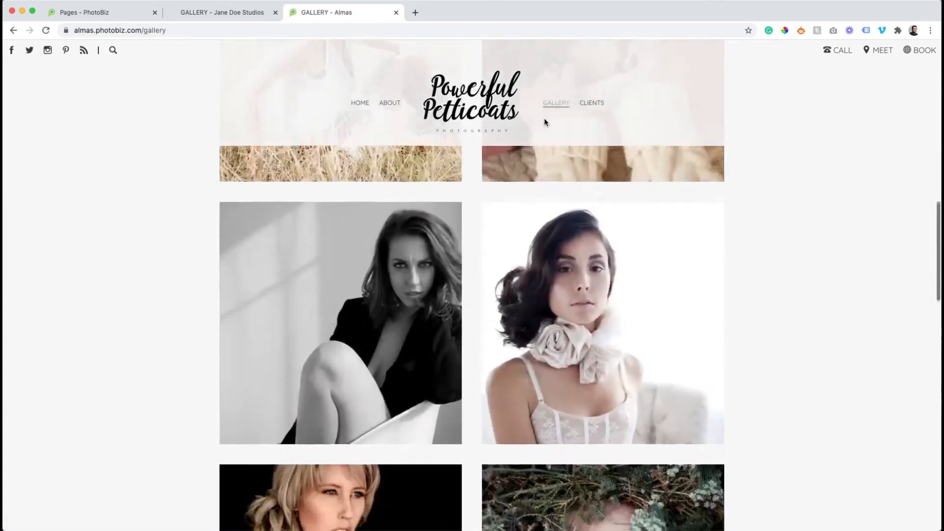
pyautogui.scroll(-10, 545, 123)
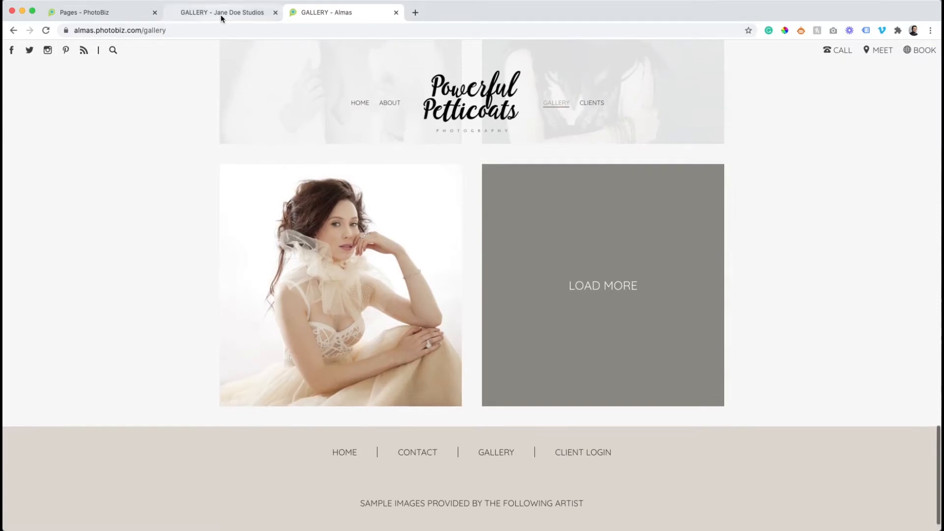
# Go to the Jane Doe home page, close the sample site tab, and return to the page builder
pyautogui.click(221, 13)
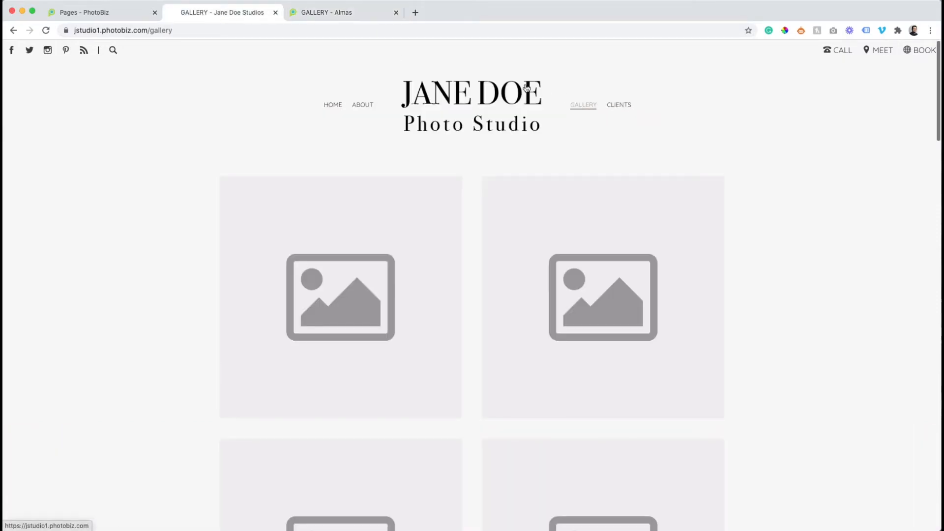
pyautogui.click(339, 105)
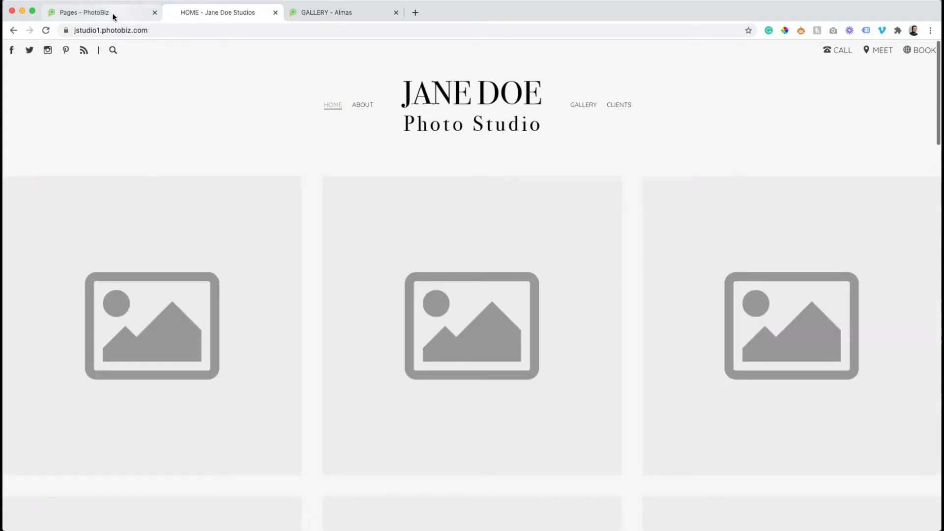
pyautogui.click(348, 13)
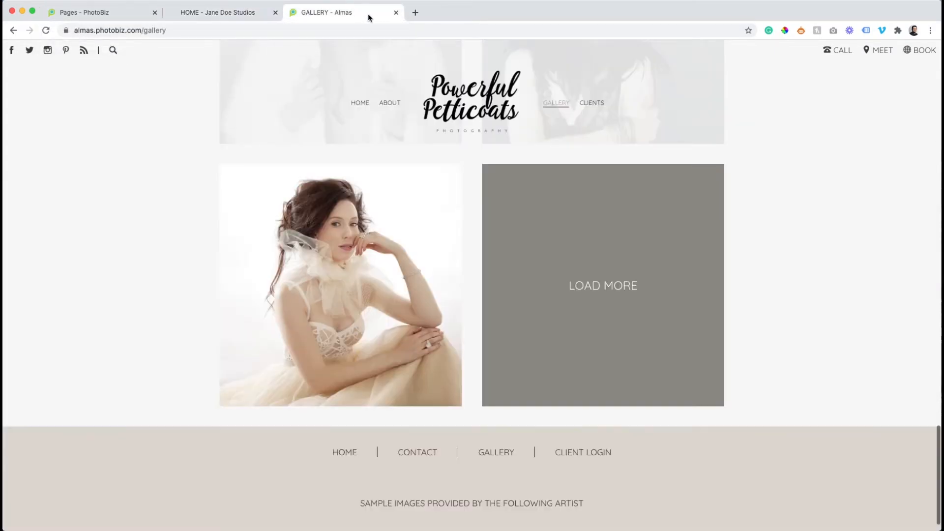
pyautogui.click(396, 13)
pyautogui.click(101, 15)
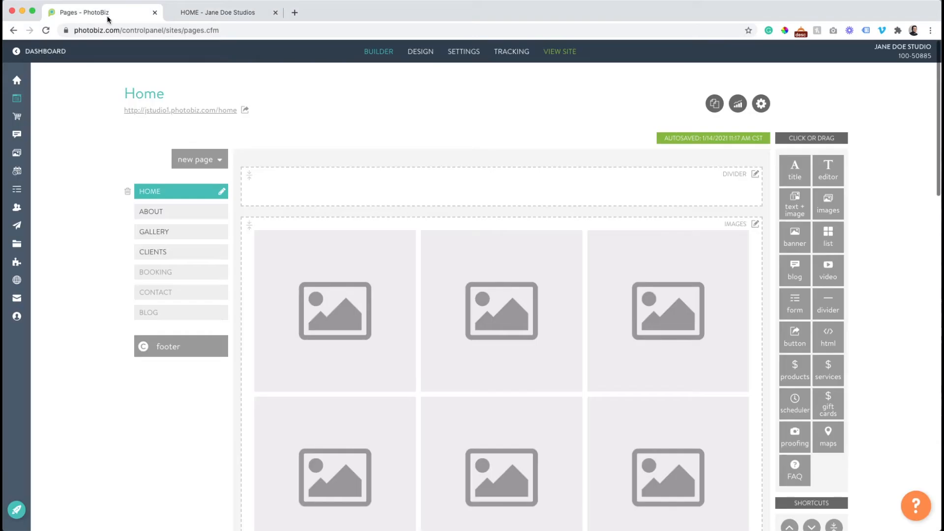
# Check the live Jane Doe home page, then return to the page builder
pyautogui.scroll(-3, 324, 146)
pyautogui.scroll(-1, 324, 146)
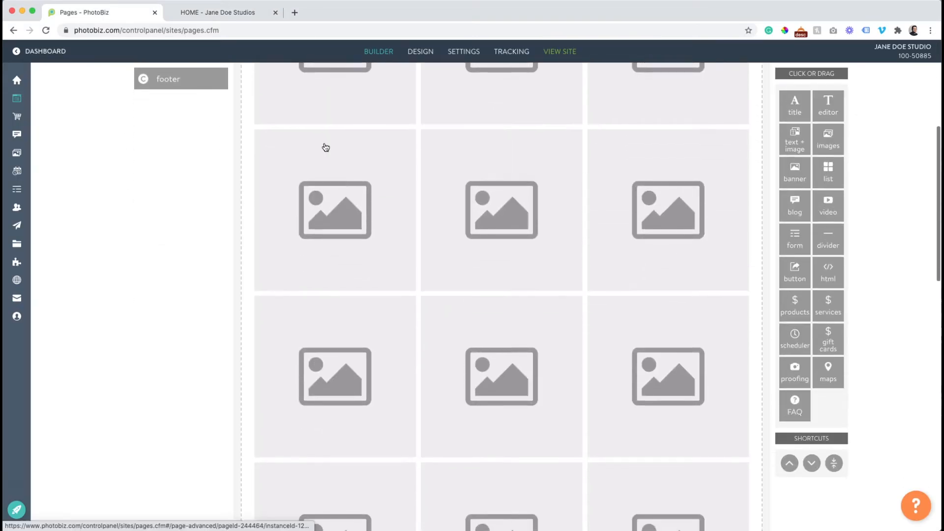
pyautogui.scroll(6, 326, 147)
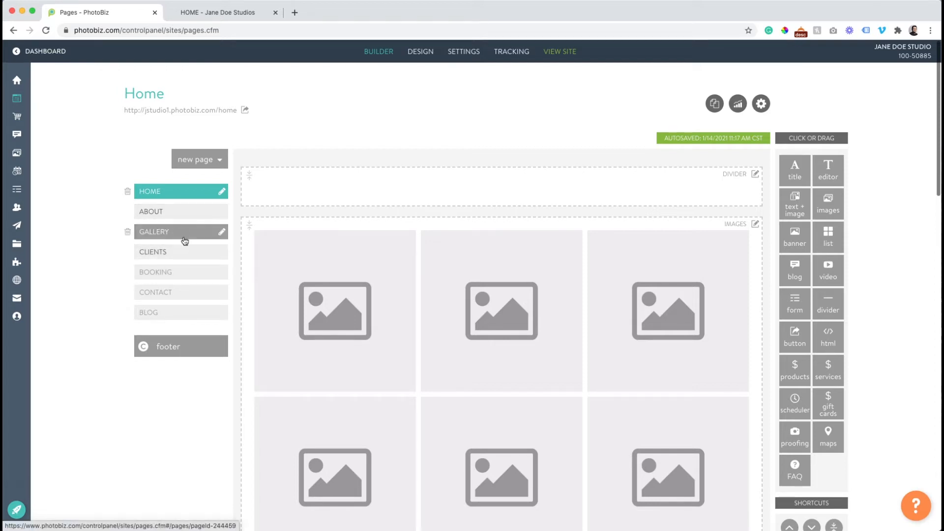
pyautogui.click(202, 13)
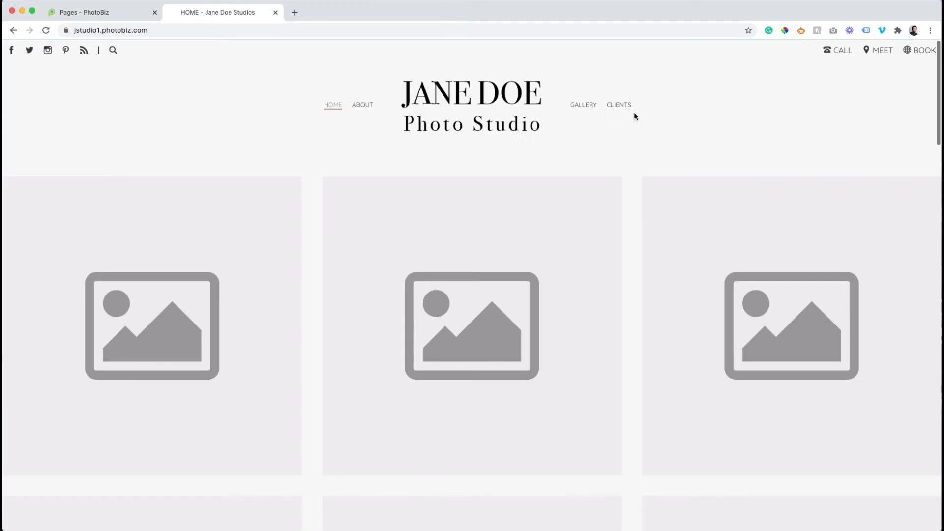
pyautogui.click(114, 12)
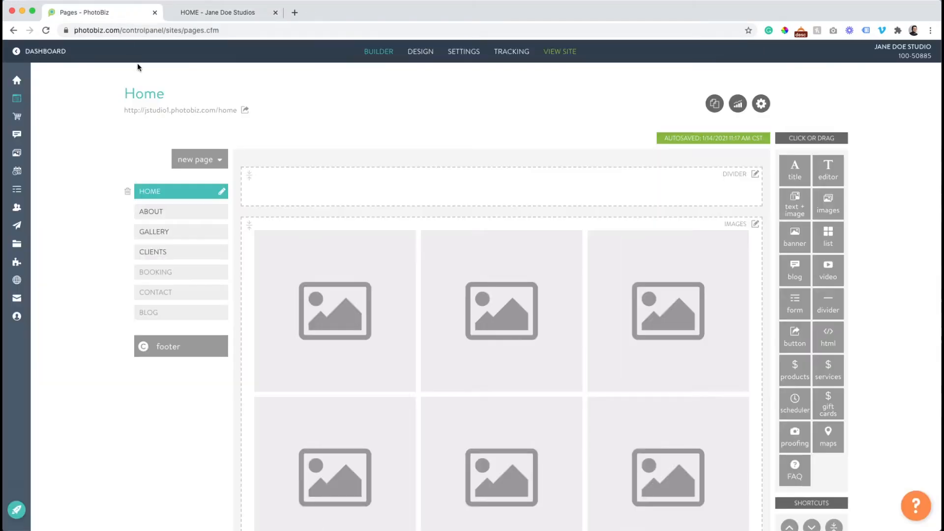
# Step through the About, Gallery and Clients pages, ending on Clients
pyautogui.click(175, 210)
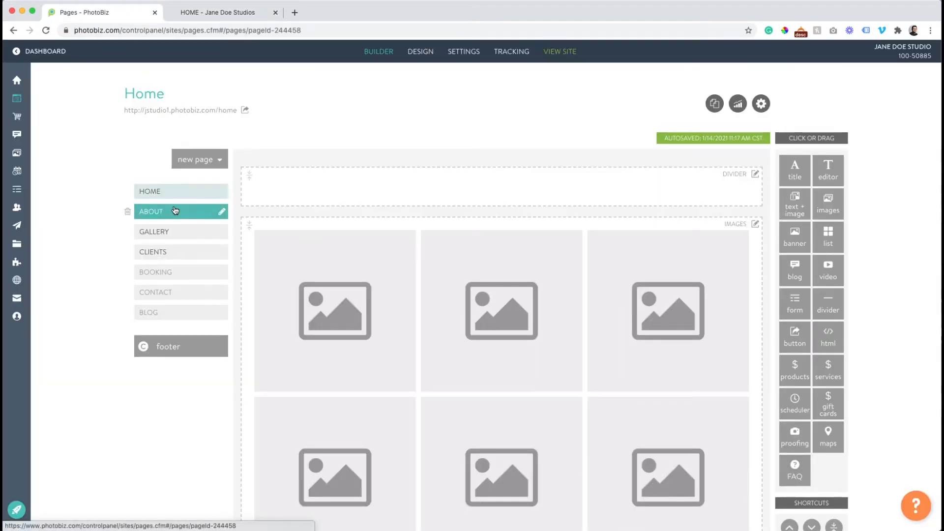
pyautogui.click(176, 231)
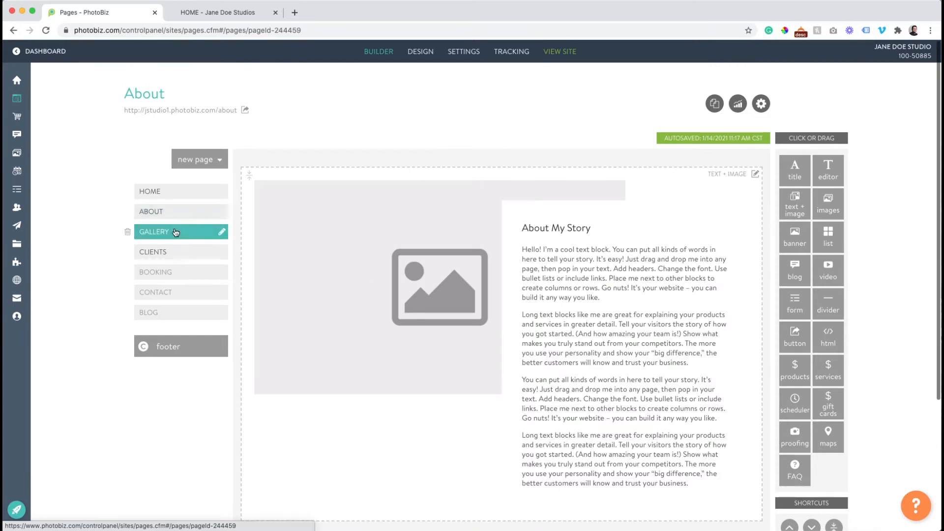
pyautogui.click(180, 252)
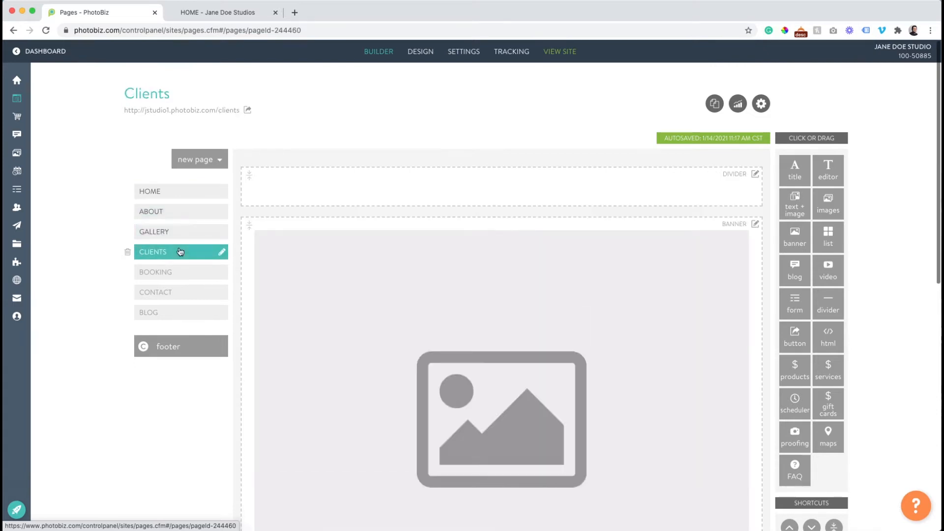
# Add a standard page named 'new page', then reopen the Home page
pyautogui.click(188, 162)
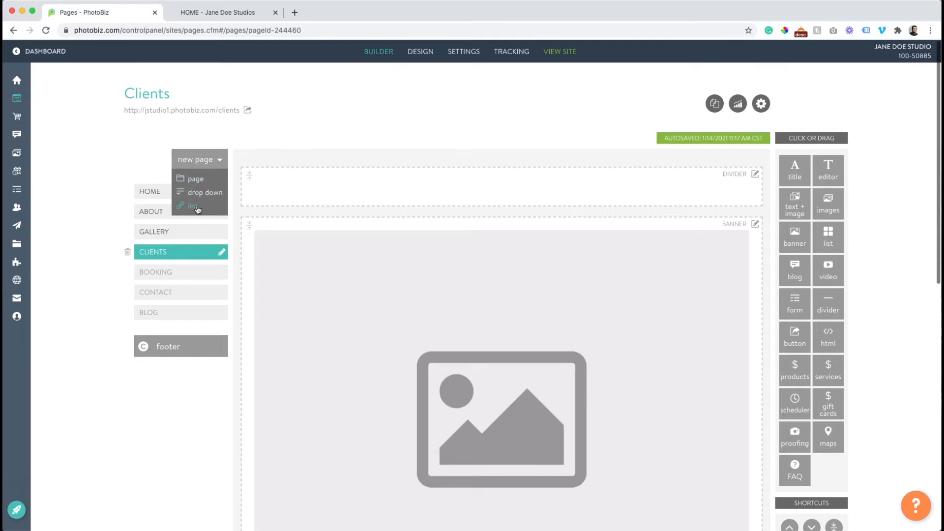
pyautogui.click(193, 182)
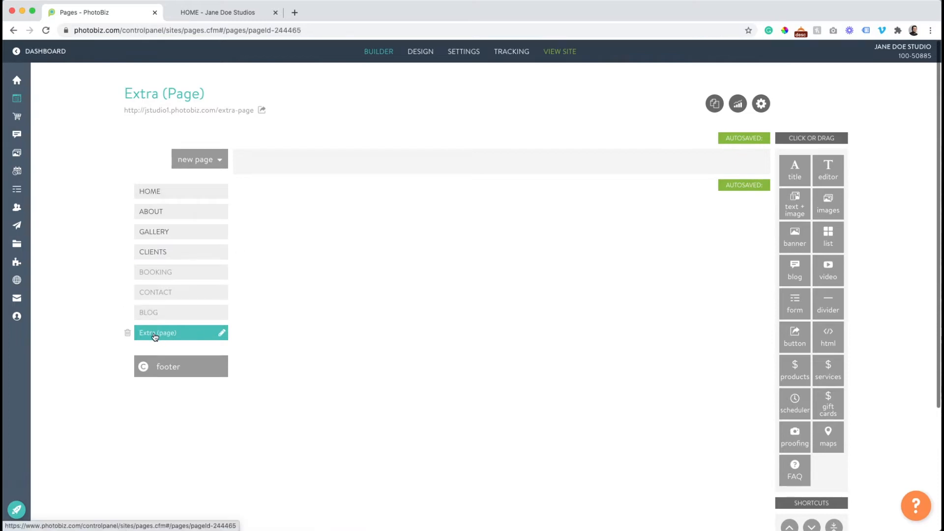
pyautogui.click(221, 336)
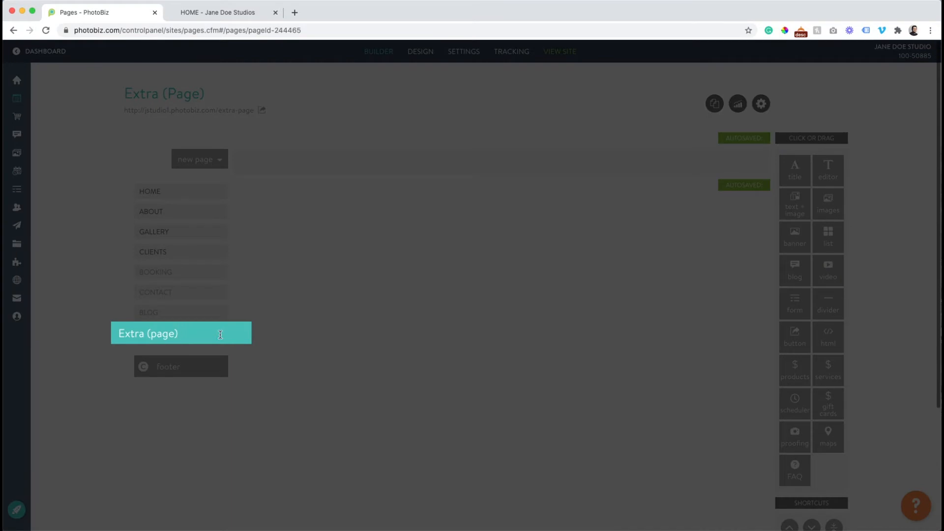
pyautogui.press('super+a')
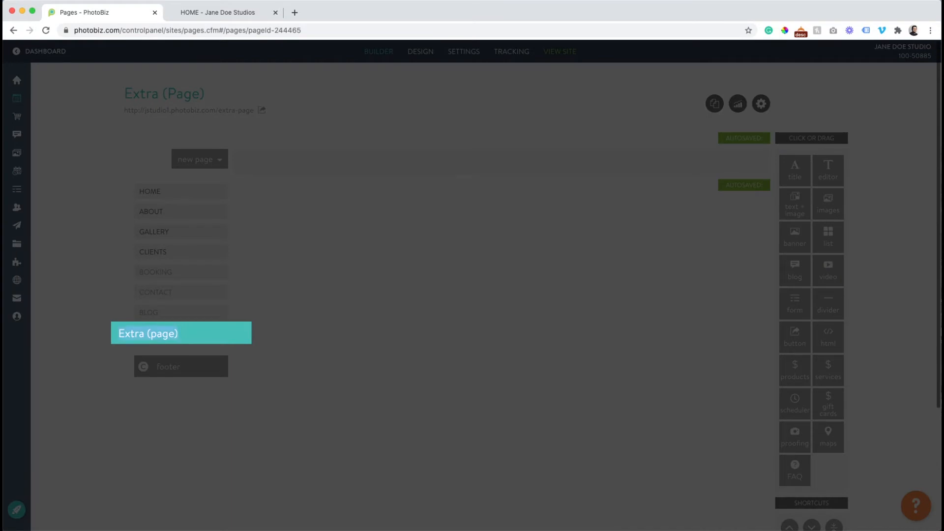
pyautogui.write('new page')
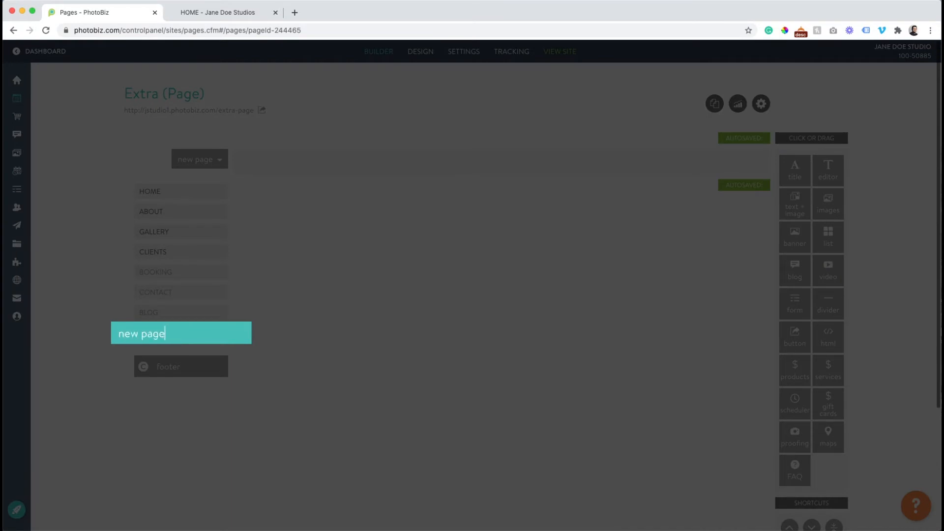
pyautogui.press('Return')
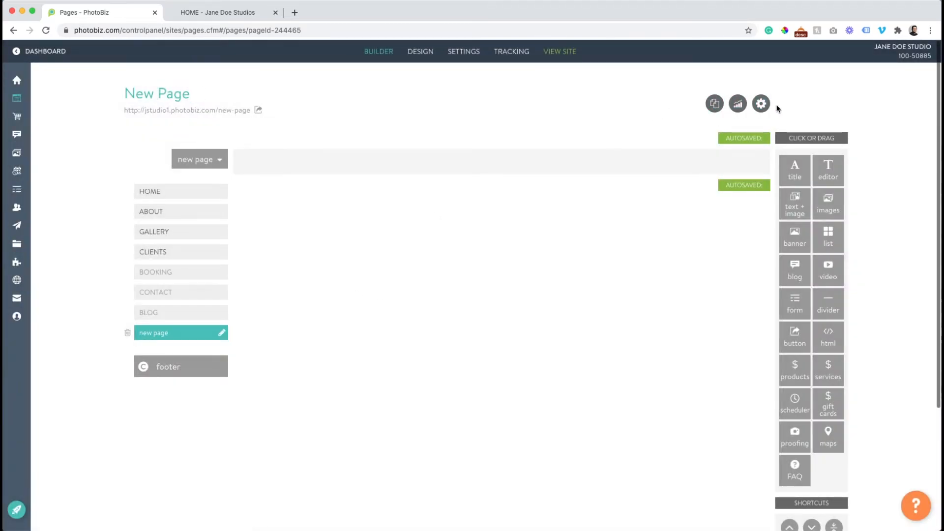
pyautogui.click(154, 191)
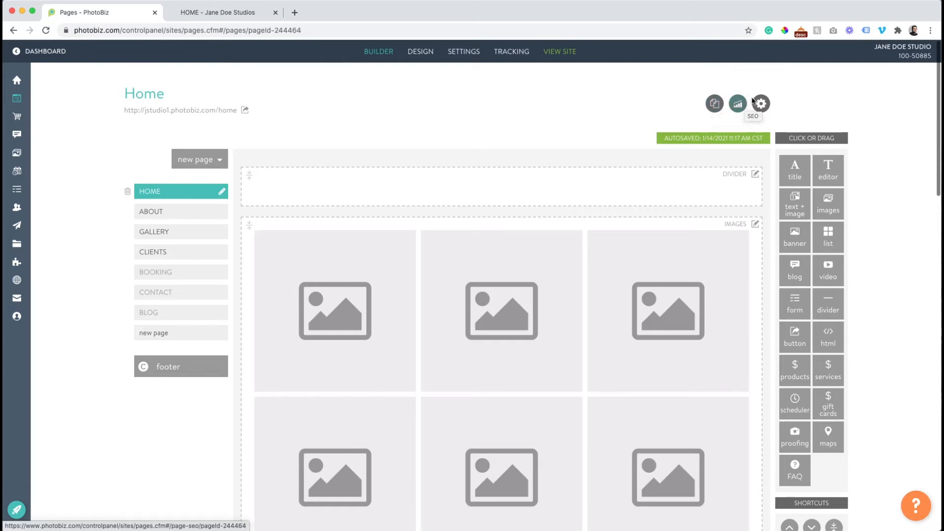
pyautogui.click(760, 104)
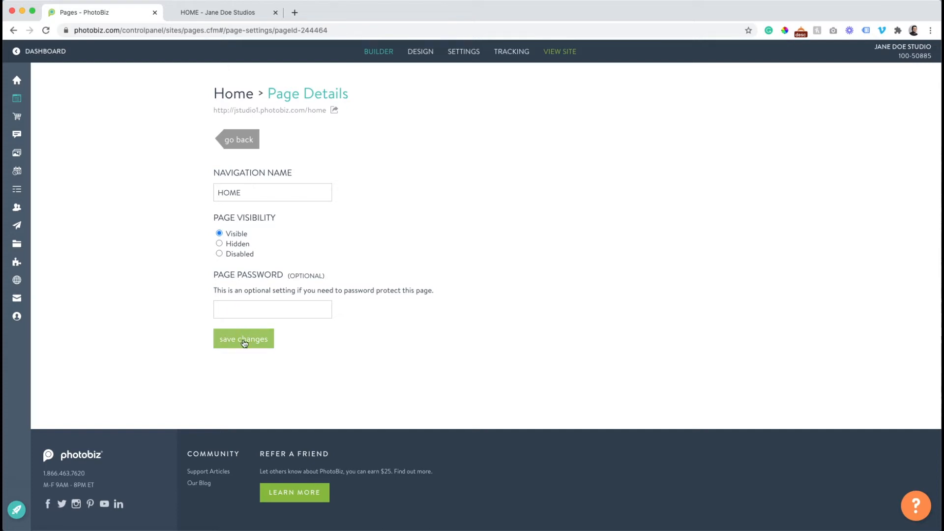
pyautogui.click(229, 143)
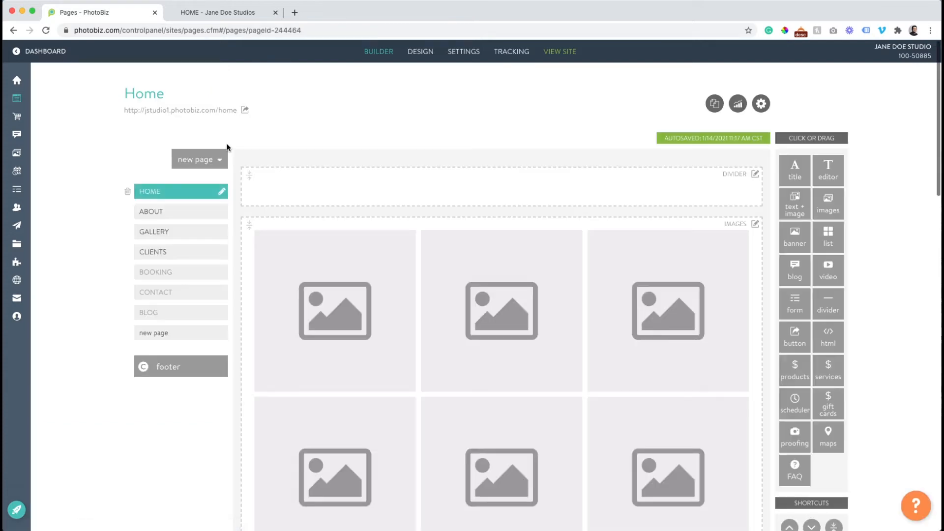
# Review the Home page SEO settings with custom meta tags, then go back to the builder
pyautogui.click(738, 104)
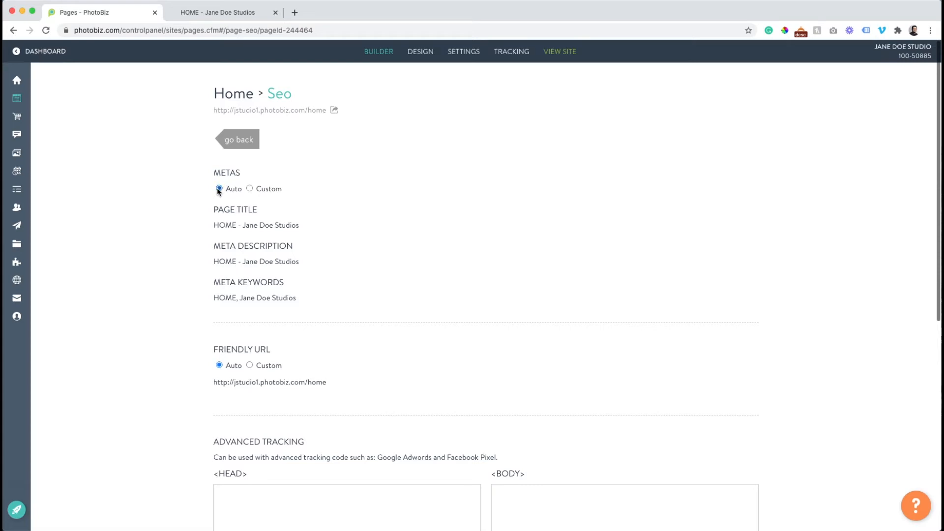
pyautogui.click(250, 189)
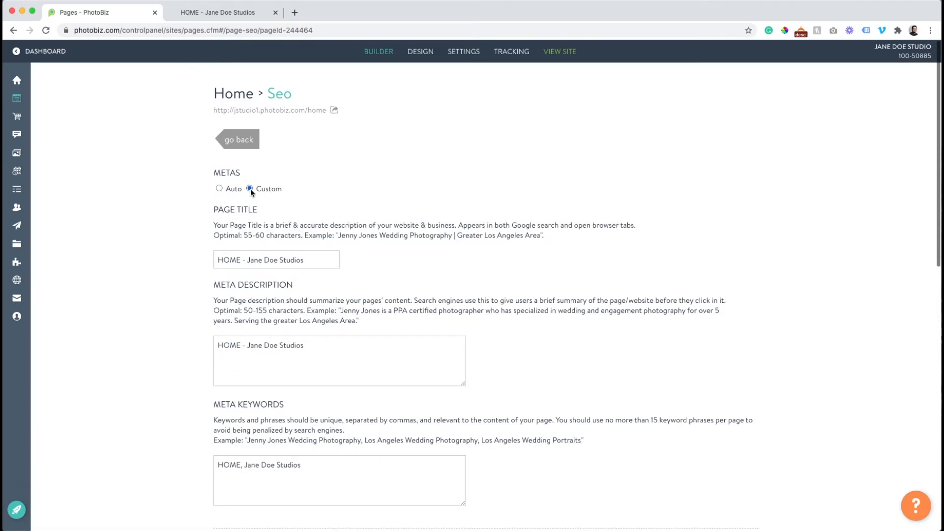
pyautogui.scroll(-1, 242, 217)
pyautogui.scroll(-3, 241, 217)
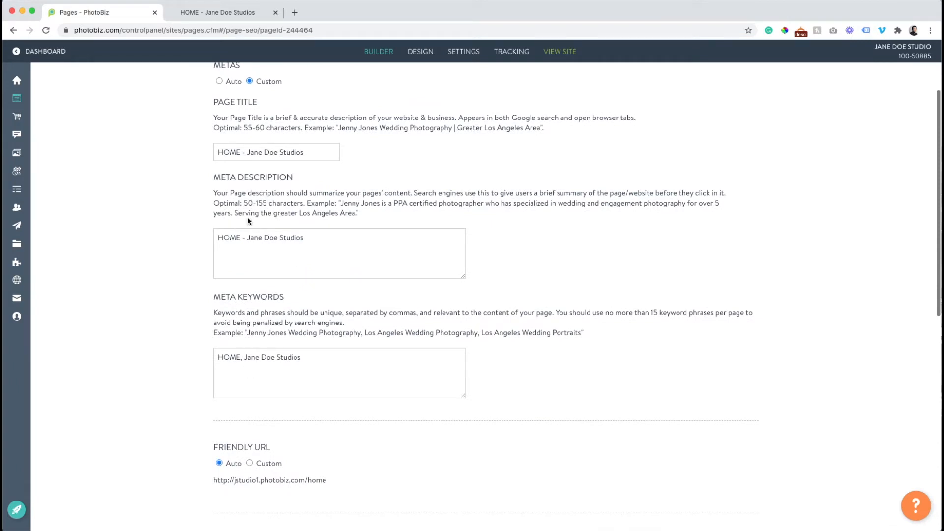
pyautogui.scroll(-7, 252, 311)
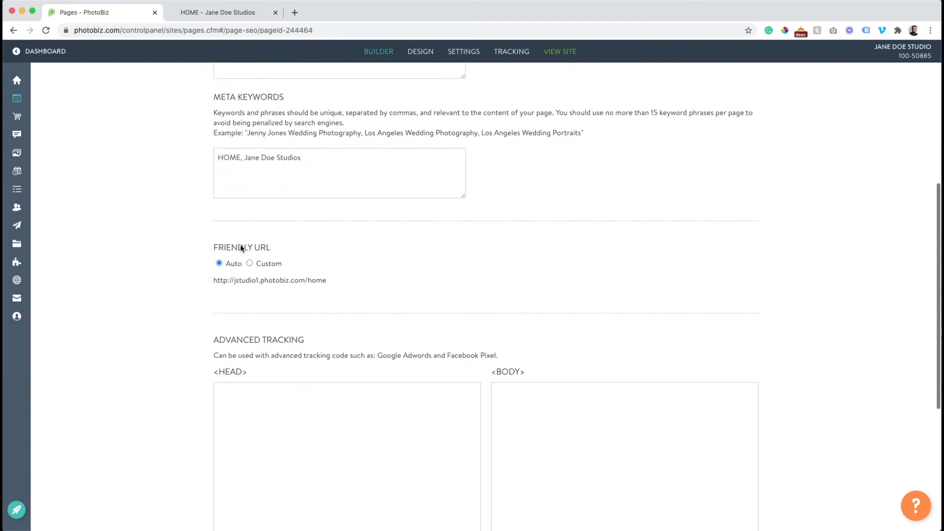
pyautogui.scroll(-5, 240, 247)
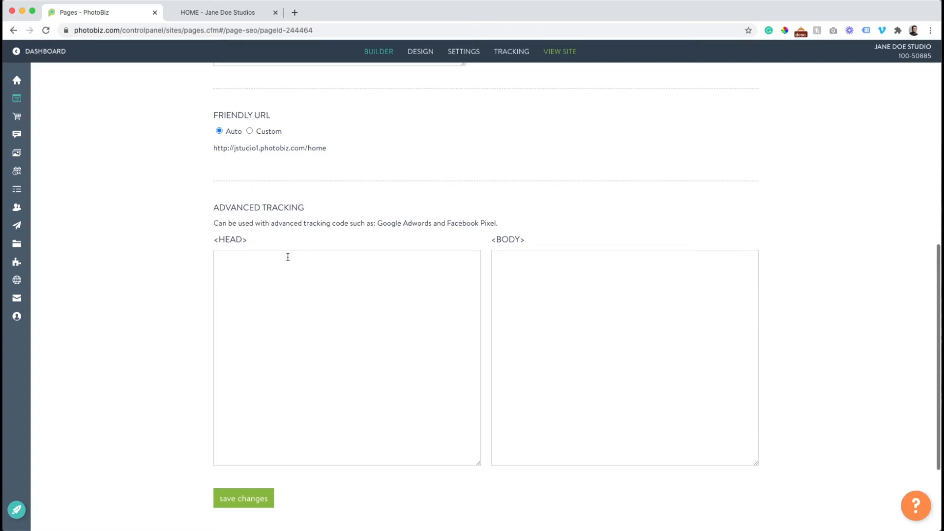
pyautogui.scroll(5, 355, 252)
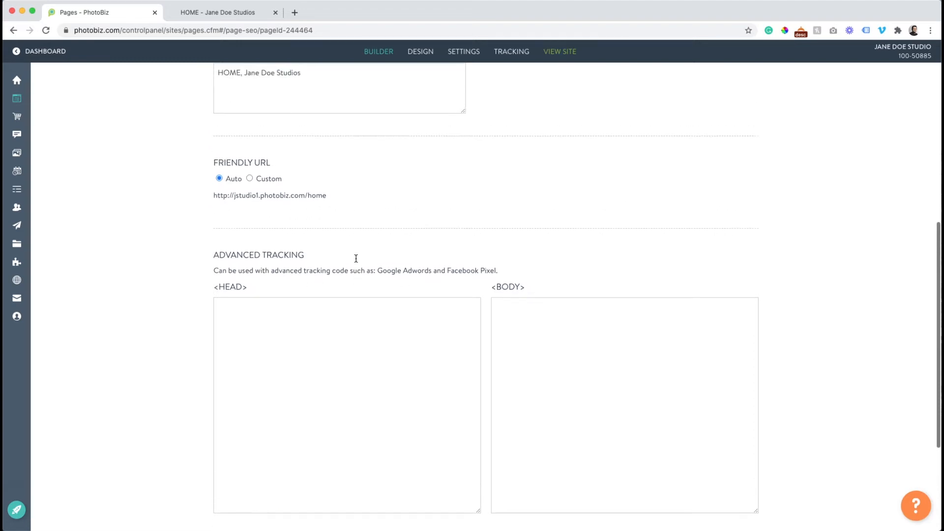
pyautogui.scroll(3, 356, 258)
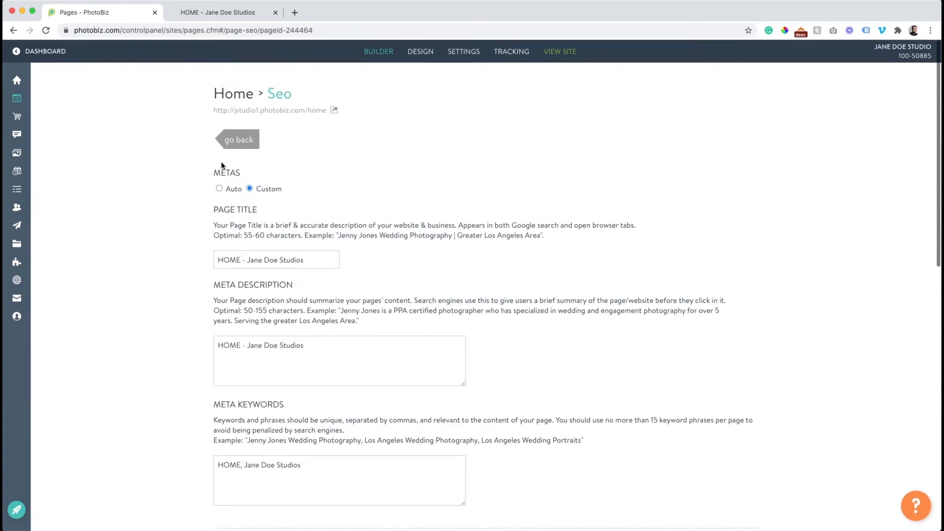
pyautogui.click(226, 139)
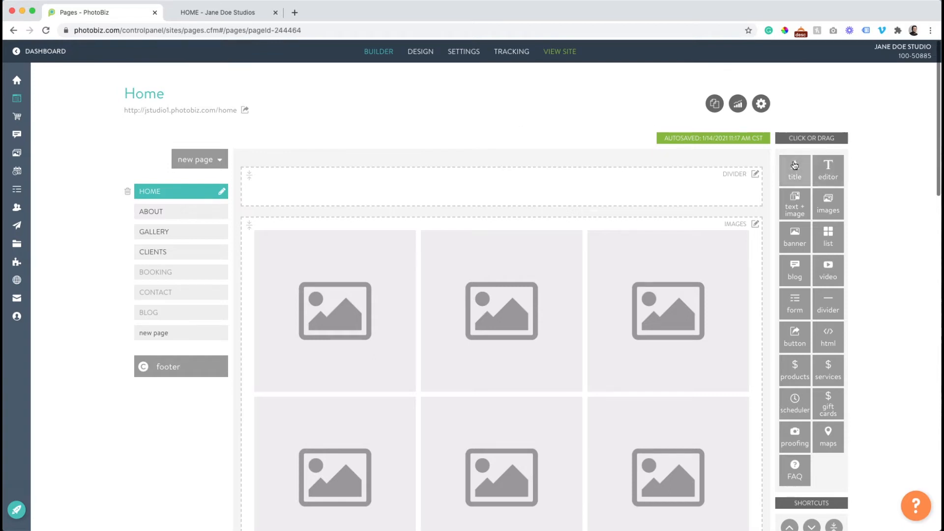
# Drag a title block into the Home page layout
pyautogui.moveTo(795, 165)
pyautogui.mouseDown()
pyautogui.moveTo(793, 178)
pyautogui.moveTo(719, 194)
pyautogui.moveTo(801, 169)
pyautogui.mouseUp()
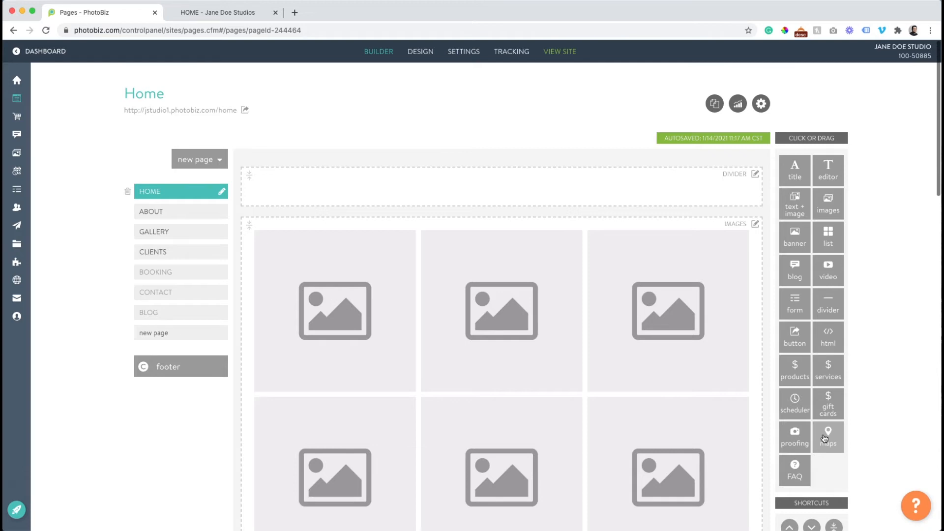
pyautogui.scroll(-5, 818, 426)
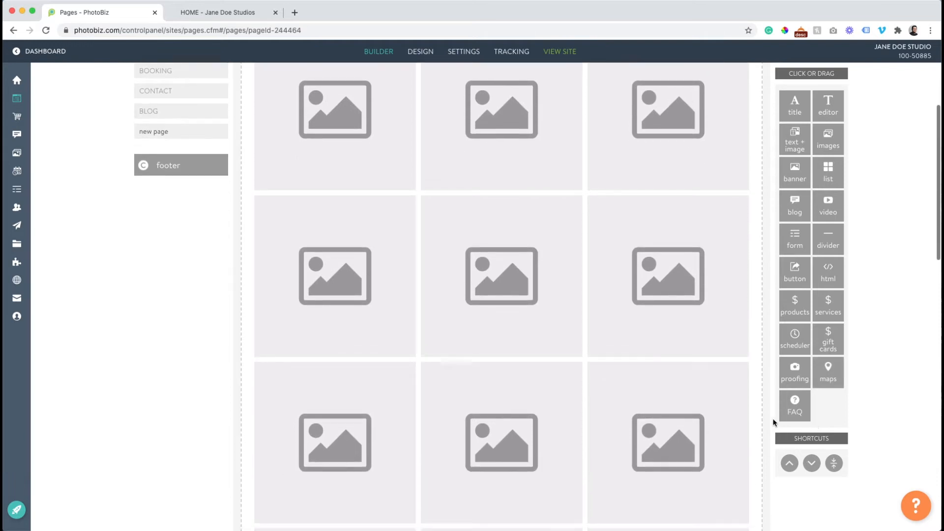
pyautogui.scroll(-10, 422, 325)
pyautogui.scroll(-10, 422, 325)
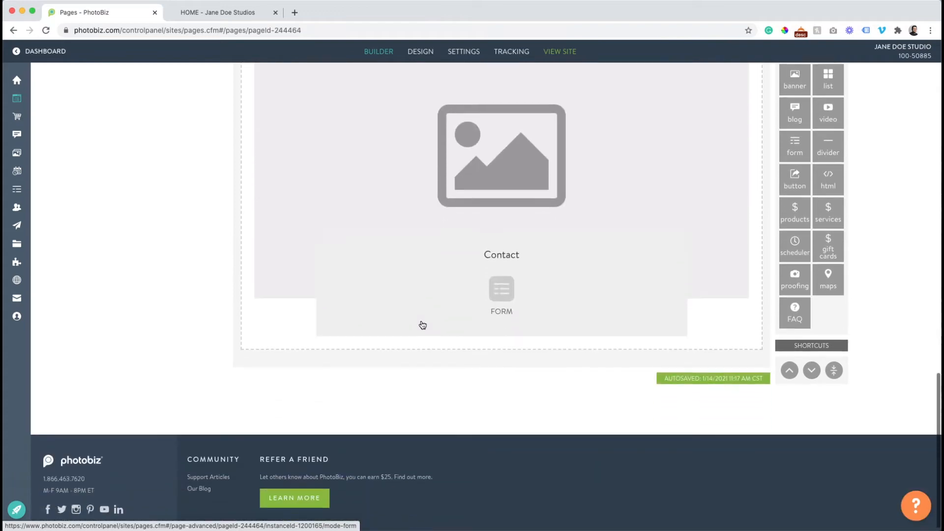
pyautogui.scroll(2, 422, 325)
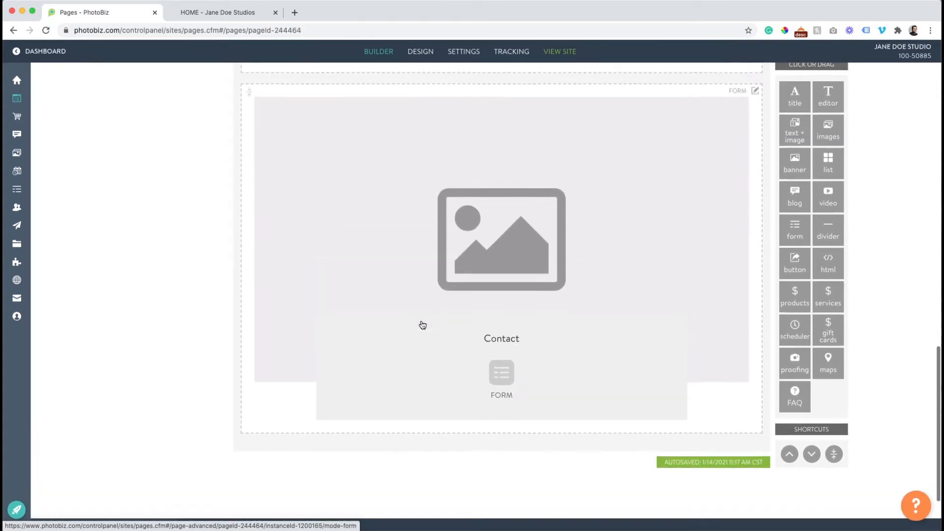
pyautogui.scroll(20, 422, 325)
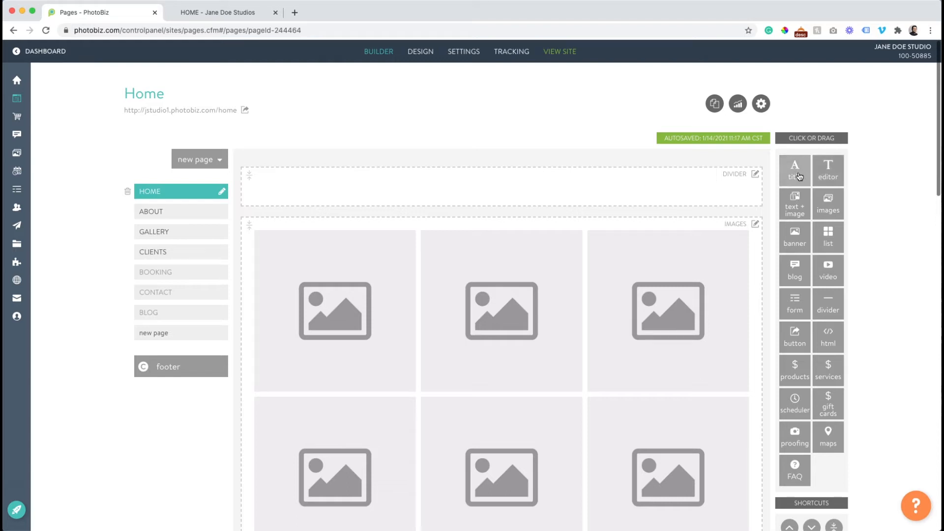
pyautogui.scroll(-10, 799, 176)
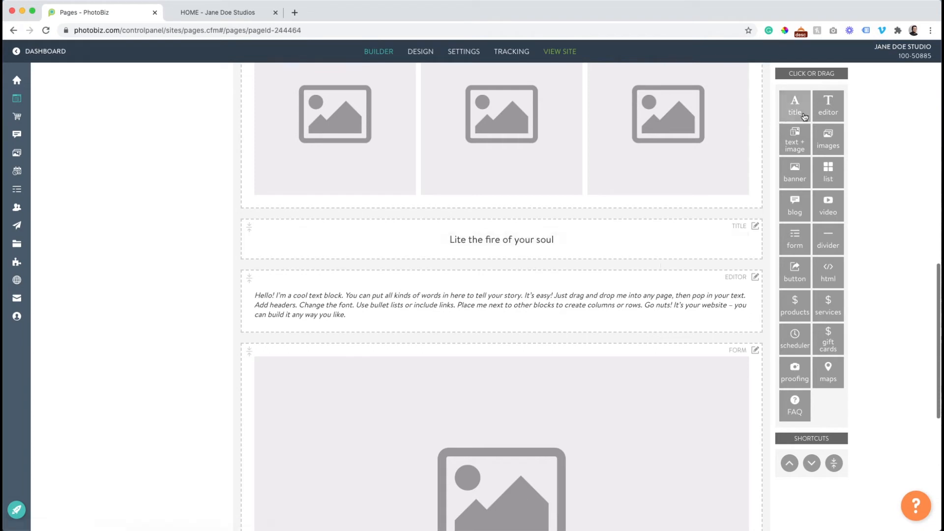
pyautogui.click(820, 116)
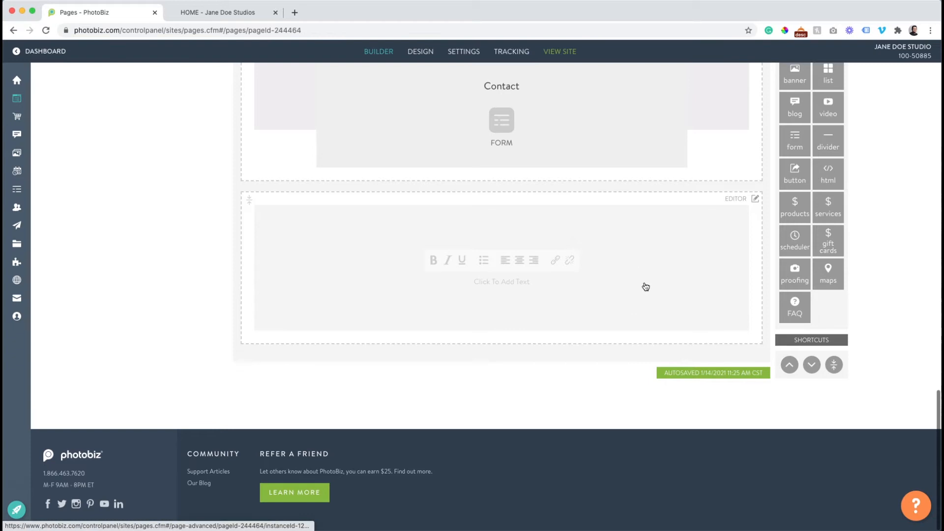
pyautogui.scroll(1, 591, 266)
pyautogui.scroll(5, 607, 331)
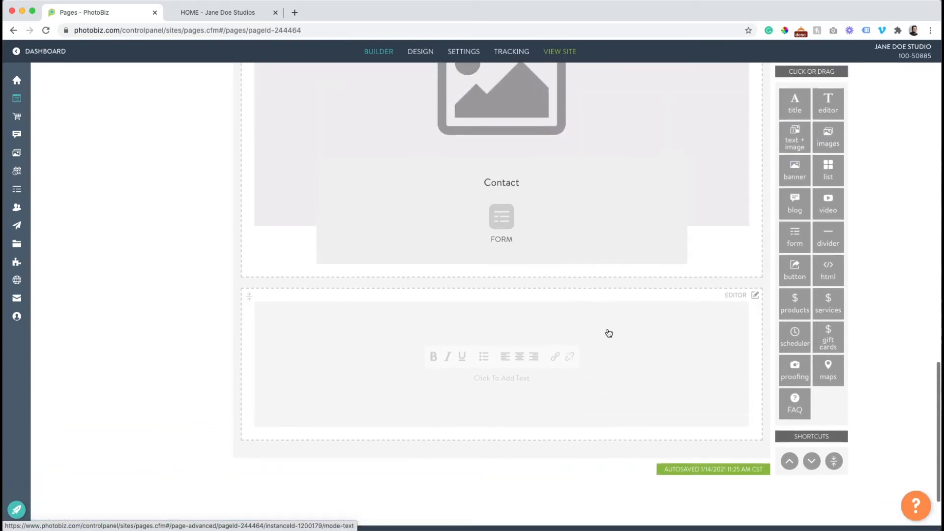
pyautogui.moveTo(637, 462); pyautogui.dragTo(613, 278)
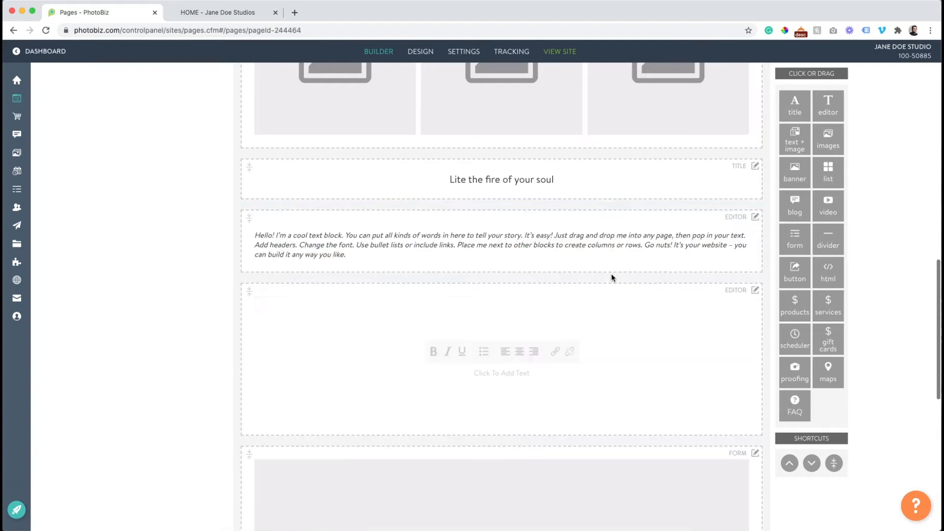
pyautogui.scroll(2, 598, 286)
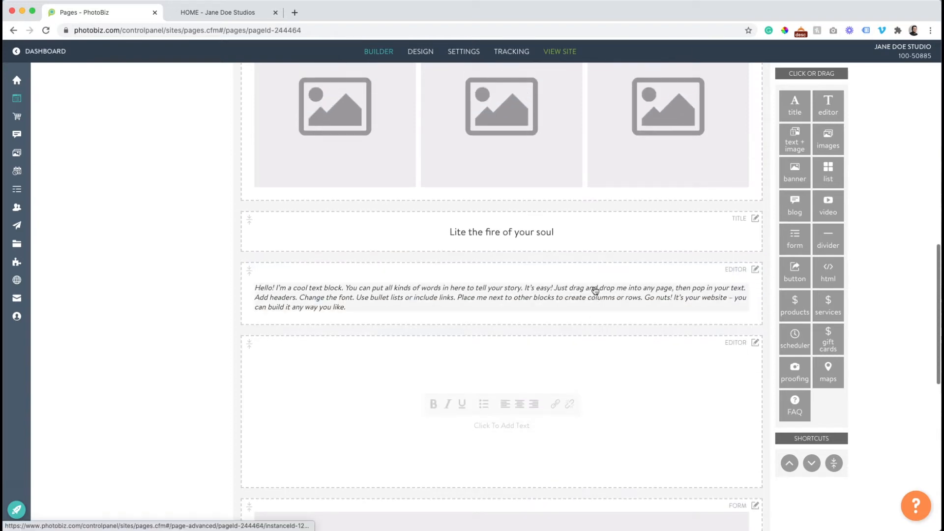
pyautogui.moveTo(607, 382); pyautogui.dragTo(629, 304)
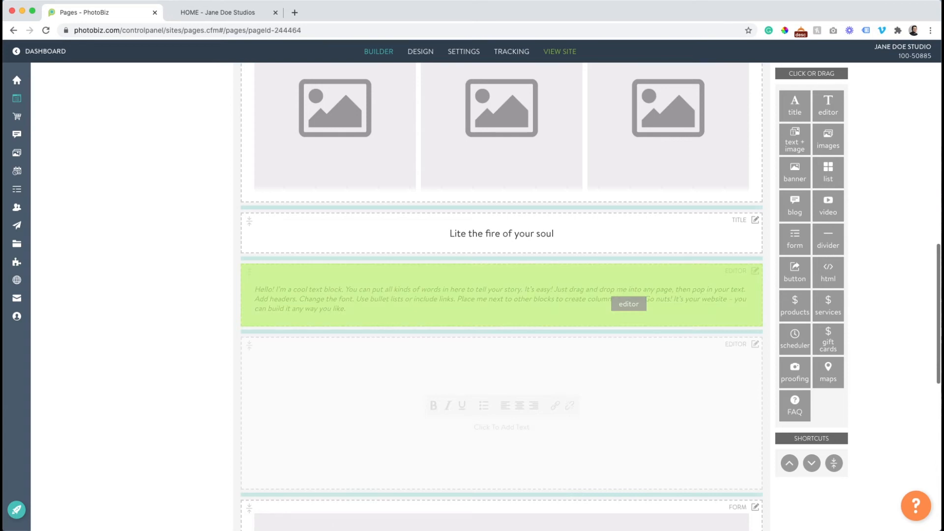
pyautogui.moveTo(629, 304); pyautogui.dragTo(613, 300)
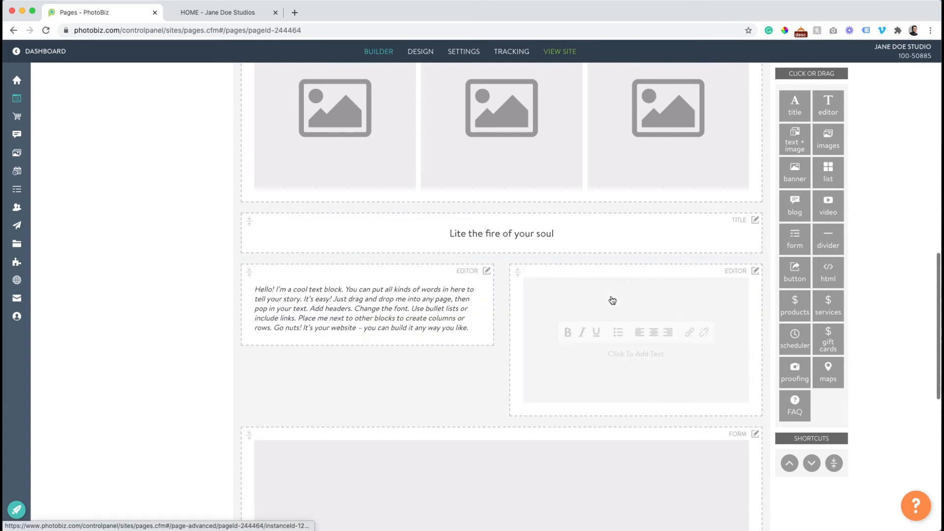
pyautogui.moveTo(613, 300); pyautogui.dragTo(436, 414)
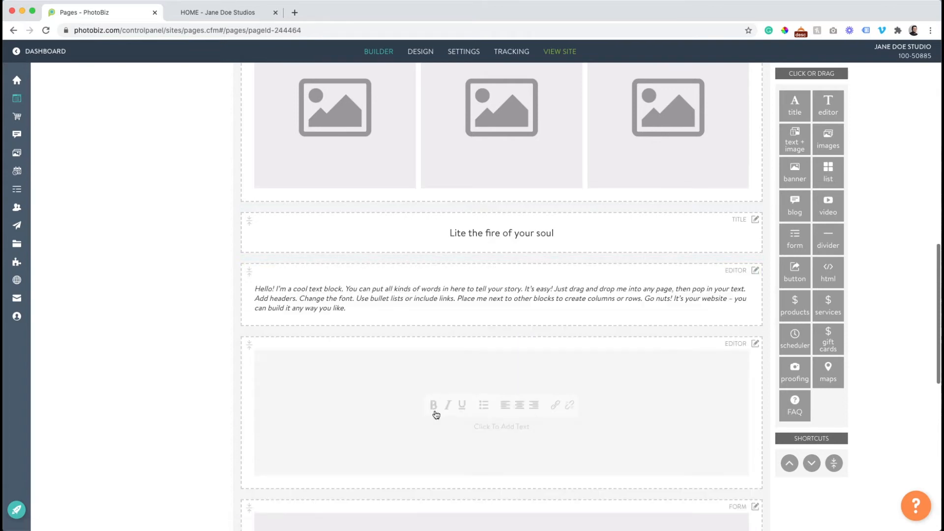
pyautogui.click(755, 344)
pyautogui.click(730, 409)
pyautogui.scroll(2, 666, 301)
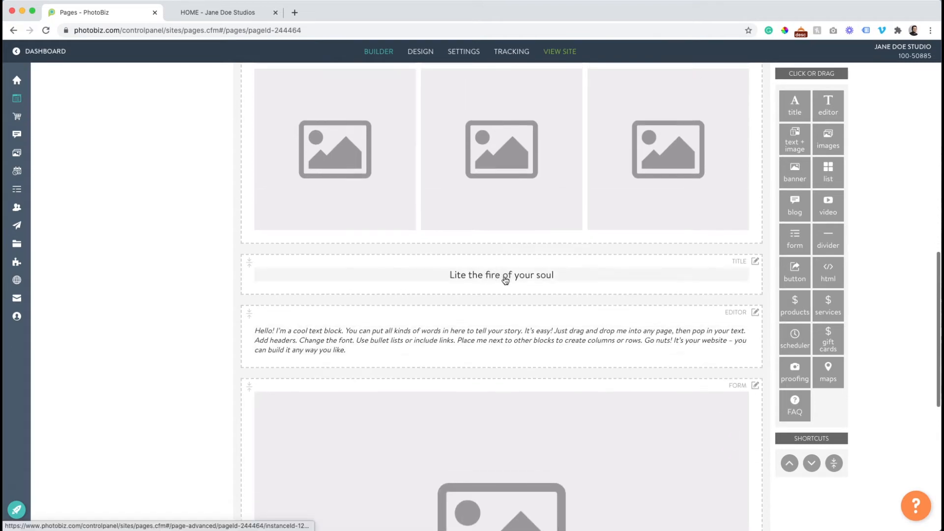
pyautogui.scroll(4, 497, 281)
pyautogui.scroll(-2, 494, 284)
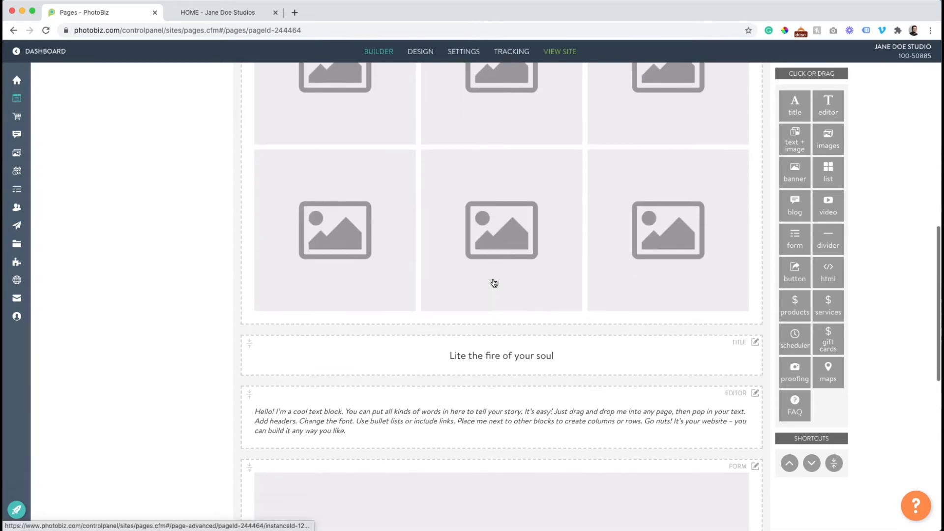
pyautogui.scroll(-1, 495, 284)
pyautogui.click(756, 310)
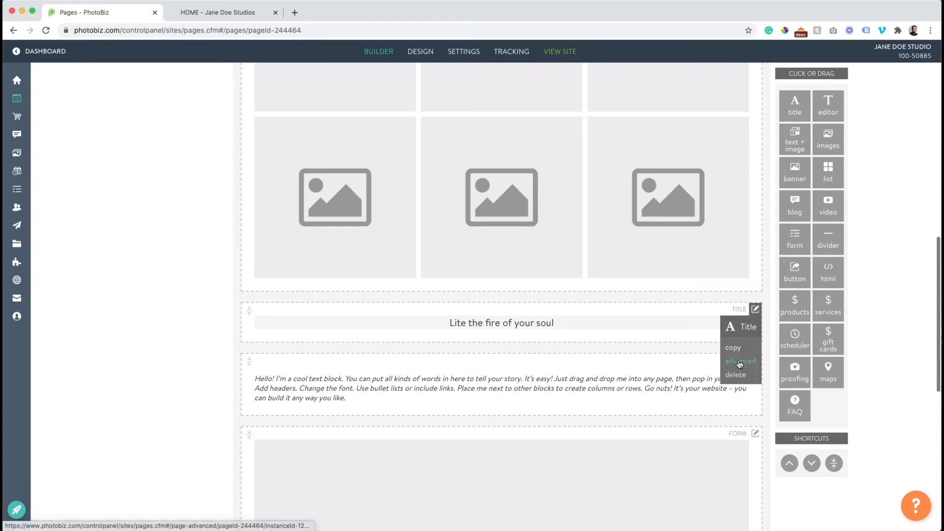
pyautogui.click(508, 321)
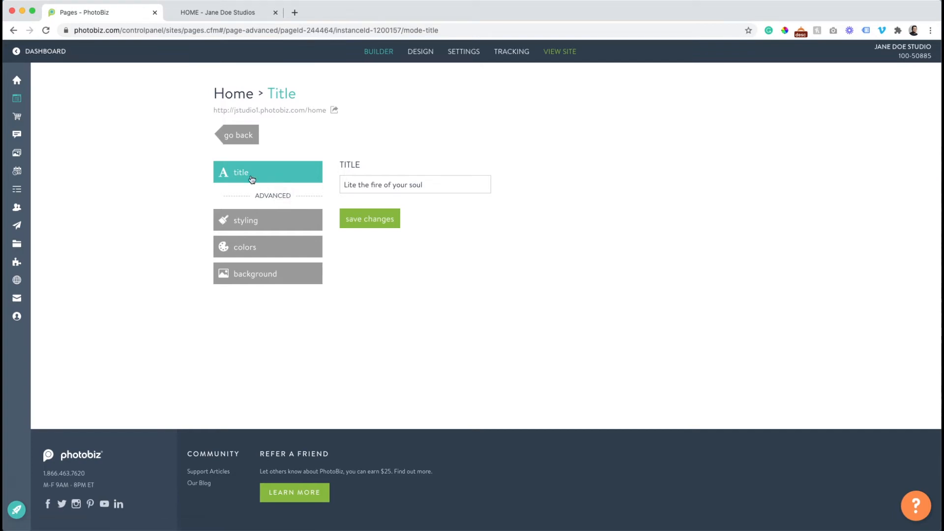
pyautogui.click(256, 221)
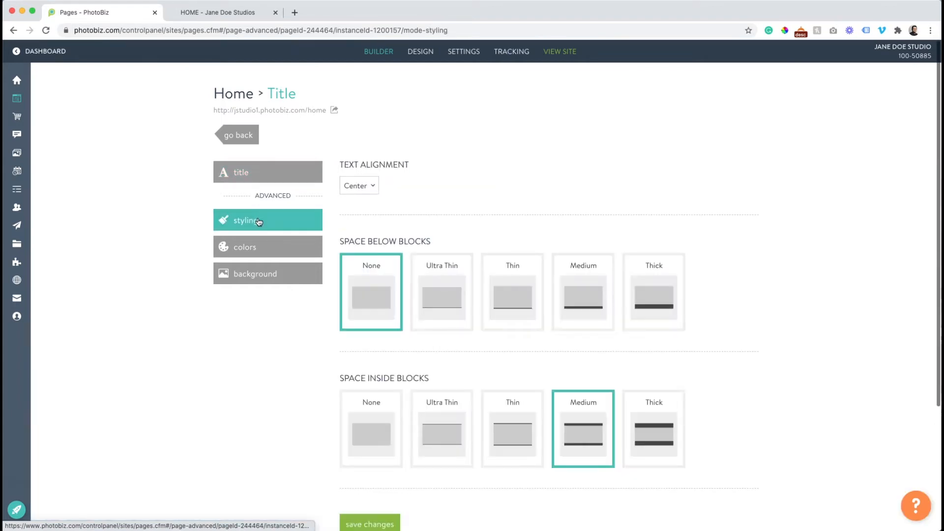
pyautogui.scroll(-2, 372, 227)
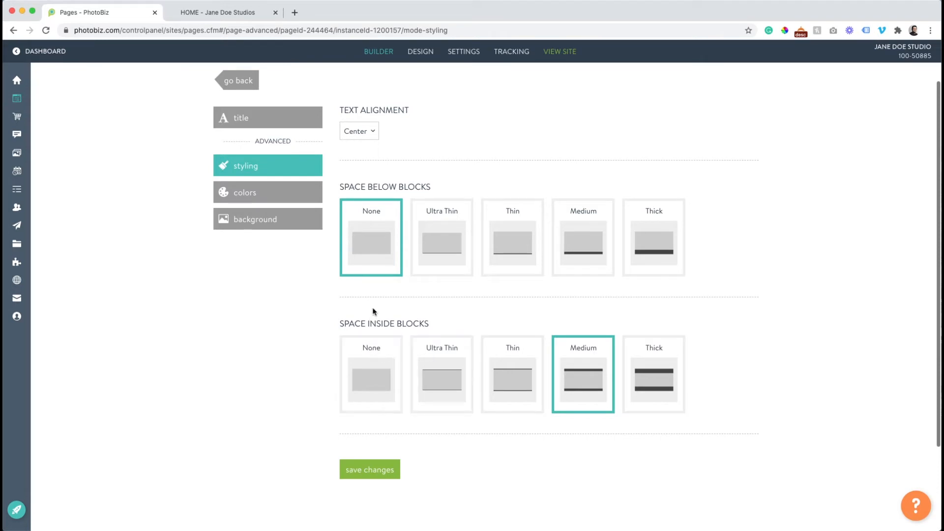
pyautogui.click(282, 194)
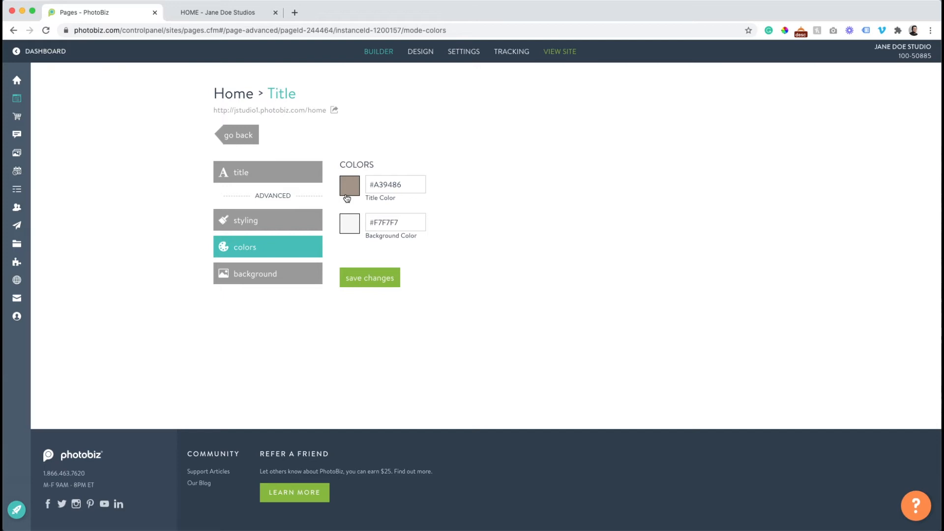
pyautogui.click(265, 276)
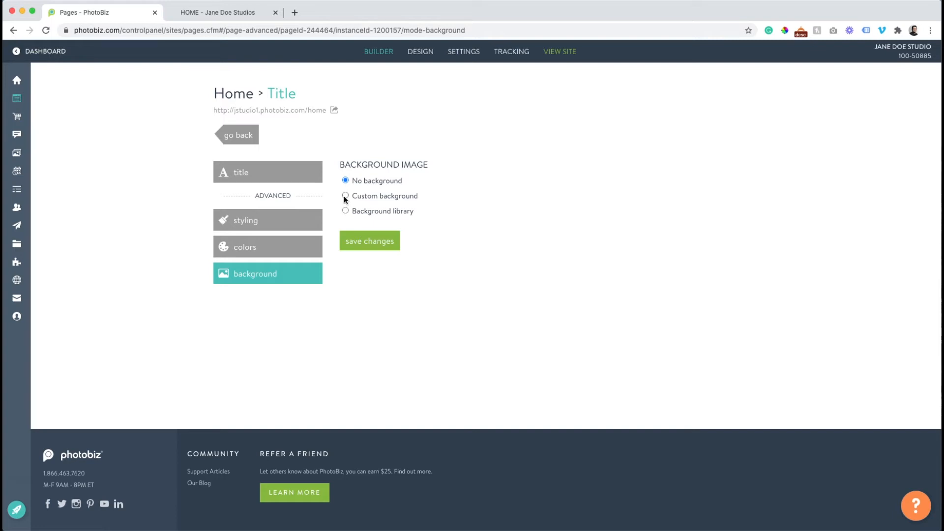
pyautogui.click(254, 137)
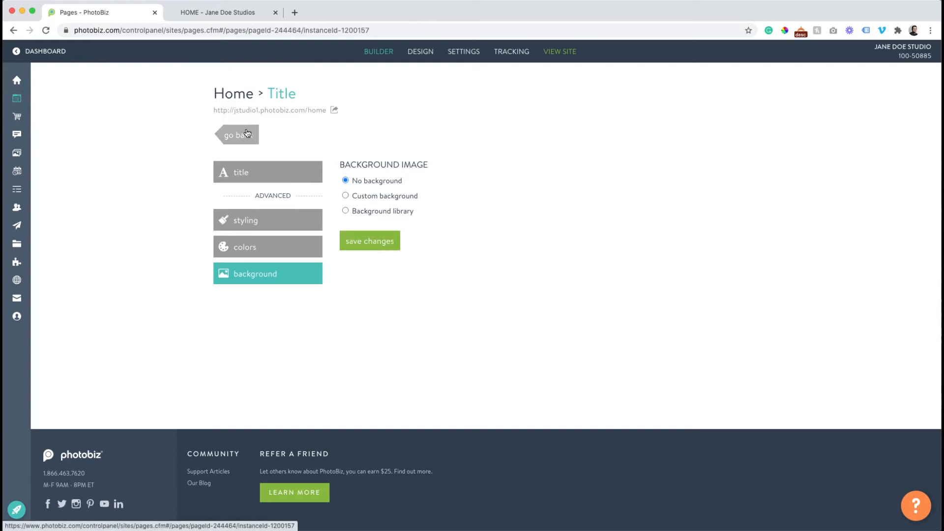
# Reload and scroll the live Jane Doe site, then return to the builder
pyautogui.scroll(5, 416, 179)
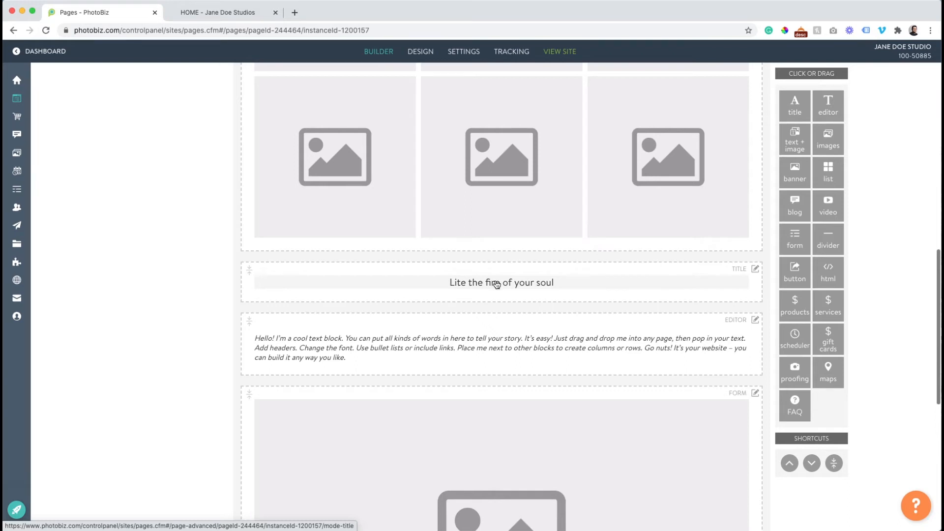
pyautogui.click(223, 13)
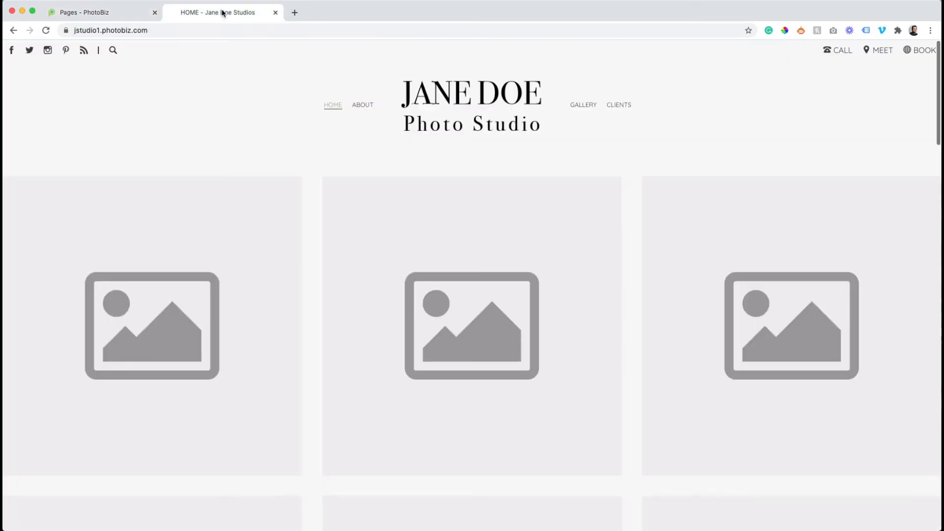
pyautogui.click(46, 31)
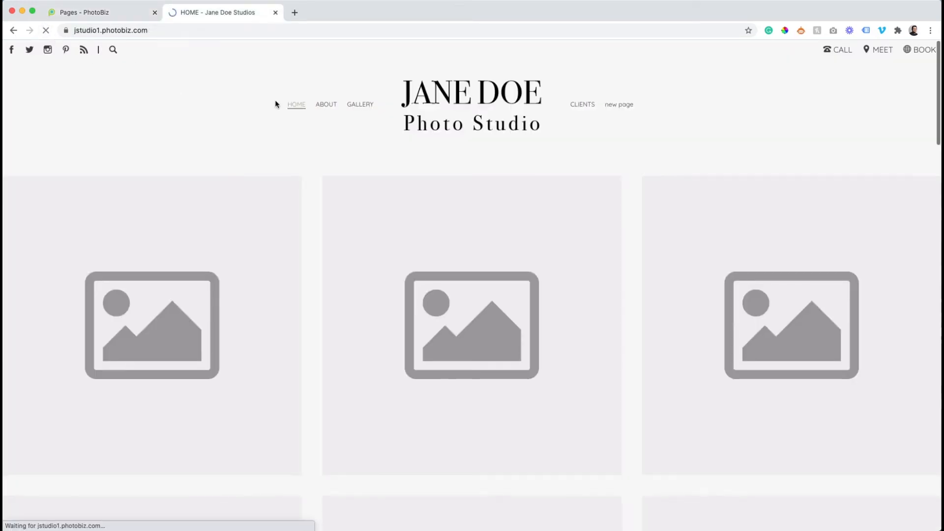
pyautogui.scroll(-5, 275, 100)
pyautogui.scroll(-15, 276, 99)
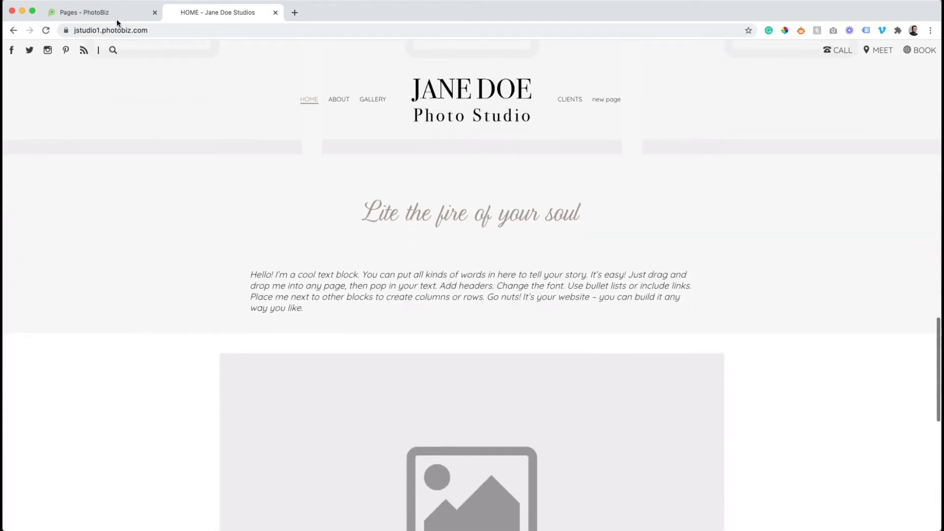
pyautogui.click(115, 15)
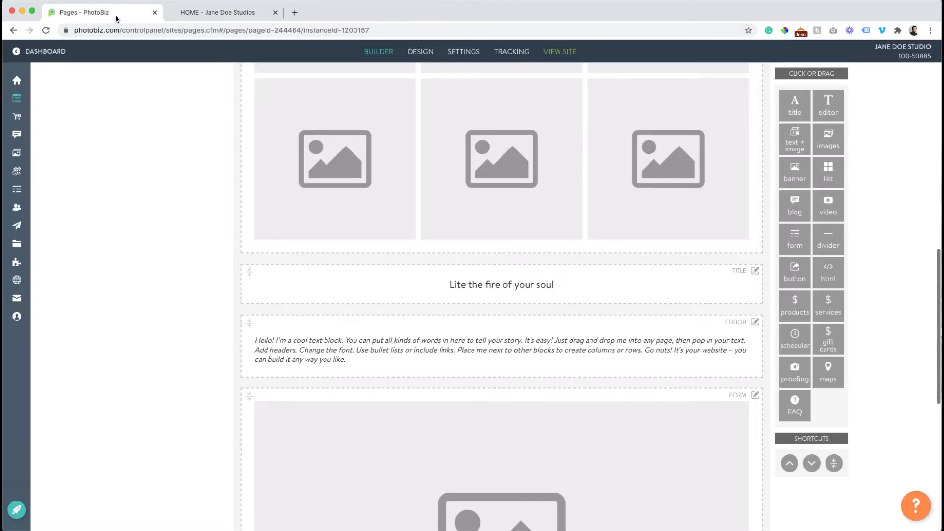
# Change the Home title to 'Welcome to Jane Doe Studio', save, and verify it on the live site
pyautogui.click(477, 284)
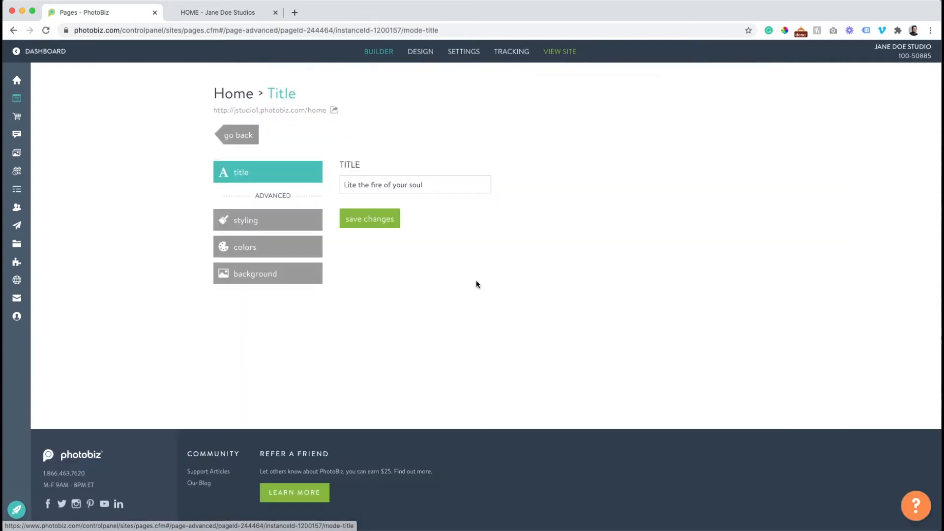
pyautogui.tripleClick(399, 184)
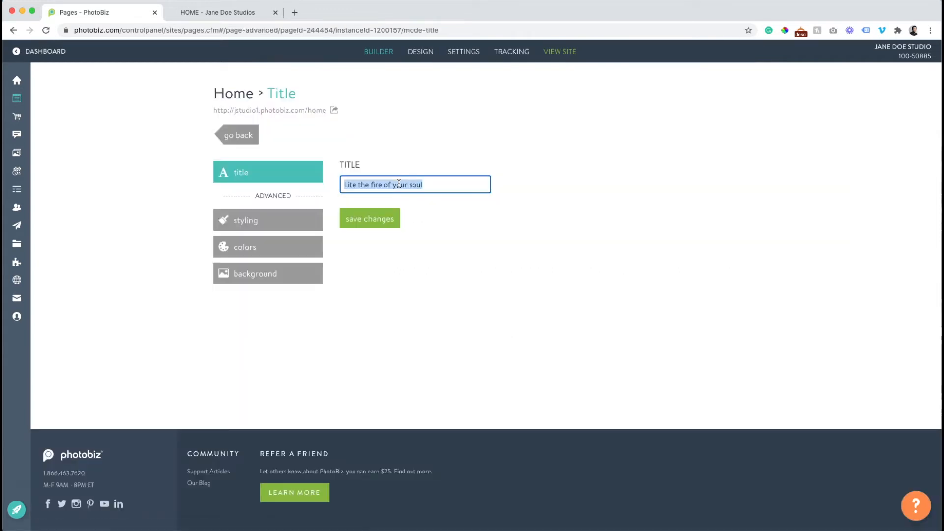
pyautogui.write('Welcome')
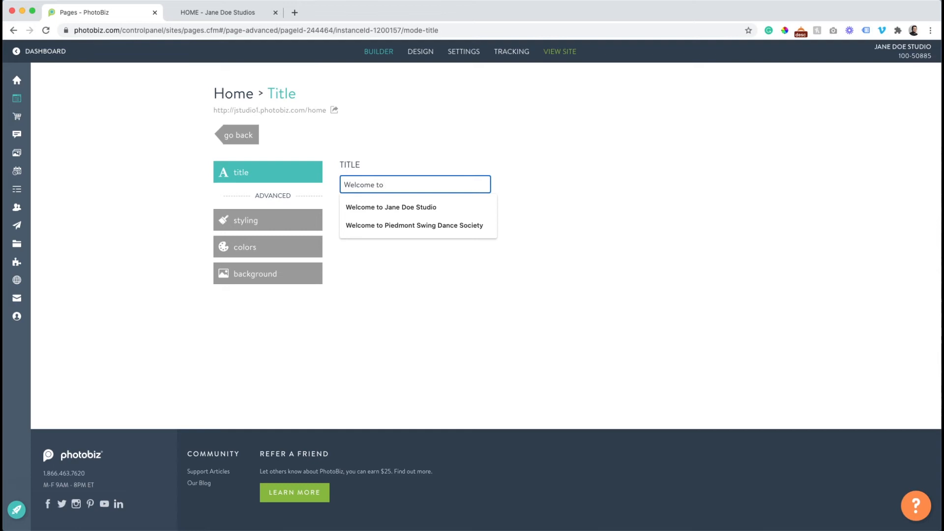
pyautogui.write(' to')
pyautogui.press('Down')
pyautogui.press('Return')
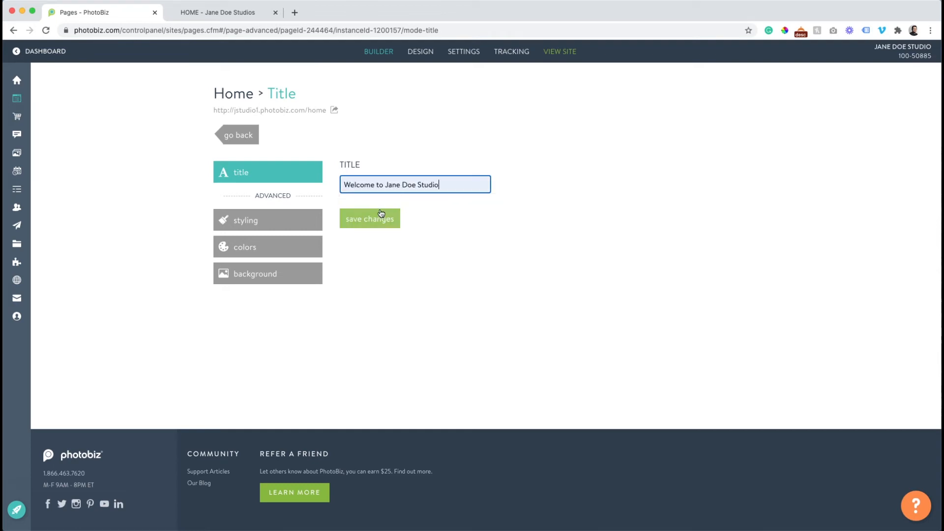
pyautogui.click(377, 217)
pyautogui.click(241, 140)
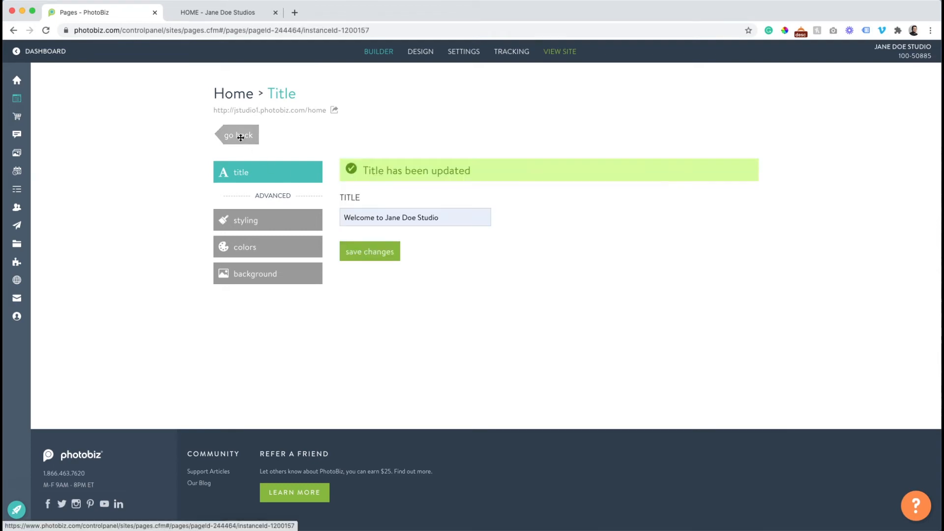
pyautogui.click(241, 16)
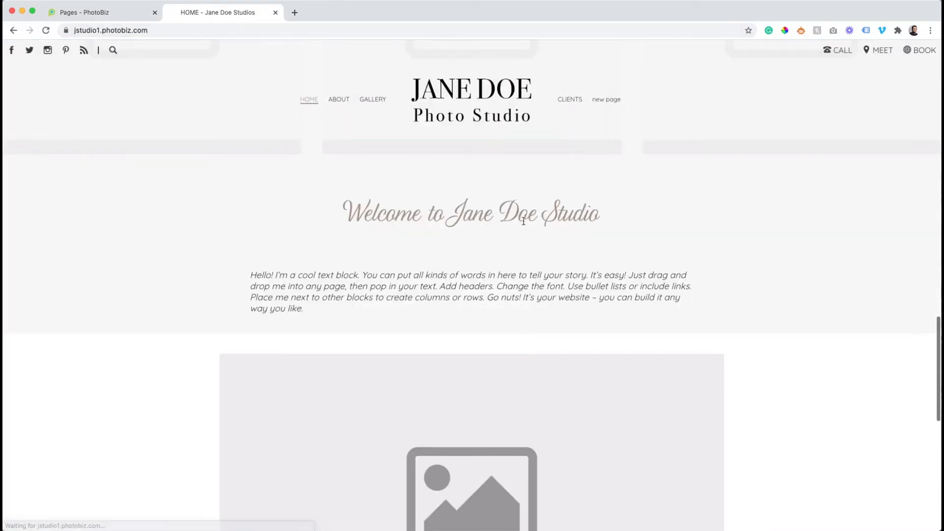
pyautogui.click(117, 16)
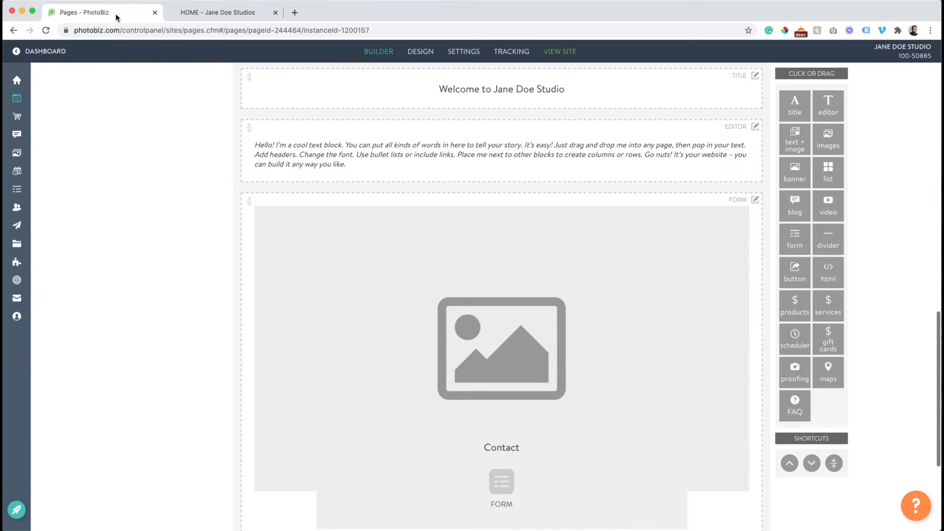
# Upload fifteen portrait photos into the Files clipboard
pyautogui.scroll(3, 306, 194)
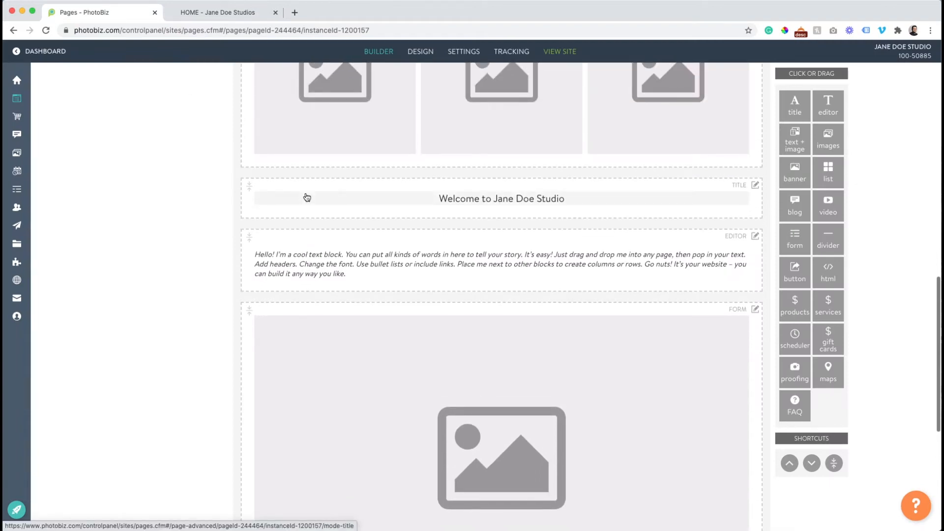
pyautogui.scroll(10, 307, 197)
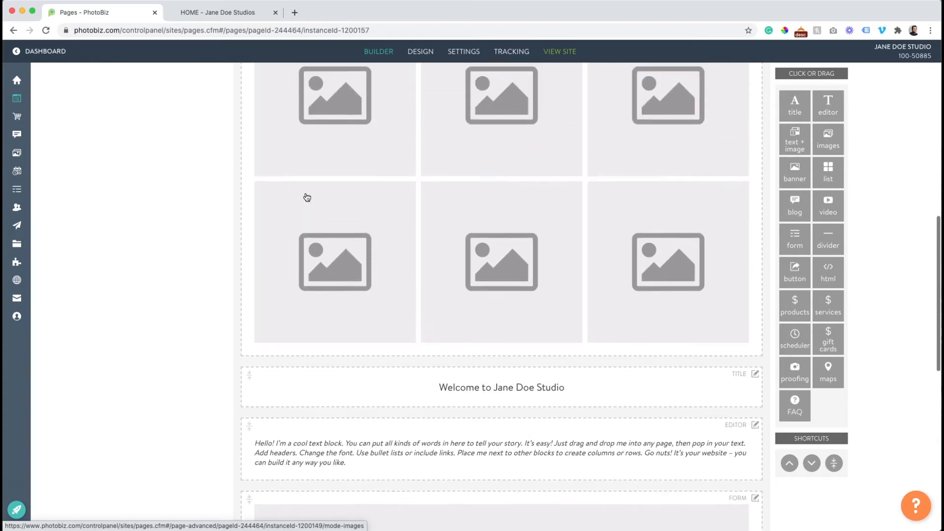
pyautogui.scroll(5, 307, 198)
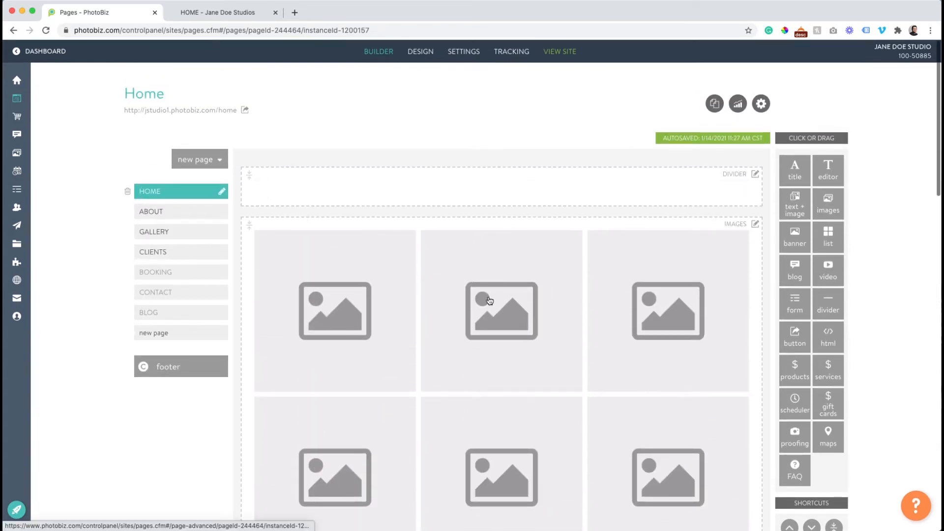
pyautogui.scroll(-3, 490, 300)
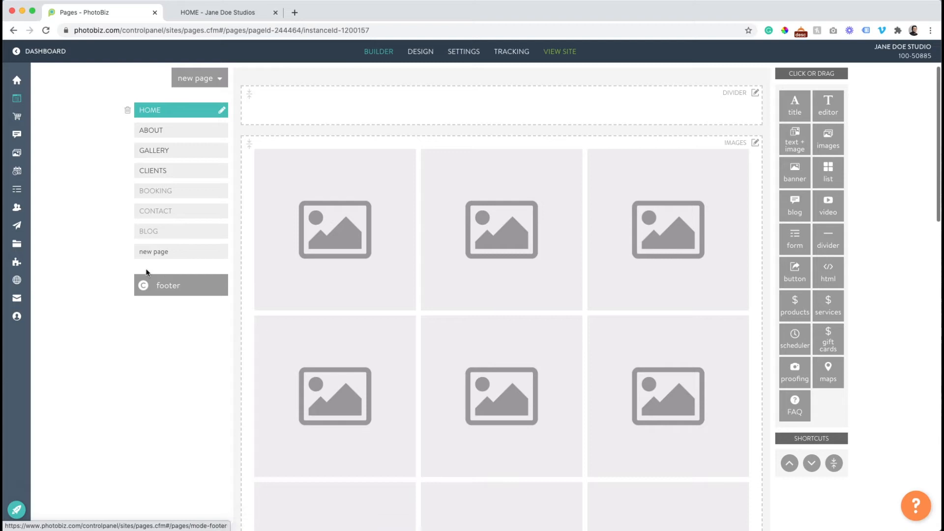
pyautogui.moveTo(22, 246)
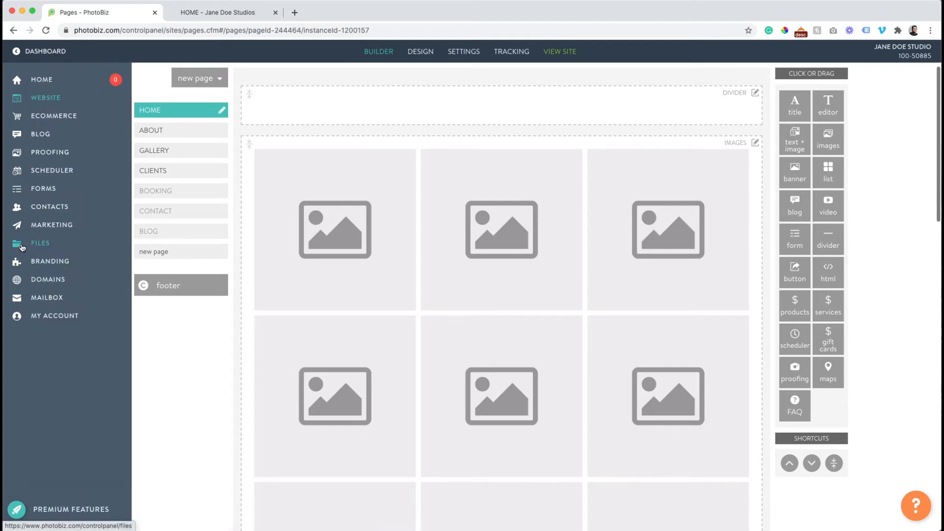
pyautogui.click(22, 246)
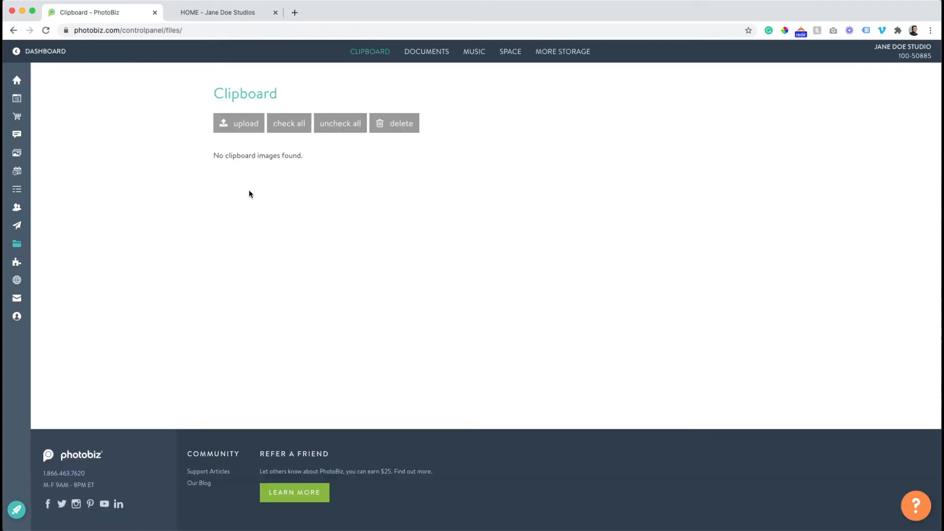
pyautogui.click(239, 126)
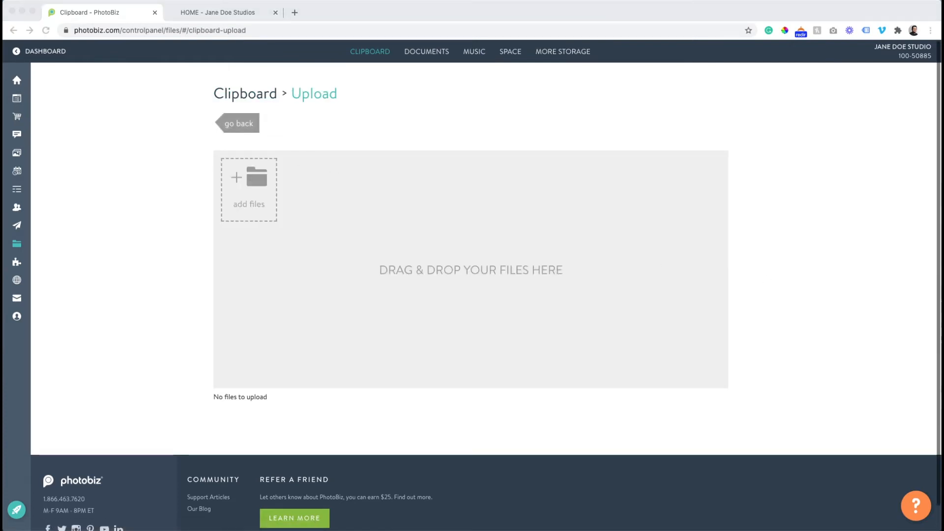
pyautogui.moveTo(749, 327); pyautogui.dragTo(376, 269)
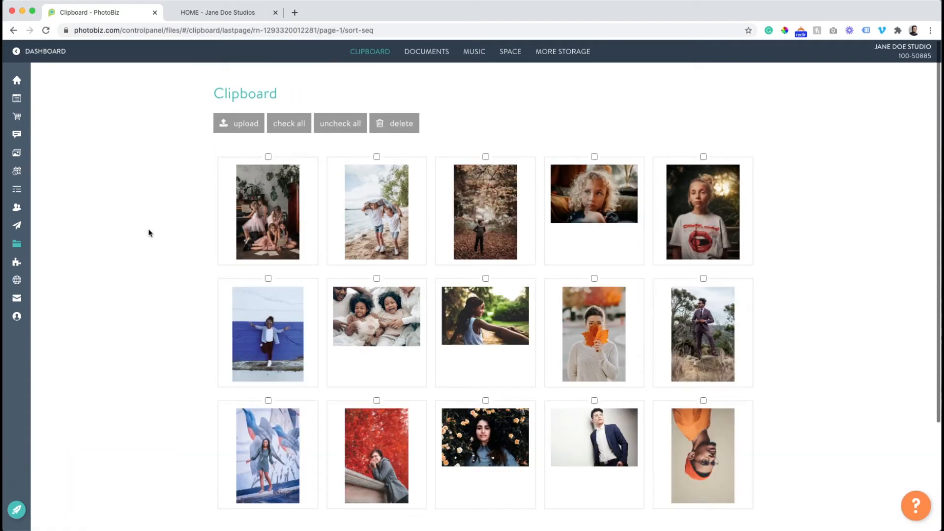
pyautogui.scroll(-3, 507, 233)
pyautogui.scroll(3, 505, 232)
pyautogui.moveTo(20, 101)
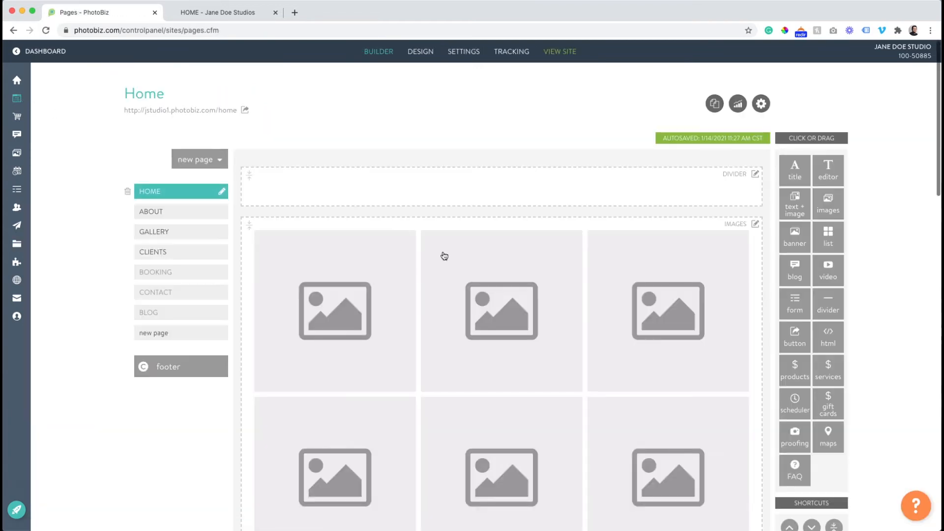
# Browse image grid layouts, keeping the square layout at 4 rows by 3 columns
pyautogui.click(497, 243)
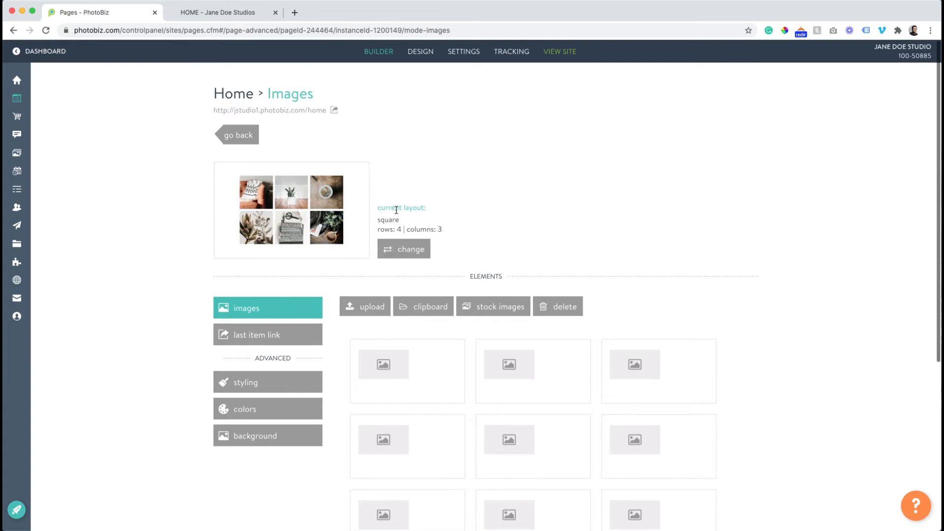
pyautogui.click(403, 249)
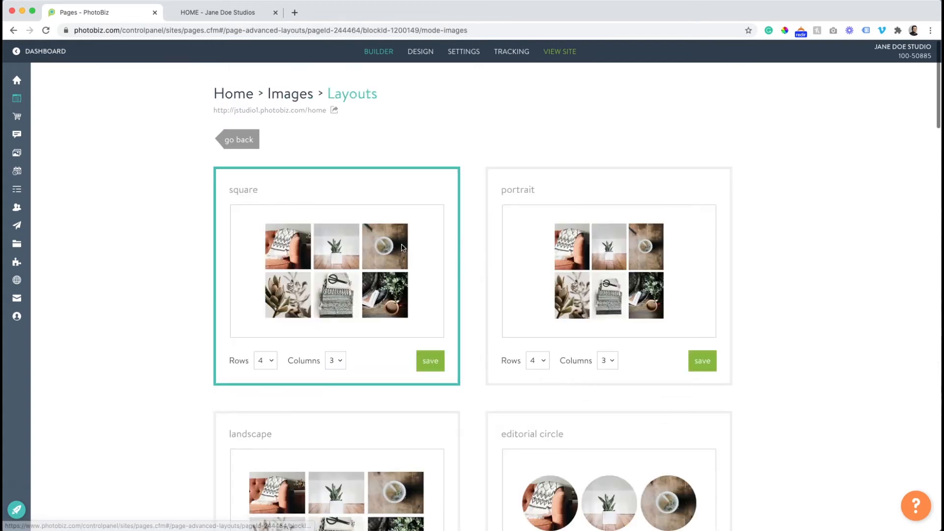
pyautogui.scroll(-3, 397, 255)
pyautogui.scroll(-8, 618, 255)
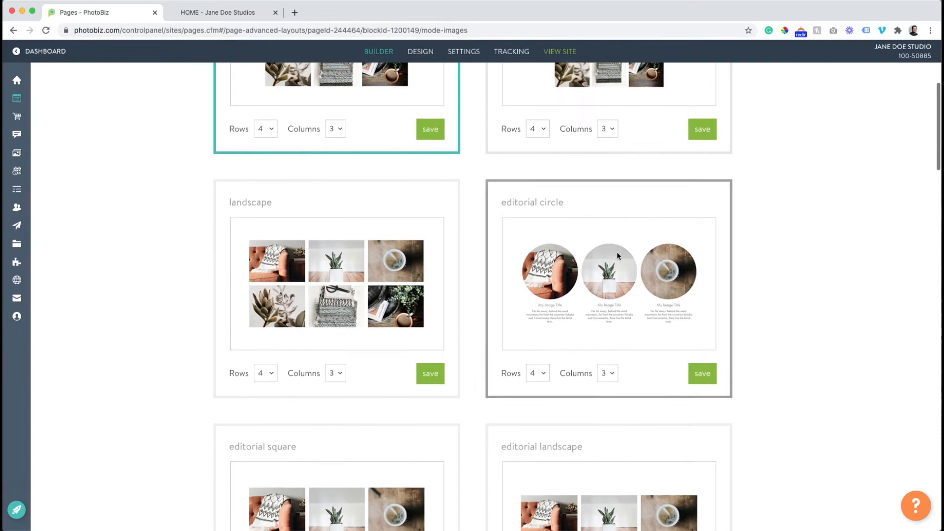
pyautogui.scroll(-10, 324, 234)
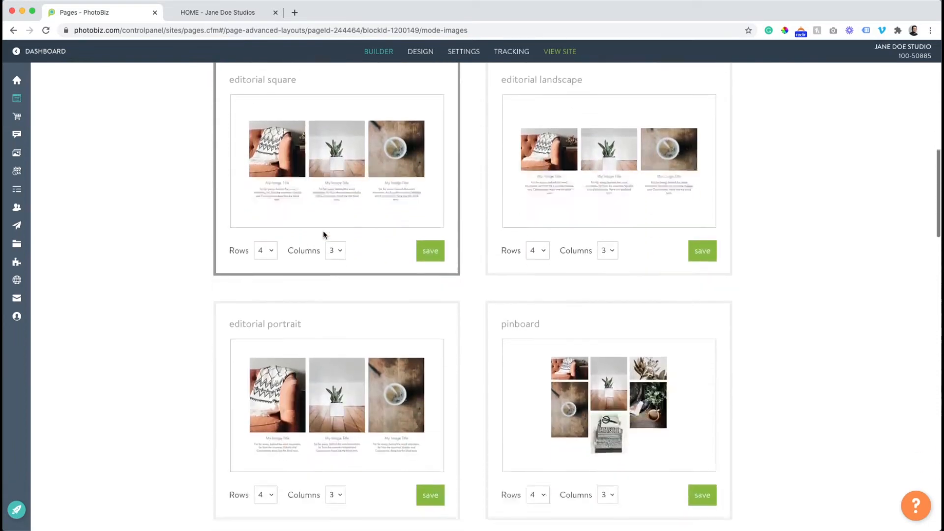
pyautogui.scroll(-5, 323, 231)
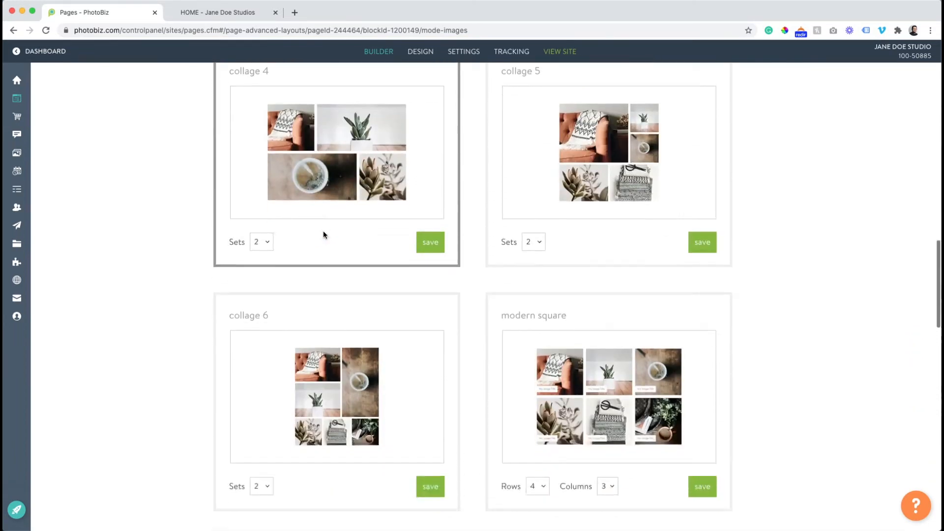
pyautogui.scroll(20, 323, 234)
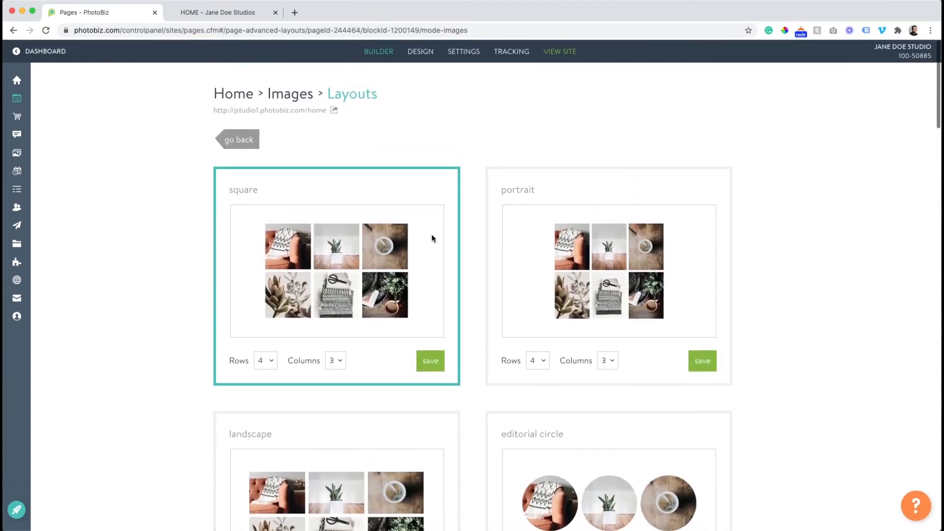
pyautogui.click(266, 361)
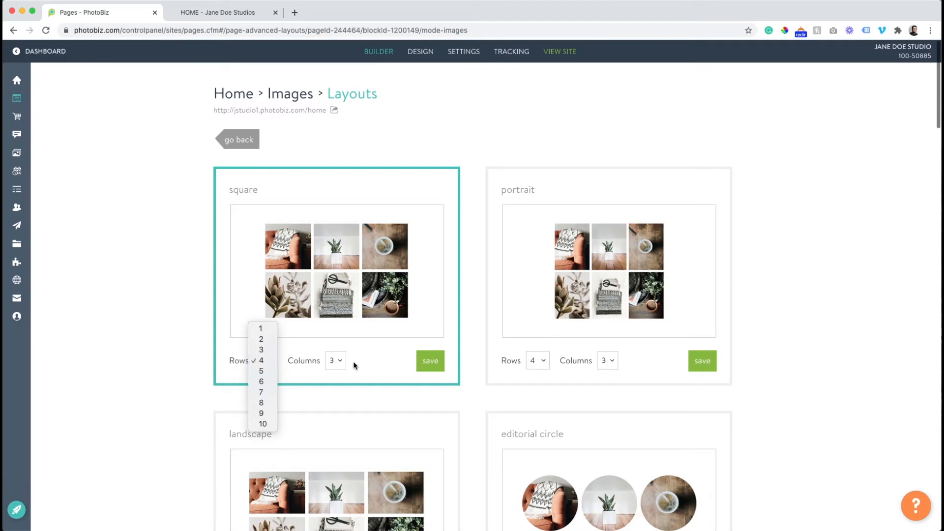
pyautogui.click(246, 142)
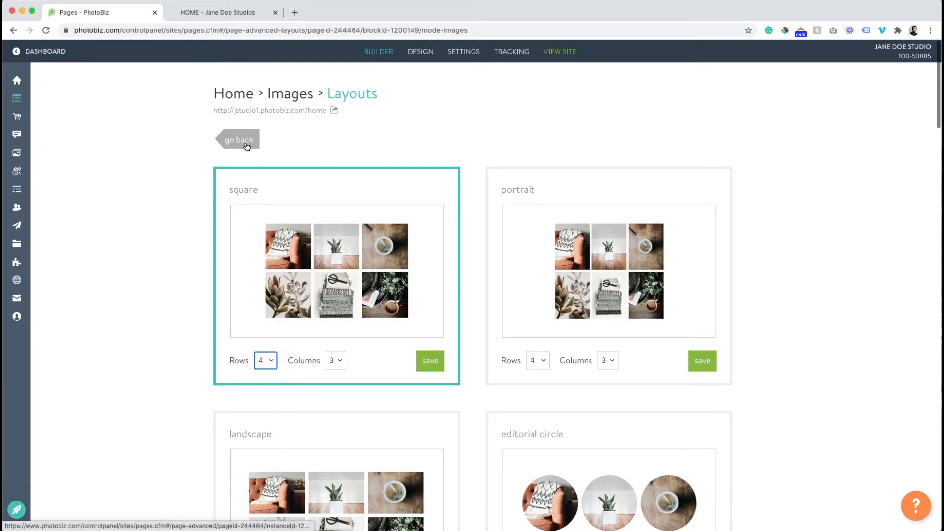
pyautogui.click(245, 142)
pyautogui.scroll(-2, 433, 272)
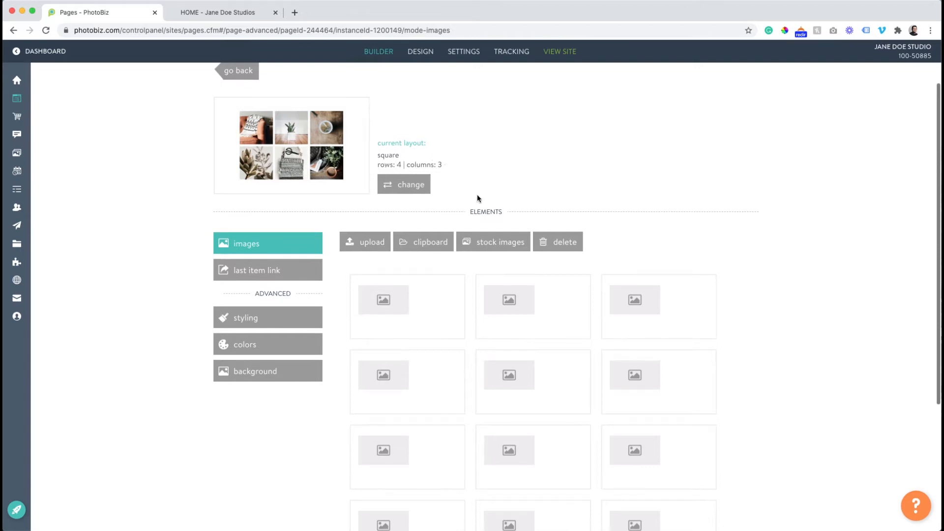
# Select all placeholder image boxes and drag them off to discard them
pyautogui.scroll(-4, 478, 198)
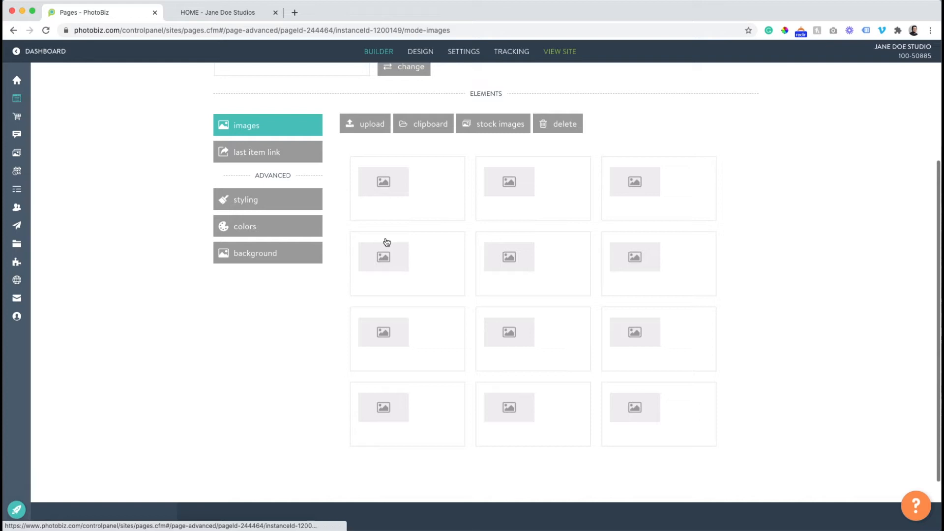
pyautogui.moveTo(775, 185); pyautogui.dragTo(408, 445)
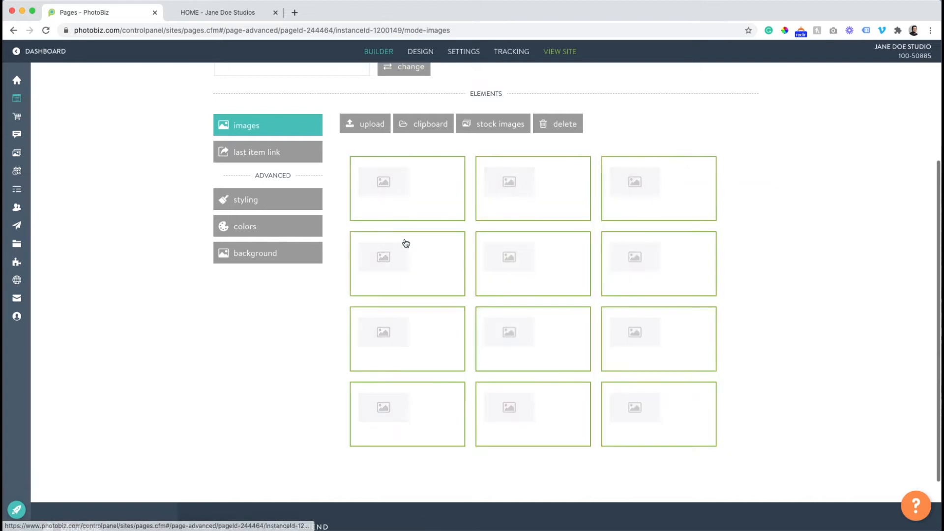
pyautogui.moveTo(405, 244); pyautogui.dragTo(417, 193)
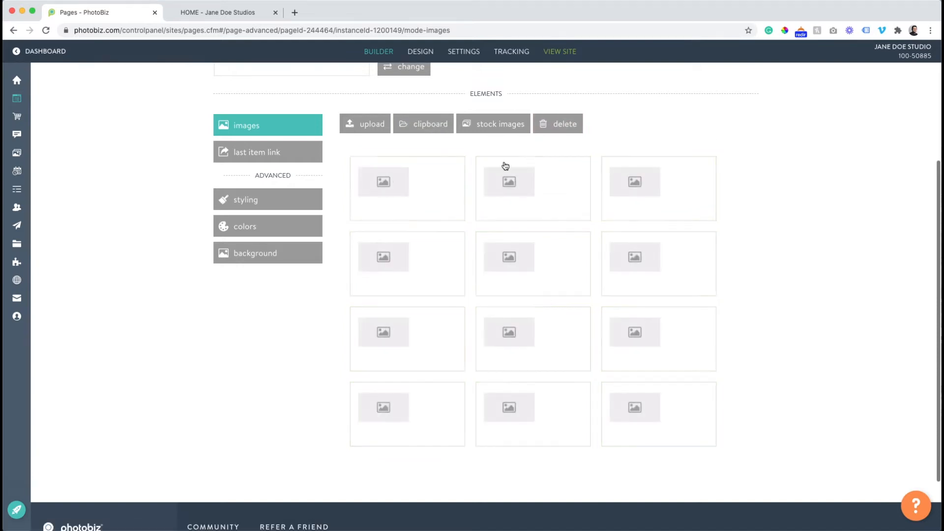
# Fill the first grid slot with the clipboard's beach photo of two boys
pyautogui.click(389, 183)
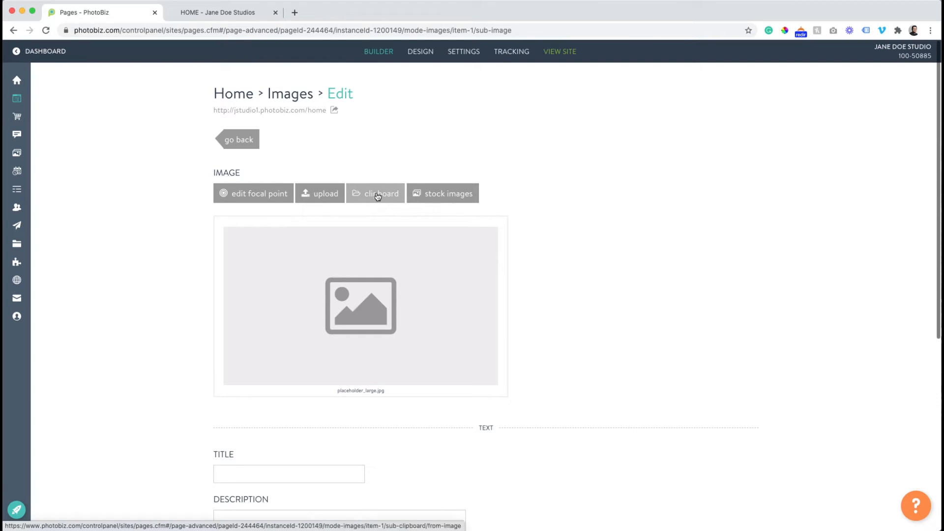
pyautogui.click(378, 196)
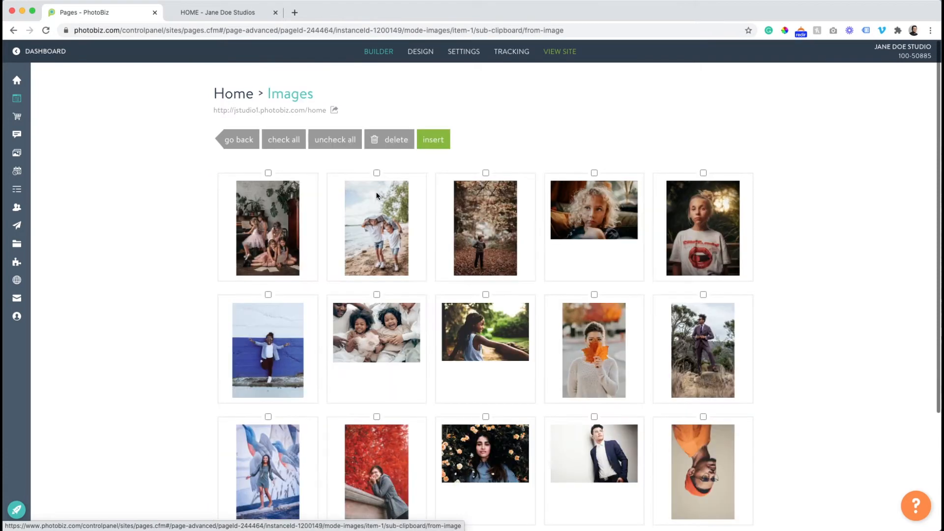
pyautogui.click(378, 211)
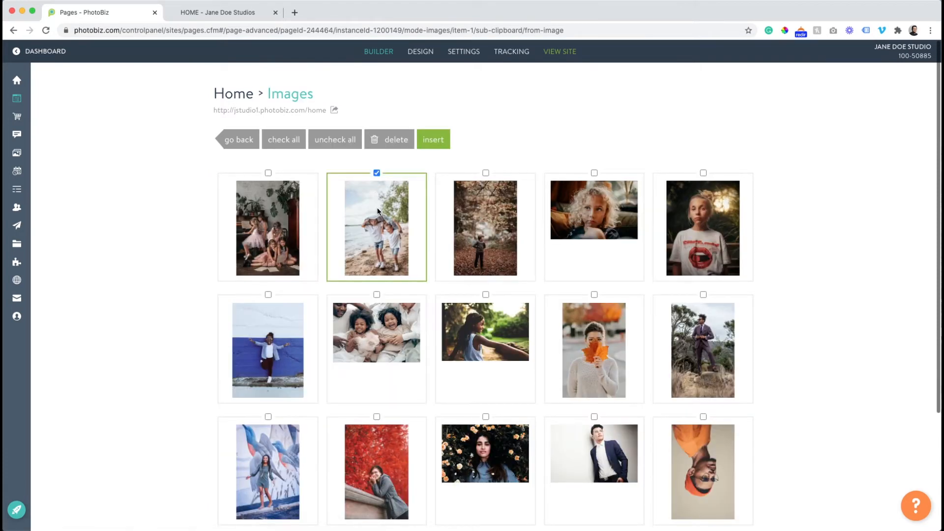
pyautogui.click(433, 139)
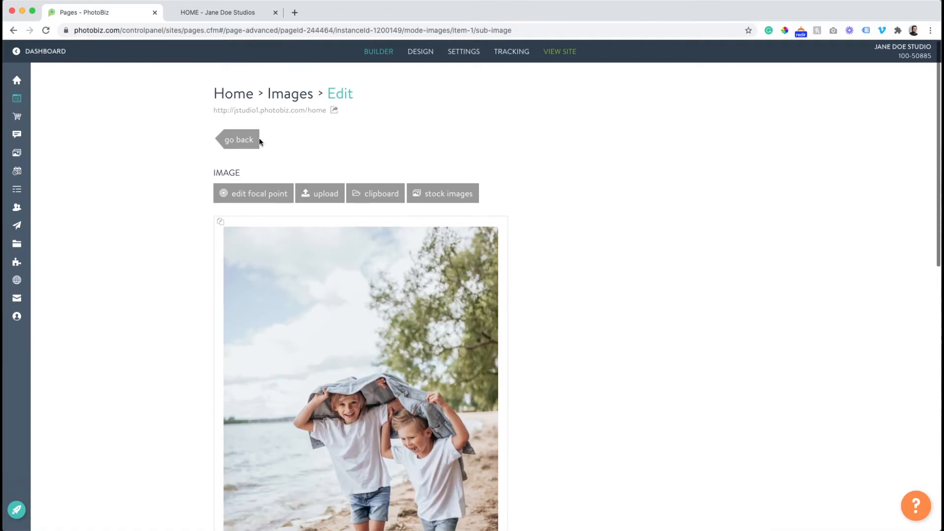
pyautogui.click(256, 141)
pyautogui.scroll(-3, 397, 308)
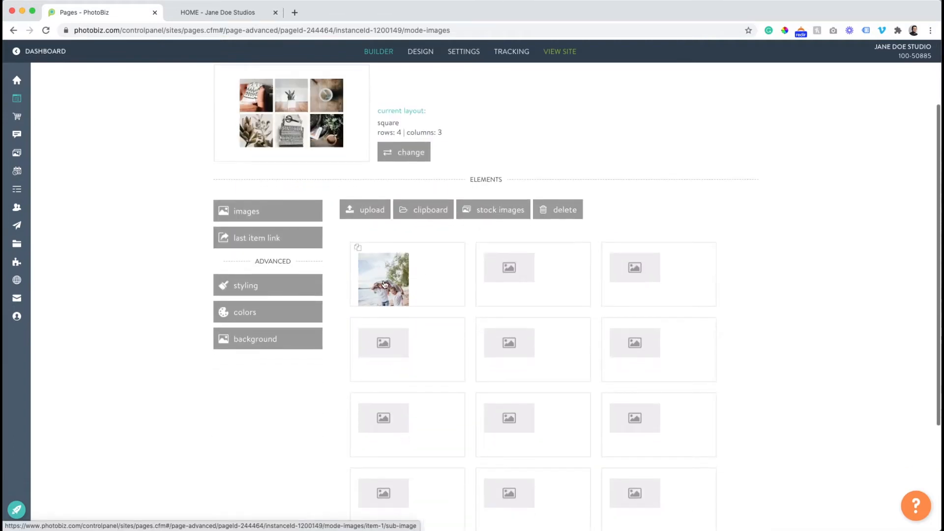
# Delete the empty slots in three batches until only the beach photo remains
pyautogui.scroll(-3, 629, 279)
pyautogui.moveTo(780, 151); pyautogui.dragTo(499, 398)
pyautogui.moveTo(510, 185); pyautogui.dragTo(559, 101)
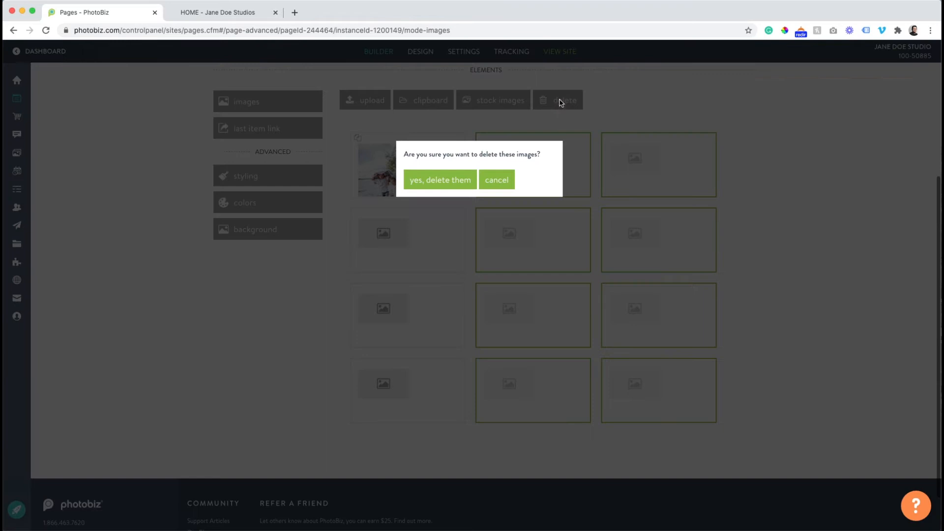
pyautogui.click(445, 181)
pyautogui.moveTo(758, 249); pyautogui.dragTo(497, 353)
pyautogui.moveTo(555, 197); pyautogui.dragTo(556, 198)
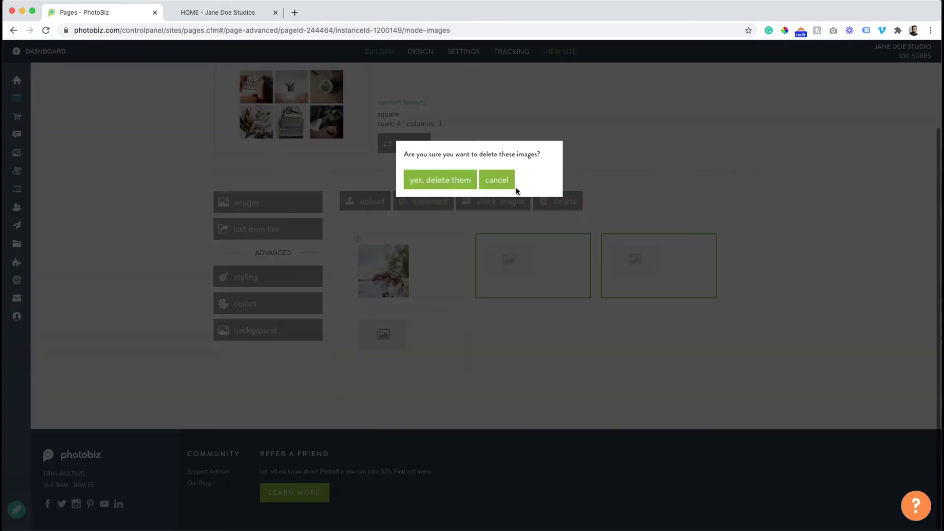
pyautogui.click(463, 181)
pyautogui.moveTo(505, 327); pyautogui.dragTo(553, 240)
pyautogui.click(434, 183)
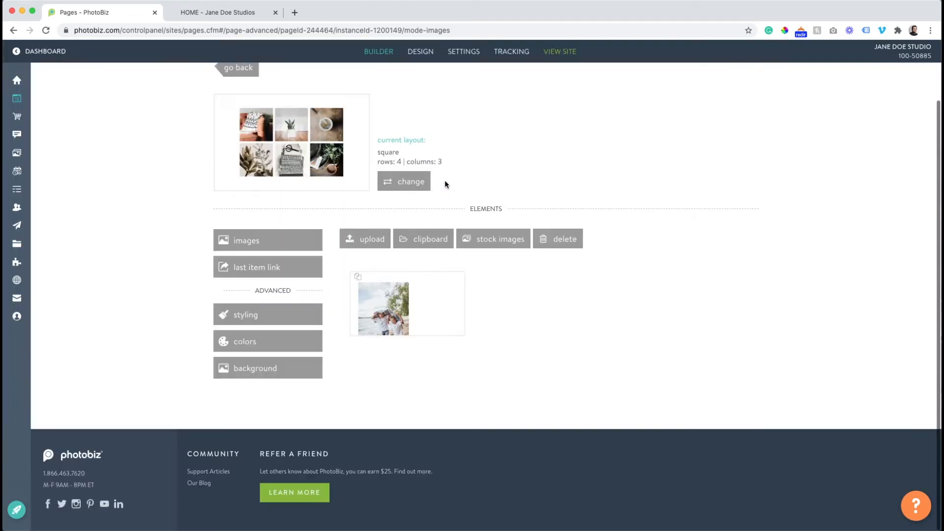
# Insert every clipboard photo except the beach photo into the Home page image grid
pyautogui.click(428, 245)
pyautogui.moveTo(755, 175); pyautogui.dragTo(246, 448)
pyautogui.scroll(2, 334, 270)
pyautogui.click(377, 173)
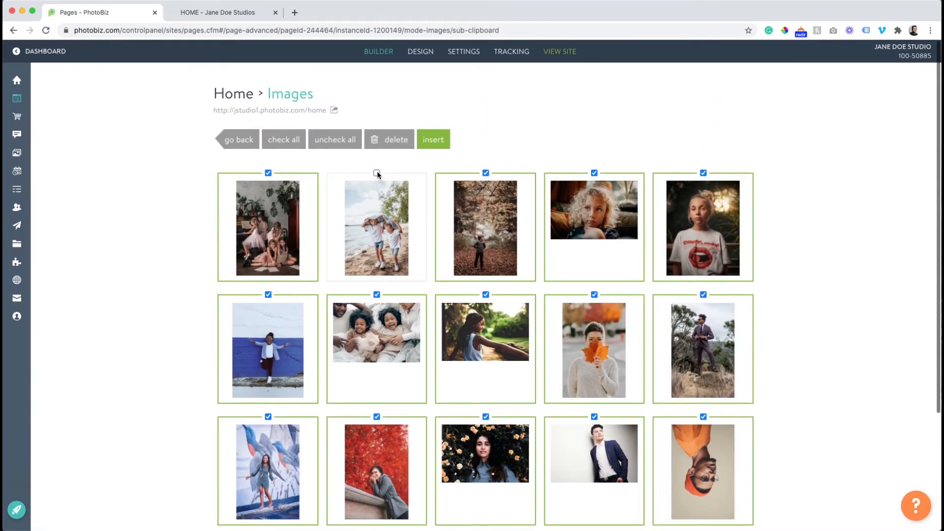
pyautogui.click(435, 141)
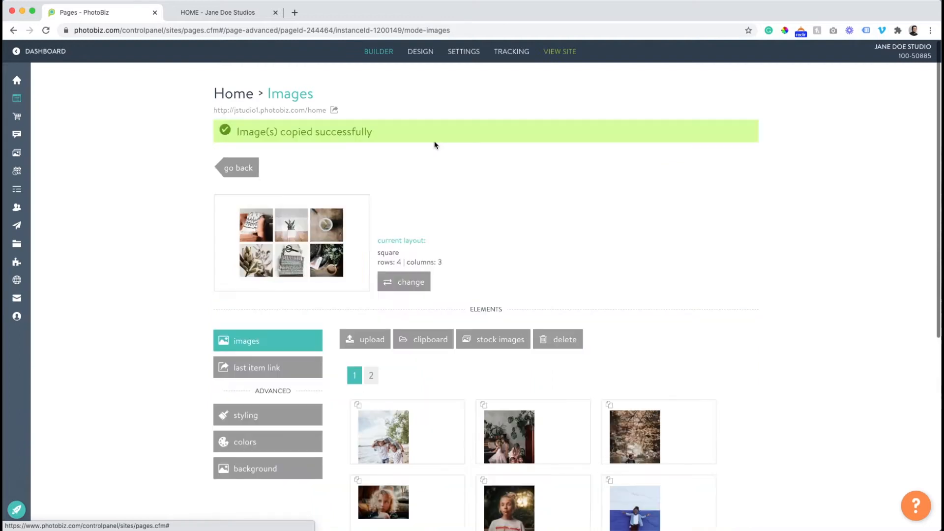
pyautogui.scroll(-5, 443, 310)
pyautogui.scroll(3, 444, 313)
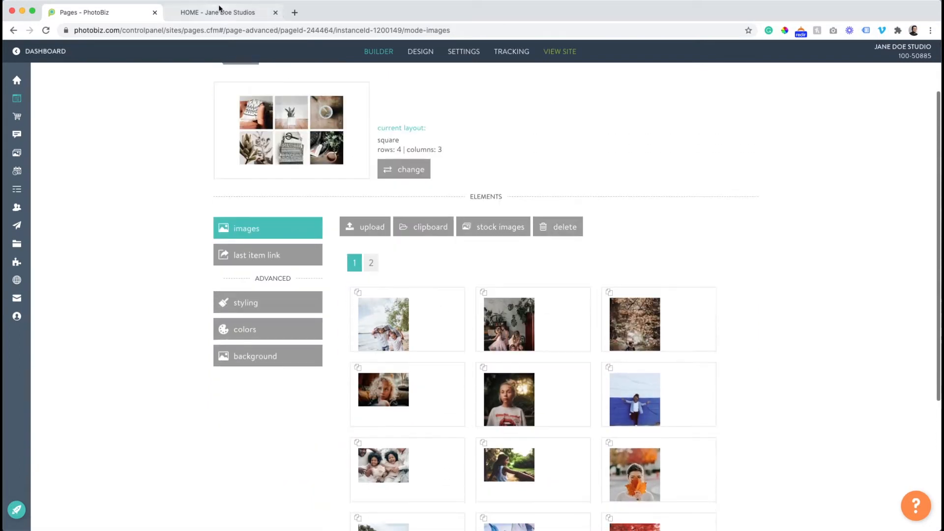
pyautogui.click(218, 13)
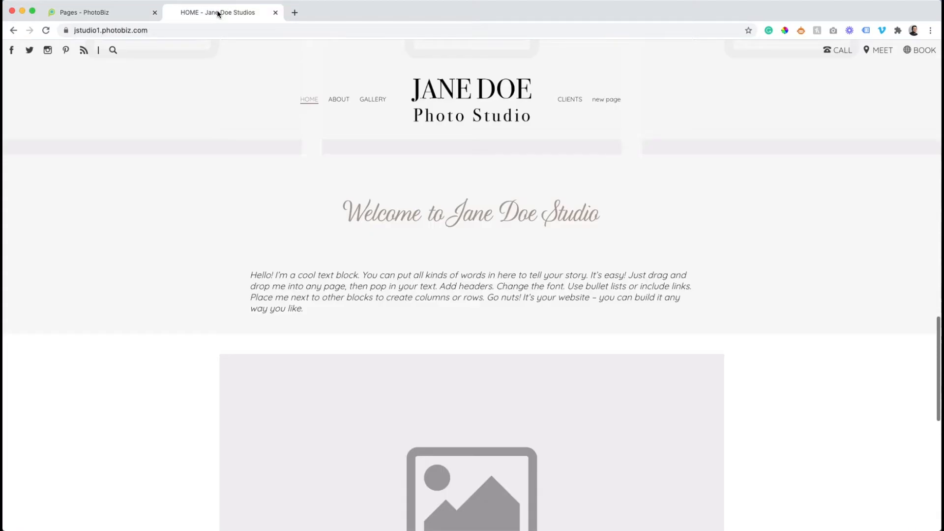
pyautogui.click(43, 31)
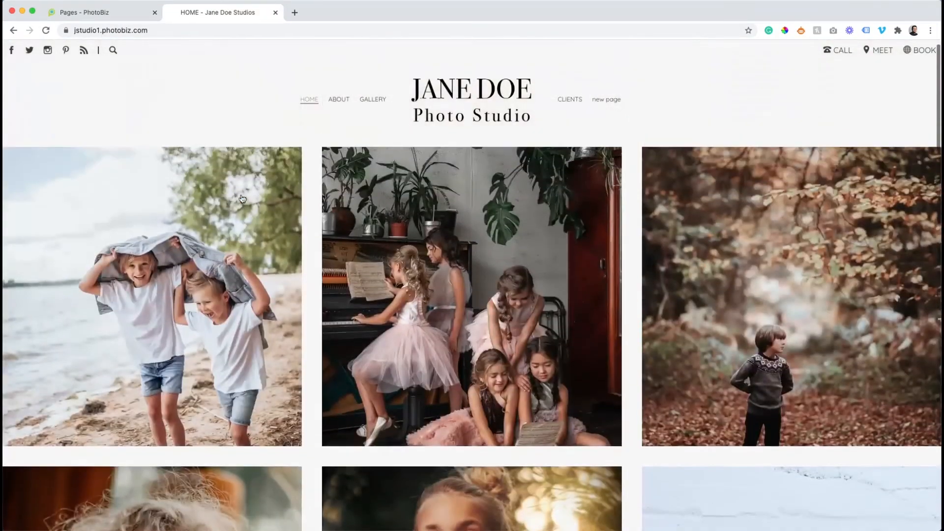
pyautogui.scroll(-5, 242, 199)
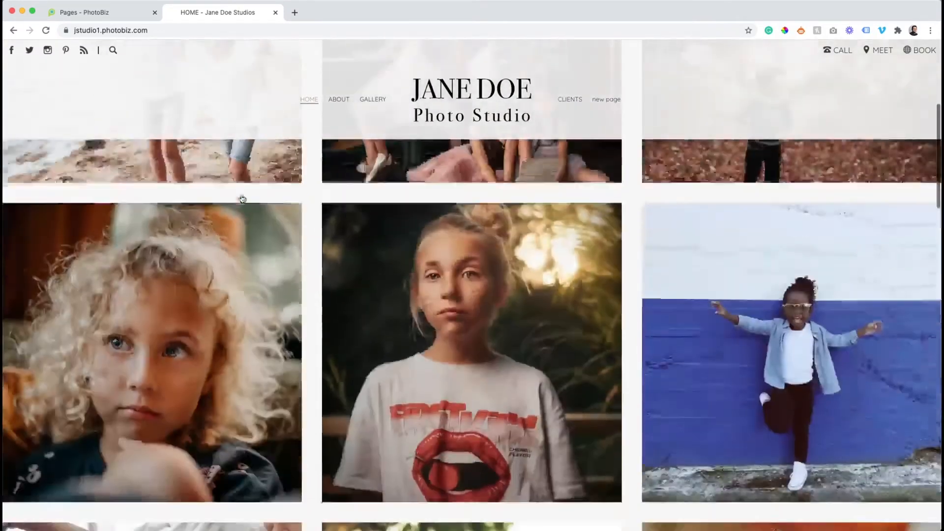
pyautogui.scroll(-10, 242, 198)
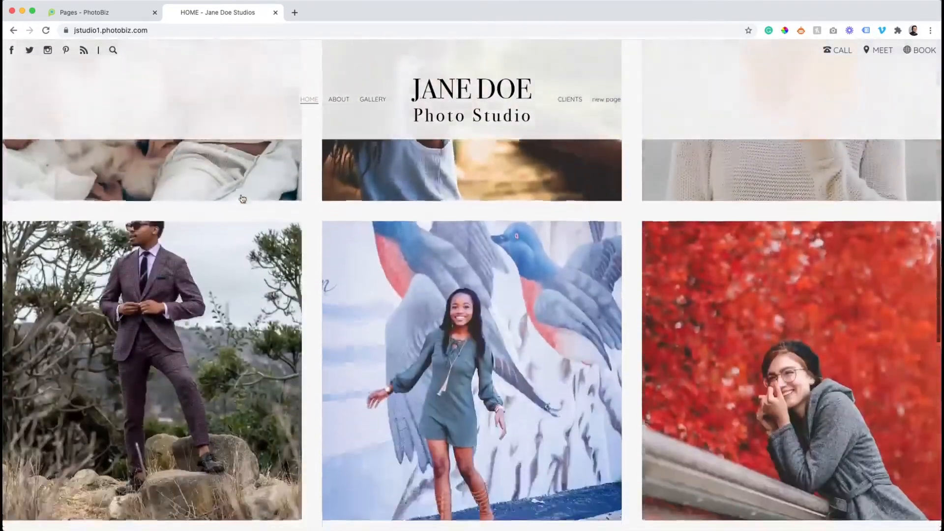
pyautogui.scroll(-5, 242, 198)
pyautogui.scroll(5, 241, 198)
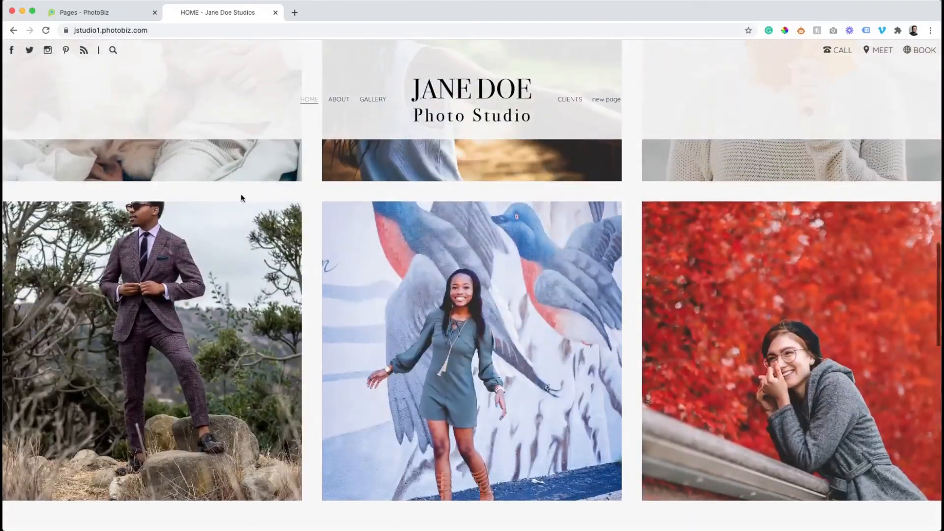
pyautogui.scroll(15, 241, 198)
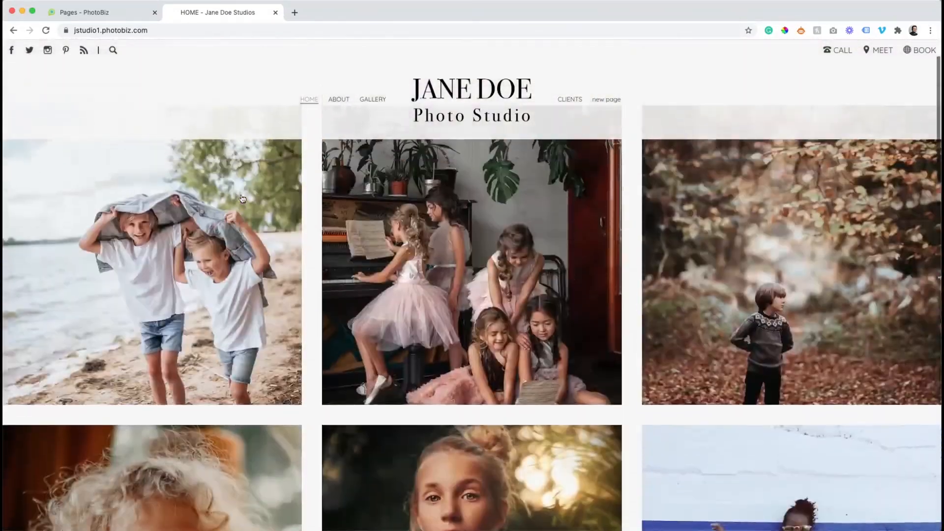
pyautogui.scroll(-10, 242, 199)
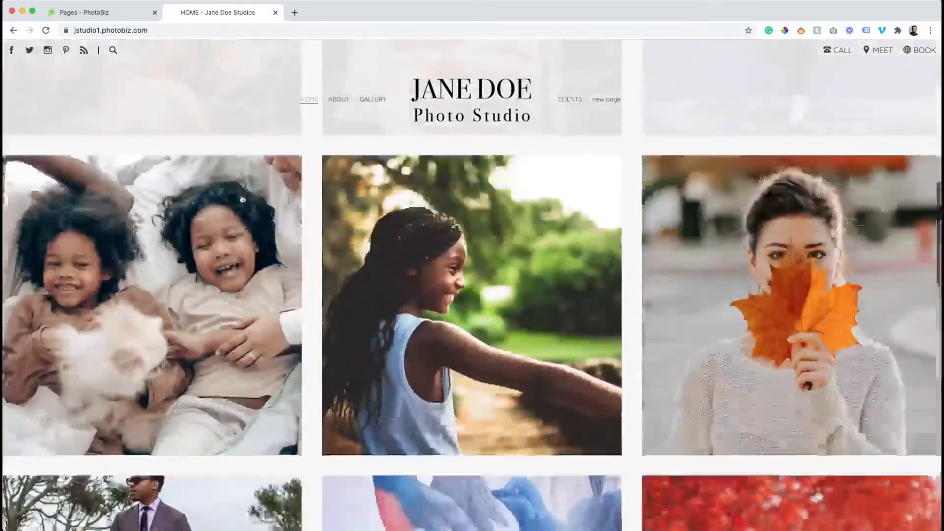
pyautogui.scroll(-6, 242, 198)
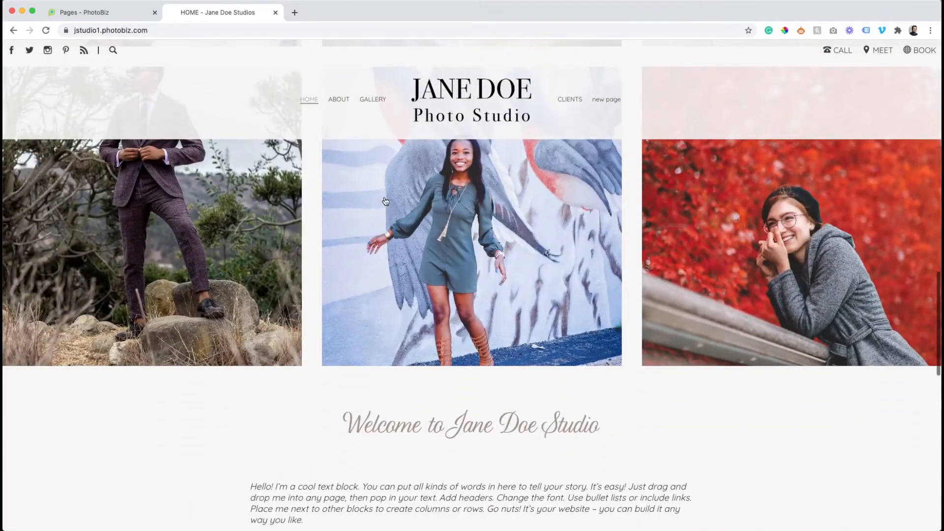
pyautogui.click(131, 16)
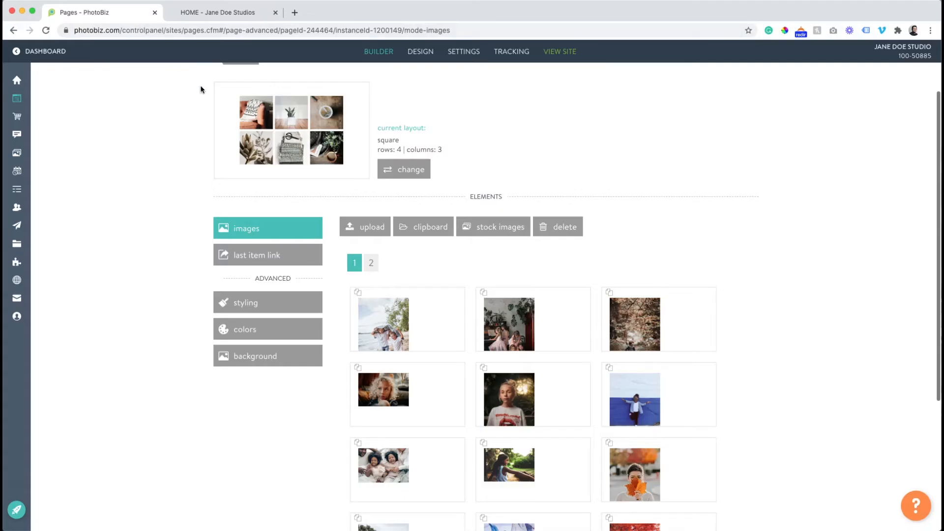
# Open the beach photo's focal point editor and drag the target lower on the image
pyautogui.scroll(3, 200, 89)
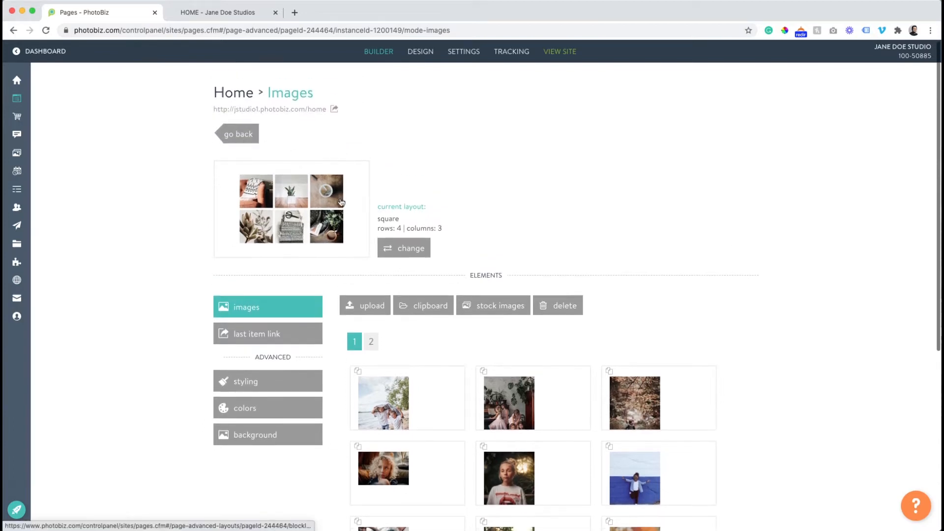
pyautogui.click(389, 418)
pyautogui.scroll(-3, 350, 295)
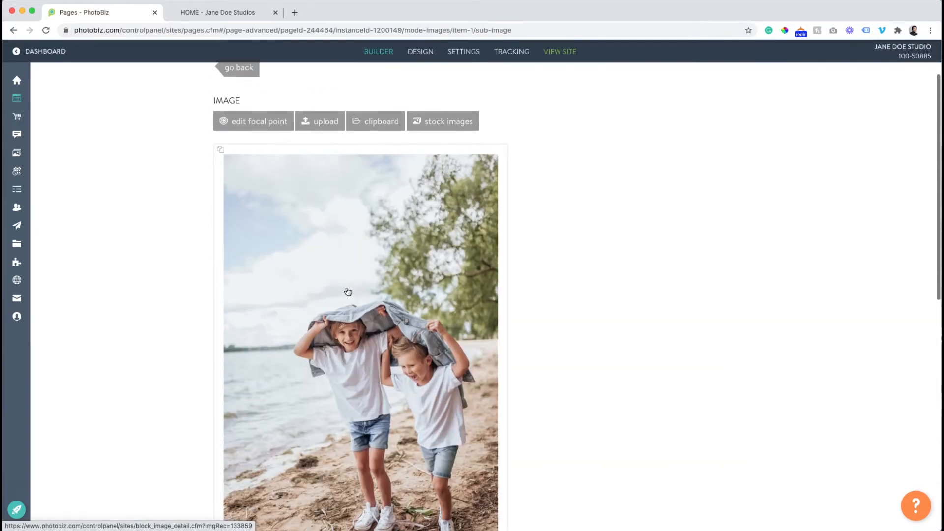
pyautogui.scroll(1, 348, 293)
pyautogui.scroll(-2, 328, 208)
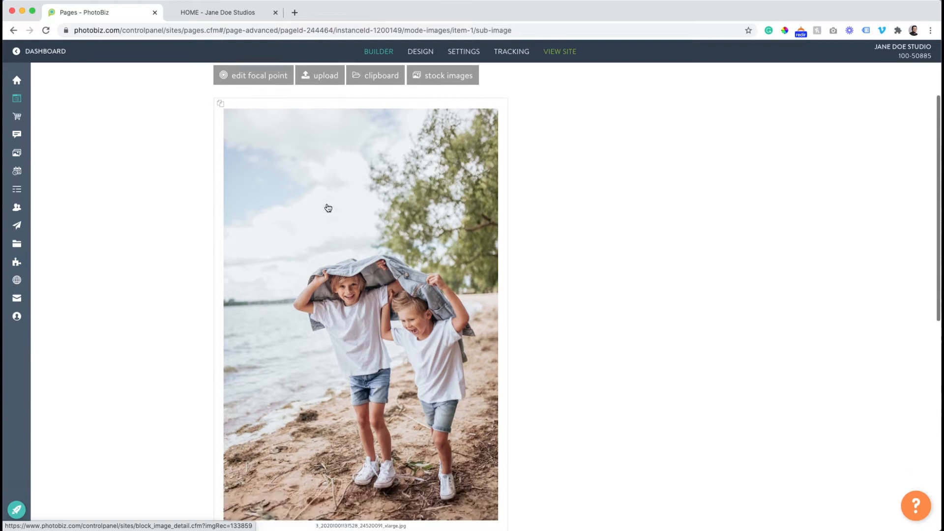
pyautogui.click(273, 77)
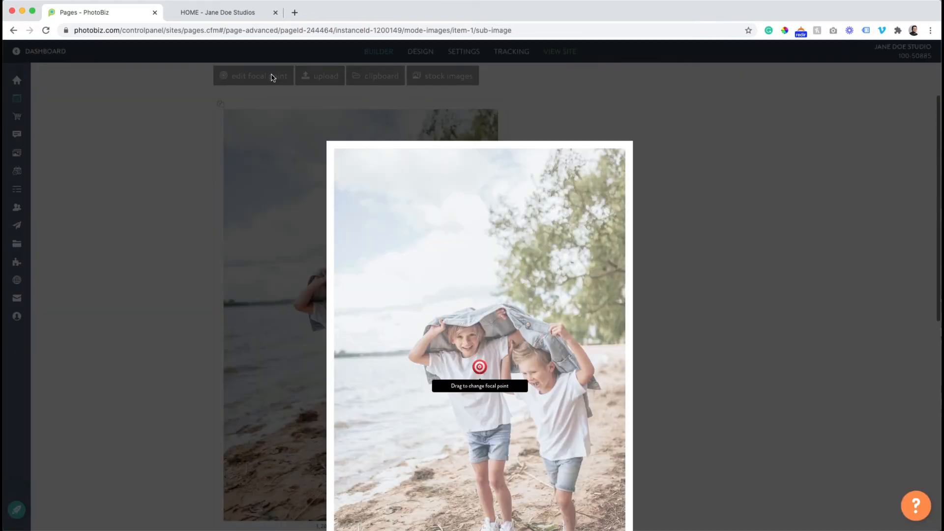
pyautogui.scroll(-3, 424, 303)
pyautogui.moveTo(480, 300); pyautogui.dragTo(481, 379)
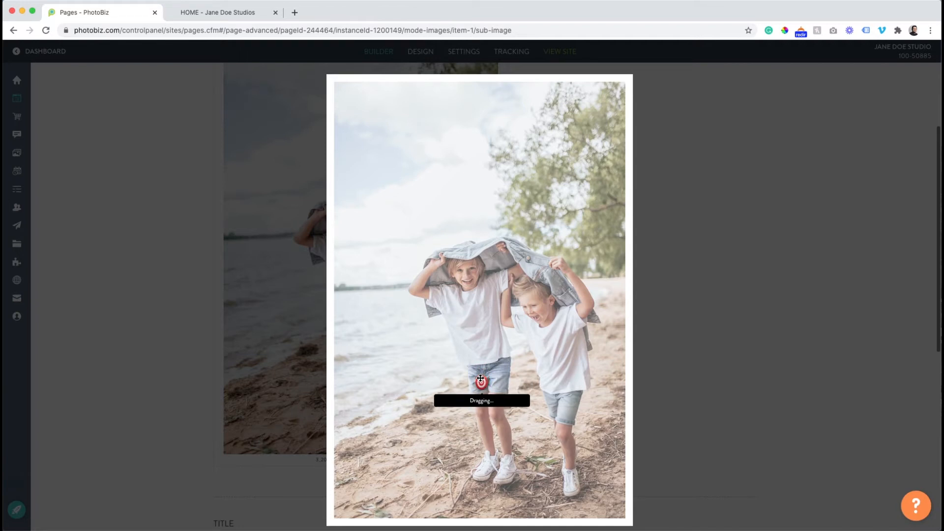
# Check the crop on the live site, then move the focal point up onto the boy's shirt
pyautogui.click(227, 10)
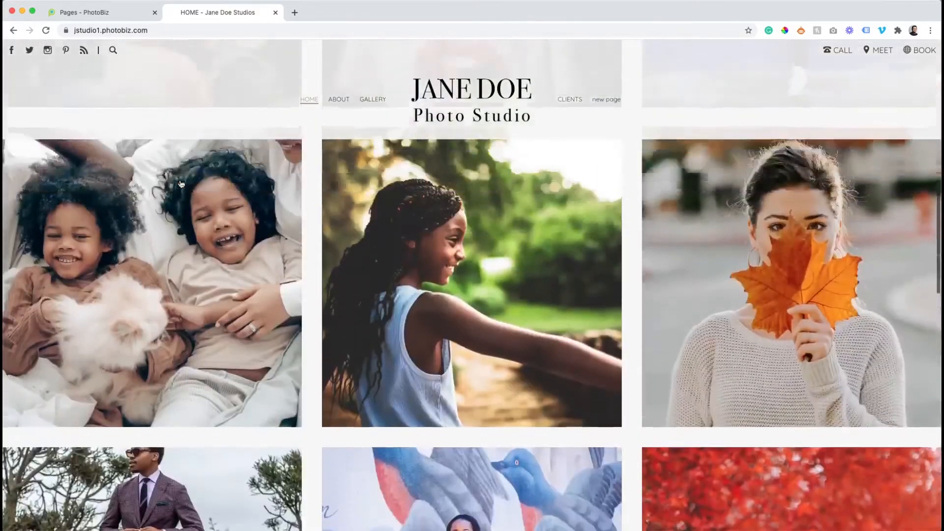
pyautogui.scroll(5, 181, 184)
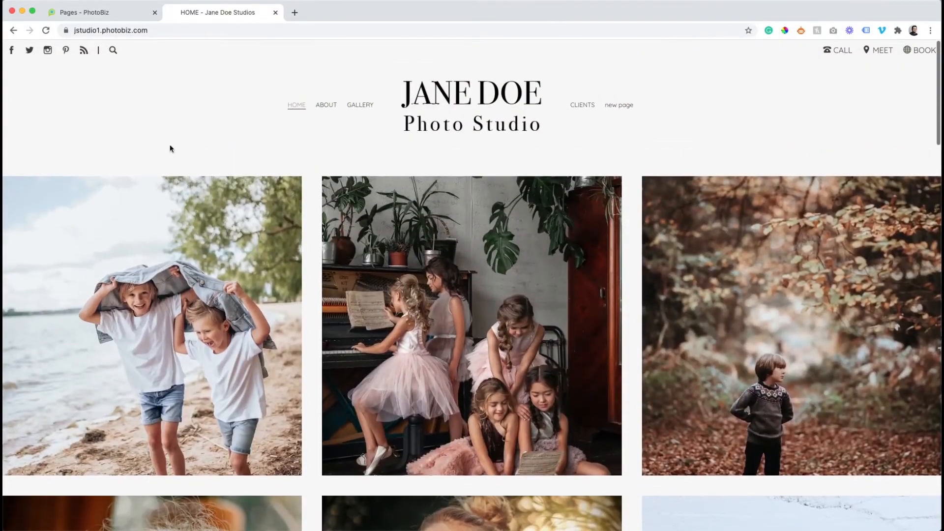
pyautogui.click(46, 31)
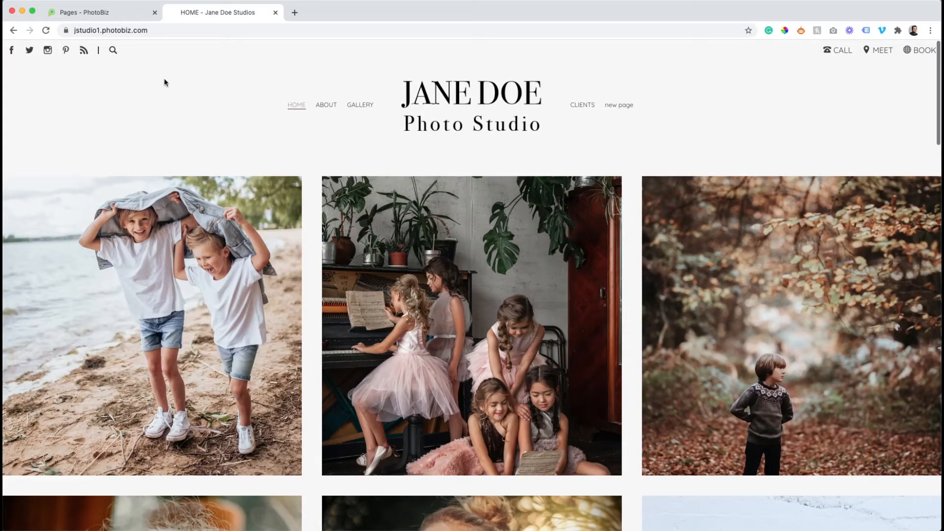
pyautogui.click(129, 12)
pyautogui.moveTo(482, 387); pyautogui.dragTo(484, 341)
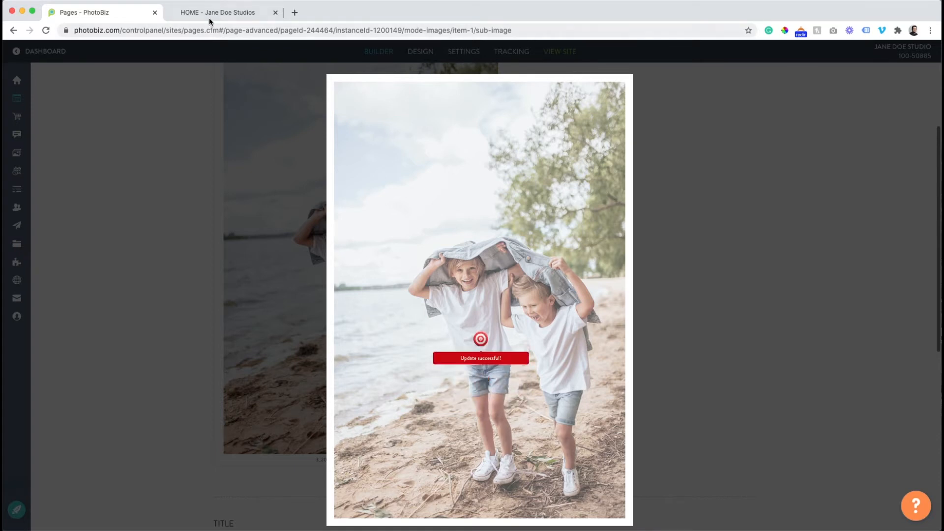
pyautogui.click(209, 13)
pyautogui.click(45, 31)
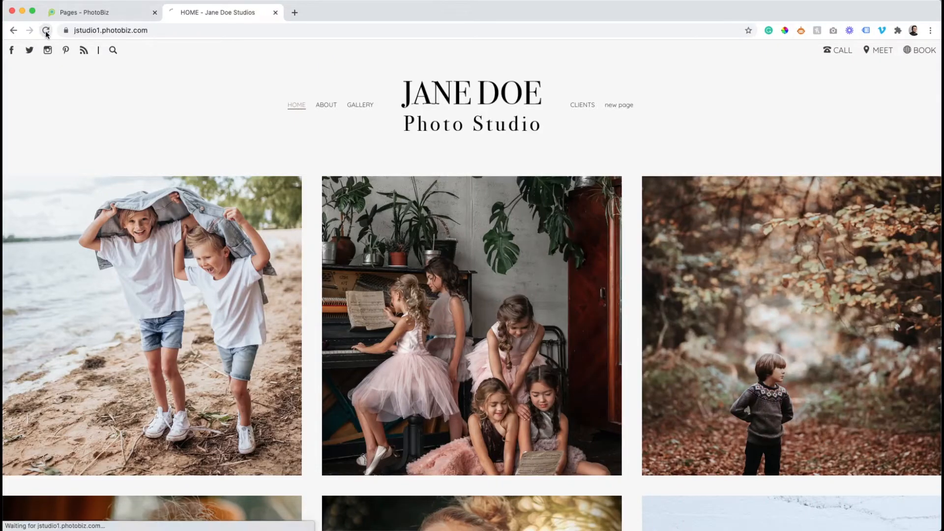
# Close the focal point editor and return to the Home page image grid
pyautogui.scroll(-2, 587, 367)
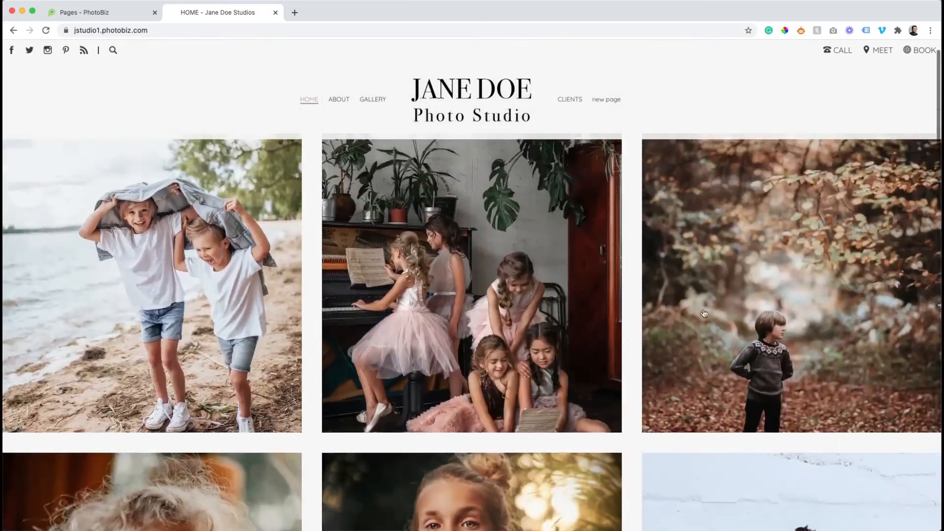
pyautogui.scroll(2, 782, 332)
pyautogui.click(115, 14)
pyautogui.click(190, 205)
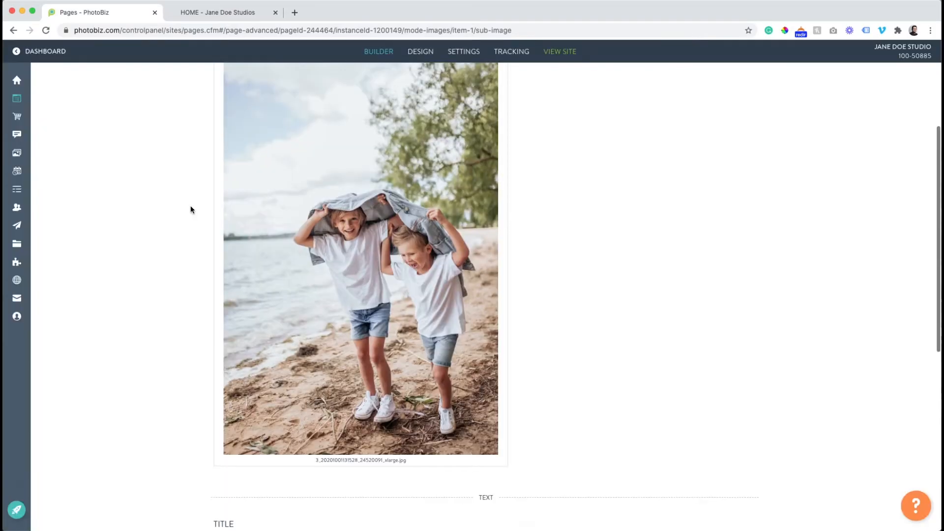
pyautogui.click(238, 135)
pyautogui.scroll(-2, 463, 312)
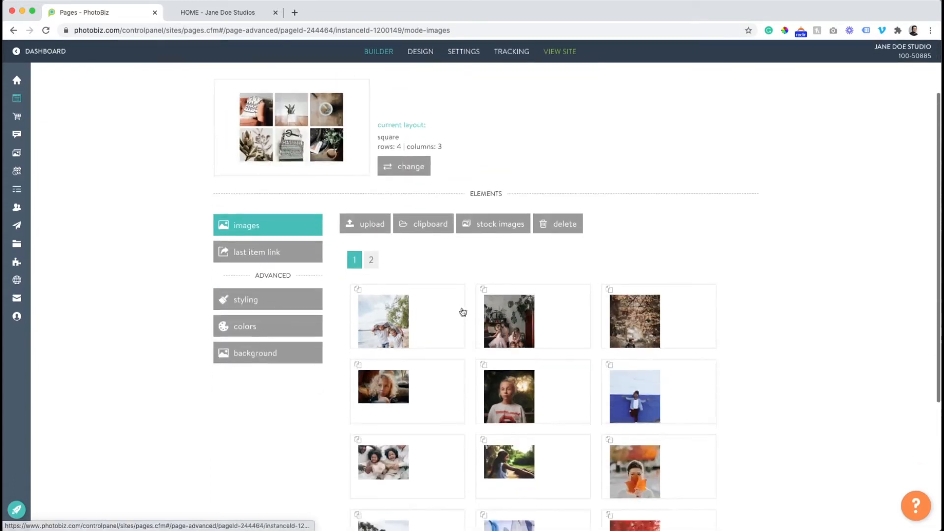
# Move the piano photo's focal point lower and return to the grid images
pyautogui.click(511, 325)
pyautogui.scroll(-3, 321, 185)
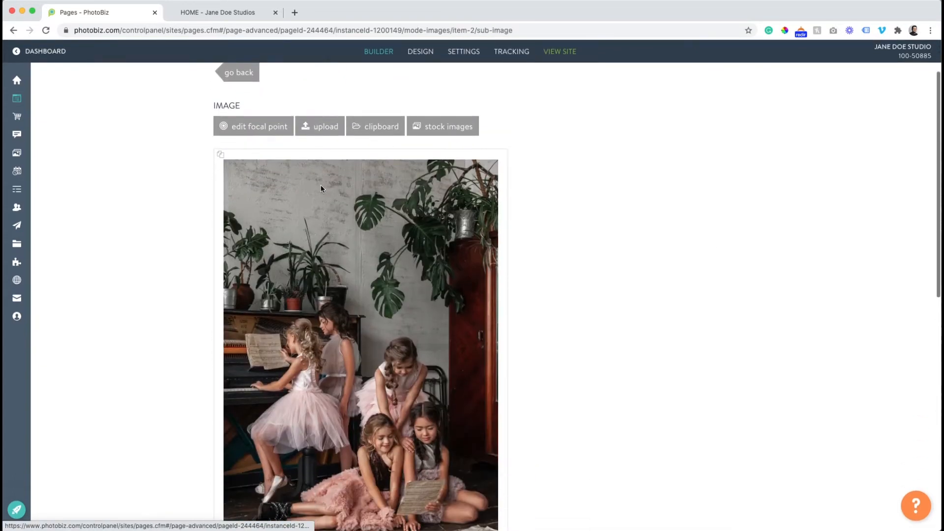
pyautogui.click(266, 103)
pyautogui.moveTo(487, 374); pyautogui.dragTo(487, 410)
pyautogui.click(187, 241)
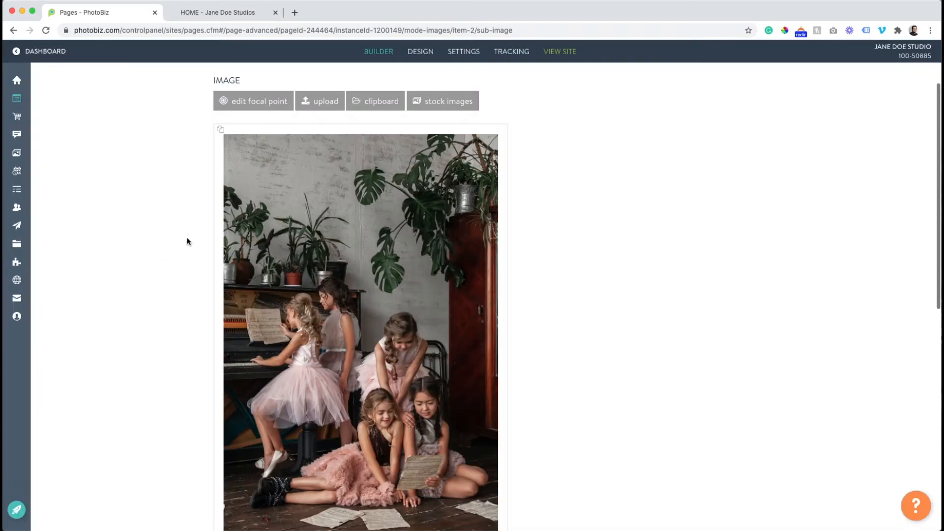
pyautogui.scroll(3, 190, 197)
pyautogui.click(238, 141)
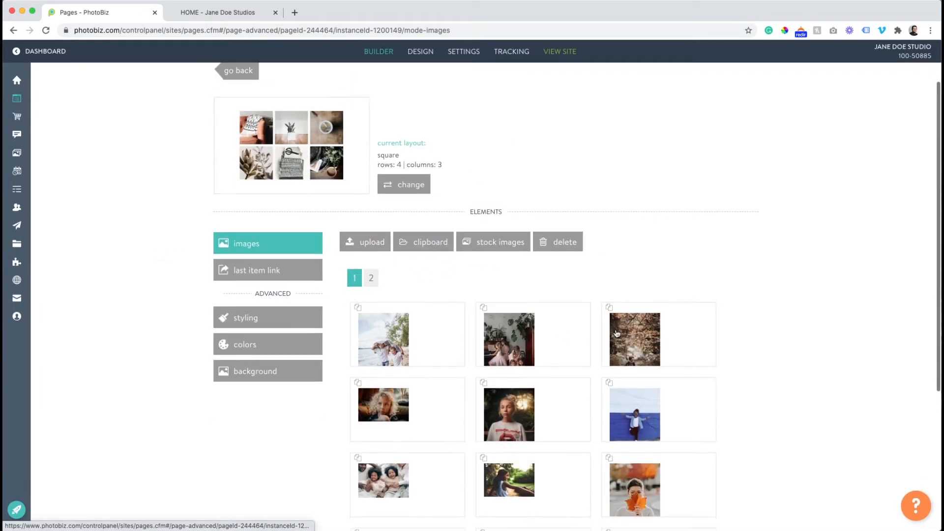
# Set the autumn forest photo's focal point on the boy's sweater and check the live crop
pyautogui.click(617, 334)
pyautogui.scroll(-1, 305, 181)
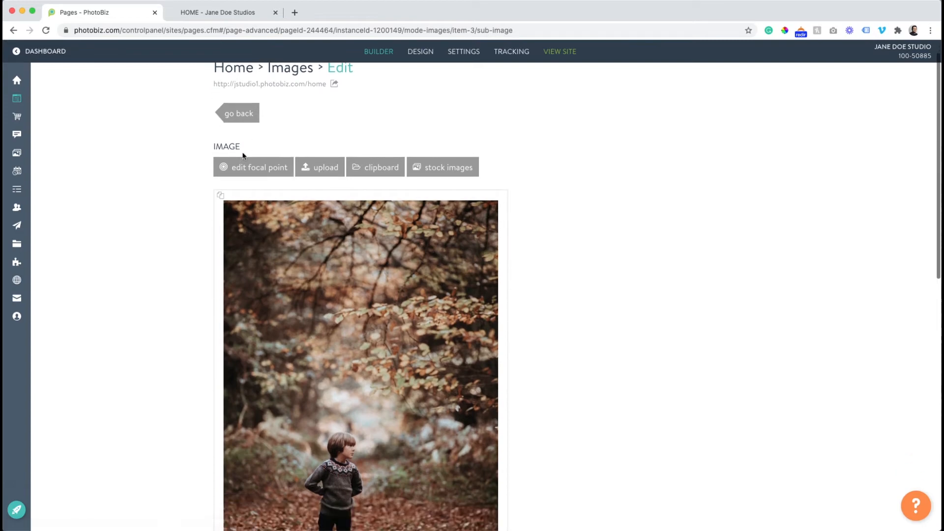
pyautogui.click(251, 167)
pyautogui.moveTo(478, 269); pyautogui.dragTo(477, 338)
pyautogui.click(210, 13)
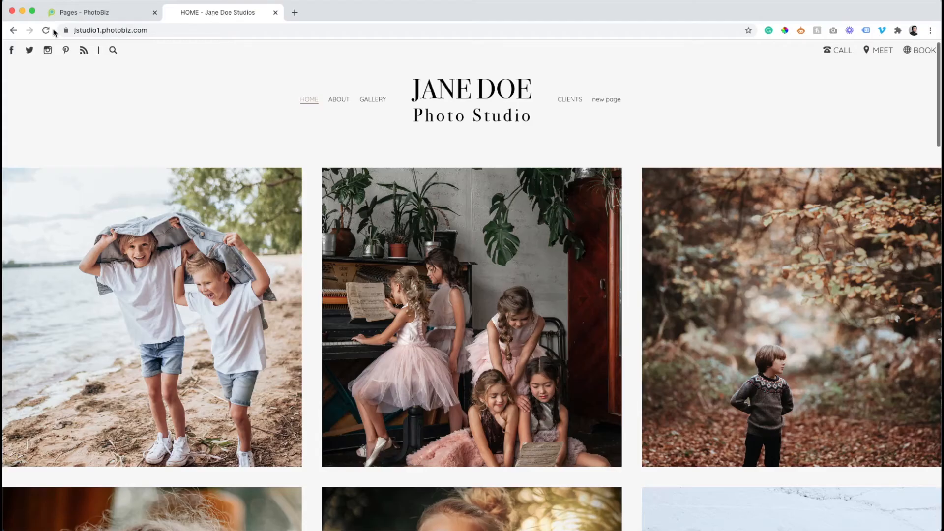
pyautogui.scroll(-7, 366, 166)
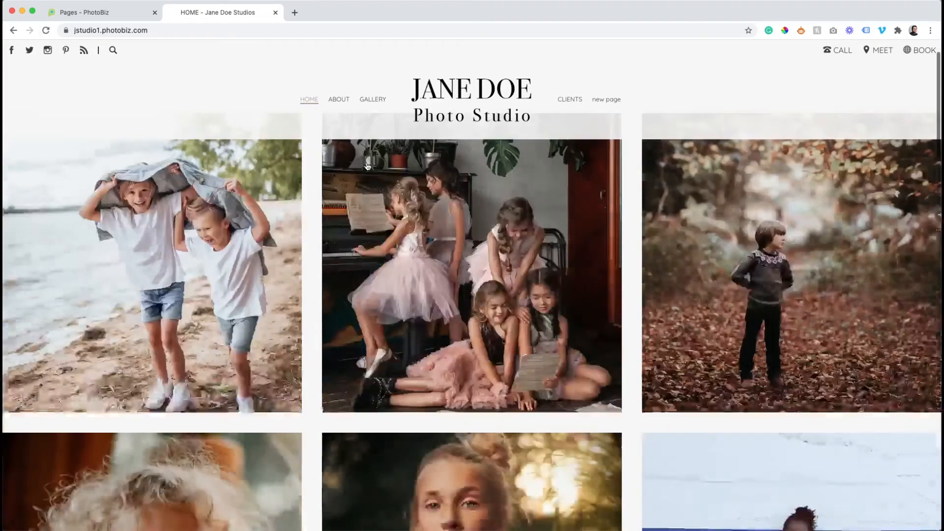
pyautogui.scroll(-10, 366, 166)
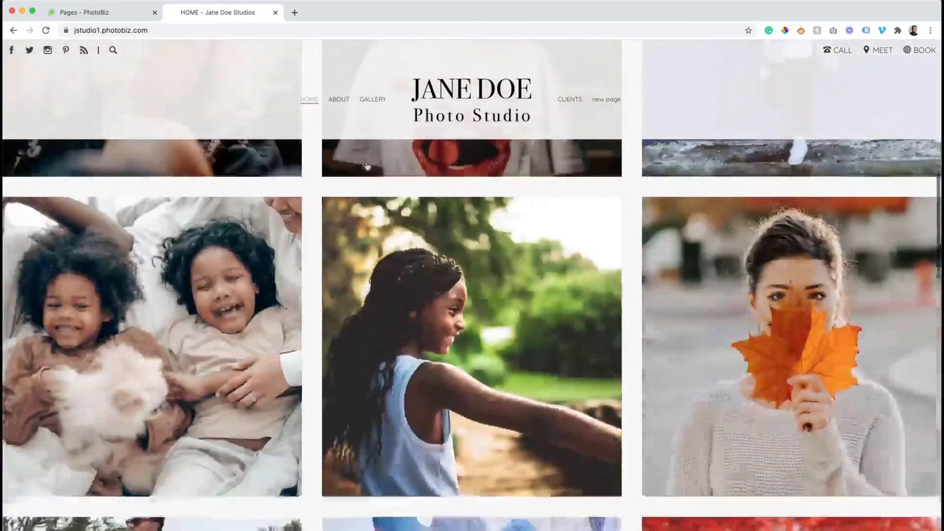
pyautogui.scroll(-2, 367, 166)
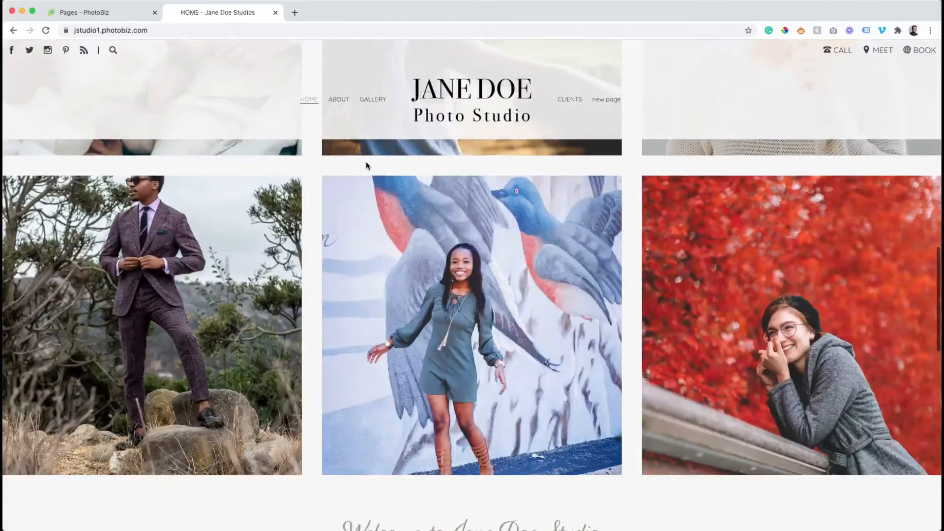
pyautogui.click(104, 18)
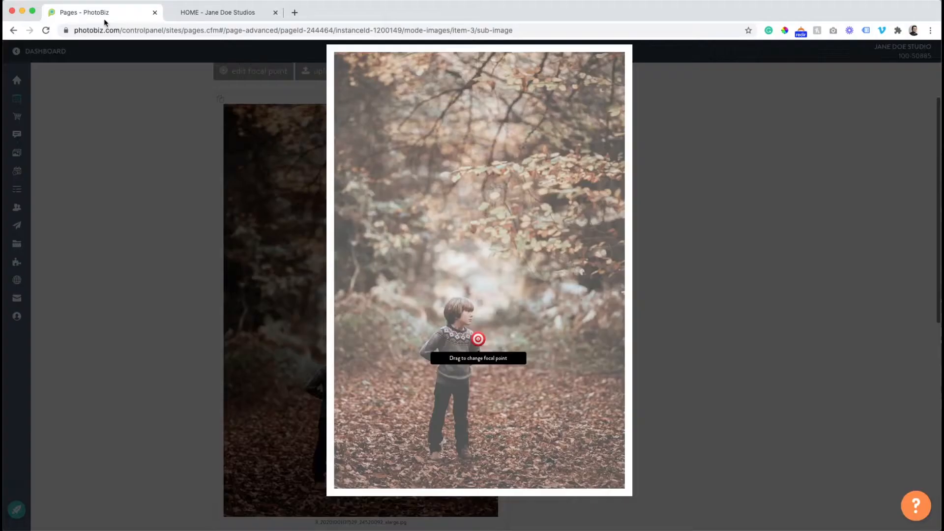
pyautogui.click(215, 181)
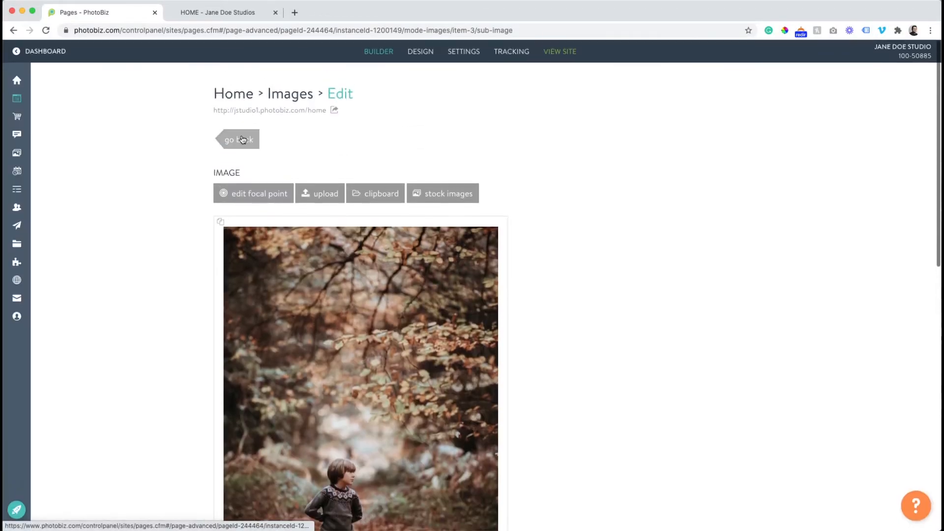
pyautogui.click(243, 141)
pyautogui.scroll(-5, 305, 217)
# Move the suit photo's focal point up to the man's waist and verify it live
pyautogui.click(393, 351)
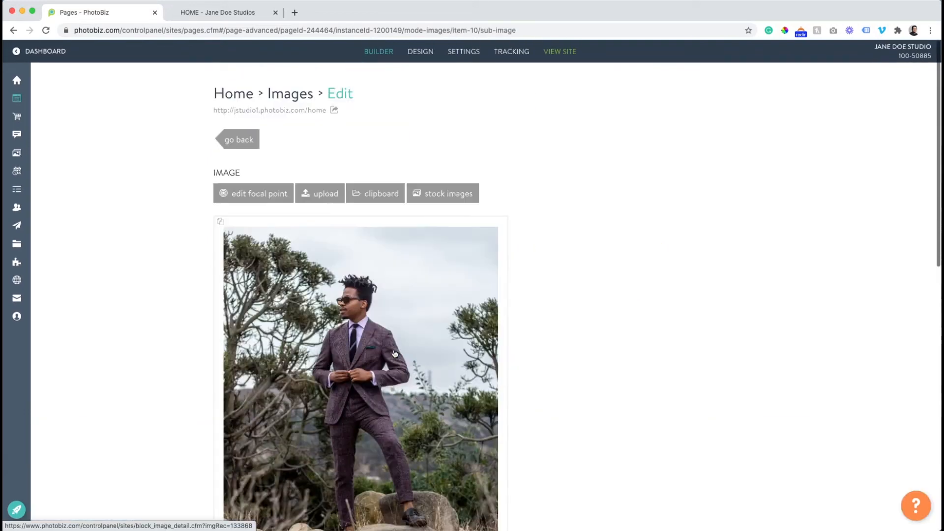
pyautogui.click(253, 199)
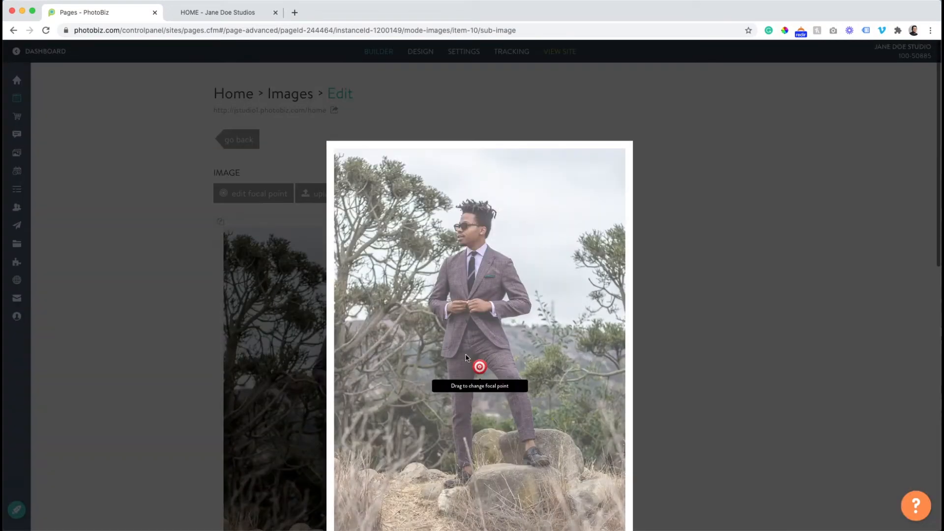
pyautogui.moveTo(476, 358); pyautogui.dragTo(475, 331)
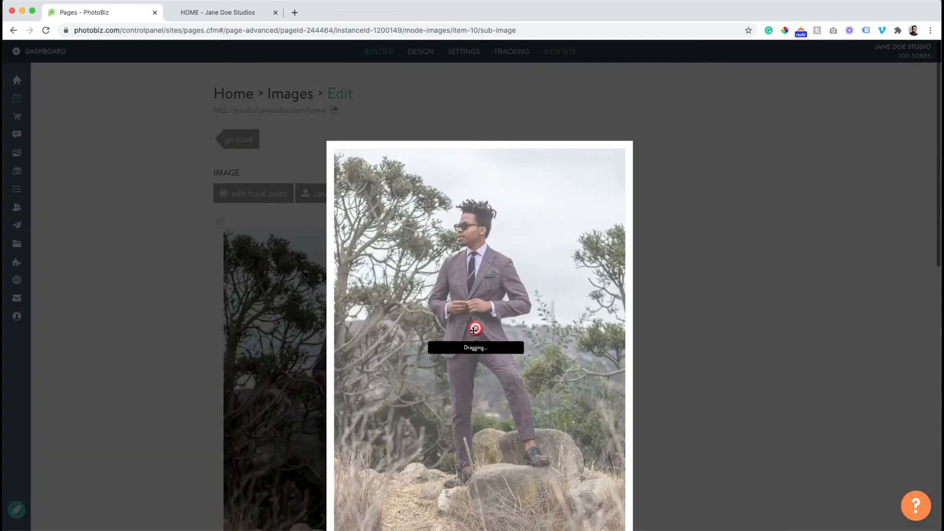
pyautogui.click(198, 14)
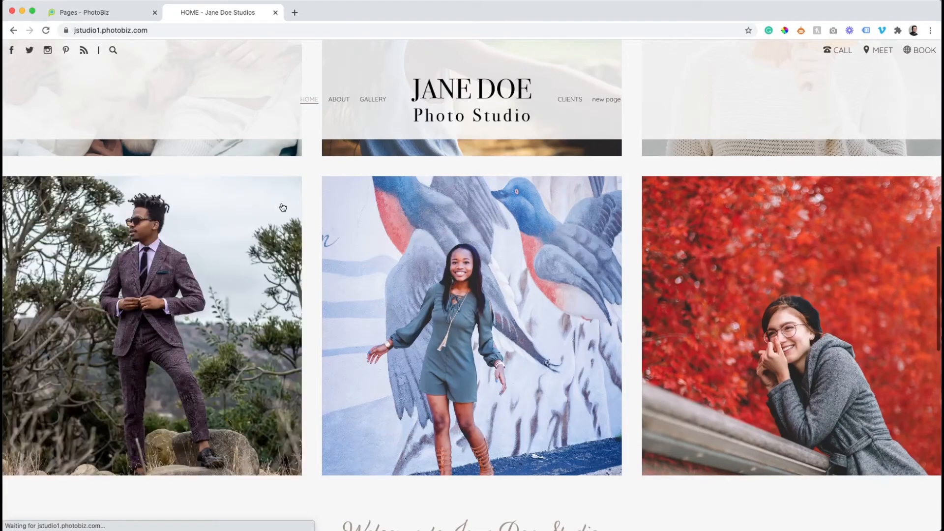
pyautogui.click(116, 15)
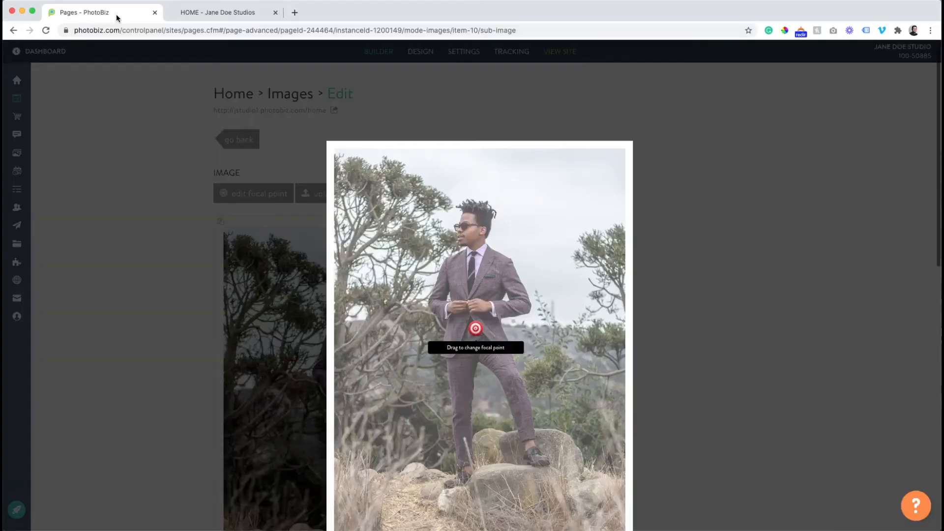
pyautogui.click(224, 134)
pyautogui.click(234, 140)
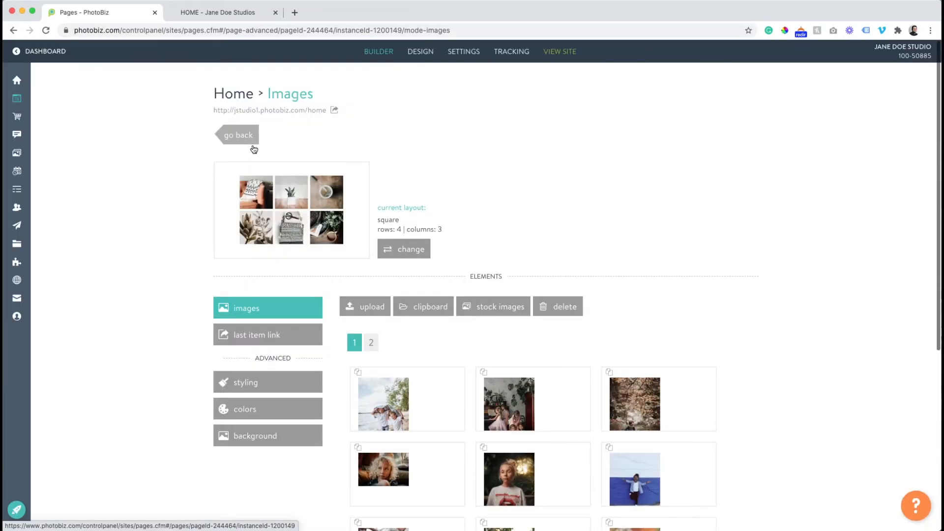
pyautogui.scroll(-5, 625, 303)
# Move the red-leaves photo's focal point down to the woman's chin
pyautogui.click(654, 453)
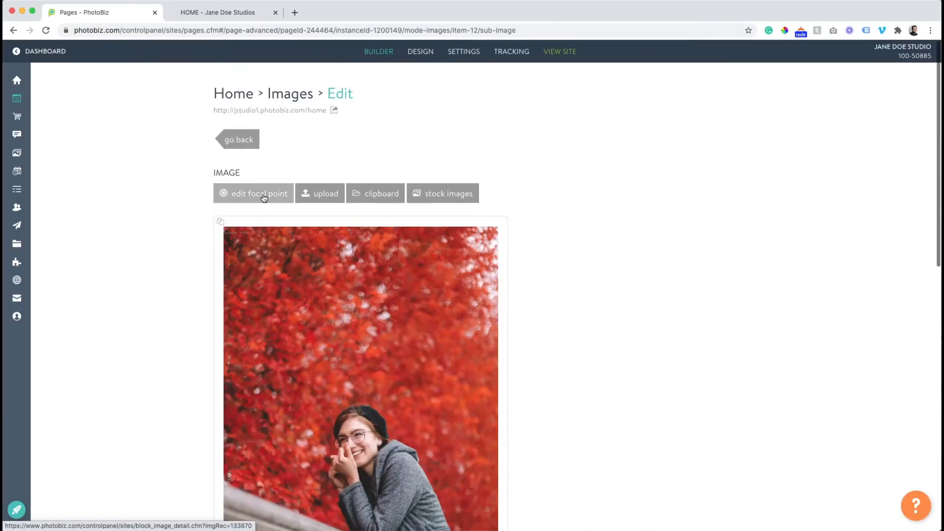
pyautogui.click(255, 192)
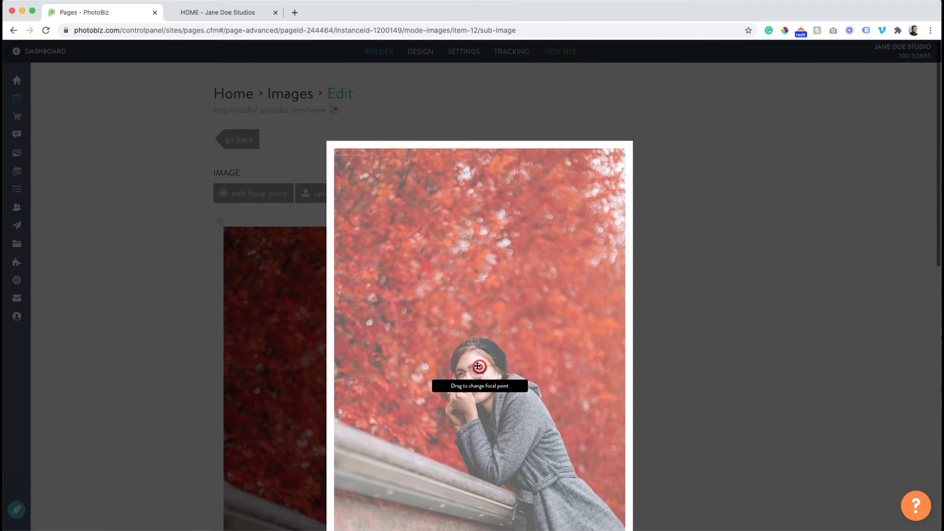
pyautogui.moveTo(478, 366); pyautogui.dragTo(478, 426)
pyautogui.click(190, 161)
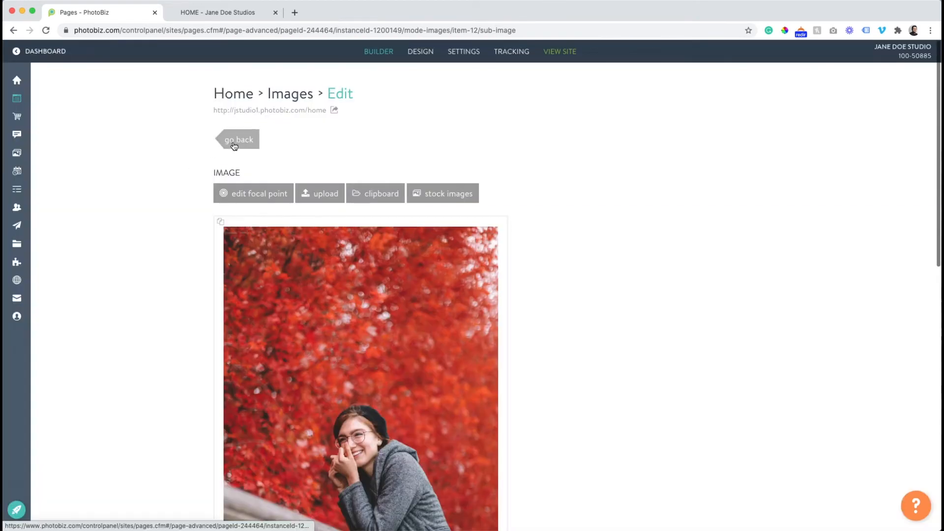
pyautogui.click(235, 140)
pyautogui.click(222, 15)
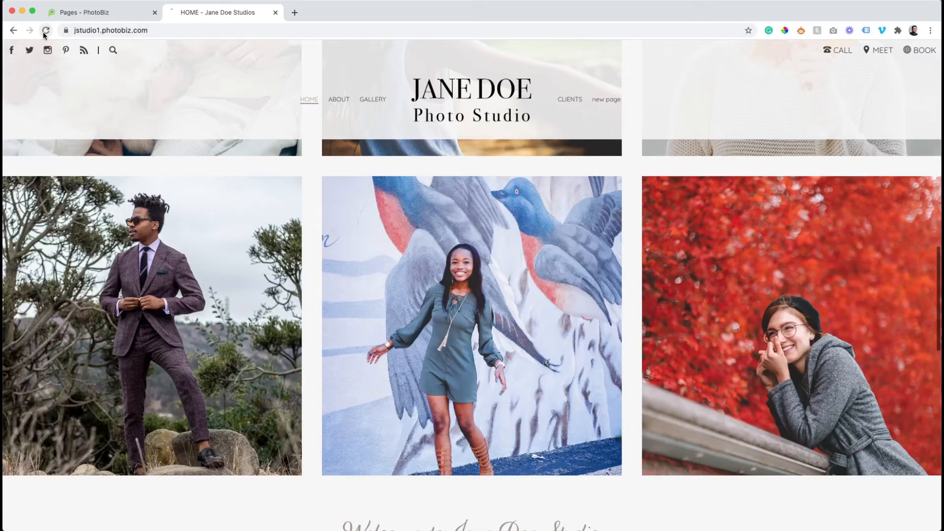
# Scroll the live home page down to the welcome heading, then return to the control panel Images page
pyautogui.scroll(-4, 318, 176)
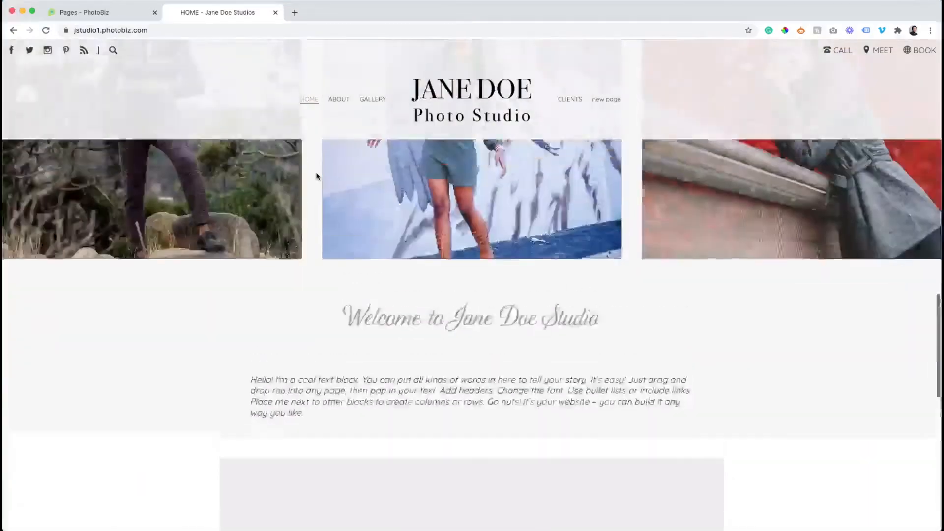
pyautogui.scroll(4, 316, 176)
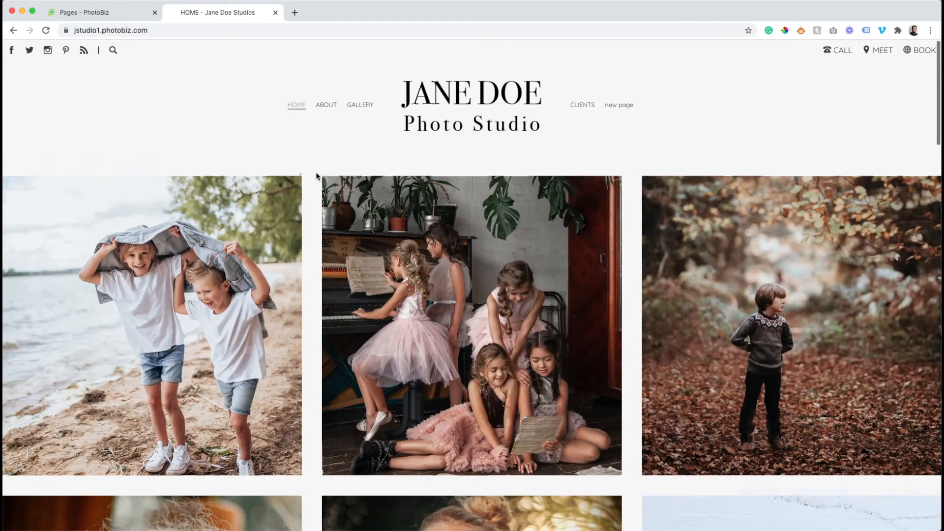
pyautogui.scroll(-15, 316, 176)
pyautogui.scroll(-6, 317, 176)
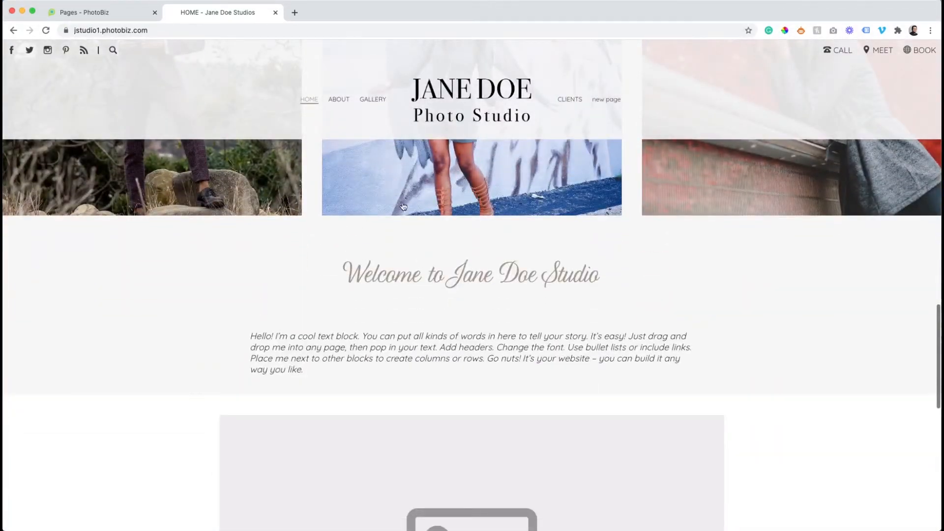
pyautogui.scroll(-2, 403, 206)
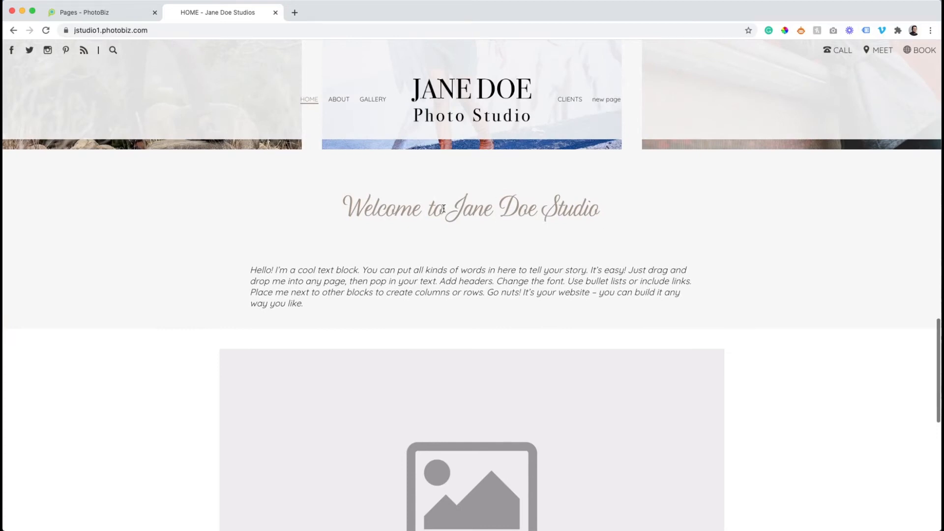
pyautogui.moveTo(444, 209); pyautogui.dragTo(600, 213)
pyautogui.click(603, 216)
pyautogui.click(99, 12)
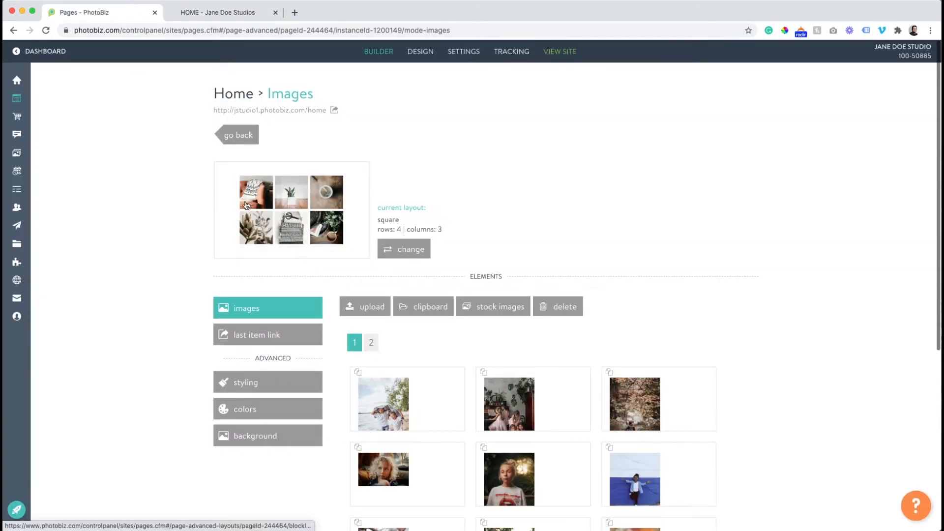
# Switch the Home page image grid to the pinboard layout, 4 rows by 3 columns, and check it live
pyautogui.click(389, 248)
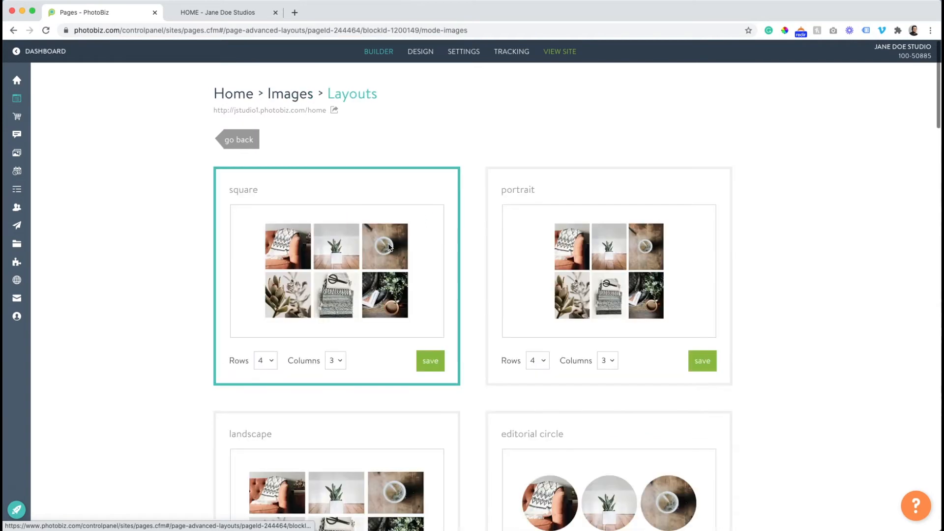
pyautogui.scroll(-10, 388, 247)
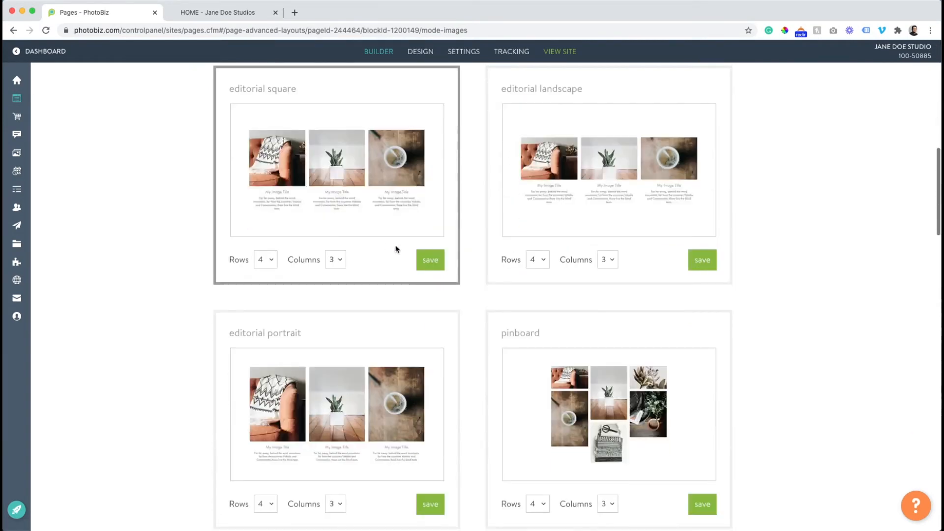
pyautogui.scroll(-6, 423, 256)
pyautogui.scroll(1, 421, 257)
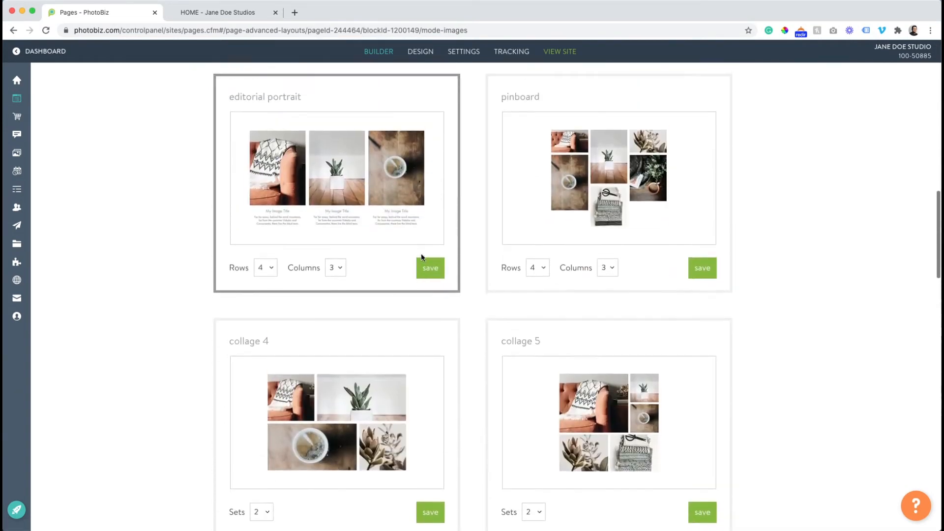
pyautogui.click(701, 264)
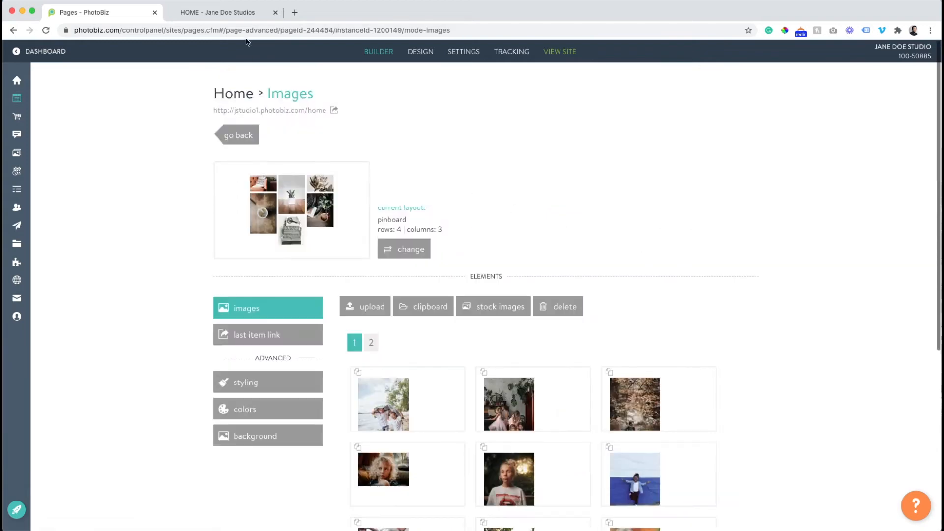
pyautogui.click(225, 19)
pyautogui.click(44, 29)
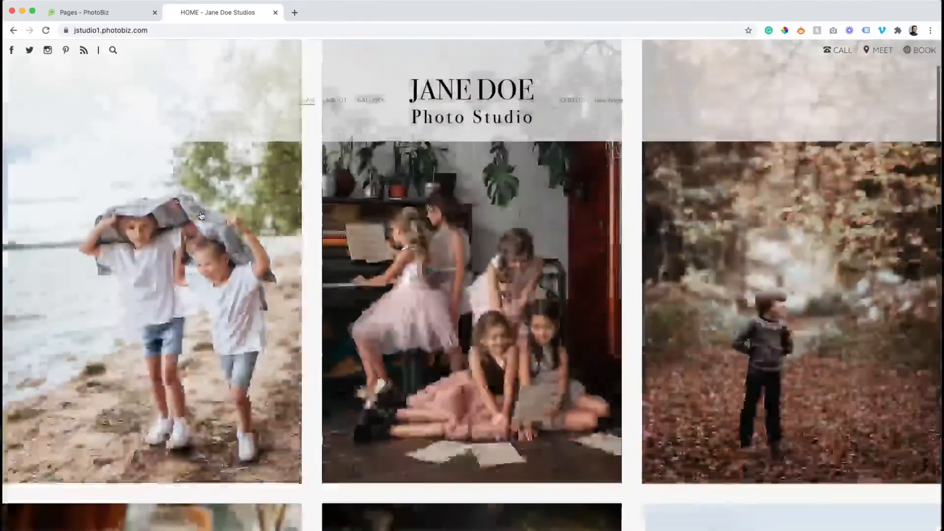
pyautogui.scroll(-10, 201, 216)
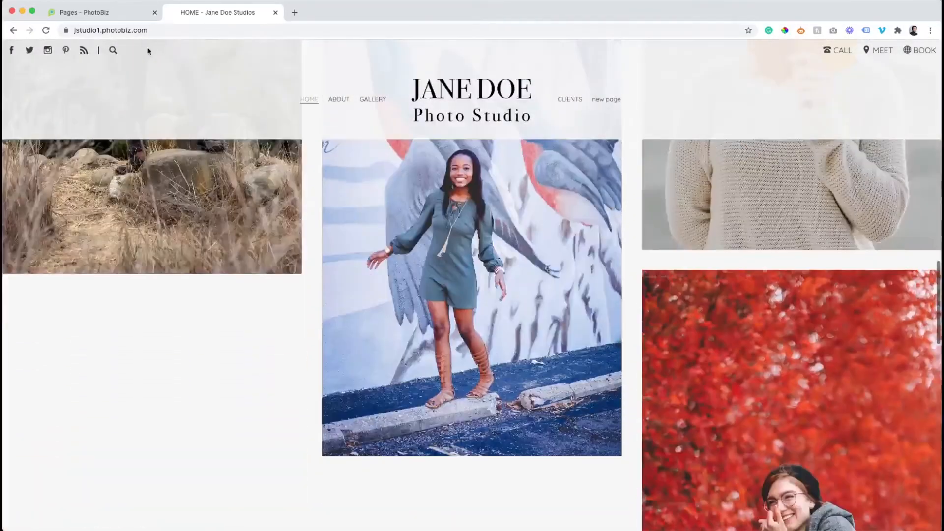
pyautogui.click(93, 12)
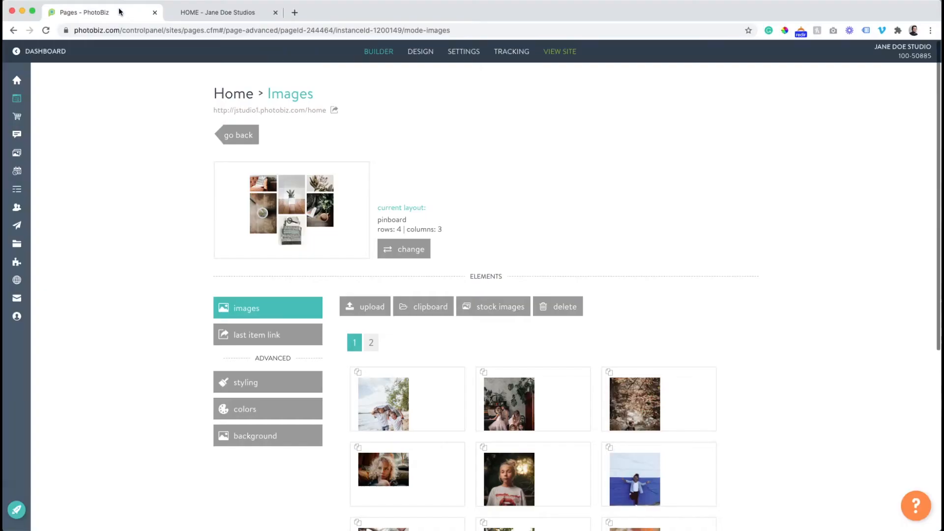
# Try the editorial circle layout on the image gallery and preview it on the live site
pyautogui.click(408, 253)
pyautogui.scroll(-15, 477, 290)
pyautogui.scroll(-5, 476, 294)
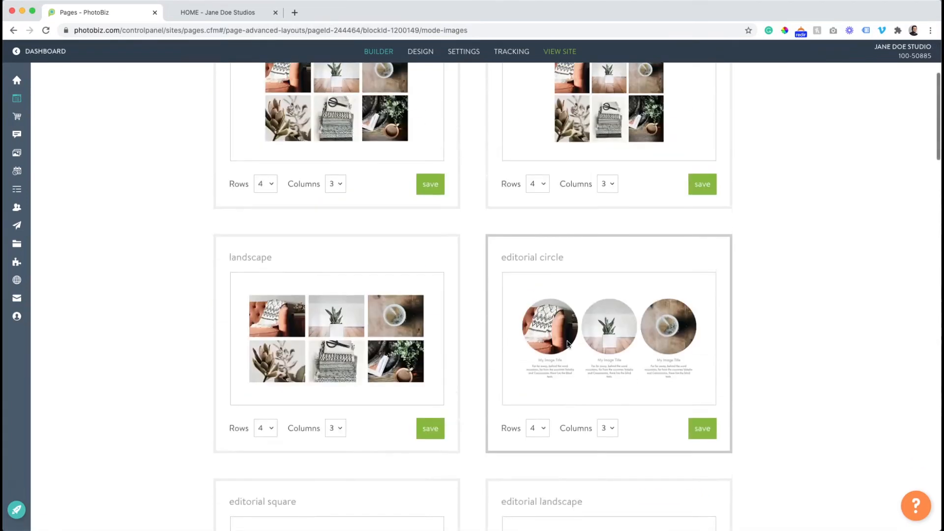
pyautogui.click(708, 433)
pyautogui.click(220, 13)
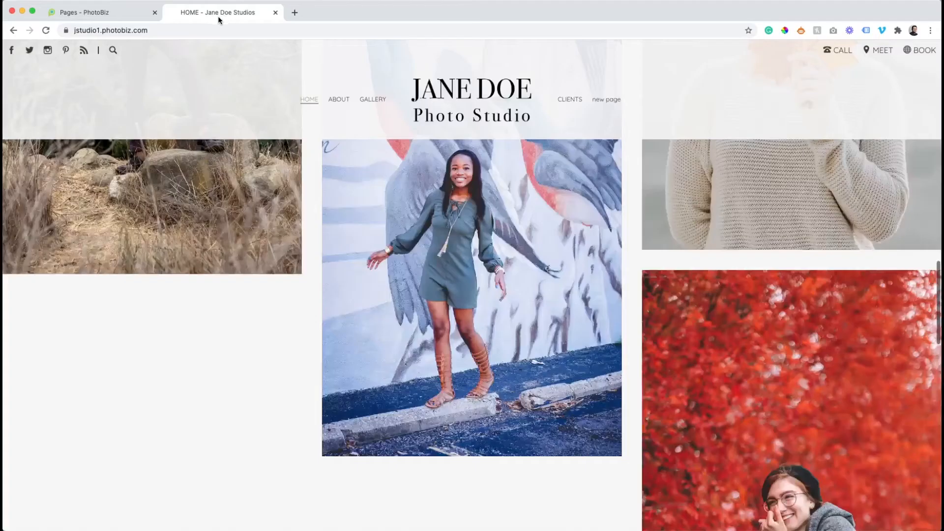
pyautogui.click(46, 31)
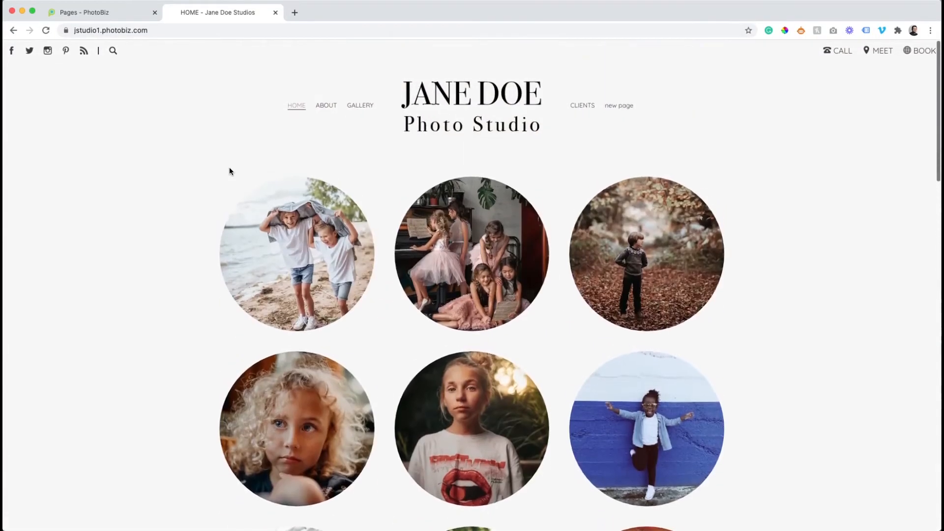
pyautogui.click(101, 18)
# Switch the gallery to the square layout and confirm the square grid on the live site
pyautogui.click(404, 247)
pyautogui.click(428, 360)
pyautogui.click(212, 12)
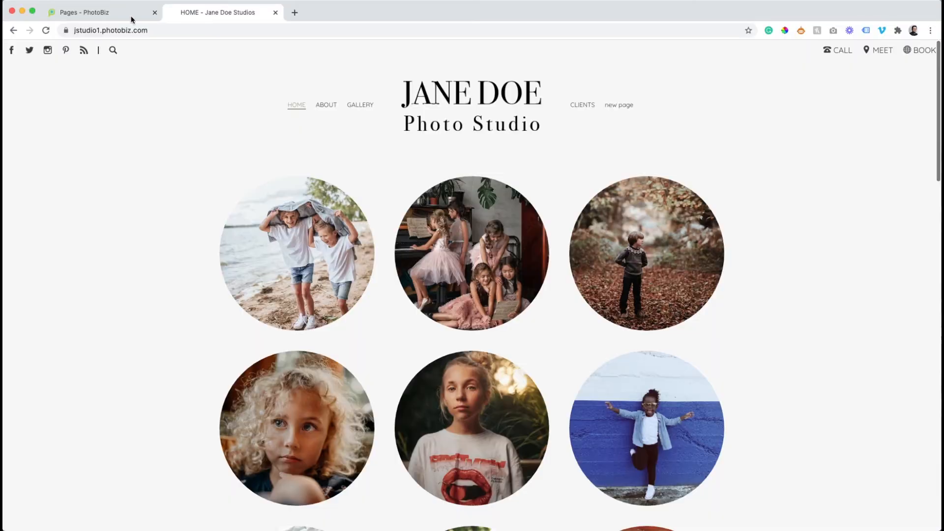
pyautogui.click(47, 33)
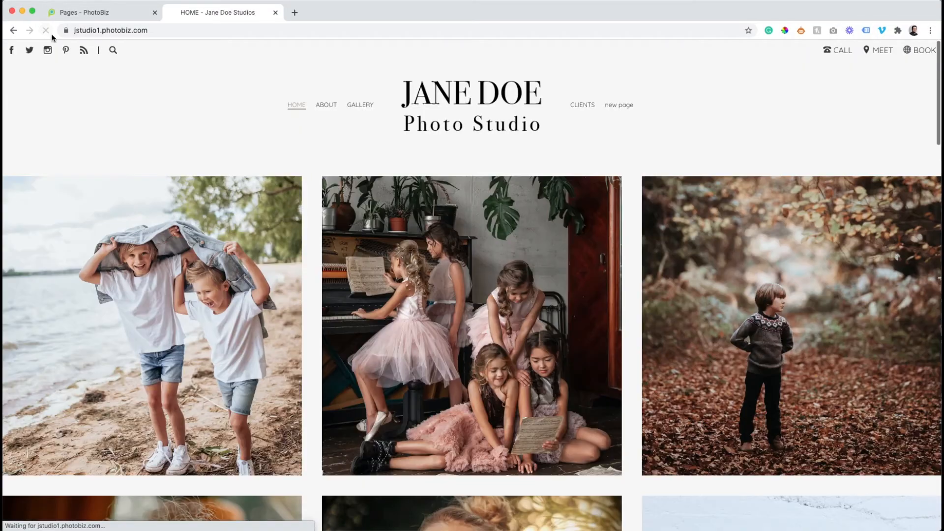
pyautogui.scroll(-7, 293, 201)
pyautogui.scroll(-15, 293, 201)
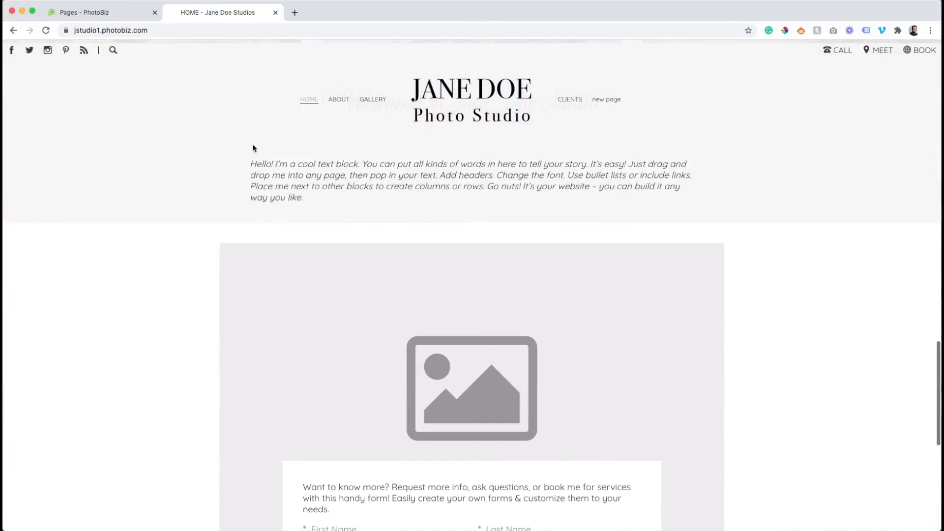
pyautogui.click(120, 12)
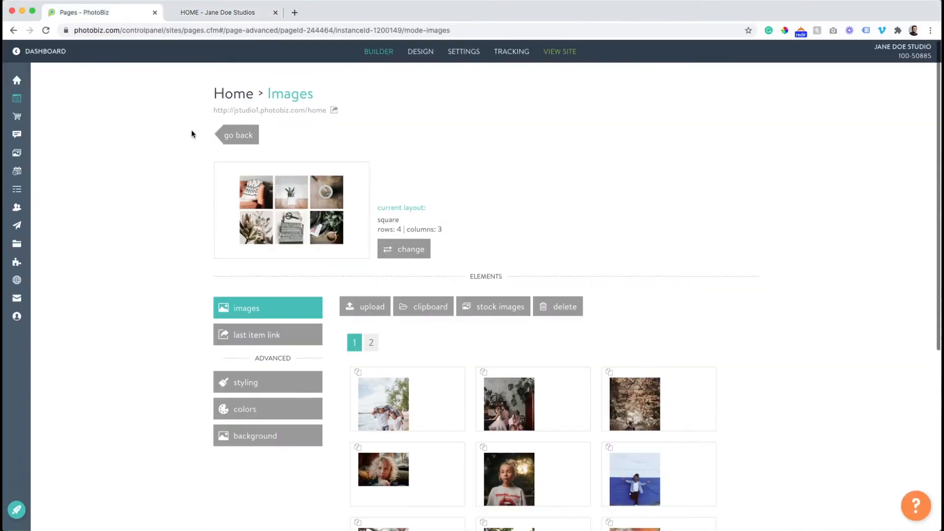
# Replace the welcome text block's placeholder paragraph with the pasted five-paragraph copy and save
pyautogui.click(234, 139)
pyautogui.scroll(-15, 234, 139)
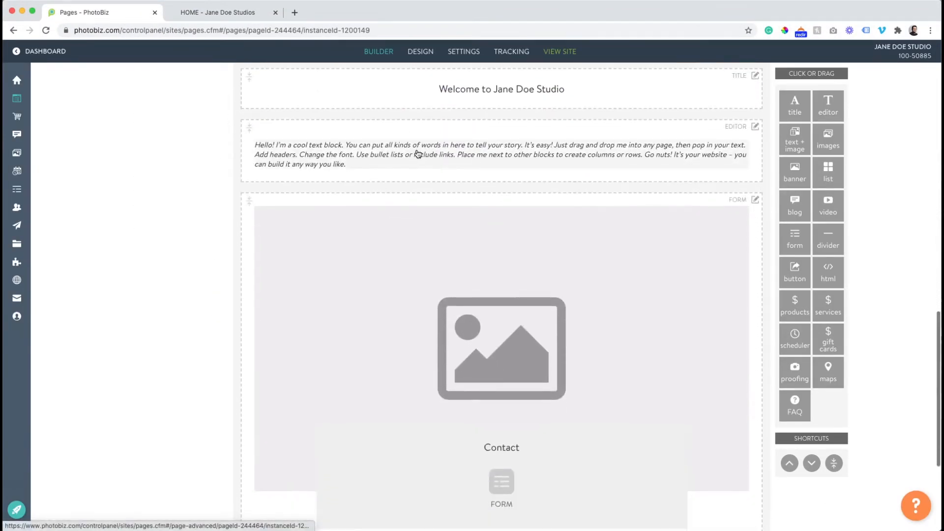
pyautogui.scroll(1, 420, 155)
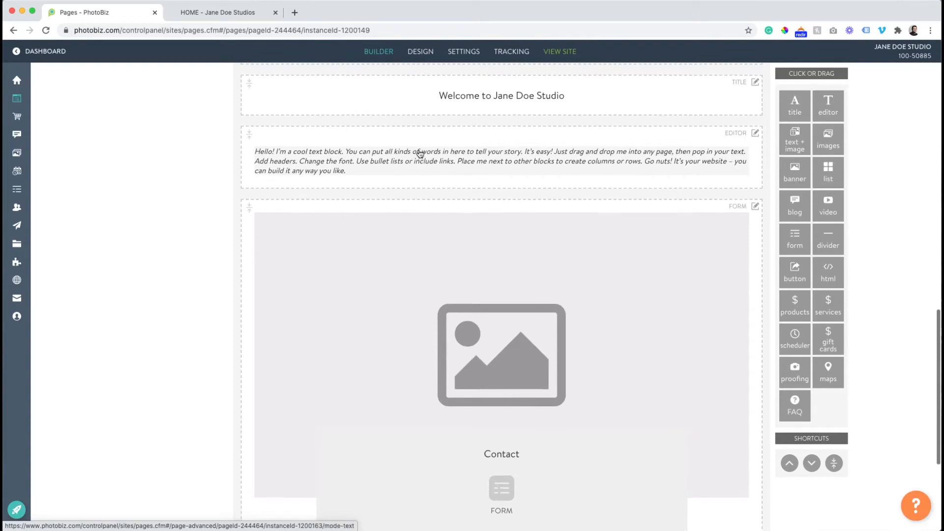
pyautogui.click(420, 154)
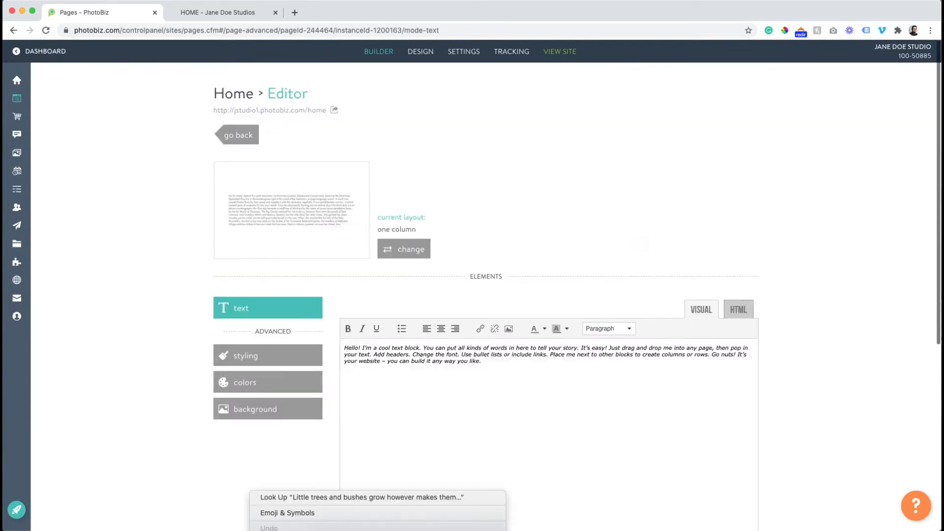
pyautogui.tripleClick(481, 362)
pyautogui.write("Little trees and bushes grow however makes them happy. Pretend you're water. Just floating without any effort. Having a good day. See there how easy that is. A tree needs to be your friend if you're going to paint him. It's all a game of angles. Volunteering your time; it pays you and your whole community fantastic dividends. Working it up and down, back and forth. Just think about these things in your mind - then bring them into your world. Paint anything you want on the canvas. Create your own world. Everybody needs a friend. Just go back and put one little more happy tree in there. We can fix anything. Of course he's a happy little stone, cause we don't have any other kind. It's a good way of getting rid of all your anxieties and hostilities. Poor old tree. Put light against light - you have nothing. Put dark against dark - you have nothing. It's the contrast of light and dark that each give the other one meaning. You want your tree to have some character. Make it special. And maybe a little bush lives there. You got your heavy coat out yet? It's getting colder. I'm gonna add just a tiny little amount of Prussian Blue. This piece of canvas is your world. I want everbody to be happy. That's what it's all about. I started painting as a hobby when I was little. I didn't know I had any talent. I believe talent is just a pursued interest. Anybody can do what I do. And I will hypnotize that just a little bit.")
pyautogui.scroll(-5, 319, 450)
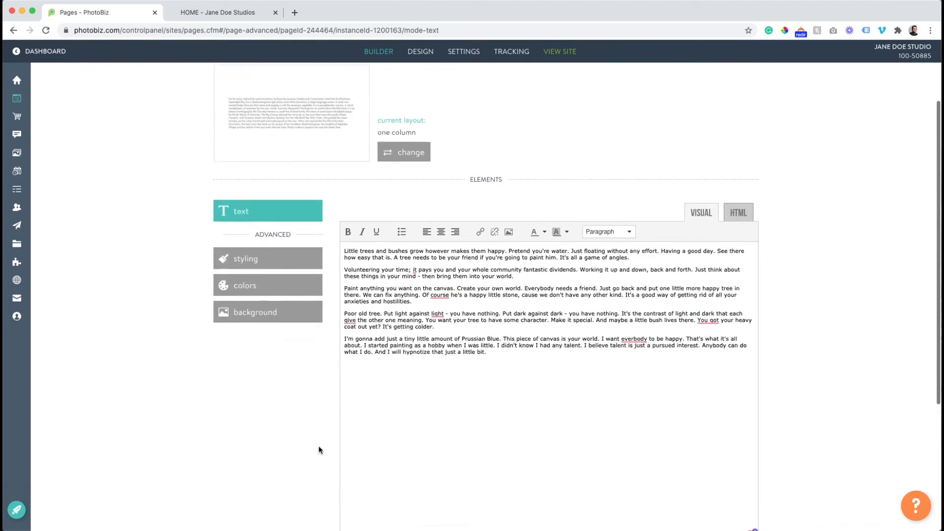
pyautogui.click(356, 473)
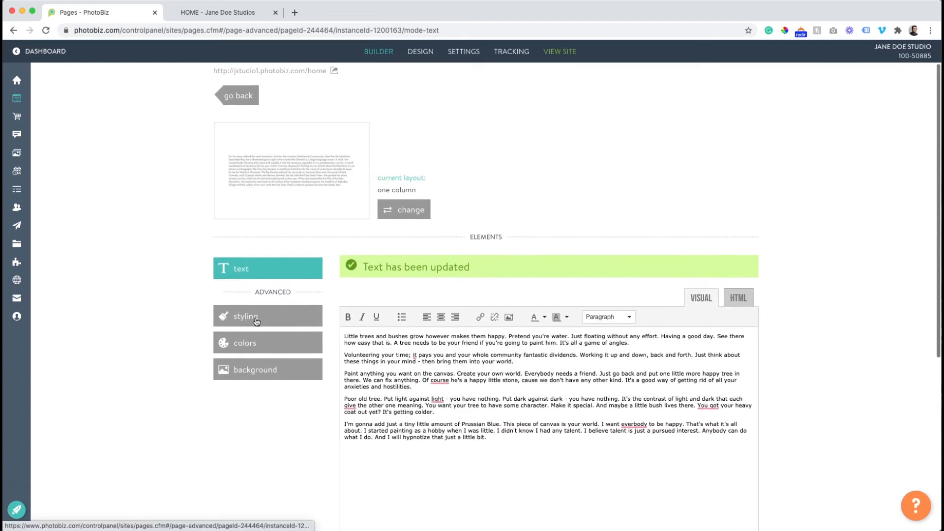
# Apply the two column layout to the welcome text block and confirm it on the live site
pyautogui.click(383, 212)
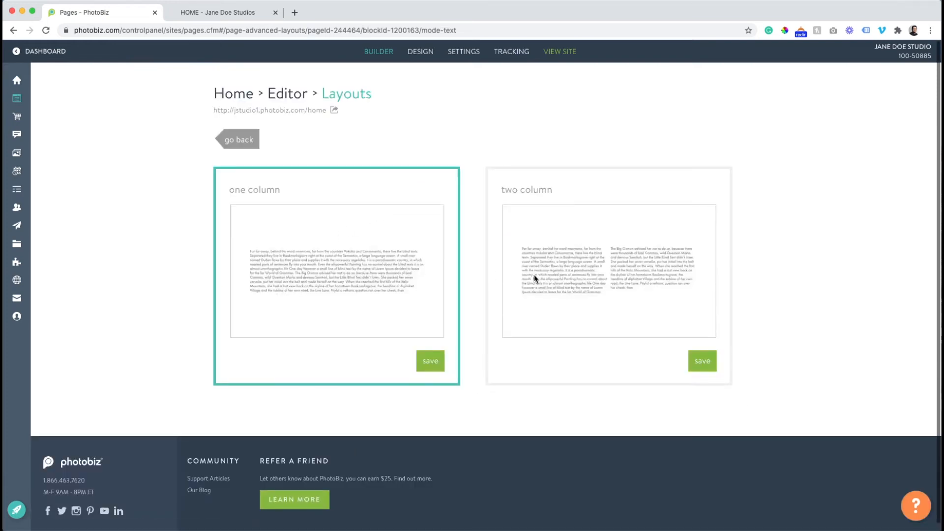
pyautogui.click(701, 361)
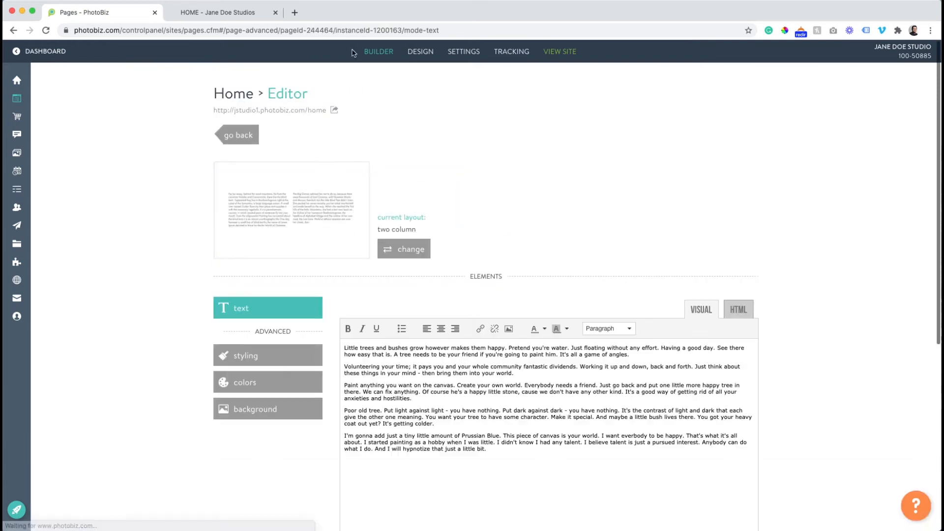
pyautogui.click(212, 12)
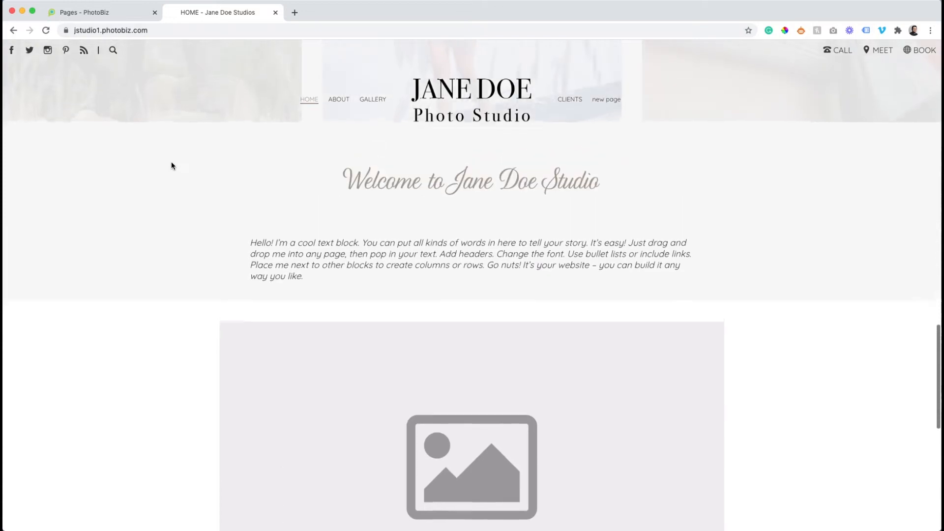
pyautogui.click(45, 31)
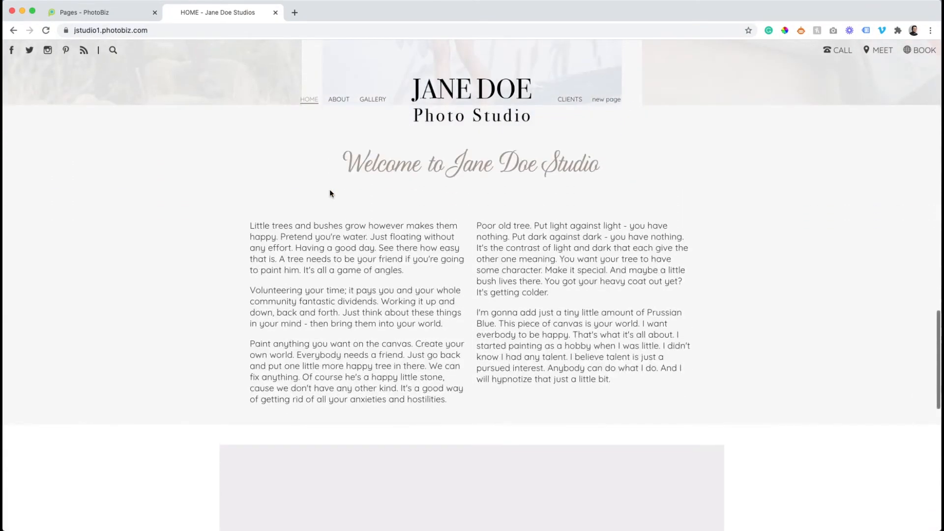
pyautogui.click(117, 14)
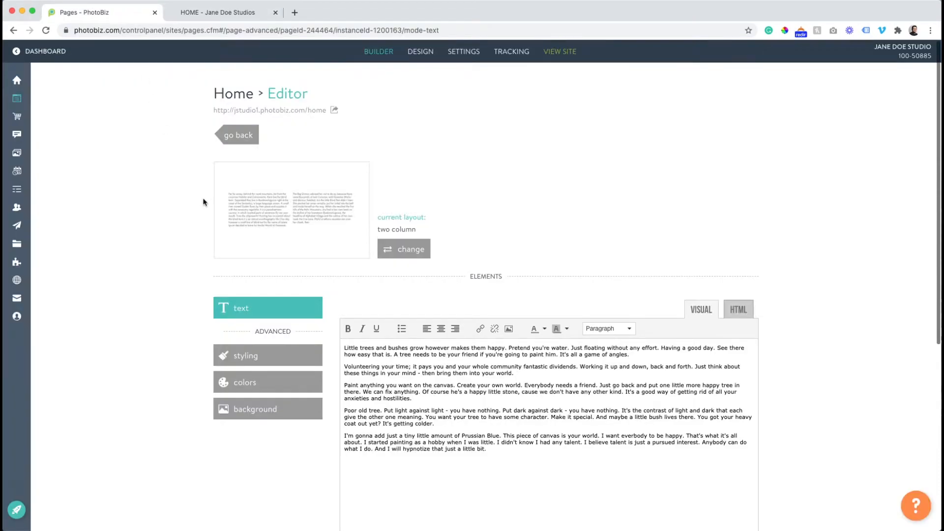
pyautogui.click(405, 249)
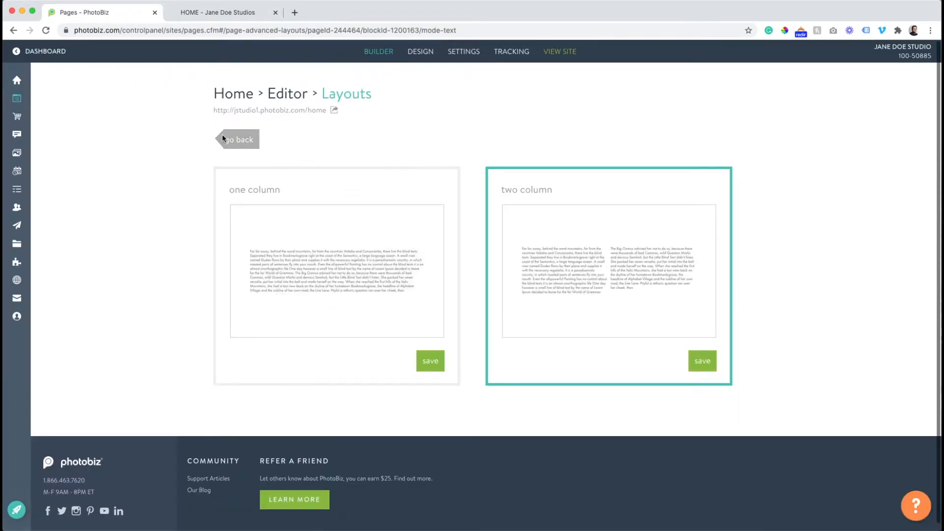
pyautogui.click(231, 143)
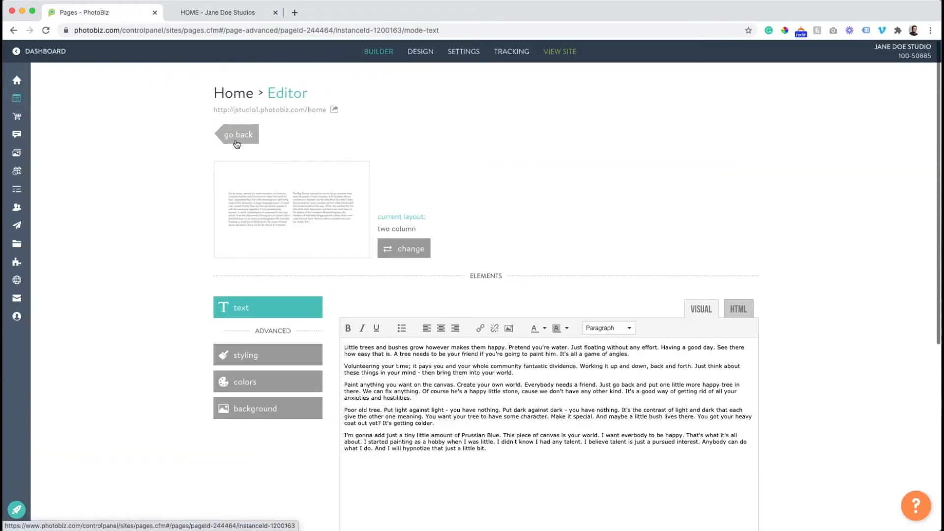
pyautogui.click(271, 358)
# Set the text block's side padding to Thick, save, and view it on the live site
pyautogui.scroll(-3, 251, 308)
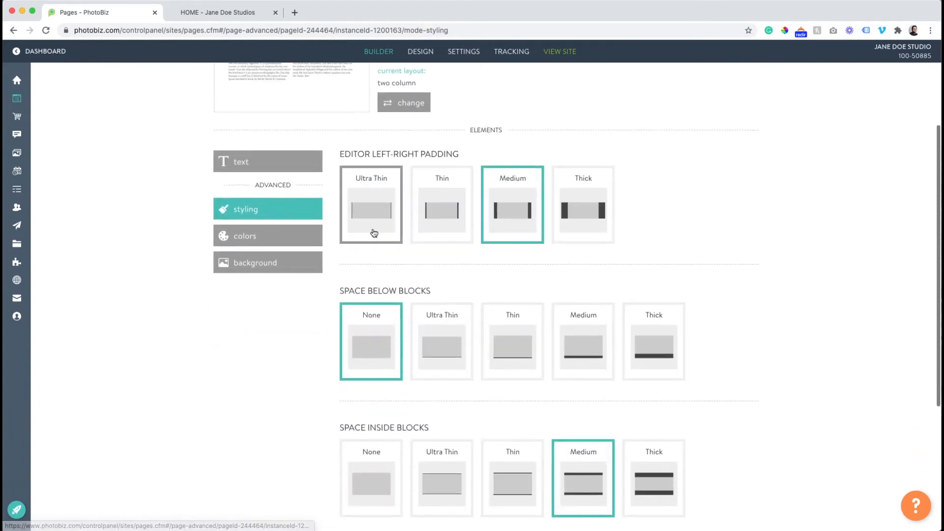
pyautogui.click(568, 212)
pyautogui.scroll(-3, 495, 236)
pyautogui.click(352, 414)
pyautogui.click(196, 13)
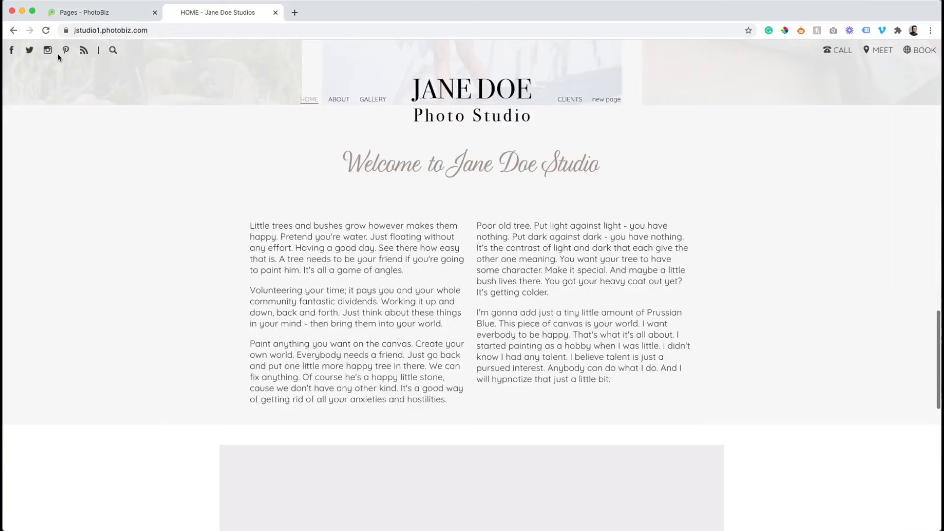
pyautogui.click(47, 32)
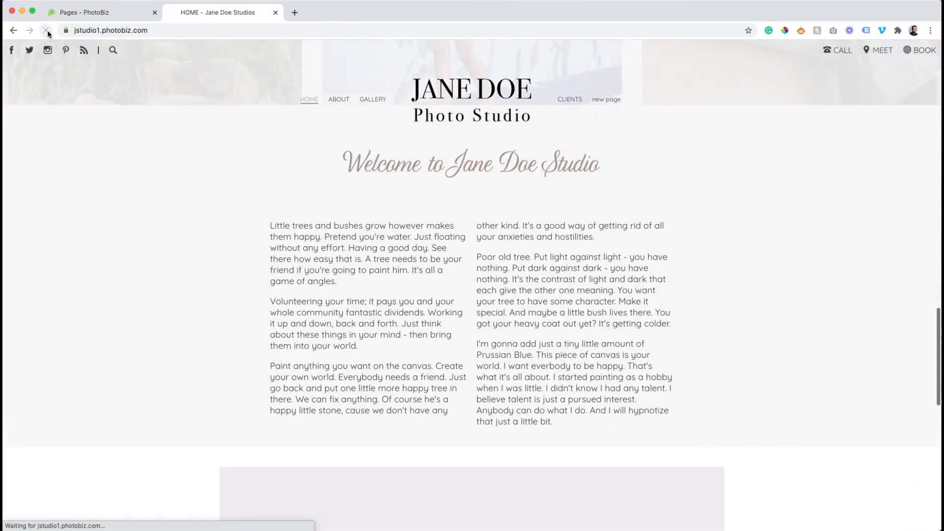
pyautogui.click(125, 14)
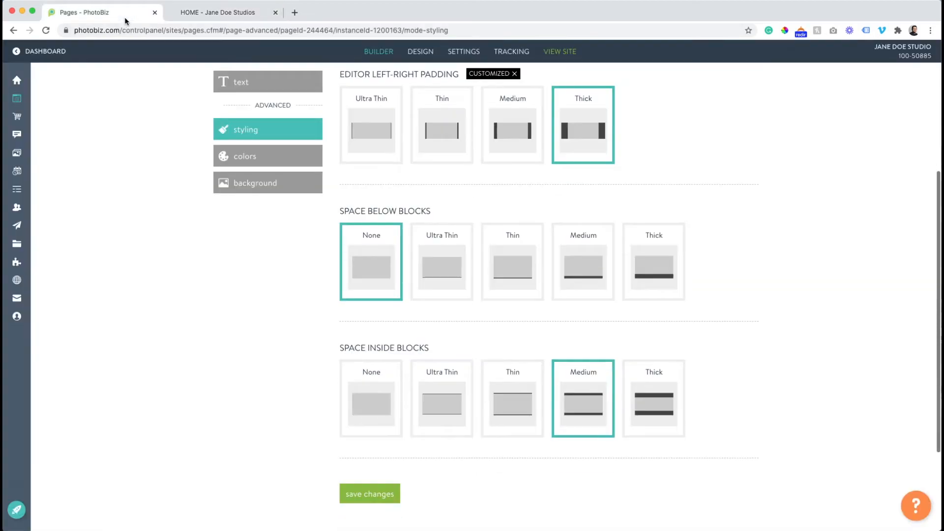
# Change the Editor Left-Right Padding to Thin, save, and check the wider columns live
pyautogui.click(448, 144)
pyautogui.scroll(1, 419, 267)
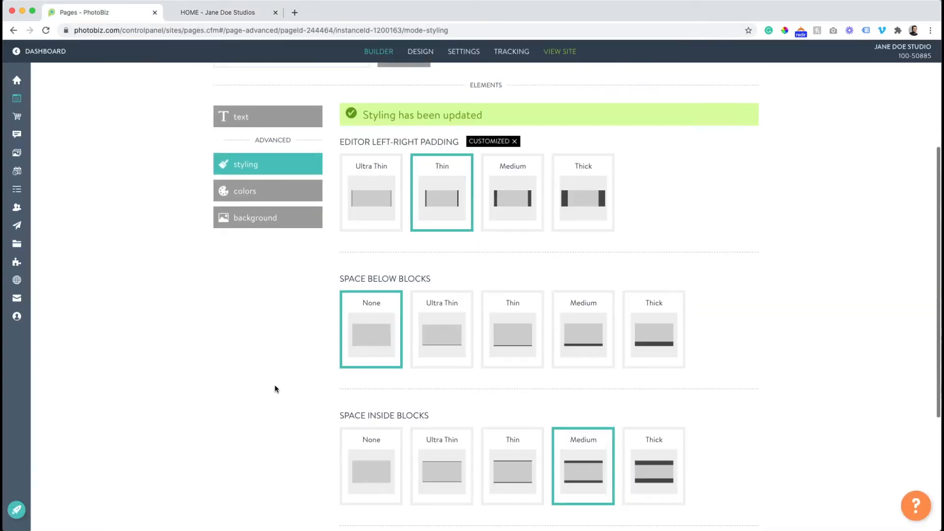
pyautogui.scroll(2, 274, 389)
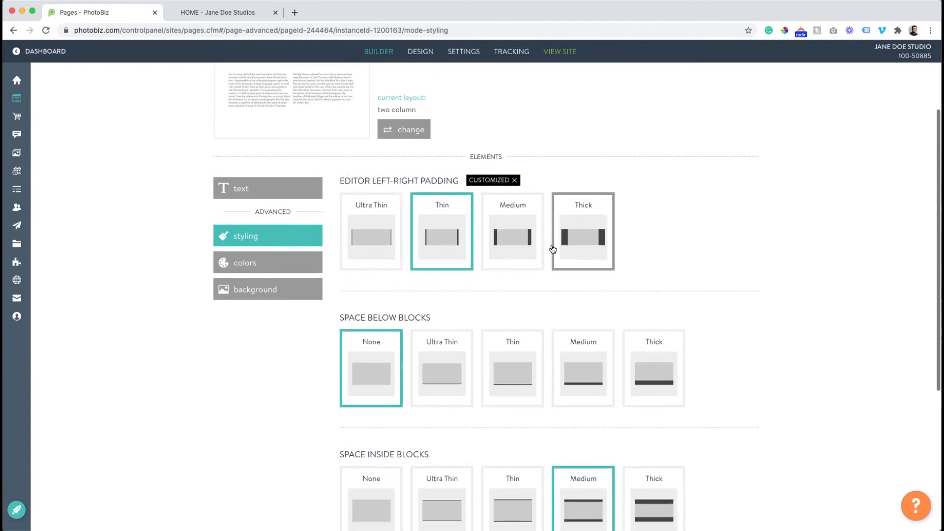
pyautogui.scroll(1, 551, 248)
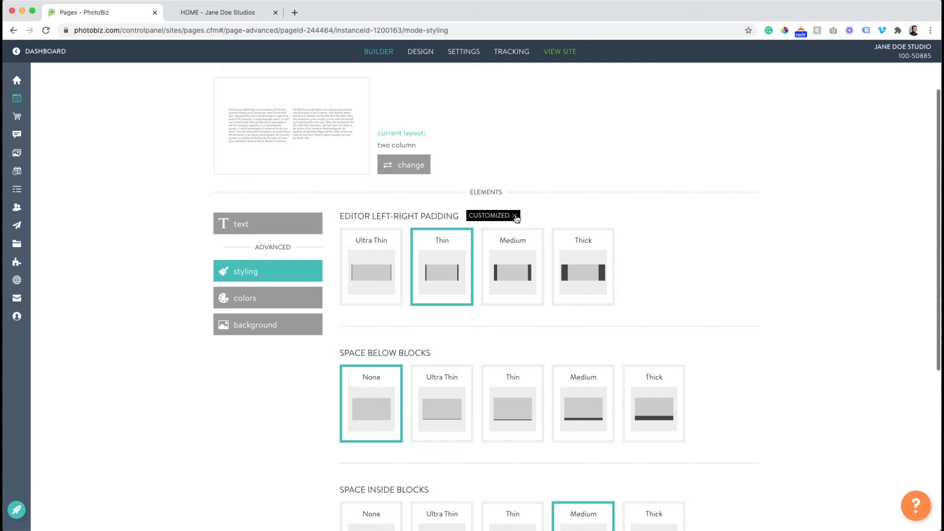
pyautogui.click(515, 216)
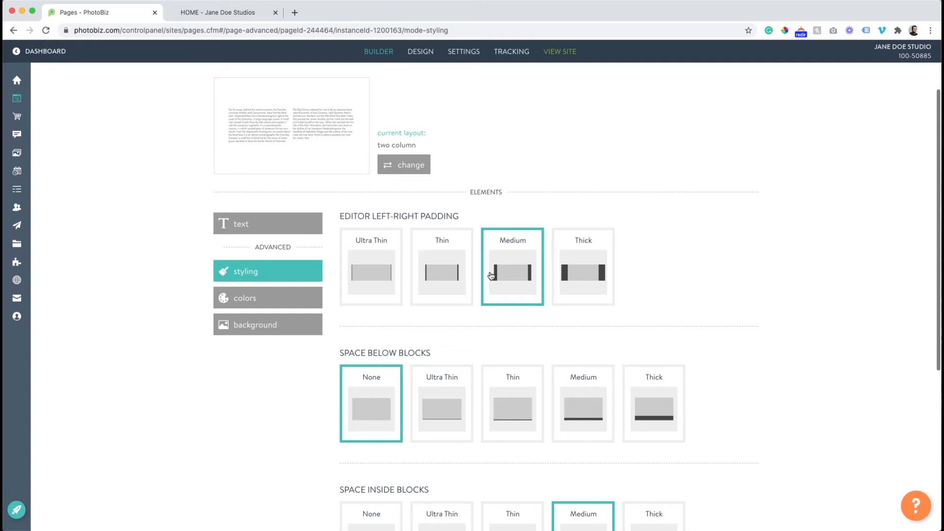
pyautogui.click(463, 263)
pyautogui.scroll(-5, 450, 259)
pyautogui.click(370, 358)
pyautogui.click(218, 13)
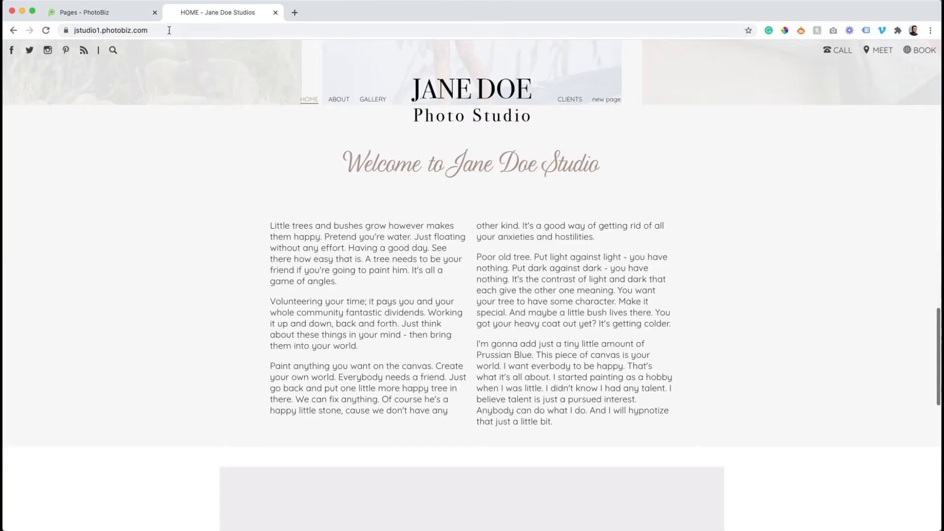
pyautogui.click(47, 31)
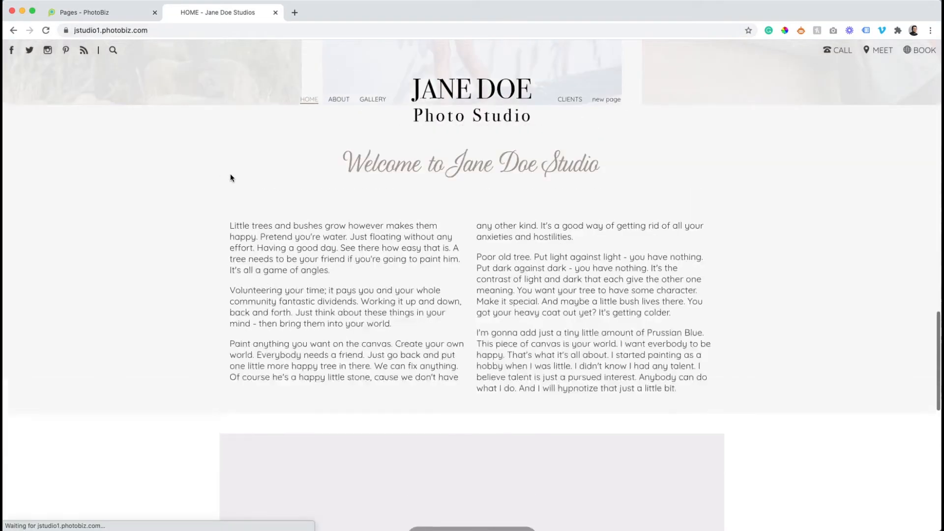
pyautogui.click(91, 17)
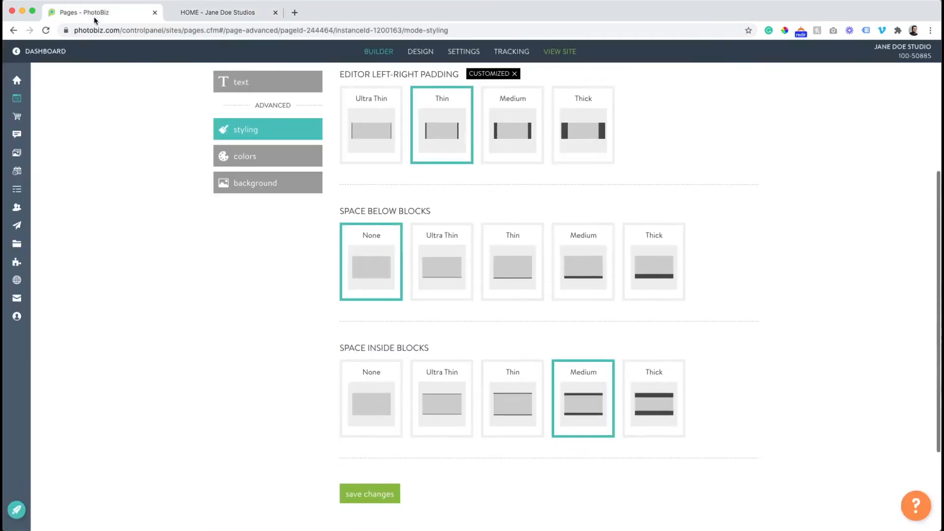
pyautogui.scroll(5, 232, 171)
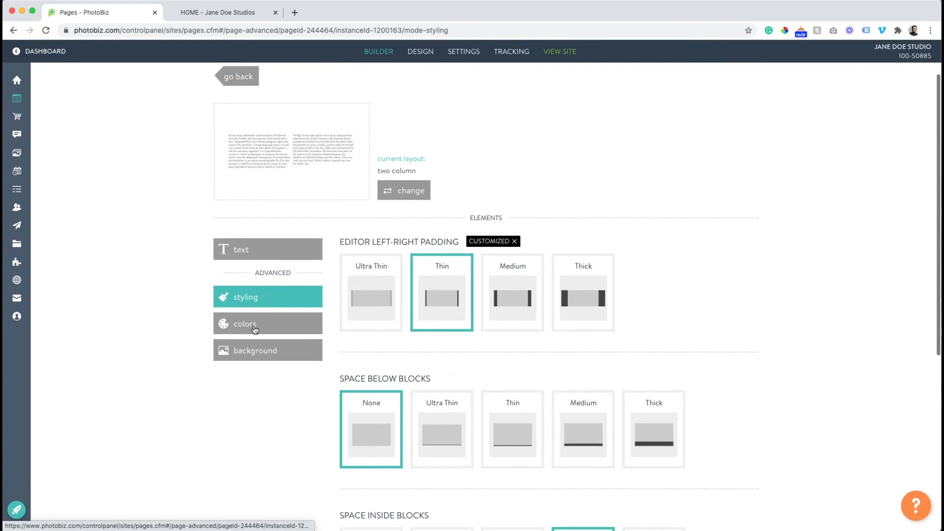
# Save the text block colours as #3B3A38 text on a #F7F7F7 background
pyautogui.click(255, 328)
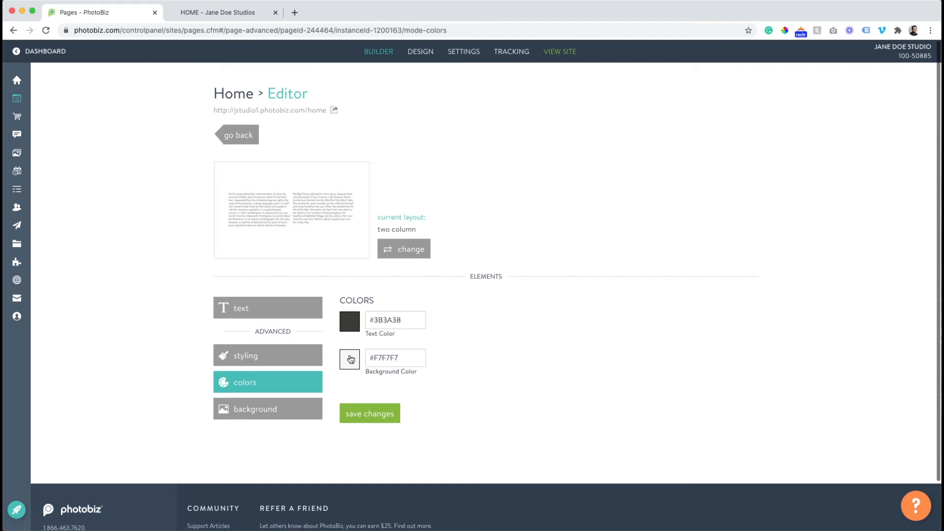
pyautogui.click(373, 417)
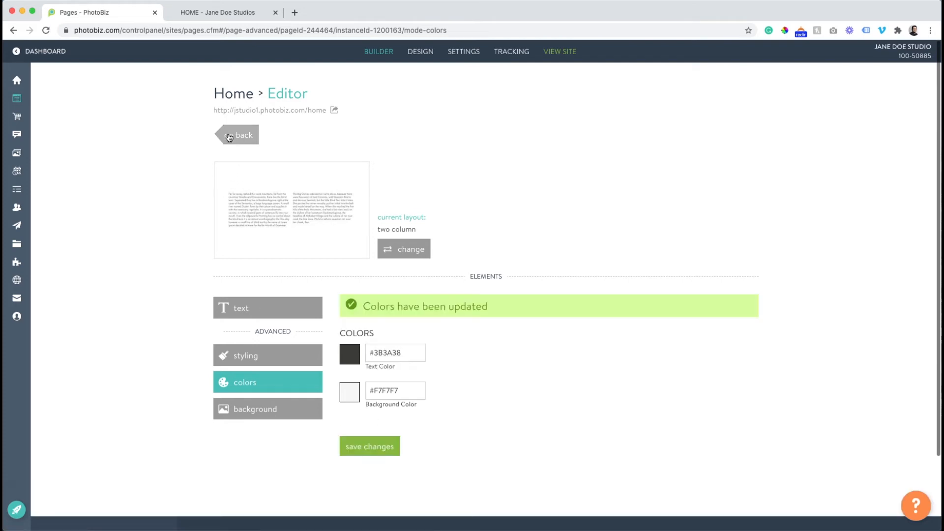
pyautogui.click(228, 137)
# Review the reloaded live home page's title, two-column copy and contact form, then return to the builder
pyautogui.scroll(5, 228, 134)
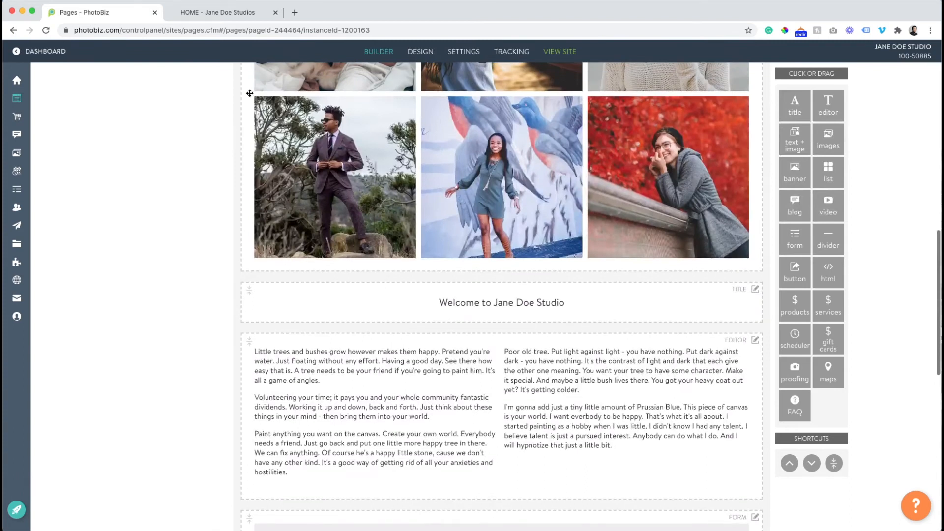
pyautogui.click(213, 13)
pyautogui.click(46, 30)
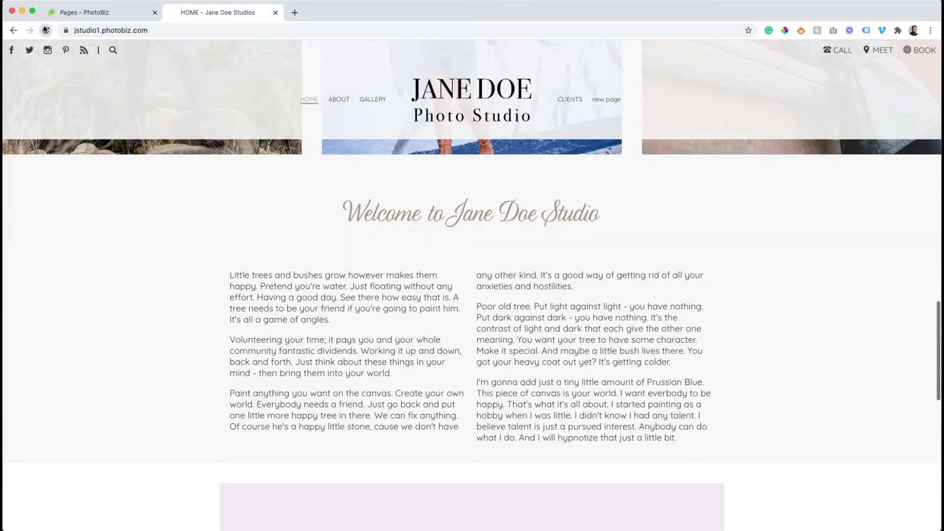
pyautogui.scroll(-5, 214, 229)
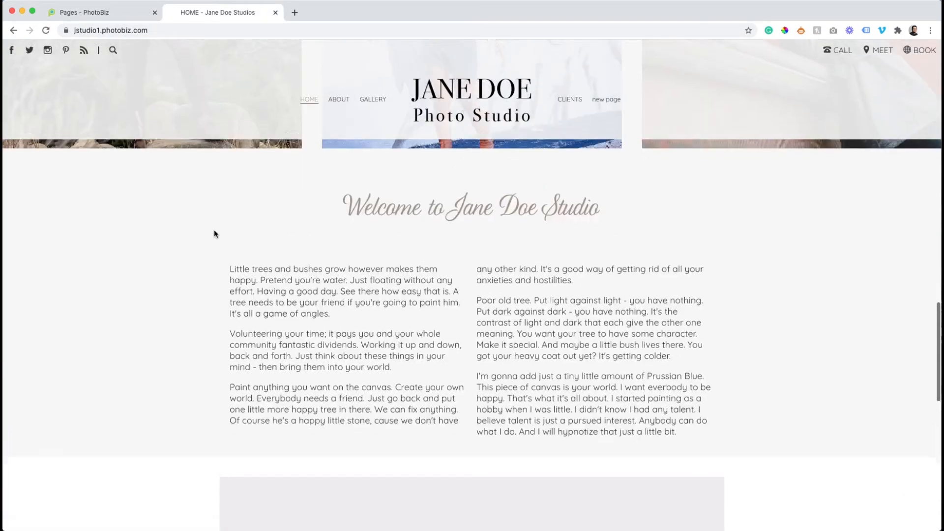
pyautogui.scroll(3, 214, 231)
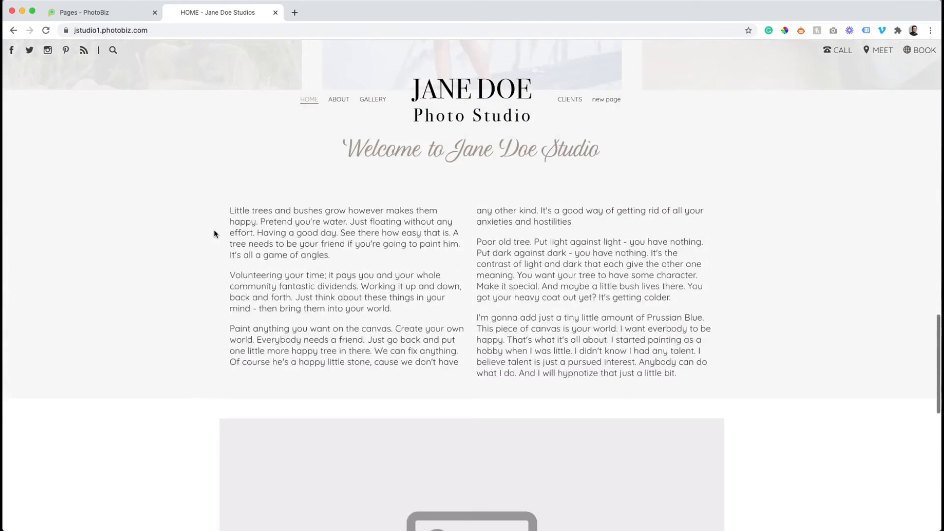
pyautogui.scroll(-8, 214, 230)
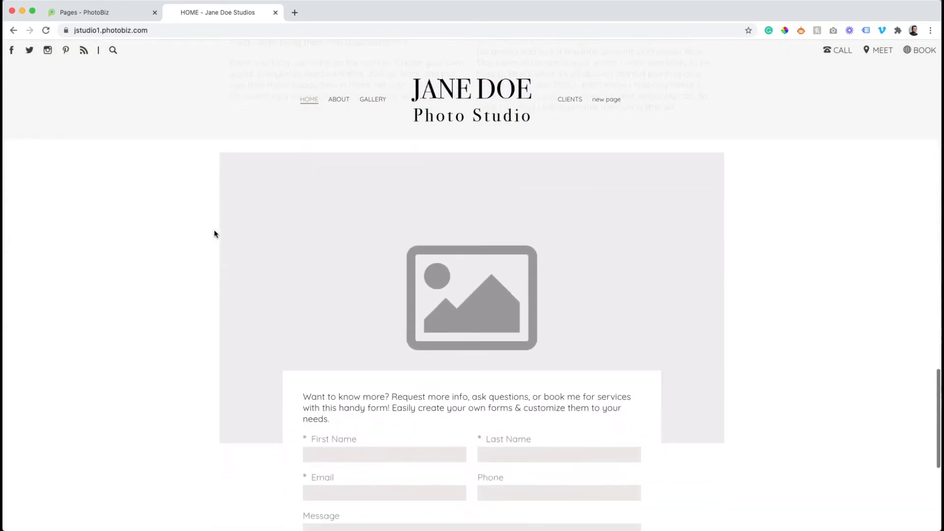
pyautogui.scroll(-4, 178, 135)
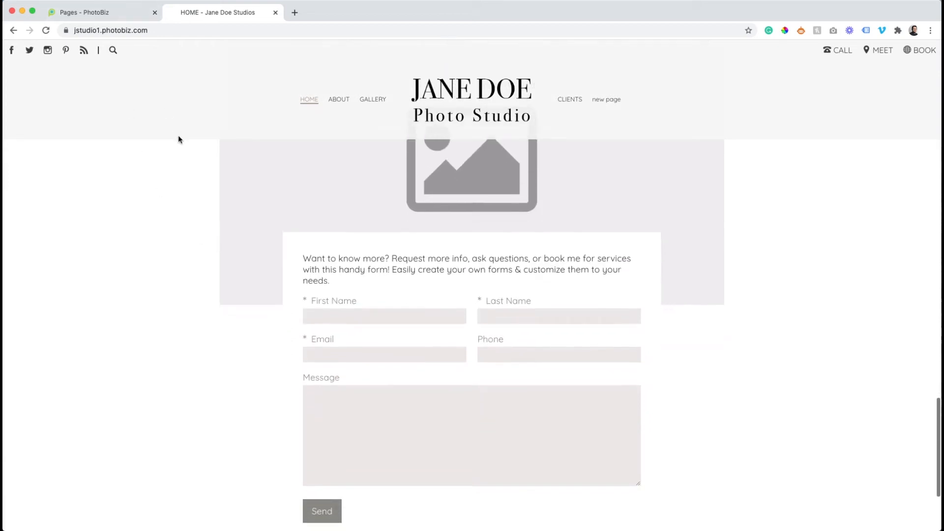
pyautogui.click(116, 14)
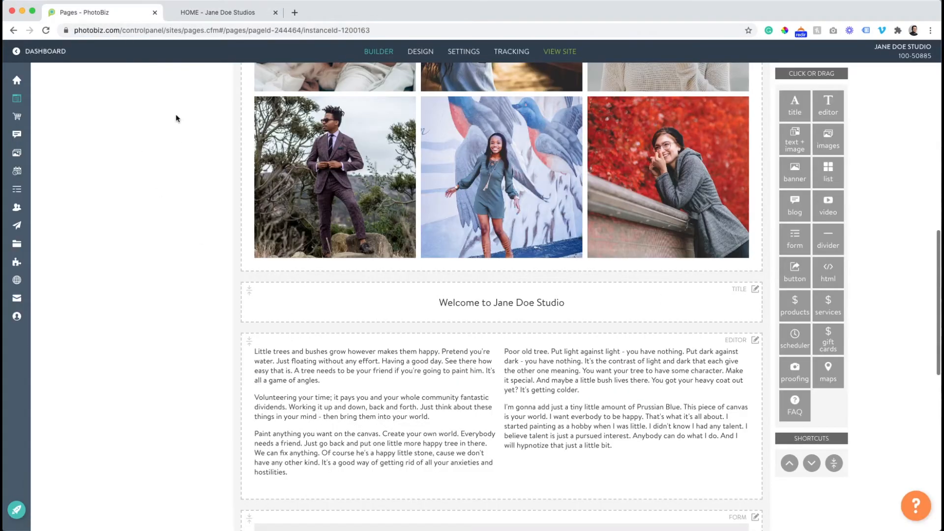
# Delete the placeholder image from the contact form block's image settings
pyautogui.scroll(-5, 178, 120)
pyautogui.scroll(-3, 179, 120)
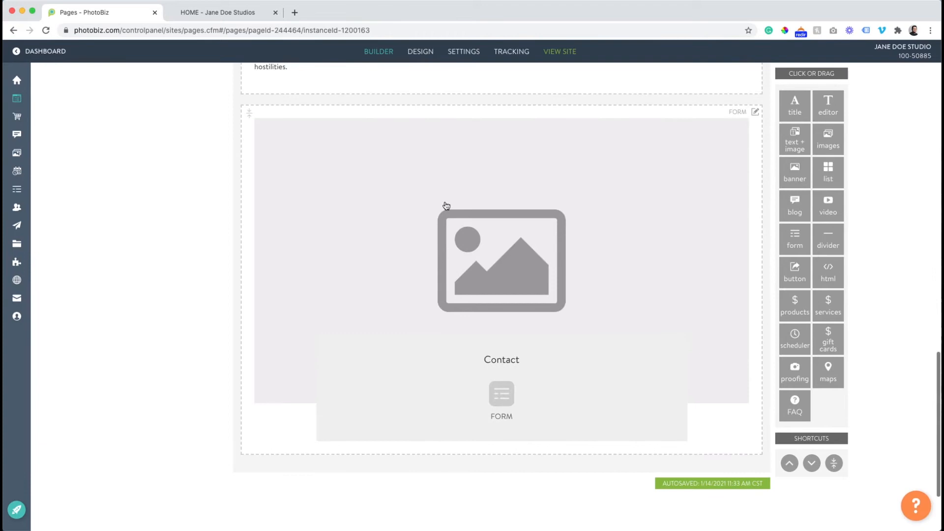
pyautogui.click(445, 206)
pyautogui.click(248, 335)
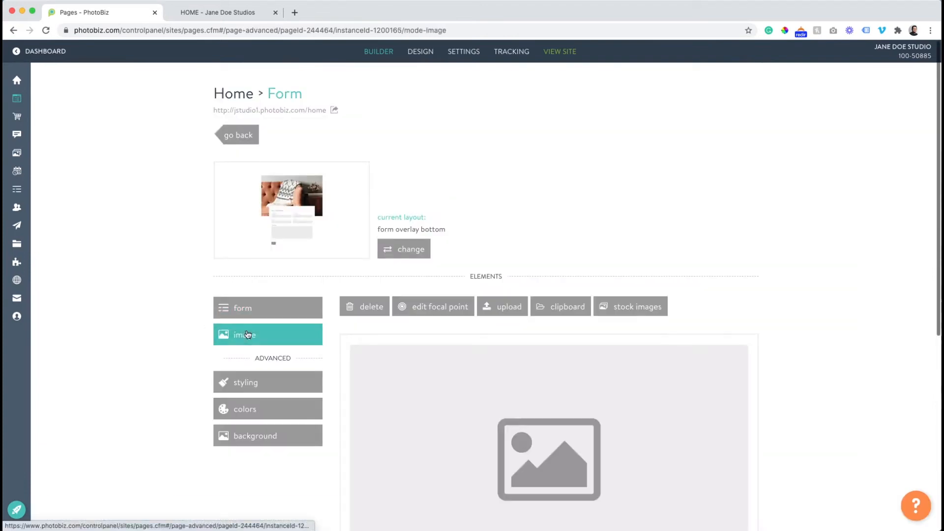
pyautogui.scroll(-2, 432, 329)
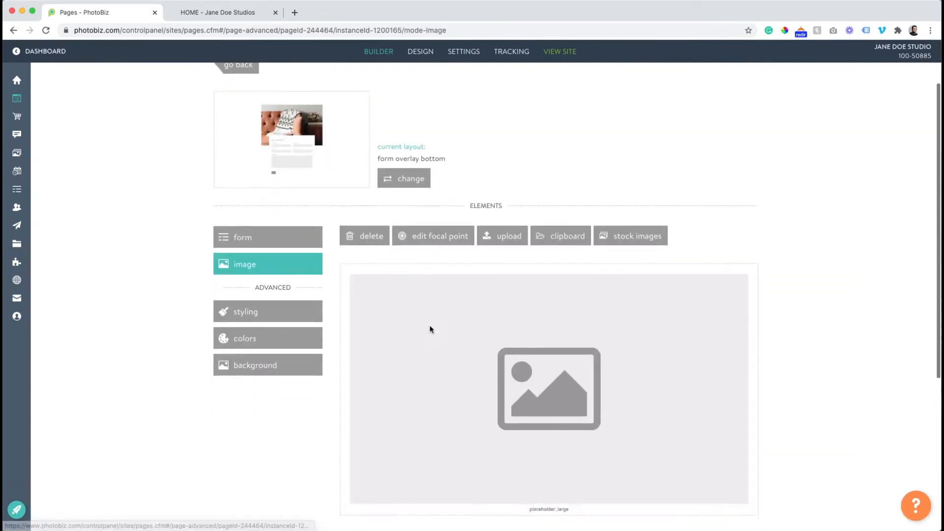
pyautogui.click(361, 234)
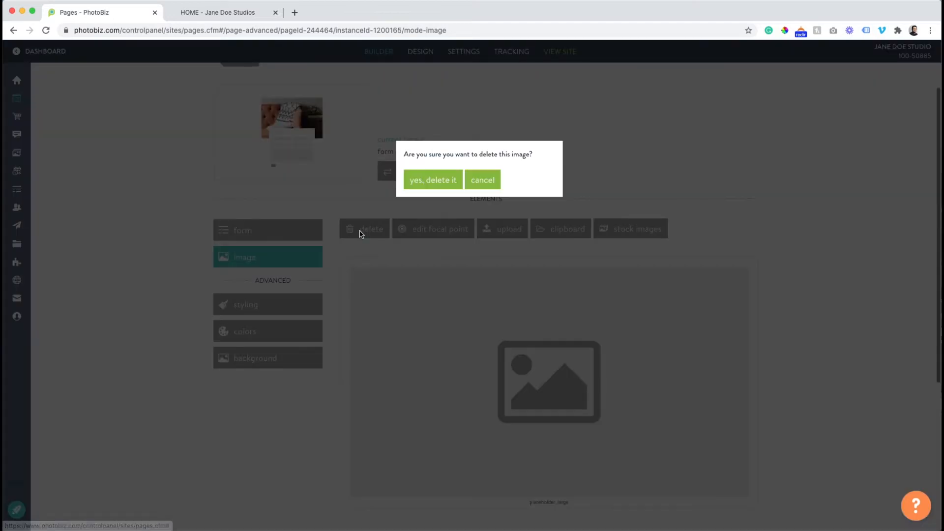
pyautogui.click(424, 183)
# Insert the clipboard portrait of the woman among roses, then reload the live site to preview it
pyautogui.click(437, 242)
pyautogui.scroll(-4, 448, 249)
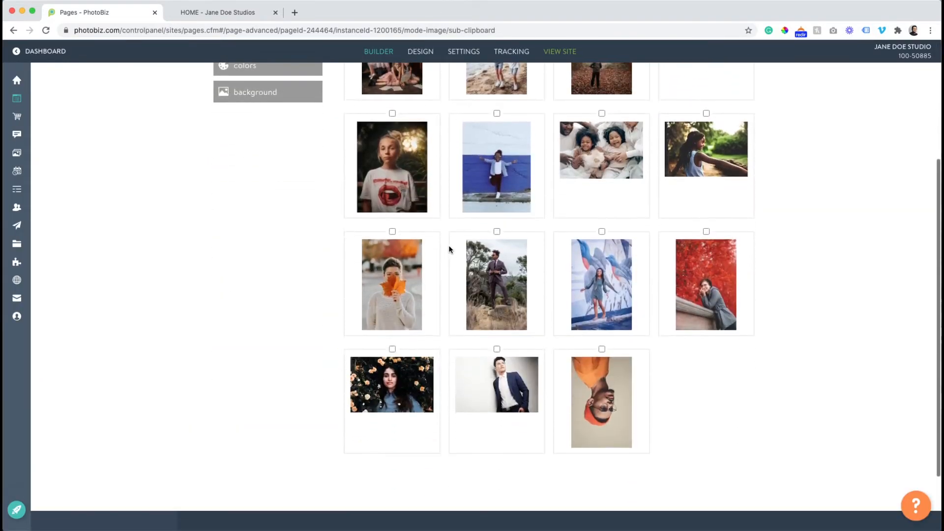
pyautogui.click(419, 377)
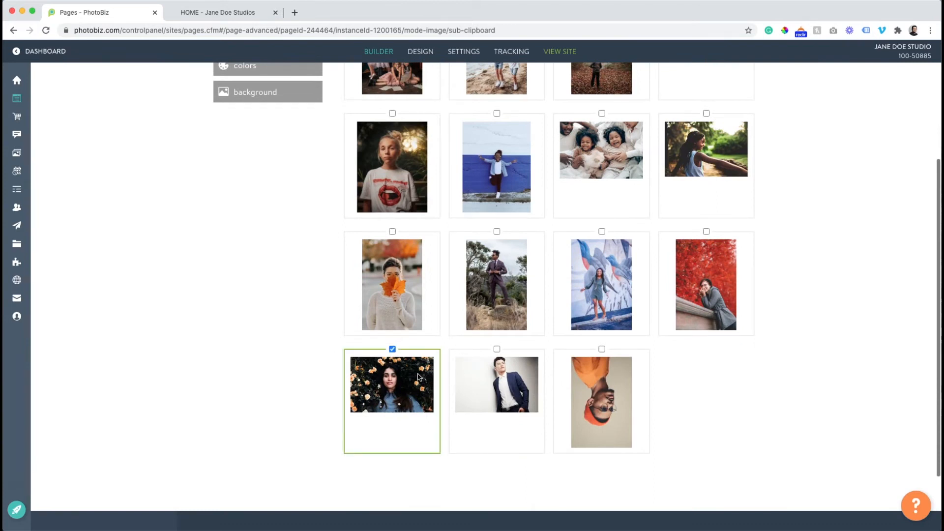
pyautogui.scroll(4, 418, 377)
pyautogui.click(551, 144)
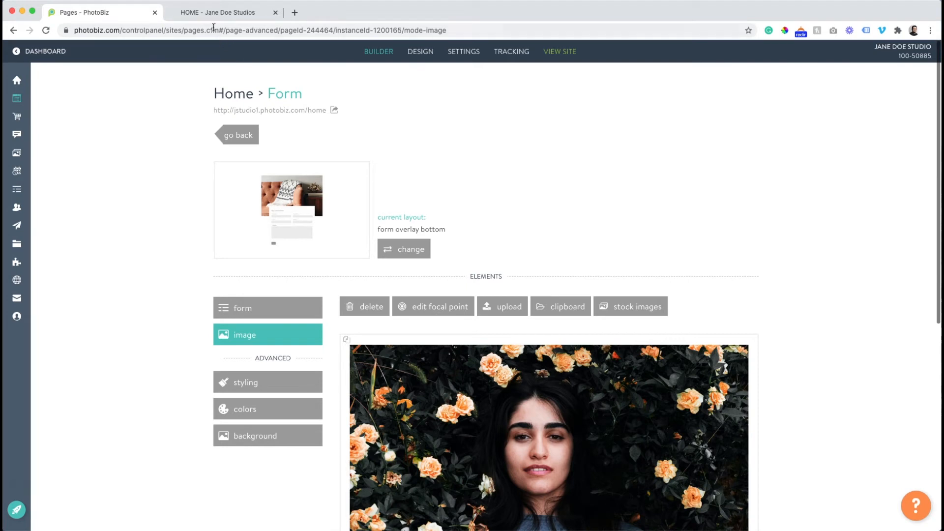
pyautogui.click(201, 14)
pyautogui.click(48, 30)
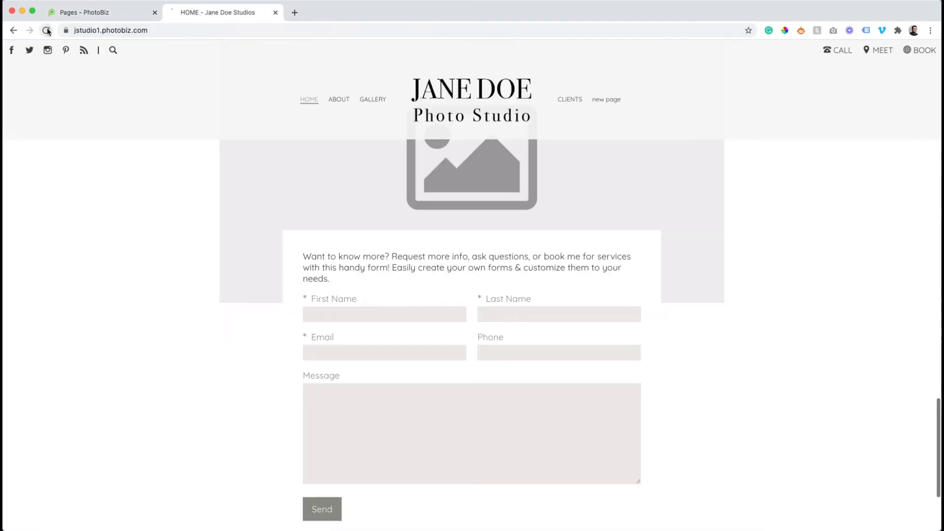
# Scroll through the live site to check the new rose portrait
pyautogui.scroll(15, 206, 231)
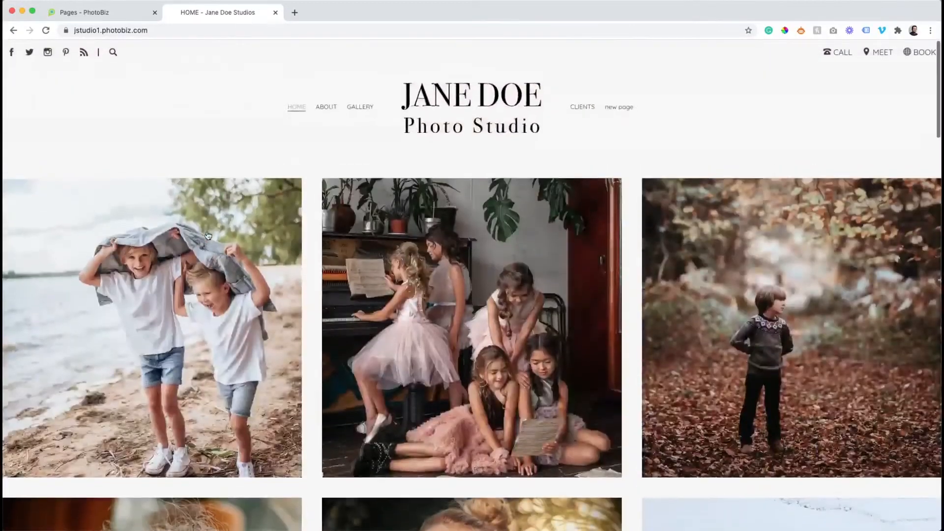
pyautogui.scroll(-10, 208, 236)
pyautogui.scroll(-8, 206, 235)
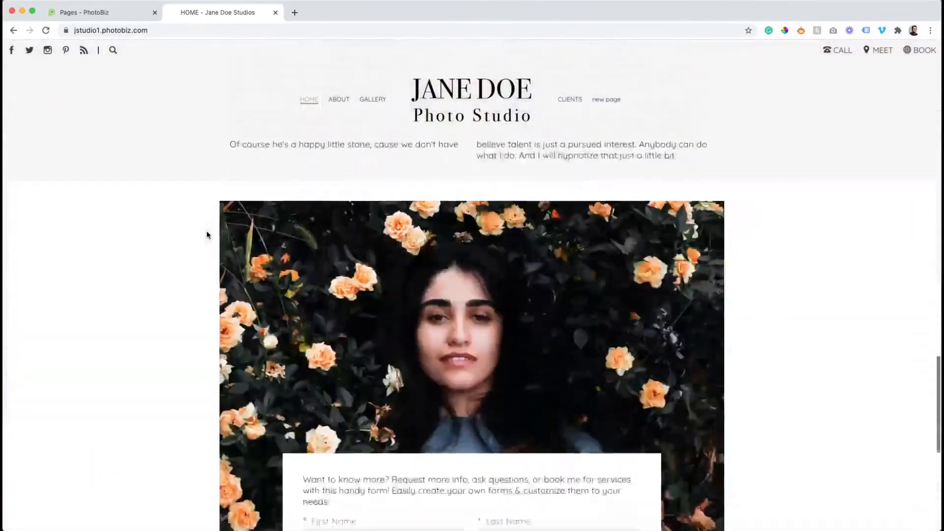
pyautogui.scroll(-5, 374, 254)
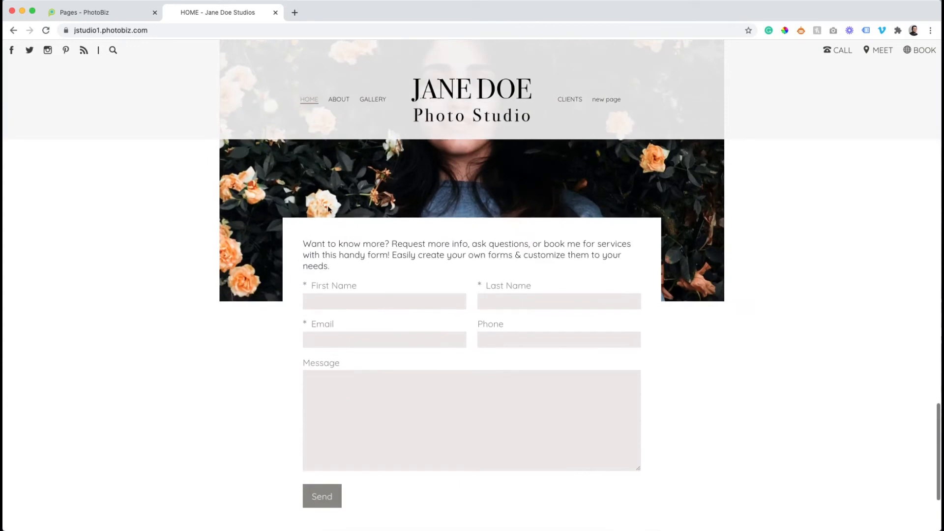
# Back in PhotoBiz, open the form block's Contact sample form in the Form Editor
pyautogui.click(116, 11)
pyautogui.scroll(-3, 182, 223)
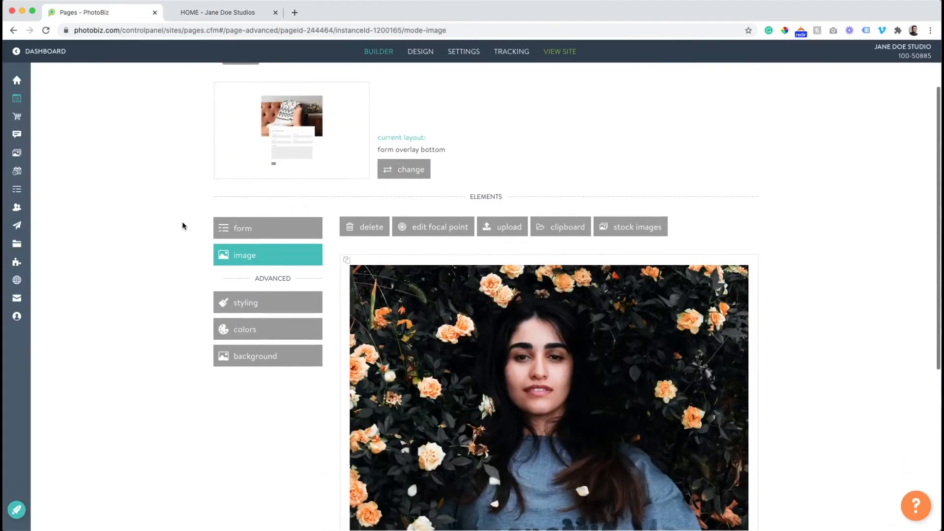
pyautogui.click(246, 186)
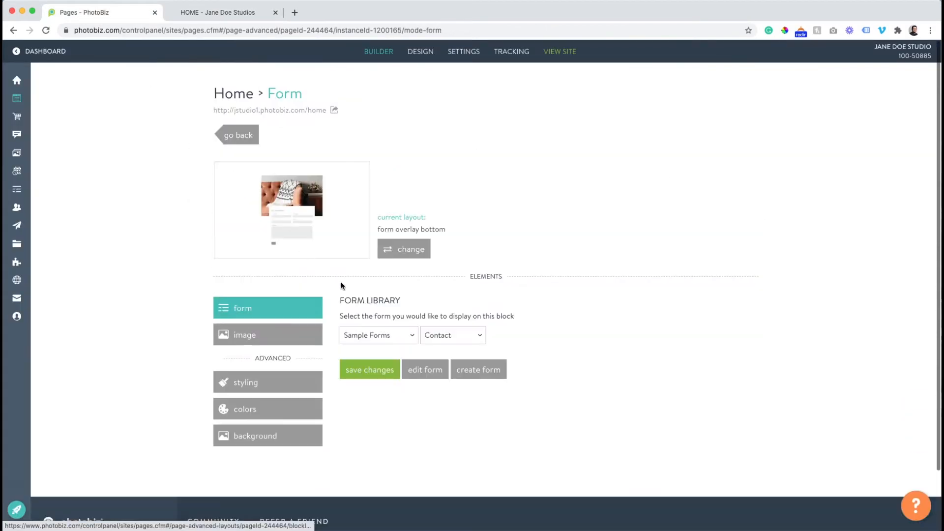
pyautogui.click(425, 377)
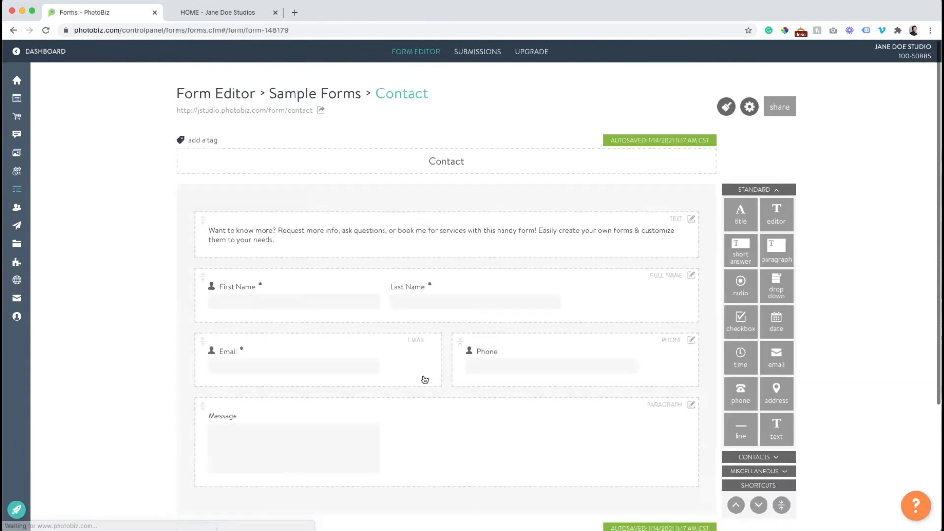
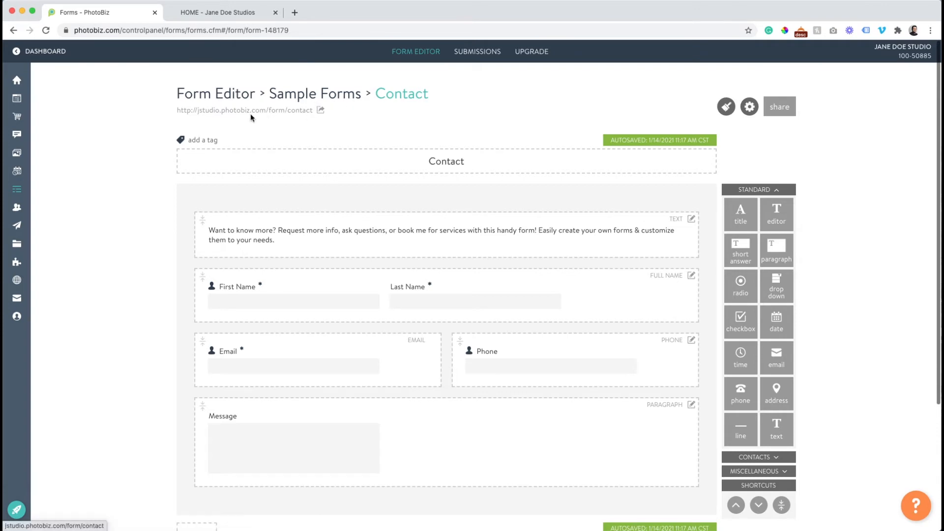
# Return to the Home form block, set its form to the Sample Forms 'Contact' form, and save
pyautogui.click(14, 30)
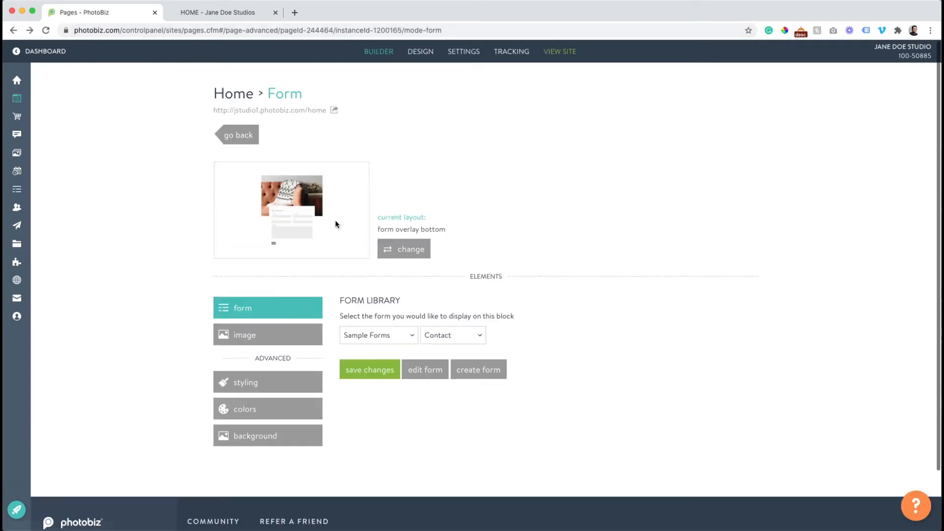
pyautogui.click(387, 340)
pyautogui.click(386, 324)
pyautogui.click(458, 339)
pyautogui.click(458, 346)
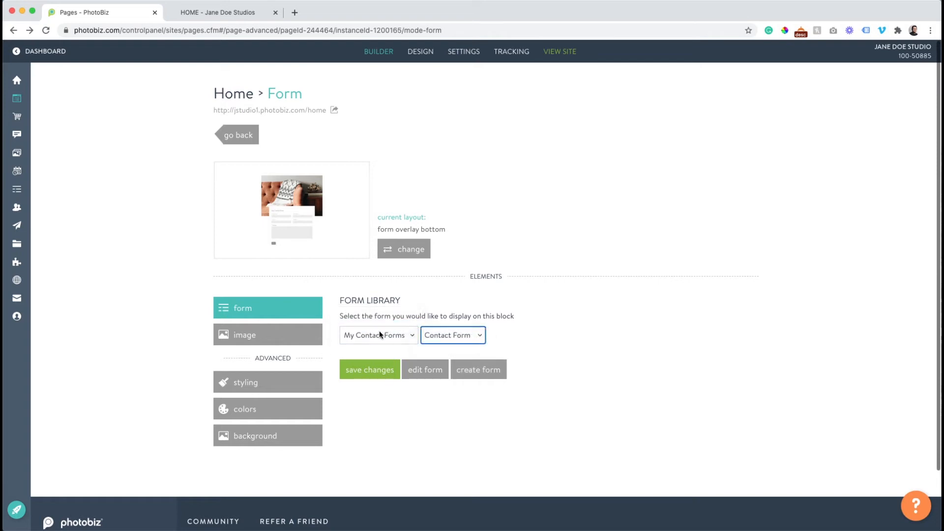
pyautogui.click(379, 333)
pyautogui.click(379, 346)
pyautogui.click(443, 335)
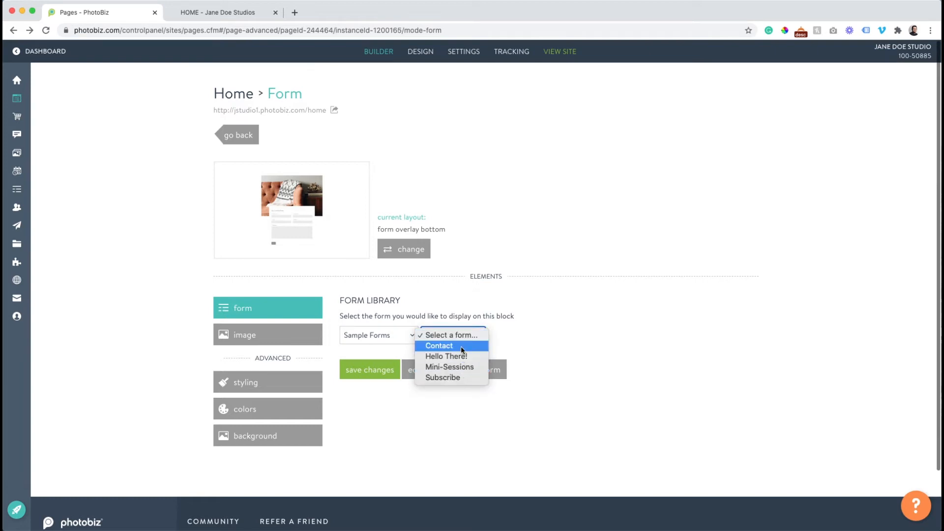
pyautogui.click(462, 347)
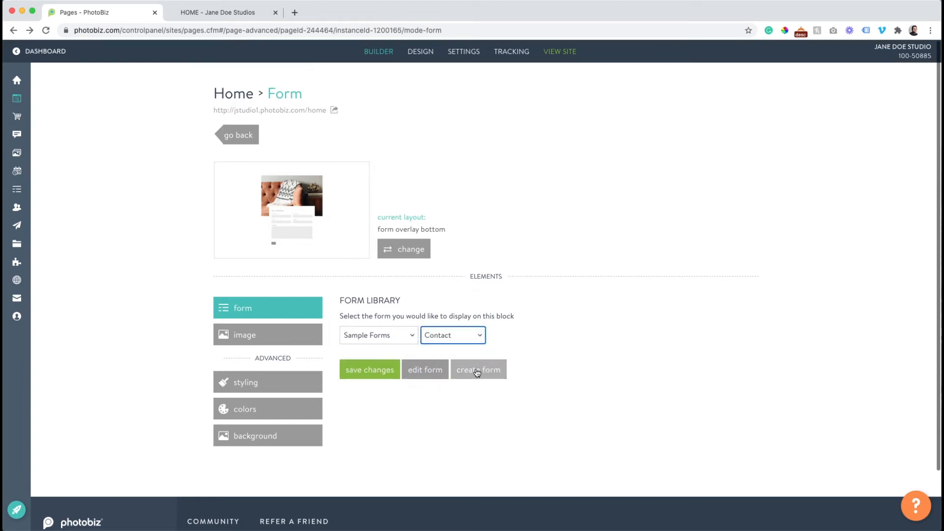
pyautogui.click(363, 372)
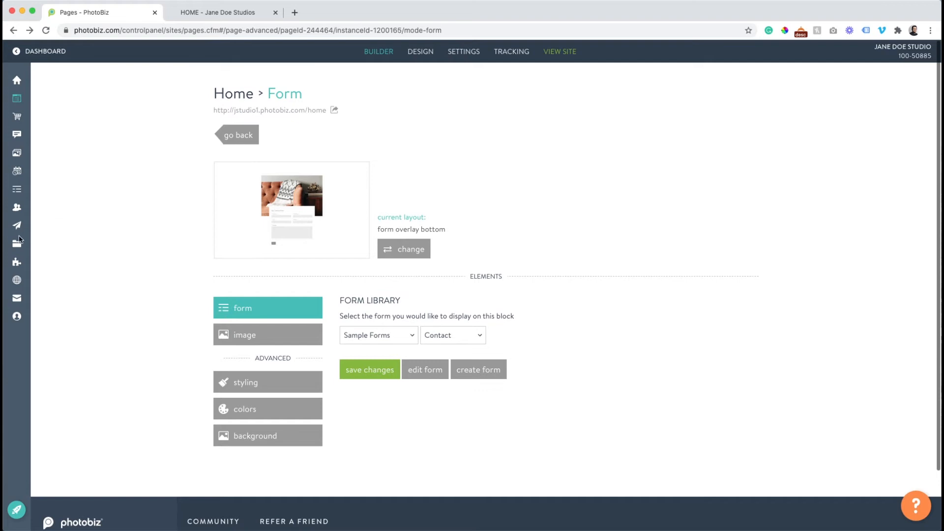
pyautogui.moveTo(19, 232)
# In the form block's styling, open the background settings and choose the built-in background library
pyautogui.click(259, 383)
pyautogui.scroll(-3, 344, 304)
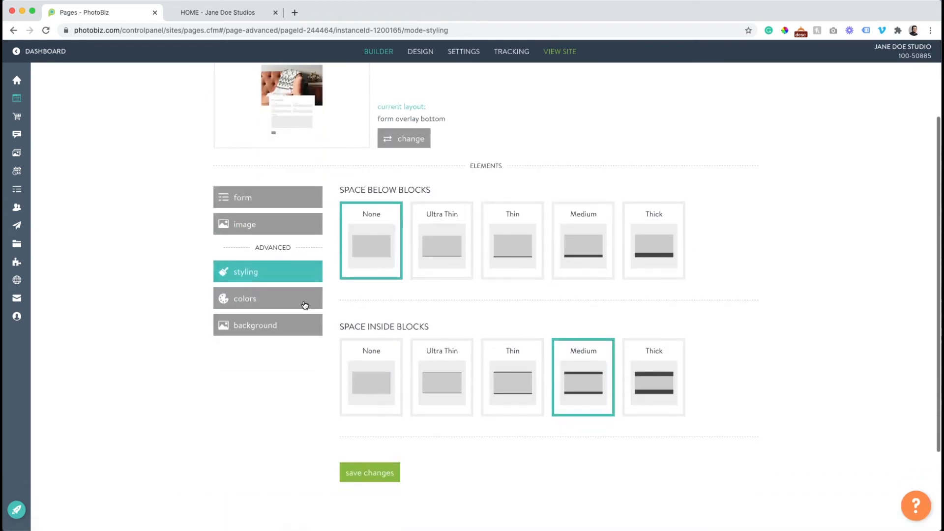
pyautogui.click(282, 295)
pyautogui.scroll(-3, 362, 291)
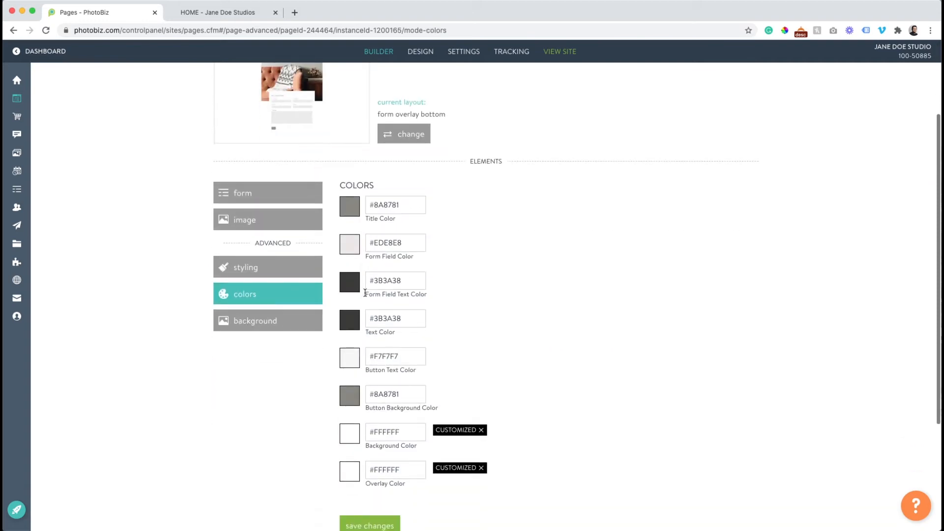
pyautogui.scroll(-2, 324, 352)
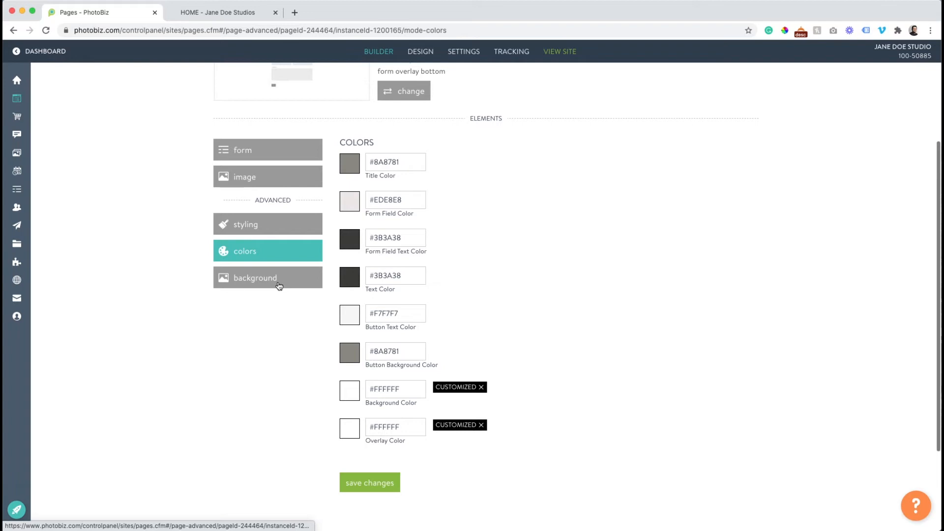
pyautogui.click(280, 288)
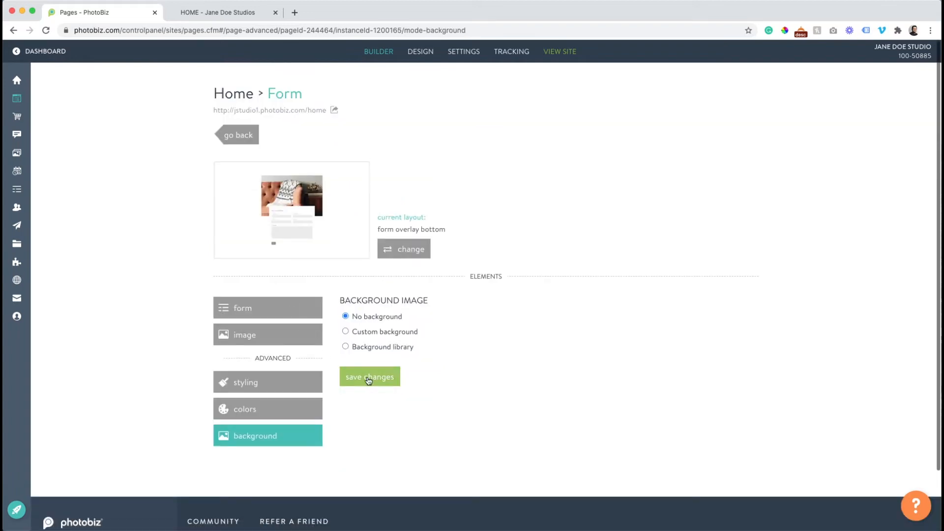
pyautogui.click(345, 347)
pyautogui.scroll(-5, 346, 347)
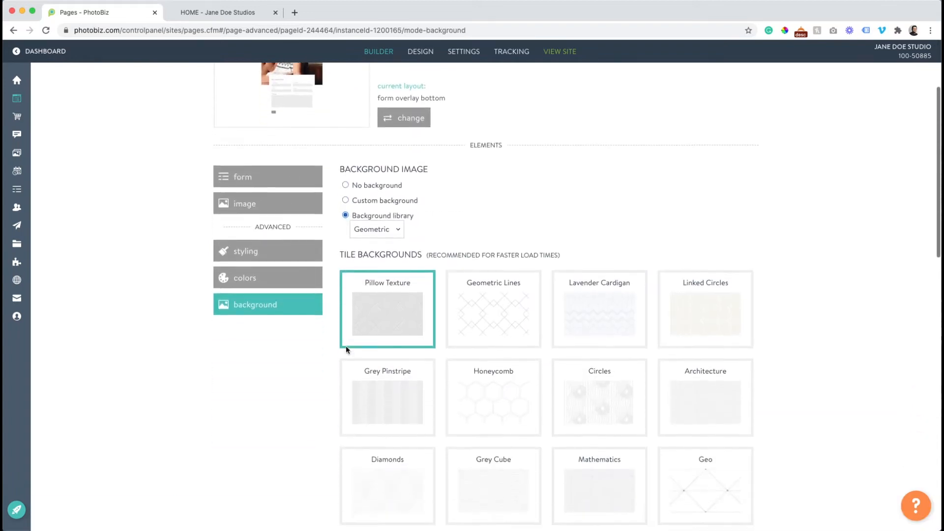
# Compare with the live site, then save the Geometric Pillow Texture background as a tile
pyautogui.click(219, 12)
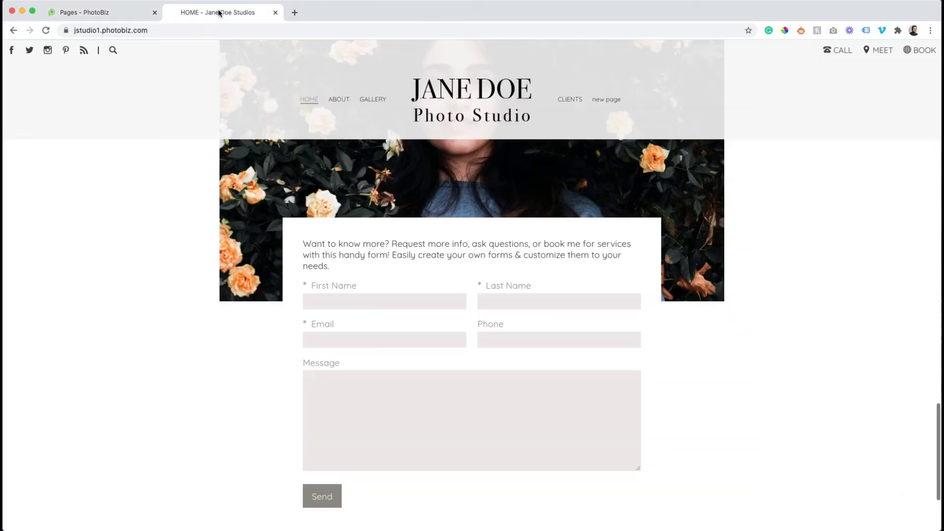
pyautogui.scroll(7, 188, 217)
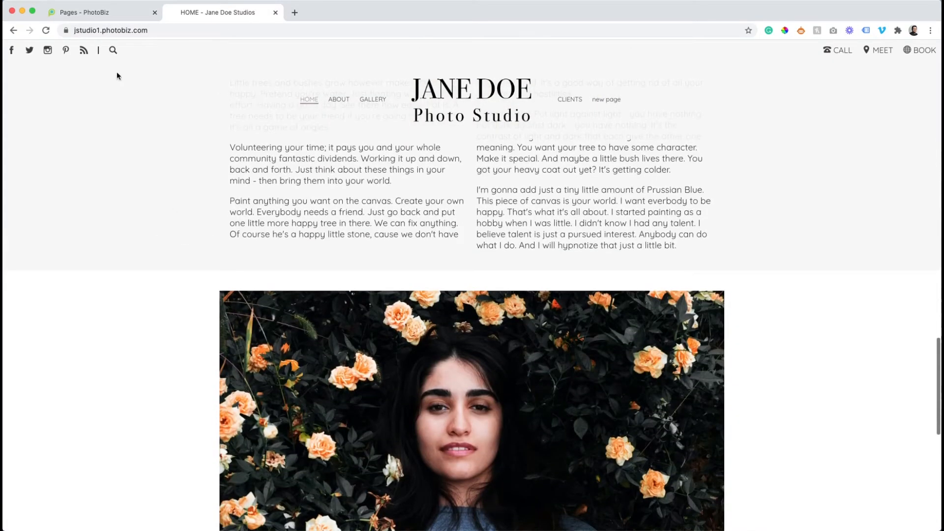
pyautogui.click(103, 13)
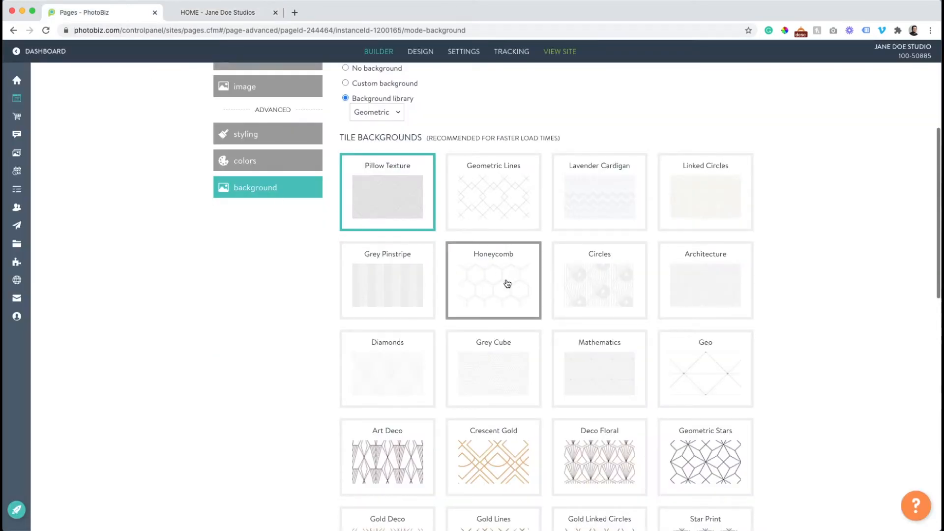
pyautogui.scroll(-9, 487, 210)
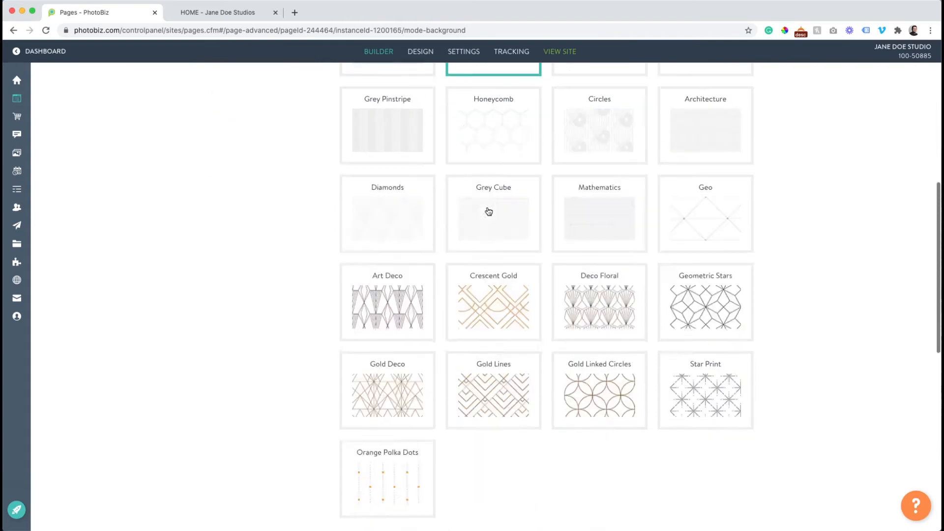
pyautogui.scroll(-5, 446, 293)
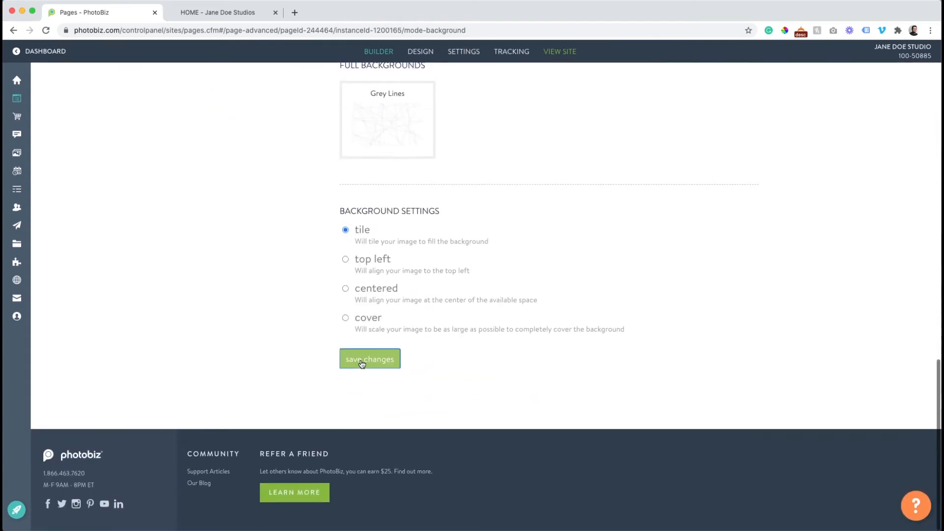
pyautogui.click(369, 358)
pyautogui.click(213, 13)
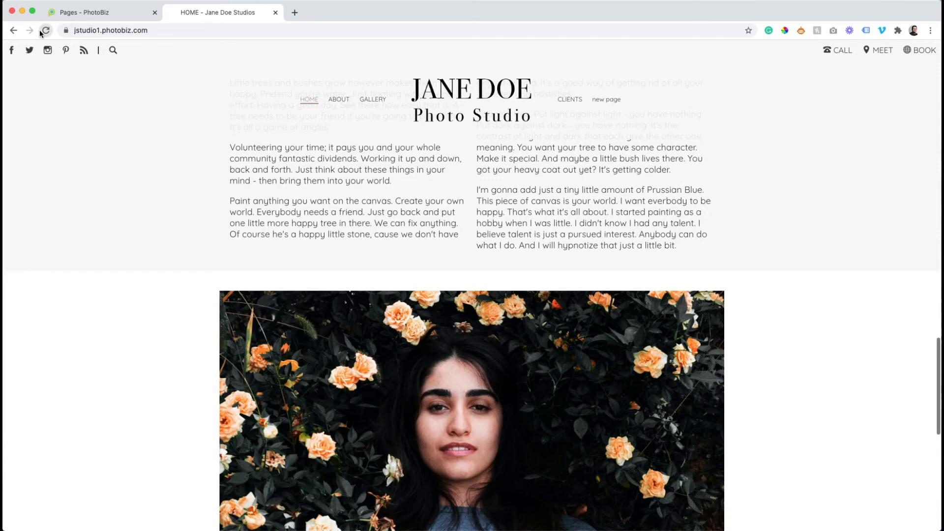
# Reload the live Home page and review the patterned background behind the contact form
pyautogui.click(45, 31)
pyautogui.scroll(-5, 217, 108)
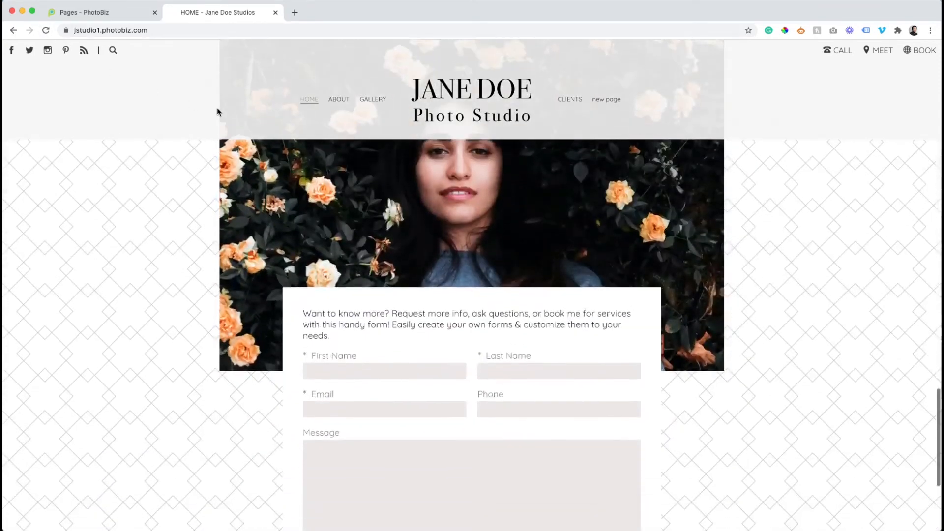
pyautogui.scroll(-2, 217, 109)
pyautogui.scroll(5, 218, 109)
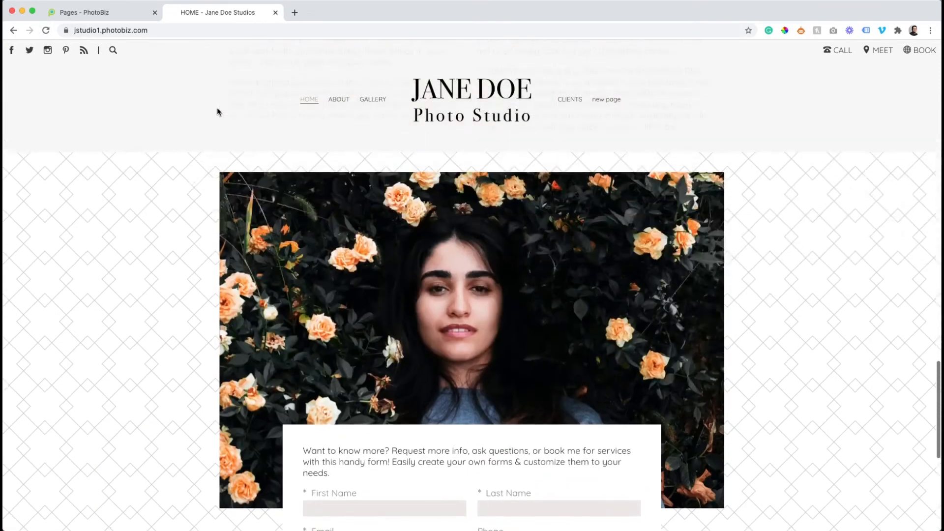
pyautogui.scroll(4, 217, 109)
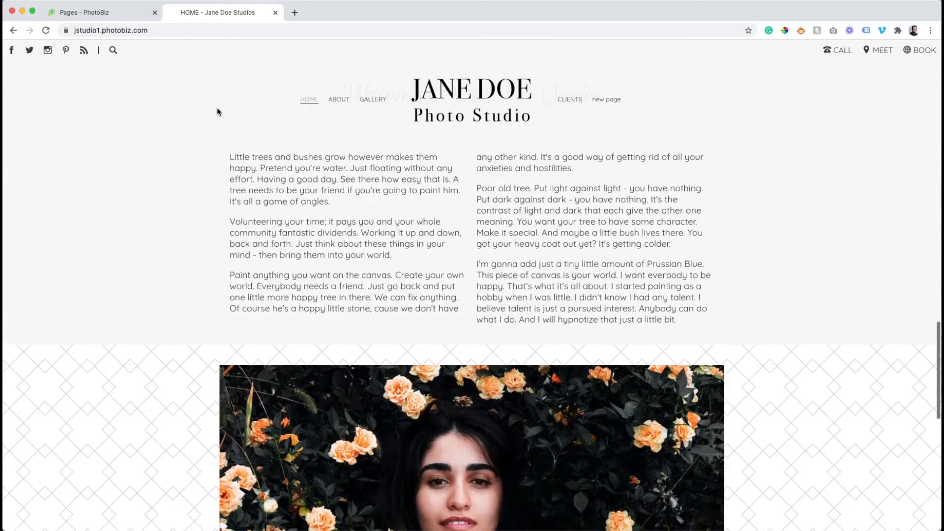
pyautogui.scroll(-8, 218, 109)
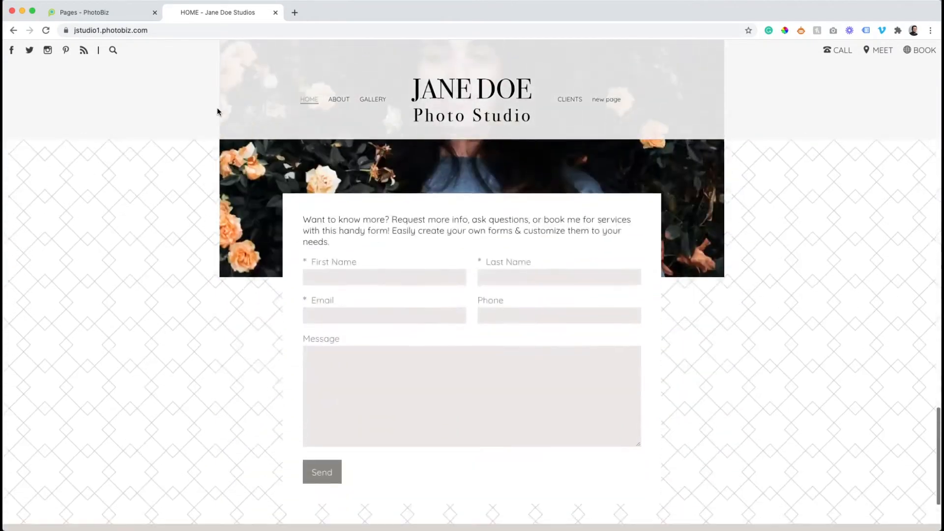
pyautogui.scroll(15, 218, 109)
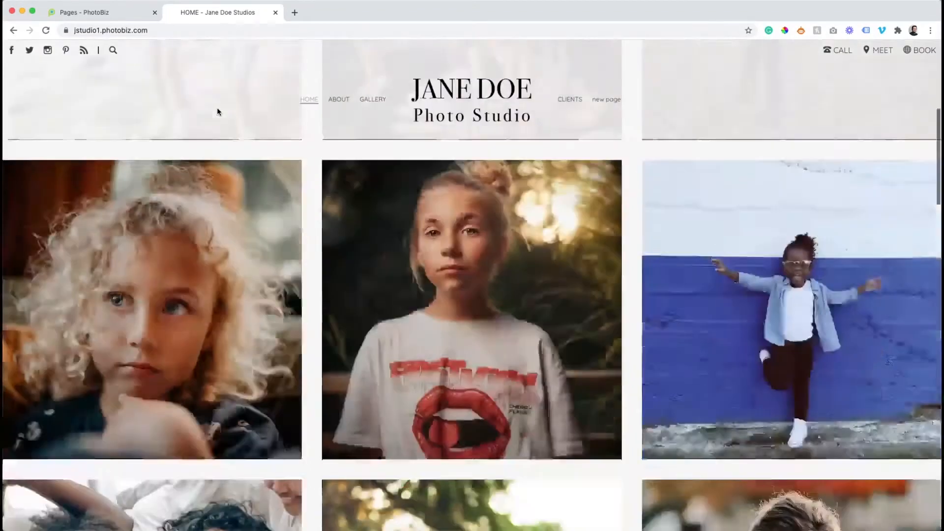
pyautogui.scroll(-5, 217, 111)
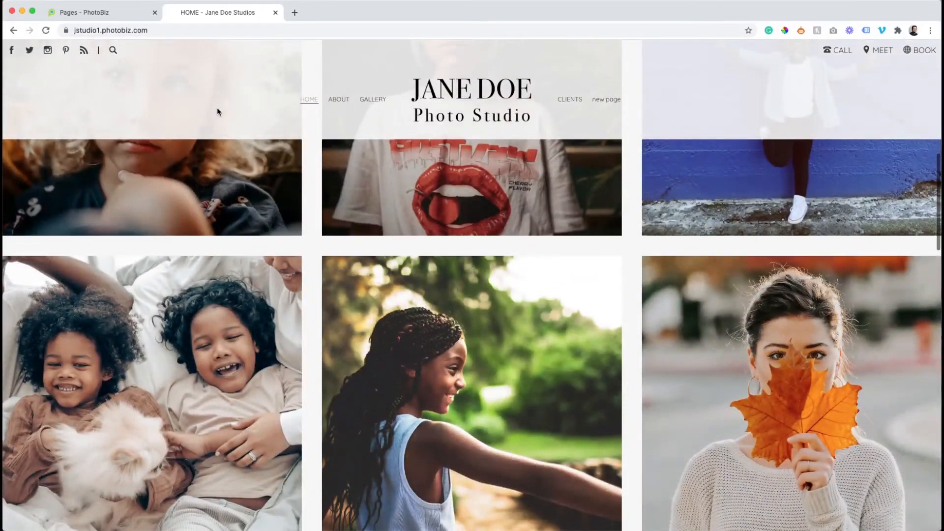
pyautogui.scroll(5, 217, 111)
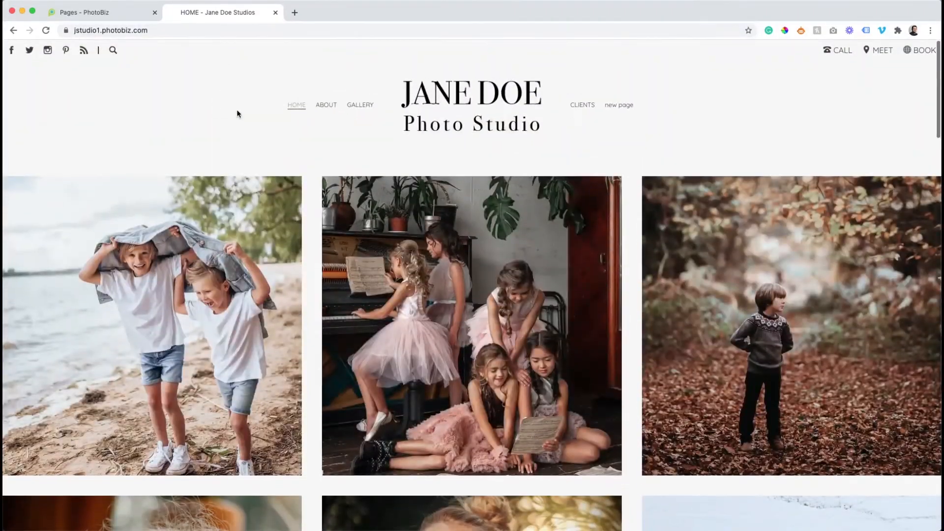
# Back in PhotoBiz, leave the form block for the Home page builder
pyautogui.click(107, 12)
pyautogui.scroll(3, 230, 137)
pyautogui.click(231, 136)
pyautogui.scroll(15, 236, 126)
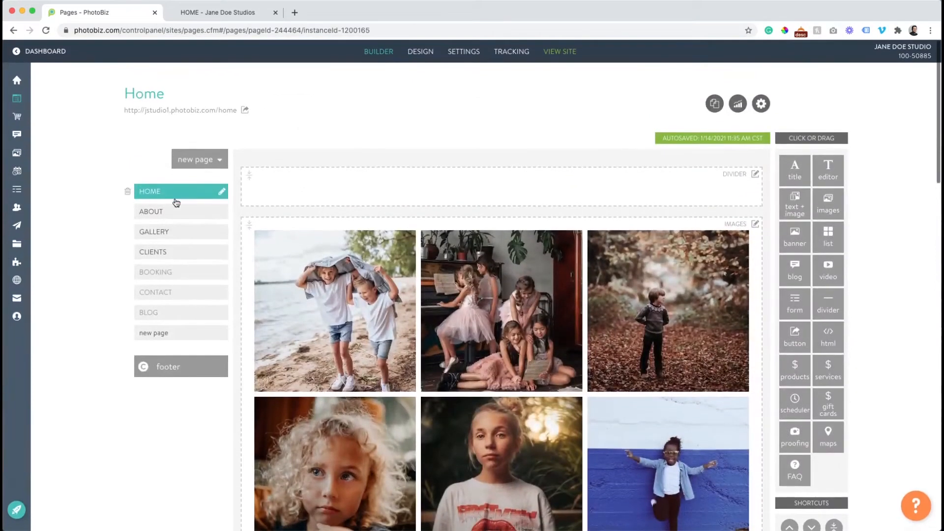
# Open the About page's Text + Image block titled 'About My Story' for editing
pyautogui.click(170, 208)
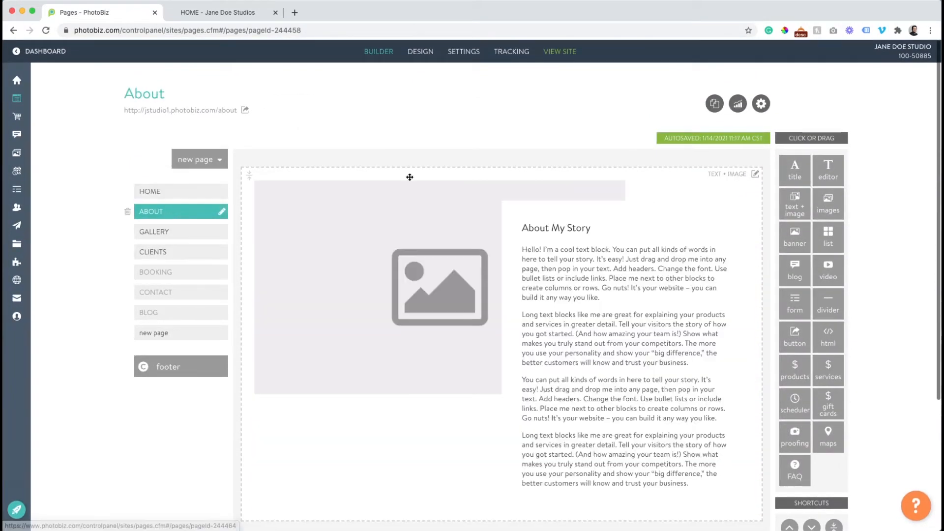
pyautogui.scroll(-2, 490, 281)
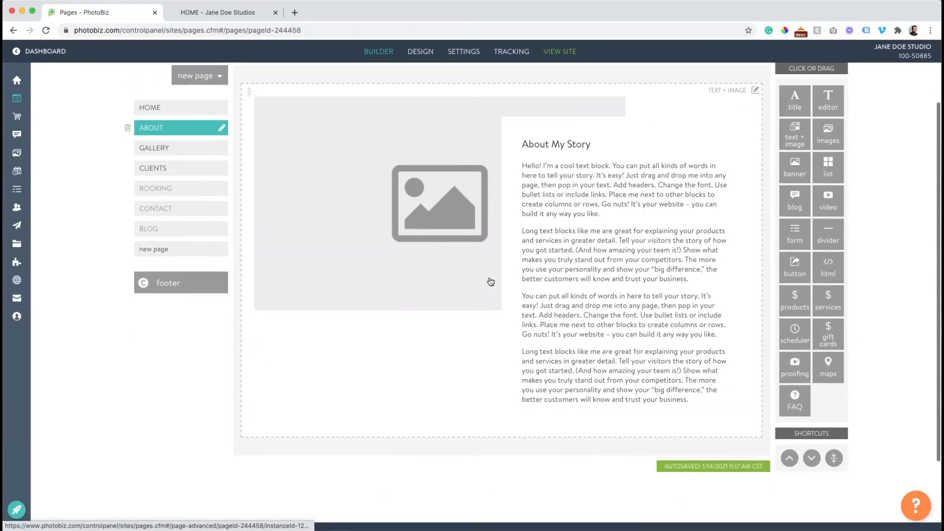
pyautogui.click(422, 183)
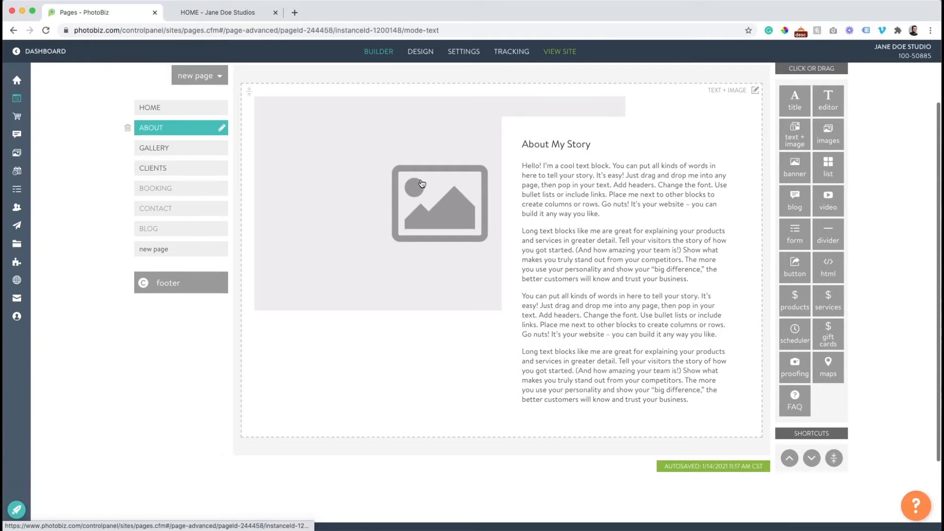
pyautogui.scroll(-1, 484, 242)
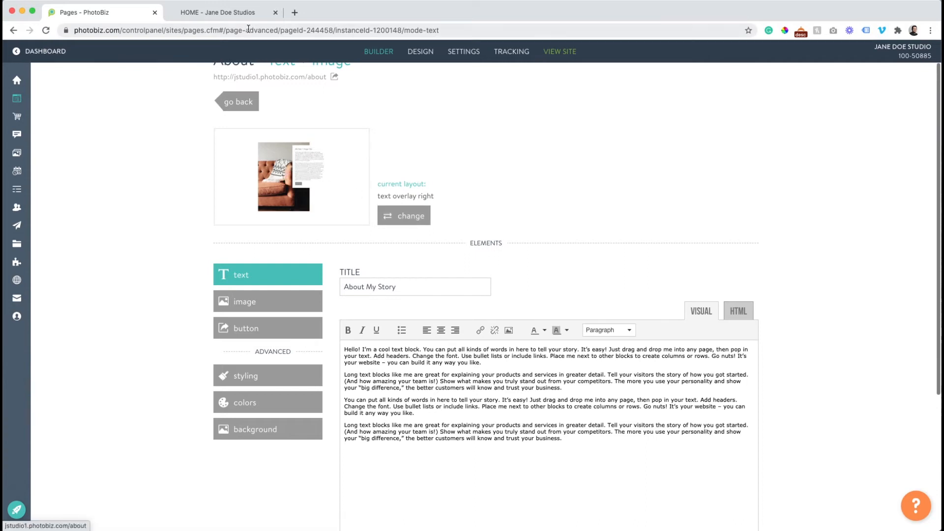
# Check the live About page, then return to the site builder
pyautogui.click(238, 14)
pyautogui.click(326, 105)
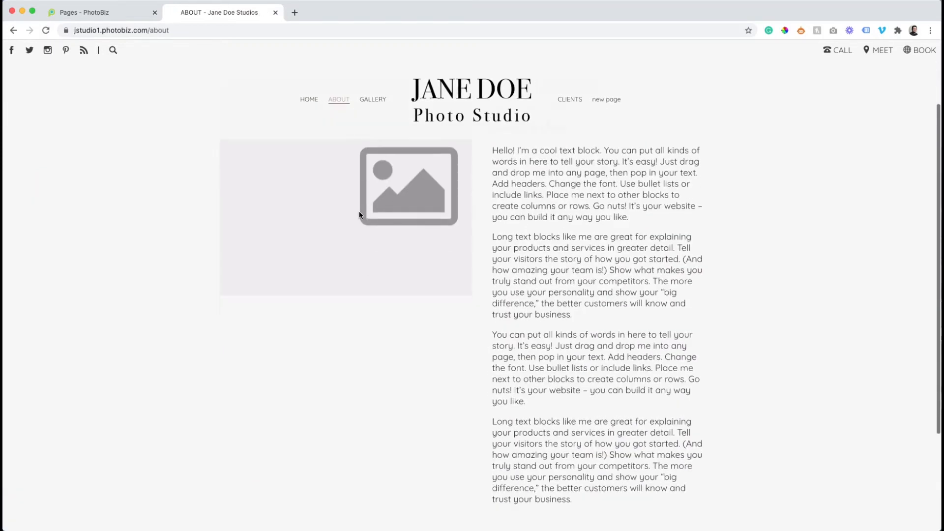
pyautogui.scroll(-10, 359, 215)
pyautogui.scroll(15, 599, 209)
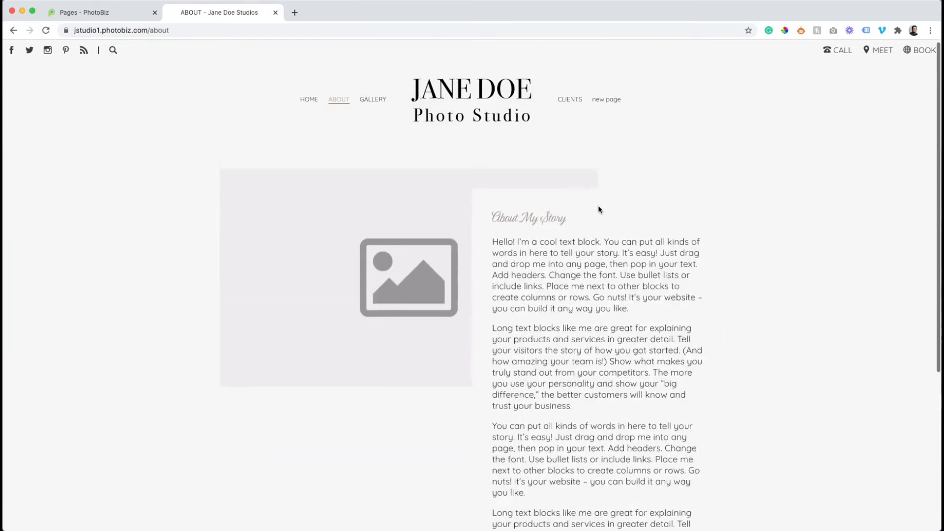
pyautogui.click(99, 12)
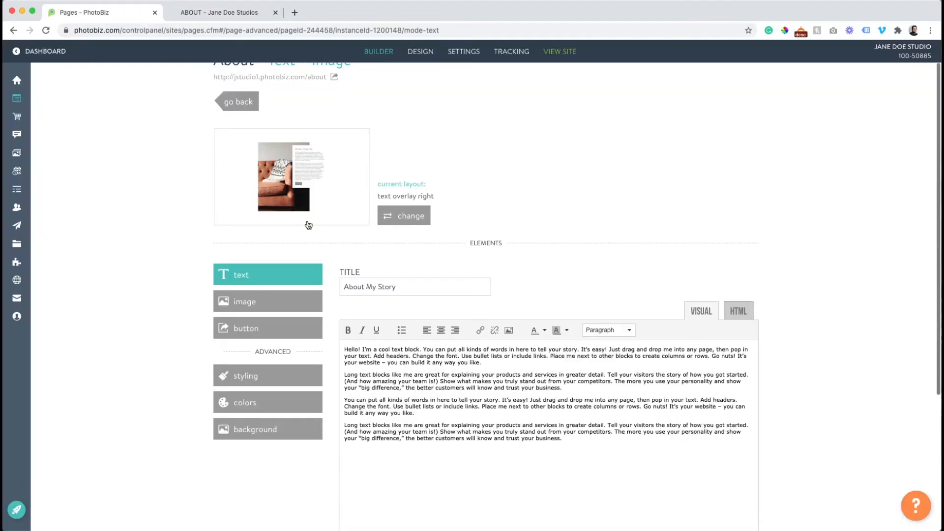
# Browse all Text + Image layout cards, keeping text overlay right as the current layout
pyautogui.click(396, 218)
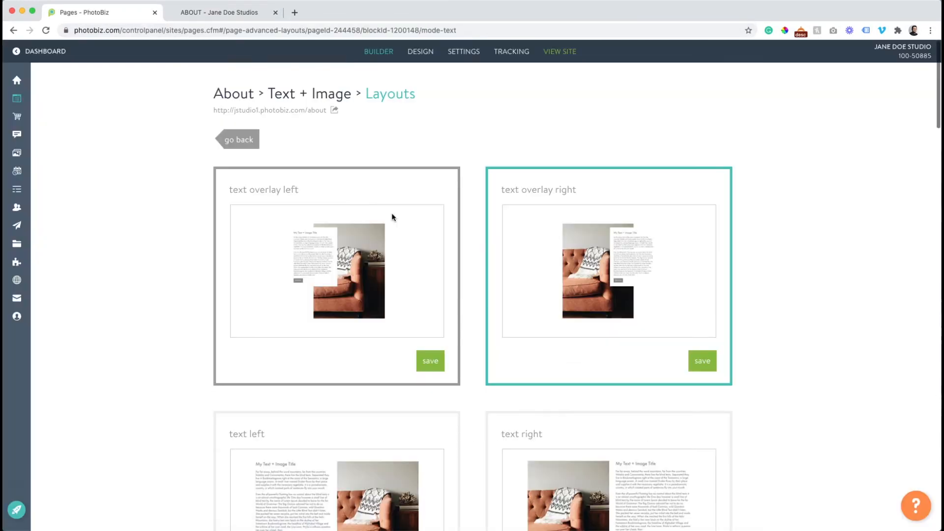
pyautogui.scroll(-4, 393, 217)
pyautogui.scroll(-4, 392, 216)
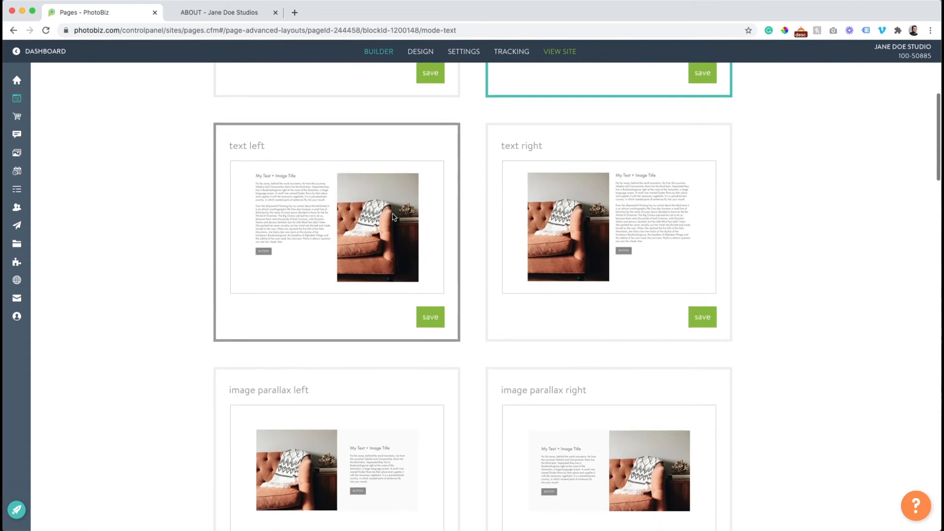
pyautogui.scroll(-4, 508, 232)
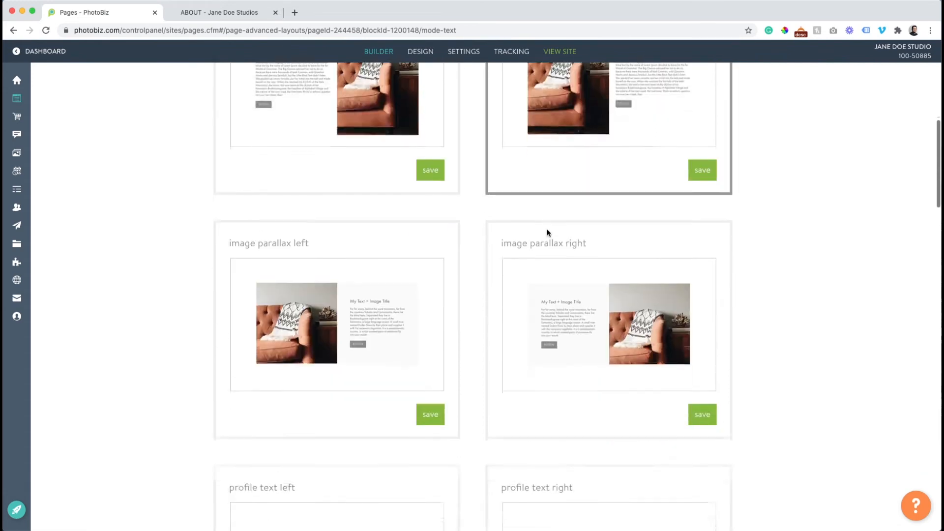
pyautogui.scroll(-4, 407, 219)
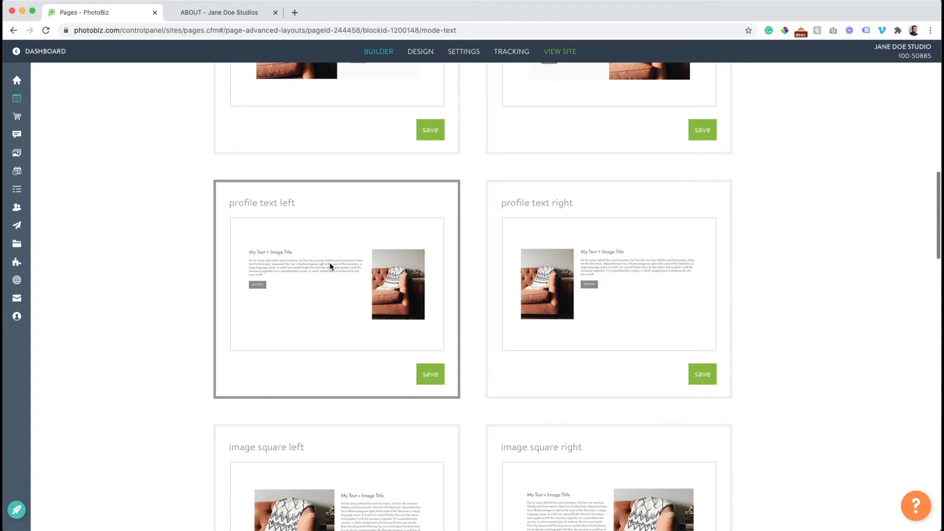
pyautogui.scroll(-7, 338, 260)
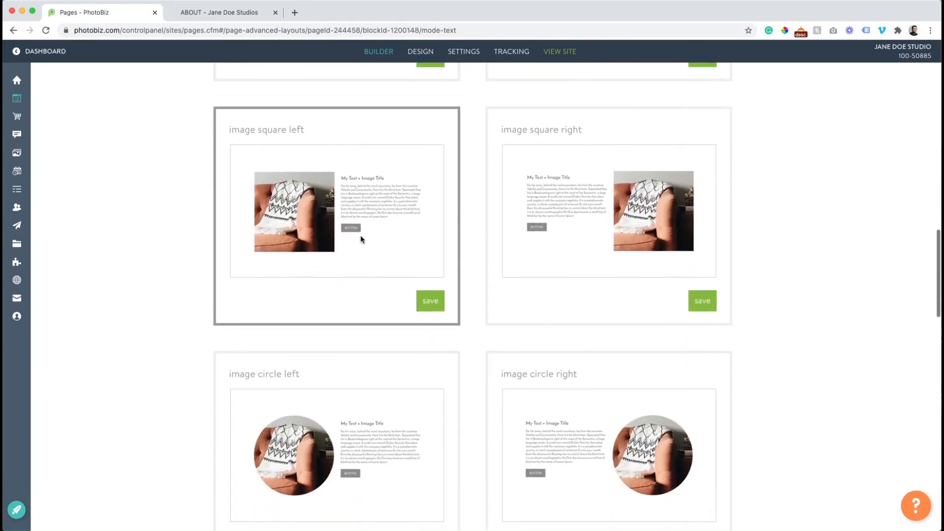
pyautogui.scroll(-9, 364, 234)
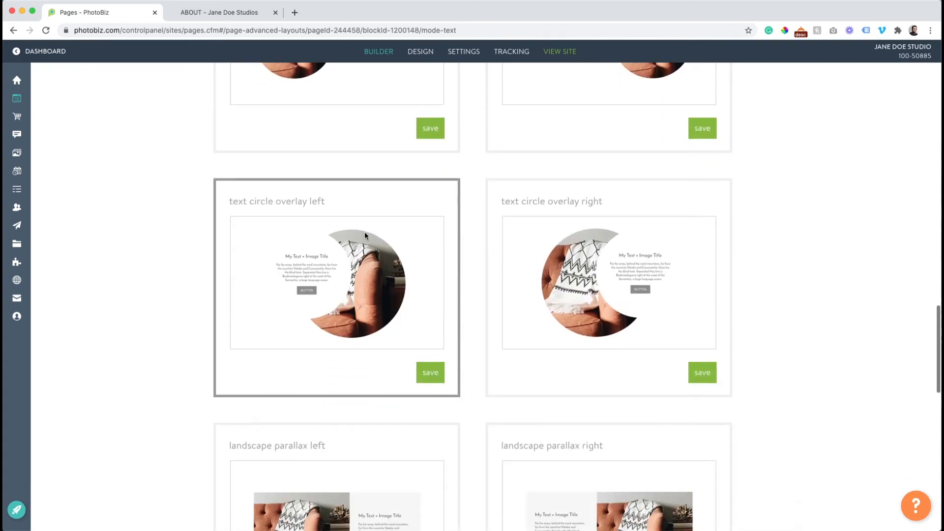
pyautogui.scroll(-5, 364, 232)
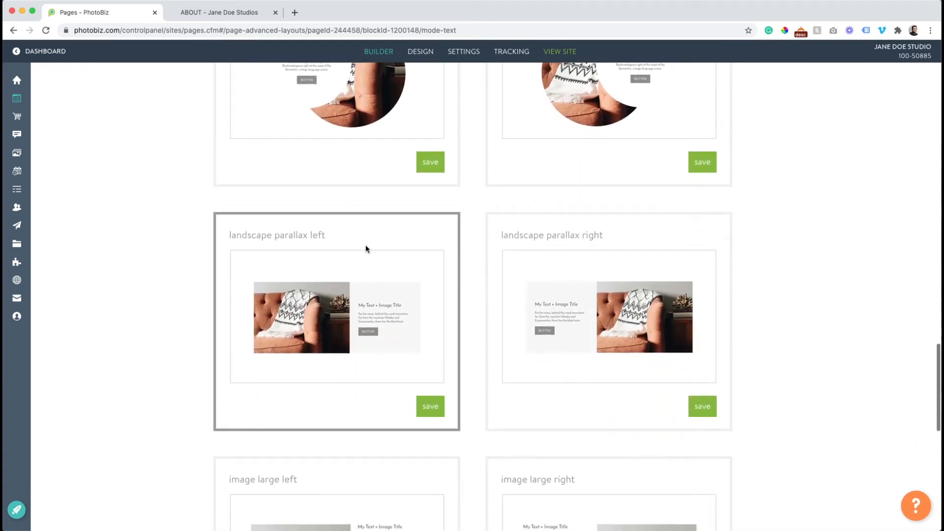
pyautogui.scroll(-6, 364, 253)
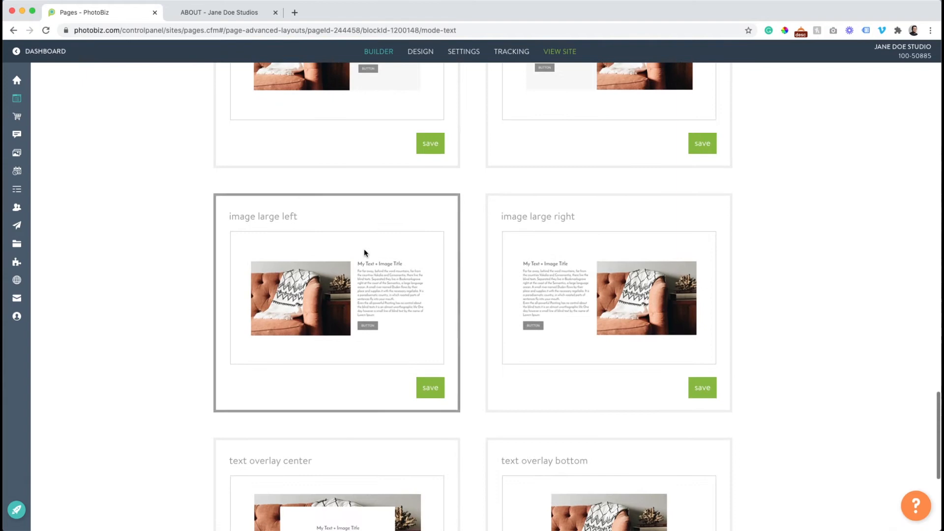
pyautogui.scroll(-3, 364, 253)
pyautogui.scroll(-3, 393, 213)
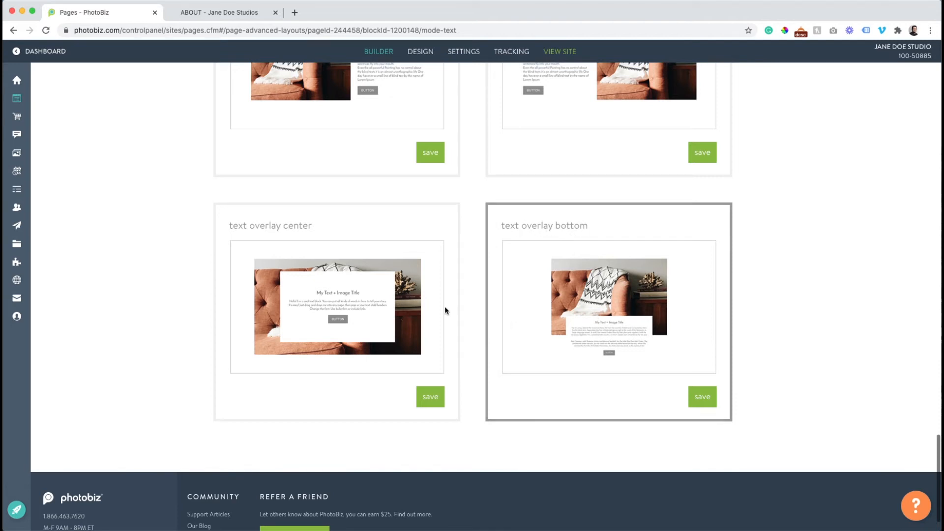
pyautogui.scroll(20, 352, 281)
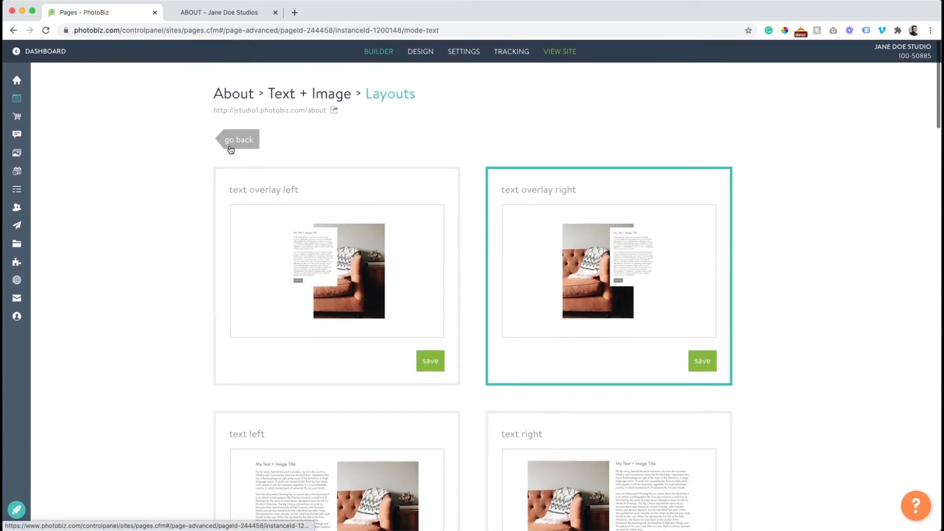
# Replace the block's image with the clipboard portrait of a woman before red foliage
pyautogui.click(237, 142)
pyautogui.click(268, 333)
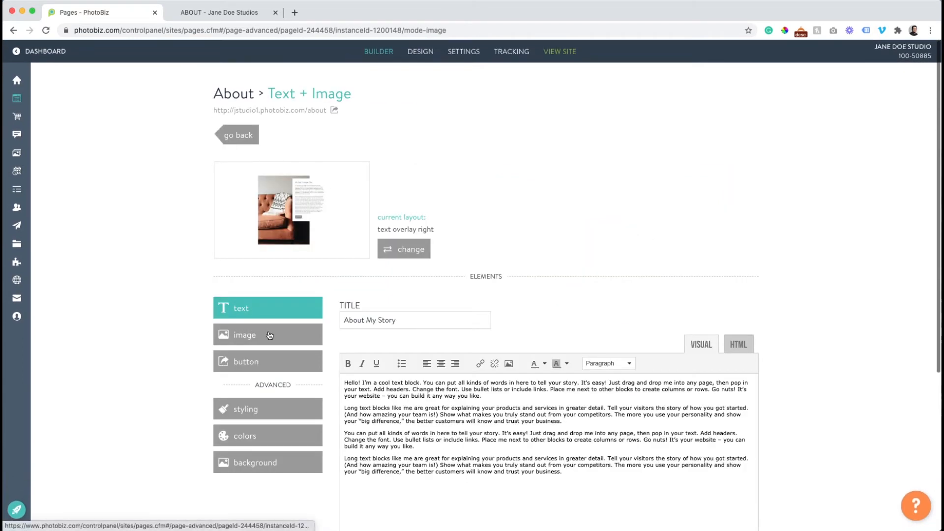
pyautogui.scroll(-3, 492, 290)
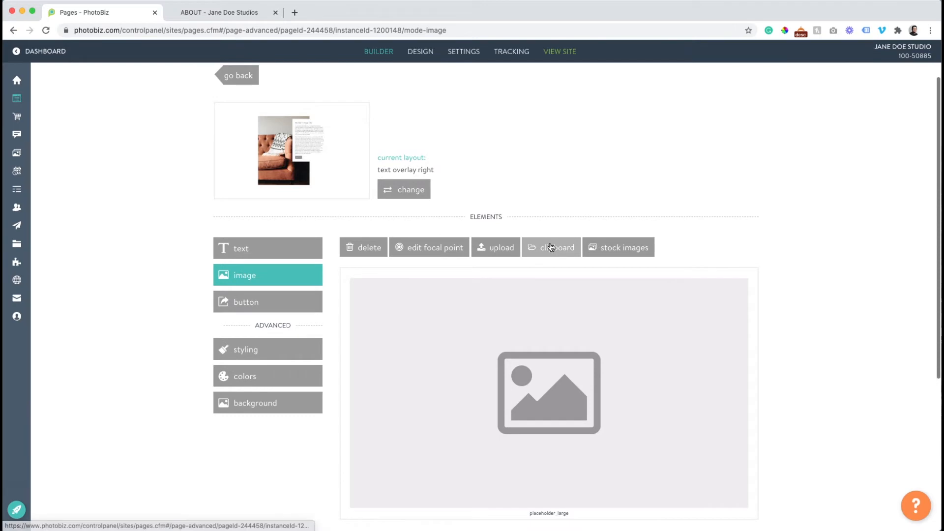
pyautogui.click(550, 245)
pyautogui.scroll(-3, 449, 250)
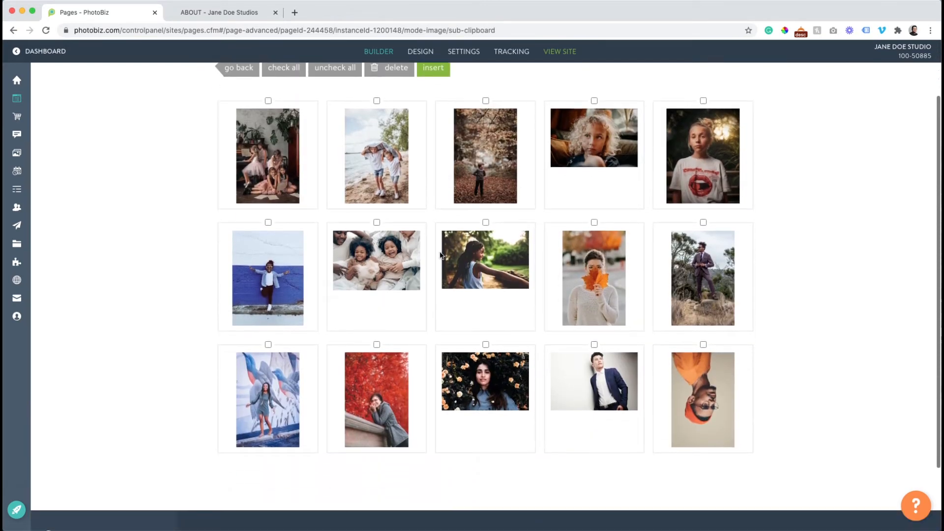
pyautogui.scroll(3, 361, 339)
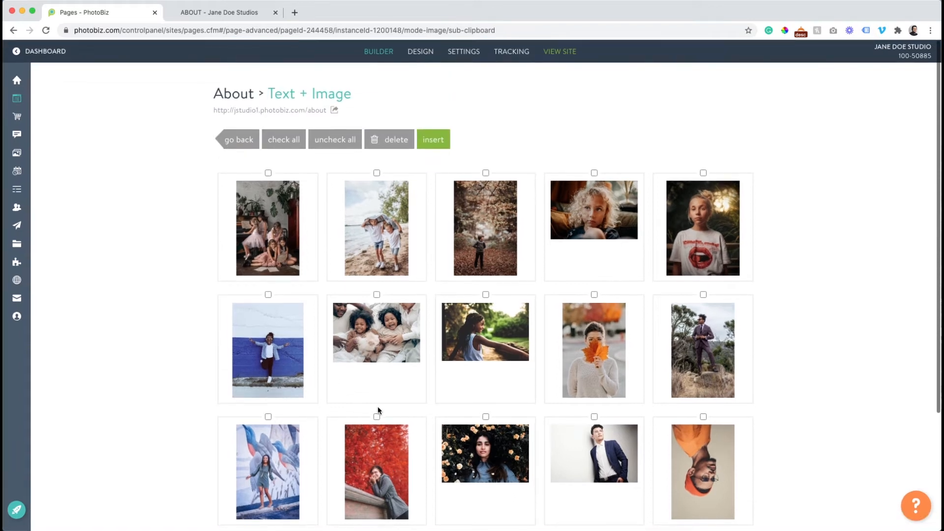
pyautogui.click(434, 139)
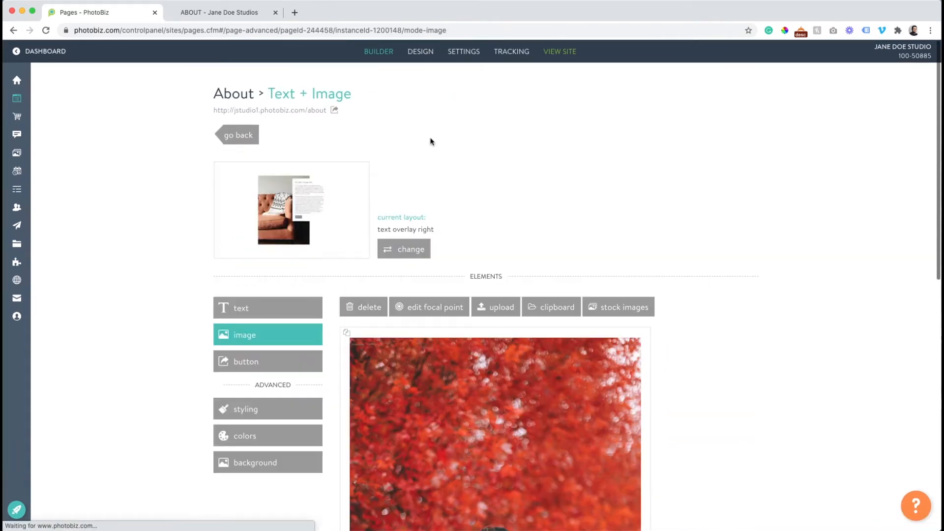
pyautogui.click(245, 140)
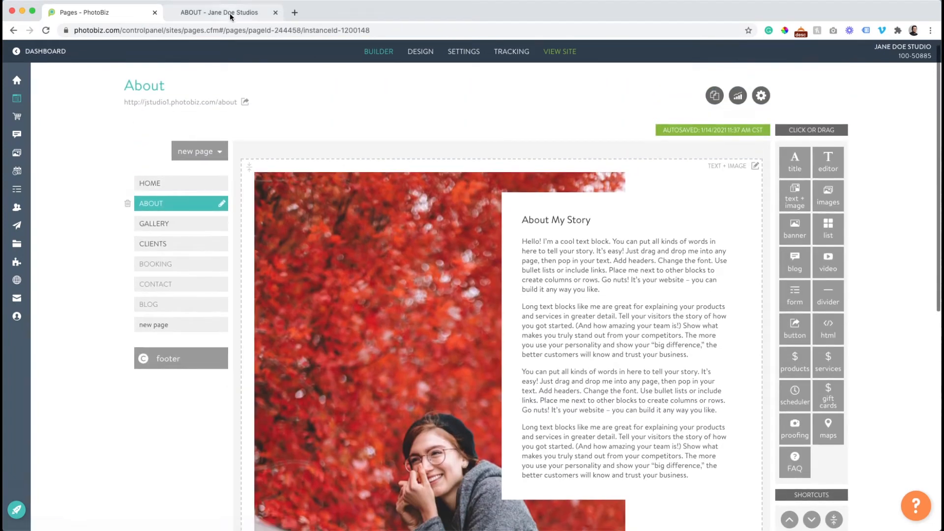
# Check the red-foliage portrait on the live About page, then reopen the block's text editor
pyautogui.click(201, 12)
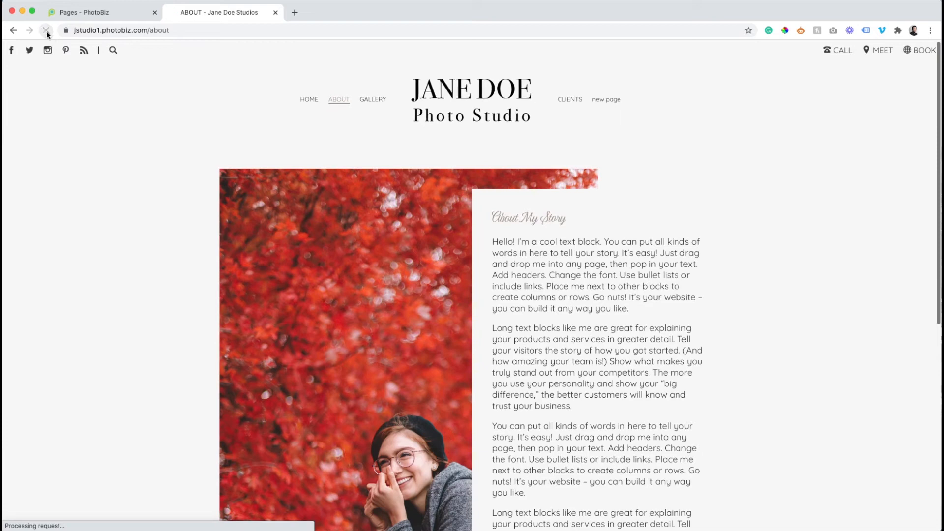
pyautogui.scroll(-5, 290, 144)
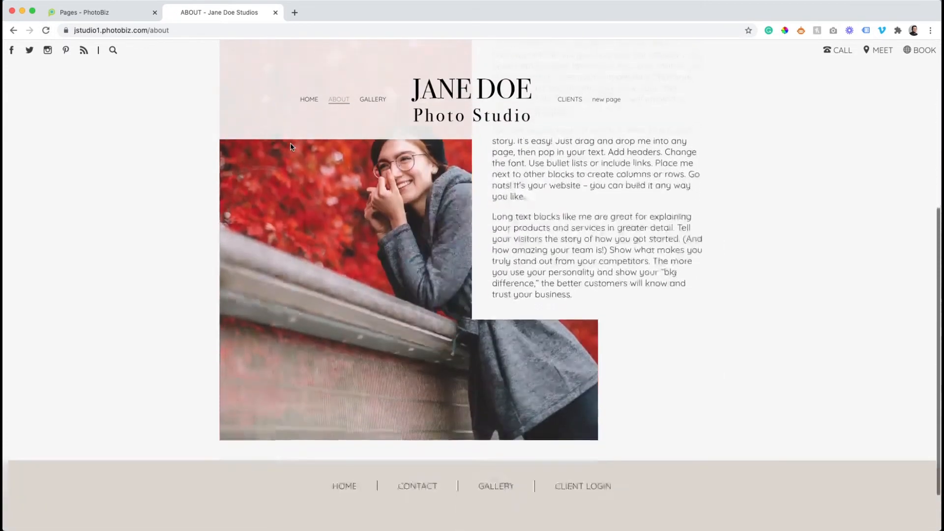
pyautogui.scroll(10, 291, 147)
pyautogui.scroll(-5, 291, 147)
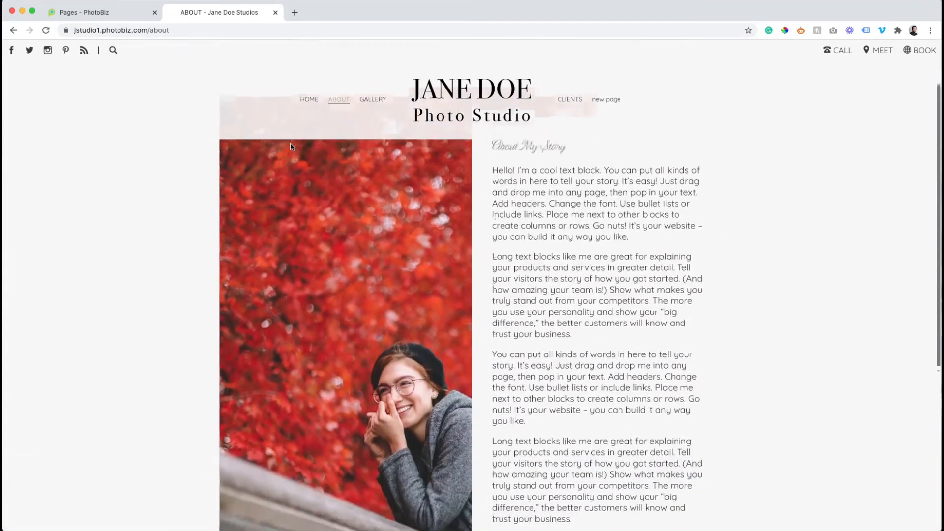
pyautogui.click(118, 13)
pyautogui.click(553, 252)
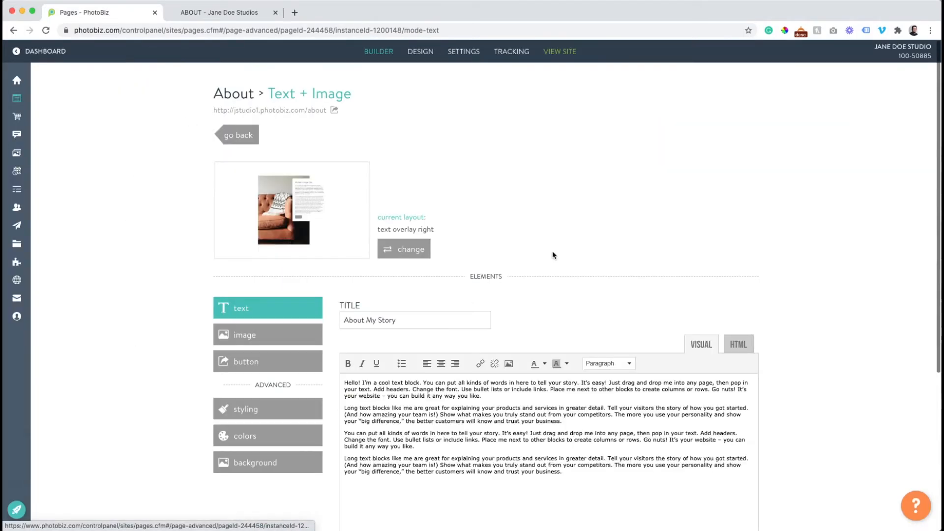
# Label the block's button 'Book Today', link it to the BOOKING page, and save
pyautogui.click(262, 360)
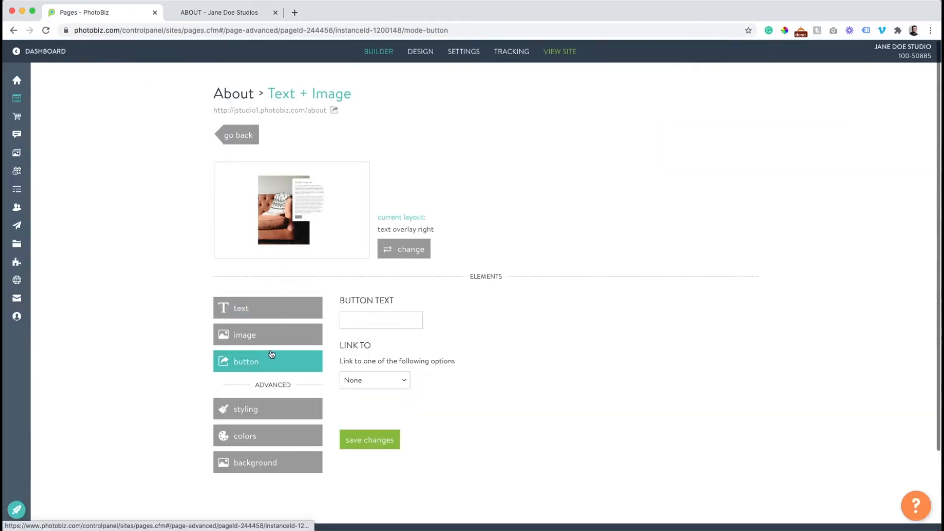
pyautogui.click(365, 326)
pyautogui.write('B')
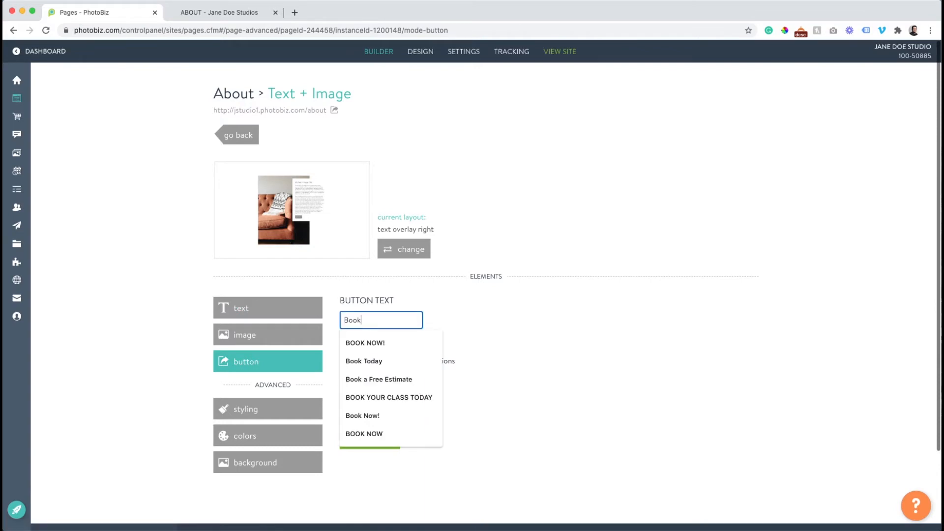
pyautogui.write('ook')
pyautogui.click(371, 356)
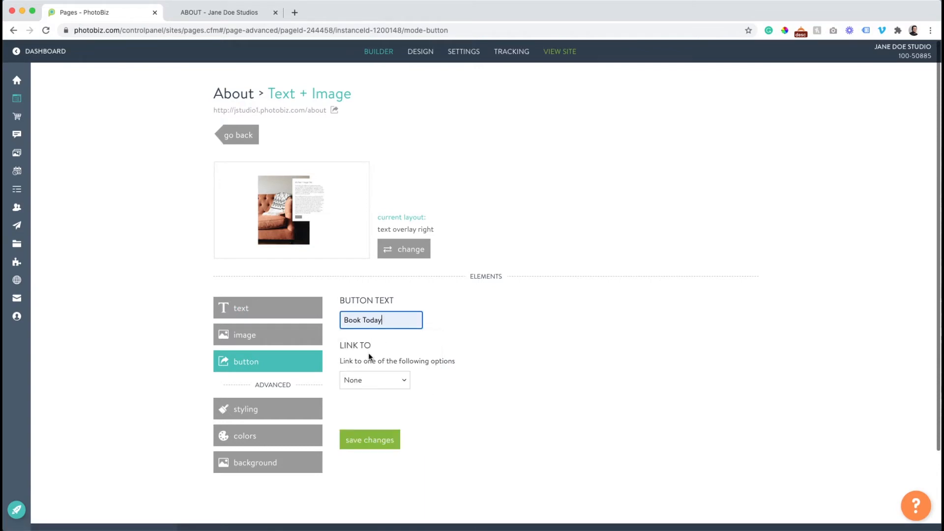
pyautogui.click(371, 380)
pyautogui.click(370, 398)
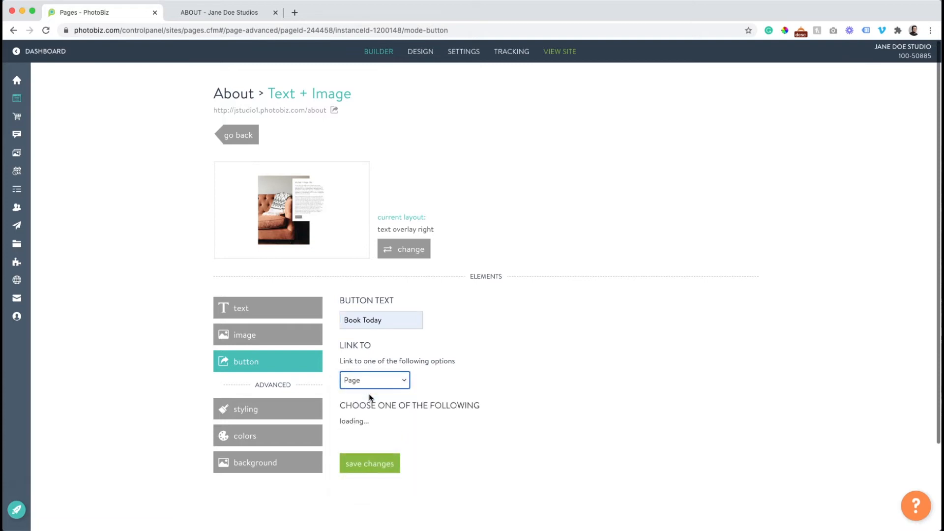
pyautogui.click(377, 424)
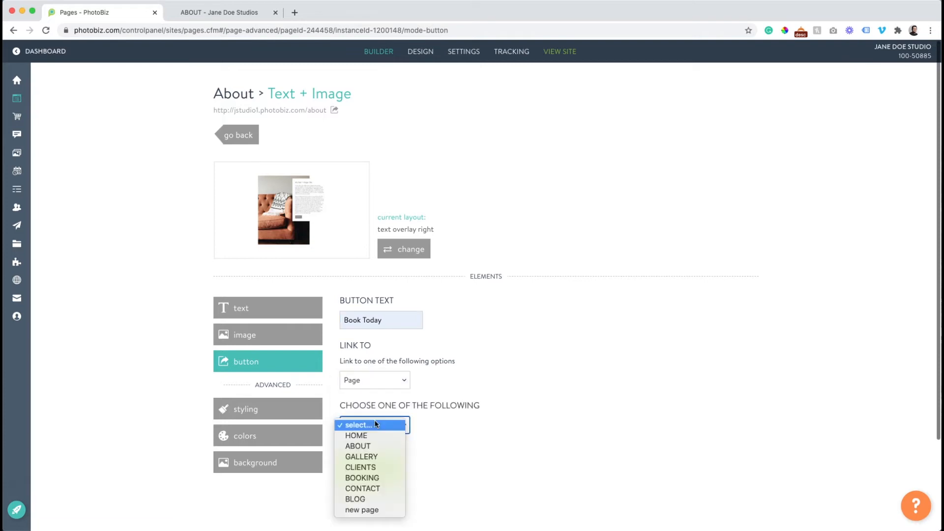
pyautogui.click(381, 475)
pyautogui.click(376, 467)
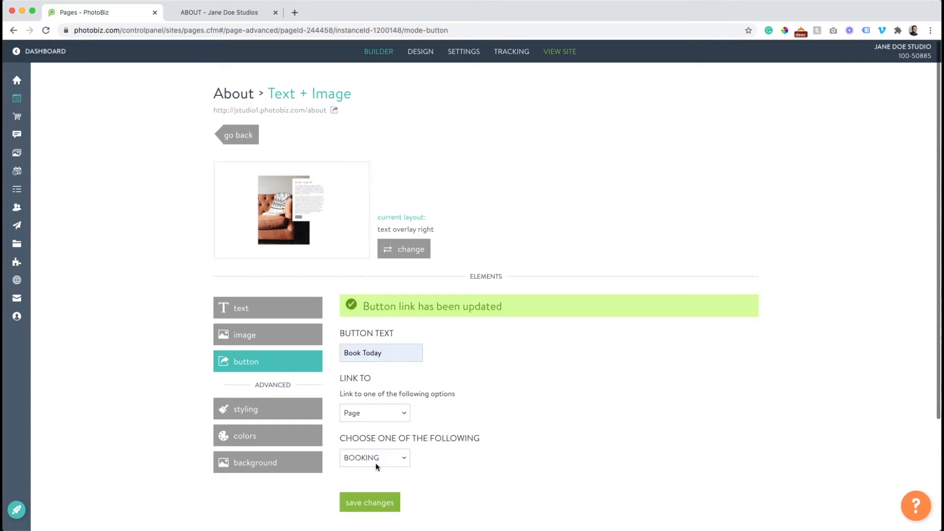
pyautogui.click(222, 15)
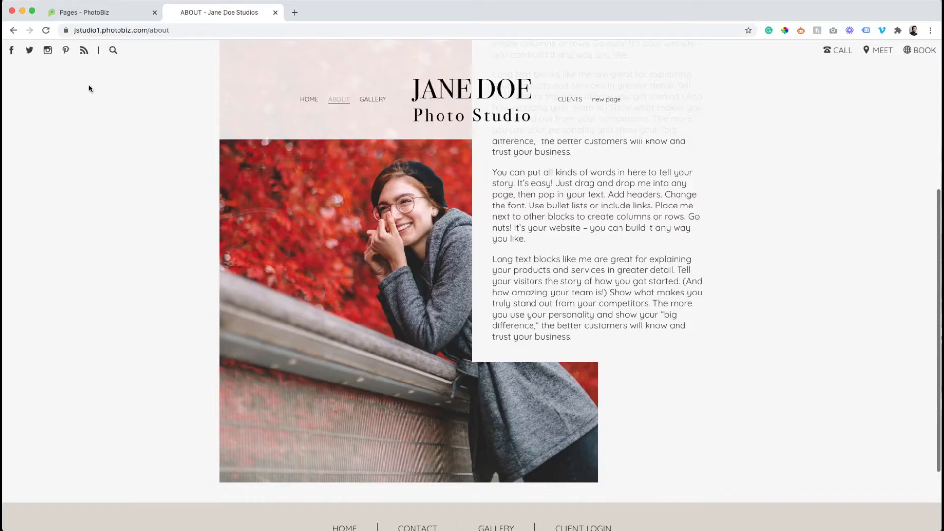
# Reload the live About page, confirm Book Today opens the BOOKING page, then return
pyautogui.click(45, 31)
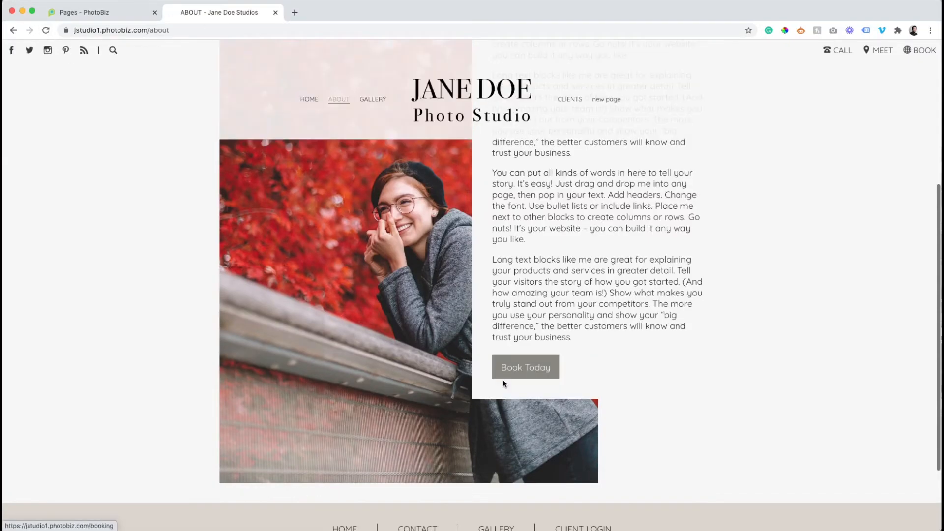
pyautogui.scroll(4, 521, 378)
pyautogui.scroll(-4, 521, 378)
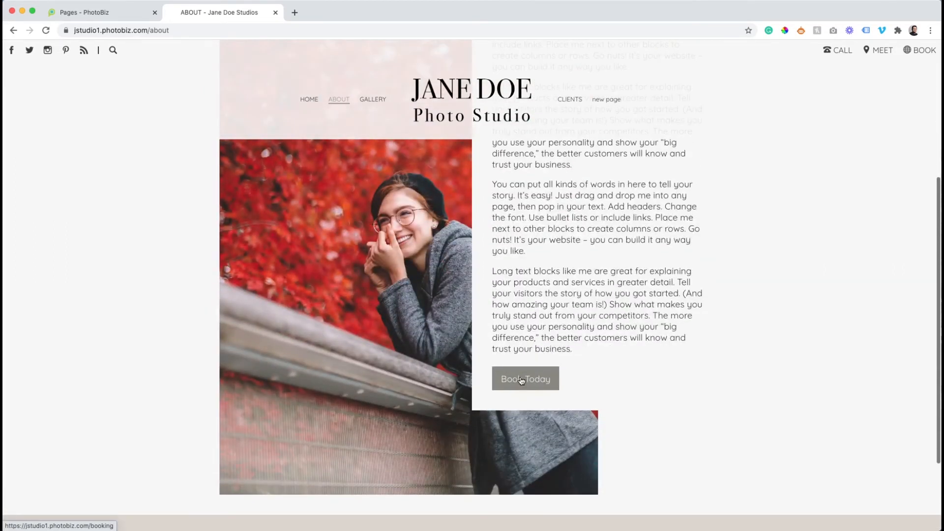
pyautogui.click(521, 380)
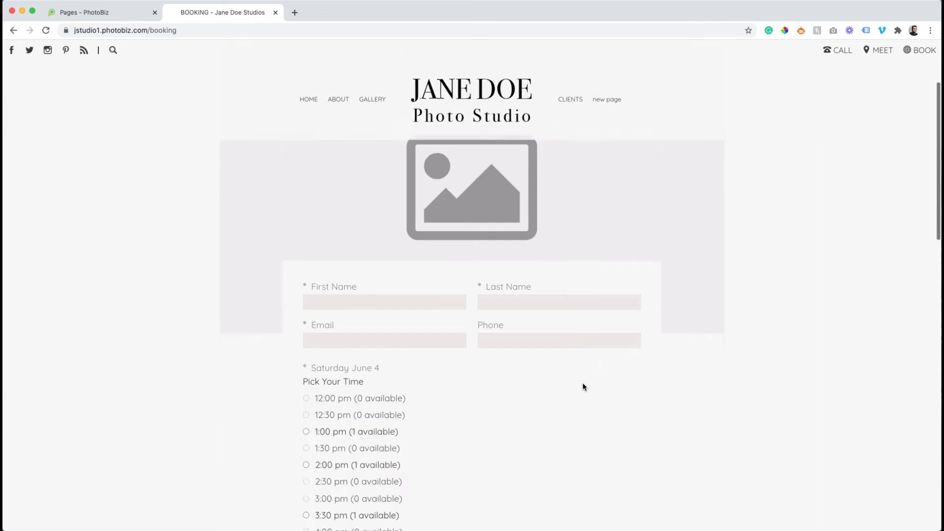
pyautogui.scroll(-5, 584, 387)
pyautogui.scroll(7, 584, 387)
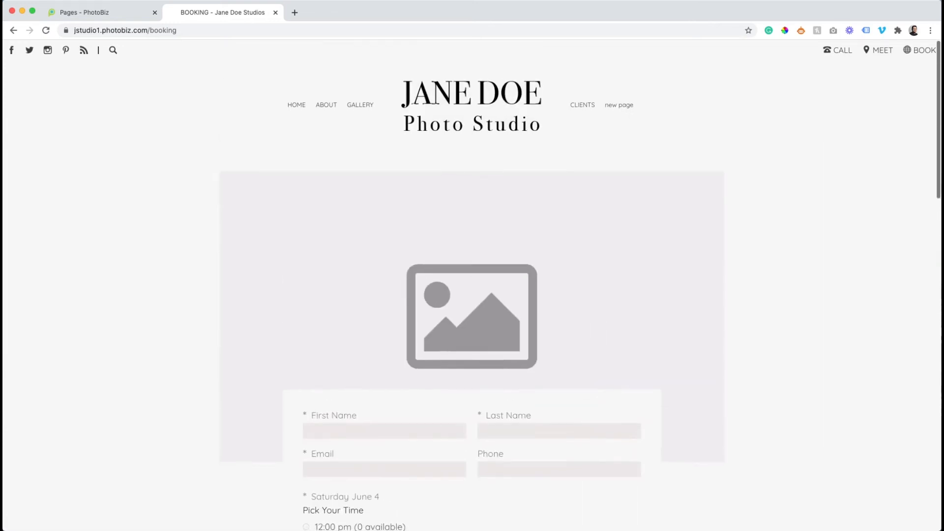
pyautogui.click(14, 31)
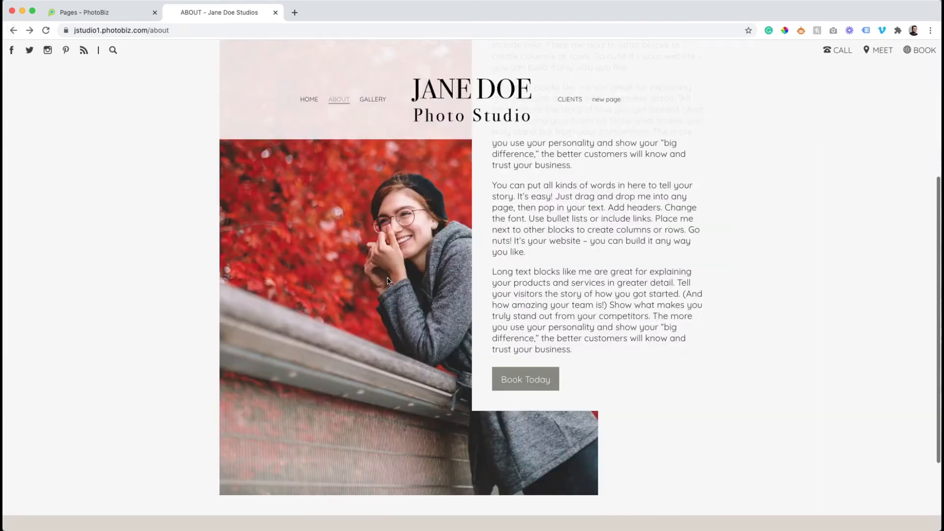
pyautogui.scroll(-3, 374, 258)
pyautogui.scroll(8, 369, 253)
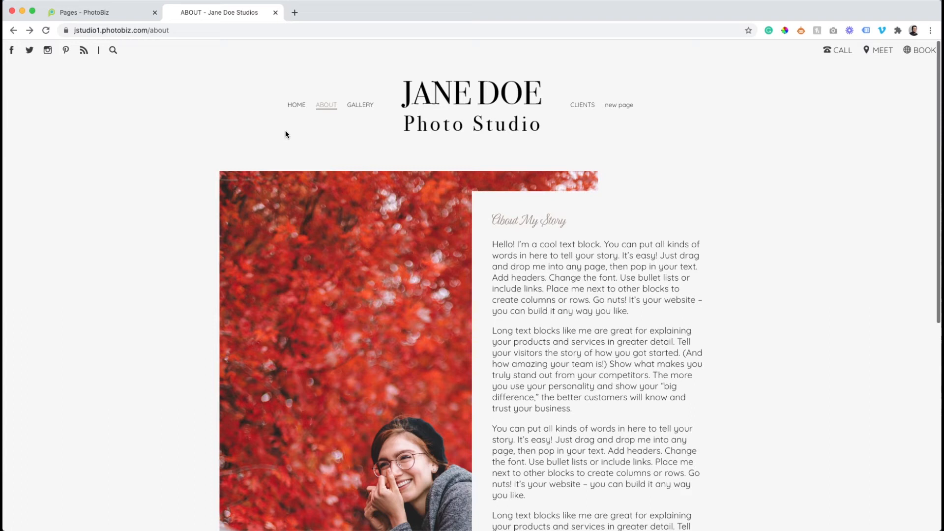
# Review the live Gallery's placeholder grid, loading more images, then return to PhotoBiz
pyautogui.click(369, 107)
pyautogui.scroll(-10, 359, 149)
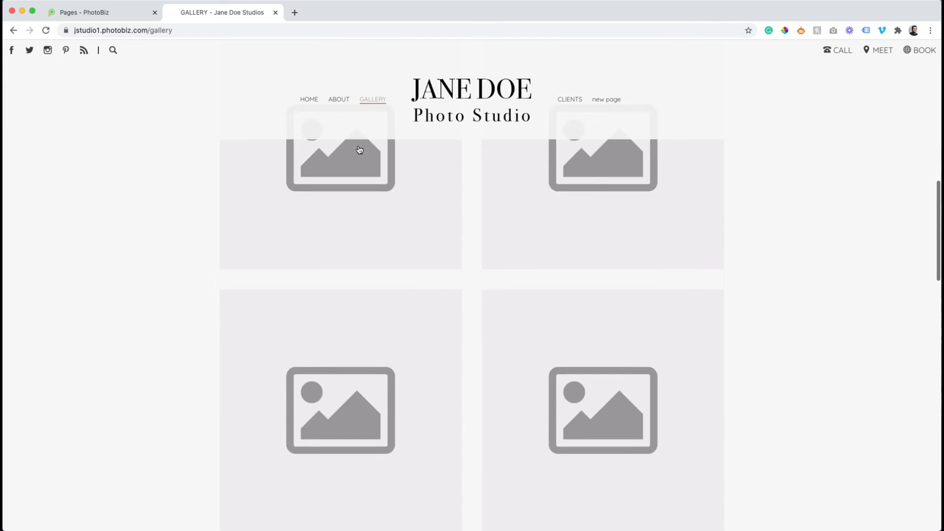
pyautogui.scroll(-6, 359, 150)
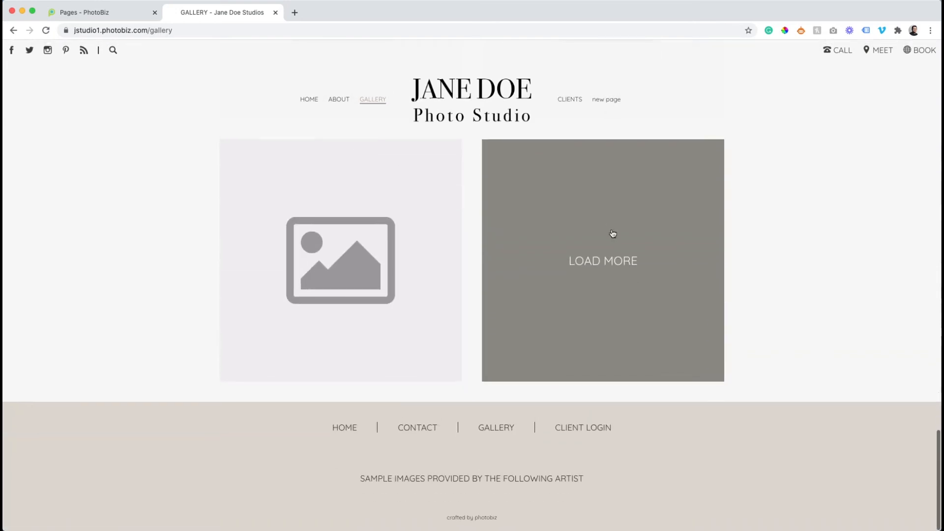
pyautogui.click(613, 234)
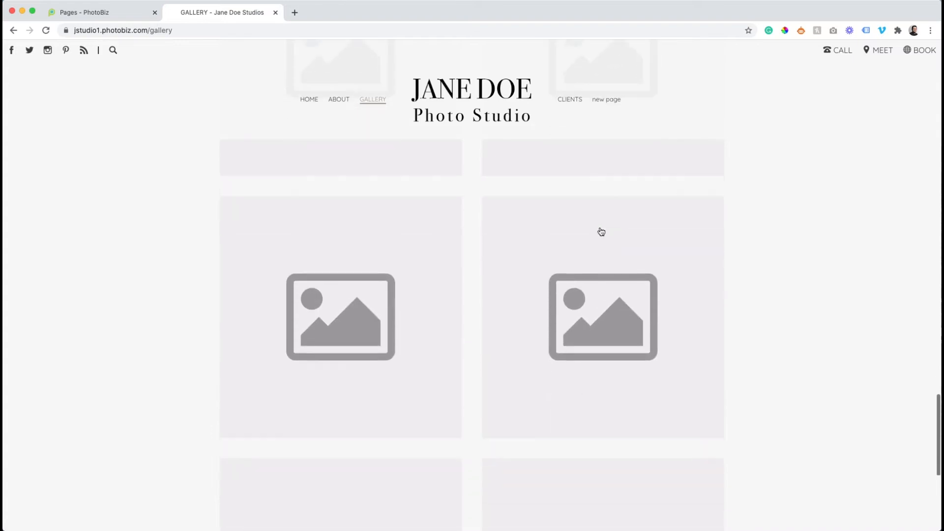
pyautogui.scroll(20, 601, 231)
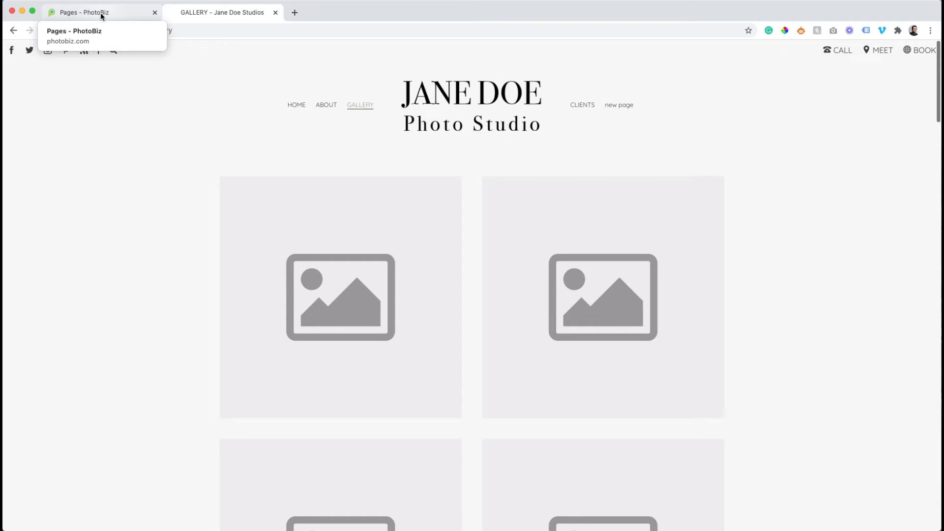
pyautogui.click(102, 15)
# Leave the About button settings and open the Gallery page's image block settings
pyautogui.click(244, 144)
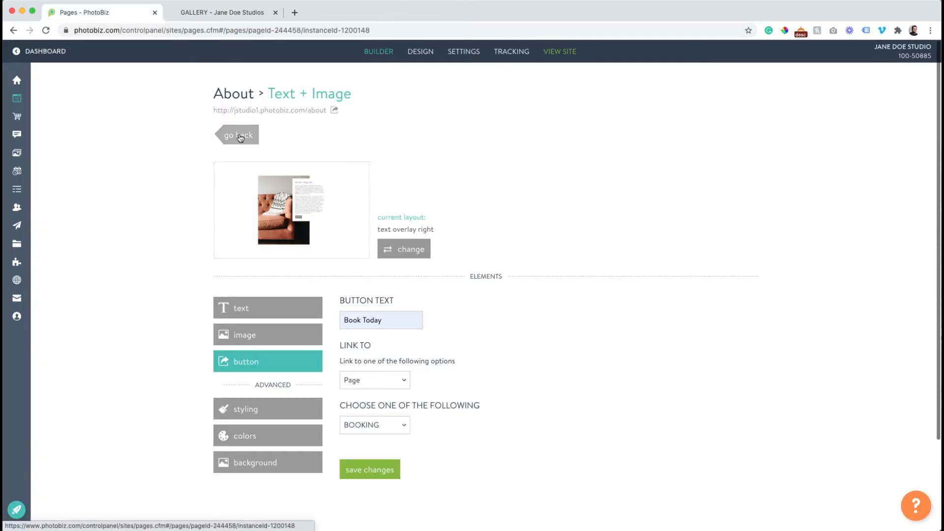
pyautogui.click(169, 136)
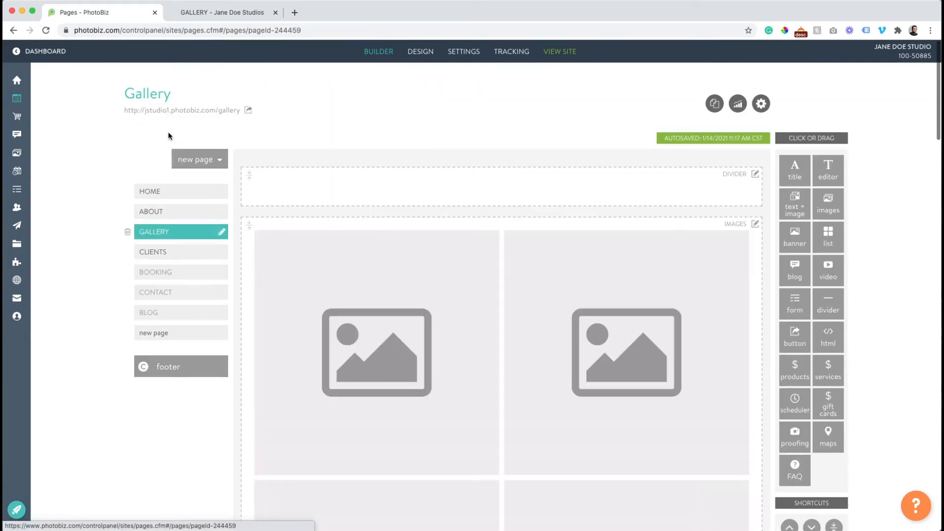
pyautogui.click(420, 287)
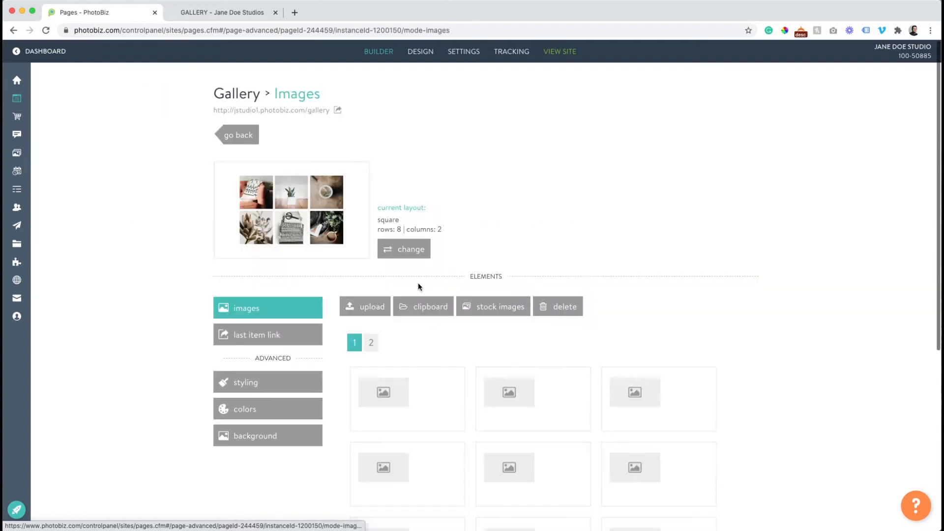
pyautogui.scroll(-3, 420, 287)
# Delete all placeholder images from the gallery block in two marquee selections
pyautogui.moveTo(758, 248); pyautogui.dragTo(422, 489)
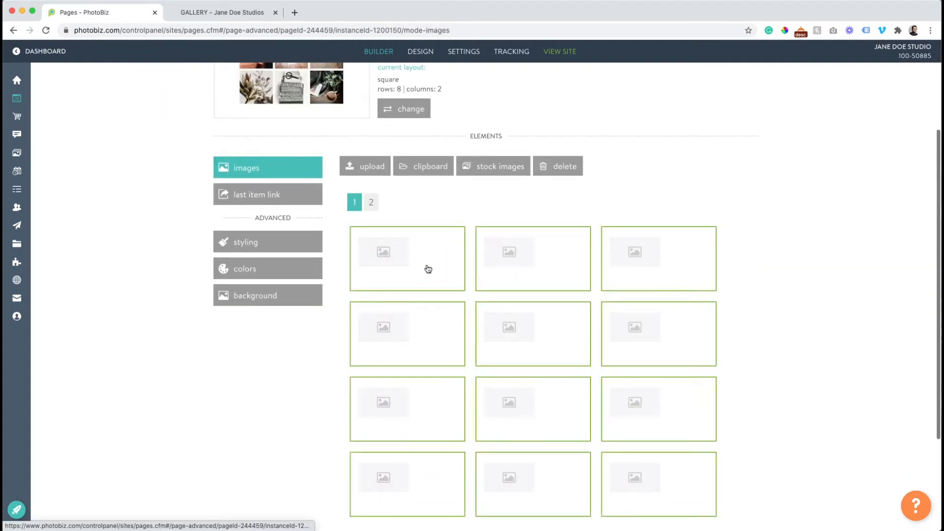
pyautogui.click(550, 171)
pyautogui.click(438, 182)
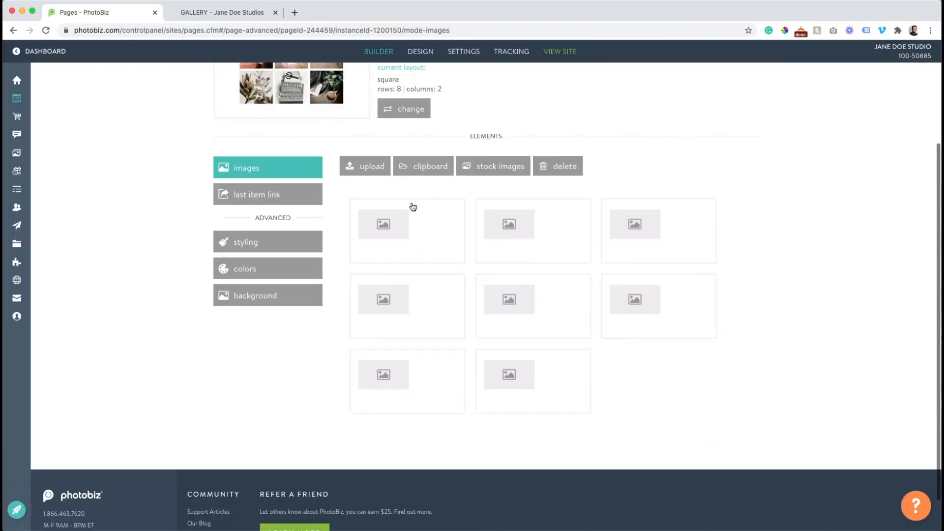
pyautogui.moveTo(797, 228); pyautogui.dragTo(398, 251)
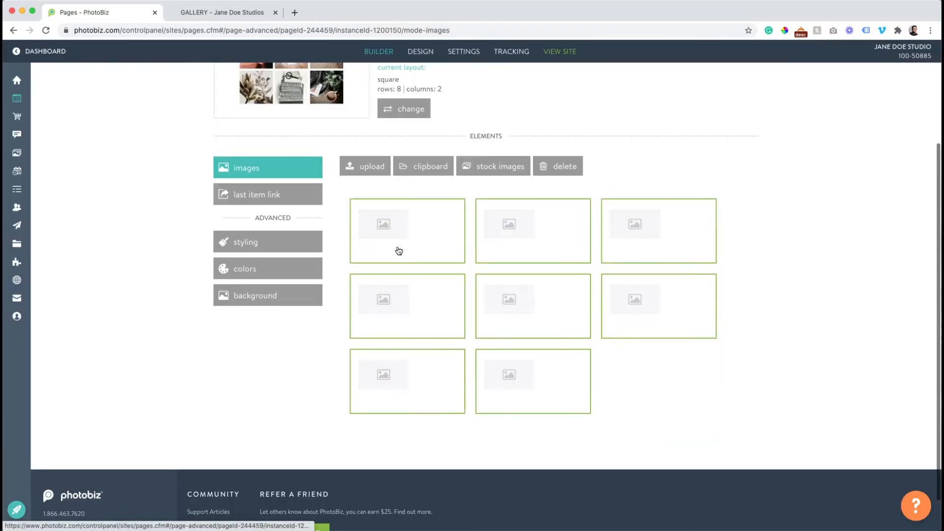
pyautogui.click(546, 167)
pyautogui.click(458, 180)
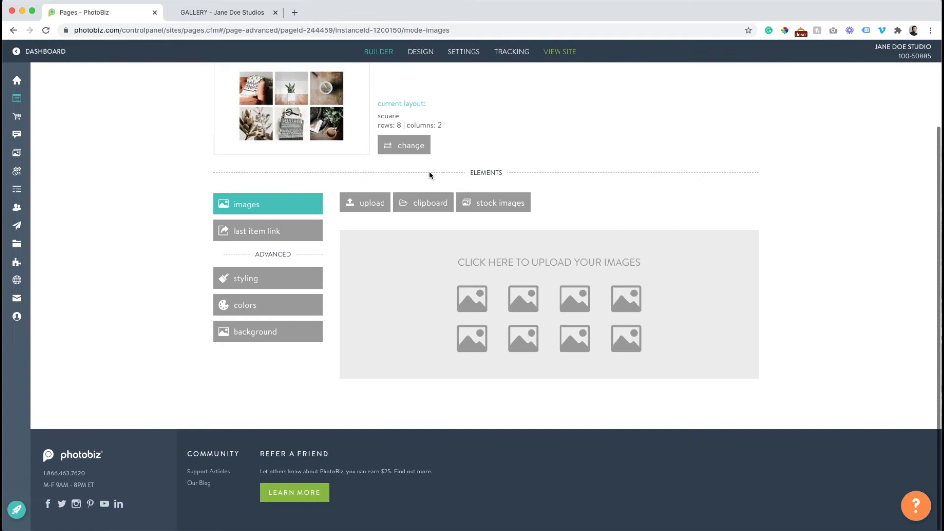
# Insert all 15 clipboard photos into the gallery and return to the page builder
pyautogui.click(431, 206)
pyautogui.moveTo(816, 244); pyautogui.dragTo(212, 370)
pyautogui.scroll(3, 212, 370)
pyautogui.click(422, 142)
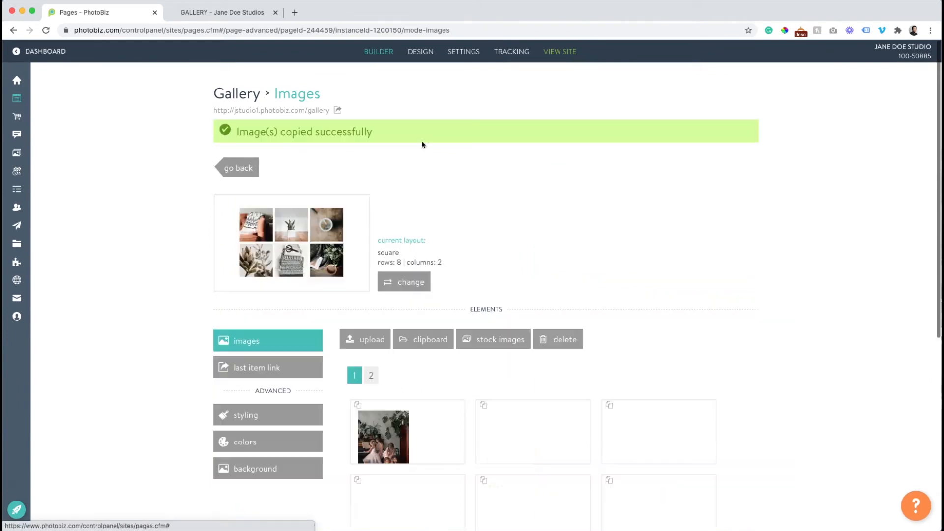
pyautogui.scroll(-2, 348, 220)
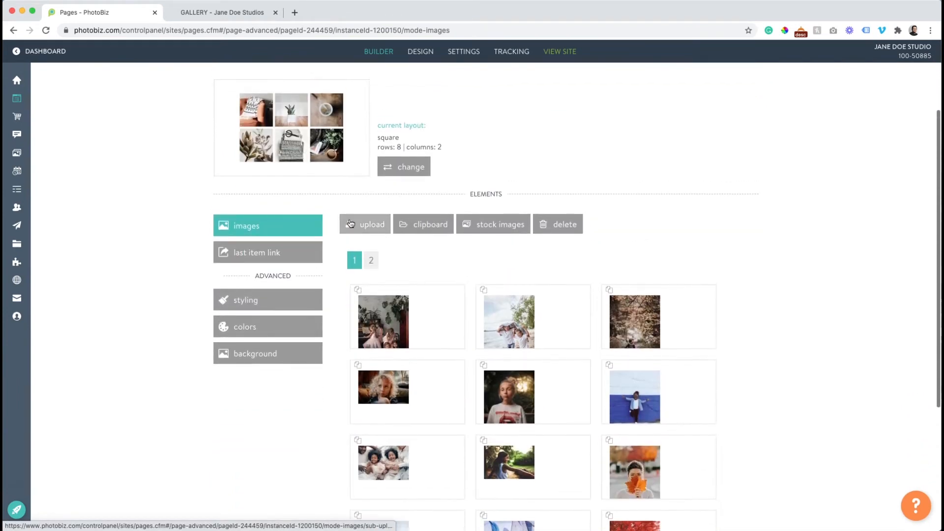
pyautogui.scroll(3, 352, 221)
pyautogui.click(236, 137)
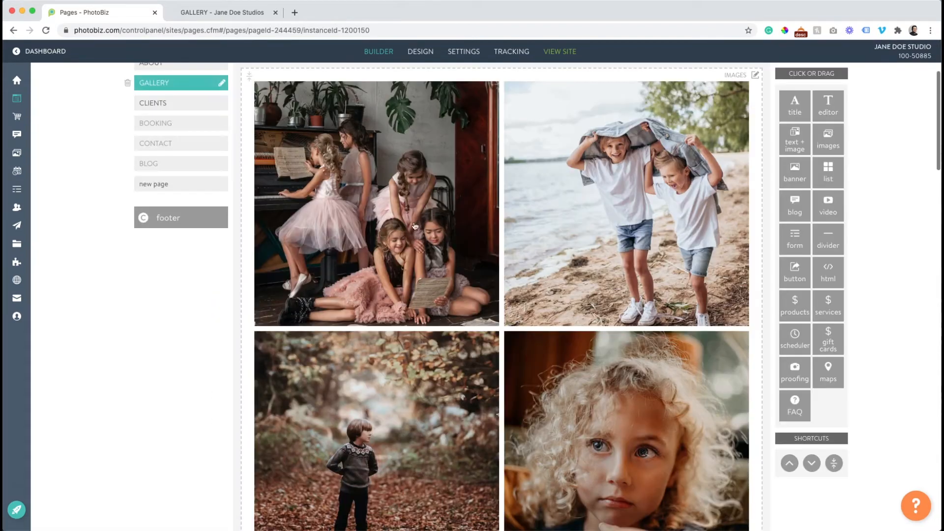
# Reload the live Gallery page and scroll through the newly added photos
pyautogui.click(236, 12)
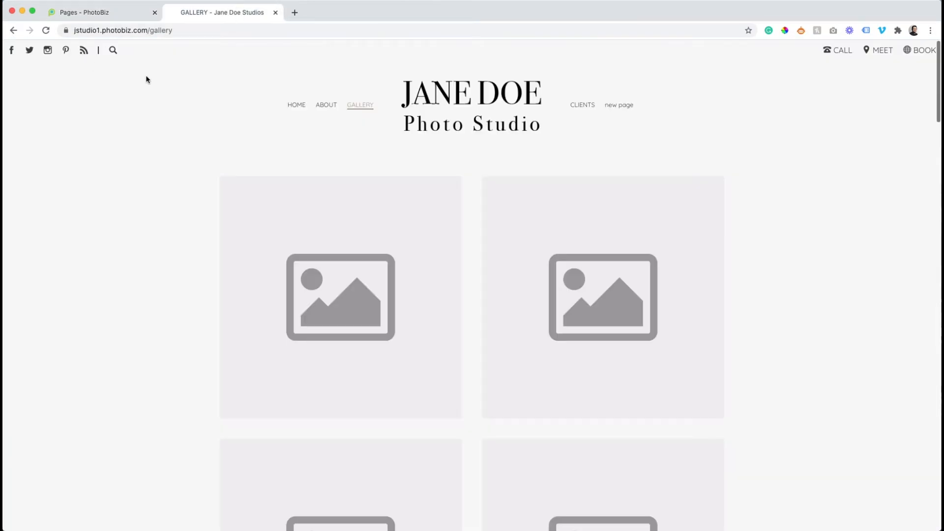
pyautogui.click(359, 108)
pyautogui.scroll(-6, 218, 93)
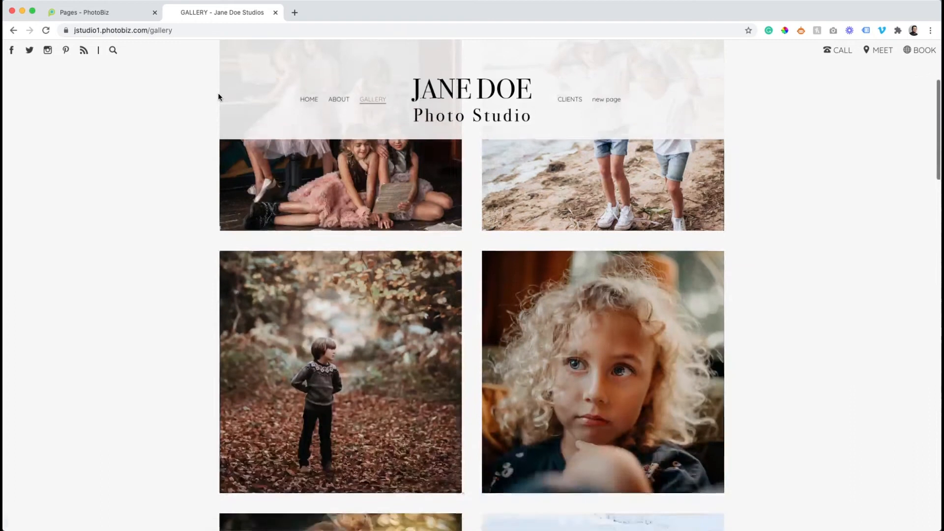
pyautogui.scroll(-19, 218, 92)
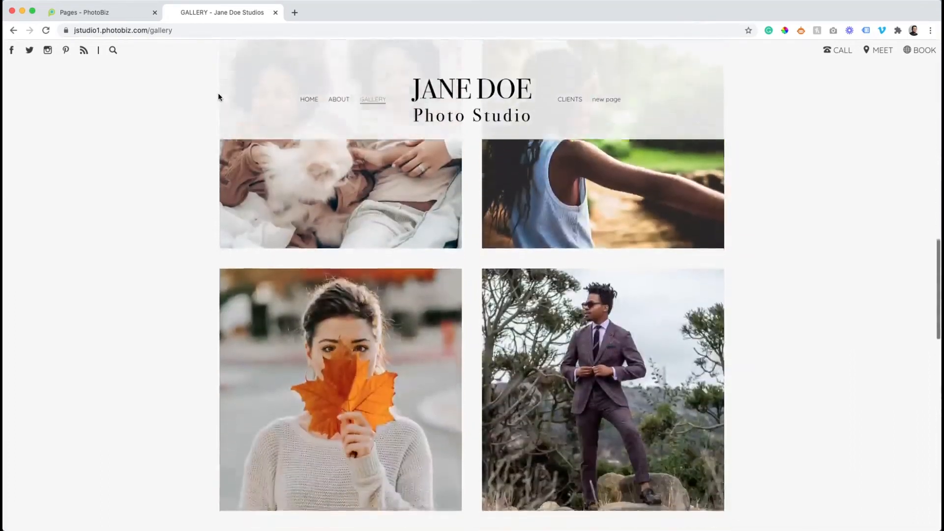
pyautogui.scroll(-12, 218, 92)
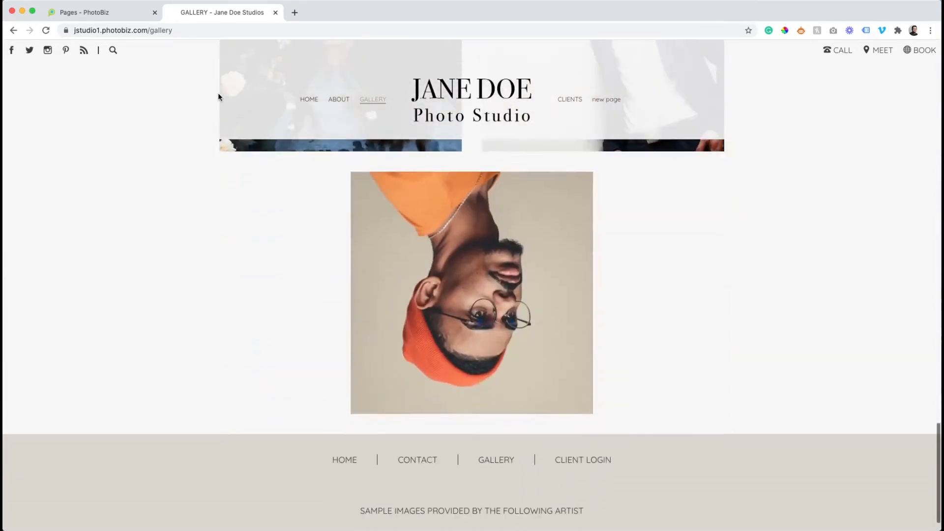
# Delete the second photo, the man in a suit, from page 2 of the gallery images
pyautogui.click(96, 18)
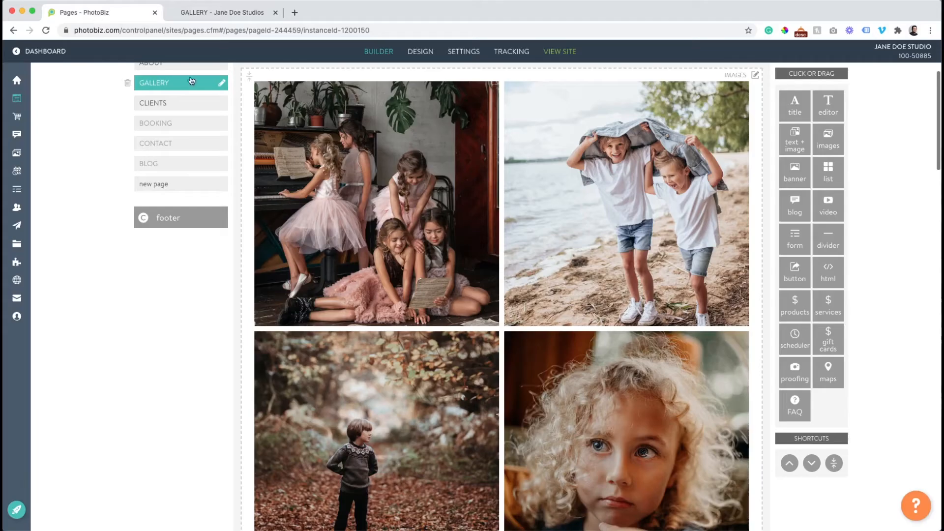
pyautogui.click(338, 181)
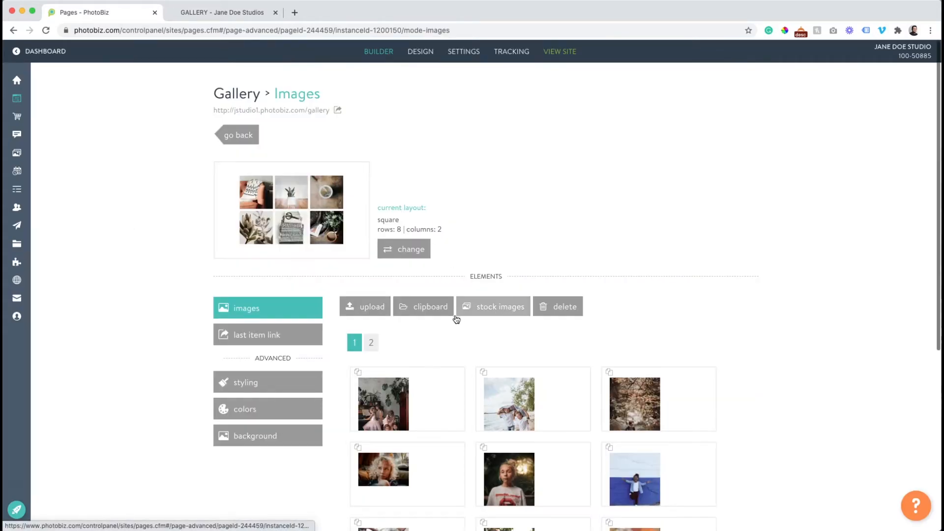
pyautogui.click(370, 343)
pyautogui.click(527, 335)
pyautogui.click(558, 252)
pyautogui.click(436, 182)
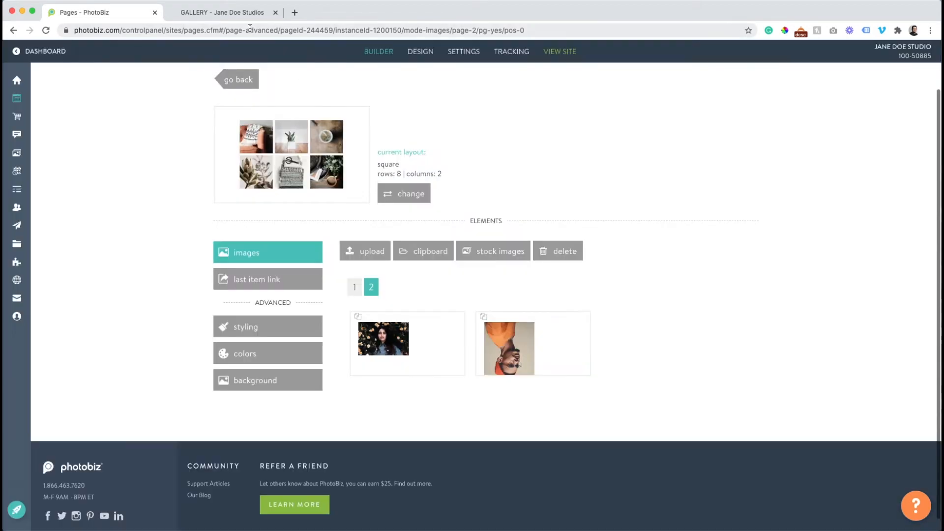
# Reload the live gallery to confirm the photo is gone
pyautogui.click(241, 14)
pyautogui.click(46, 30)
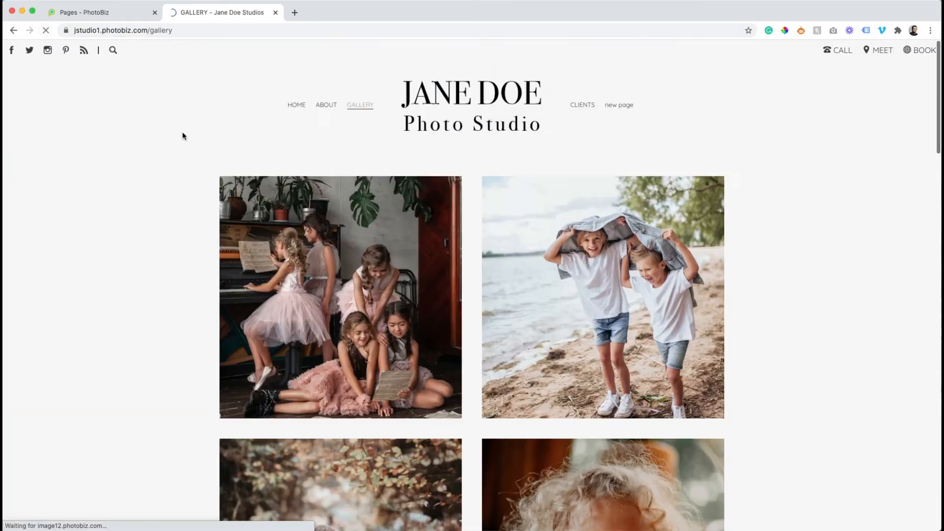
pyautogui.scroll(12, 183, 133)
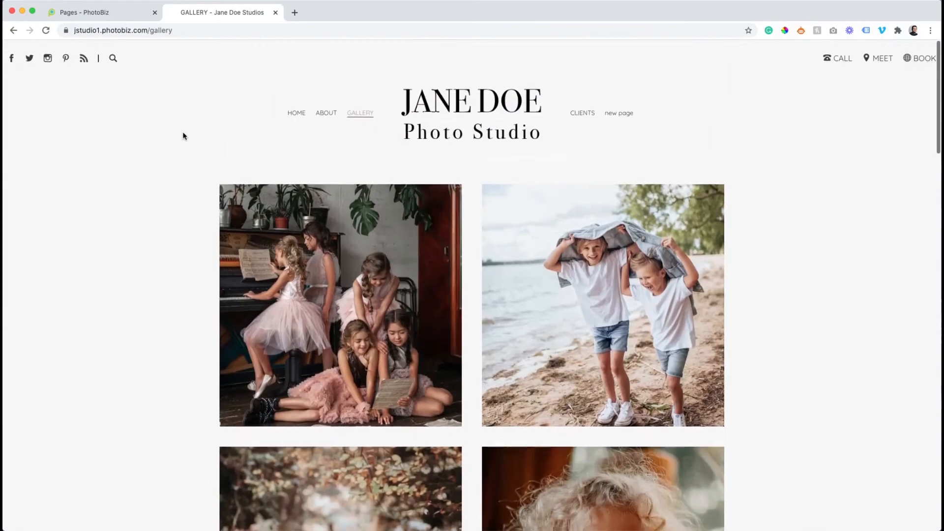
pyautogui.scroll(-8, 182, 132)
pyautogui.click(111, 13)
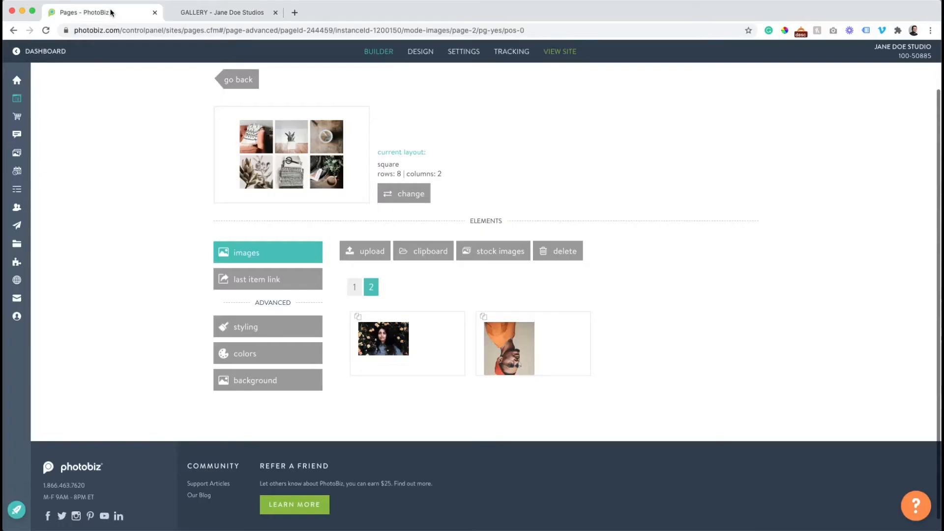
# Apply the landscape gallery layout with 8 rows by 2 columns
pyautogui.click(418, 194)
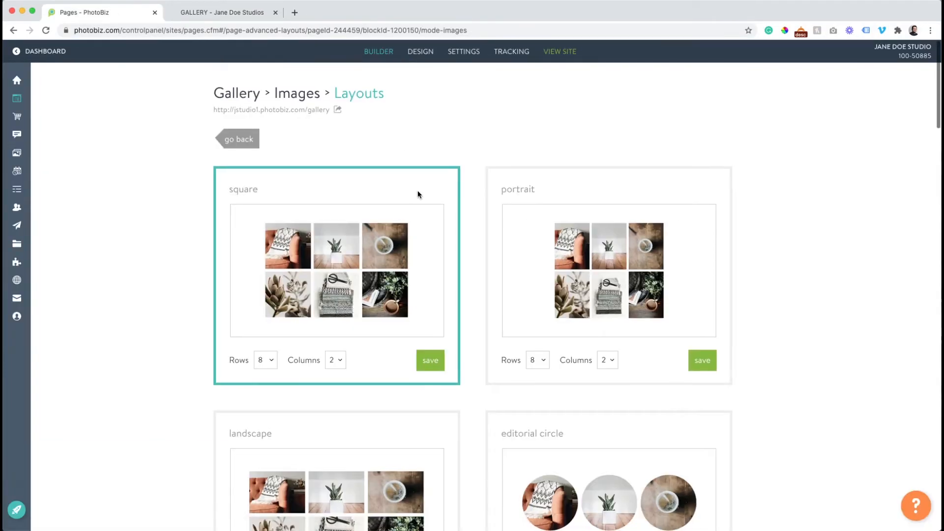
pyautogui.scroll(-10, 417, 192)
pyautogui.scroll(-3, 418, 193)
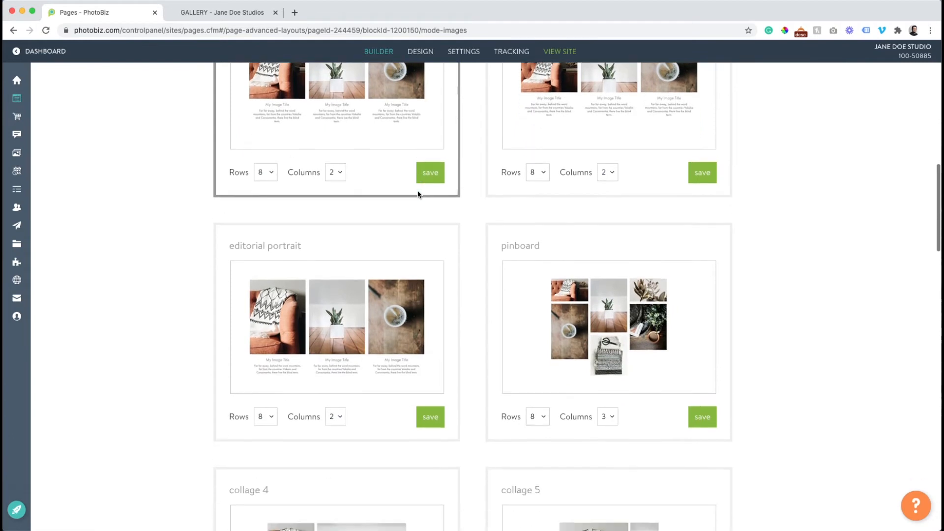
pyautogui.scroll(6, 417, 194)
pyautogui.scroll(2, 418, 194)
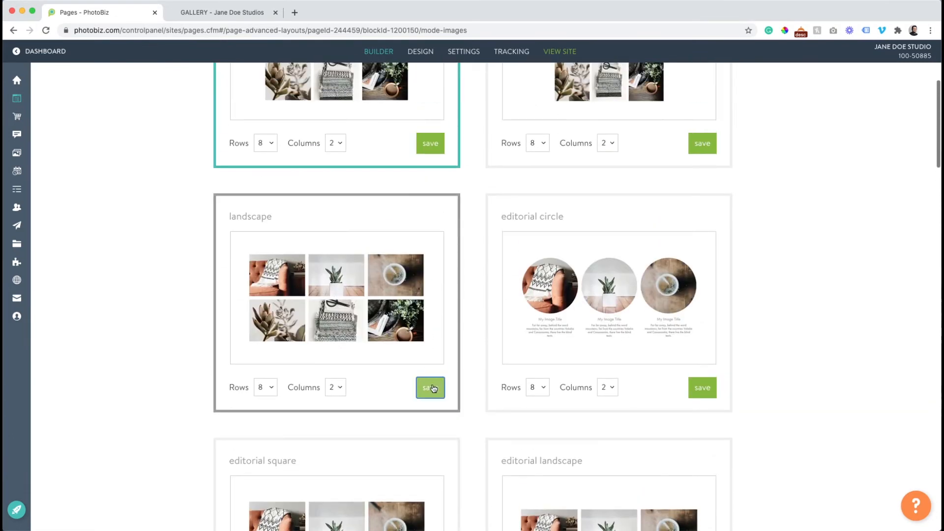
pyautogui.click(432, 388)
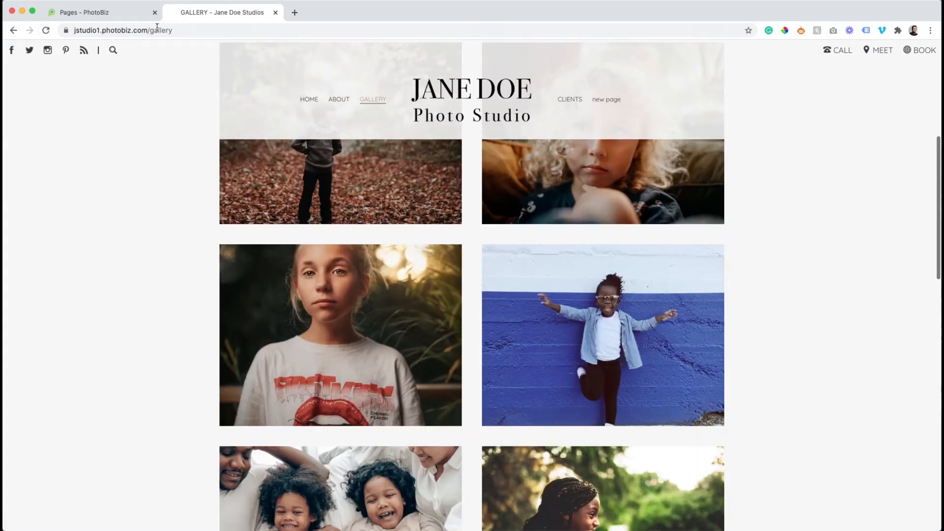
pyautogui.click(96, 11)
pyautogui.scroll(-3, 436, 290)
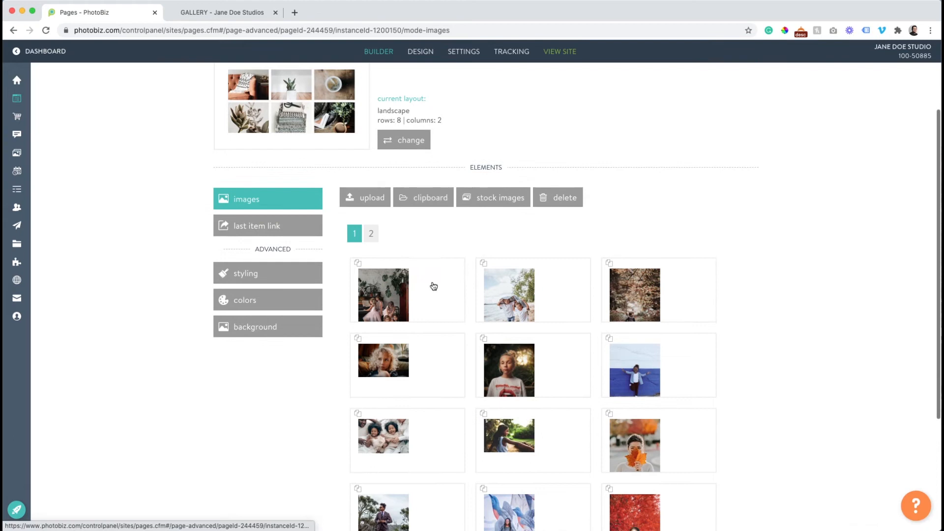
pyautogui.scroll(-1, 426, 274)
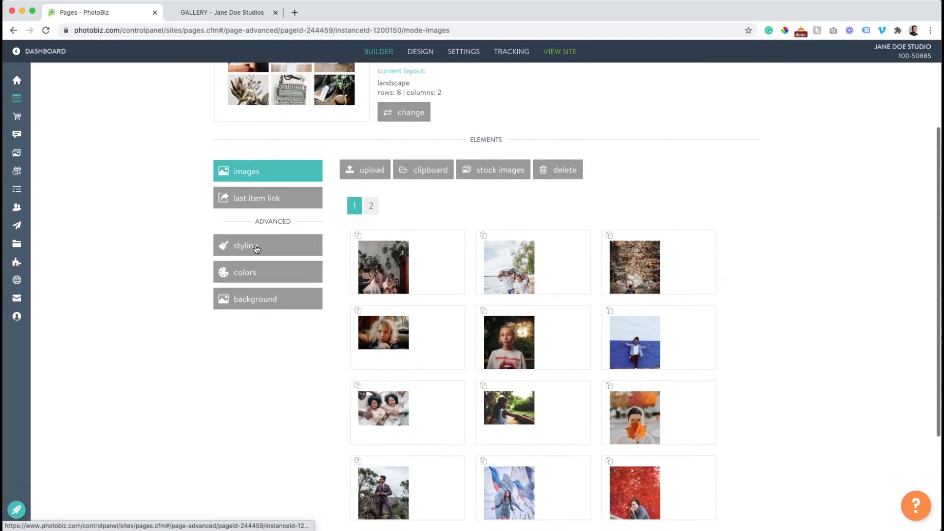
# Turn Flushing on for the gallery images, keep Mobile View at One Column, and save
pyautogui.click(256, 246)
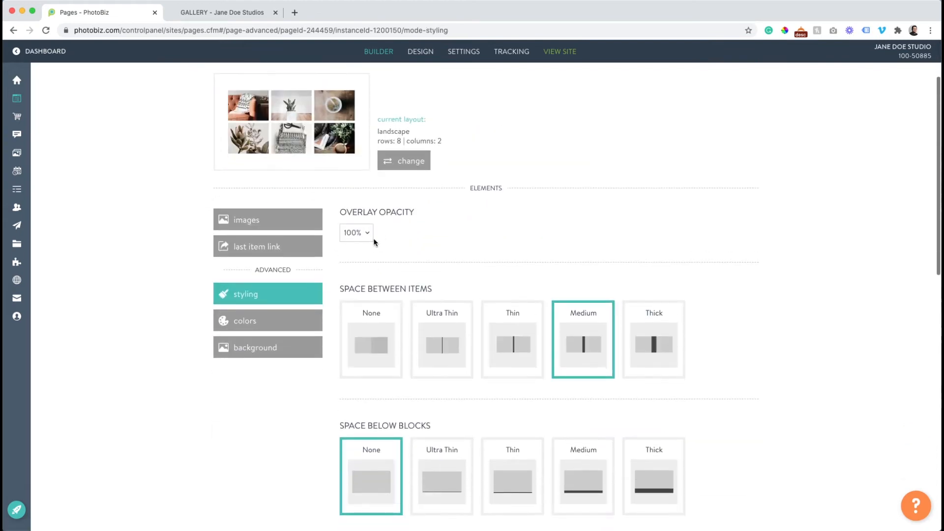
pyautogui.scroll(-2, 375, 242)
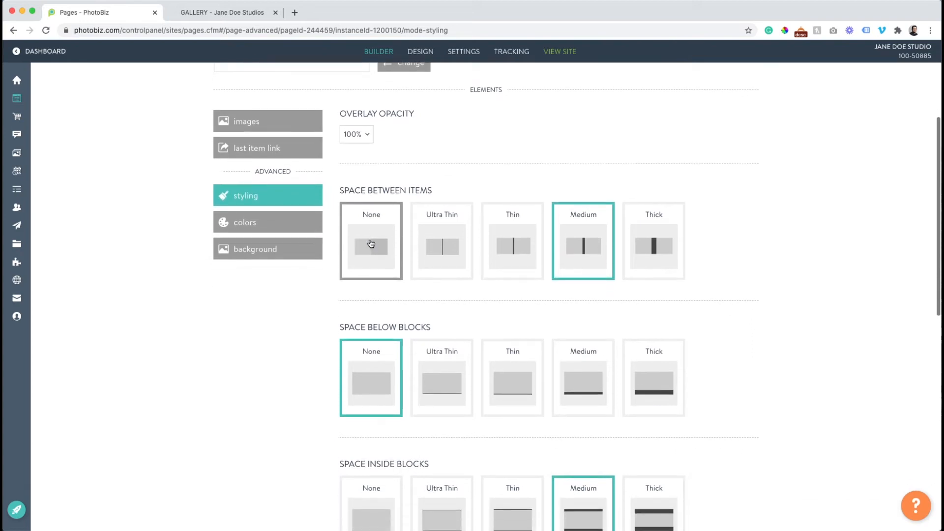
pyautogui.scroll(-3, 378, 245)
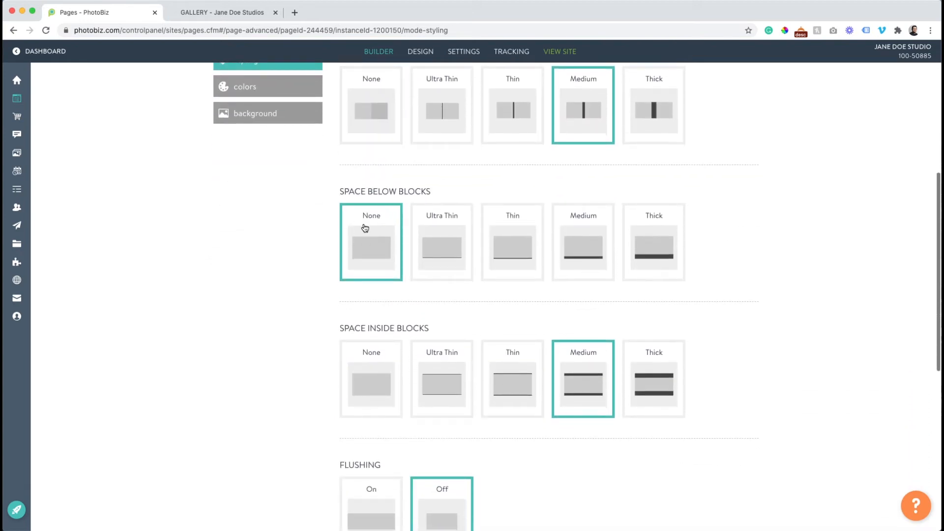
pyautogui.scroll(-3, 364, 226)
pyautogui.scroll(-3, 410, 255)
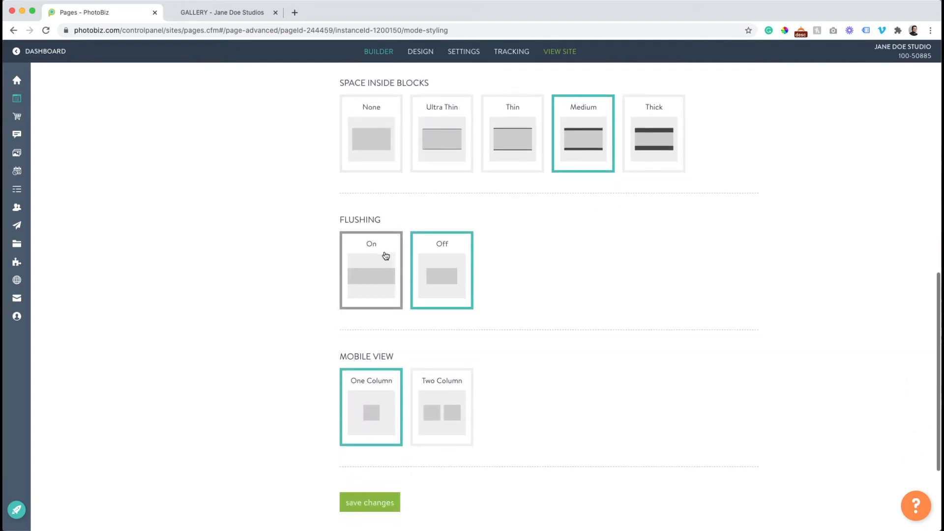
pyautogui.click(385, 255)
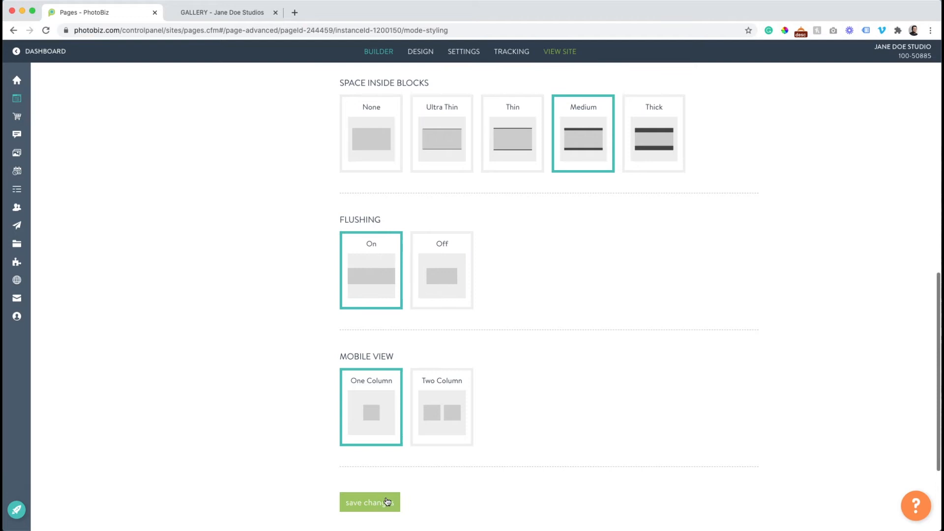
pyautogui.scroll(-1, 380, 482)
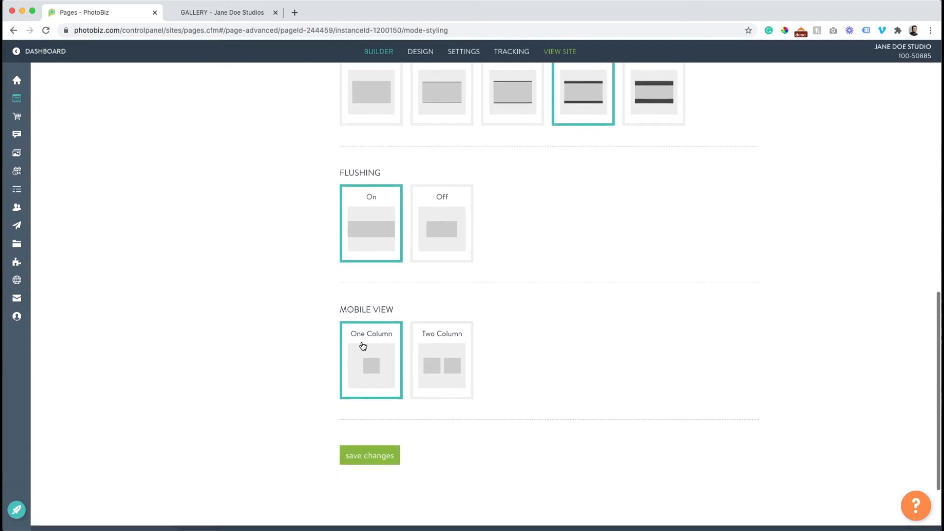
pyautogui.click(449, 357)
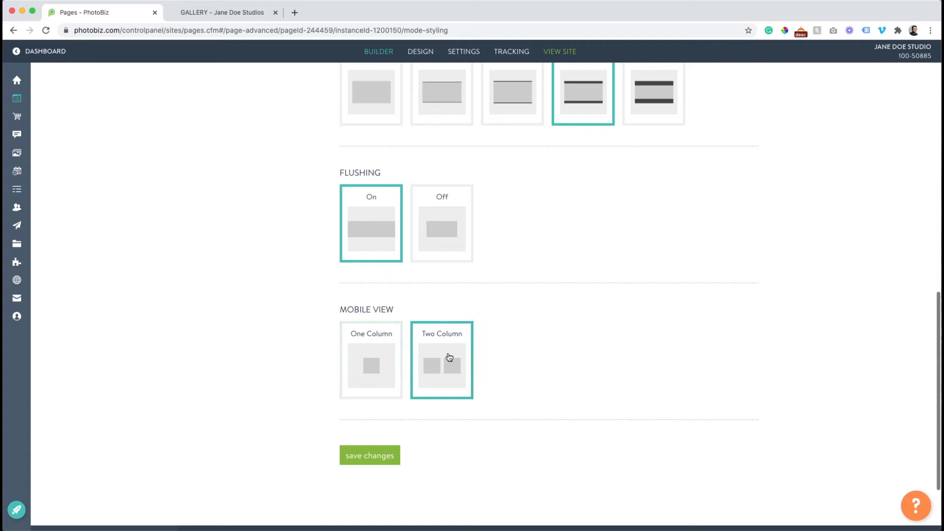
pyautogui.click(397, 374)
pyautogui.click(381, 451)
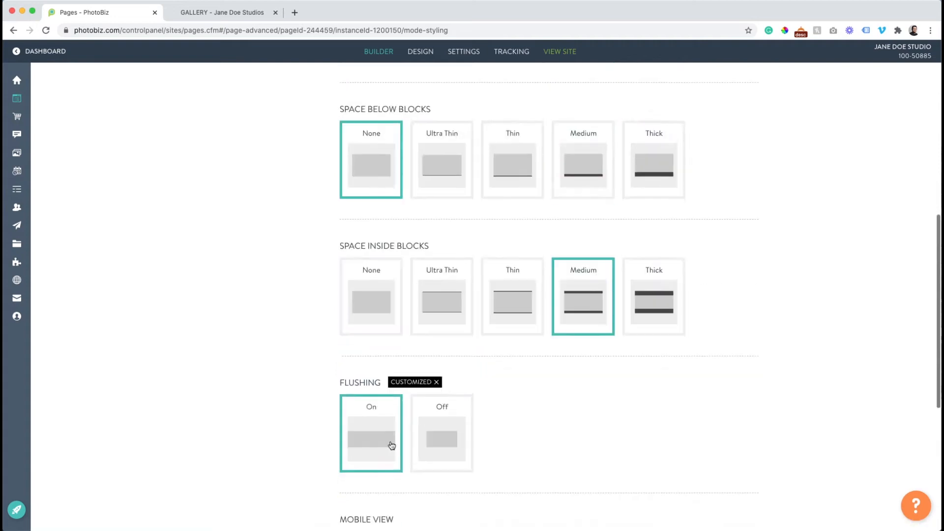
pyautogui.click(212, 19)
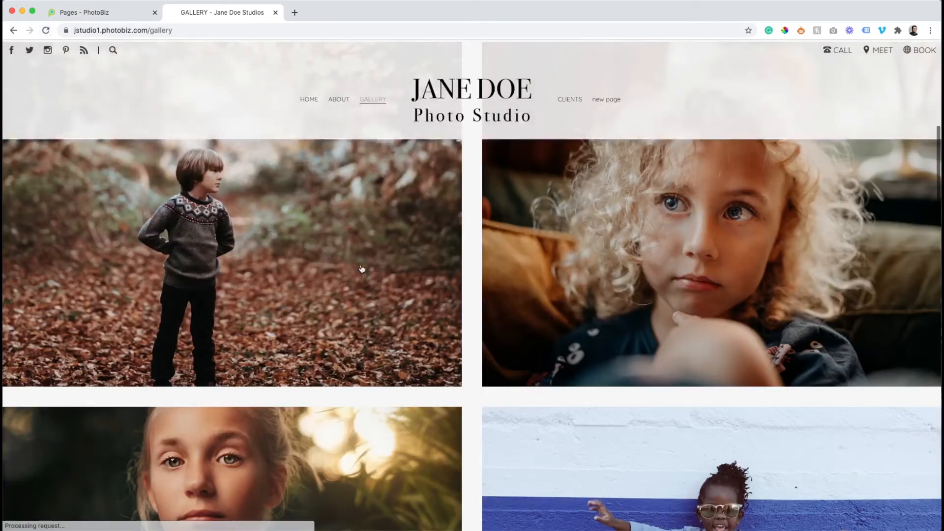
# Switch the gallery to the square layout with 5 columns and save it
pyautogui.scroll(-15, 362, 269)
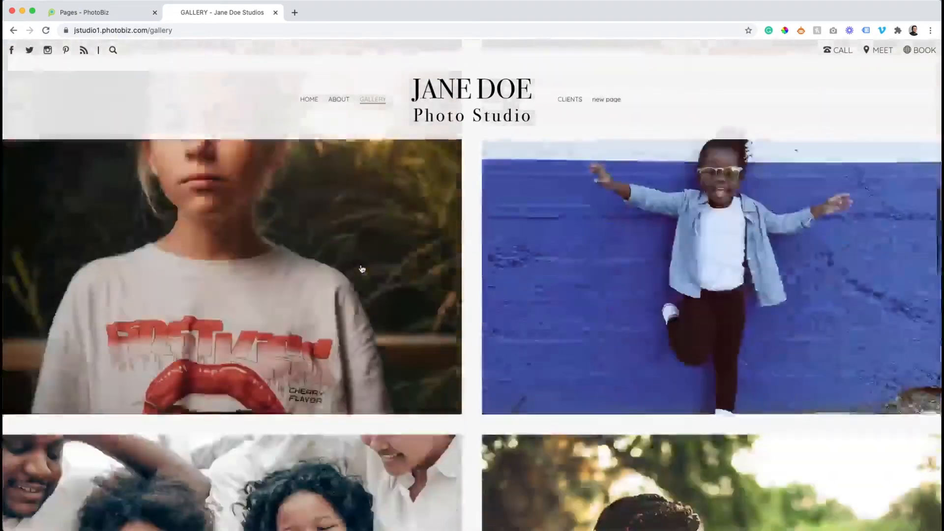
pyautogui.scroll(-15, 362, 269)
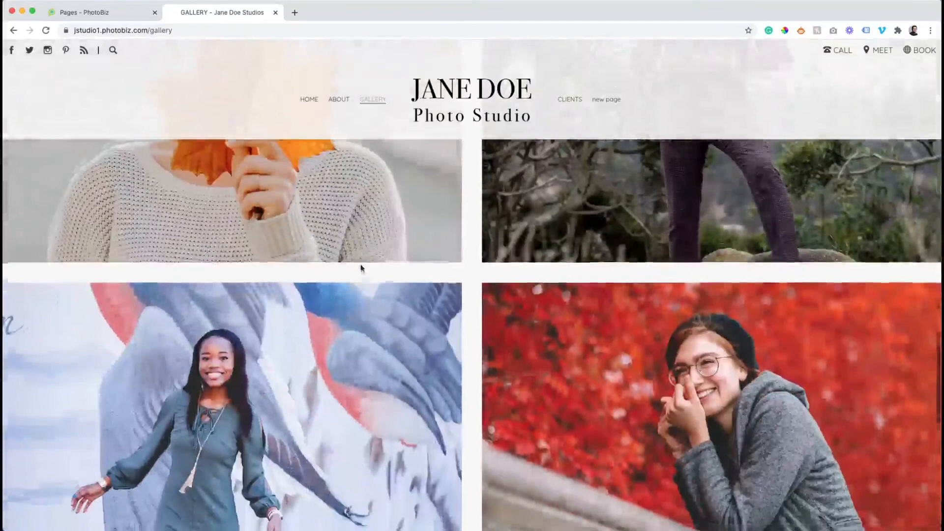
pyautogui.scroll(-3, 362, 270)
pyautogui.scroll(20, 362, 269)
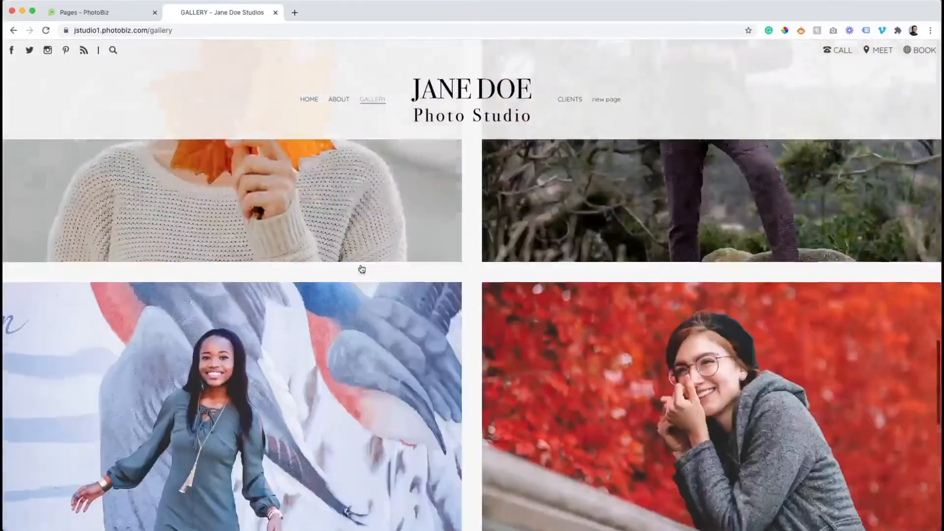
pyautogui.scroll(10, 362, 270)
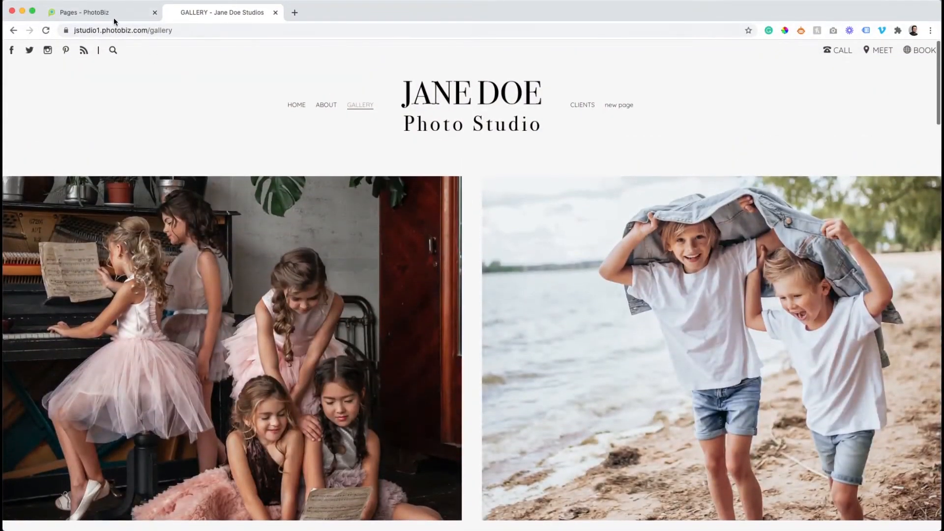
pyautogui.click(114, 21)
pyautogui.scroll(2, 408, 207)
pyautogui.click(412, 208)
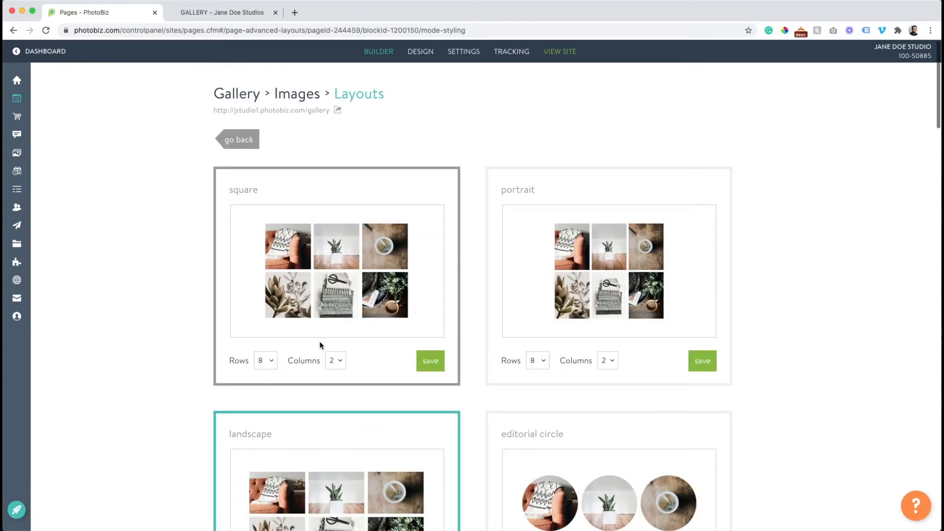
pyautogui.click(335, 360)
pyautogui.click(333, 392)
pyautogui.click(430, 361)
# Reload the live gallery to check the five-across photo grid
pyautogui.click(196, 15)
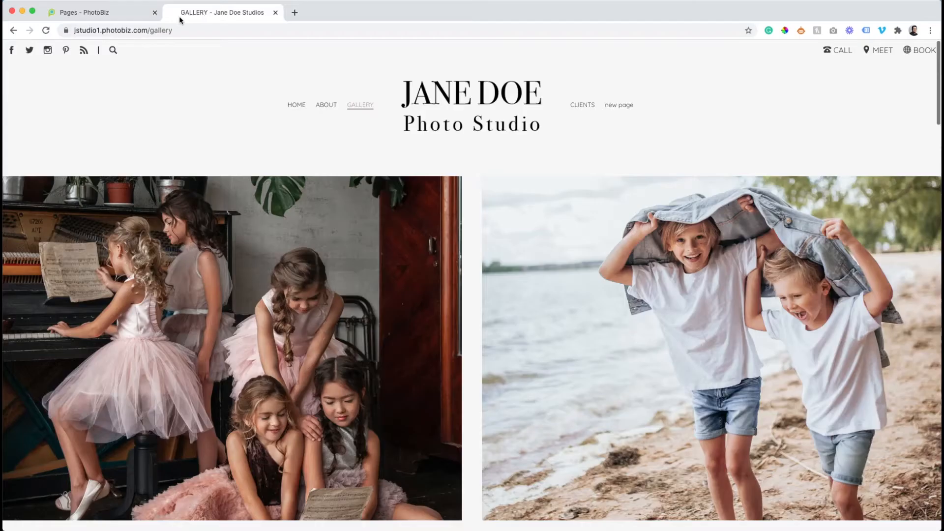
pyautogui.click(46, 30)
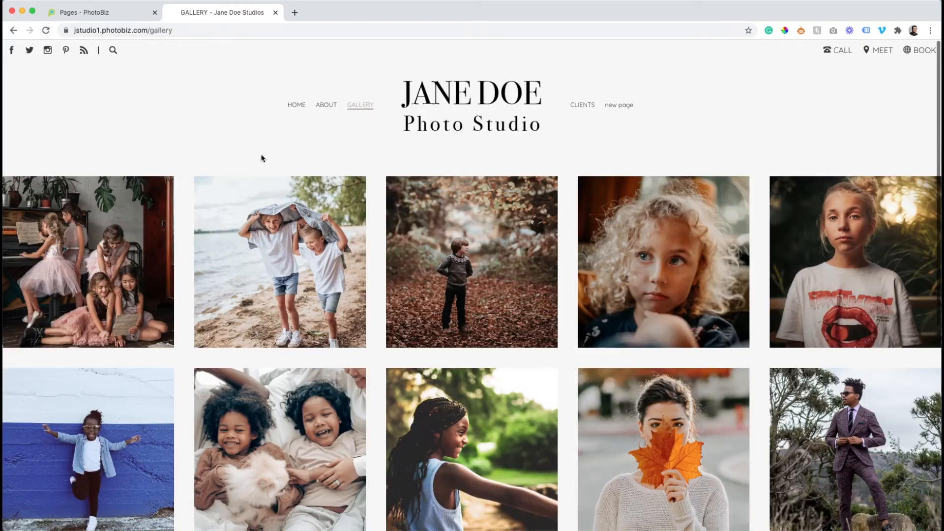
pyautogui.scroll(-3, 379, 225)
pyautogui.scroll(5, 379, 225)
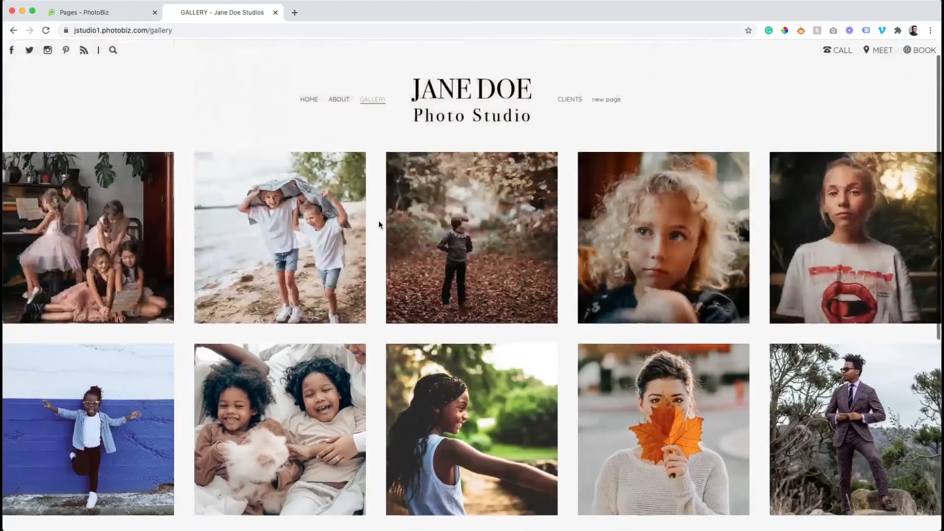
pyautogui.scroll(-3, 378, 225)
pyautogui.scroll(4, 379, 225)
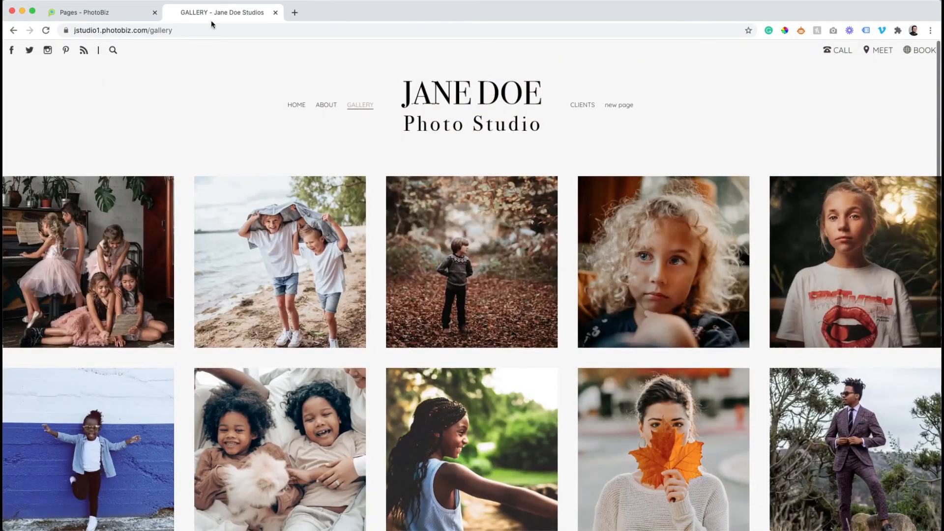
pyautogui.click(127, 18)
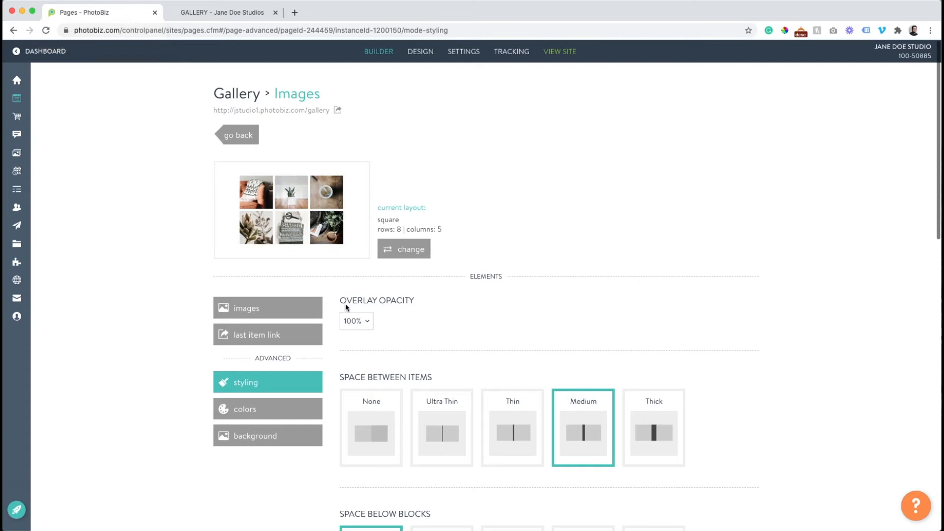
# Move the orange-leaf photo earlier and the red-foliage portrait to third place, then verify live
pyautogui.click(277, 318)
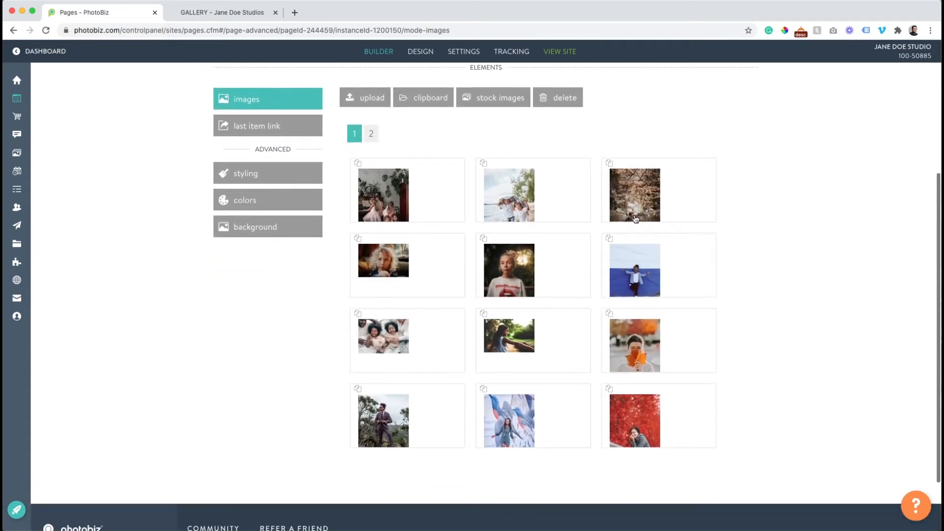
pyautogui.moveTo(625, 344); pyautogui.dragTo(585, 272)
pyautogui.moveTo(640, 399); pyautogui.dragTo(604, 216)
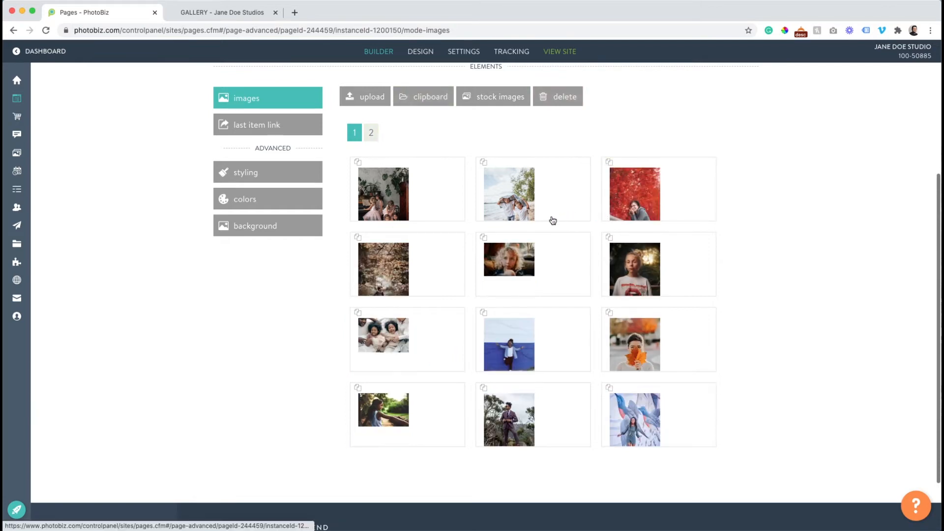
pyautogui.click(237, 16)
pyautogui.click(46, 28)
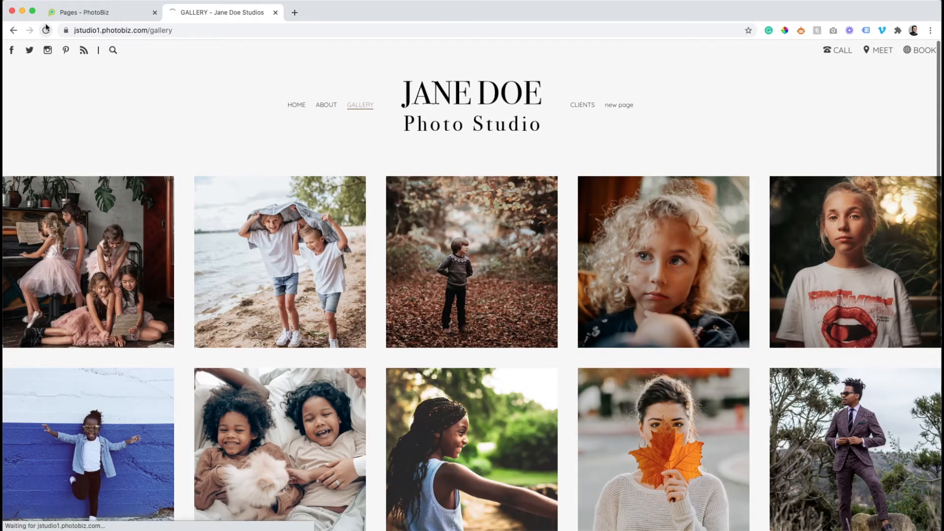
pyautogui.click(110, 12)
pyautogui.scroll(3, 219, 159)
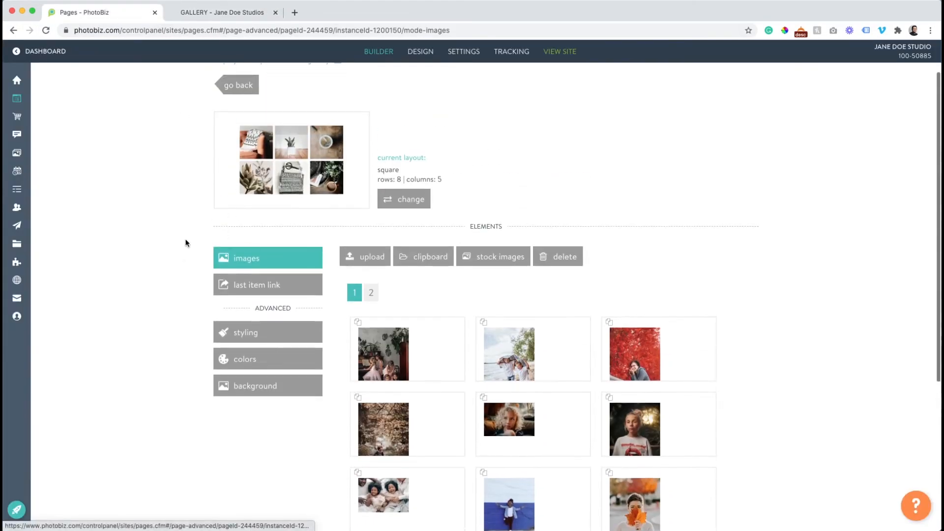
pyautogui.scroll(2, 191, 258)
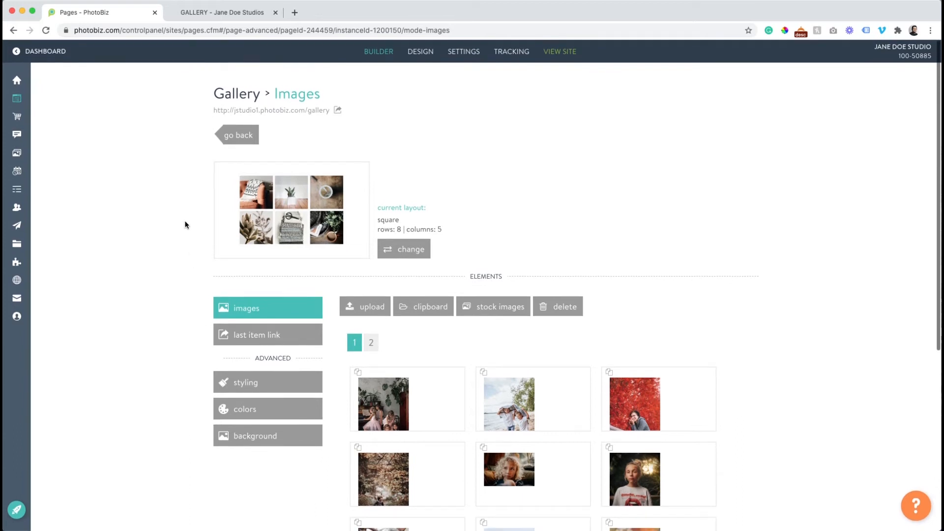
# Add a title block reading 'VIEW MY WORK' above the gallery images and preview it live
pyautogui.click(235, 138)
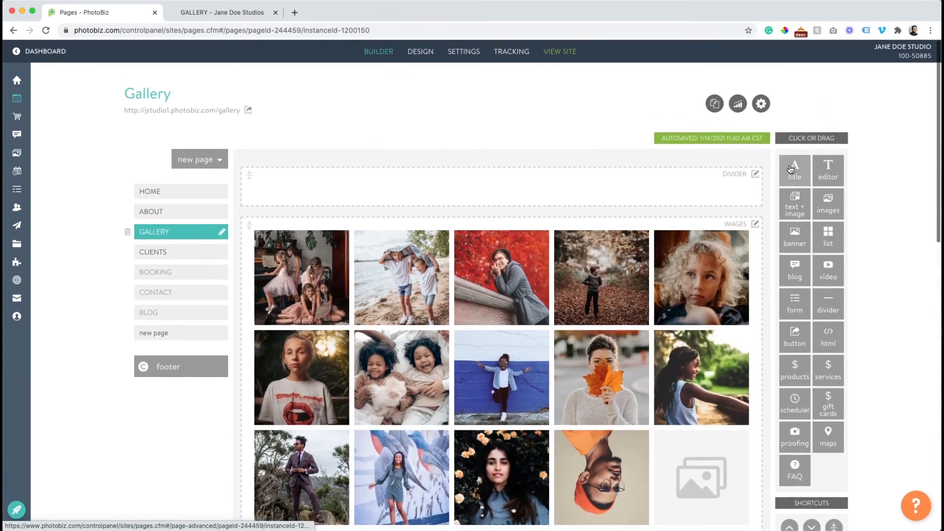
pyautogui.moveTo(790, 170); pyautogui.dragTo(629, 202)
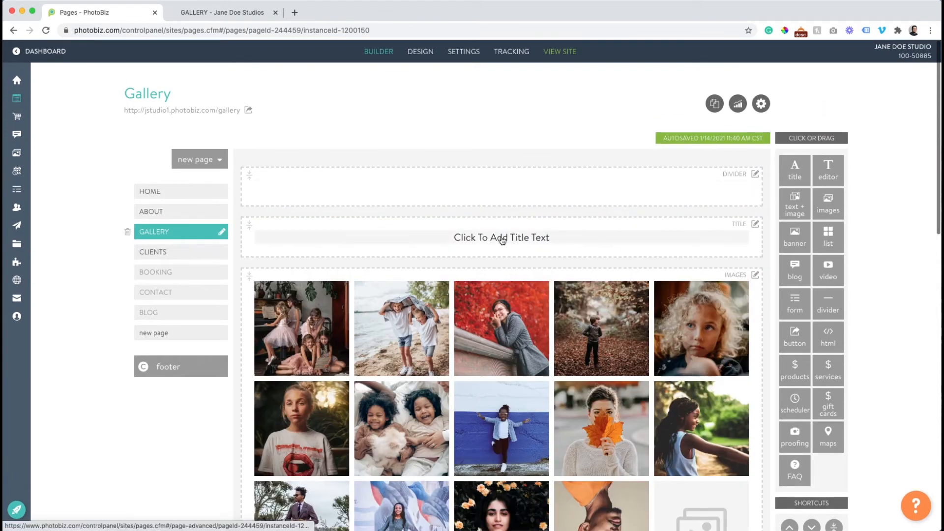
pyautogui.click(503, 246)
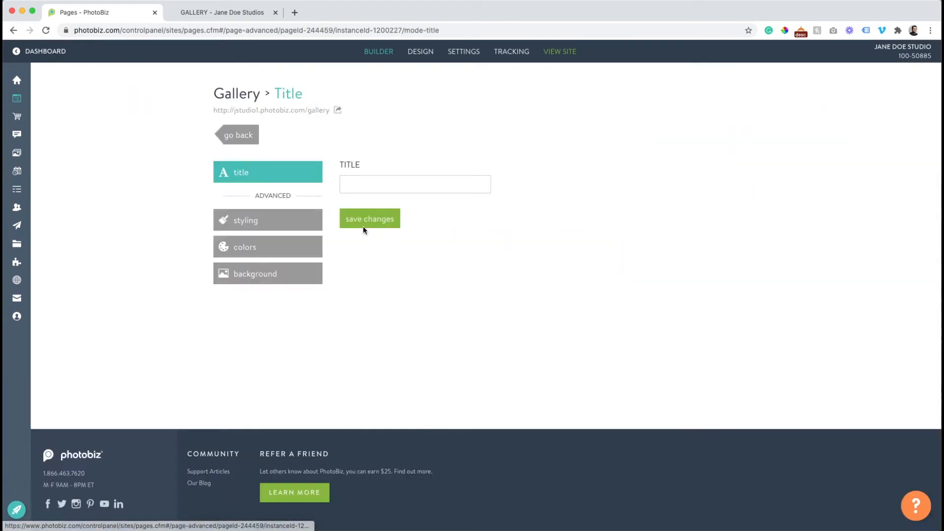
pyautogui.click(365, 184)
pyautogui.write('View my Por')
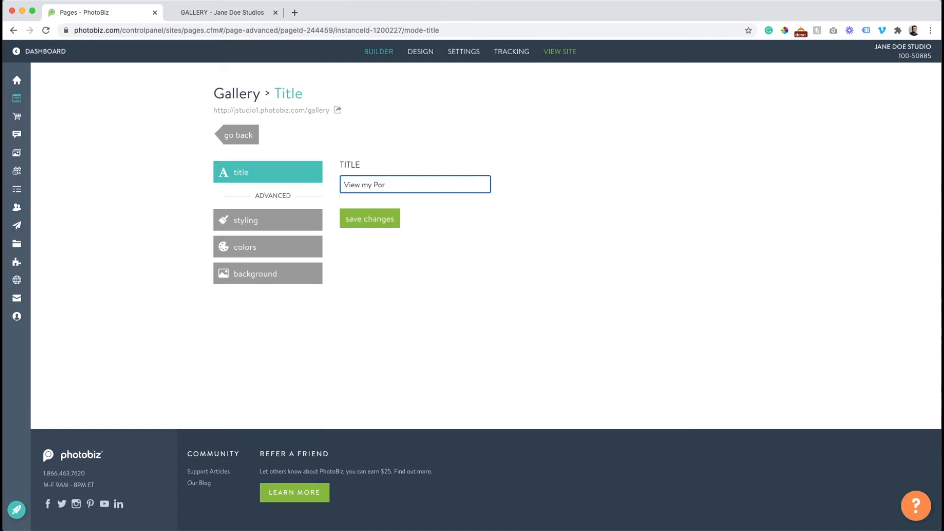
pyautogui.press('BackSpace')
pyautogui.press('BackSpace')
pyautogui.press('BackSpace')
pyautogui.press('BackSpace')
pyautogui.press('BackSpace')
pyautogui.press('BackSpace')
pyautogui.press('BackSpace')
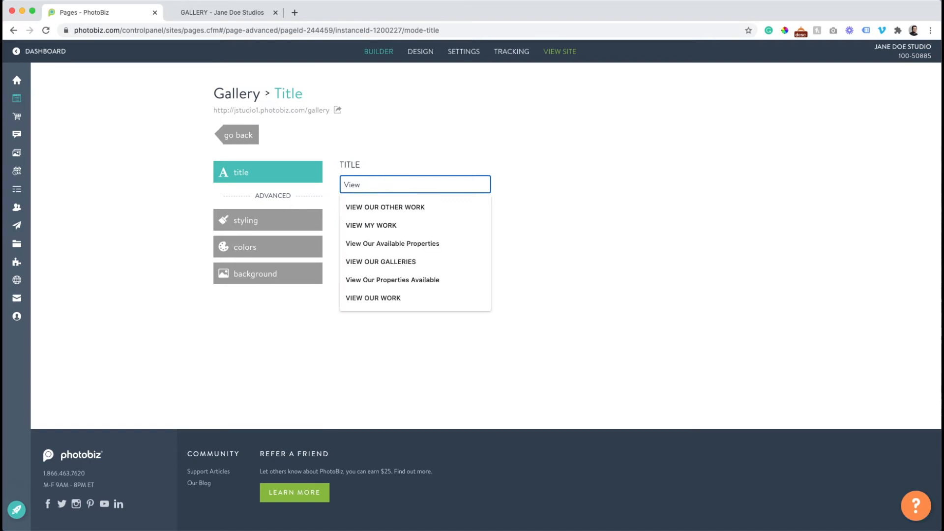
pyautogui.click(371, 226)
pyautogui.click(371, 218)
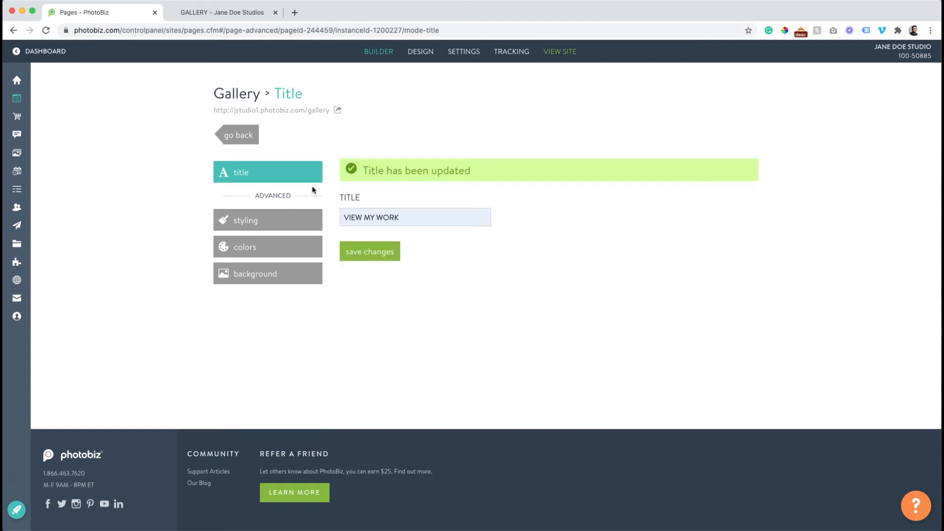
pyautogui.click(238, 135)
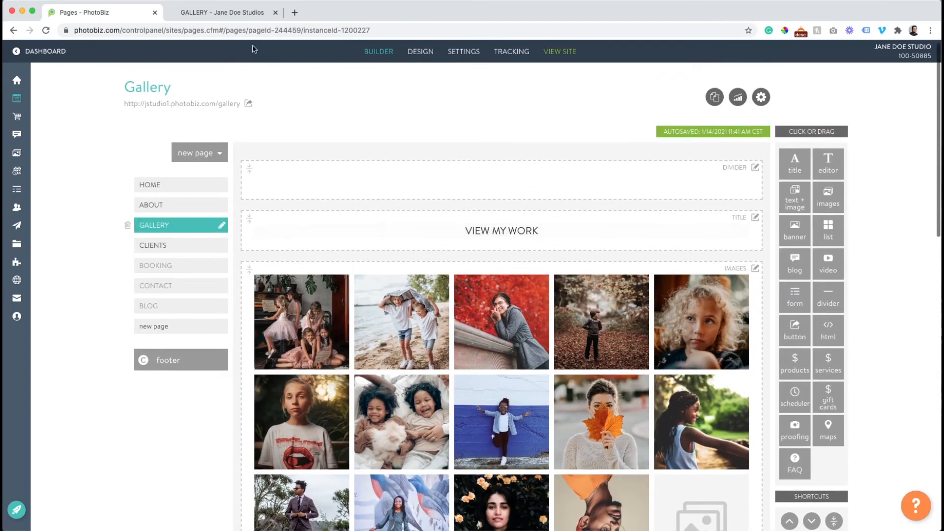
pyautogui.click(227, 14)
pyautogui.click(46, 30)
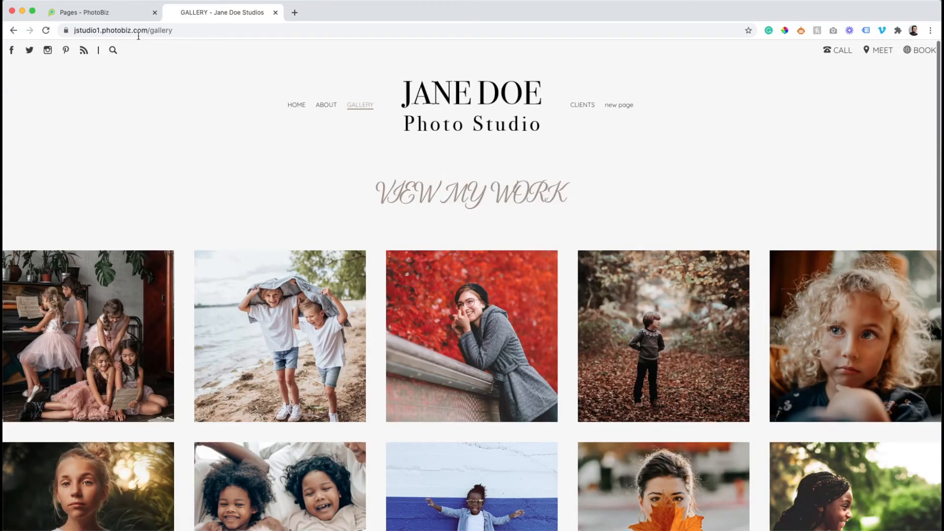
pyautogui.click(127, 15)
# Retype the title as 'View my work' in sentence case and save it
pyautogui.click(506, 234)
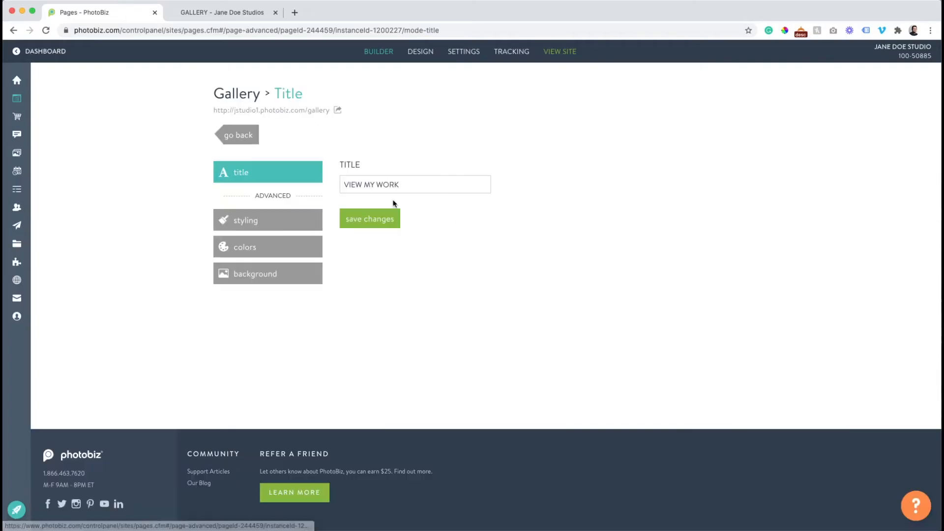
pyautogui.moveTo(401, 183); pyautogui.dragTo(350, 183)
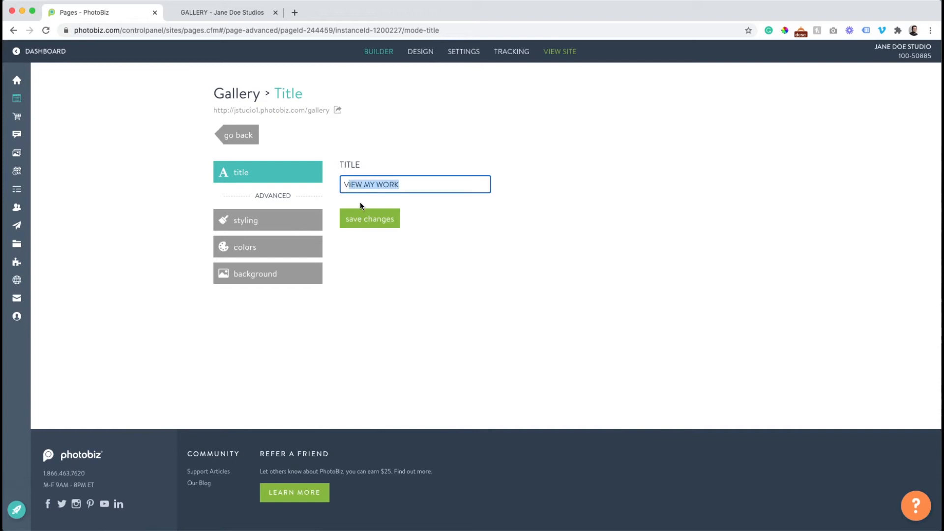
pyautogui.write('iew my work')
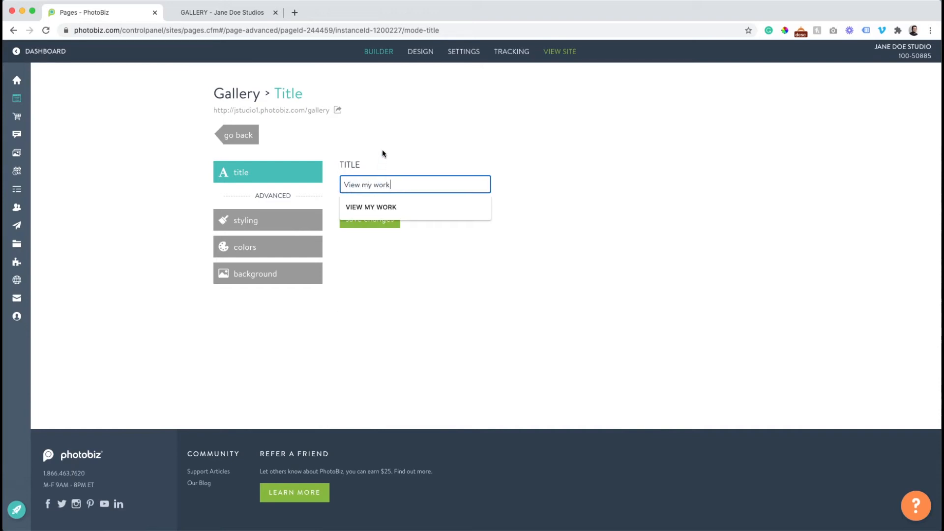
pyautogui.click(383, 154)
pyautogui.click(366, 217)
# Reload the live gallery page to check the new title
pyautogui.click(221, 12)
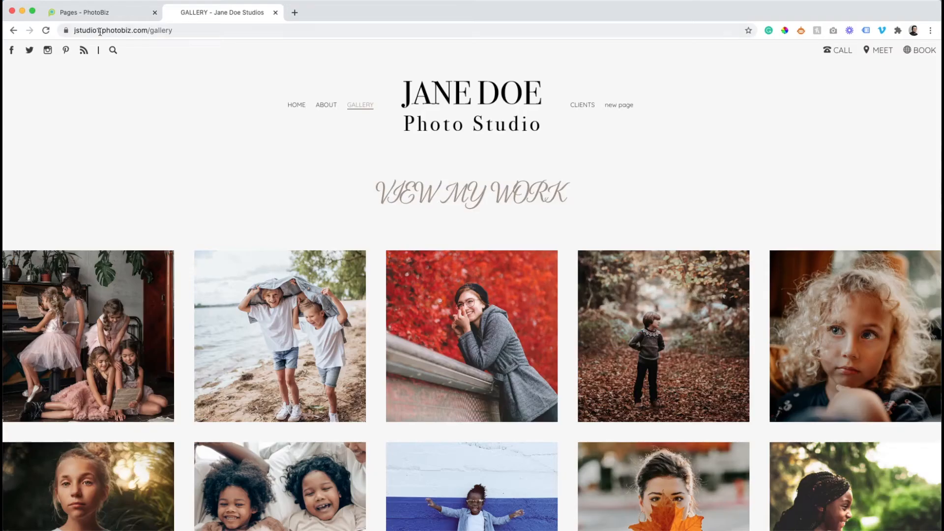
pyautogui.click(46, 30)
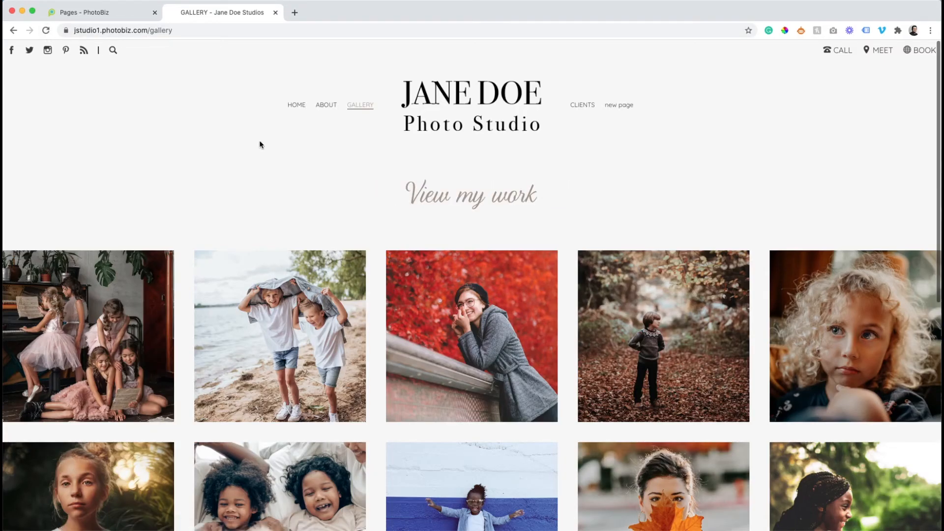
pyautogui.scroll(-3, 260, 144)
pyautogui.scroll(-6, 260, 144)
pyautogui.scroll(8, 261, 144)
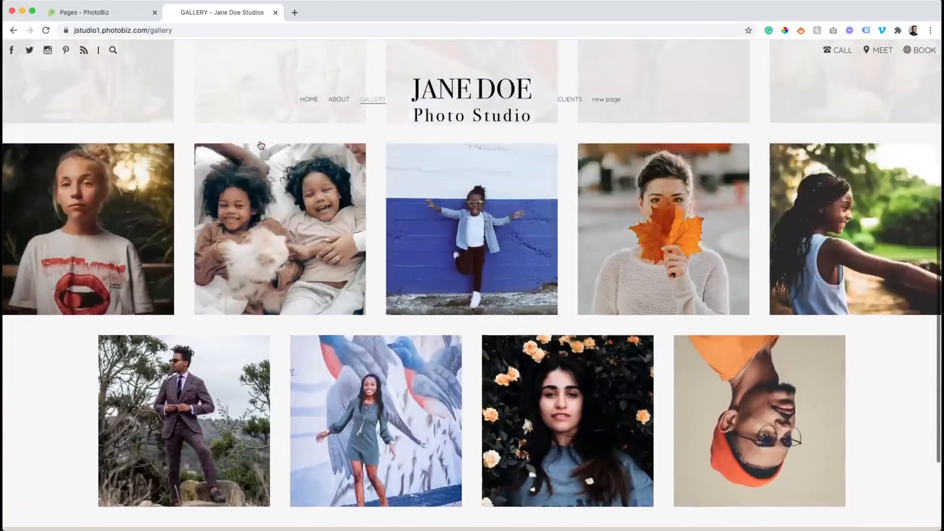
pyautogui.scroll(-4, 261, 144)
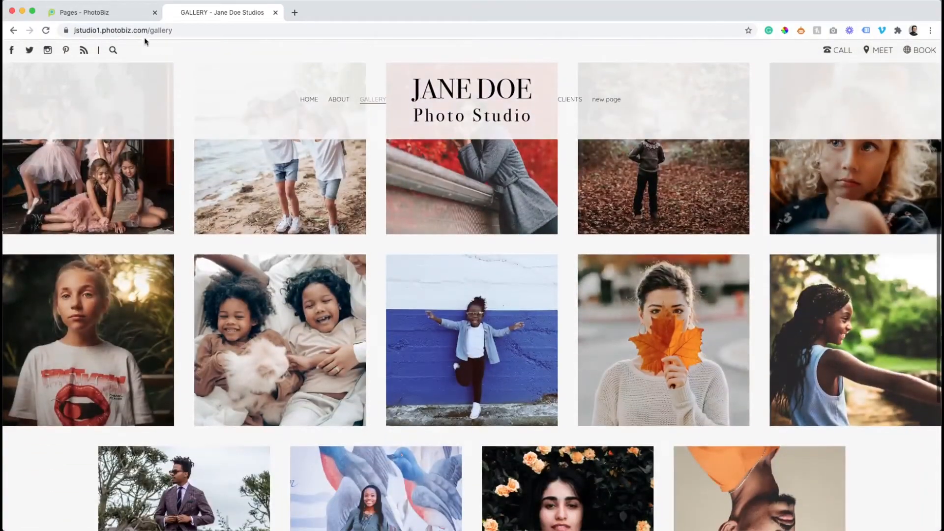
pyautogui.click(124, 13)
# Add a divider block below the gallery images
pyautogui.click(216, 140)
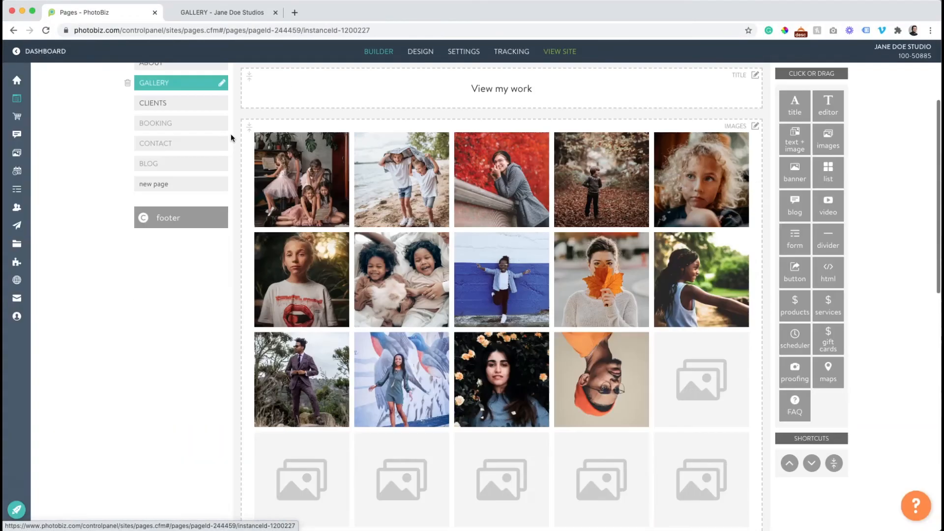
pyautogui.scroll(-3, 492, 283)
pyautogui.scroll(-10, 492, 283)
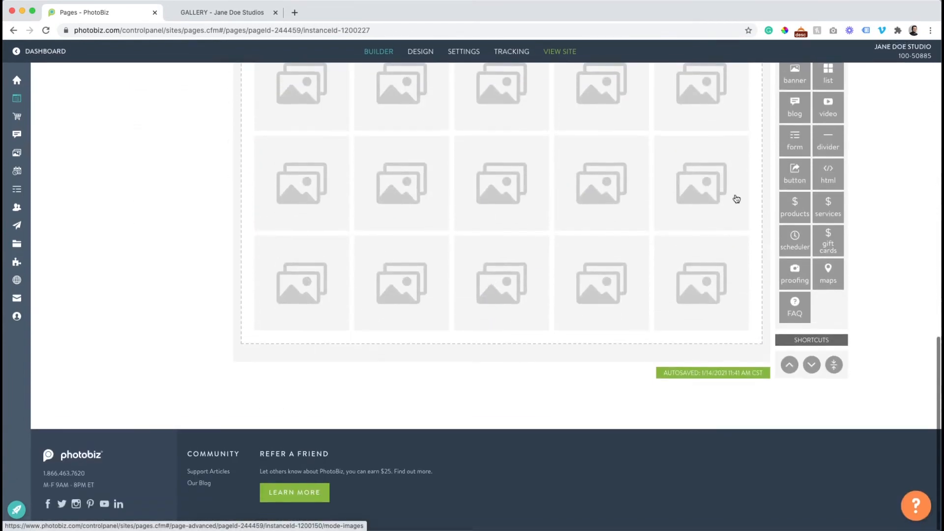
pyautogui.scroll(1, 807, 190)
pyautogui.moveTo(823, 178); pyautogui.dragTo(626, 365)
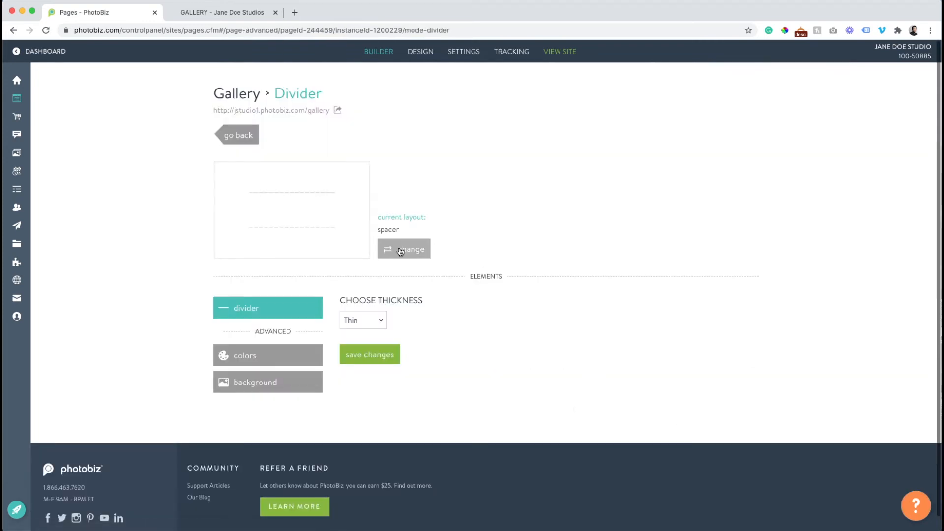
# Give the divider the line layout, Ultra thin thickness and Flushed length, and save
pyautogui.click(401, 250)
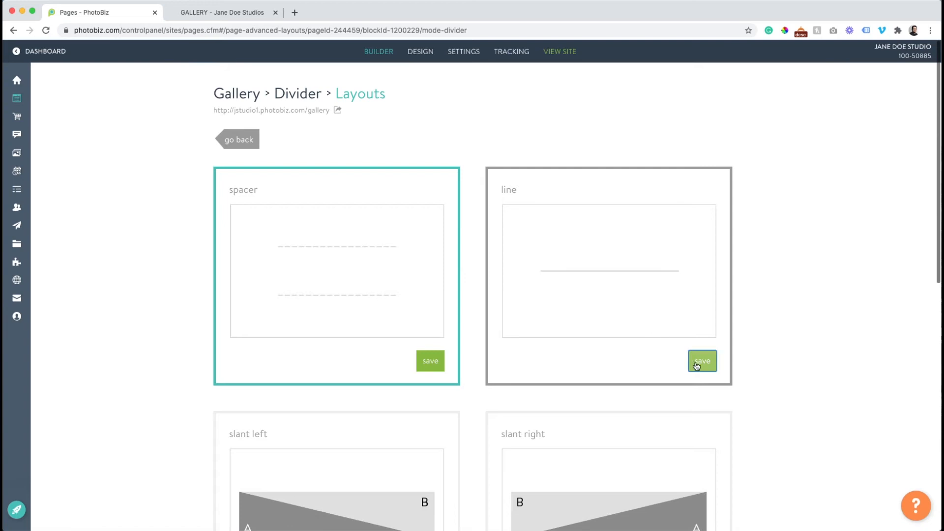
pyautogui.click(698, 363)
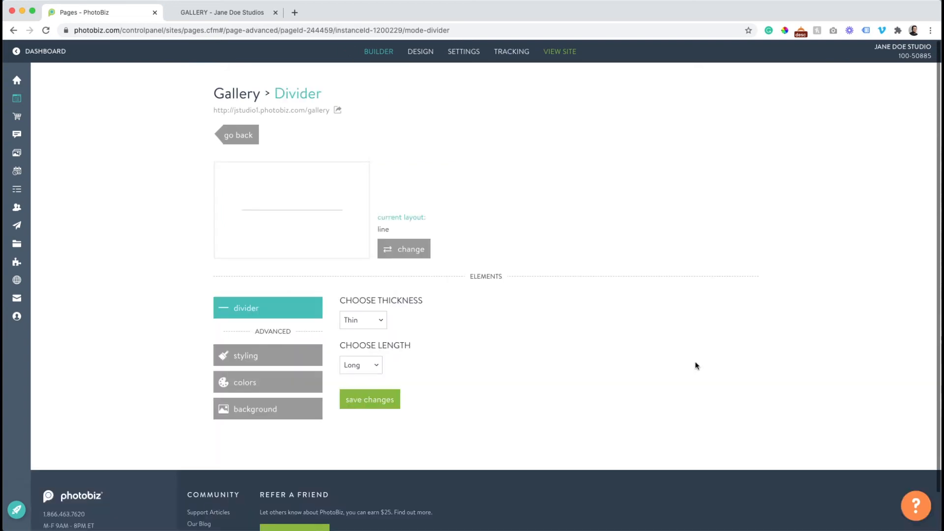
pyautogui.click(357, 321)
pyautogui.click(357, 311)
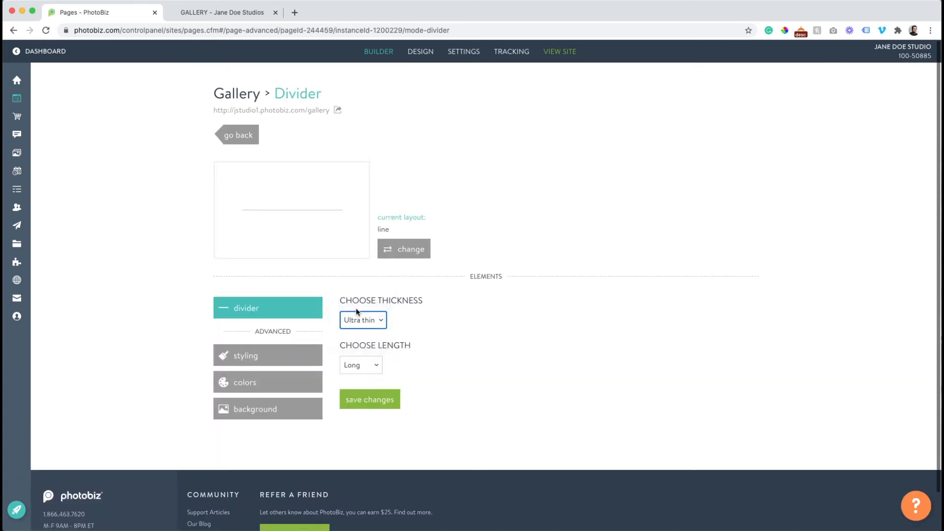
pyautogui.click(365, 365)
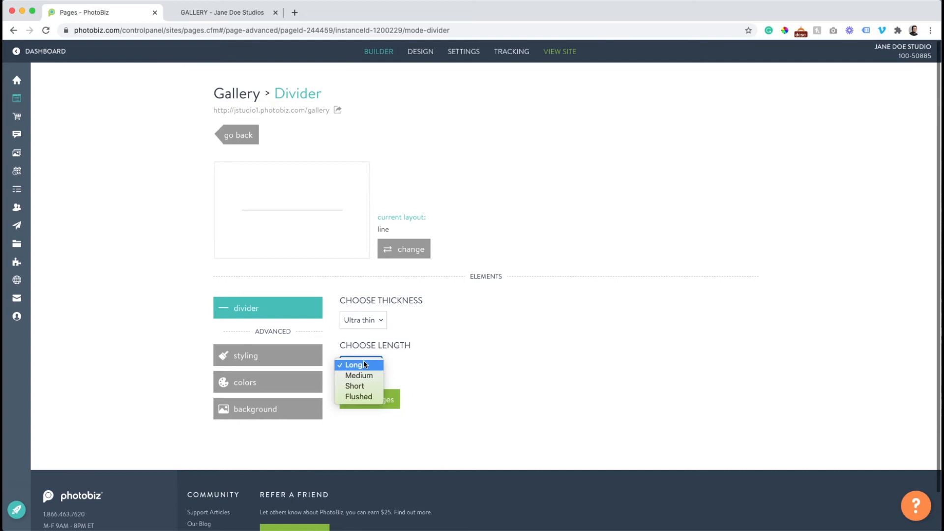
pyautogui.click(366, 397)
pyautogui.click(383, 408)
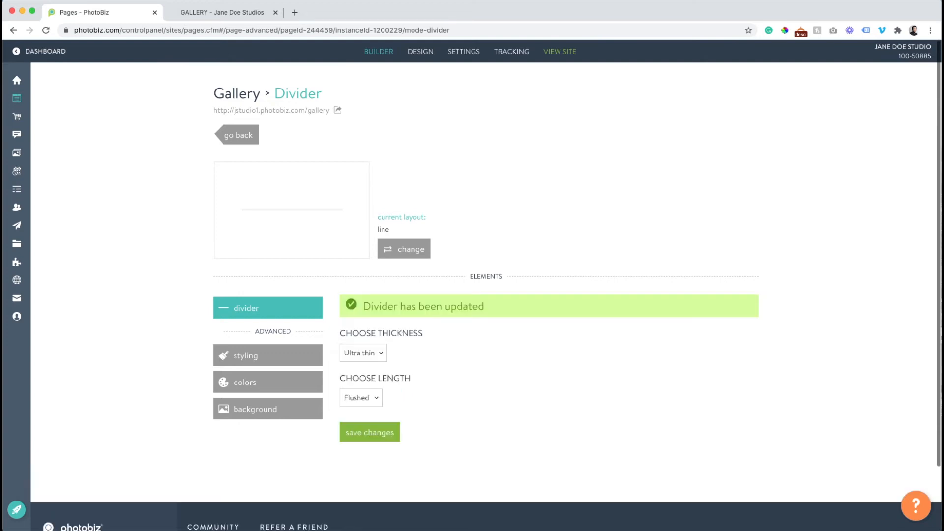
# Reload the live gallery to see the divider above the footer
pyautogui.click(208, 13)
pyautogui.click(46, 30)
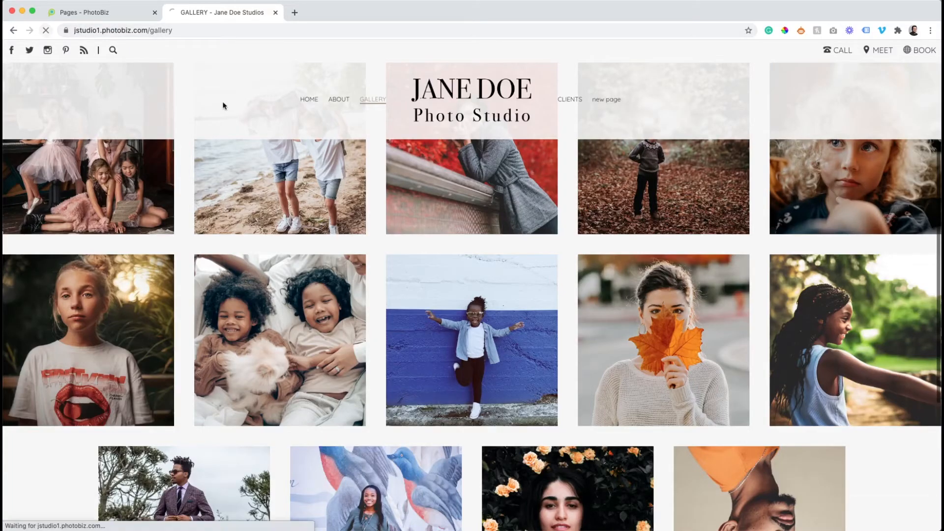
pyautogui.scroll(-3, 435, 155)
pyautogui.scroll(-2, 416, 261)
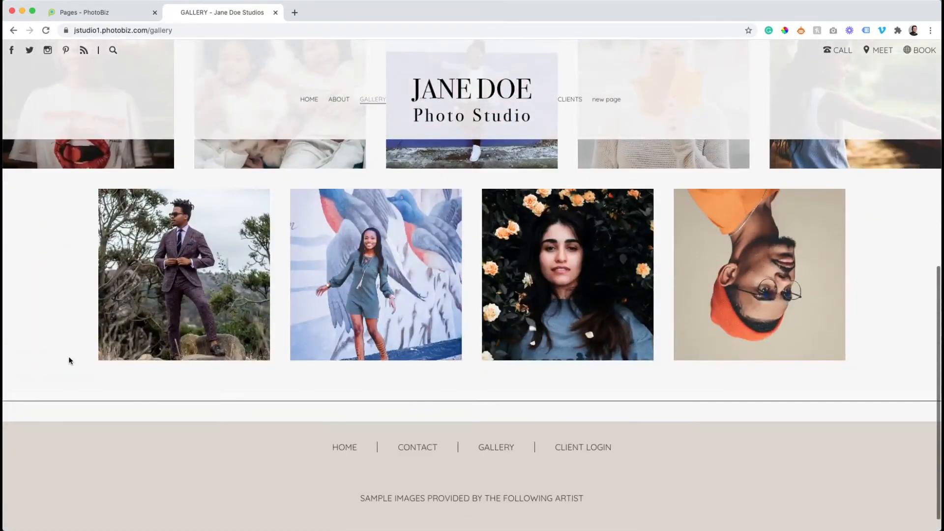
pyautogui.click(98, 12)
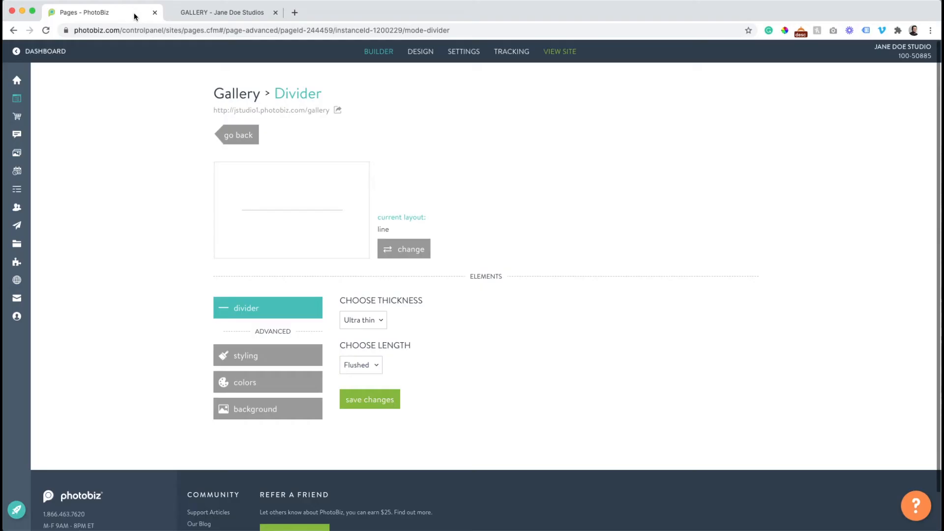
pyautogui.click(230, 134)
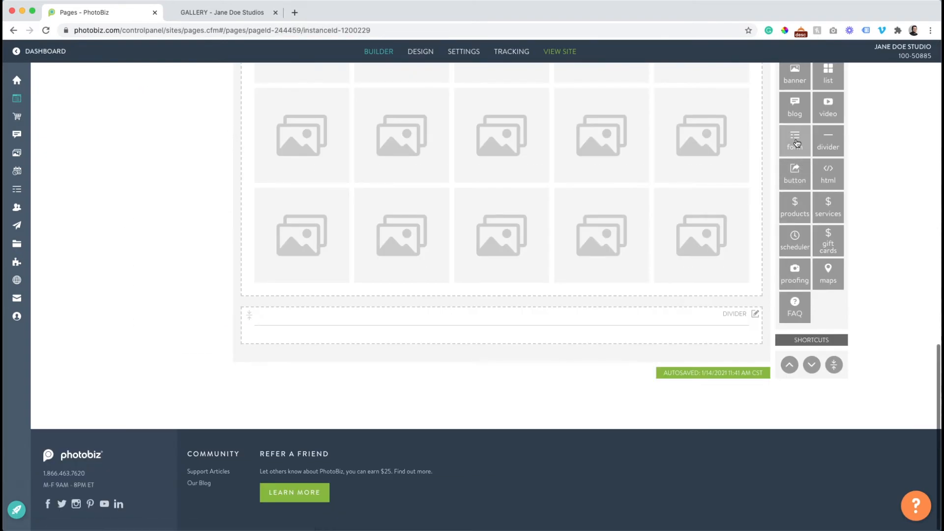
# Place a form block below the divider and two side-by-side button blocks above it
pyautogui.moveTo(798, 143); pyautogui.dragTo(644, 339)
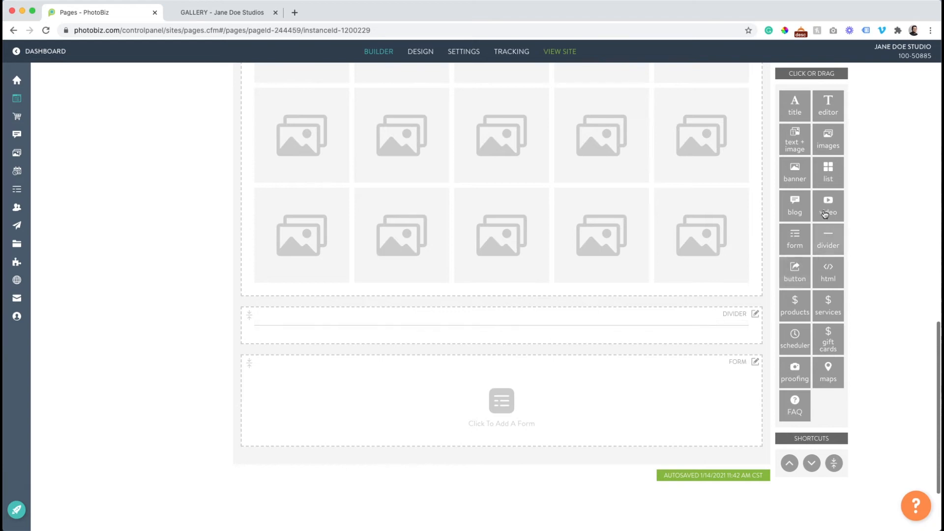
pyautogui.moveTo(795, 274); pyautogui.dragTo(737, 302)
pyautogui.moveTo(795, 274); pyautogui.dragTo(655, 316)
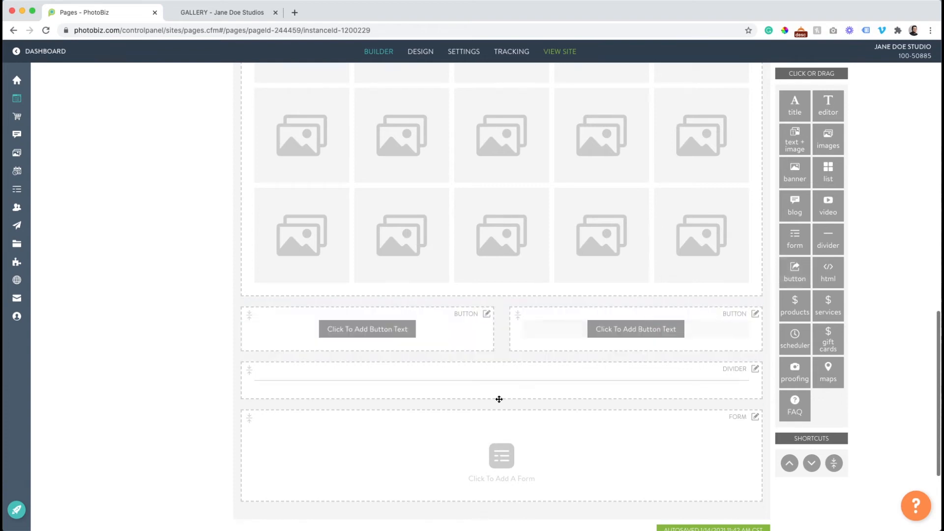
pyautogui.scroll(-2, 530, 394)
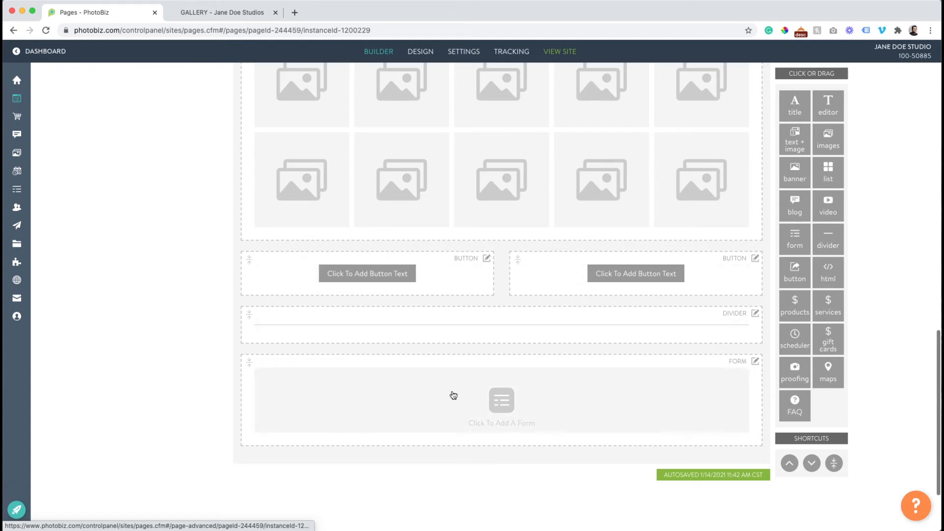
pyautogui.click(488, 406)
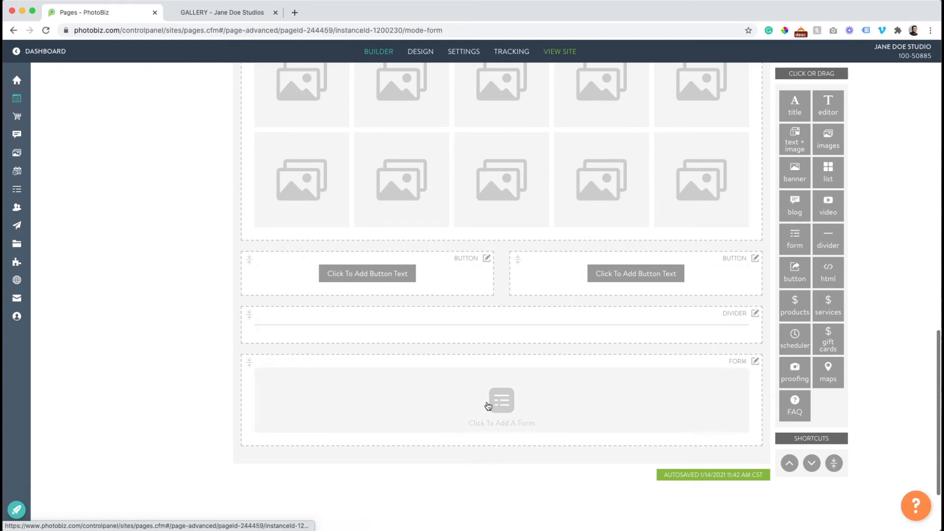
# Assign the Contact Form from My Contact Forms to the form block, using the single form layout
pyautogui.click(377, 335)
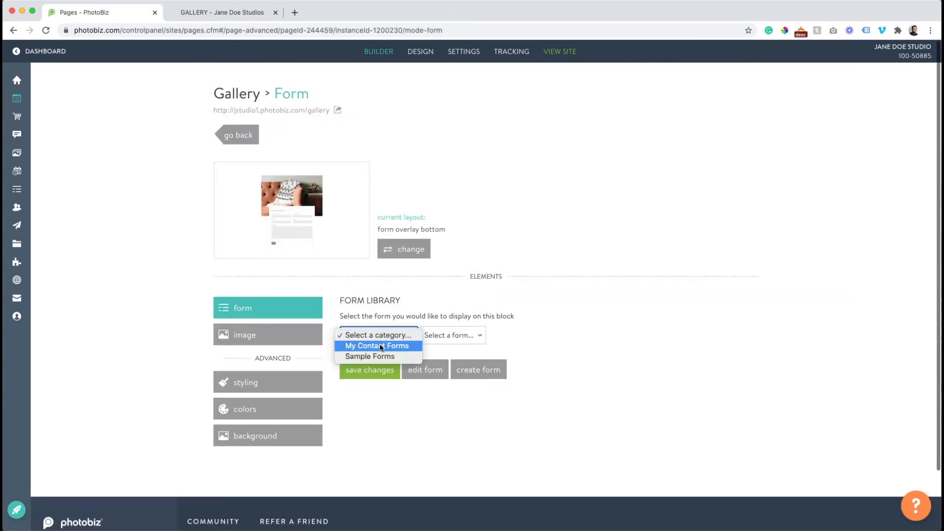
pyautogui.click(382, 347)
pyautogui.click(440, 339)
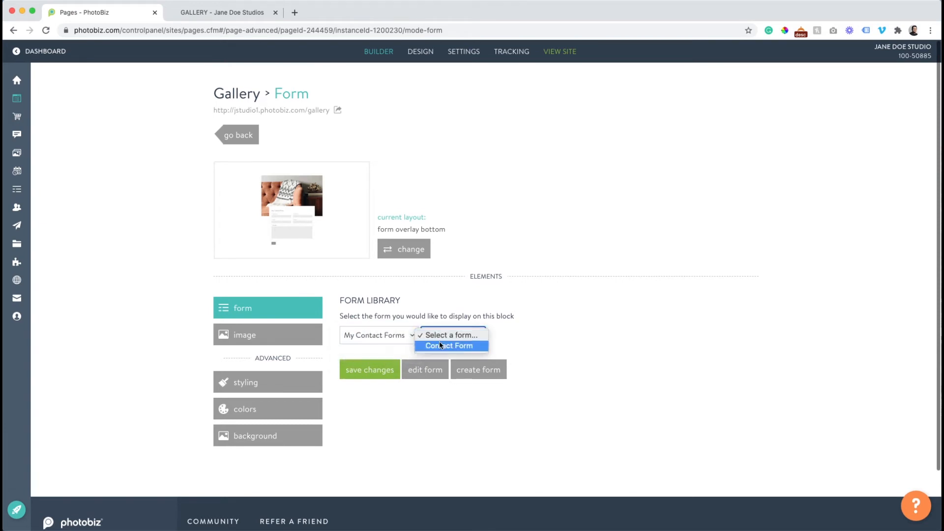
pyautogui.click(438, 347)
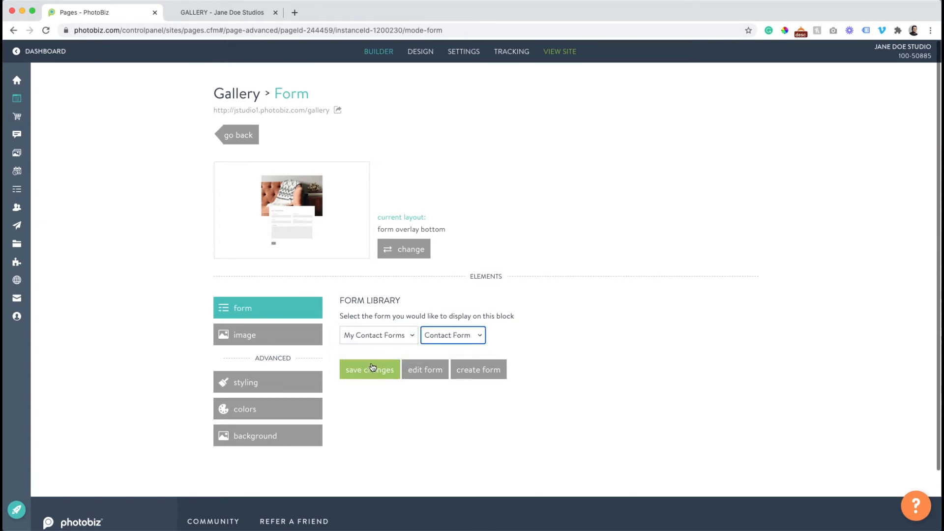
pyautogui.click(373, 367)
pyautogui.click(402, 251)
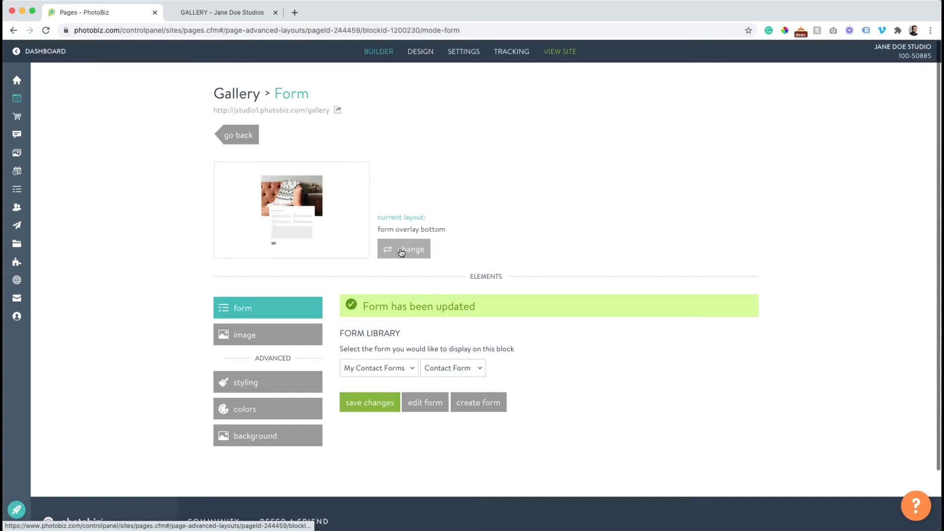
pyautogui.scroll(-2, 401, 258)
pyautogui.click(428, 276)
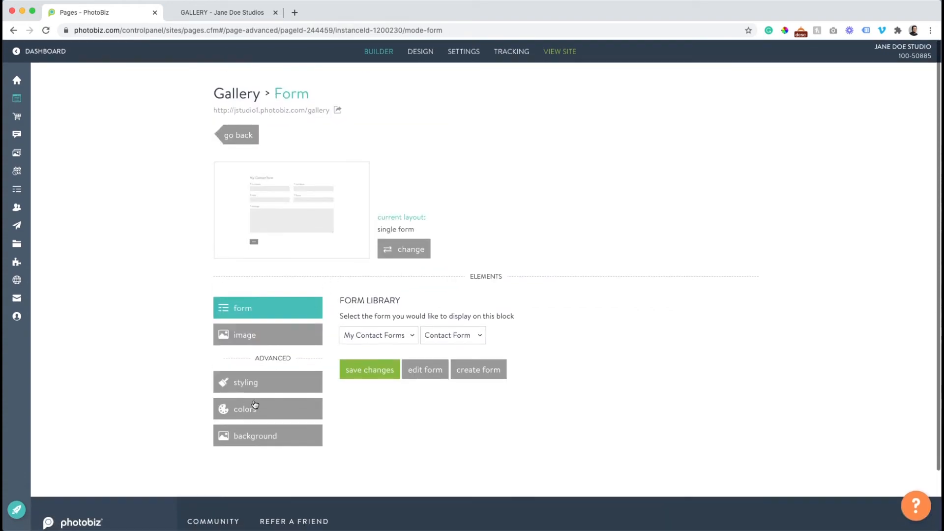
# Check the live gallery page, then return to the Gallery page's block layout
pyautogui.click(216, 14)
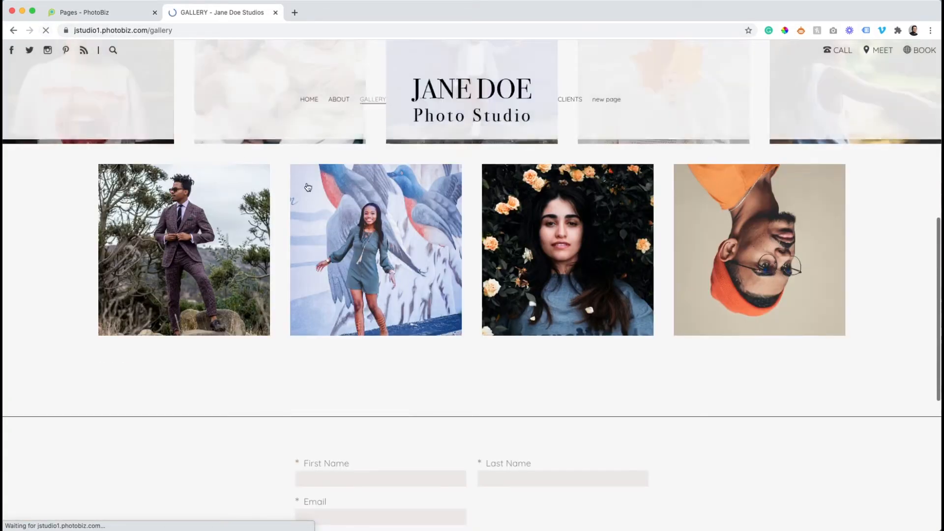
pyautogui.scroll(-4, 308, 187)
pyautogui.scroll(2, 361, 201)
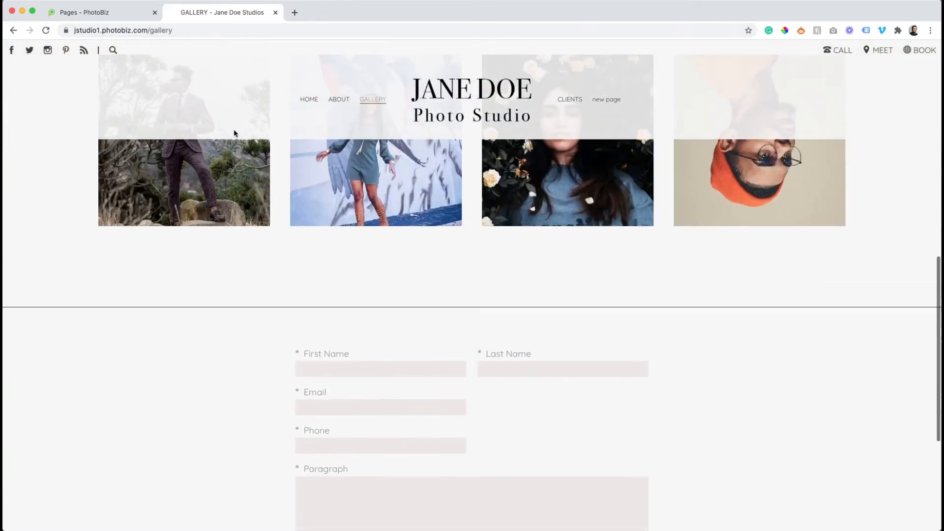
pyautogui.click(90, 19)
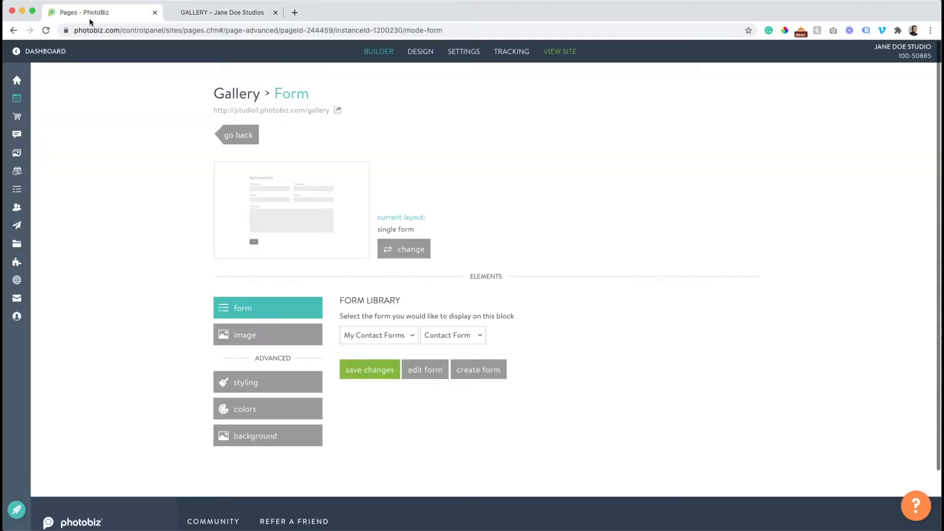
pyautogui.click(241, 138)
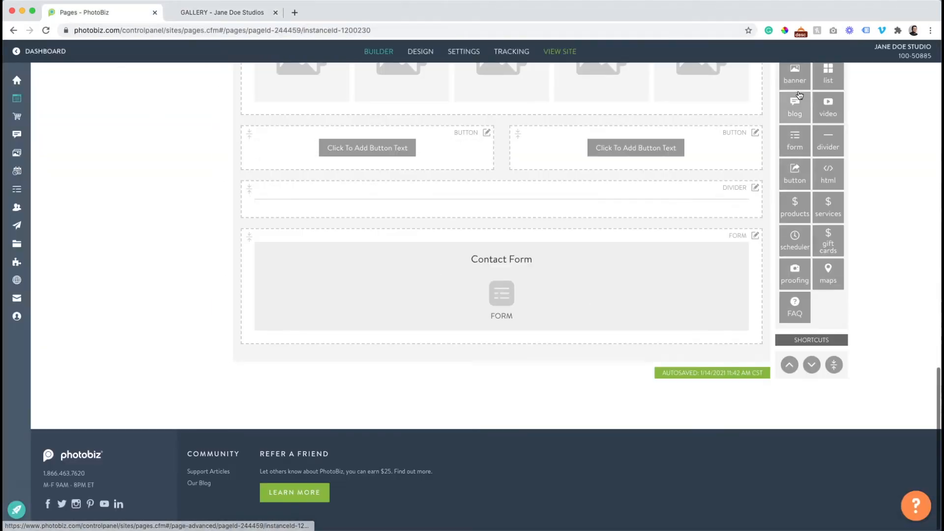
pyautogui.scroll(4, 617, 307)
# Add a title block reading 'Interesting working with me? Contact me today!' between the divider and contact form
pyautogui.moveTo(794, 141); pyautogui.dragTo(643, 389)
pyautogui.click(504, 419)
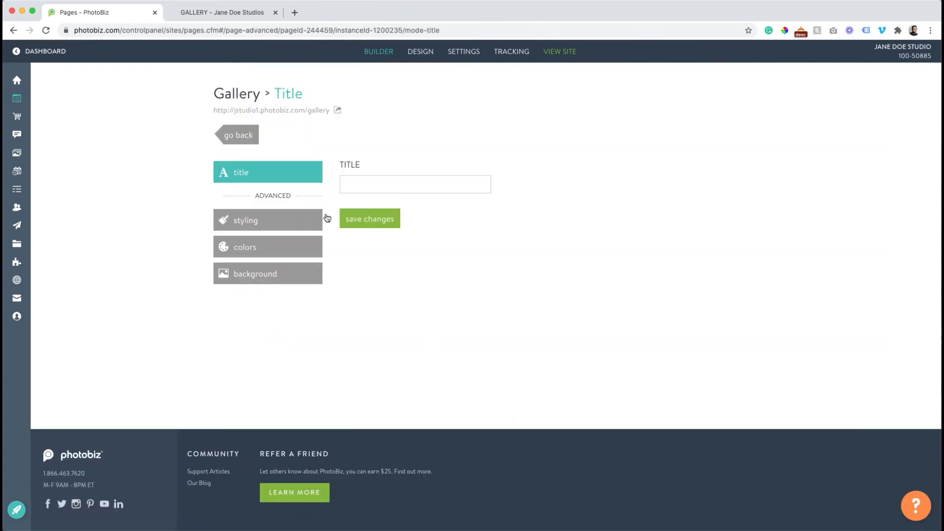
pyautogui.click(359, 181)
pyautogui.write('I')
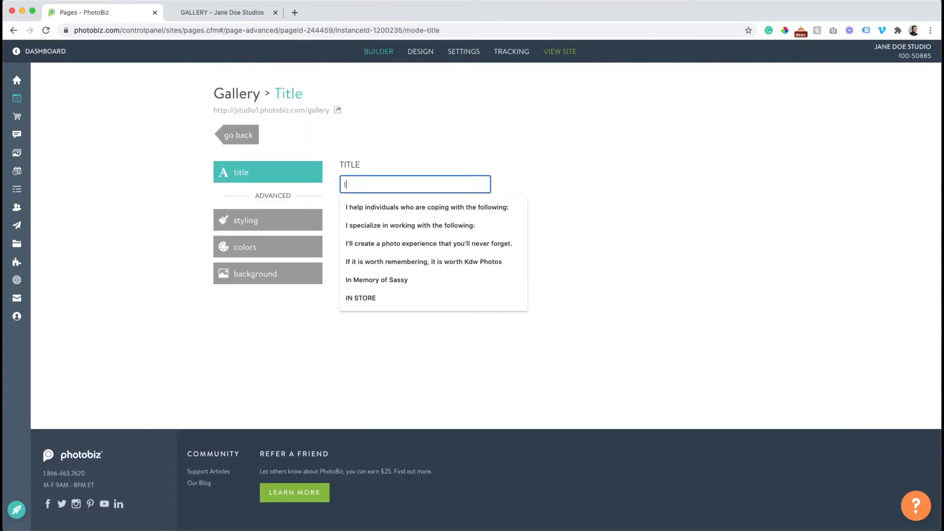
pyautogui.write('nteresting working with me? Contact m')
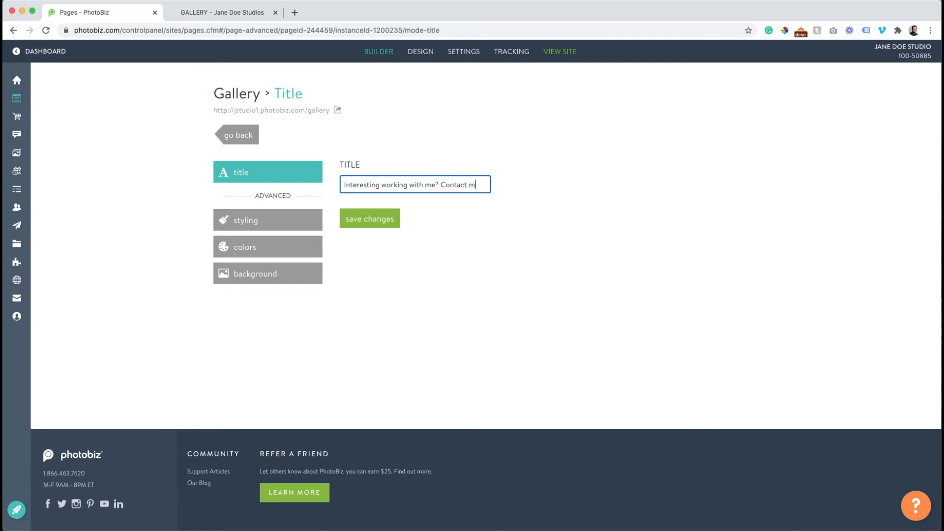
pyautogui.write('oday!')
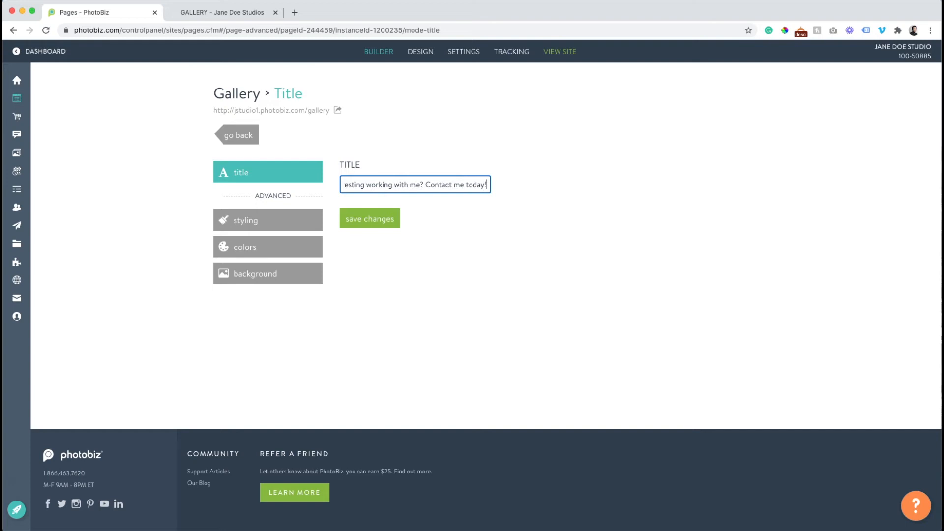
pyautogui.click(353, 217)
# Reload the live Gallery page to confirm the new title appears
pyautogui.click(238, 136)
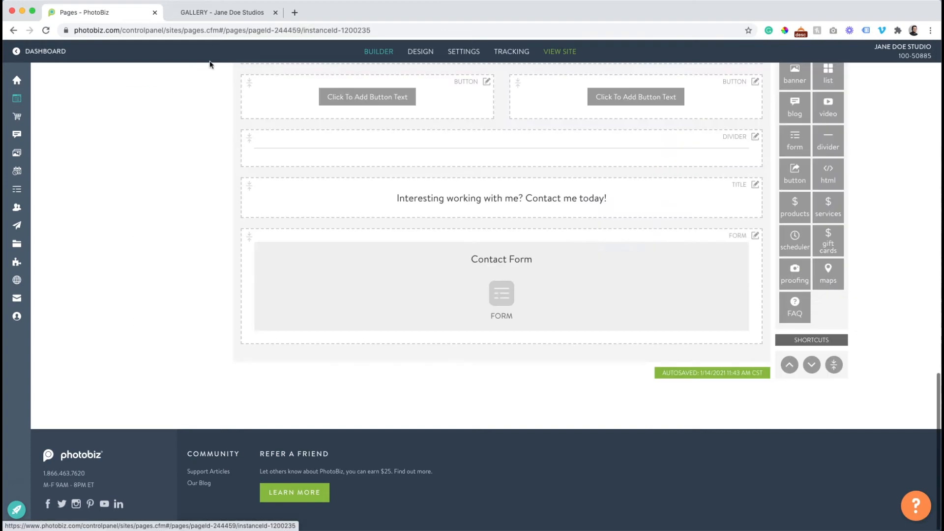
pyautogui.click(213, 18)
pyautogui.click(46, 30)
pyautogui.scroll(-3, 385, 199)
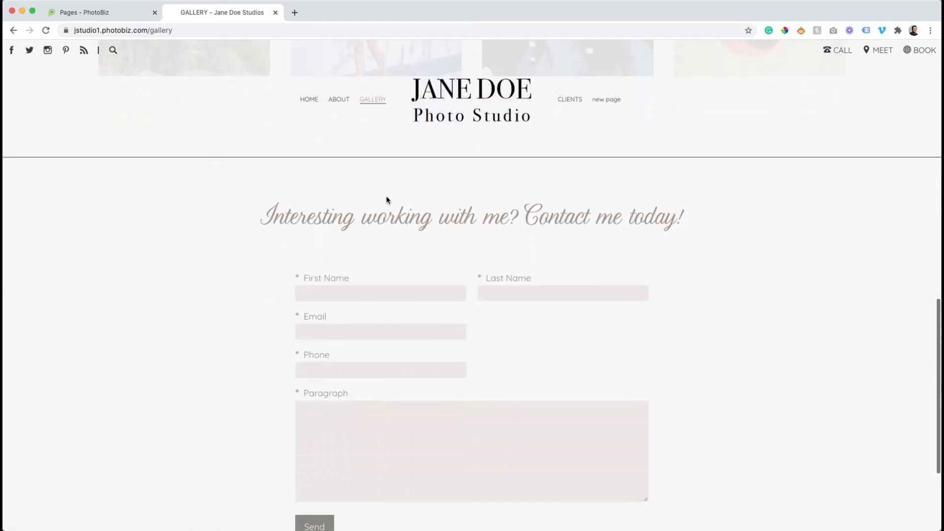
pyautogui.scroll(-2, 387, 198)
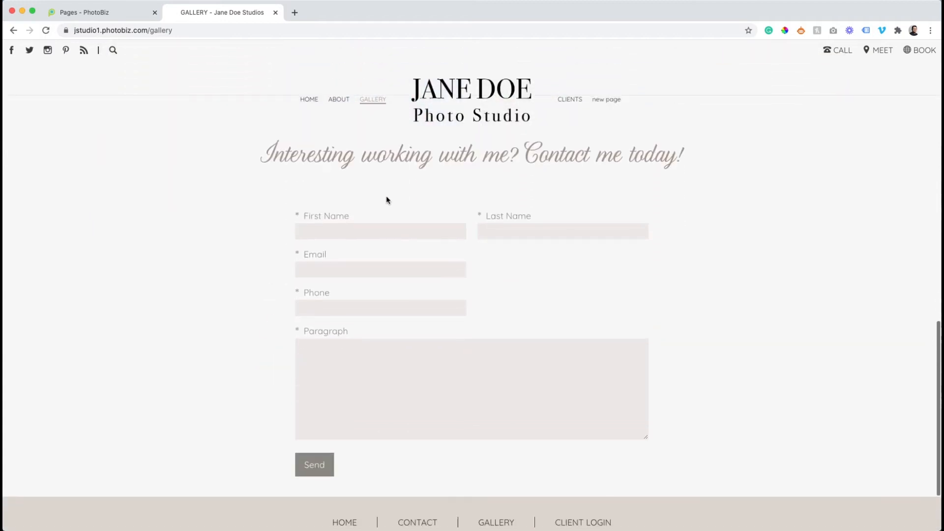
pyautogui.scroll(2, 276, 190)
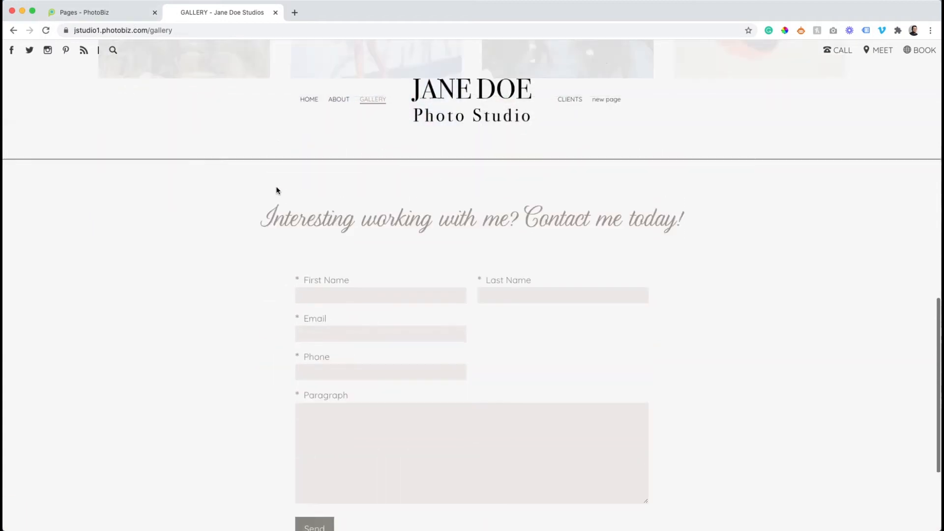
pyautogui.click(101, 13)
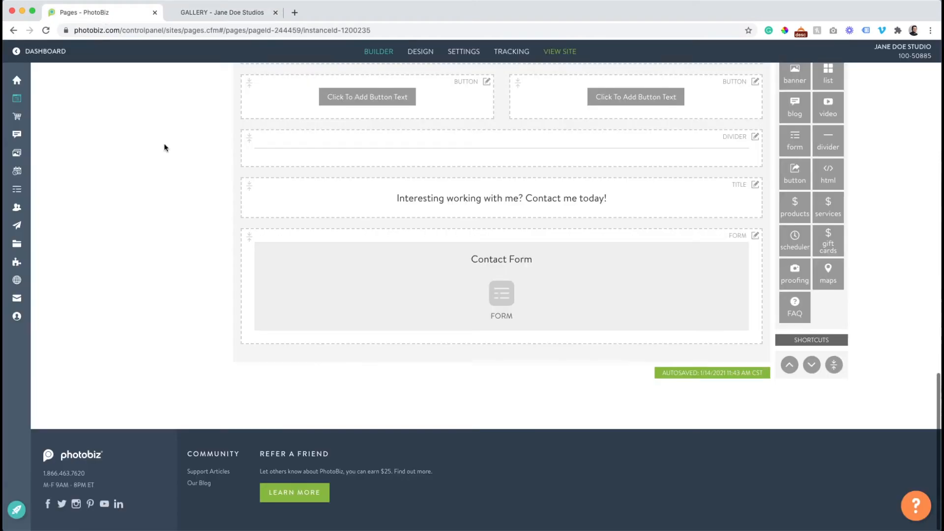
# Set the contact form's background colour to light taupe #DCD5CE and save
pyautogui.click(354, 301)
pyautogui.click(273, 411)
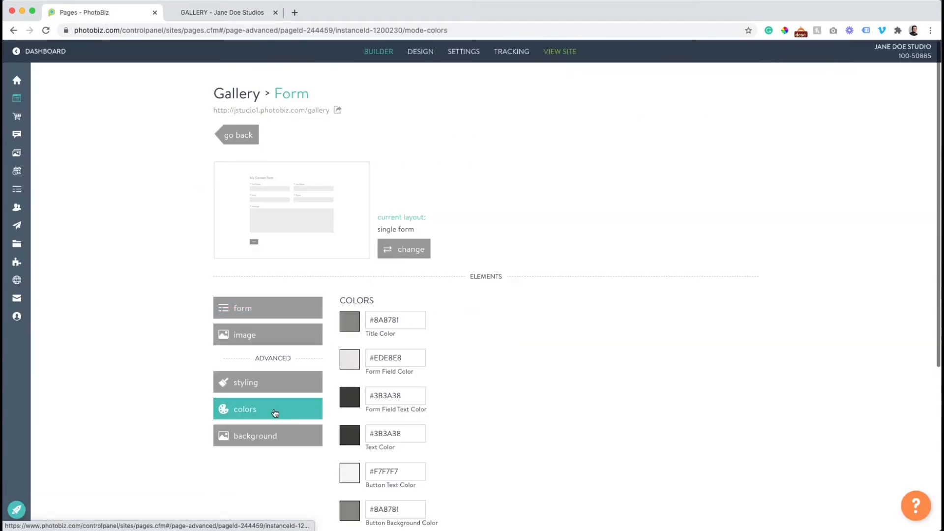
pyautogui.scroll(-2, 267, 409)
pyautogui.scroll(-1, 267, 409)
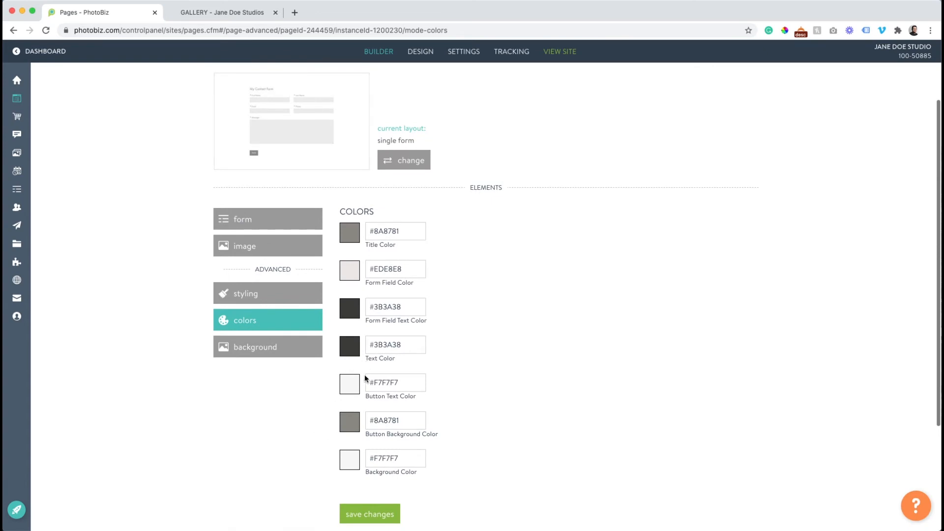
pyautogui.click(353, 465)
pyautogui.scroll(-3, 365, 389)
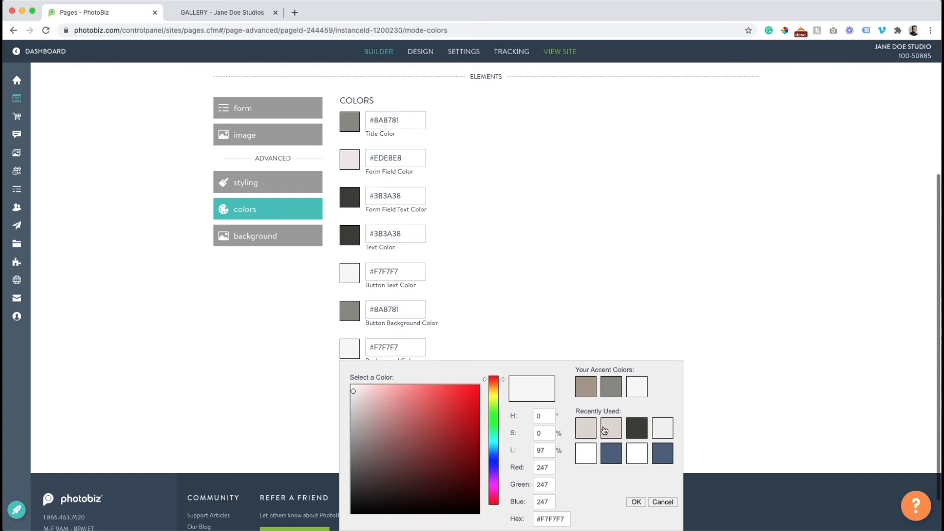
pyautogui.click(605, 431)
pyautogui.click(378, 401)
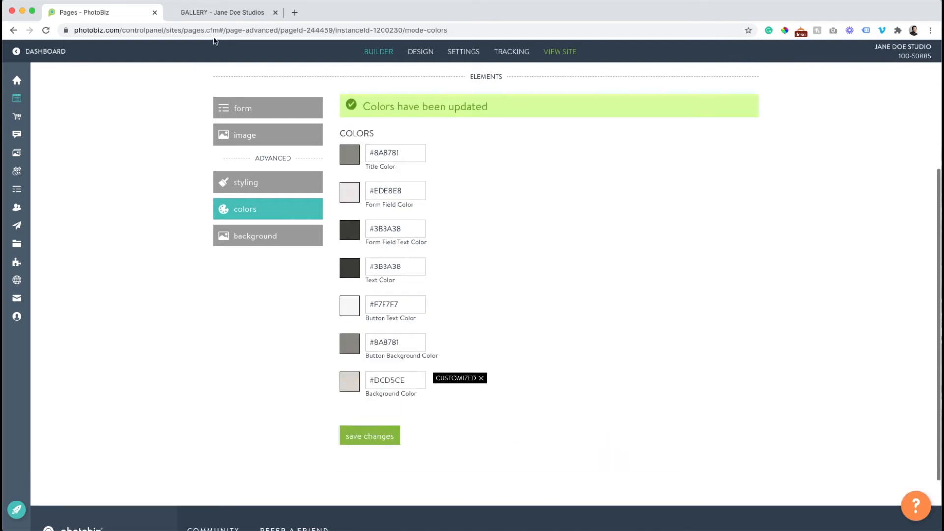
# Reload the live Gallery page to check the beige form background
pyautogui.click(210, 12)
pyautogui.click(46, 31)
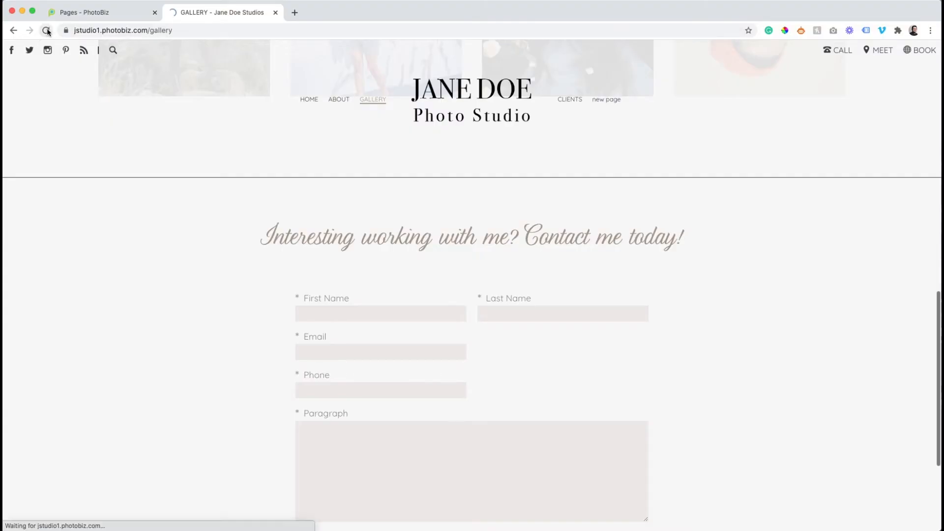
pyautogui.scroll(-3, 216, 245)
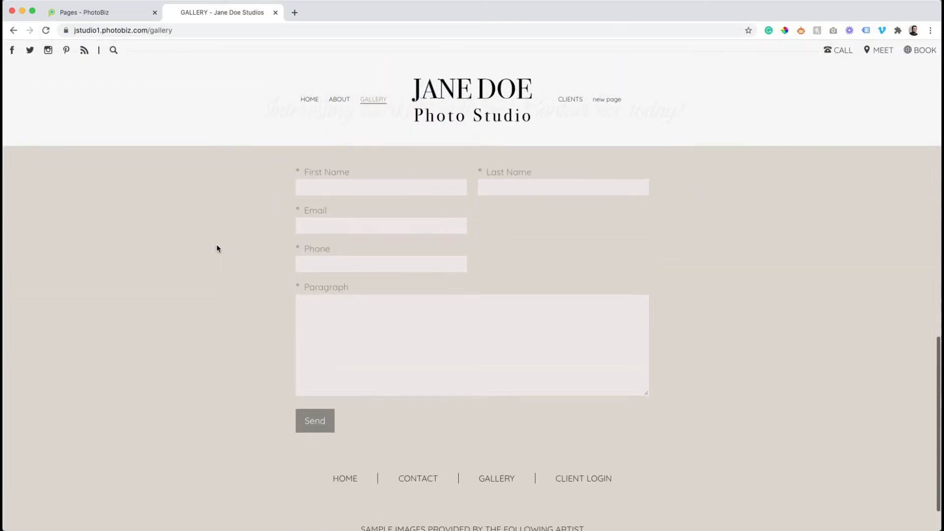
pyautogui.scroll(4, 216, 244)
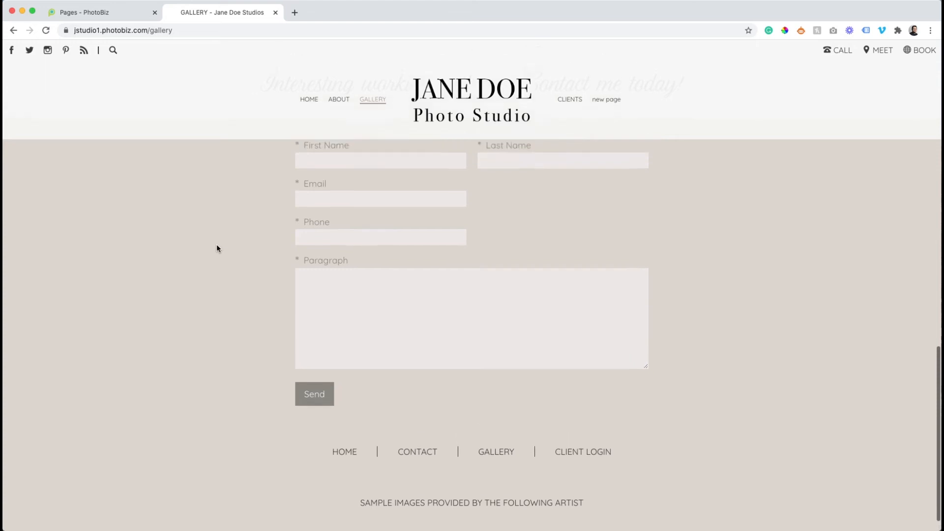
pyautogui.scroll(1, 216, 246)
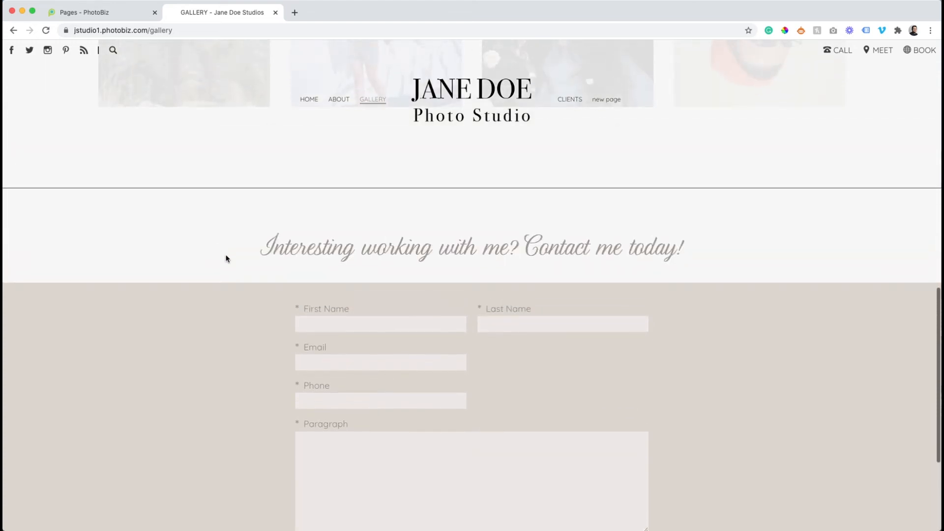
pyautogui.click(118, 12)
pyautogui.scroll(3, 210, 107)
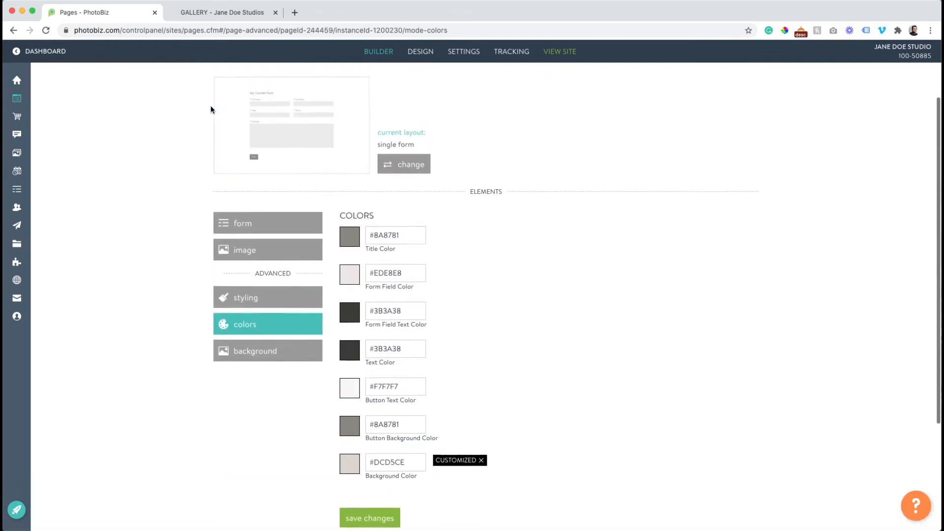
# Give the contact title block a #A39486 background and #F7F7F7 title text, then check it live
pyautogui.scroll(2, 210, 106)
pyautogui.click(230, 135)
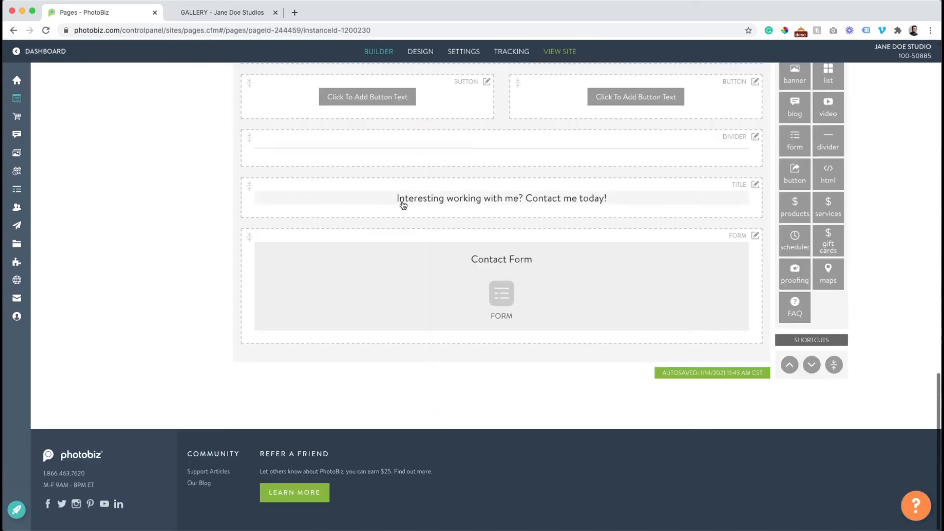
pyautogui.click(402, 203)
pyautogui.click(305, 254)
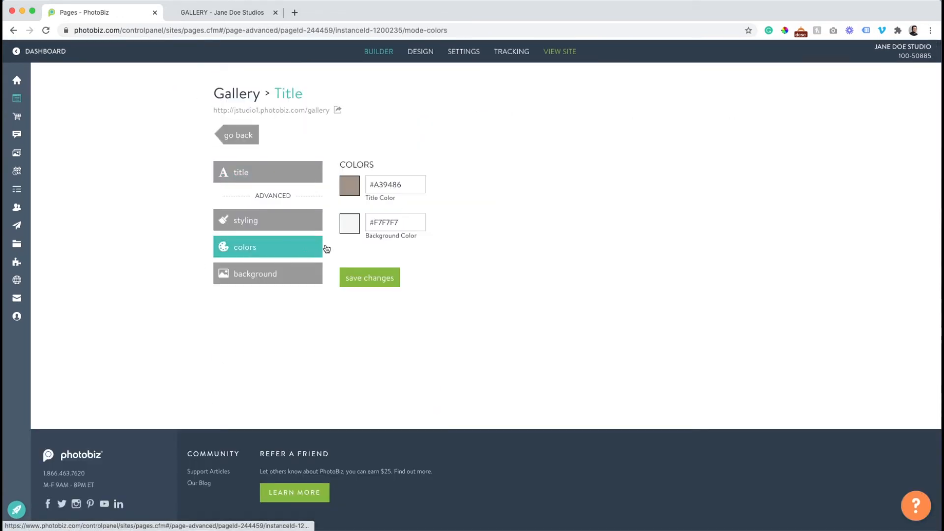
pyautogui.click(353, 225)
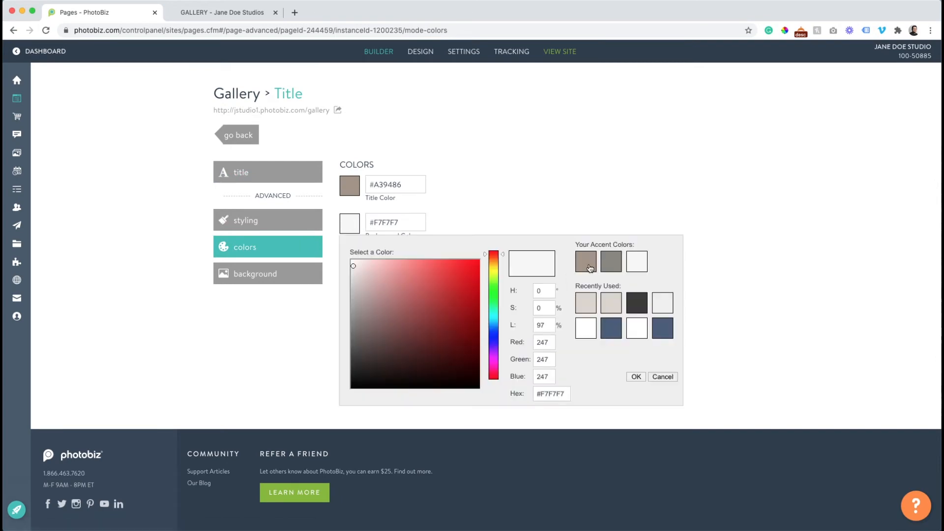
pyautogui.click(590, 267)
pyautogui.click(351, 192)
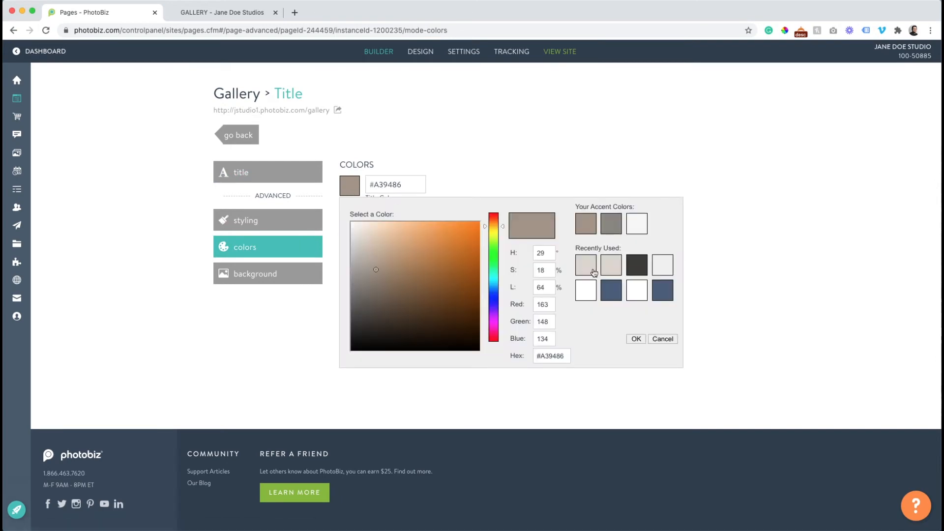
pyautogui.click(646, 225)
pyautogui.click(370, 277)
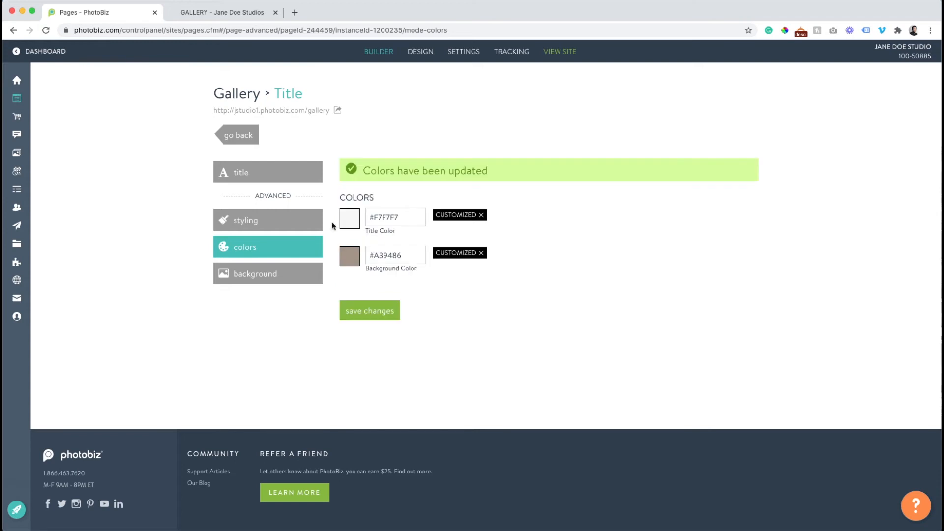
pyautogui.click(212, 13)
pyautogui.click(45, 30)
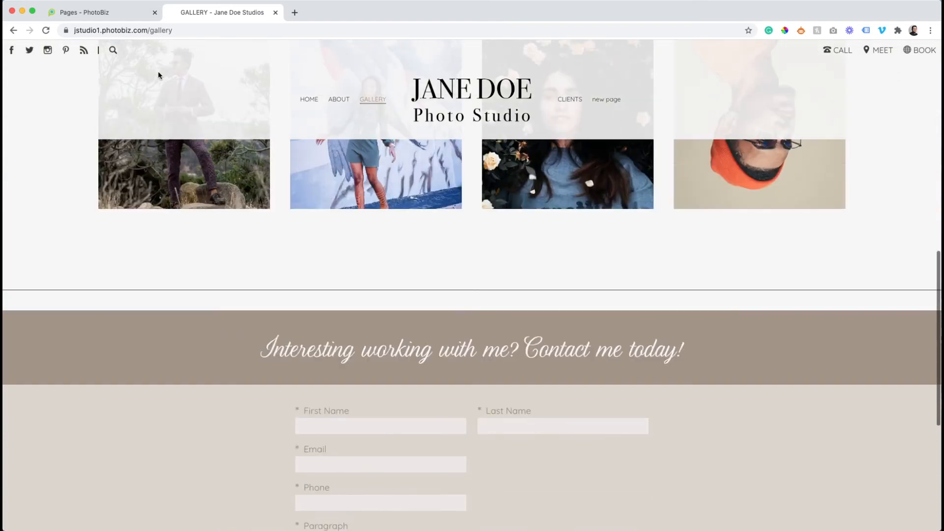
pyautogui.click(106, 13)
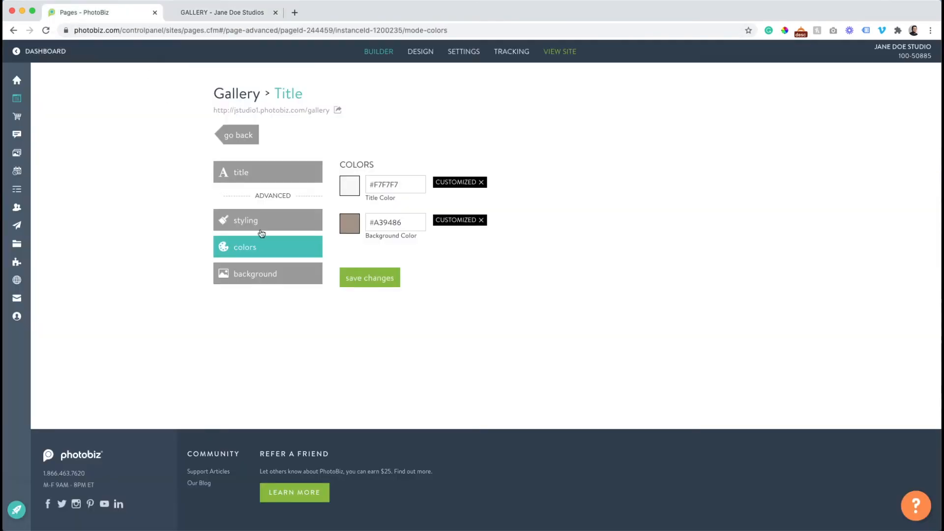
# Change the title block's inside spacing from Medium to Thin, save, and check the live page
pyautogui.click(248, 217)
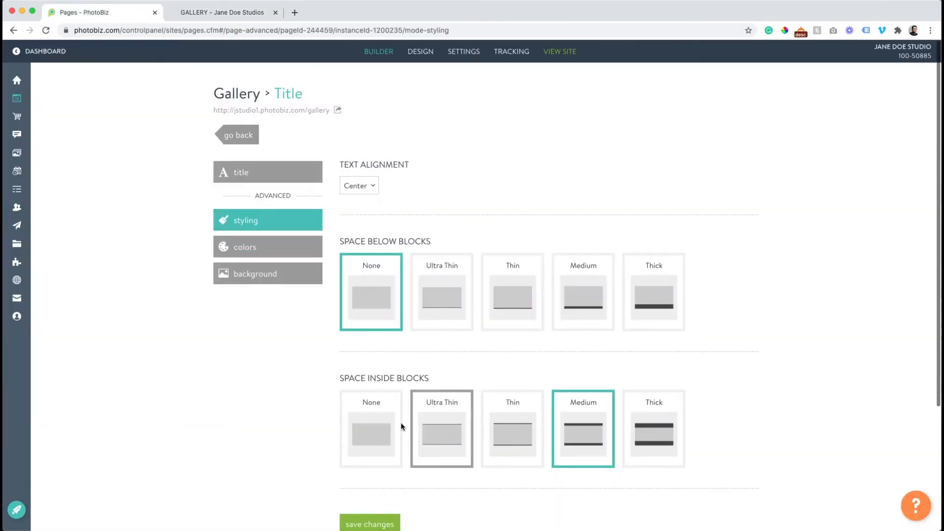
pyautogui.scroll(-2, 388, 366)
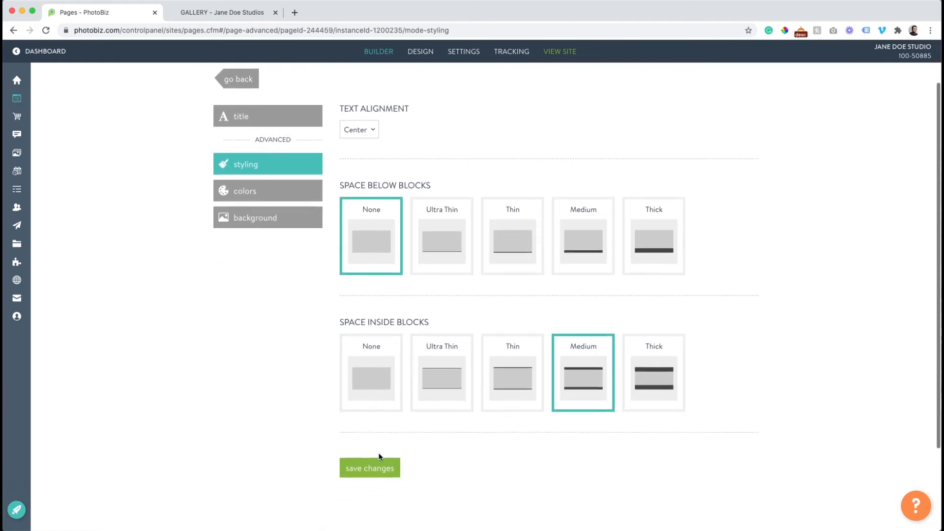
pyautogui.click(512, 388)
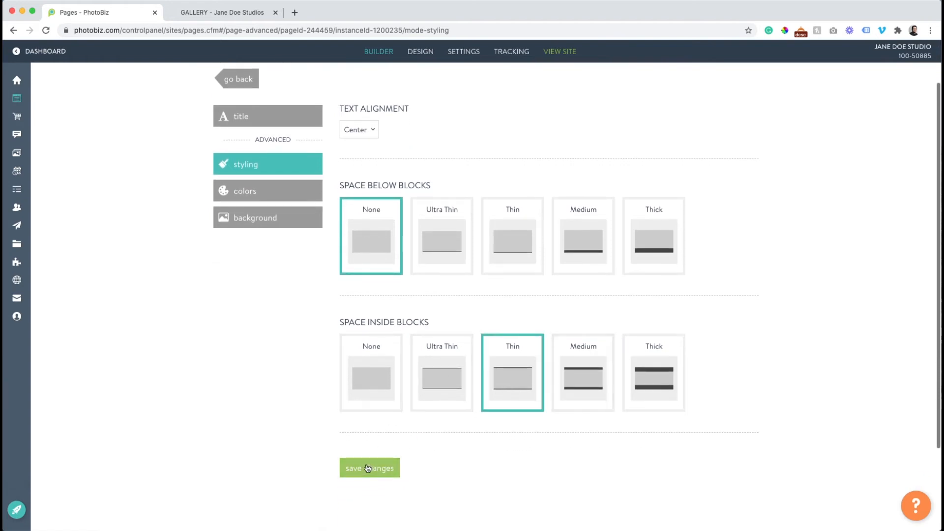
pyautogui.click(366, 468)
pyautogui.click(224, 19)
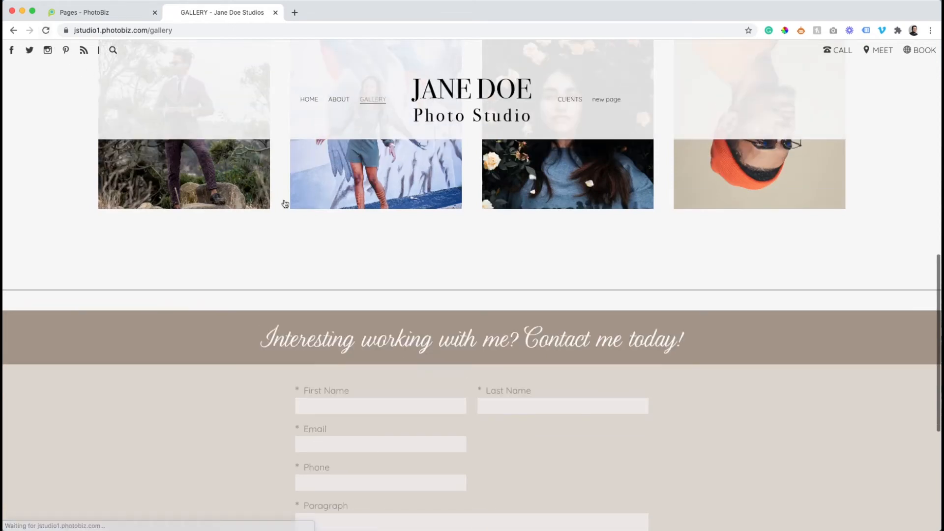
pyautogui.click(118, 13)
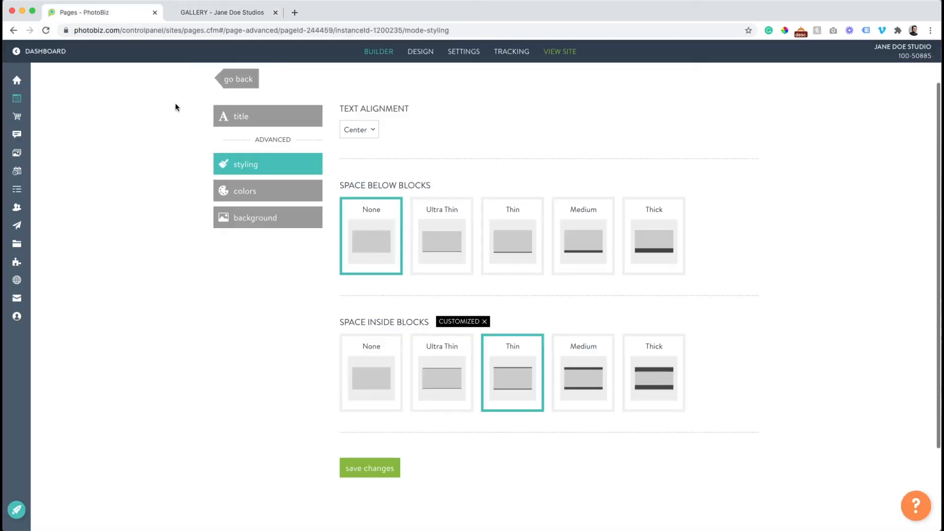
pyautogui.click(239, 132)
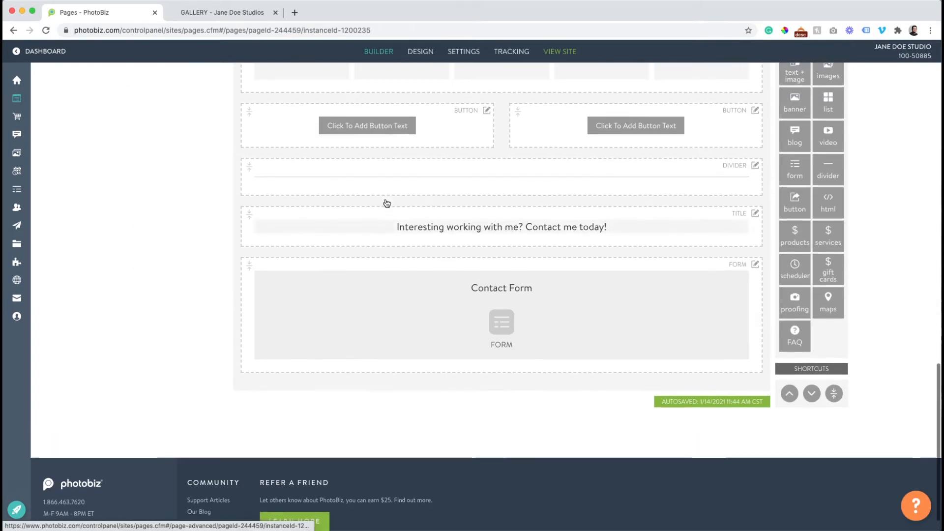
# Set the divider block's inside spacing to None, save, and check the live page
pyautogui.click(380, 182)
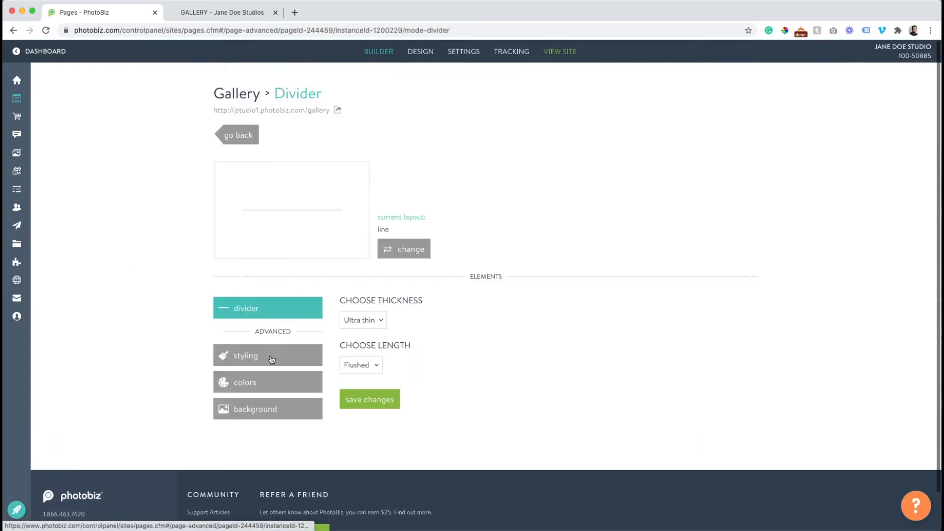
pyautogui.click(271, 360)
pyautogui.scroll(-3, 277, 359)
pyautogui.click(371, 342)
pyautogui.click(375, 433)
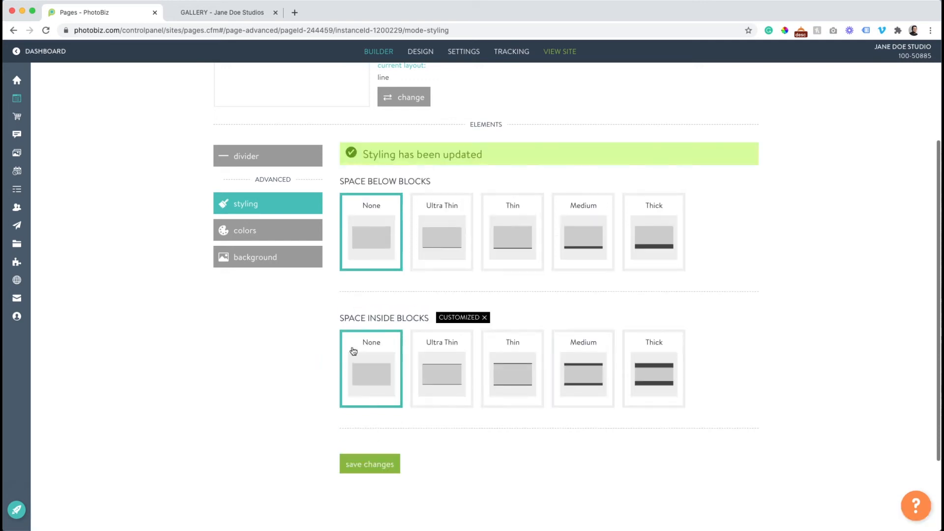
pyautogui.click(211, 12)
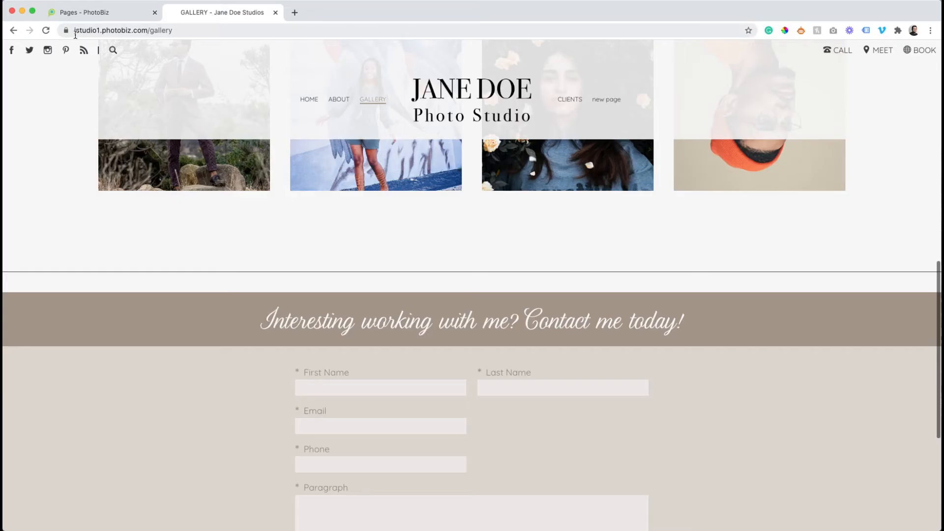
pyautogui.click(46, 31)
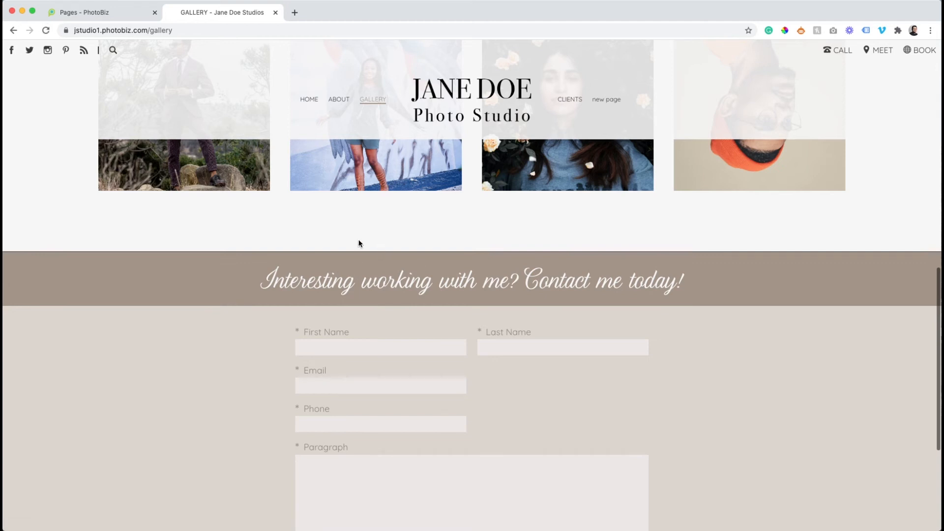
pyautogui.click(112, 11)
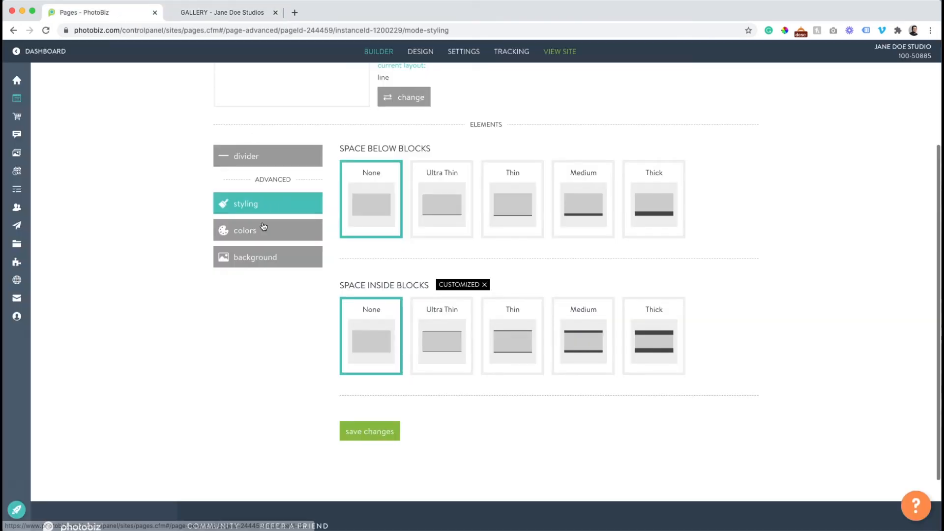
# Try a Medium divider line thickness and check it on the live page
pyautogui.scroll(2, 264, 227)
pyautogui.click(393, 147)
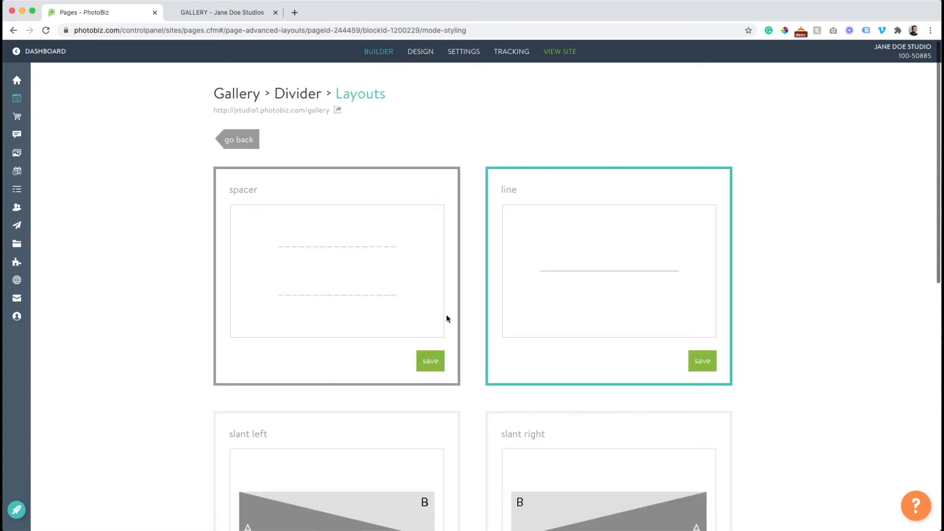
pyautogui.click(242, 139)
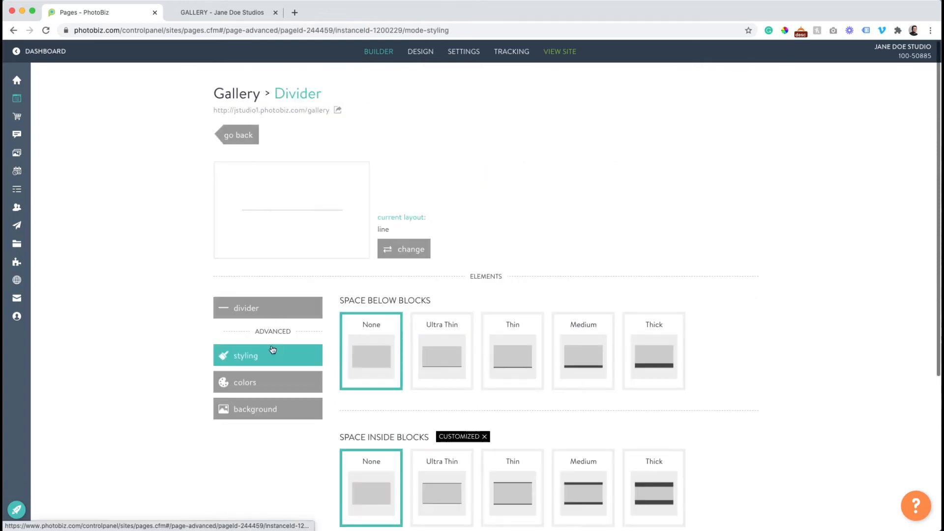
pyautogui.click(270, 312)
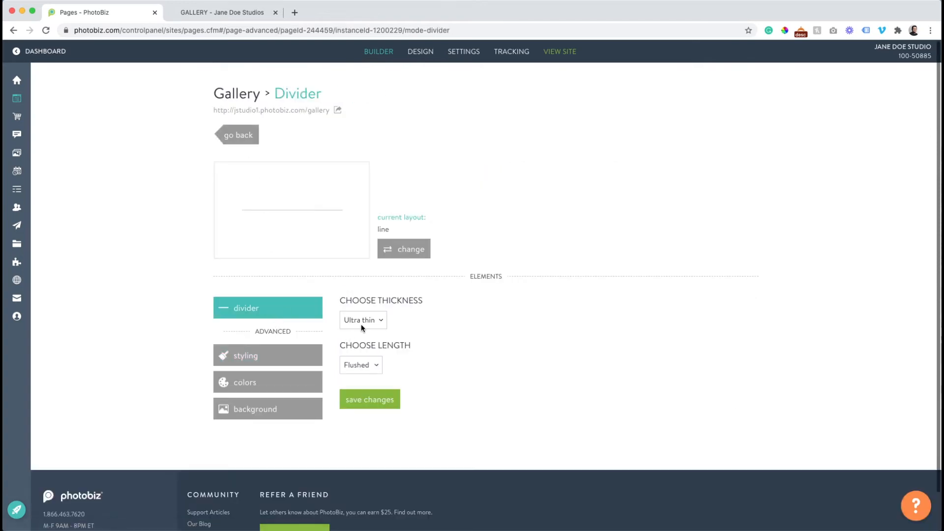
pyautogui.click(362, 322)
pyautogui.click(359, 342)
pyautogui.click(375, 397)
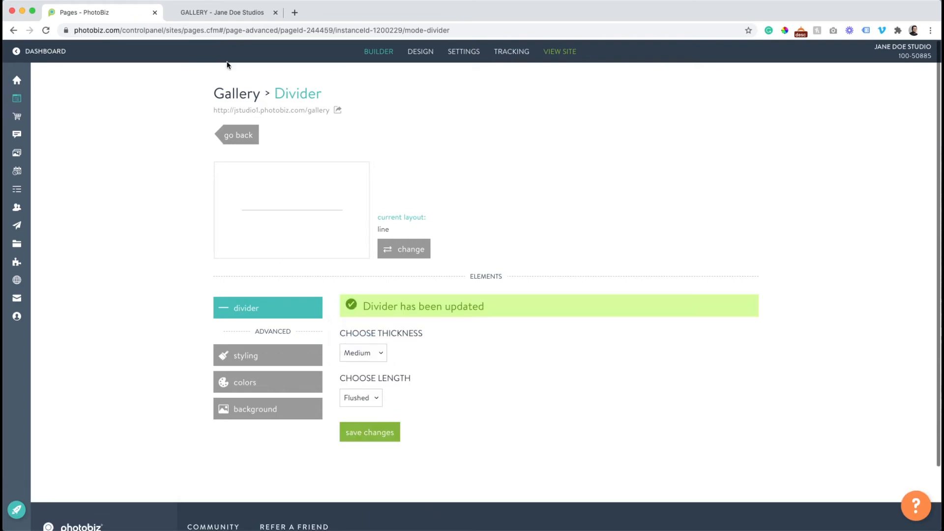
pyautogui.click(211, 11)
pyautogui.click(46, 31)
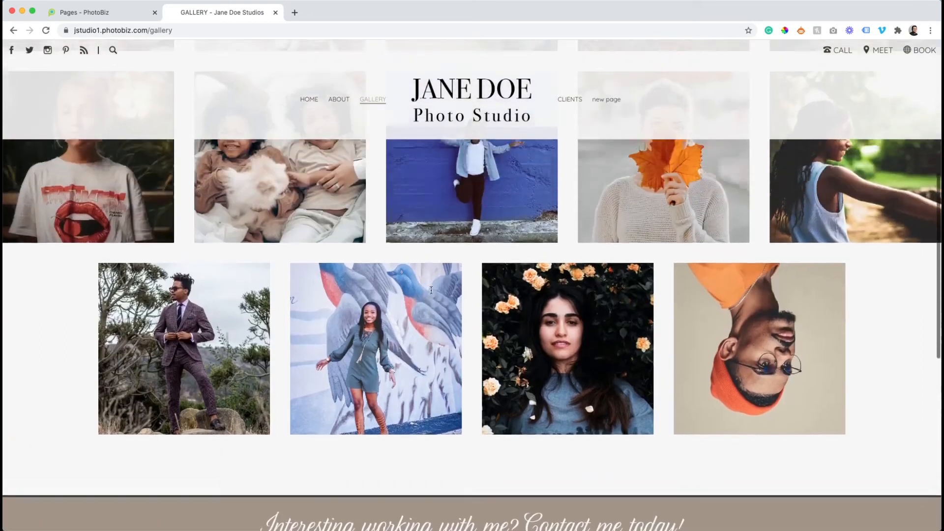
pyautogui.scroll(-10, 432, 294)
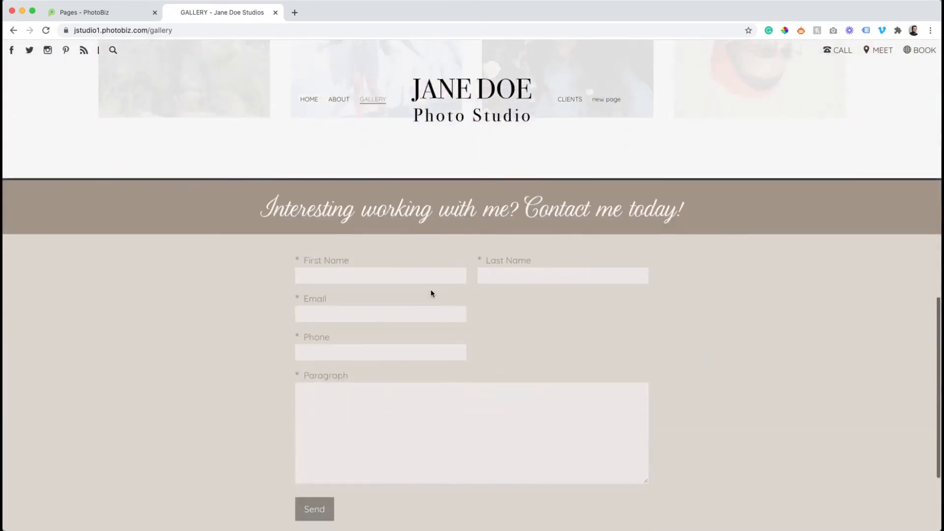
pyautogui.click(89, 12)
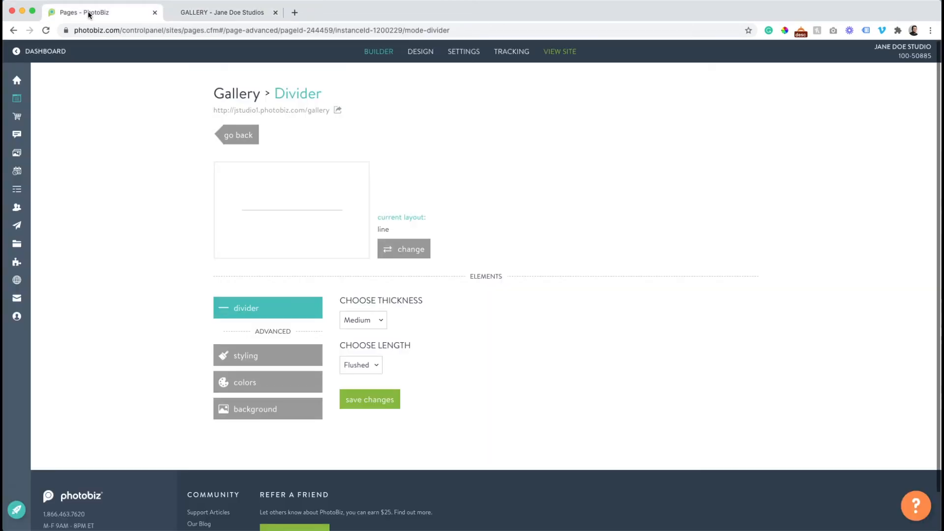
# Change the divider line thickness to Thin, save, and confirm it live
pyautogui.click(347, 322)
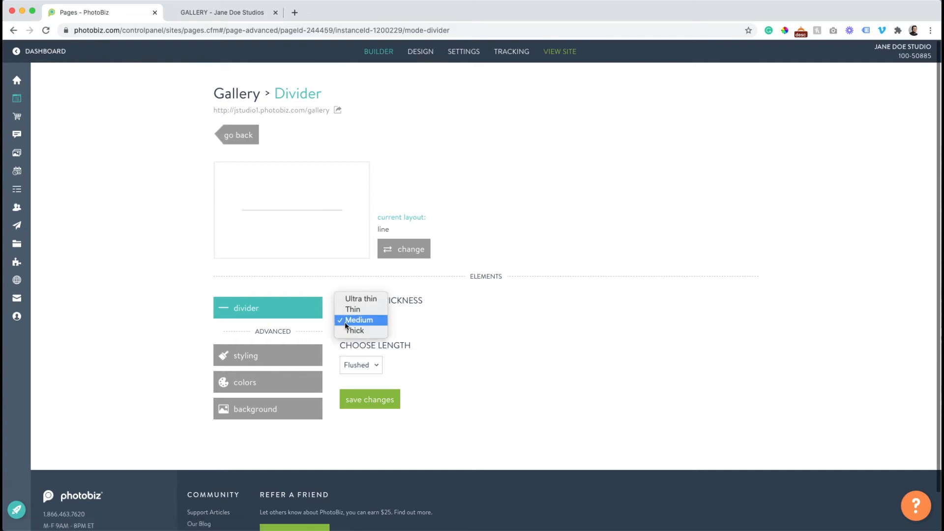
pyautogui.click(353, 310)
pyautogui.click(364, 400)
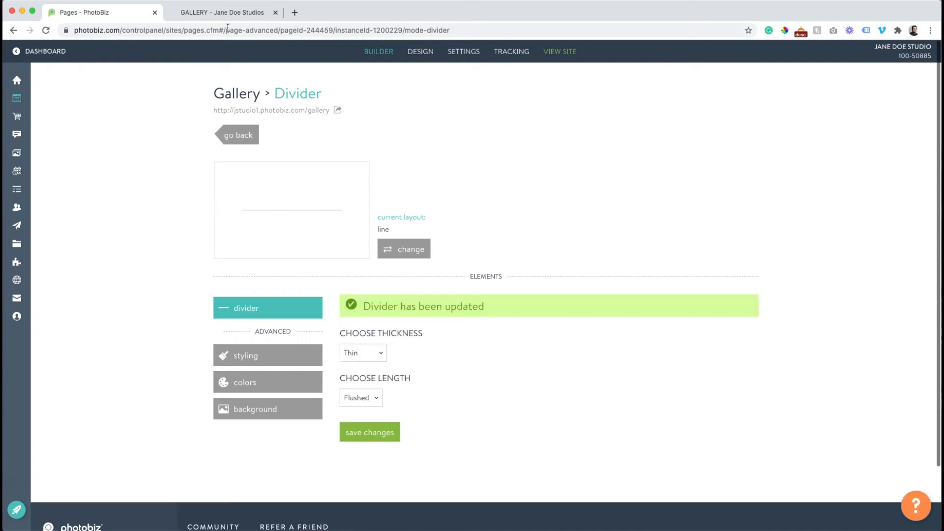
pyautogui.click(220, 14)
pyautogui.click(46, 31)
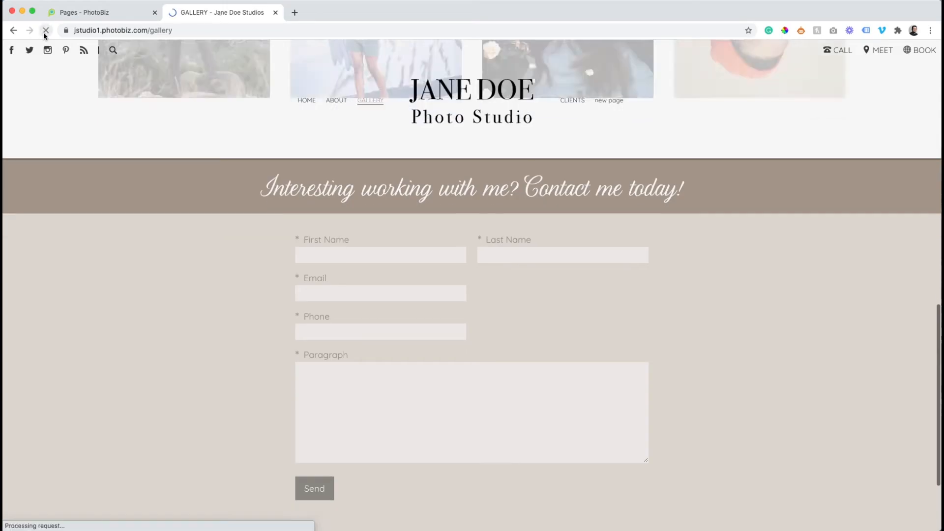
pyautogui.click(78, 13)
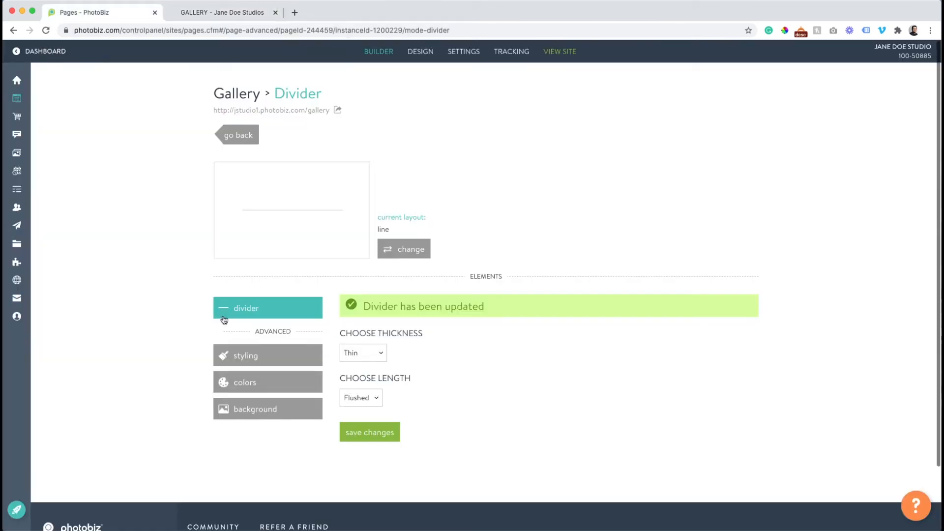
# Set the divider line colour to #DCD5CE and save
pyautogui.click(242, 382)
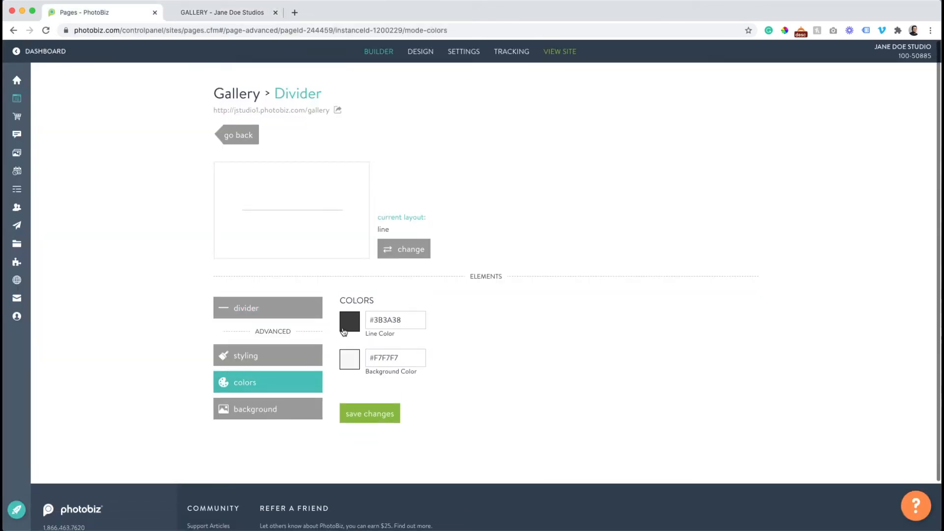
pyautogui.click(350, 321)
pyautogui.click(633, 406)
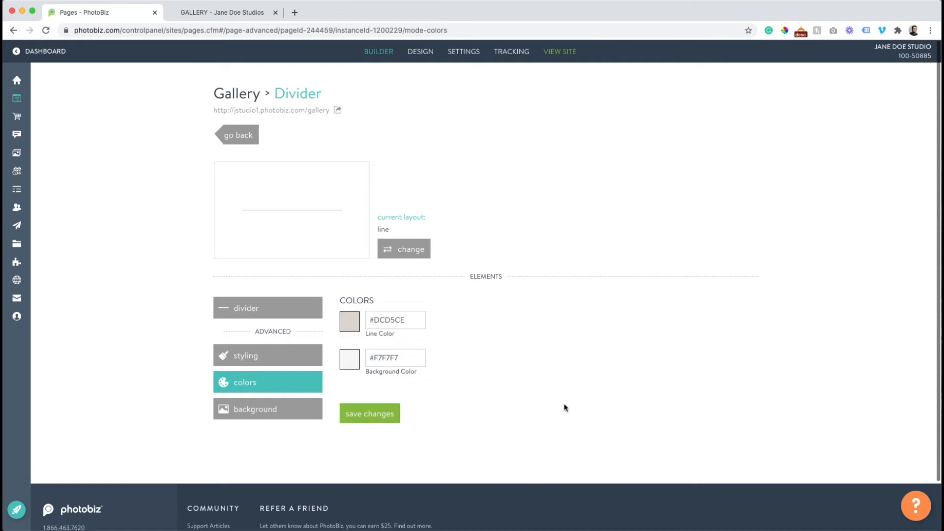
pyautogui.click(359, 413)
# Reload the live Gallery page and review the contact section with the recoloured divider
pyautogui.click(206, 13)
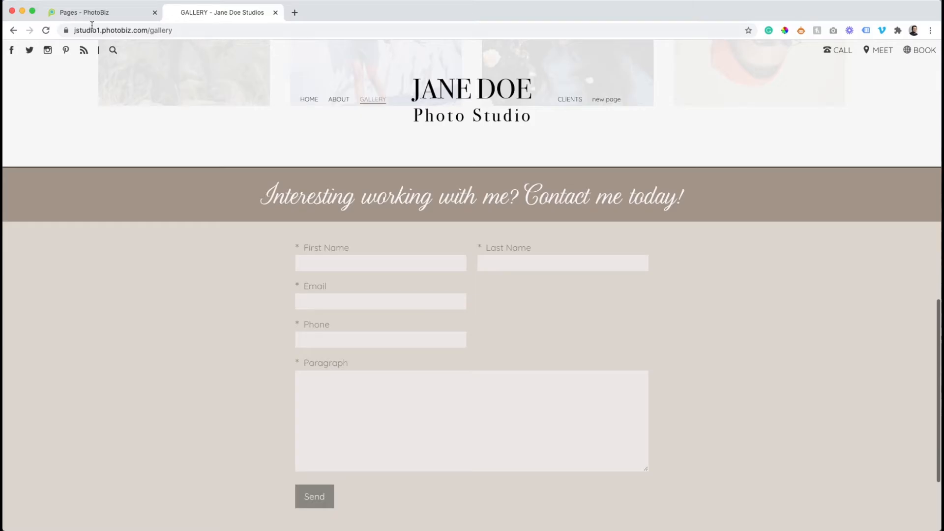
pyautogui.click(46, 30)
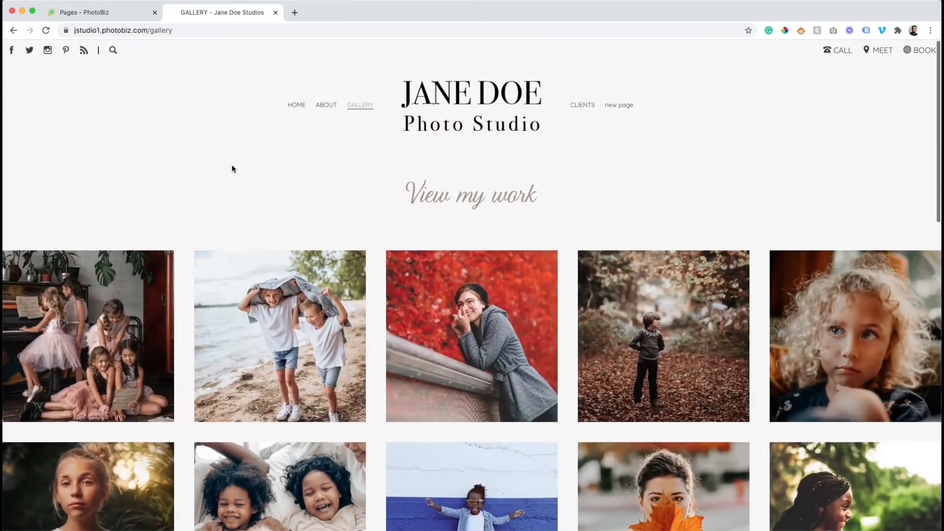
pyautogui.scroll(-3, 192, 213)
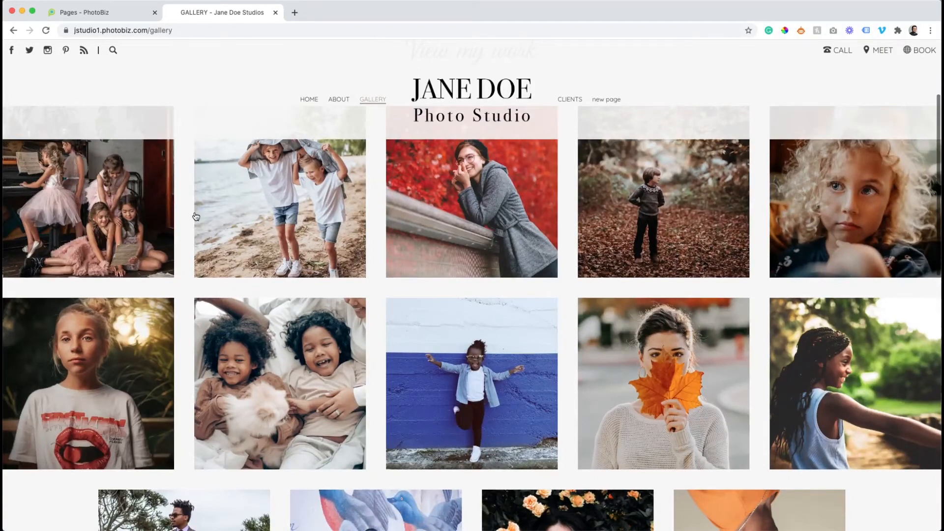
pyautogui.scroll(3, 342, 203)
pyautogui.scroll(-10, 402, 213)
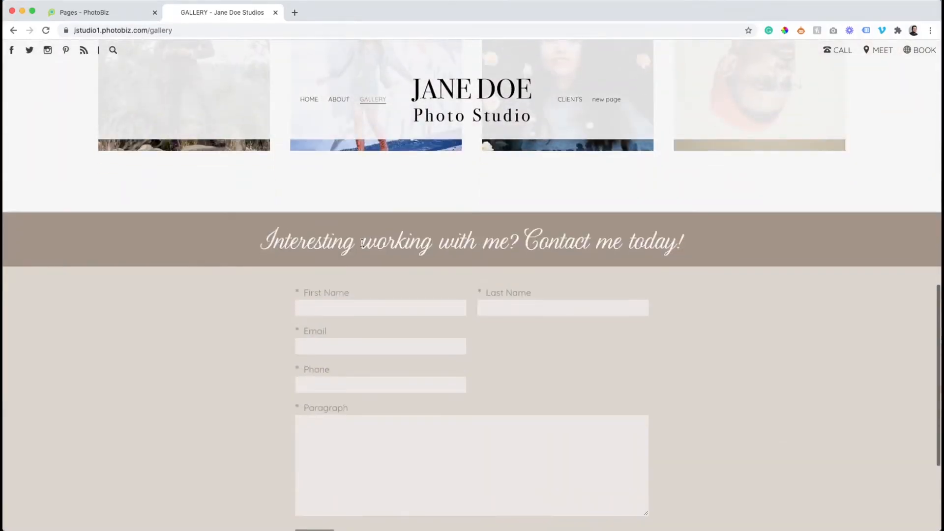
pyautogui.scroll(-2, 284, 213)
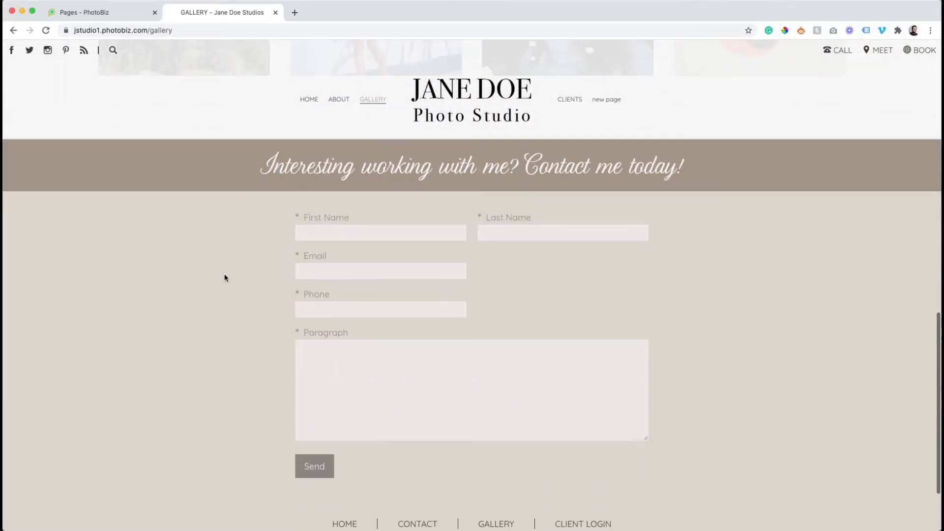
pyautogui.scroll(-2, 306, 254)
pyautogui.scroll(3, 305, 254)
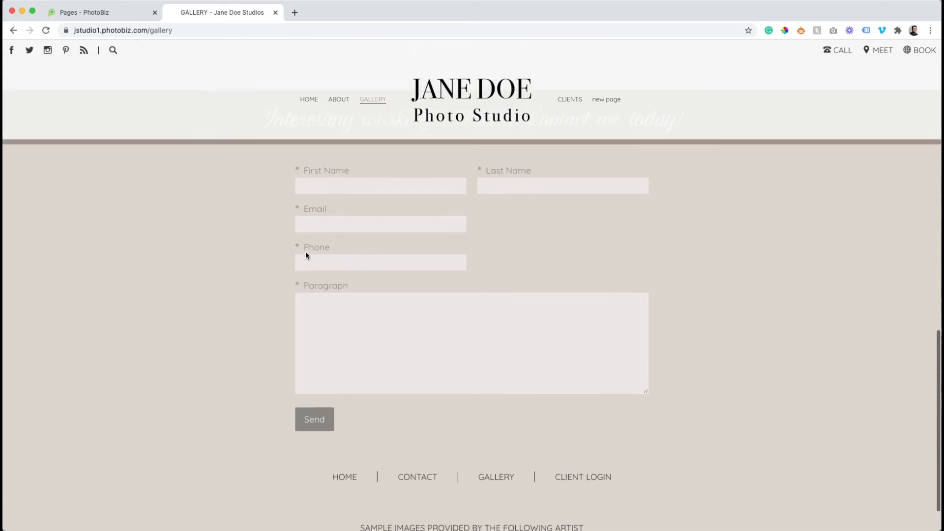
# Darken the contact form's title colour to #706E68 and save the form colours
pyautogui.click(130, 14)
pyautogui.click(241, 135)
pyautogui.click(388, 274)
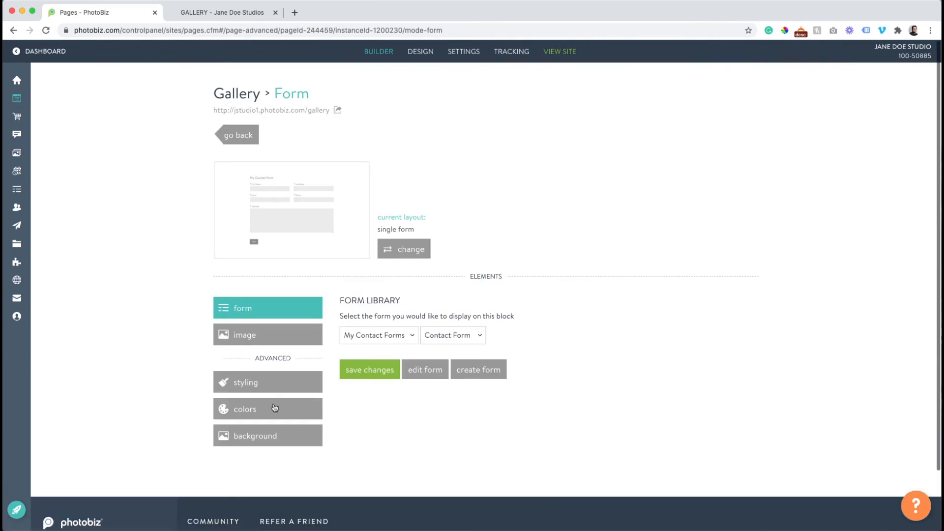
pyautogui.click(275, 408)
pyautogui.scroll(-2, 319, 320)
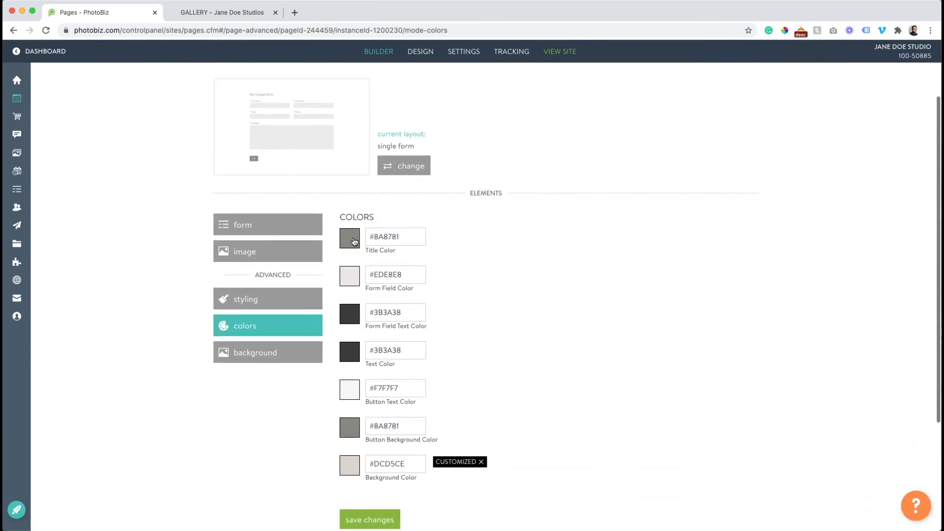
pyautogui.click(351, 239)
pyautogui.click(361, 346)
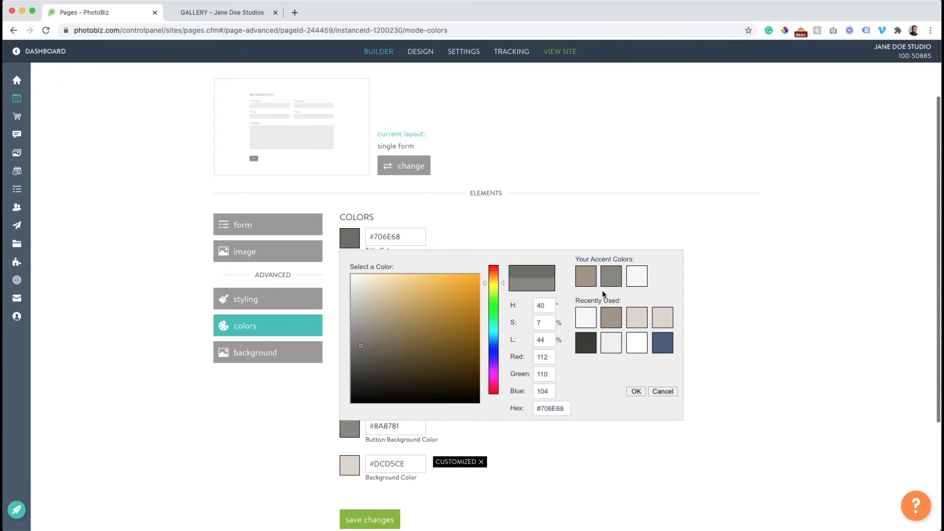
pyautogui.click(635, 392)
pyautogui.scroll(-1, 332, 437)
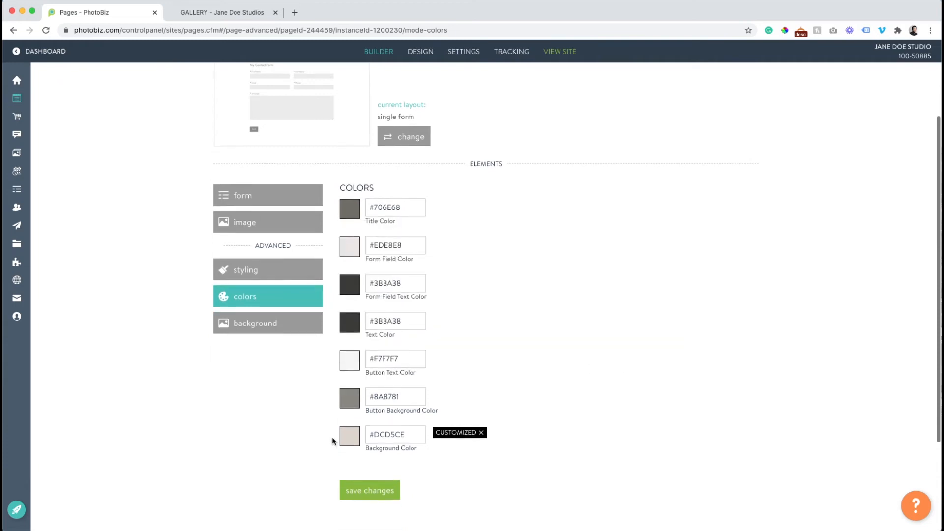
pyautogui.click(364, 489)
# Reload the live Gallery page to check the updated form colours
pyautogui.click(204, 15)
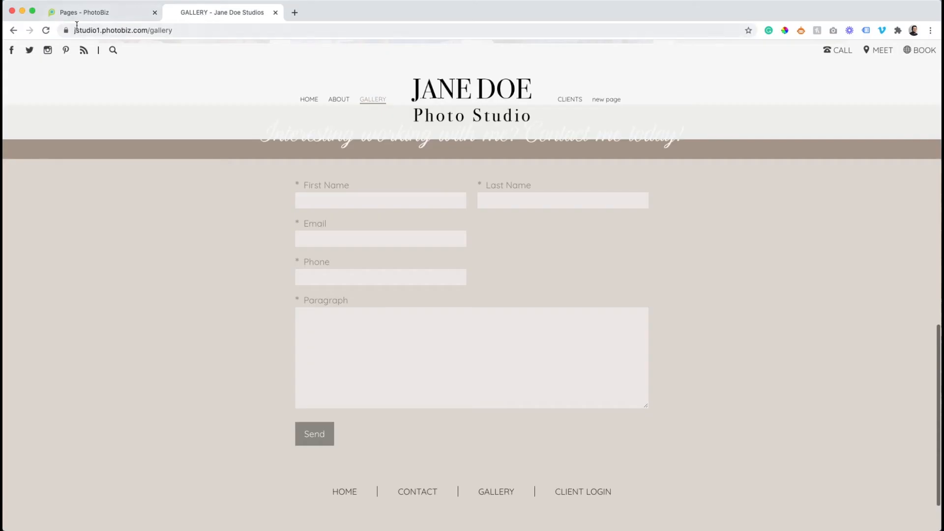
pyautogui.click(46, 30)
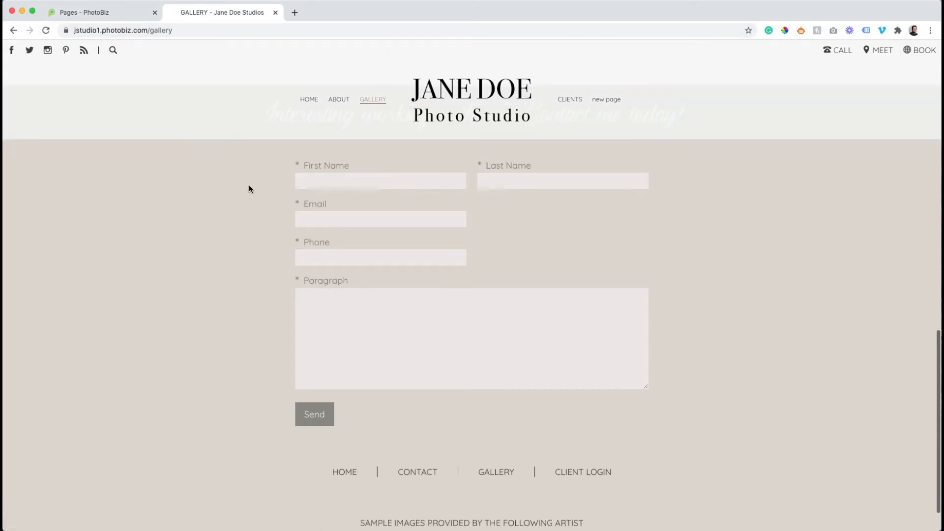
pyautogui.scroll(4, 249, 189)
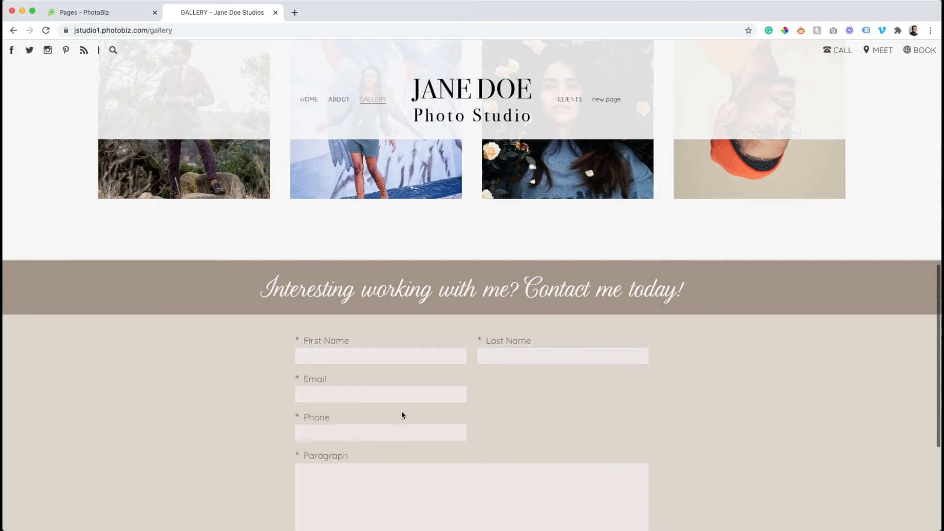
pyautogui.click(117, 14)
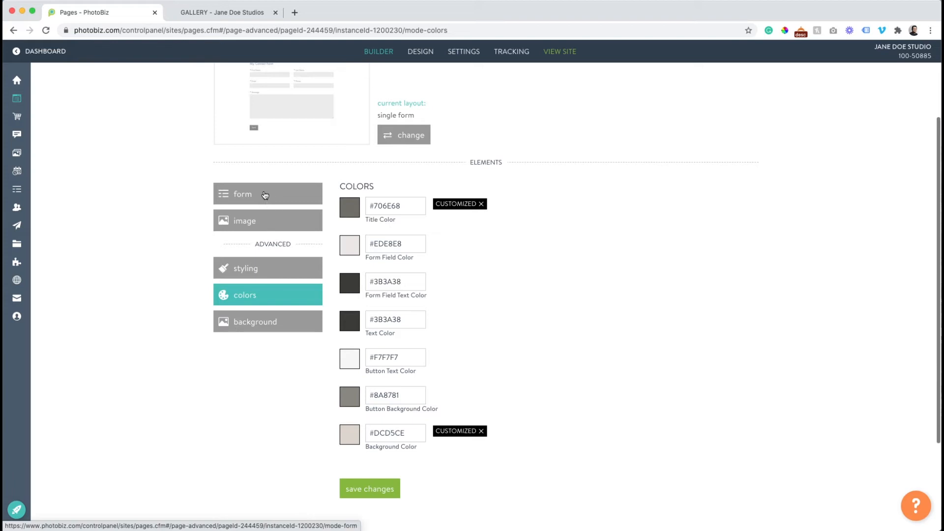
pyautogui.click(265, 195)
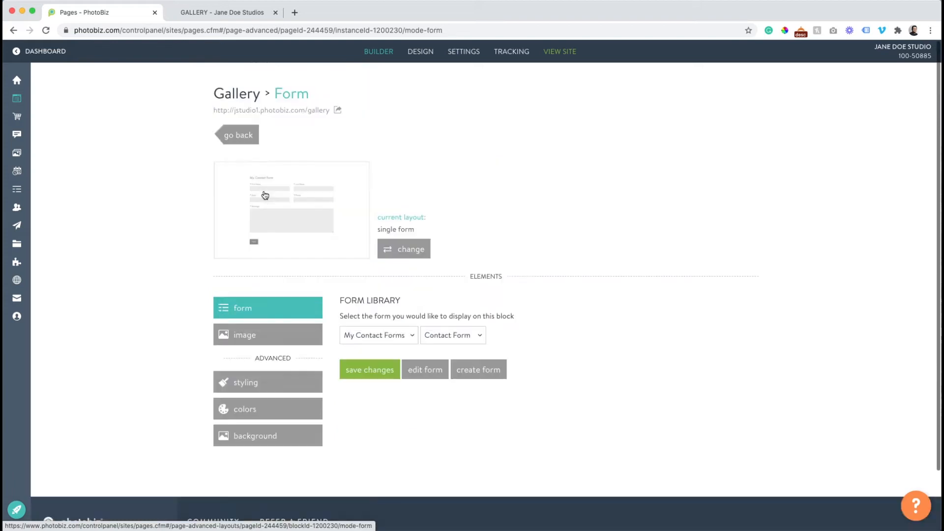
# Move the contact form's Phone field up beside Email and verify it on the live page
pyautogui.click(437, 378)
pyautogui.moveTo(437, 378); pyautogui.dragTo(448, 303)
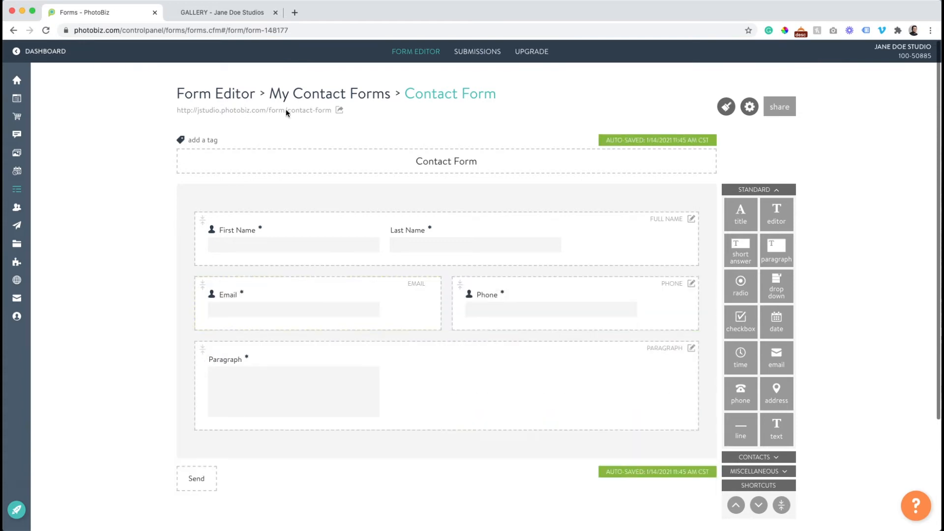
pyautogui.click(200, 14)
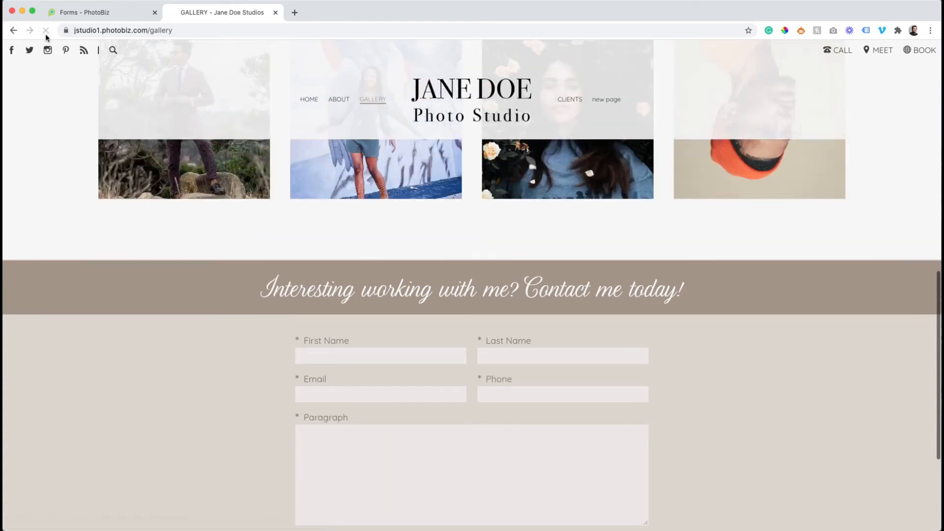
pyautogui.scroll(-3, 355, 319)
pyautogui.scroll(10, 356, 322)
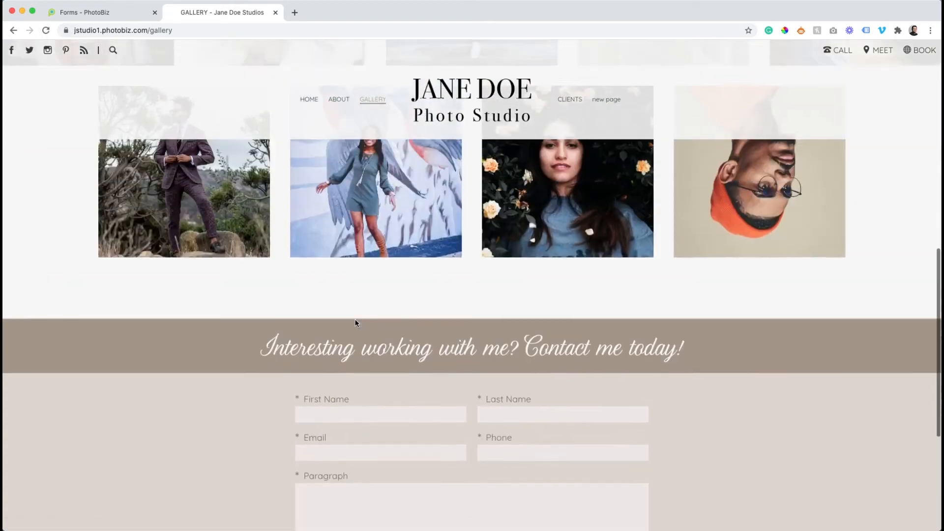
pyautogui.scroll(-10, 357, 324)
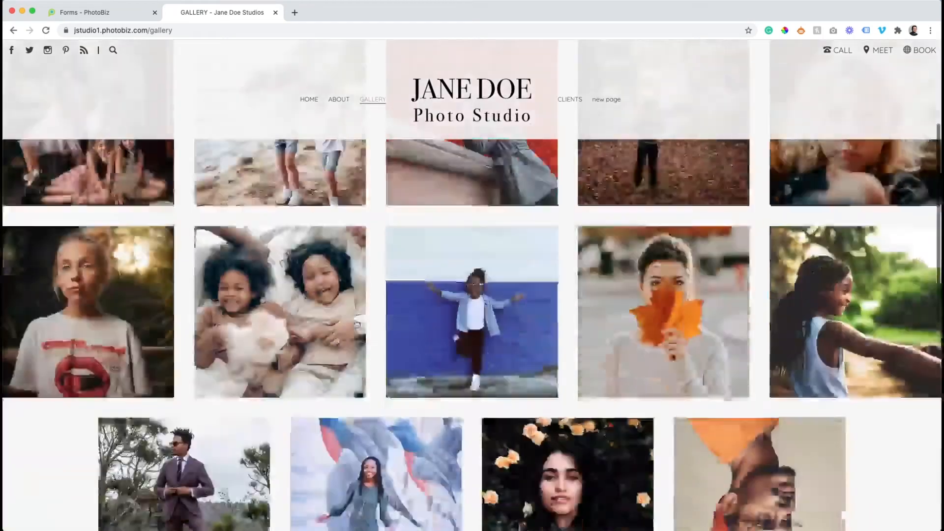
pyautogui.scroll(-1, 355, 320)
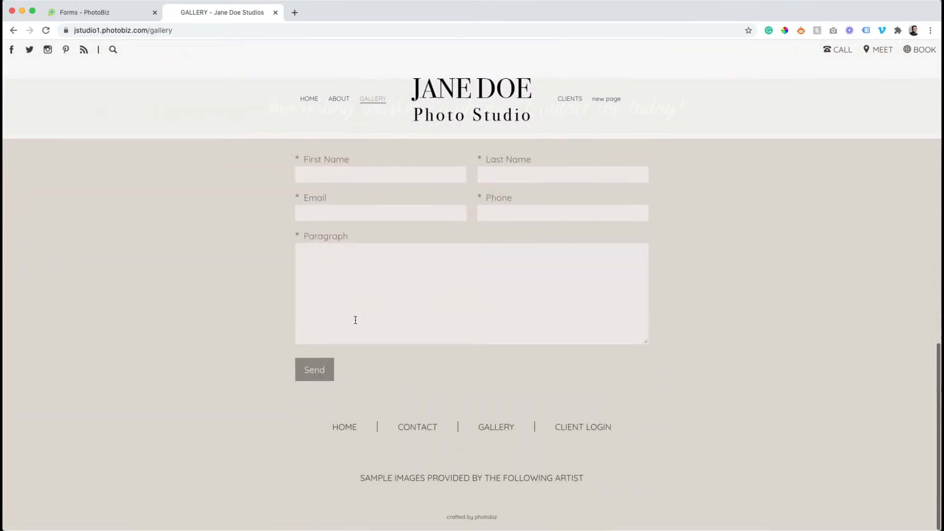
pyautogui.scroll(10, 355, 320)
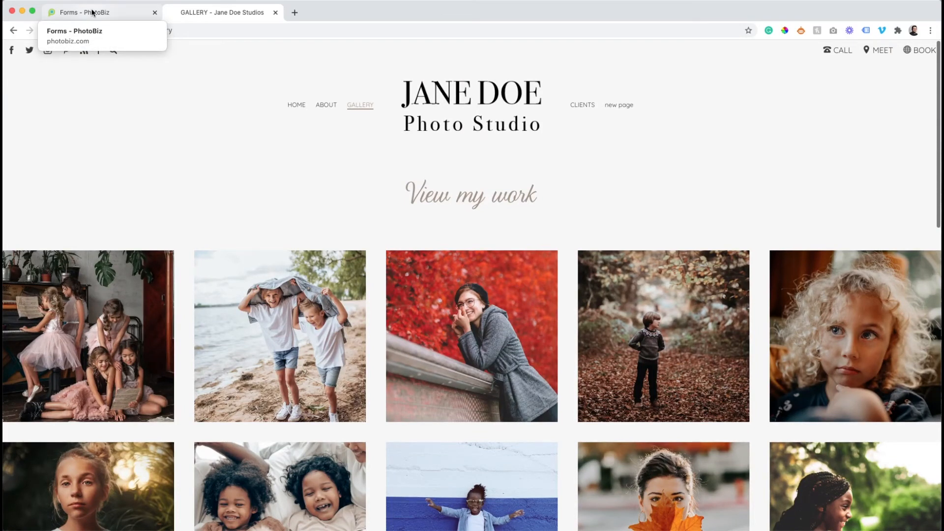
pyautogui.click(92, 12)
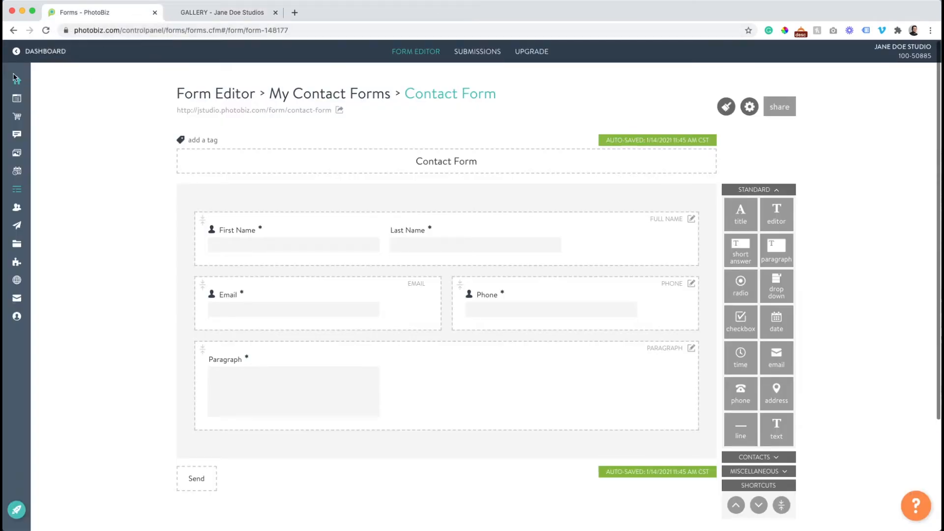
pyautogui.moveTo(17, 81)
pyautogui.click(42, 99)
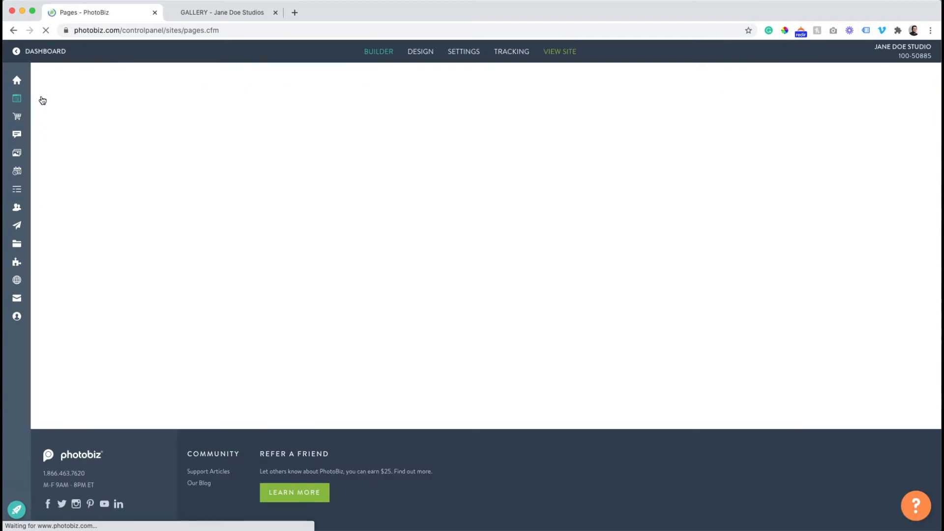
# Add a banner block to the empty new page
pyautogui.click(237, 135)
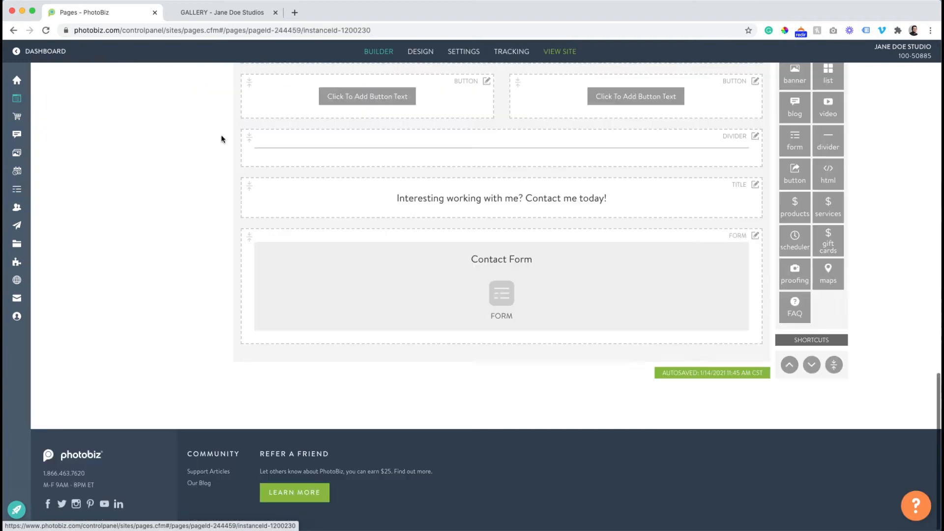
pyautogui.scroll(10, 221, 139)
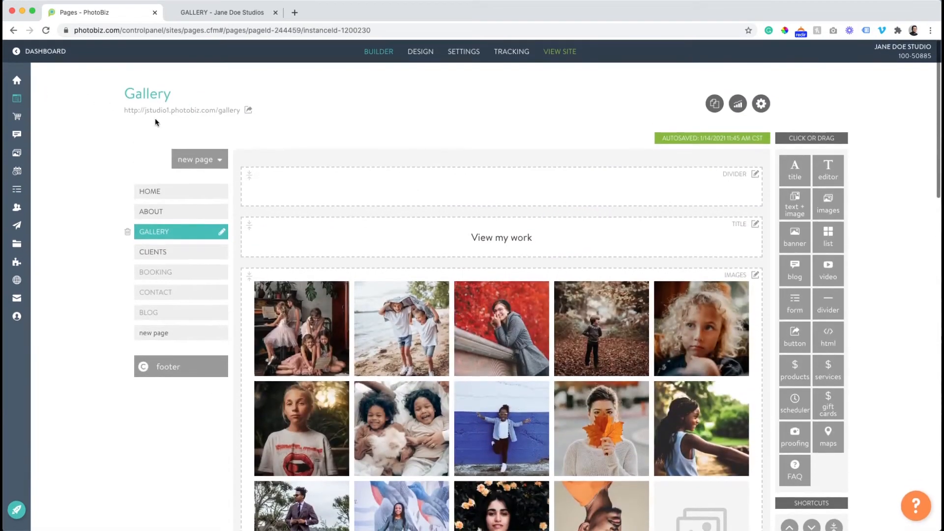
pyautogui.click(154, 333)
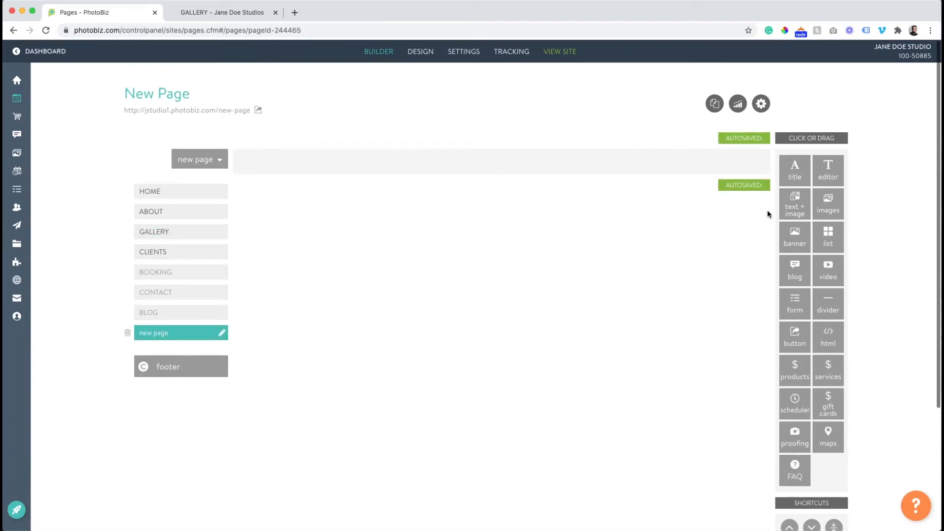
pyautogui.click(787, 232)
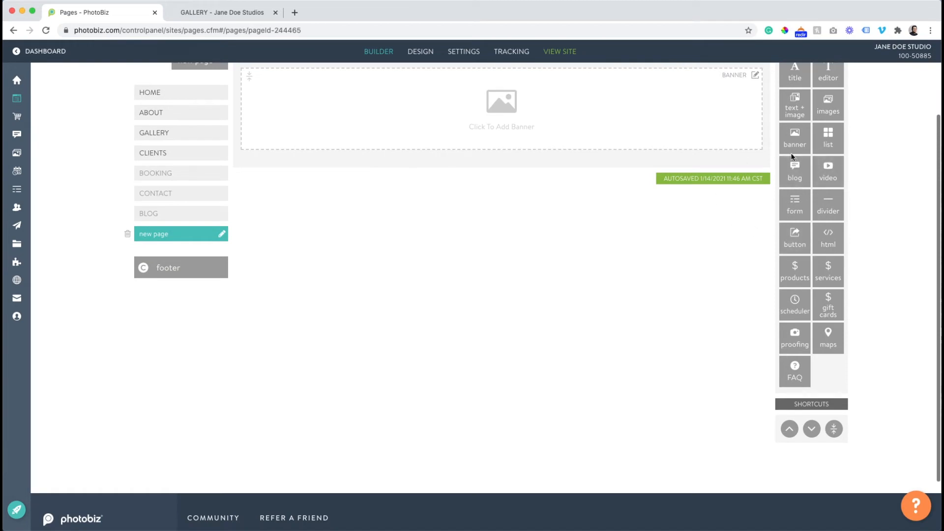
pyautogui.scroll(3, 801, 180)
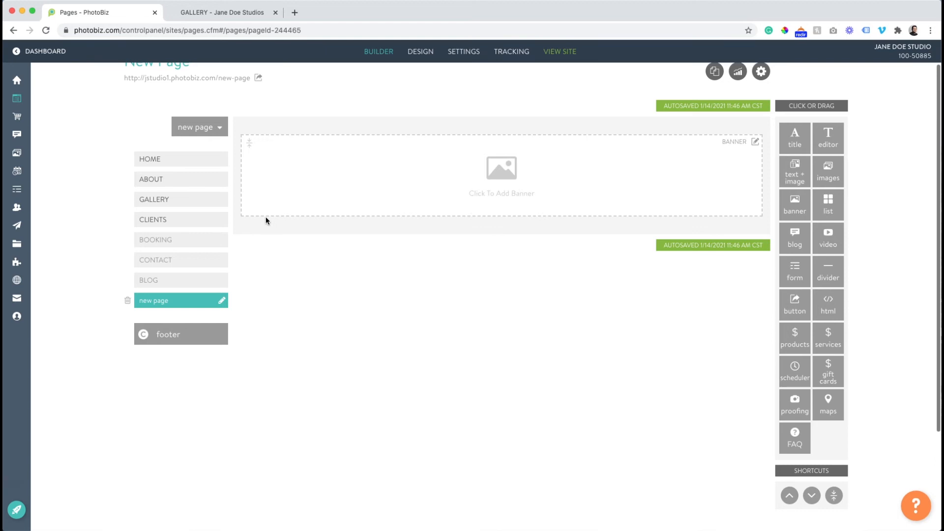
# Open the settings of the Gallery page's empty left button block
pyautogui.click(185, 200)
pyautogui.scroll(-5, 317, 237)
pyautogui.scroll(-10, 318, 234)
pyautogui.scroll(1, 319, 235)
pyautogui.click(337, 228)
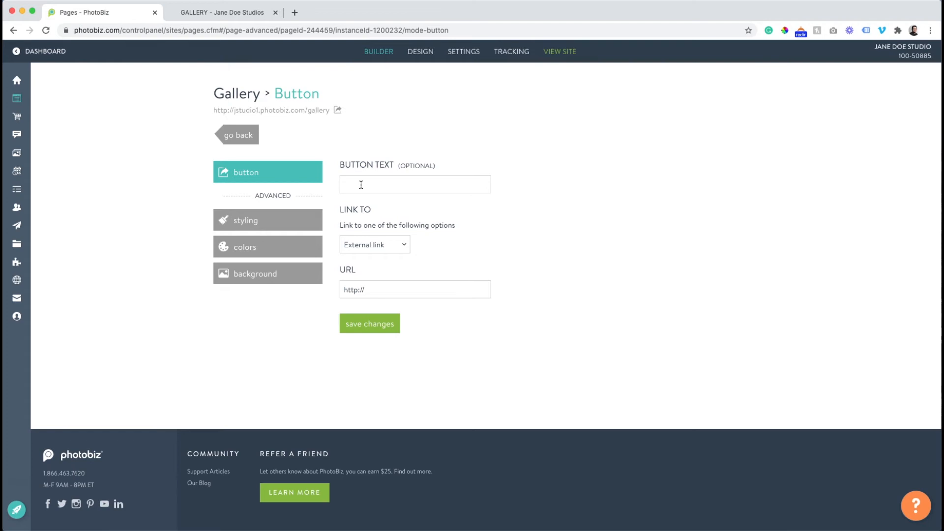
# Label the left button 'BOOK TODAY!' and link it to the BOOKING page
pyautogui.click(361, 185)
pyautogui.write('Book t')
pyautogui.click(368, 207)
pyautogui.click(371, 245)
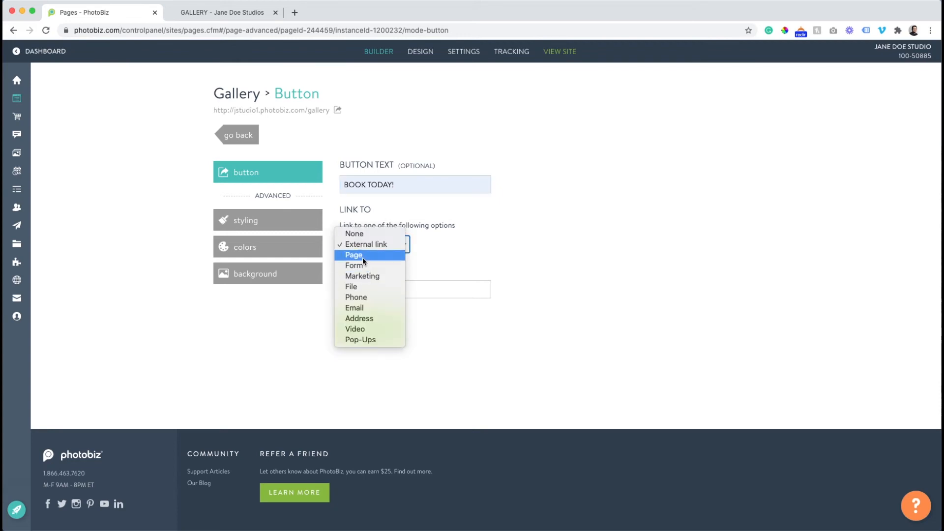
pyautogui.click(364, 254)
pyautogui.click(374, 290)
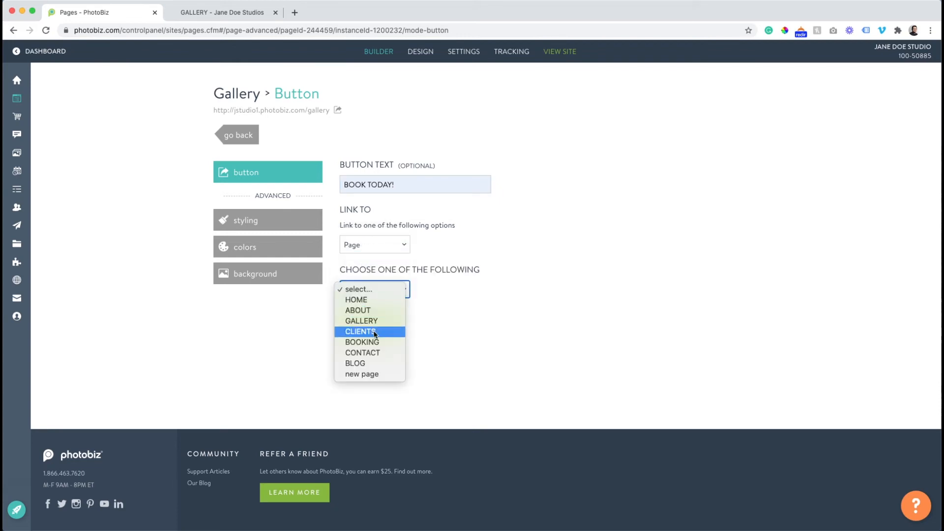
pyautogui.click(366, 342)
pyautogui.click(365, 325)
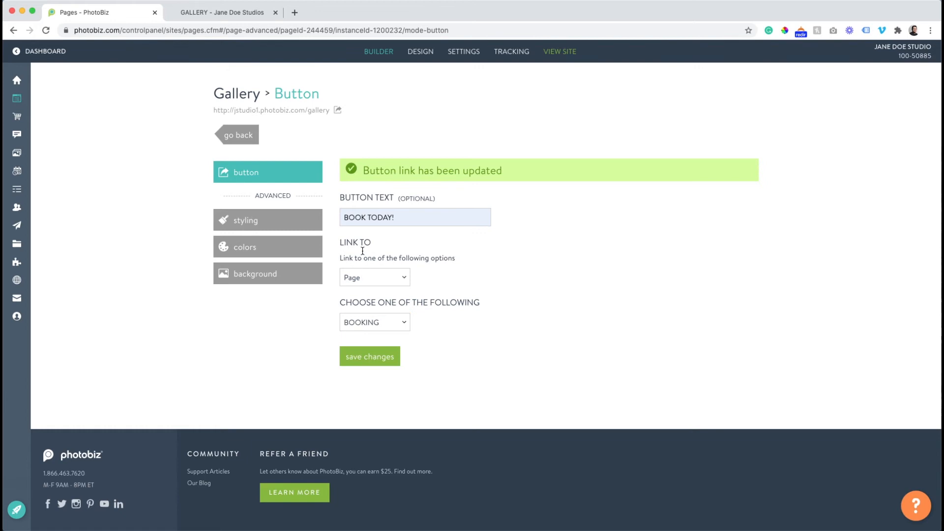
# Check the new BOOK TODAY! button on the reloaded live Gallery page
pyautogui.click(233, 135)
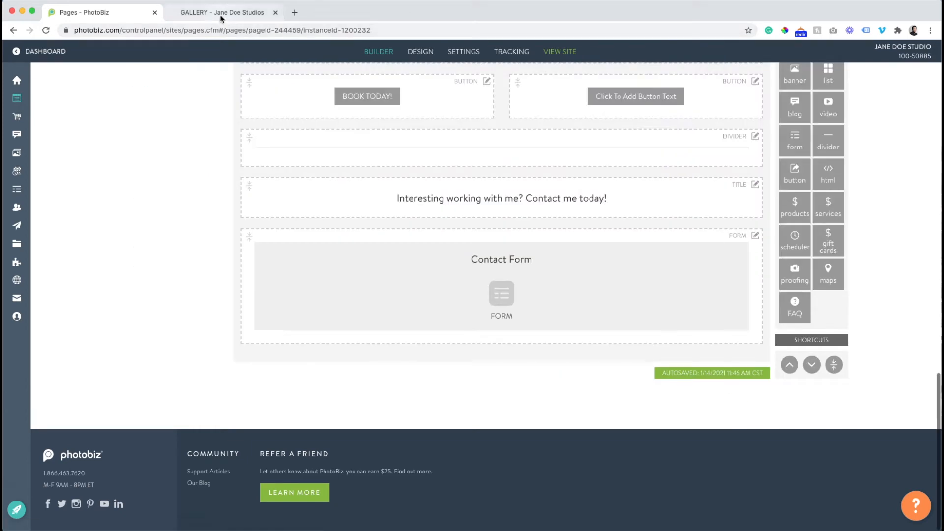
pyautogui.click(221, 14)
pyautogui.scroll(-15, 178, 48)
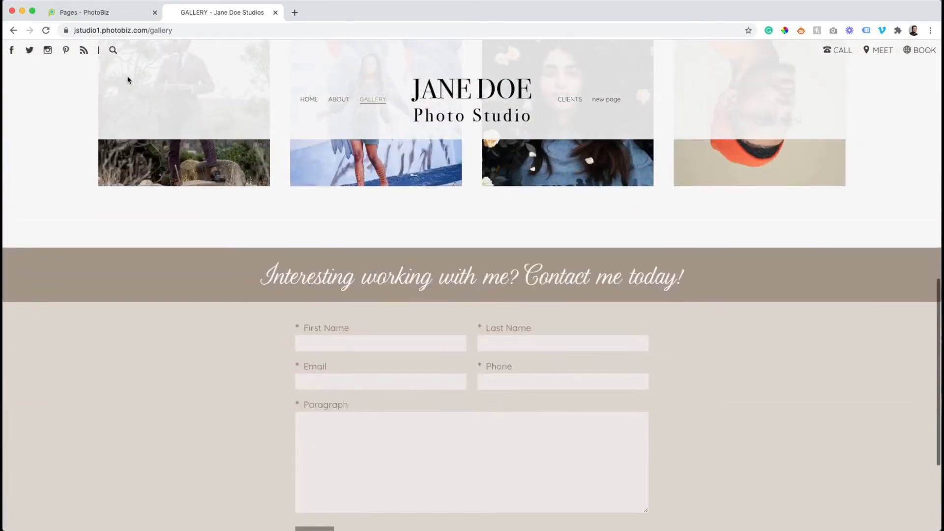
pyautogui.click(45, 30)
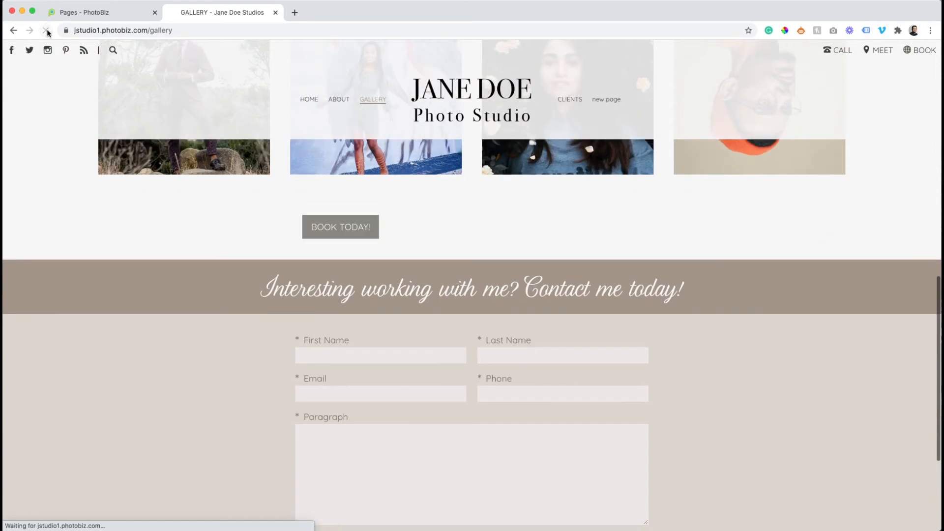
pyautogui.click(131, 19)
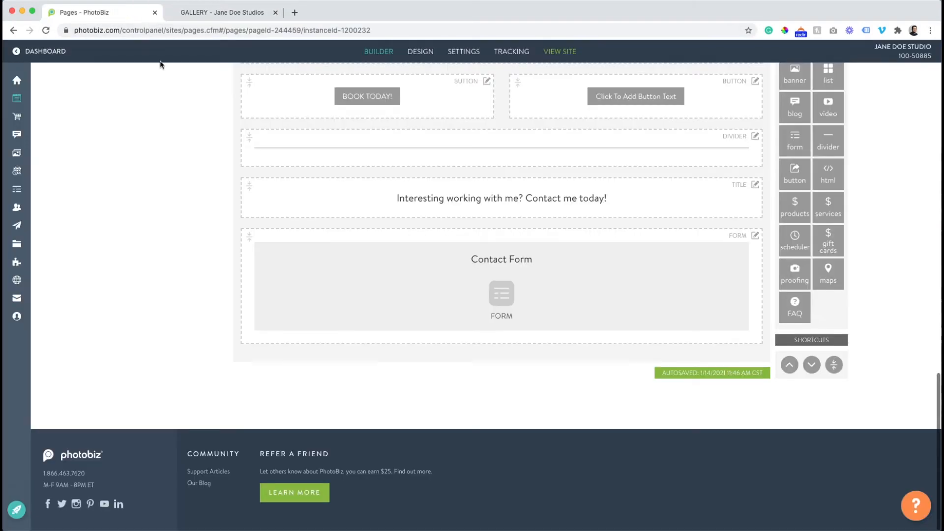
pyautogui.scroll(3, 444, 231)
# Label the second Gallery button 'View my recent blog' and link it to the BLOG page
pyautogui.click(629, 191)
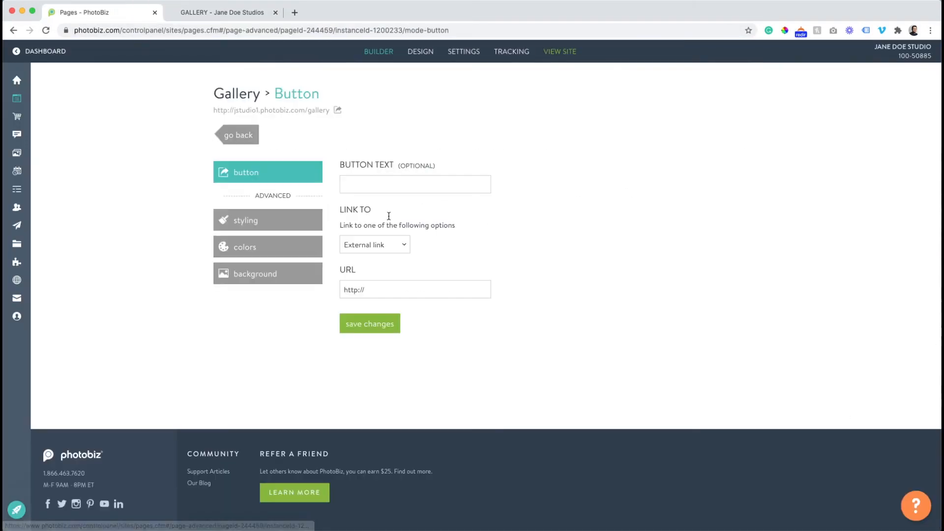
pyautogui.click(377, 186)
pyautogui.write('View my recent blog')
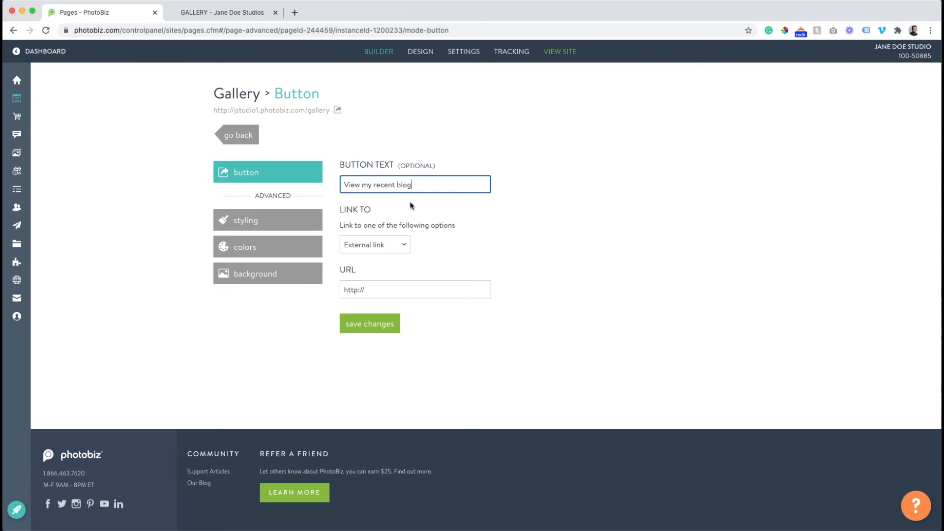
pyautogui.click(390, 251)
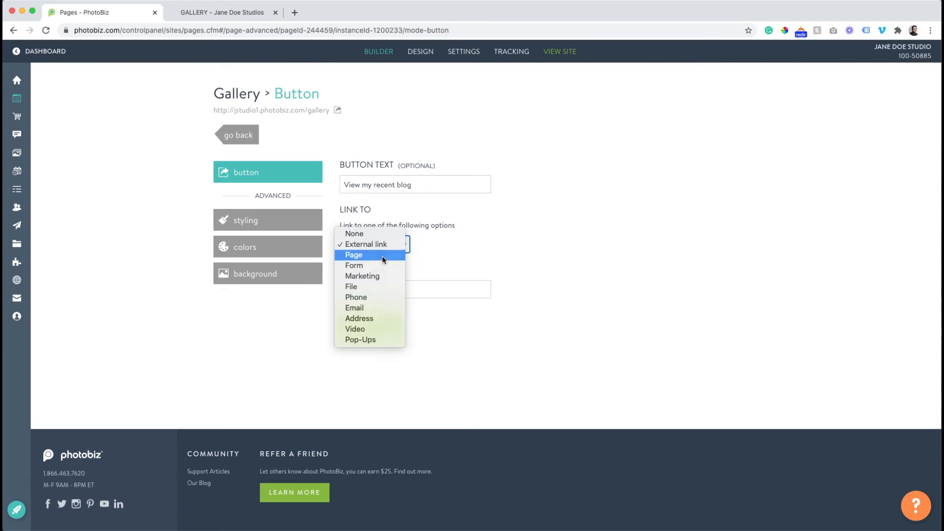
pyautogui.click(385, 254)
pyautogui.click(384, 292)
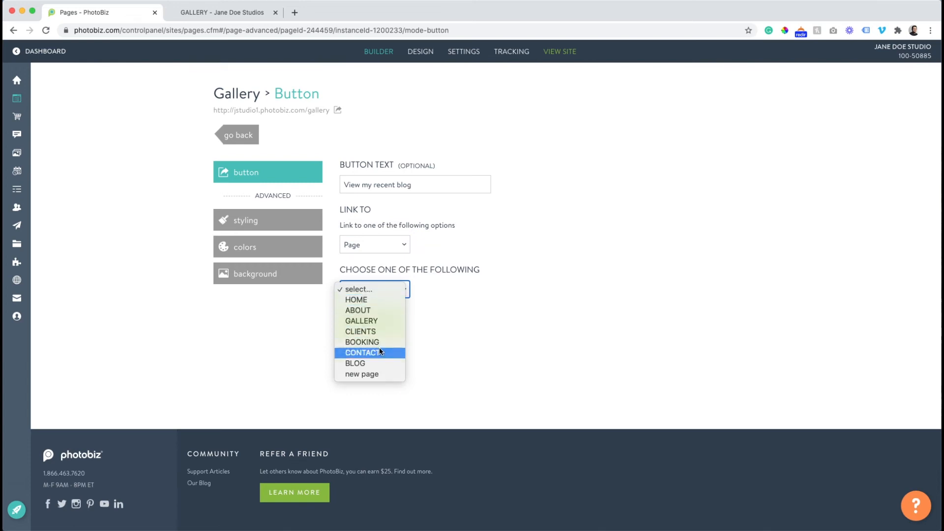
pyautogui.click(380, 364)
pyautogui.click(370, 326)
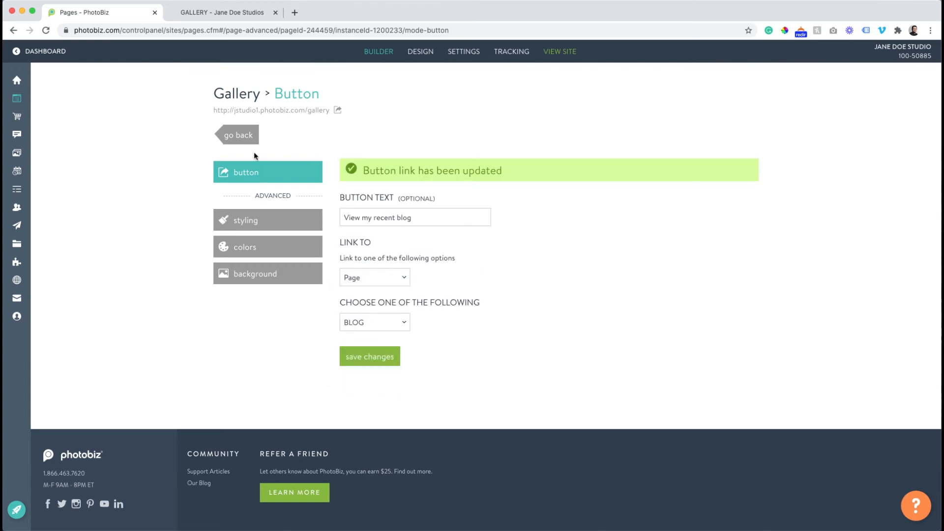
# Reload the live Gallery page to check the blog button beside BOOK TODAY!
pyautogui.click(238, 136)
pyautogui.click(213, 11)
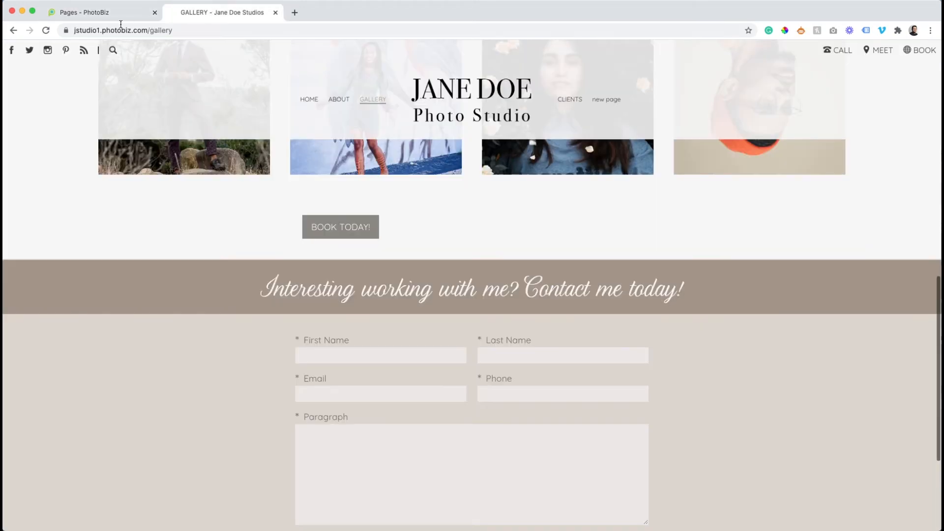
pyautogui.click(45, 30)
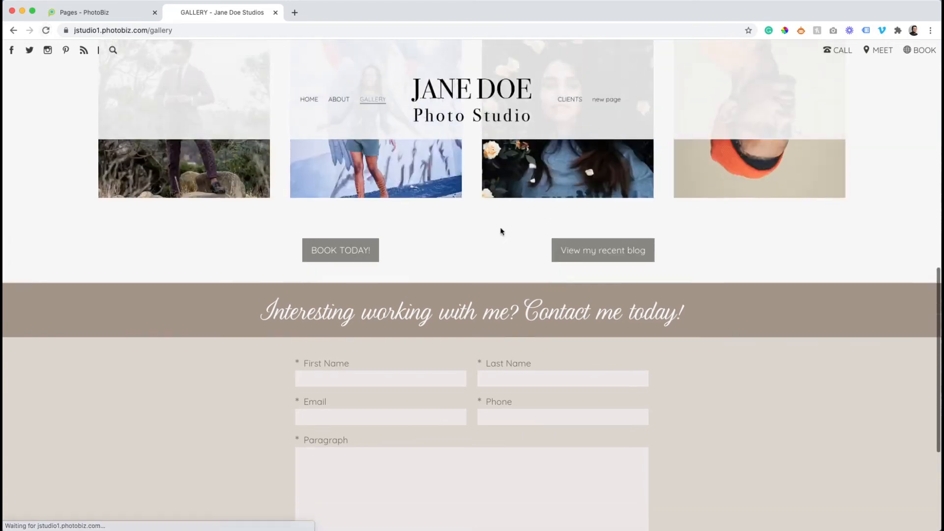
pyautogui.scroll(-5, 501, 231)
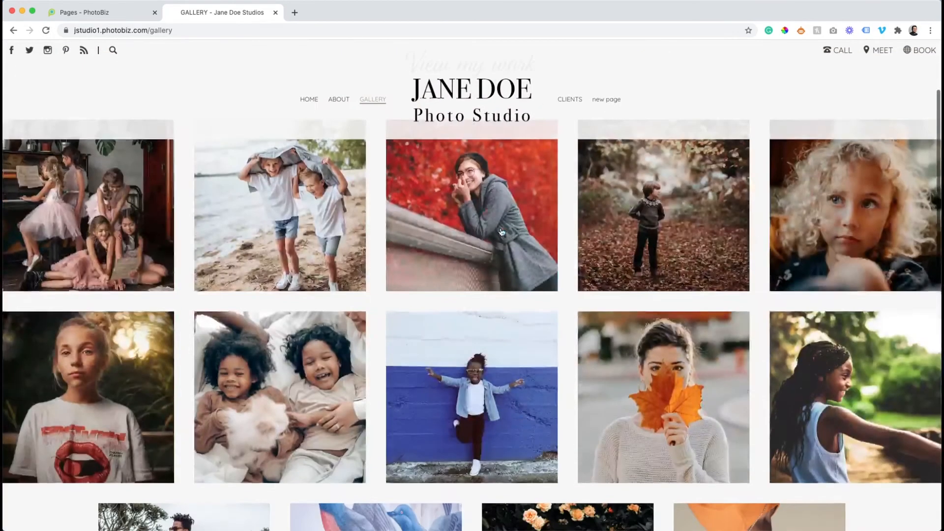
pyautogui.scroll(-4, 501, 232)
pyautogui.scroll(8, 195, 109)
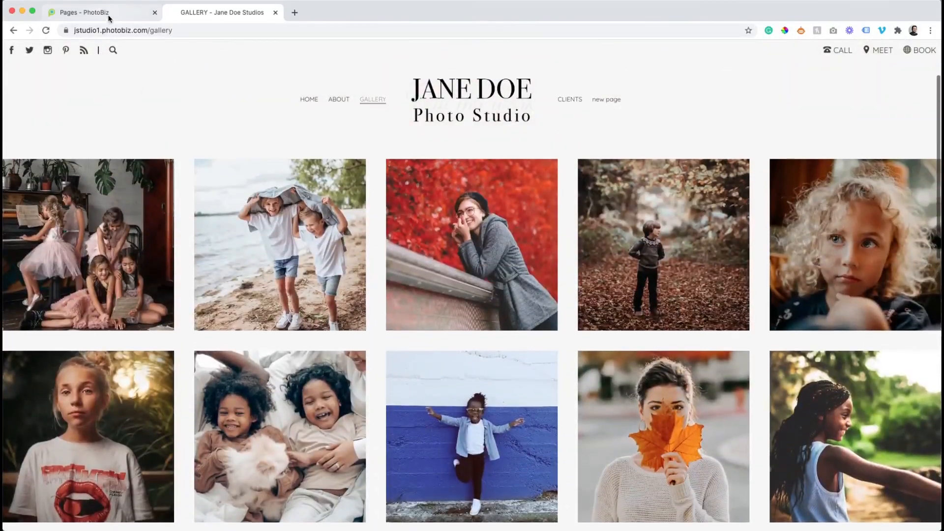
pyautogui.click(108, 13)
pyautogui.scroll(15, 246, 140)
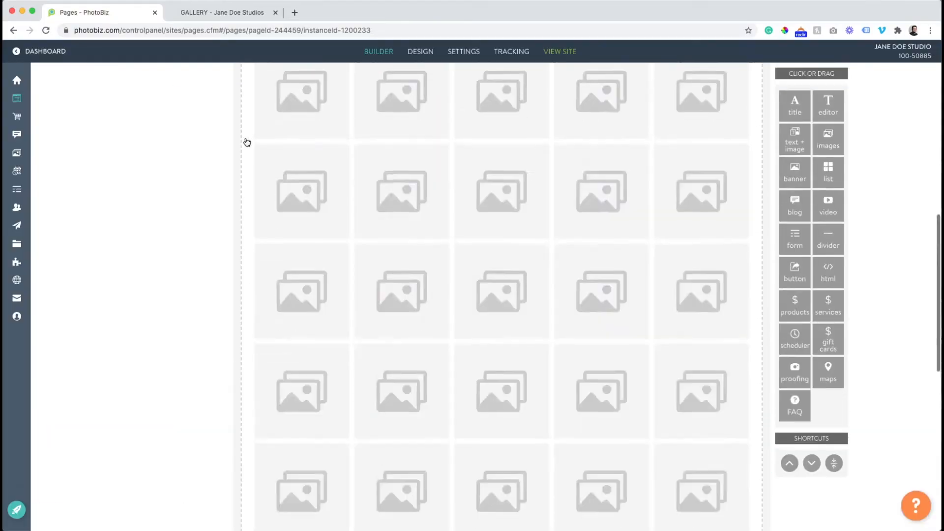
# Add a text block below 'View my work' with pasted filler trimmed to two paragraphs, and save
pyautogui.scroll(2, 246, 139)
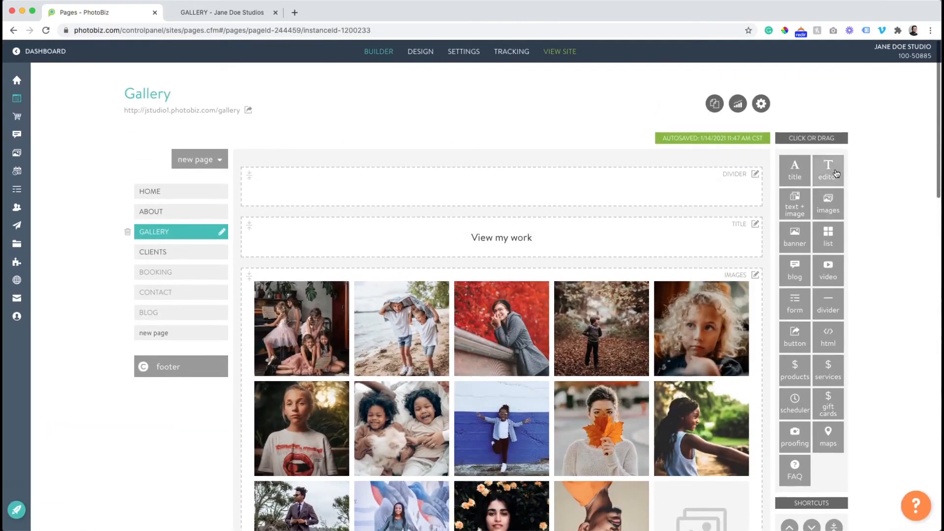
pyautogui.moveTo(835, 180); pyautogui.dragTo(591, 256)
pyautogui.click(413, 346)
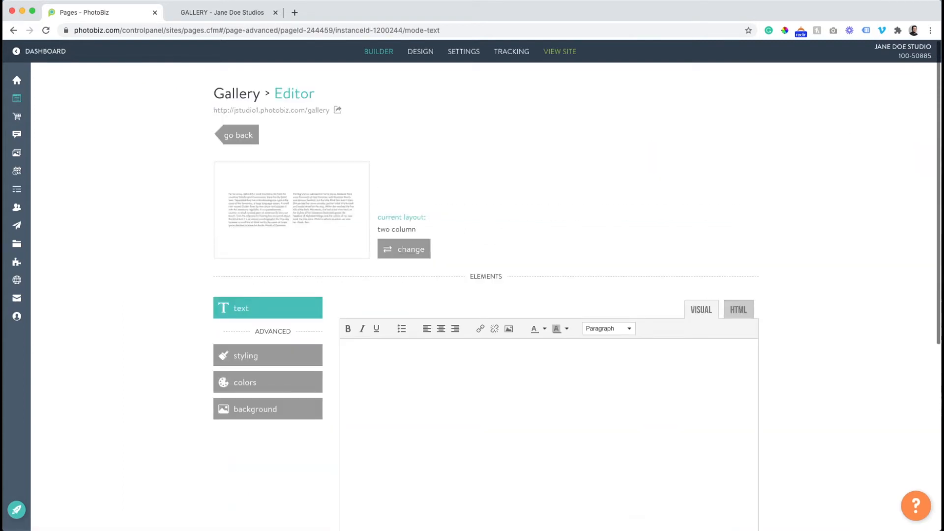
pyautogui.press('super+Tab')
pyautogui.click(384, 383)
pyautogui.write("Little trees and bushes grow however makes them happy. Pretend you're water. Just floating without any effort. Having a good day. See there how easy that is. A tree needs to be your friend if you're going to paint him. It's all a game of angles. Volunteering your time; it pays you and your whole community fantastic dividends. Working it up and down, back and forth. Just think about these things in your mind - then bring them into your world. Paint anything you want on the canvas. Create your own world. Everybody needs a friend. Just go back and put one little more happy tree in there. We can fix anything. Of course he's a happy little stone, cause we don't have any other kind. It's a good way of getting rid of all your anxieties and hostilities. Poor old tree. Put light against light - you have nothing. Put dark against dark - you have nothing. It's the contrast of light and dark that each give the other one meaning. You want your tree to have some character. Make it special. And maybe a little bush lives there. You got your heavy coat out yet? It's getting colder. I'm gonna add just a tiny little amount of Prussian Blue. This piece of canvas is your world. I want everbody to be happy. That's what it's all about. I started painting as a hobby when I was little. I didn't know I had any talent. I believe talent is just a pursued interest. Anybody can do what I do. And I will hypnotize that just a little bit. A tree cannot be straight if it has a crooked trunk. Didn't you know you had that much power? You can move mountains. You can do anything. It's a very cold picture, I may have to go get my coat. It's about to freeze me to death. There we go. You can work and carry-on and put lots of little happy things in here. Now we'll take the almighty fan brush. The more we do this - the more it will do good things to our heart. It is a lot of fun. You can spend all day playing with mountains. Just let these leaves jump off the brush There he comes.")
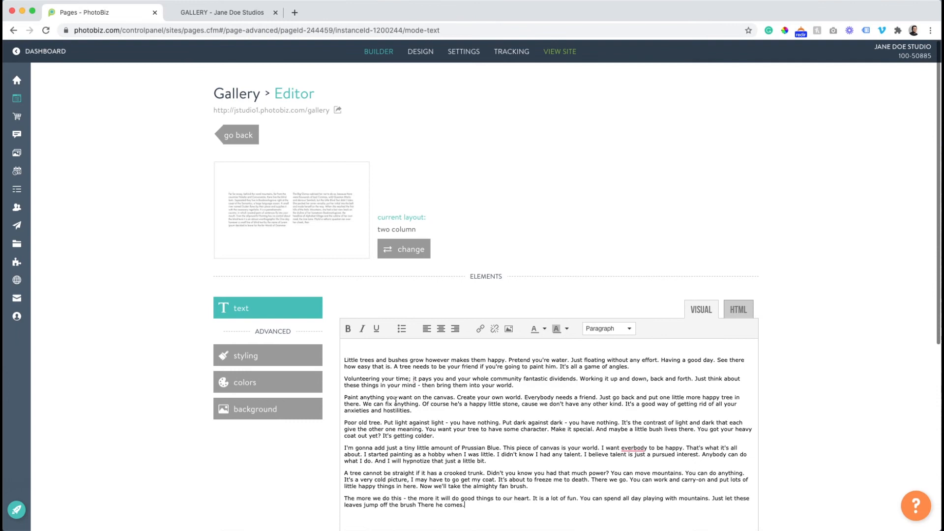
pyautogui.moveTo(476, 487)
pyautogui.mouseDown()
pyautogui.moveTo(335, 401)
pyautogui.moveTo(333, 379)
pyautogui.mouseUp()
pyautogui.press('BackSpace')
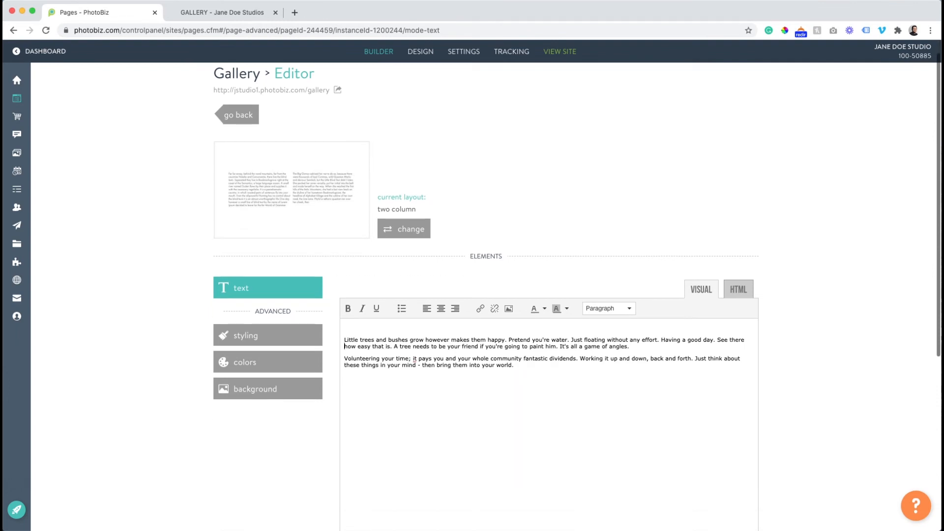
pyautogui.press('BackSpace')
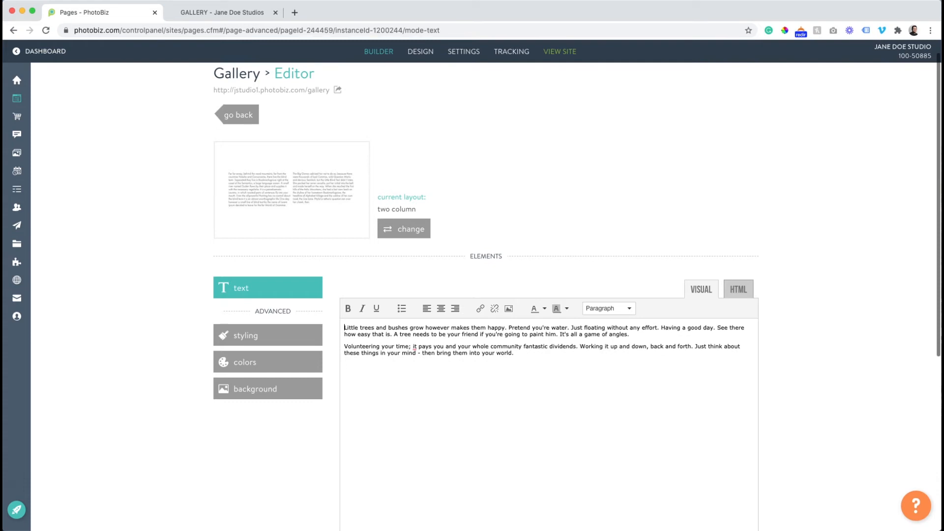
pyautogui.scroll(-5, 379, 412)
pyautogui.click(369, 494)
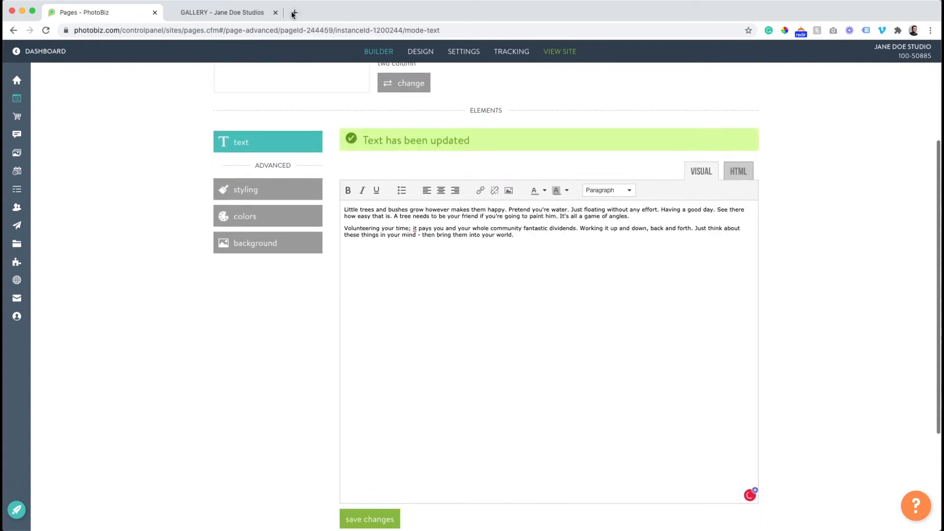
# Preview the intro text live, then switch the text block to a one-column layout
pyautogui.click(222, 13)
pyautogui.click(44, 31)
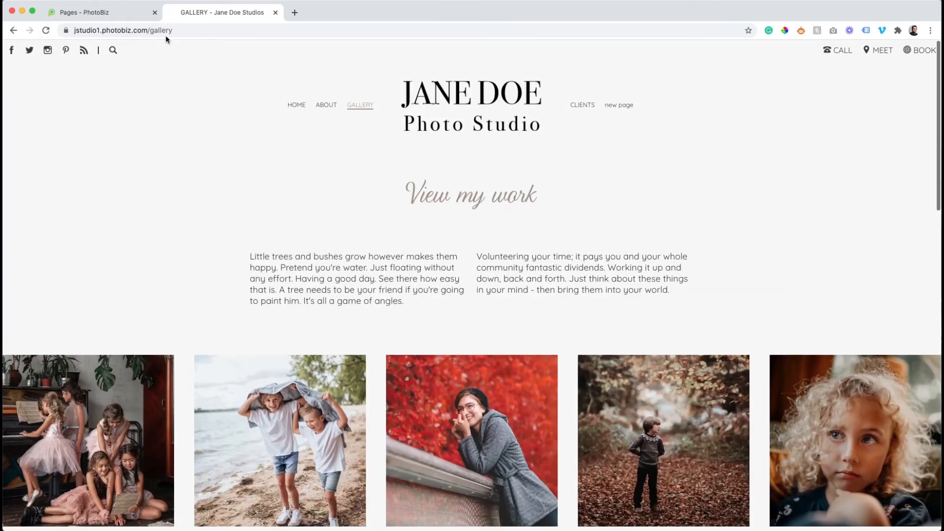
pyautogui.click(134, 15)
pyautogui.scroll(2, 328, 178)
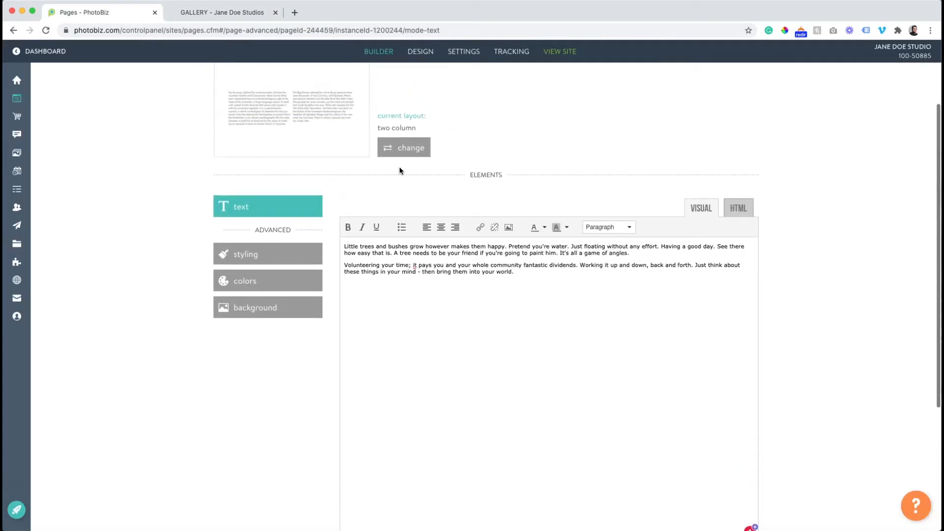
pyautogui.click(400, 148)
pyautogui.click(428, 361)
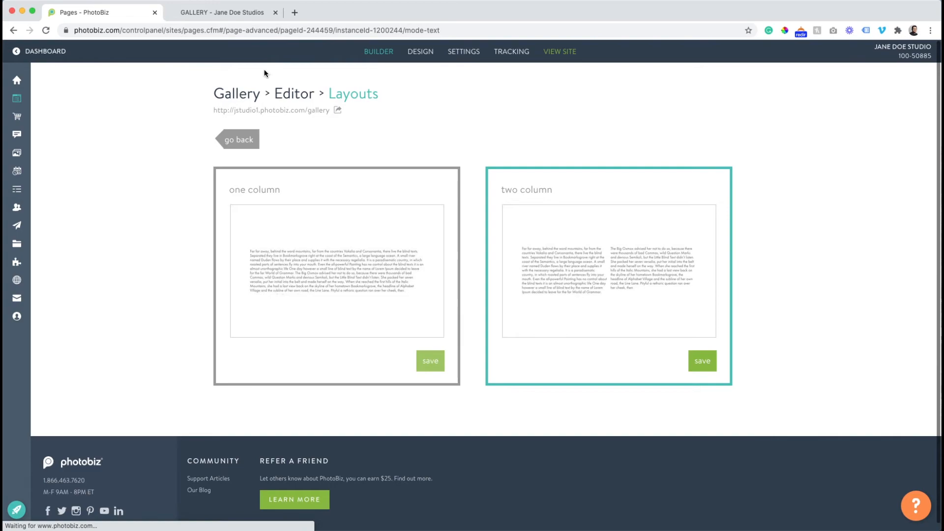
# Confirm the single-column intro text on the live page, then return to the page builder
pyautogui.click(242, 15)
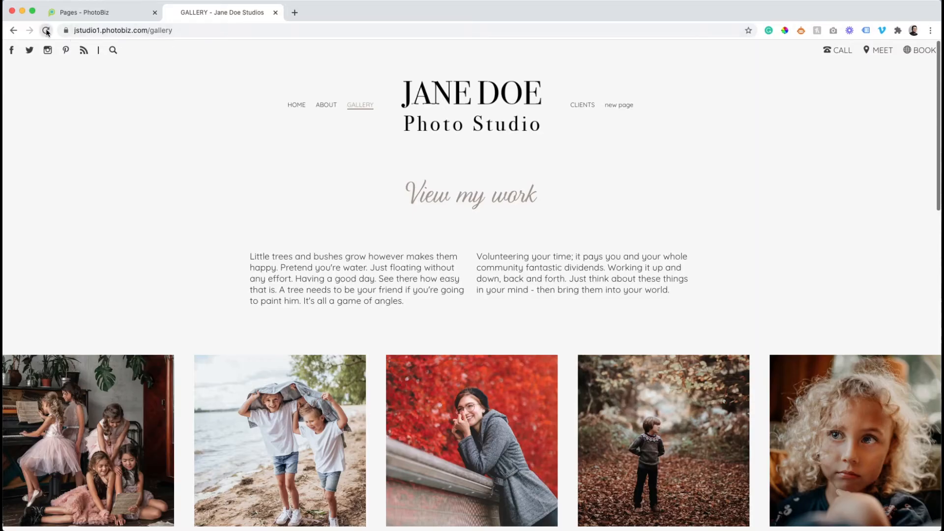
pyautogui.click(45, 30)
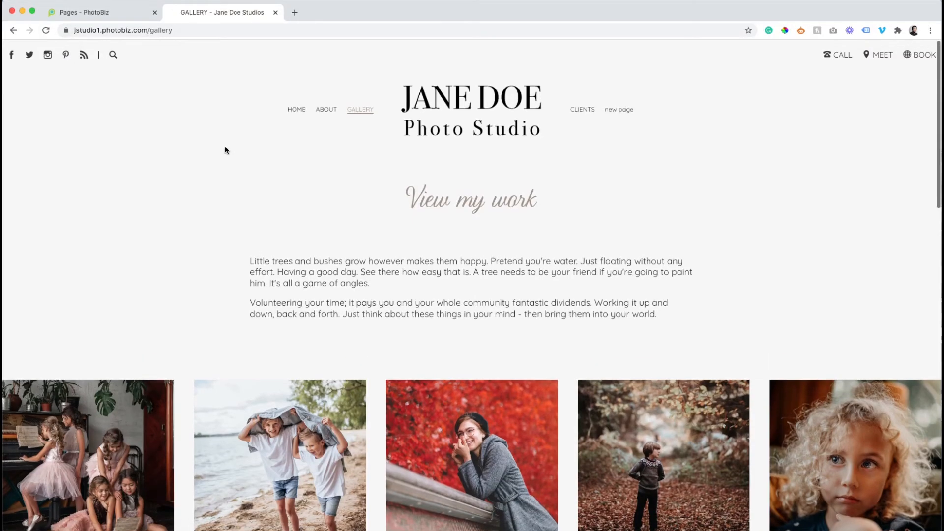
pyautogui.click(112, 10)
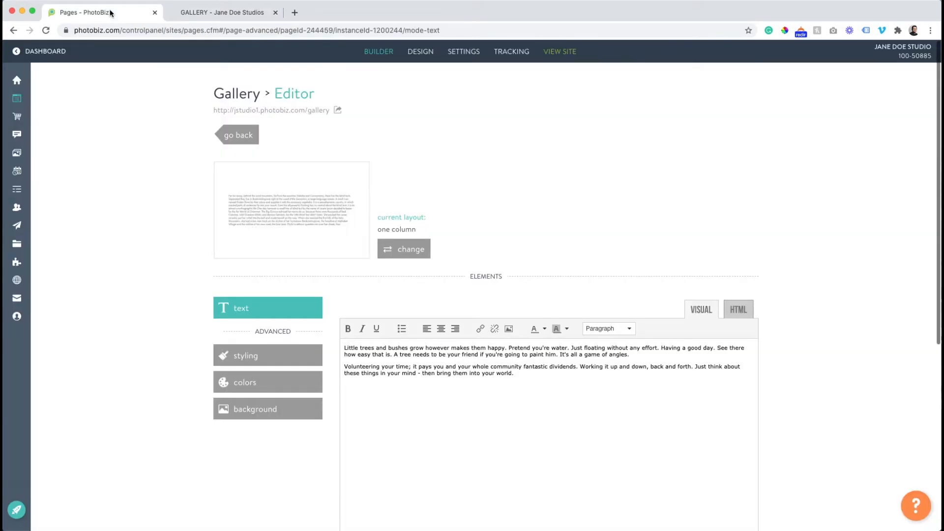
pyautogui.click(226, 131)
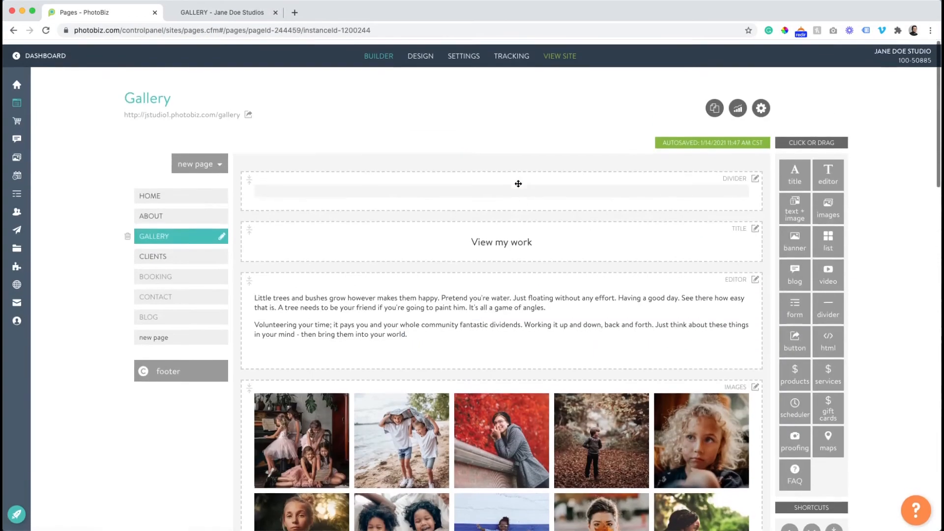
# Give the View my work title a taupe #A39486 background and light #F7F7F7 text, and save
pyautogui.click(513, 245)
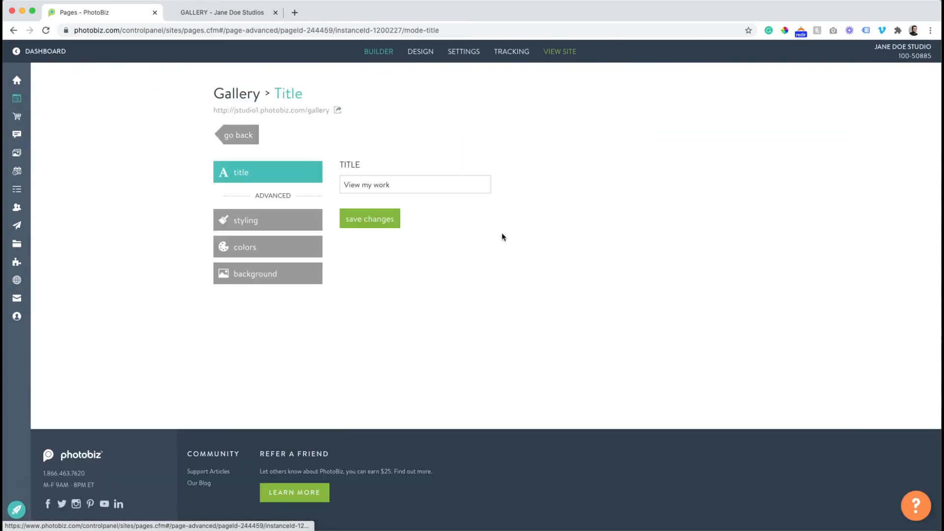
pyautogui.click(236, 247)
pyautogui.click(351, 229)
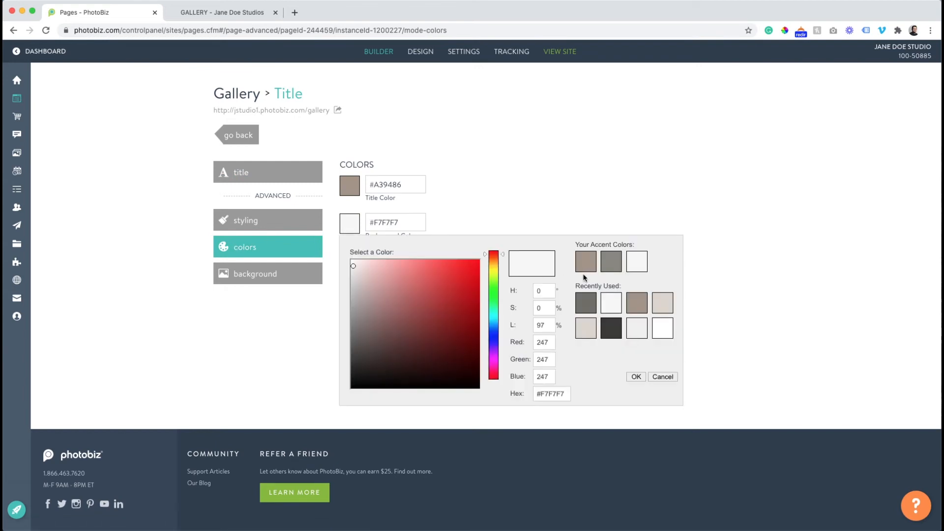
pyautogui.click(585, 270)
pyautogui.click(349, 187)
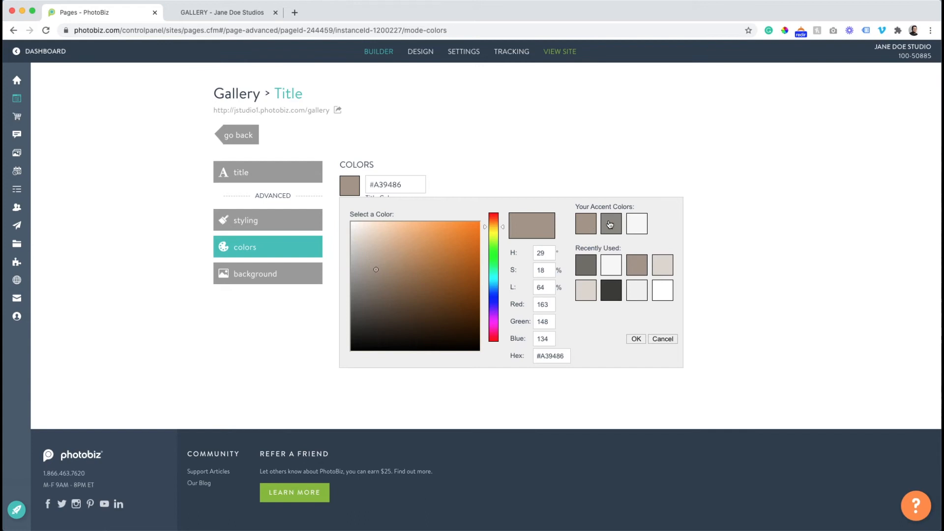
pyautogui.click(635, 226)
pyautogui.click(370, 276)
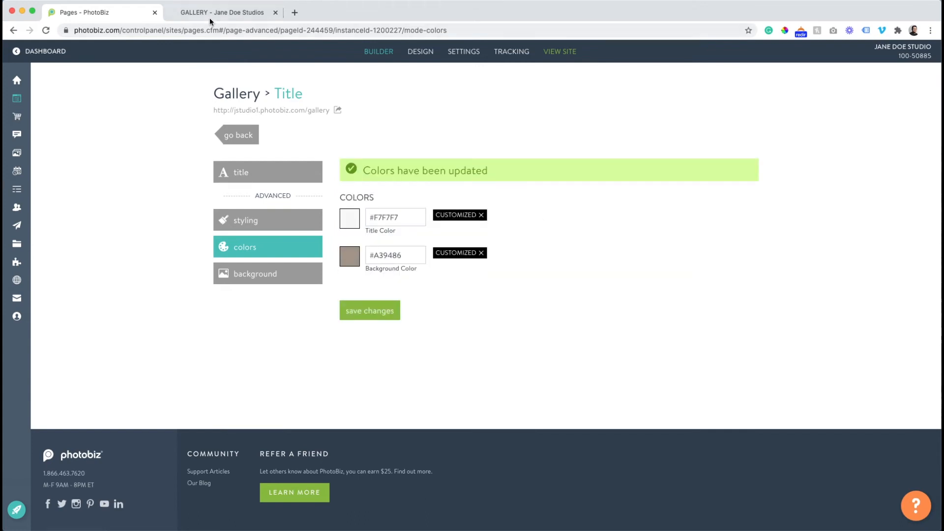
# Check the taupe title banner on the reloaded live Gallery page, then return to the builder
pyautogui.click(183, 15)
pyautogui.click(46, 31)
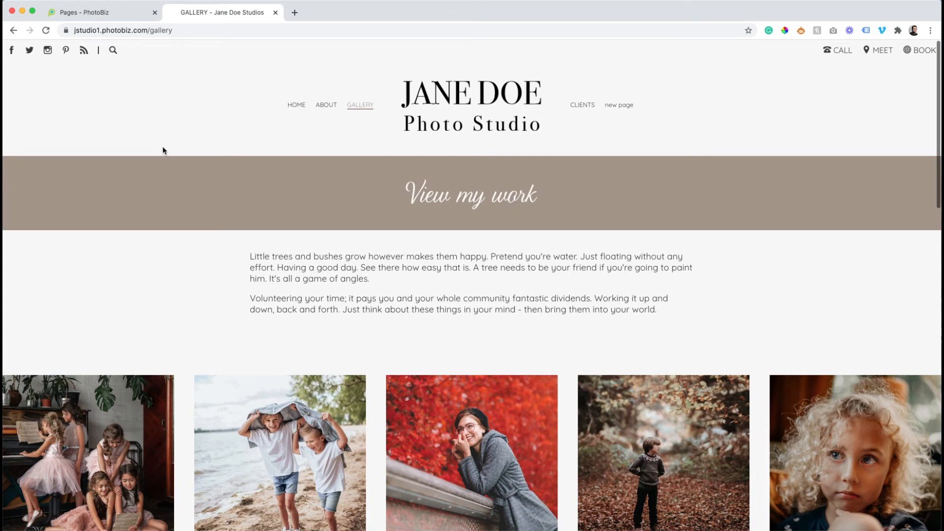
pyautogui.scroll(-7, 178, 164)
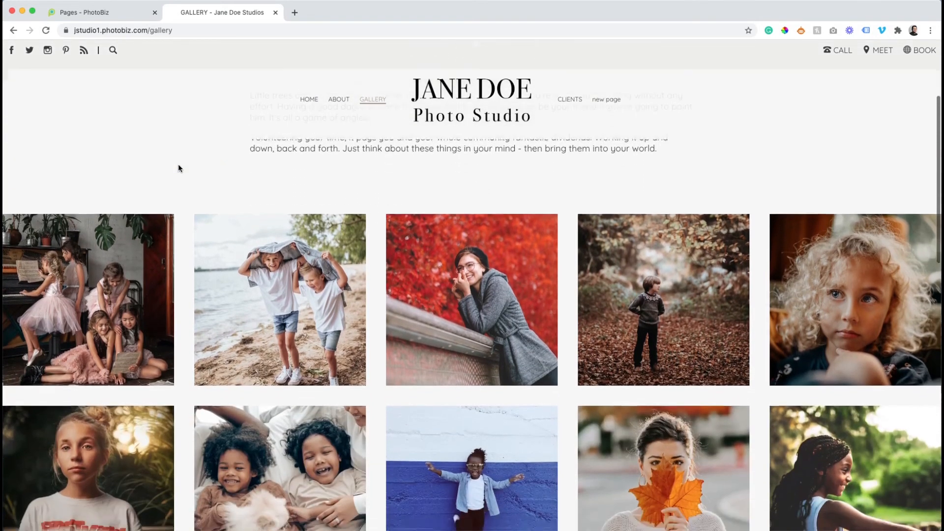
pyautogui.scroll(-12, 178, 167)
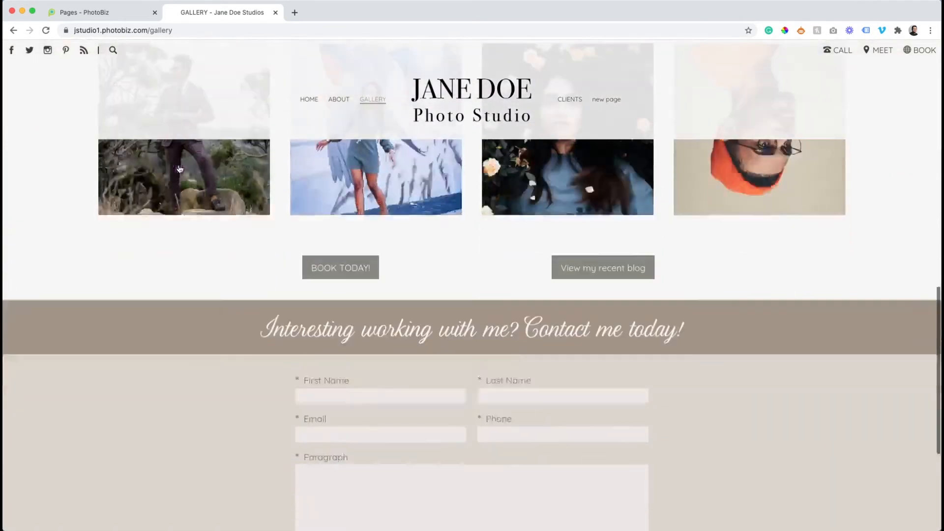
pyautogui.scroll(20, 180, 169)
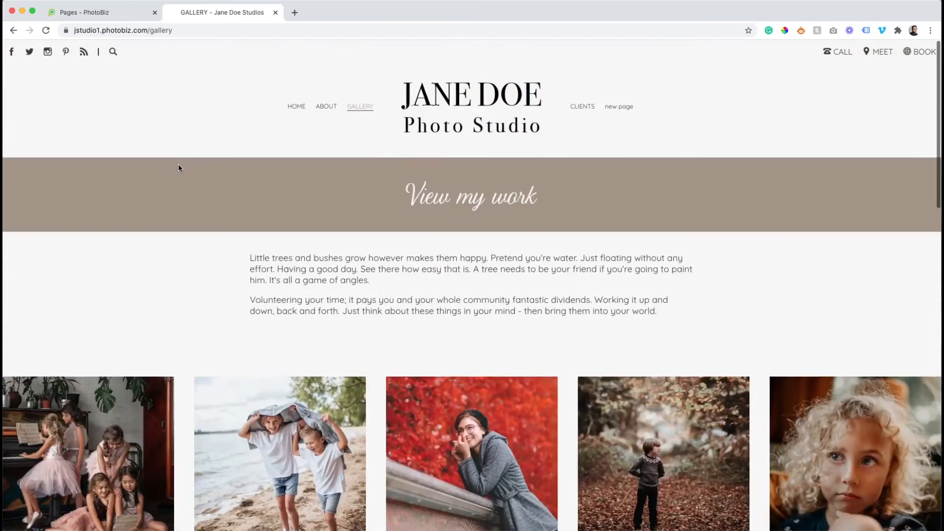
pyautogui.click(114, 12)
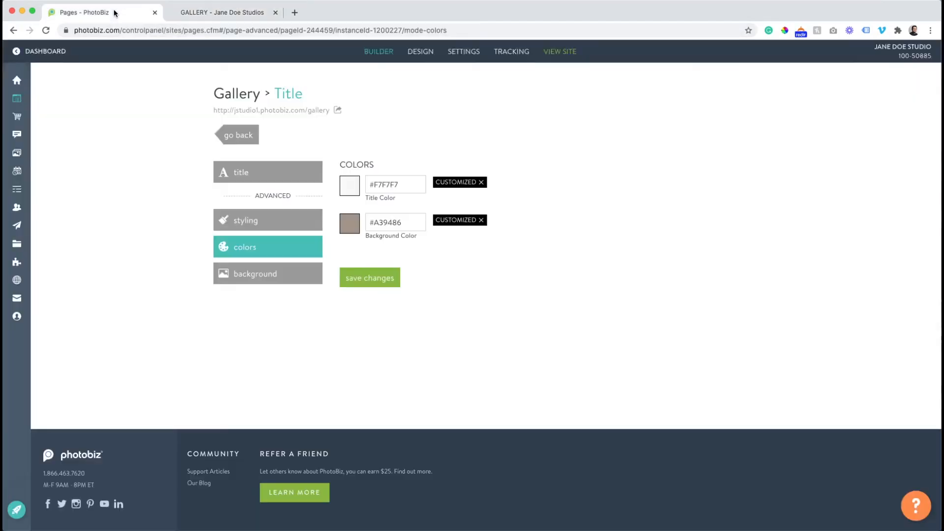
pyautogui.click(238, 135)
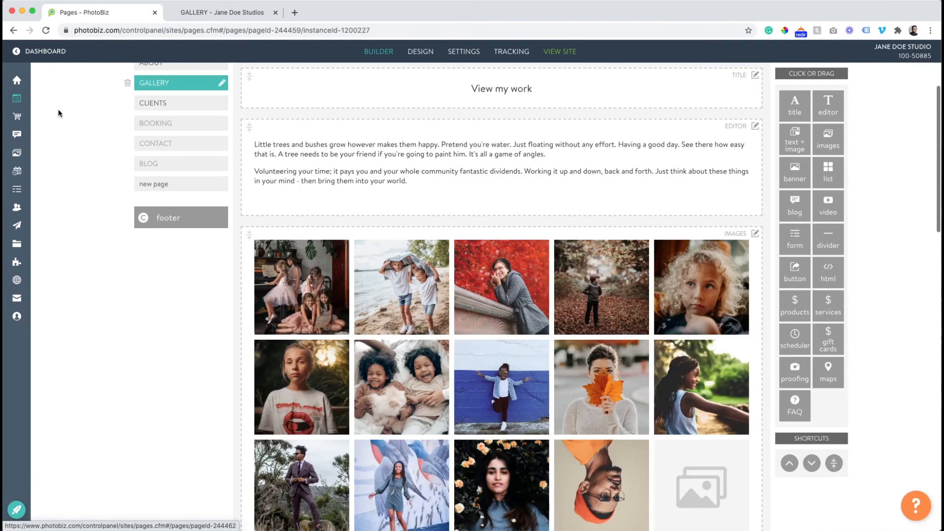
pyautogui.moveTo(69, 102)
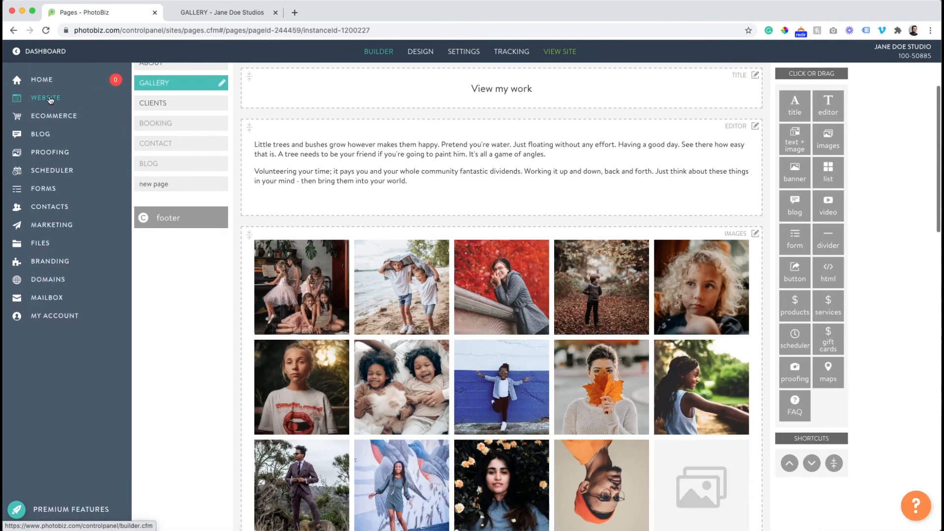
pyautogui.scroll(5, 232, 255)
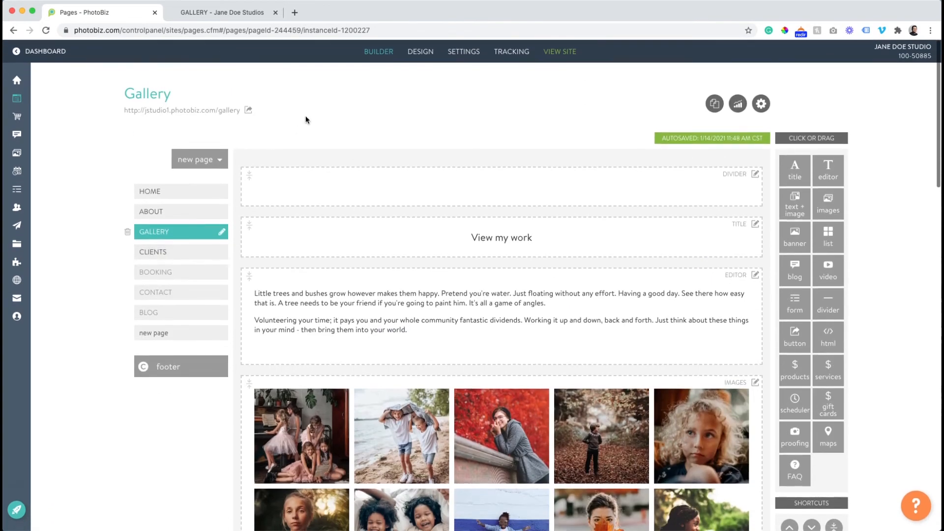
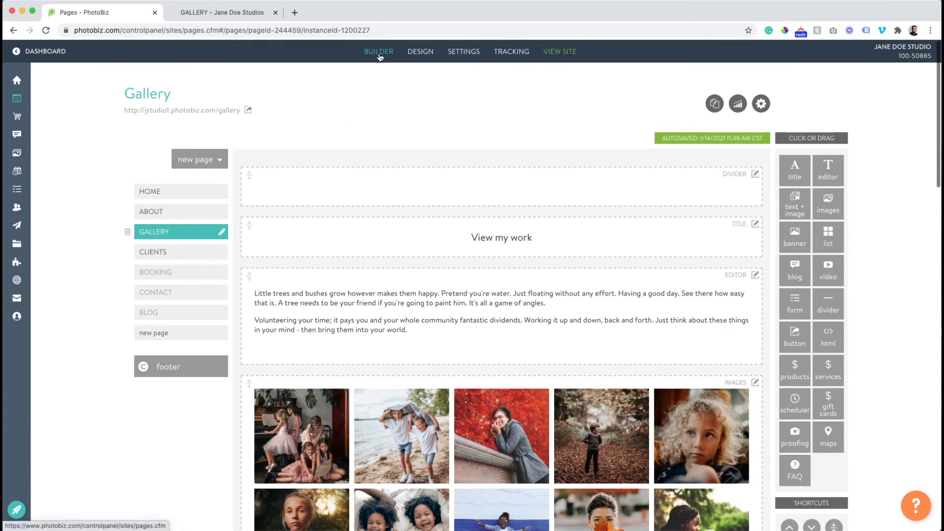
# Add a copy of the Adams template, save Adams (Copy) as the active design, and view the live gallery
pyautogui.click(426, 54)
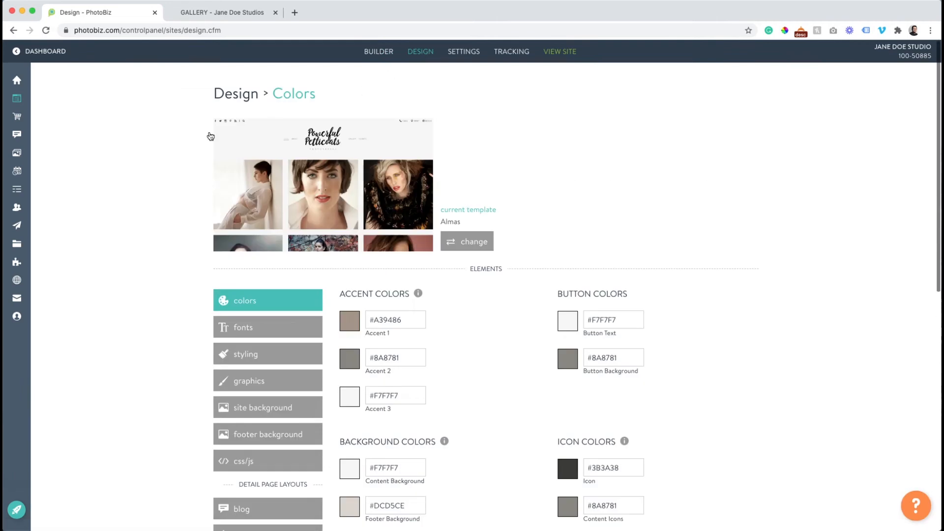
pyautogui.scroll(-1, 121, 130)
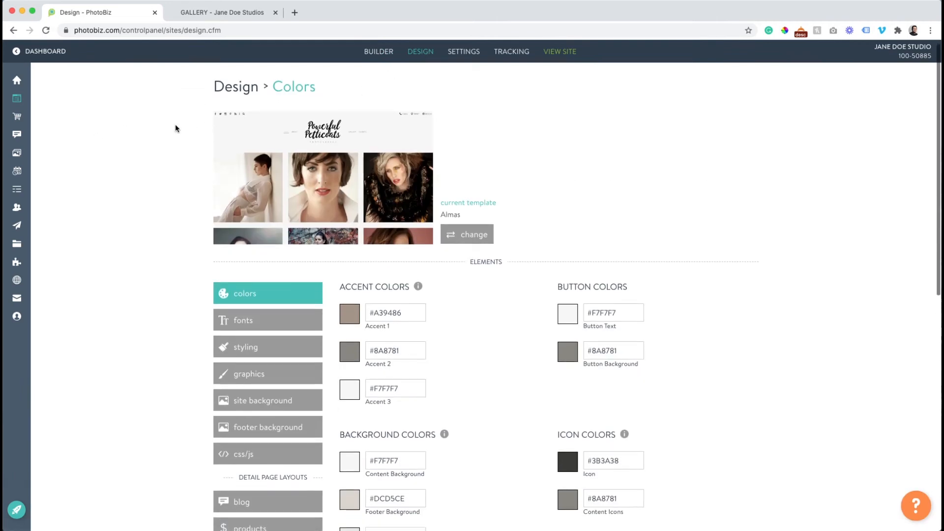
pyautogui.scroll(-2, 175, 127)
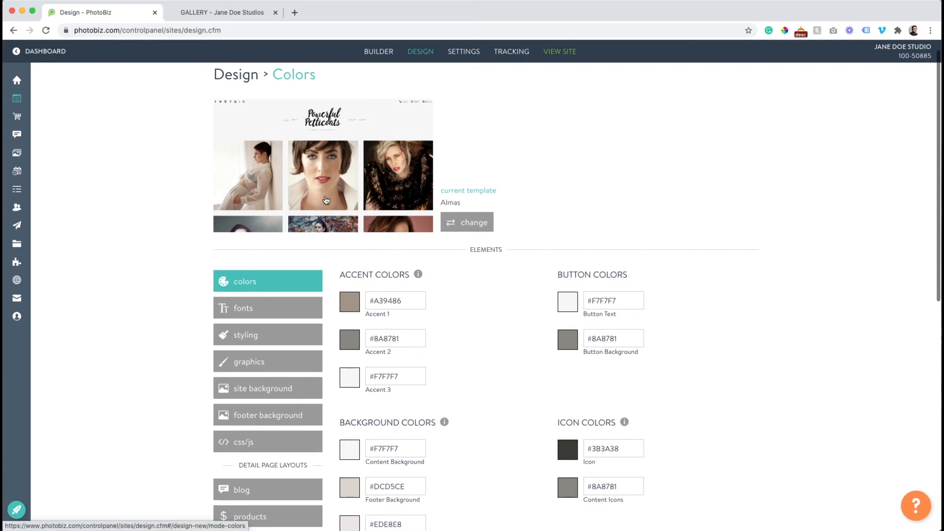
pyautogui.click(451, 223)
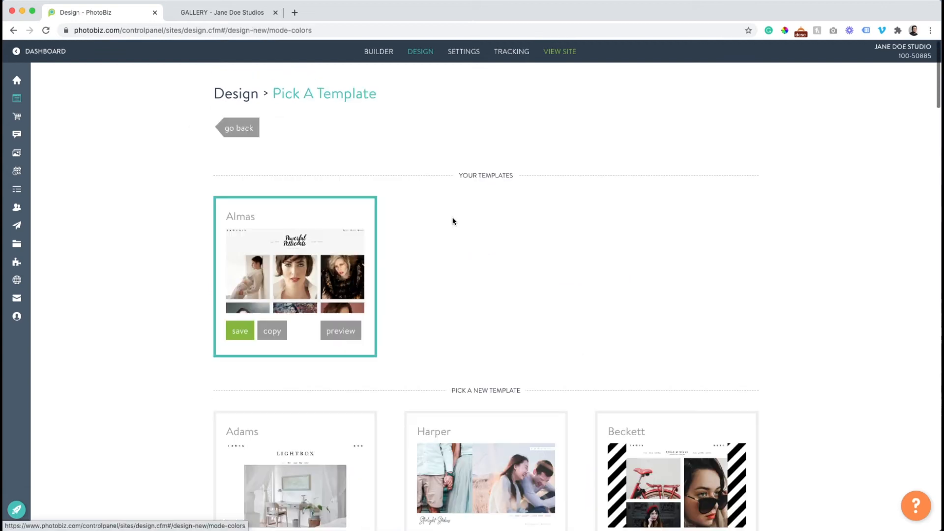
pyautogui.scroll(-6, 446, 217)
pyautogui.scroll(-12, 446, 220)
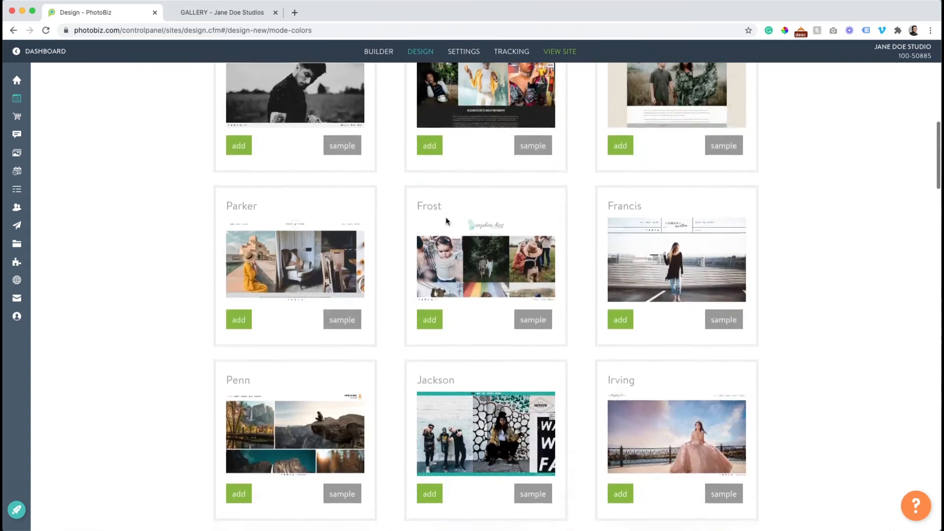
pyautogui.scroll(-1, 446, 222)
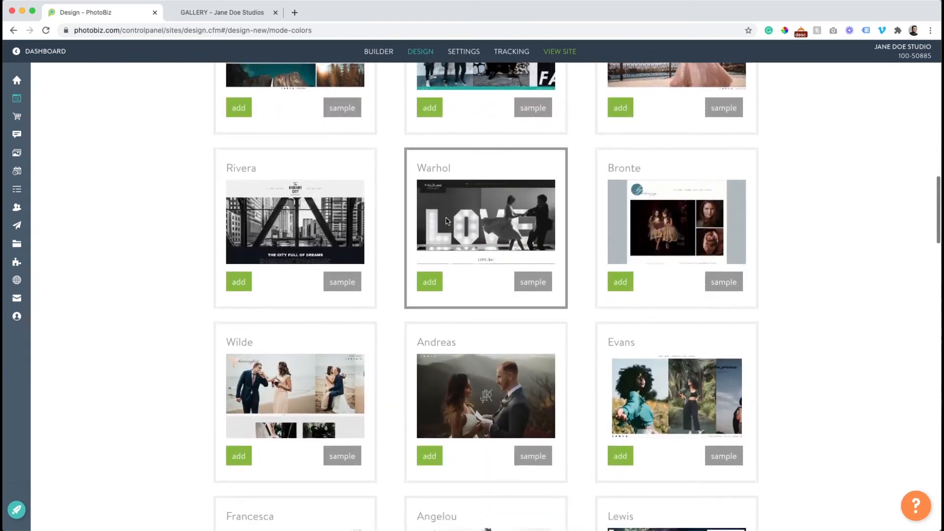
pyautogui.scroll(12, 447, 220)
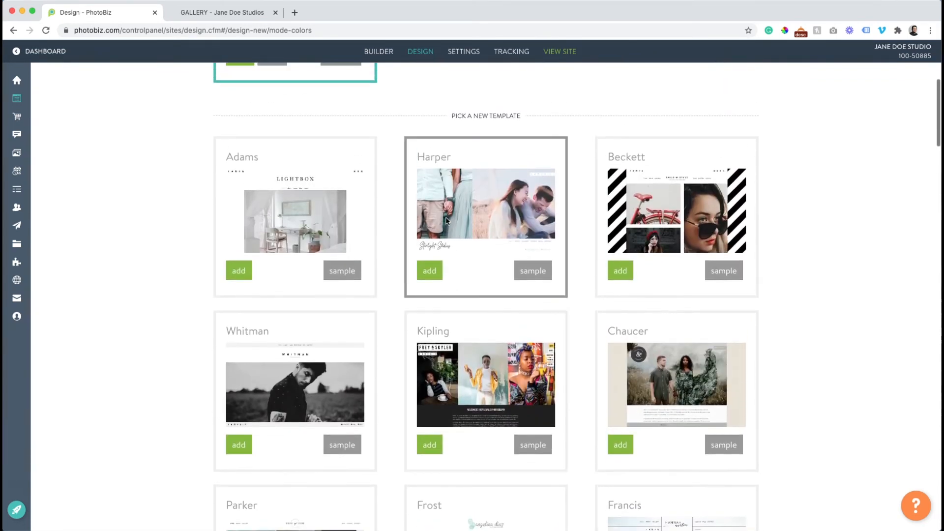
pyautogui.click(244, 272)
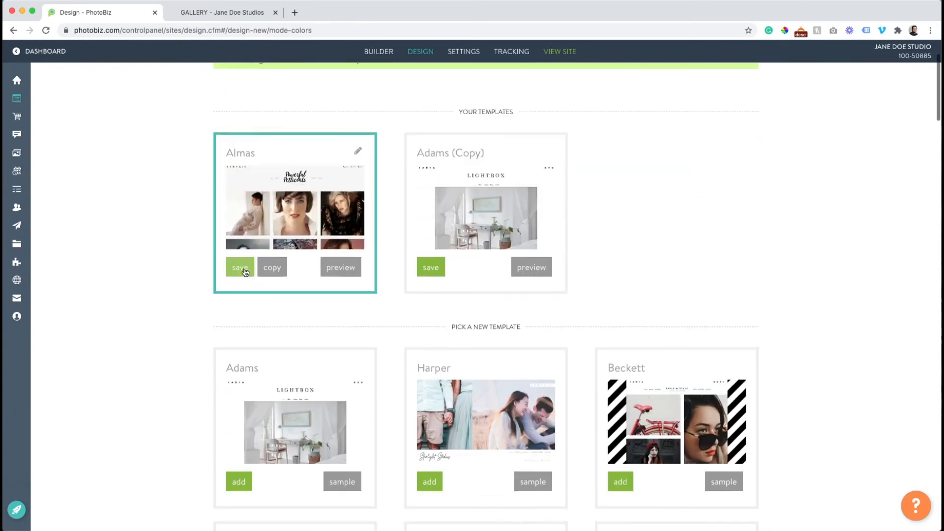
pyautogui.click(426, 290)
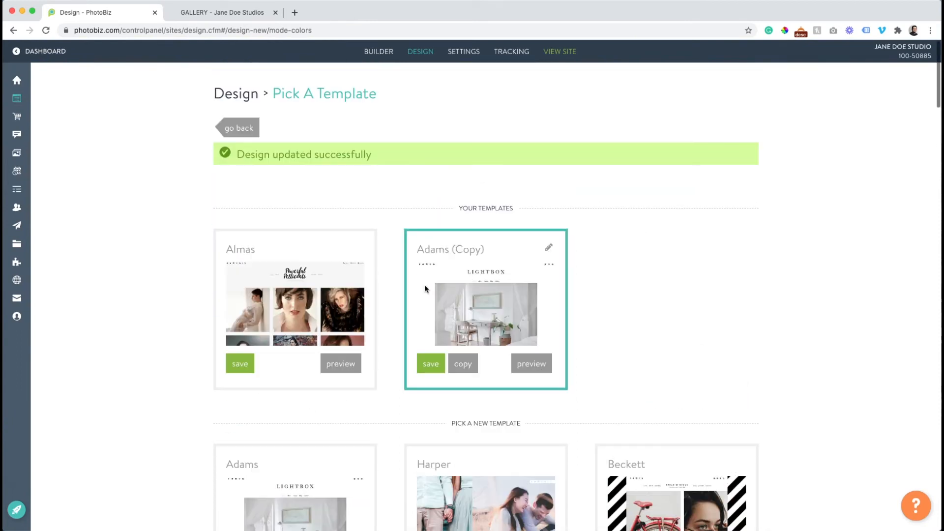
pyautogui.click(218, 11)
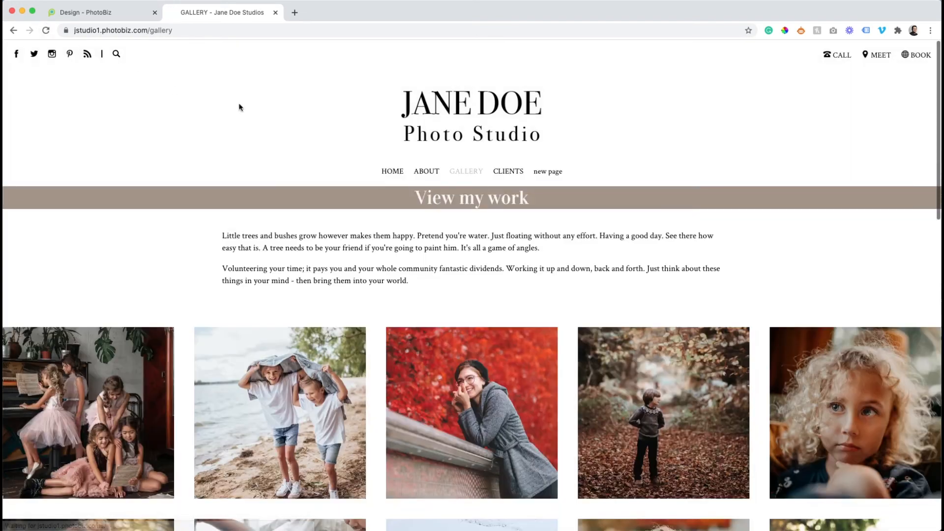
# Browse the live home page under the Adams (Copy) design
pyautogui.click(387, 172)
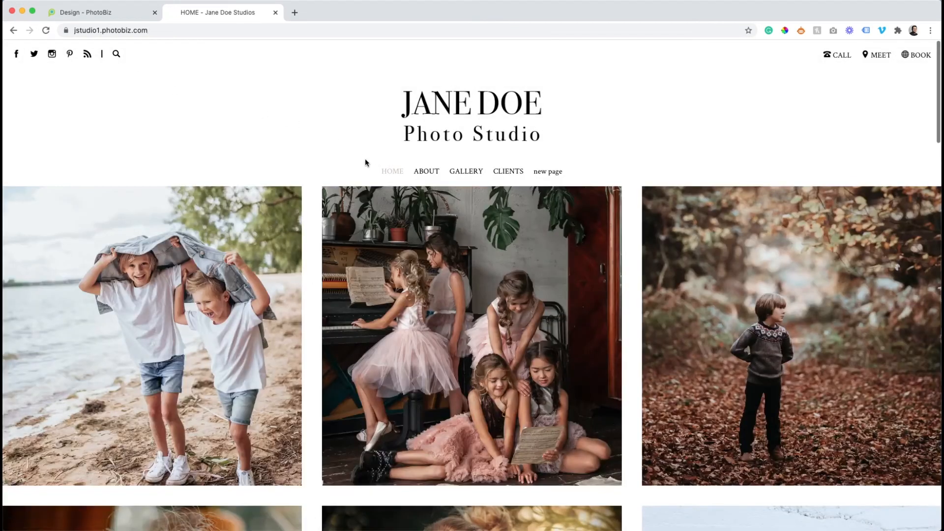
pyautogui.scroll(-10, 365, 162)
pyautogui.scroll(-15, 364, 158)
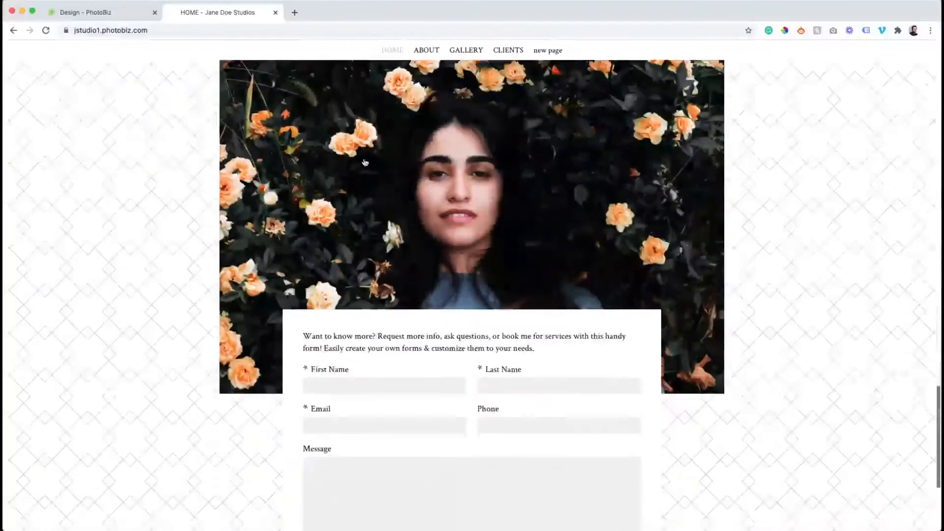
pyautogui.scroll(15, 364, 159)
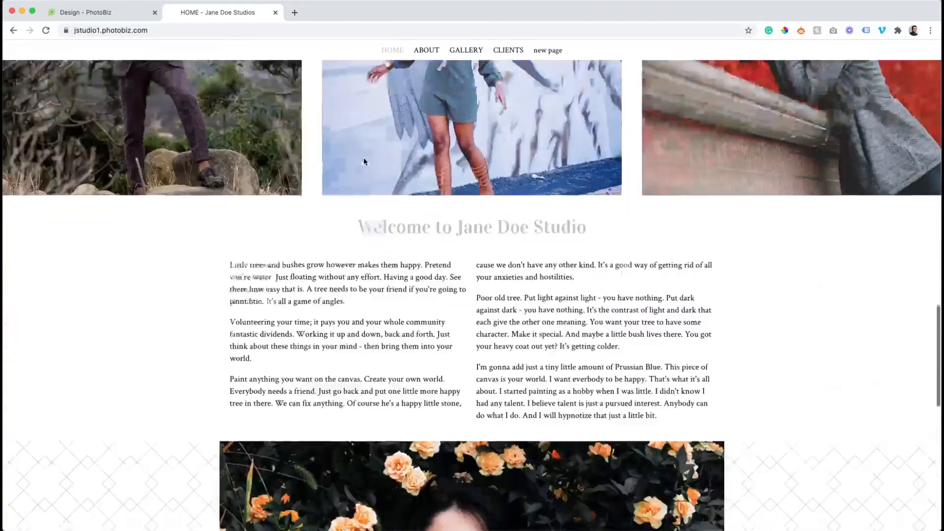
pyautogui.scroll(1, 179, 64)
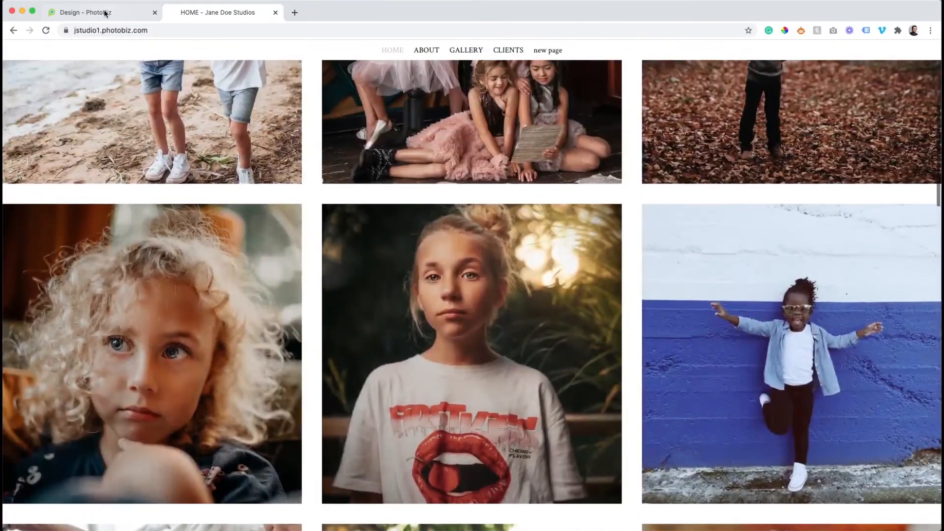
# Switch the active design back to Almas and reload the live home page
pyautogui.click(105, 13)
pyautogui.click(240, 330)
pyautogui.click(232, 132)
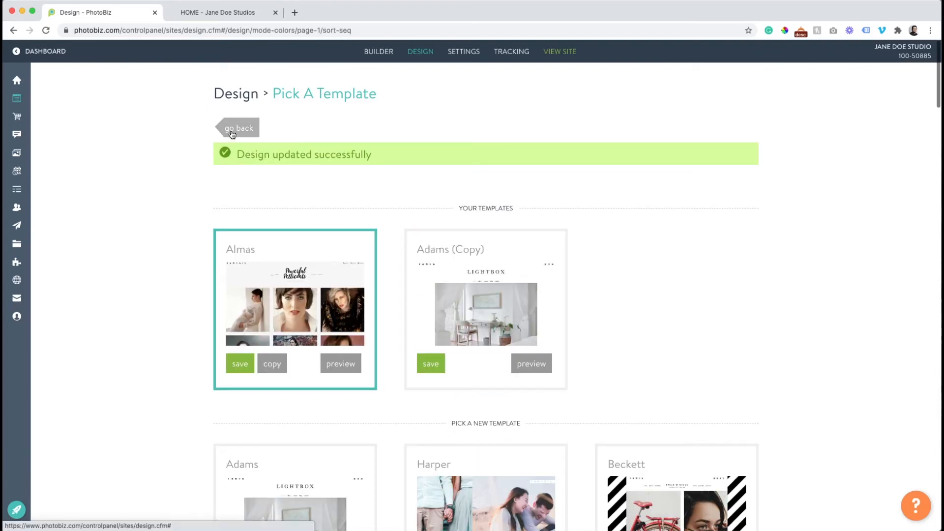
pyautogui.click(197, 14)
pyautogui.click(45, 30)
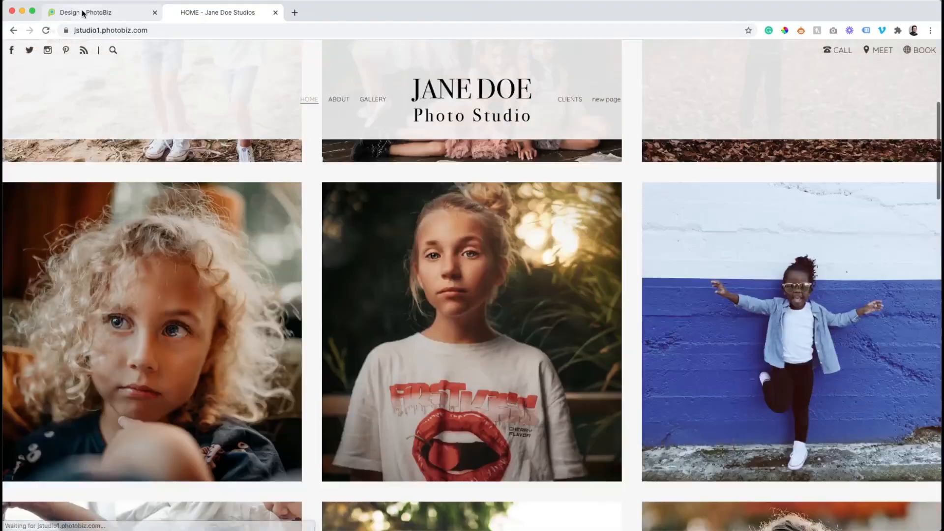
# Look over the Almas colour settings, including accents #A39486, #8A8781 and #F7F7F7
pyautogui.click(81, 12)
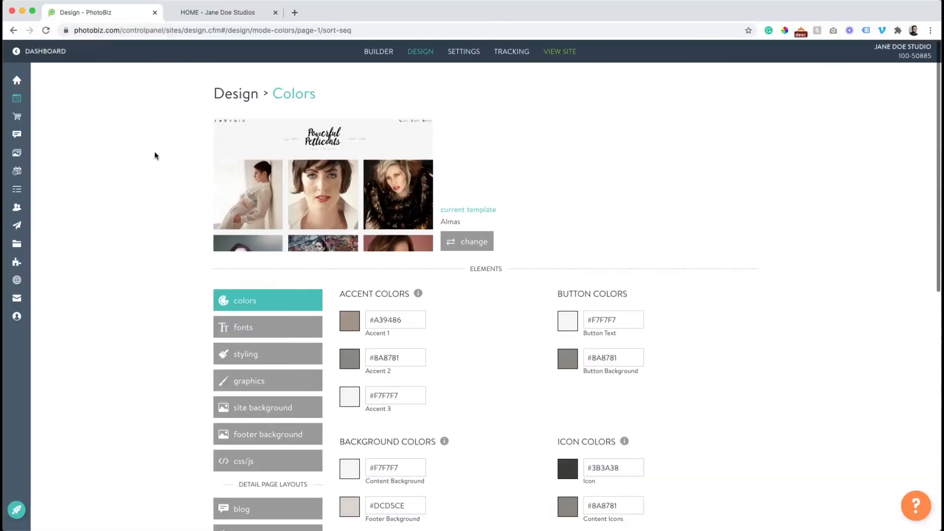
pyautogui.scroll(-1, 154, 154)
pyautogui.scroll(-1, 194, 252)
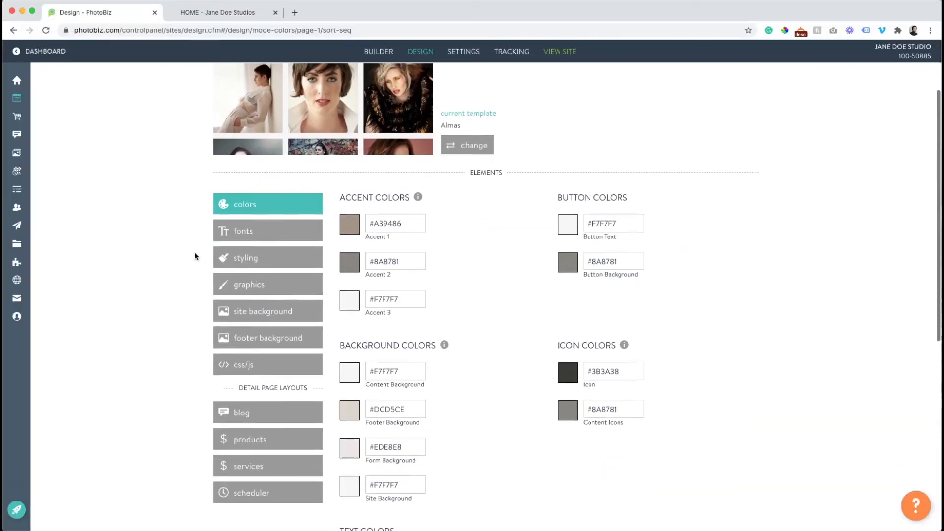
pyautogui.scroll(1, 185, 236)
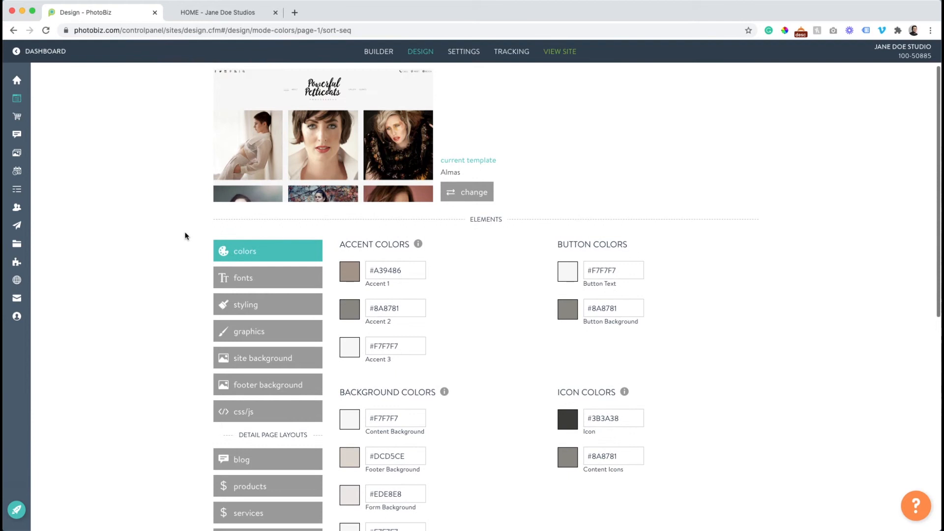
pyautogui.scroll(-1, 185, 236)
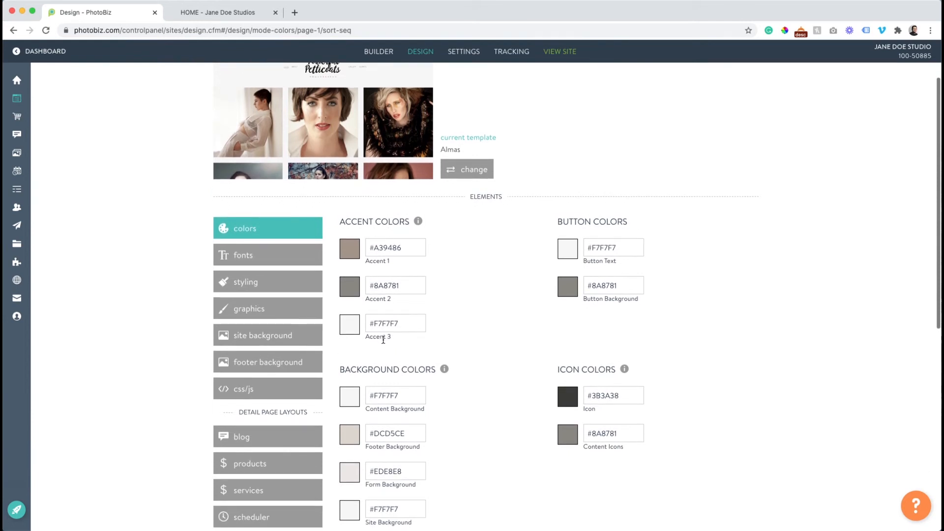
pyautogui.scroll(-2, 384, 339)
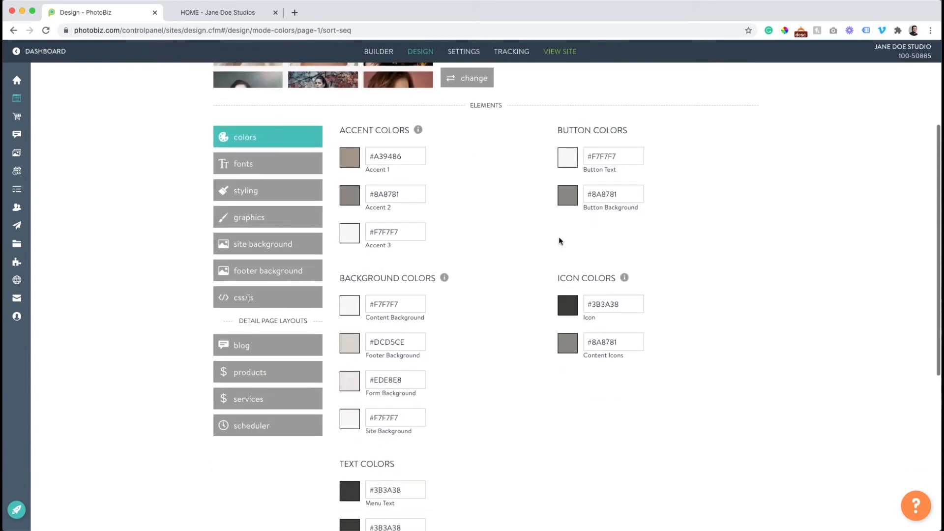
pyautogui.scroll(-4, 554, 274)
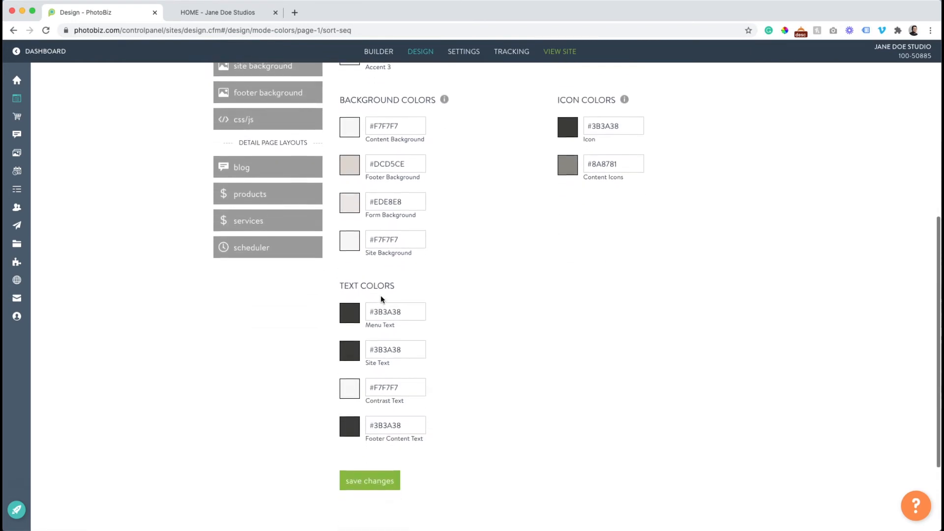
pyautogui.scroll(3, 456, 388)
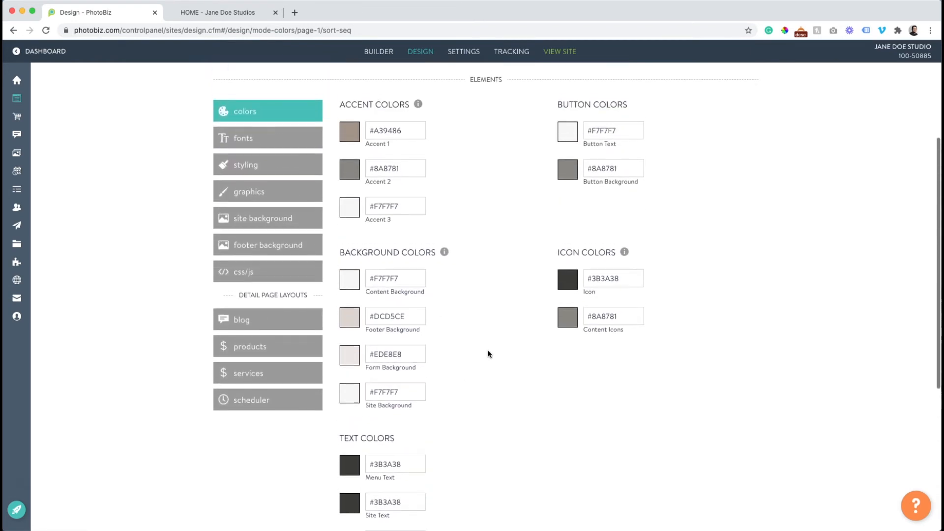
pyautogui.scroll(1, 490, 354)
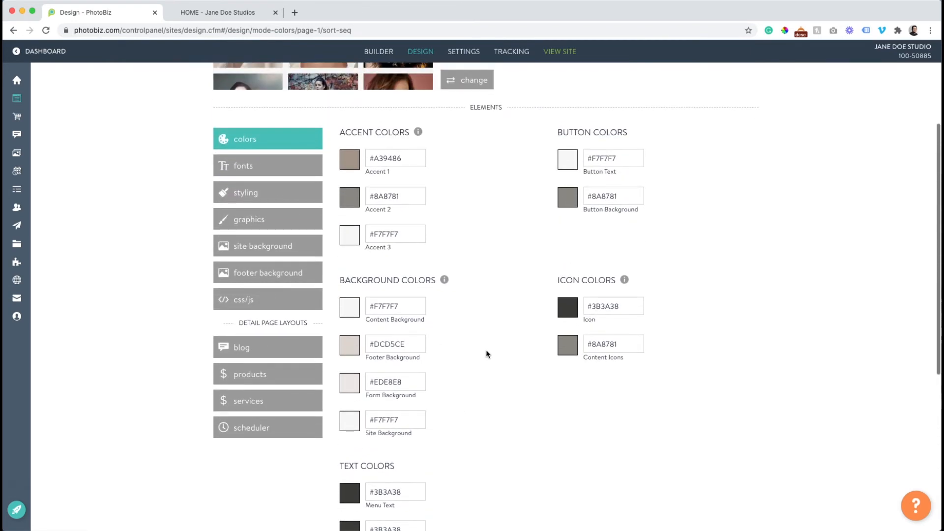
pyautogui.scroll(1, 490, 367)
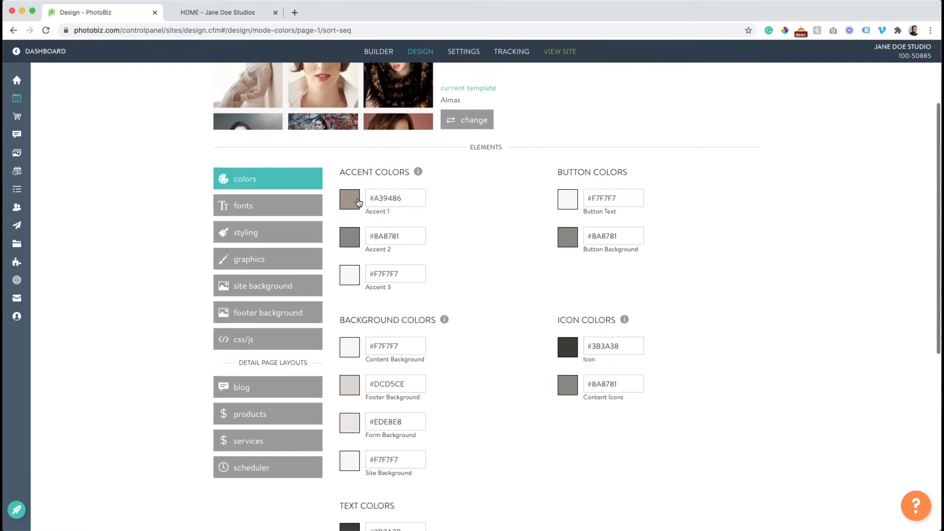
# Open the Accent 1 colour chooser and cancel, leaving it at #A39486
pyautogui.click(358, 202)
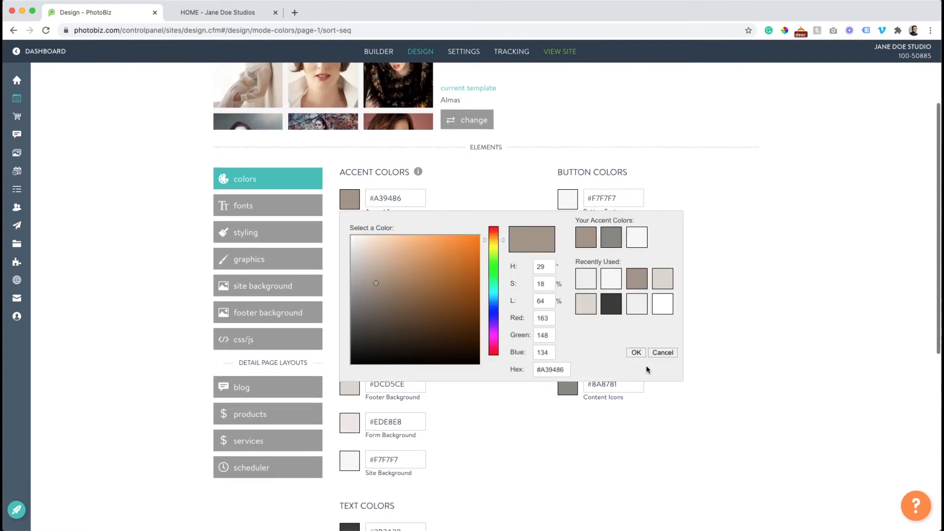
pyautogui.click(663, 352)
pyautogui.scroll(-7, 469, 354)
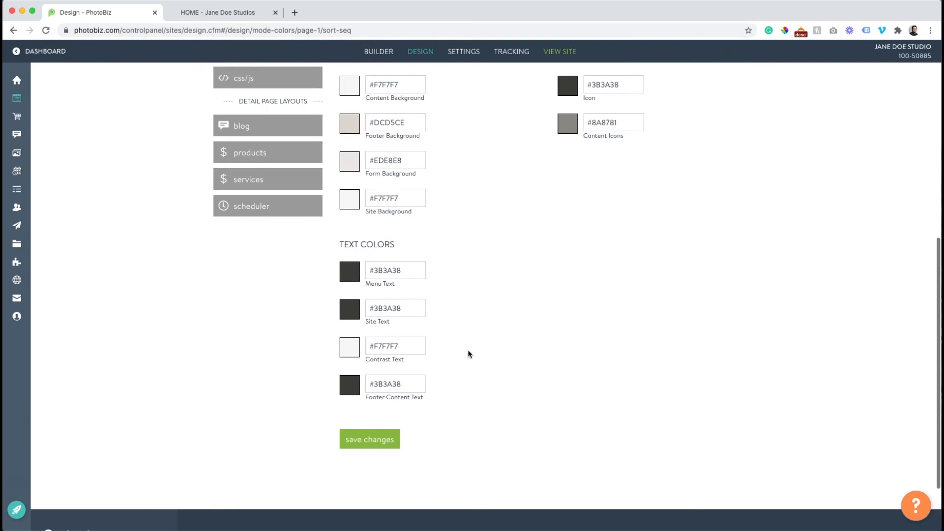
pyautogui.scroll(10, 468, 354)
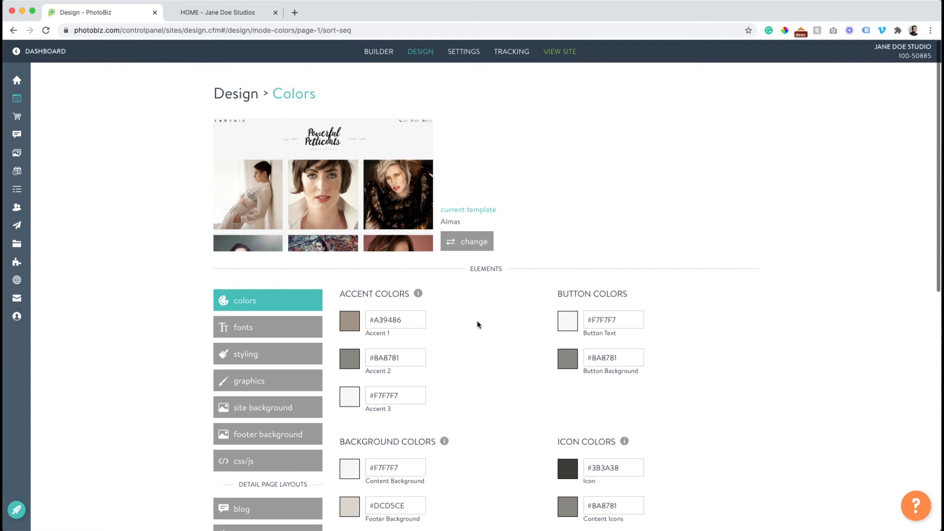
pyautogui.scroll(-2, 477, 320)
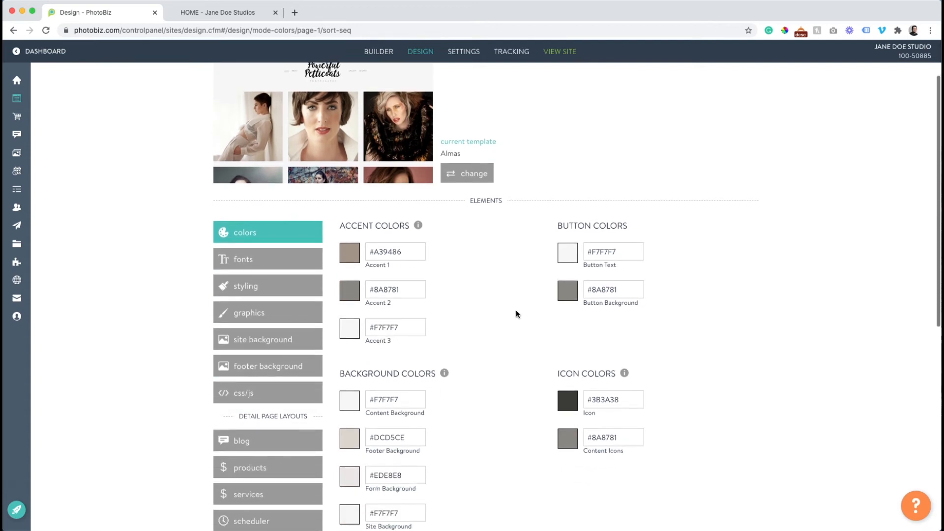
# Try Meie Script and then Lateef as the Titles font
pyautogui.click(259, 262)
pyautogui.scroll(-3, 513, 315)
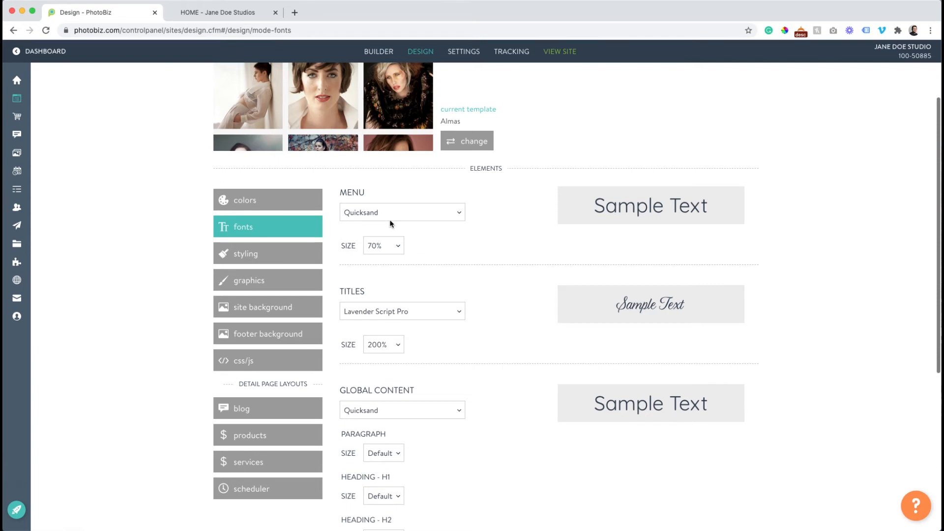
pyautogui.scroll(-1, 435, 277)
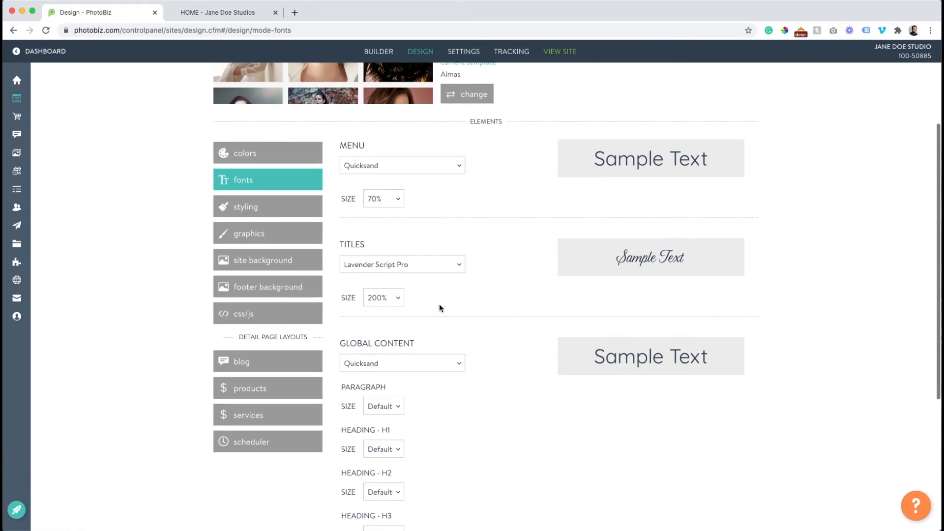
pyautogui.scroll(-2, 440, 304)
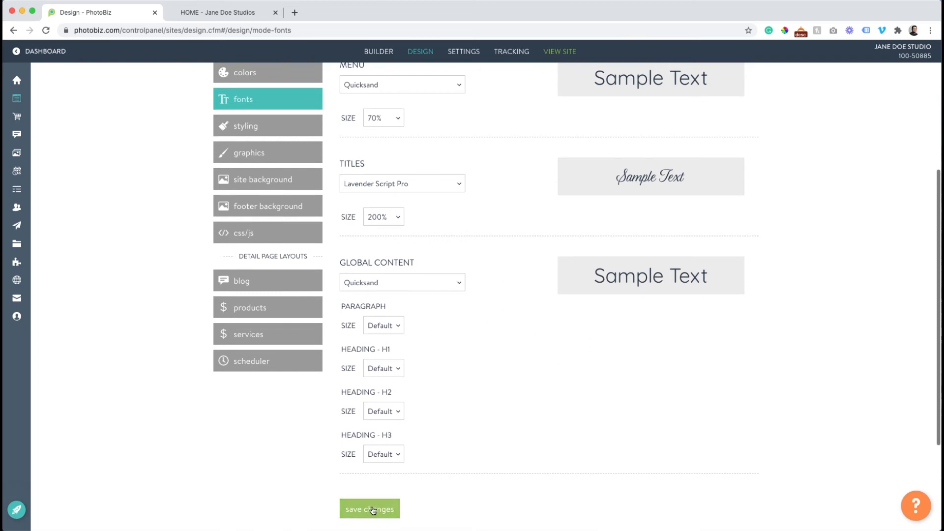
pyautogui.scroll(3, 494, 272)
pyautogui.click(433, 274)
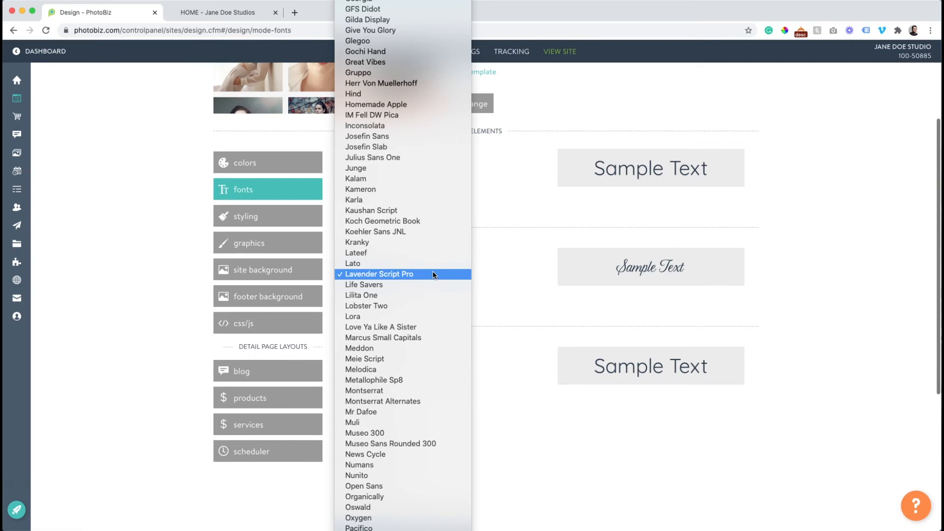
pyautogui.click(415, 362)
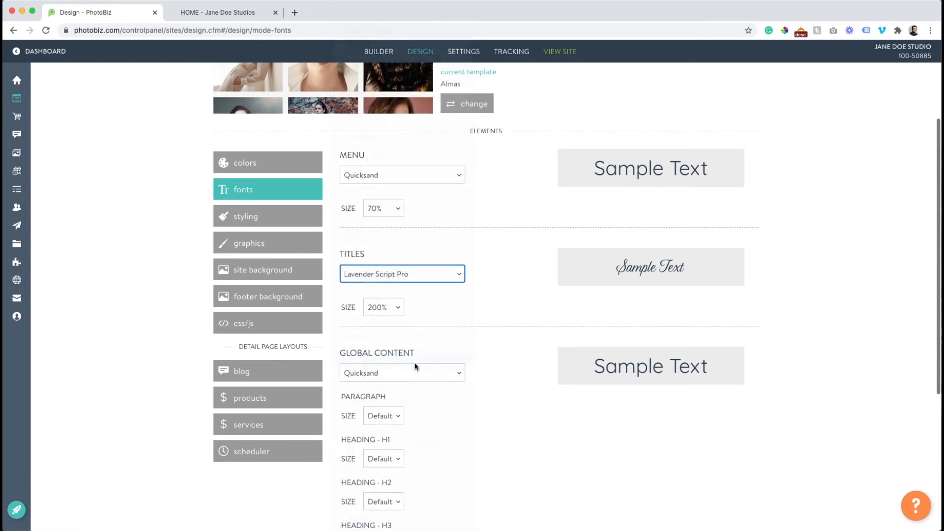
pyautogui.click(406, 269)
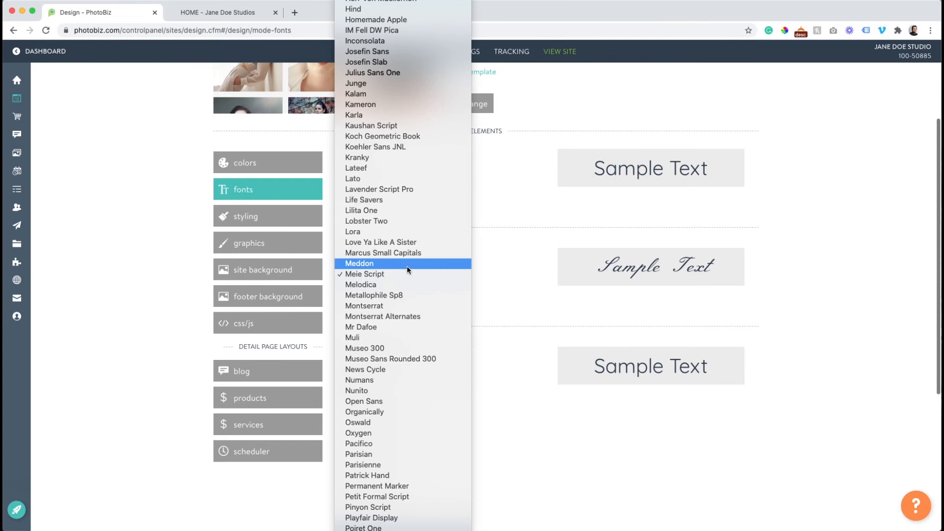
pyautogui.click(388, 169)
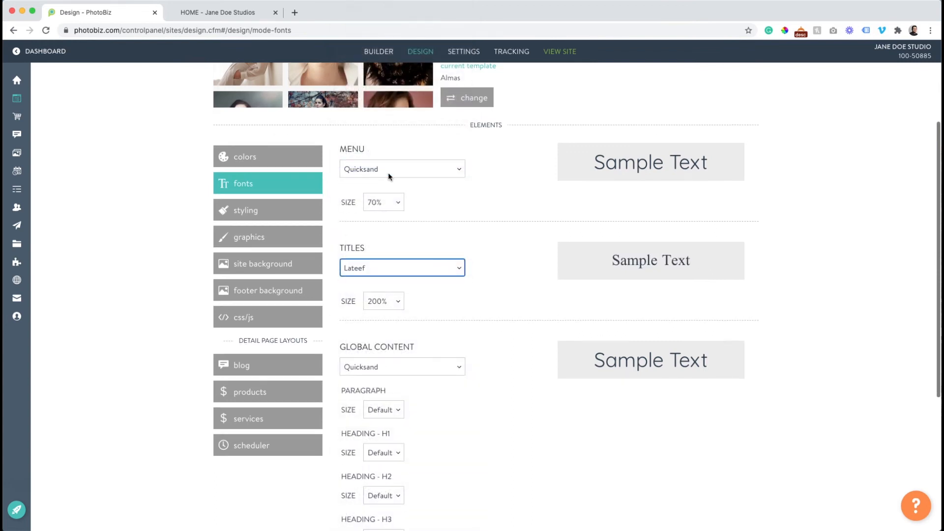
pyautogui.scroll(-3, 492, 313)
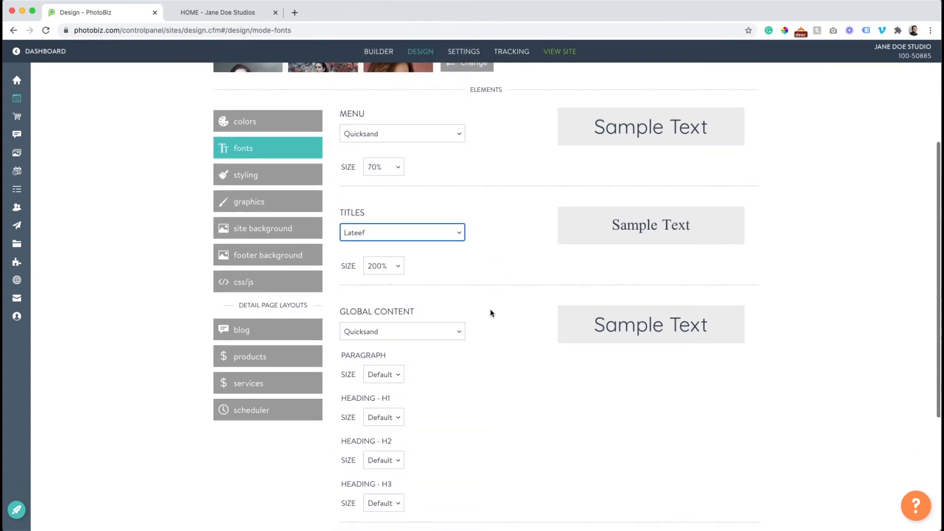
pyautogui.scroll(1, 492, 312)
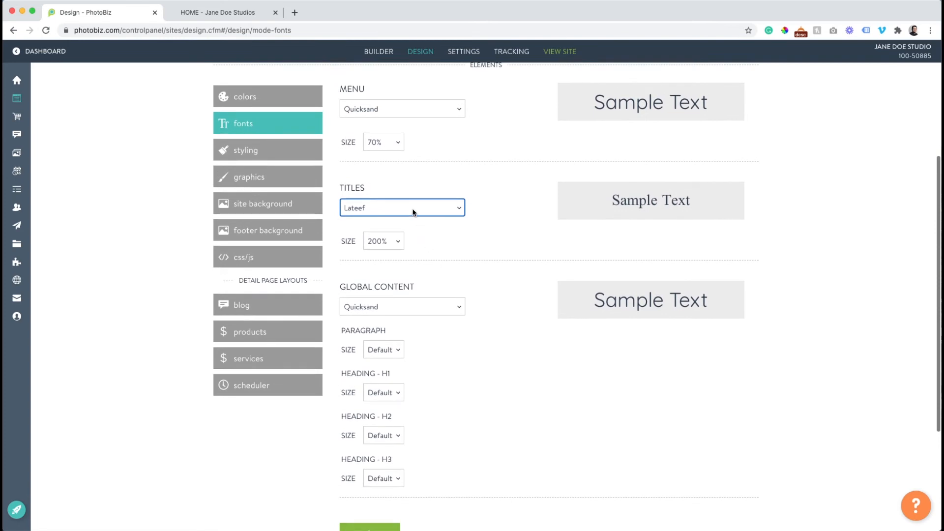
# Set the Titles font to Pacifico and save the font changes
pyautogui.click(413, 212)
pyautogui.click(401, 484)
pyautogui.scroll(-1, 403, 462)
pyautogui.click(386, 495)
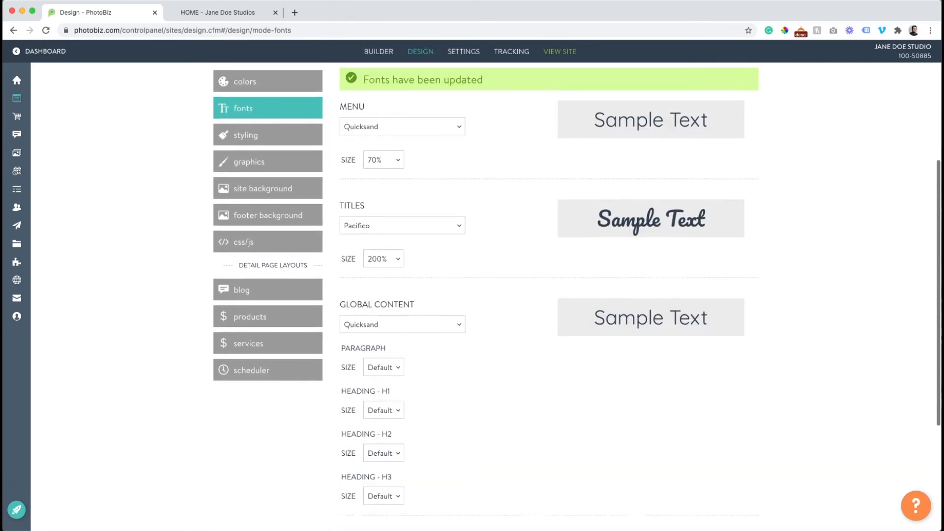
# Check the Pacifico 'View my work' heading on the live Gallery page
pyautogui.click(217, 13)
pyautogui.scroll(8, 402, 251)
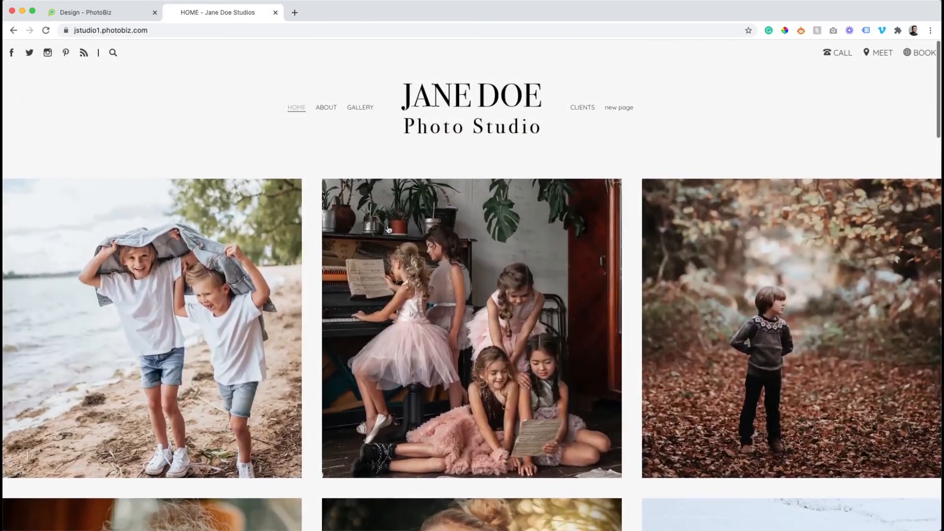
pyautogui.click(358, 107)
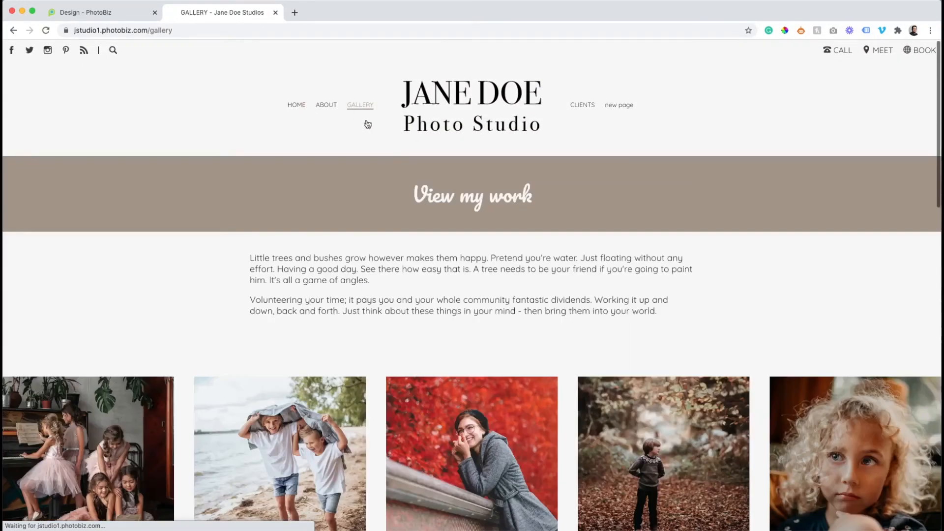
pyautogui.click(85, 13)
# Set the Titles font back to Raleway and save
pyautogui.click(433, 194)
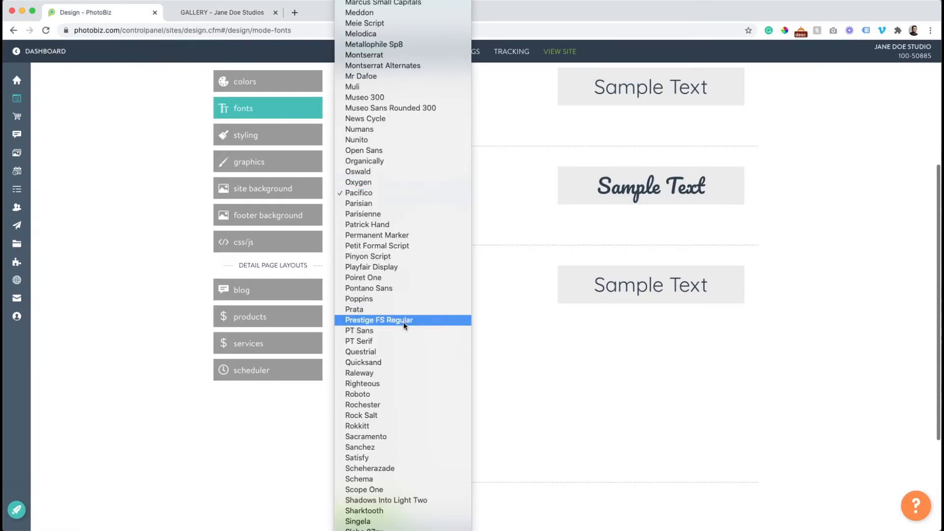
pyautogui.click(393, 373)
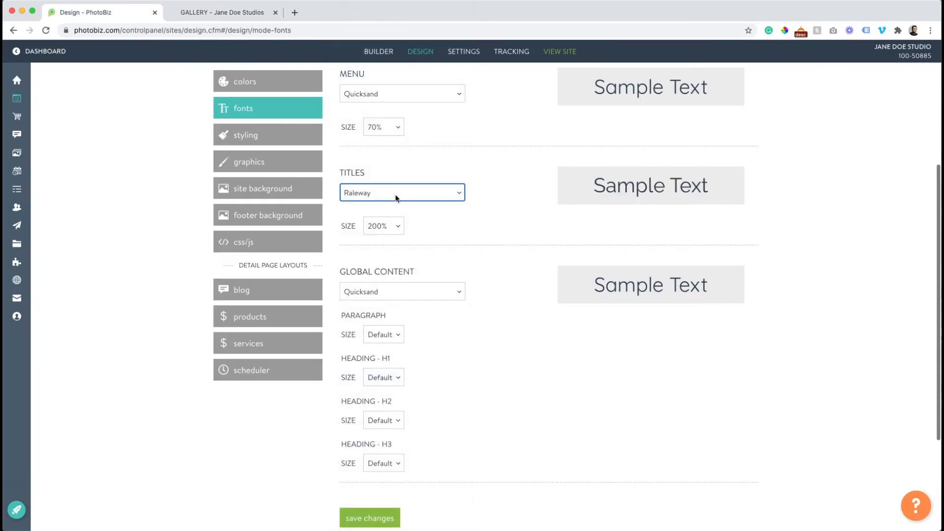
pyautogui.click(387, 511)
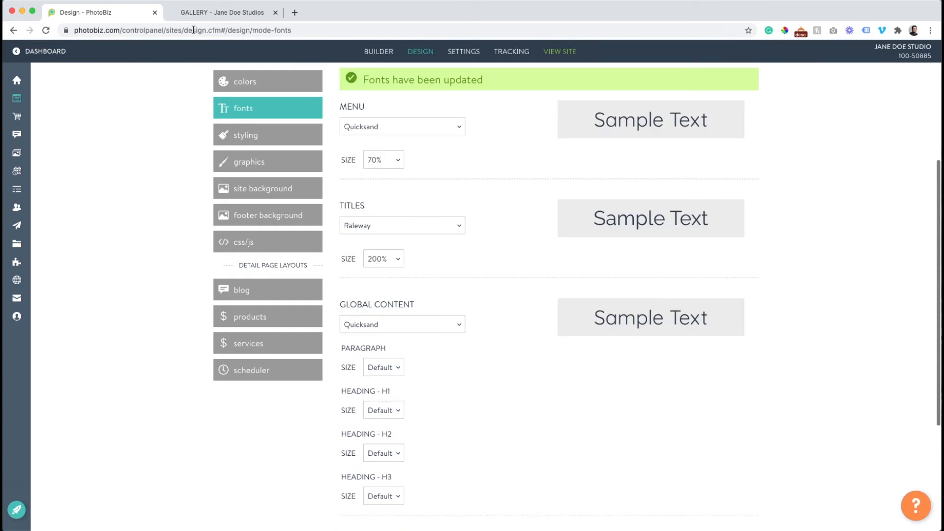
# Reload the live gallery to confirm the Raleway 'View my work' heading
pyautogui.click(196, 13)
pyautogui.click(49, 30)
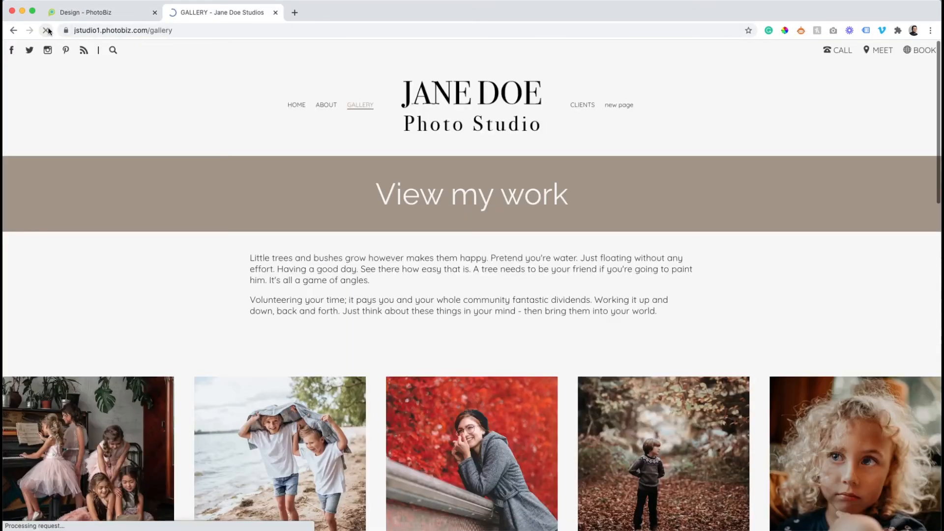
pyautogui.click(104, 18)
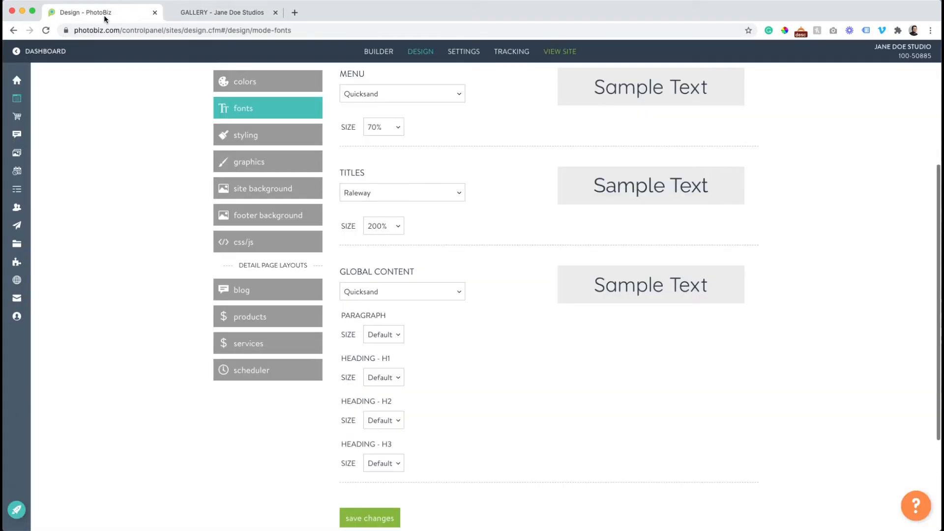
pyautogui.scroll(3, 195, 155)
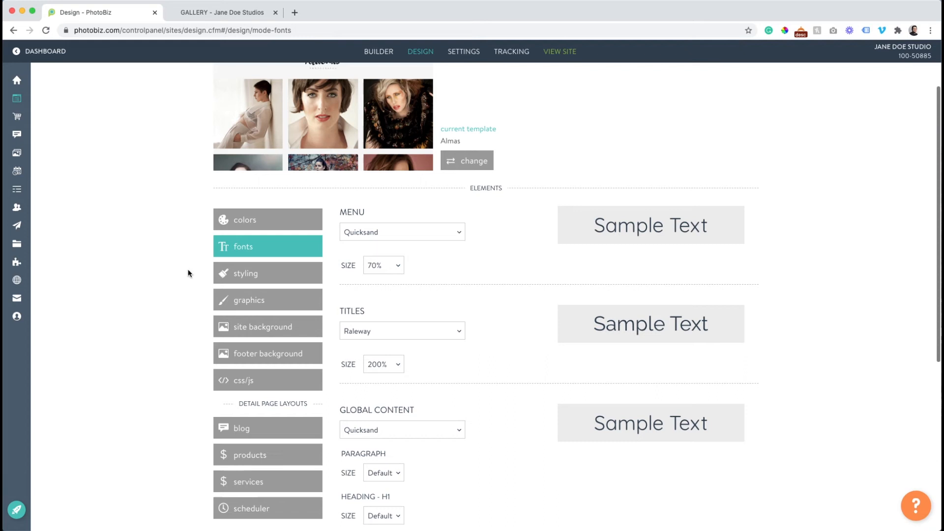
pyautogui.click(228, 275)
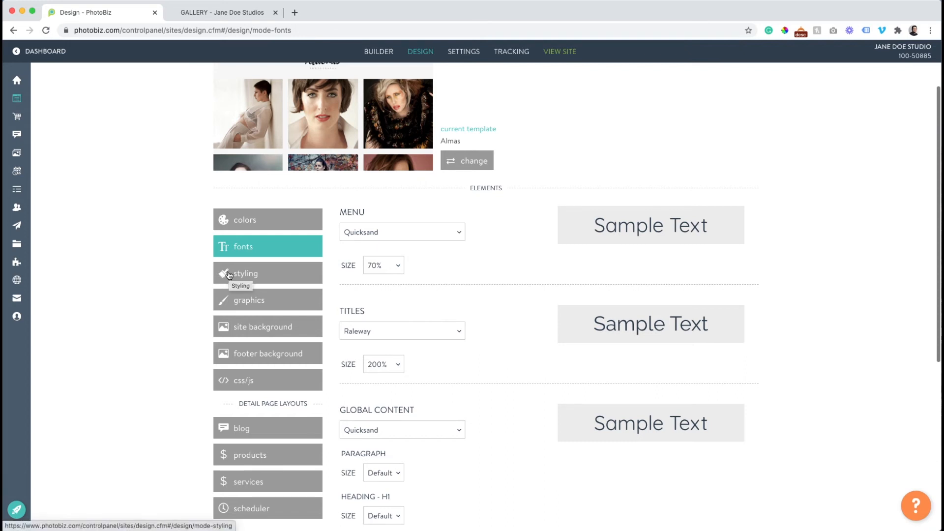
# Review Styling options: 100% opacity, social icons on, Medium spacing, One Column mobile view
pyautogui.scroll(-1, 180, 274)
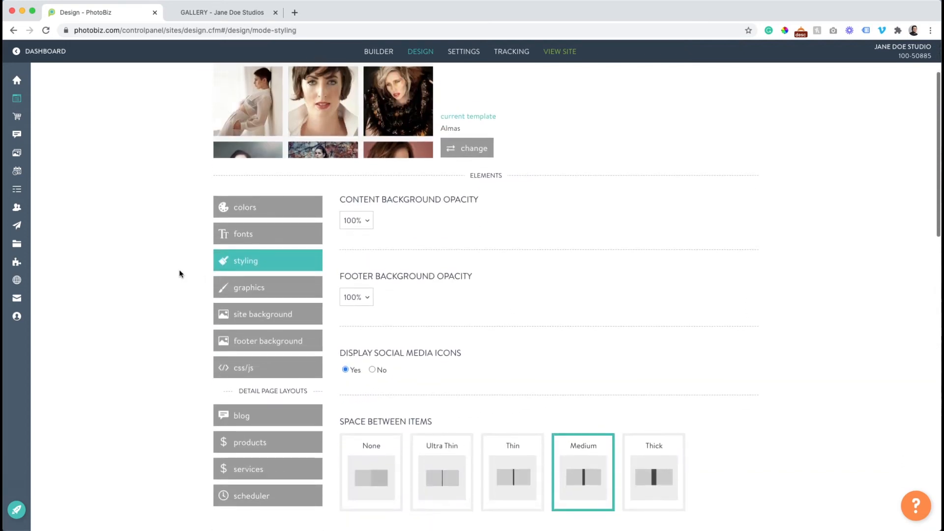
pyautogui.scroll(-5, 211, 253)
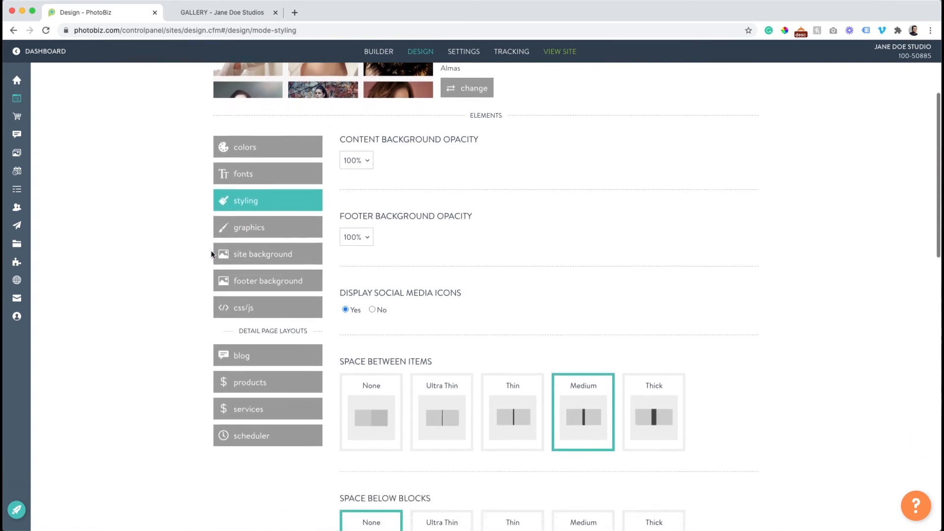
pyautogui.scroll(-2, 211, 250)
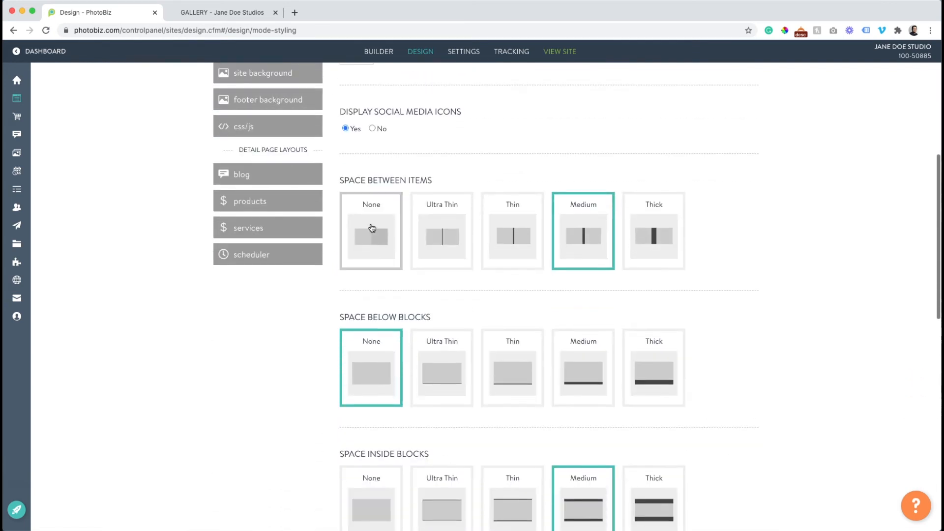
pyautogui.scroll(-6, 377, 228)
pyautogui.scroll(2, 395, 281)
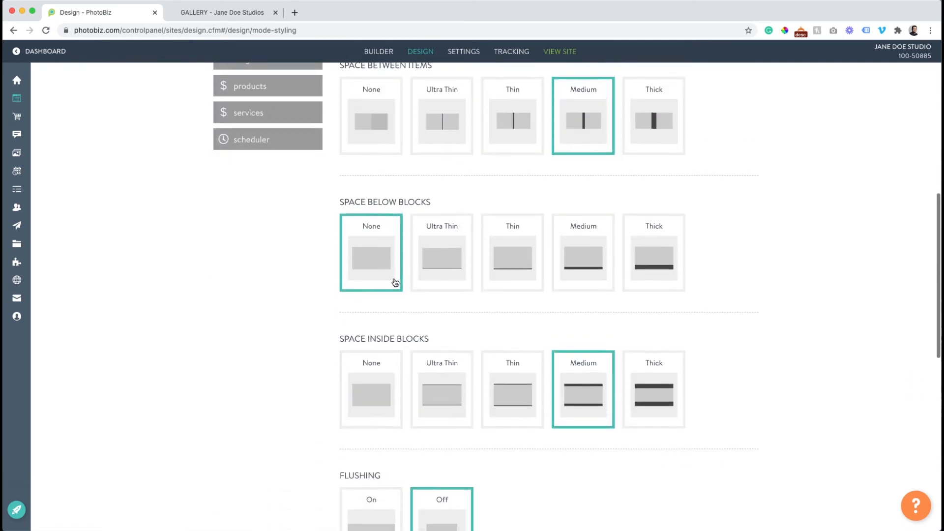
pyautogui.scroll(-2, 442, 283)
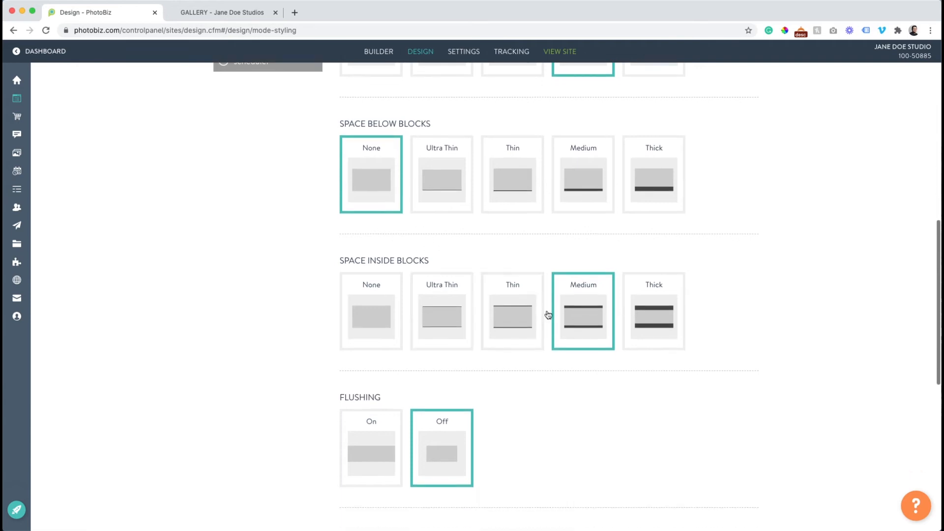
pyautogui.scroll(-5, 326, 309)
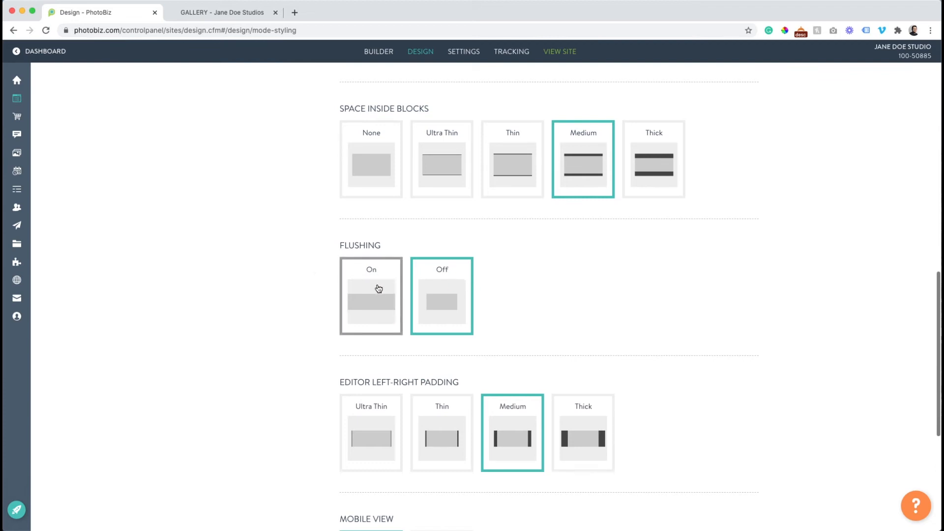
pyautogui.scroll(-3, 379, 289)
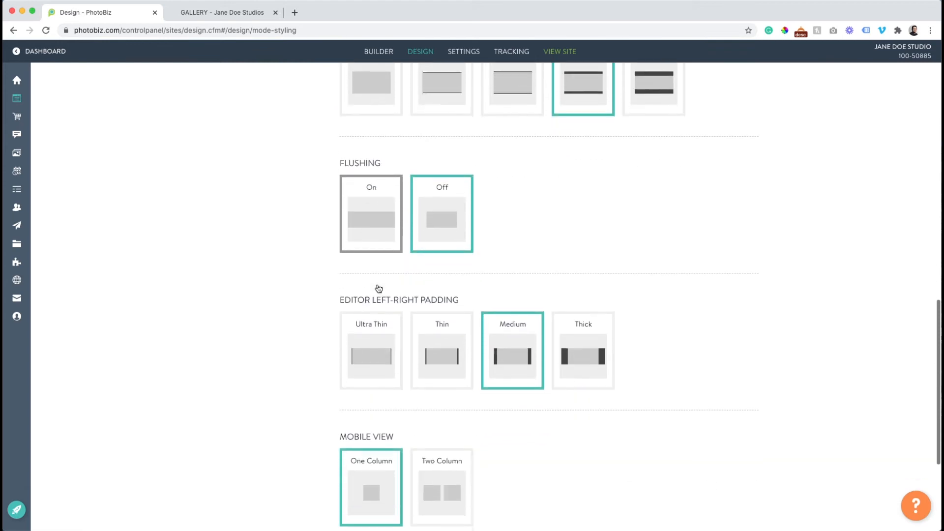
pyautogui.scroll(-5, 532, 346)
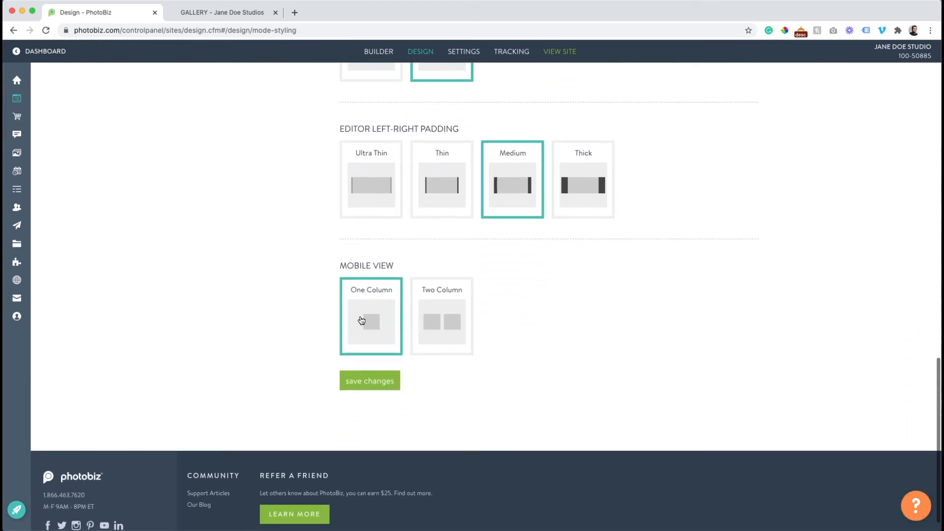
pyautogui.scroll(5, 398, 316)
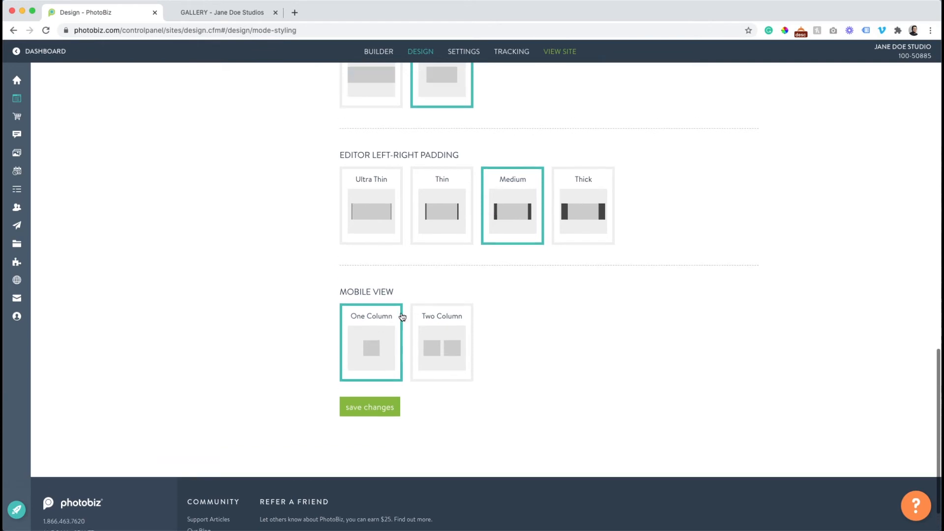
pyautogui.scroll(10, 400, 315)
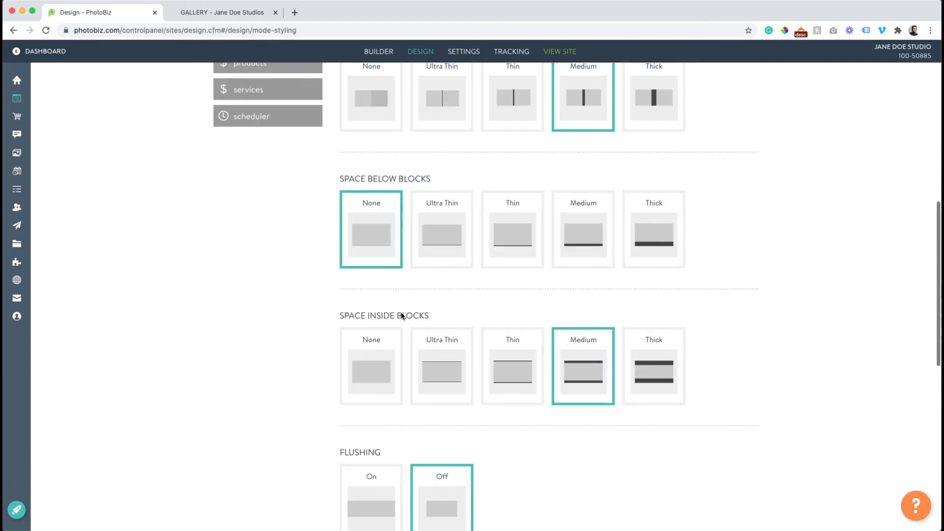
pyautogui.scroll(3, 401, 317)
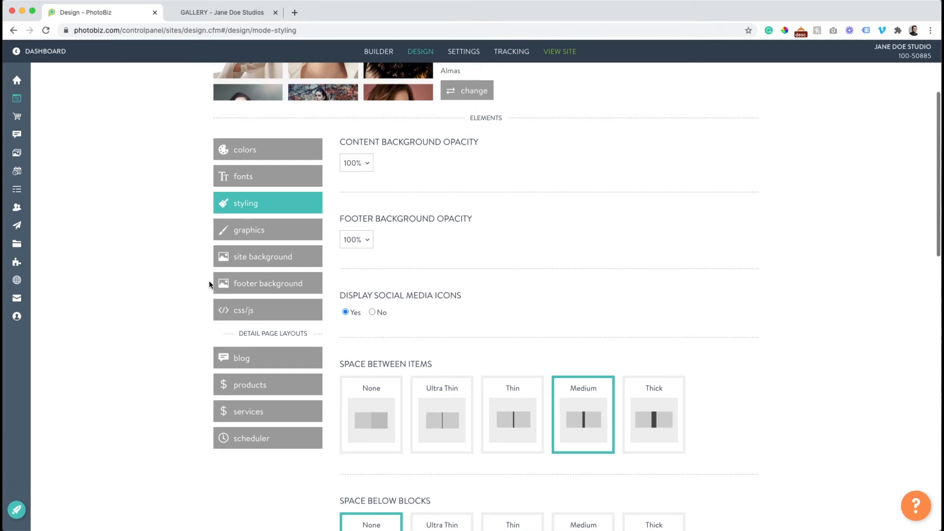
# Review the Graphics styles, save Ghost as the graphics style, and view the live gallery
pyautogui.click(252, 232)
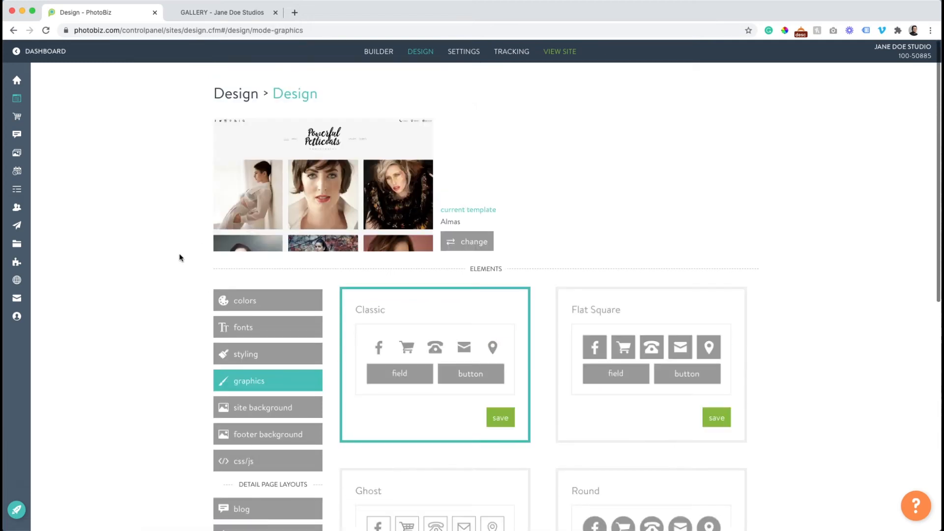
pyautogui.scroll(-1, 181, 258)
pyautogui.scroll(-2, 179, 252)
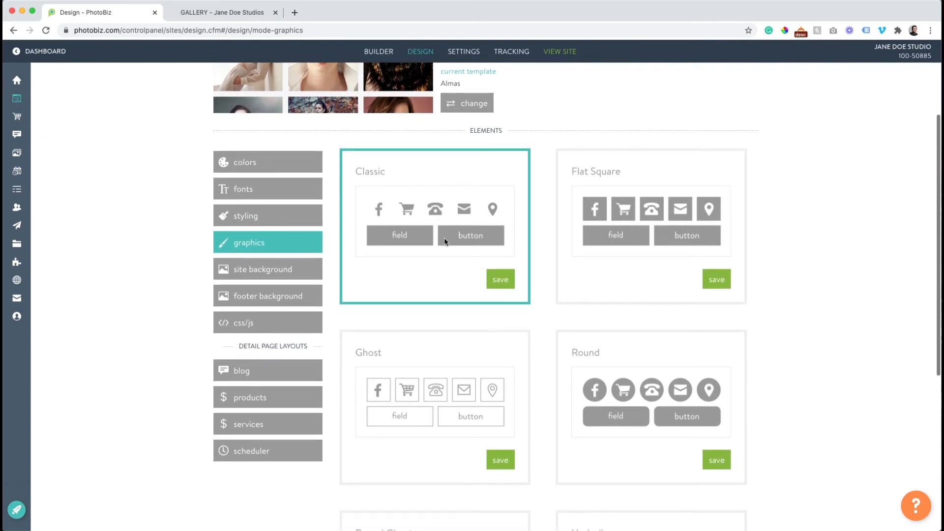
pyautogui.scroll(-3, 624, 246)
pyautogui.scroll(-3, 625, 247)
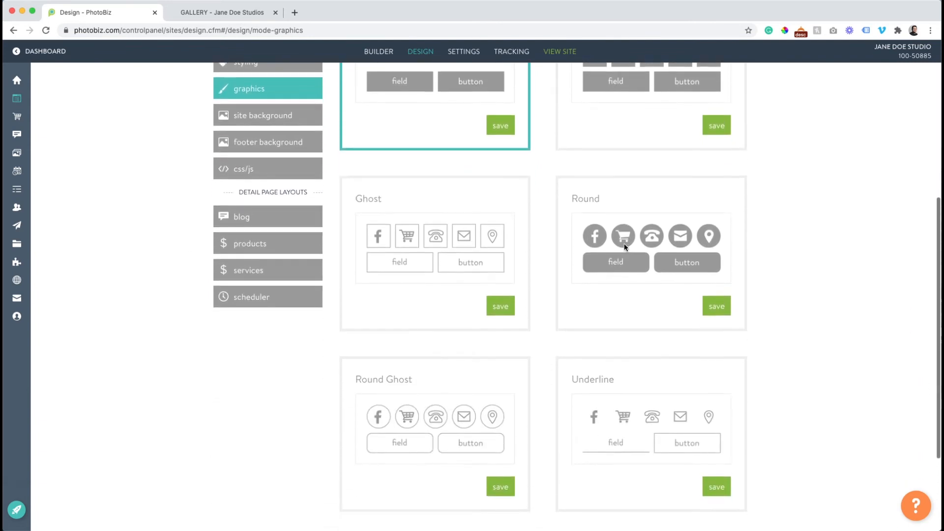
pyautogui.scroll(3, 625, 247)
pyautogui.scroll(2, 624, 244)
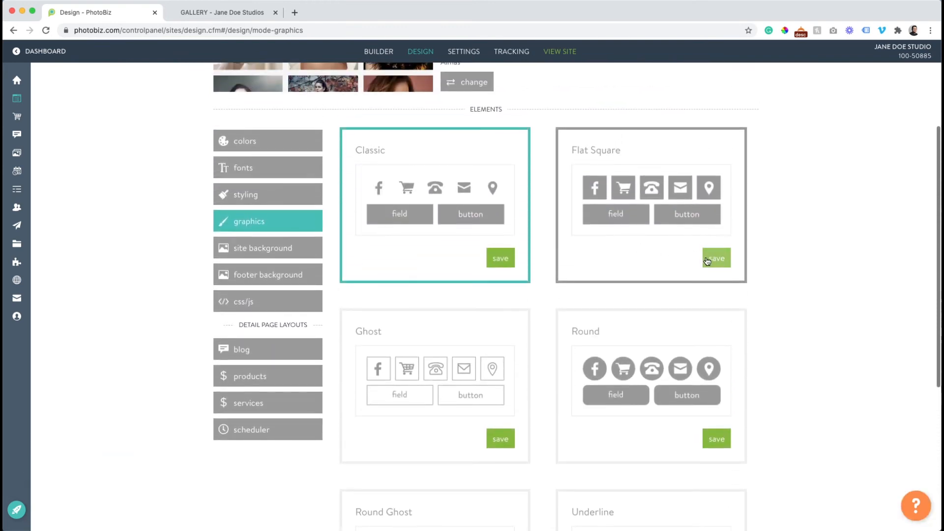
pyautogui.scroll(-2, 492, 263)
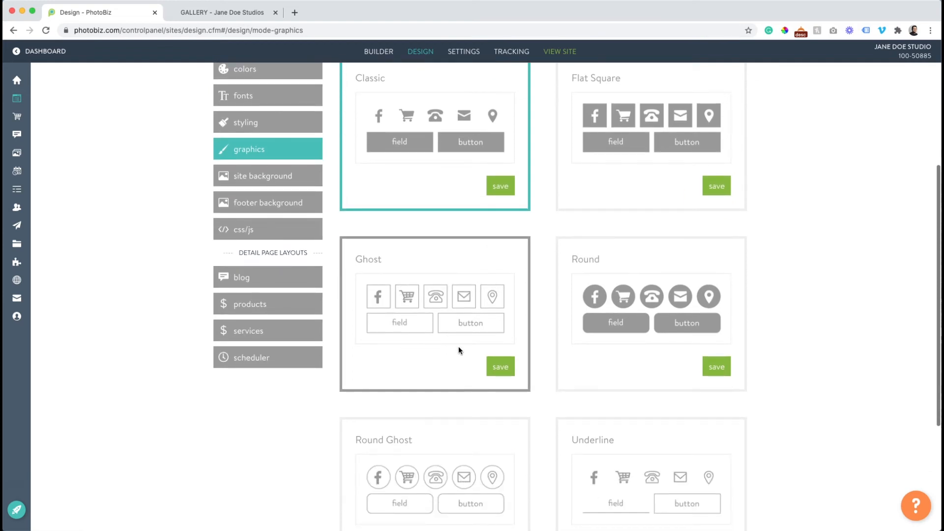
pyautogui.scroll(-3, 453, 332)
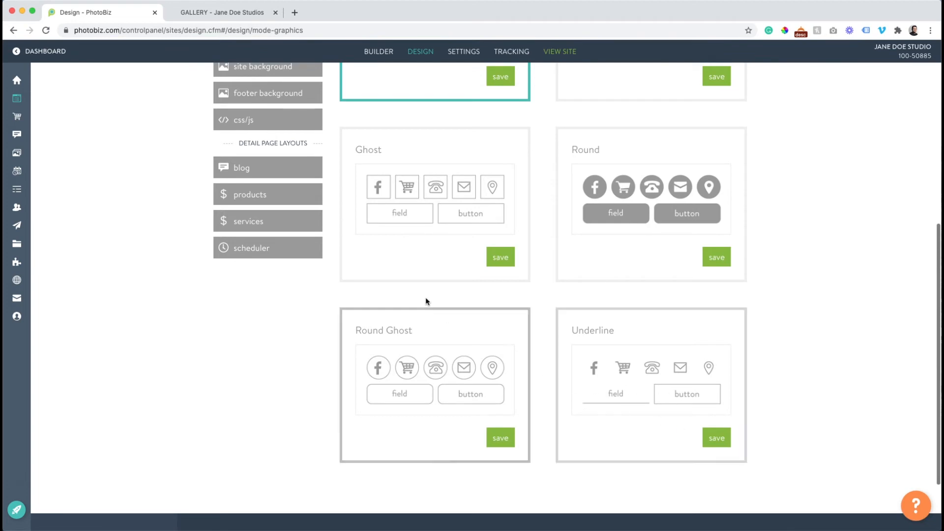
pyautogui.scroll(5, 426, 301)
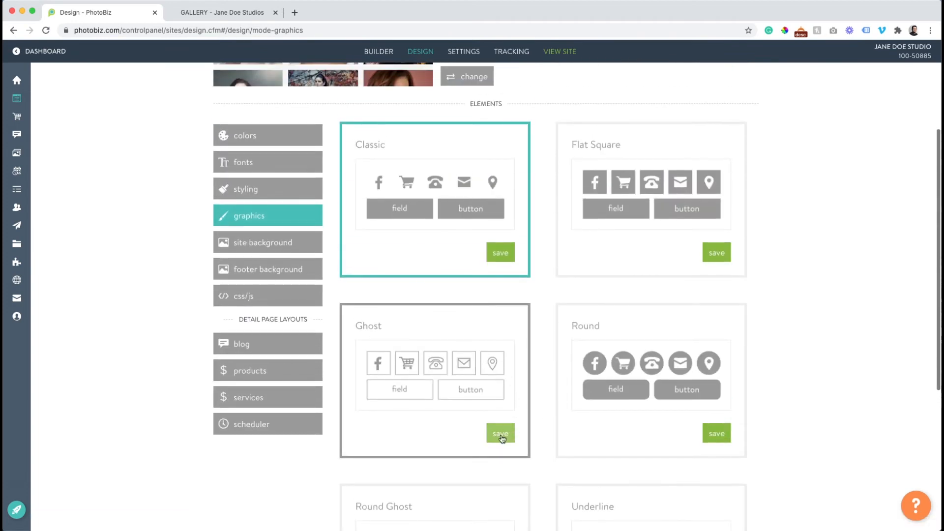
pyautogui.click(501, 435)
pyautogui.click(221, 15)
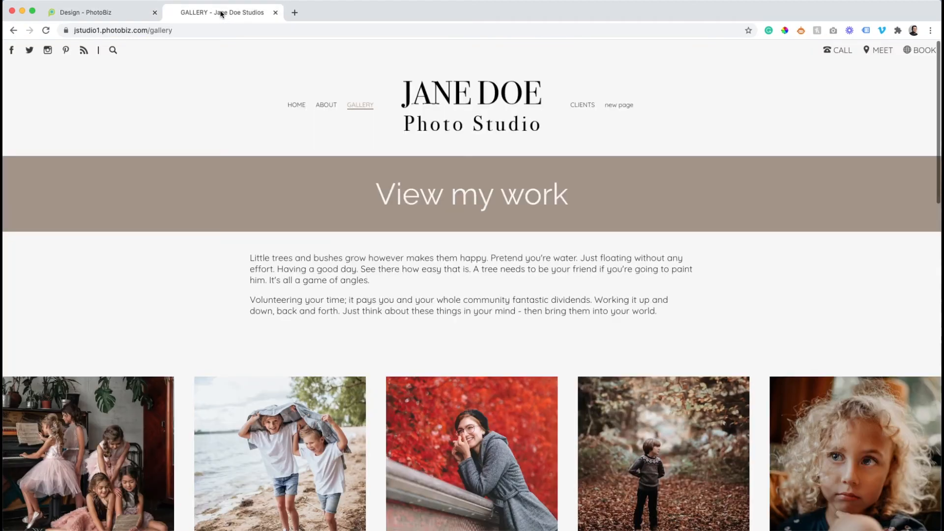
# Select the blank Ghost-style gallery button to reveal its invisible label
pyautogui.scroll(-15, 300, 177)
pyautogui.scroll(5, 305, 179)
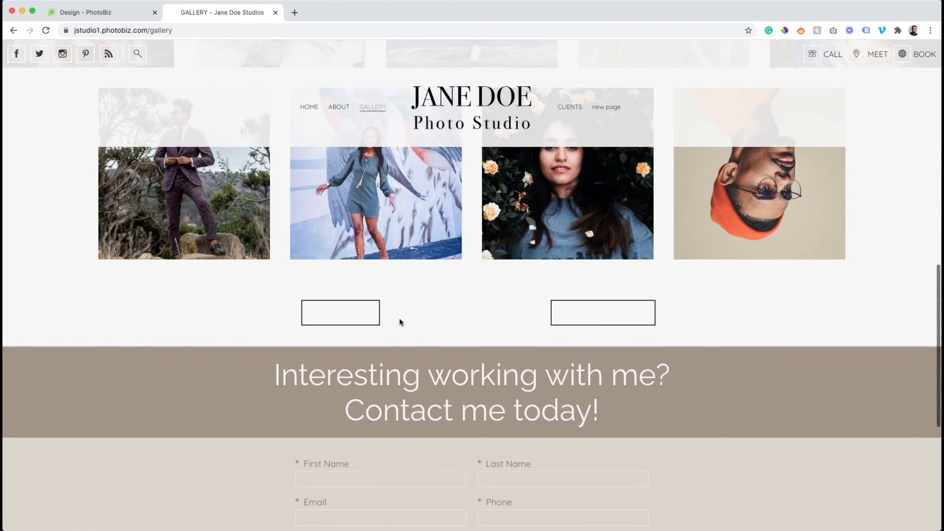
pyautogui.moveTo(647, 309); pyautogui.dragTo(558, 315)
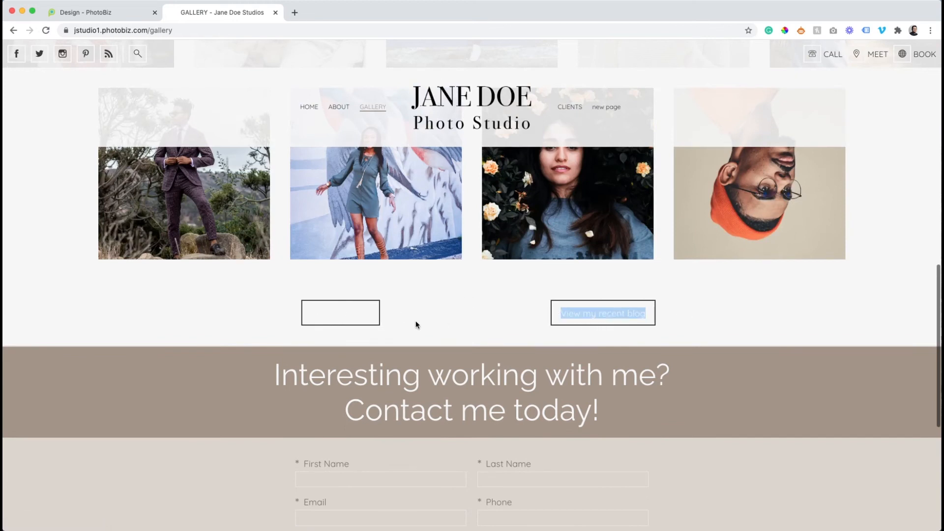
pyautogui.click(89, 12)
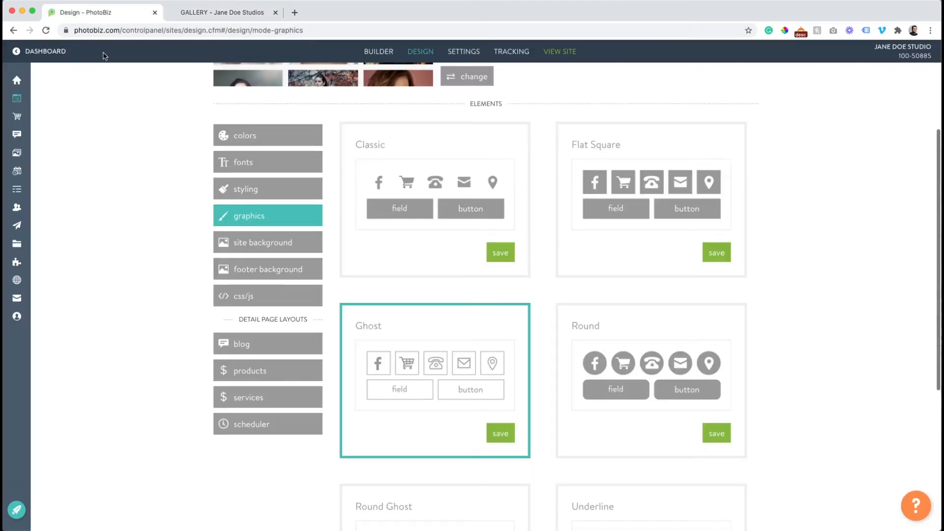
# Set the Button Text colour to dark #3B3A38 and save the colours
pyautogui.click(238, 142)
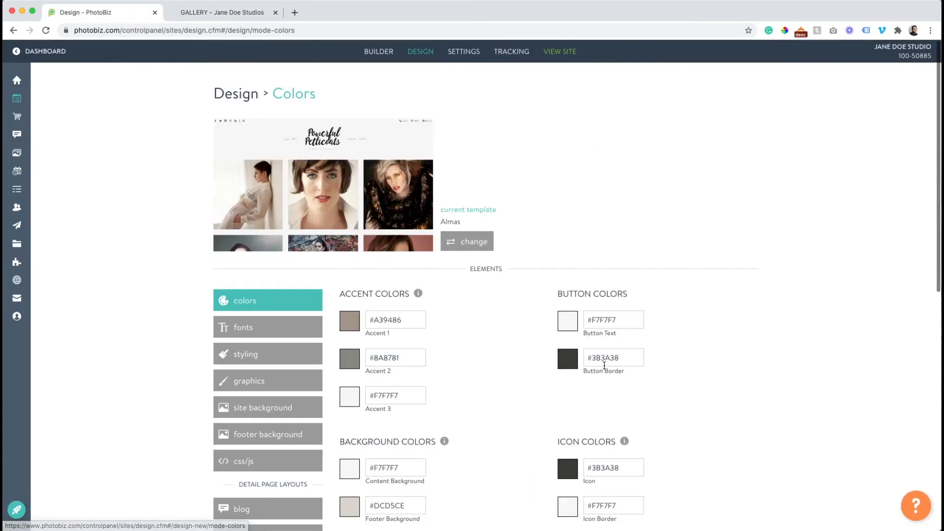
pyautogui.click(568, 322)
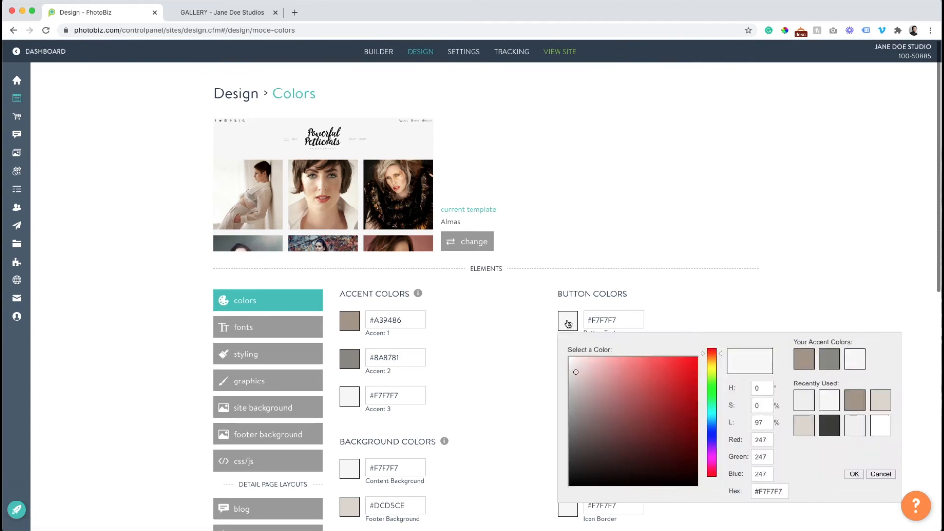
pyautogui.click(822, 427)
pyautogui.scroll(-2, 542, 438)
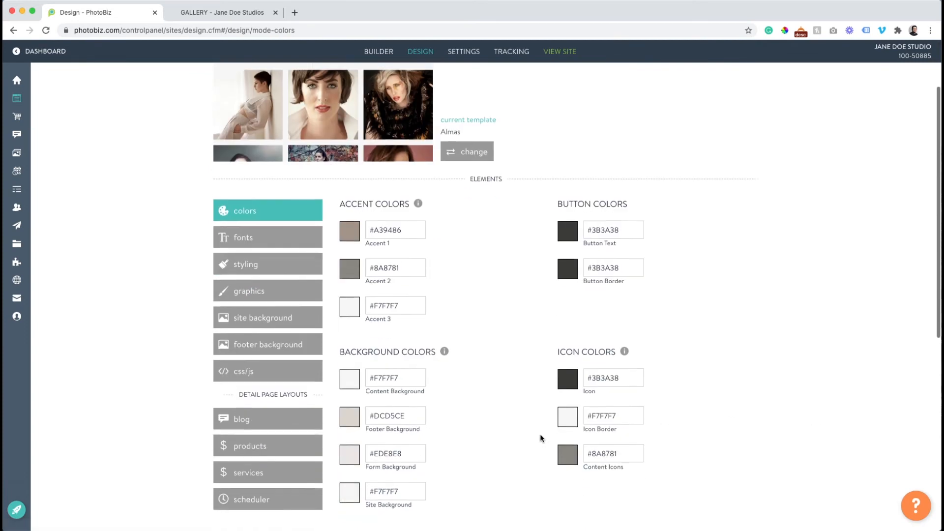
pyautogui.scroll(-6, 541, 438)
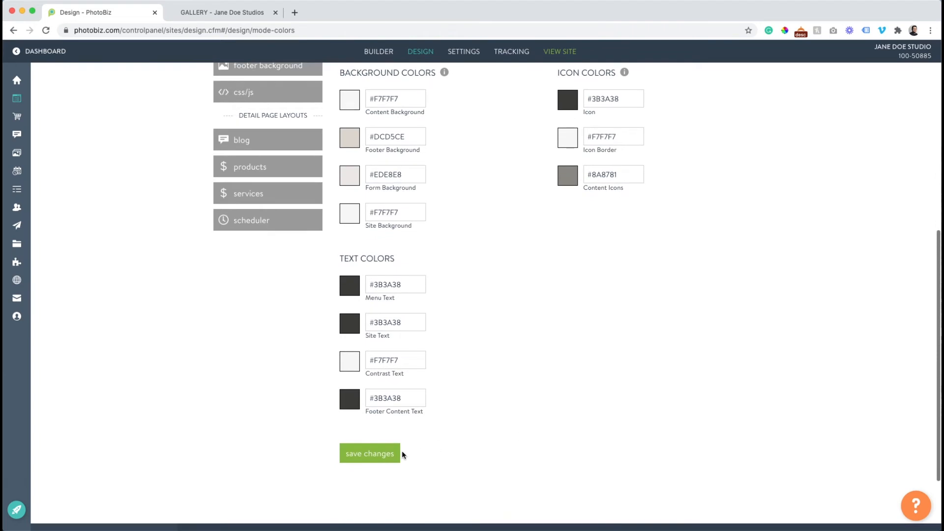
pyautogui.click(396, 453)
# Reload the live gallery to confirm readable BOOK TODAY! and View my recent blog labels
pyautogui.click(198, 16)
pyautogui.click(45, 30)
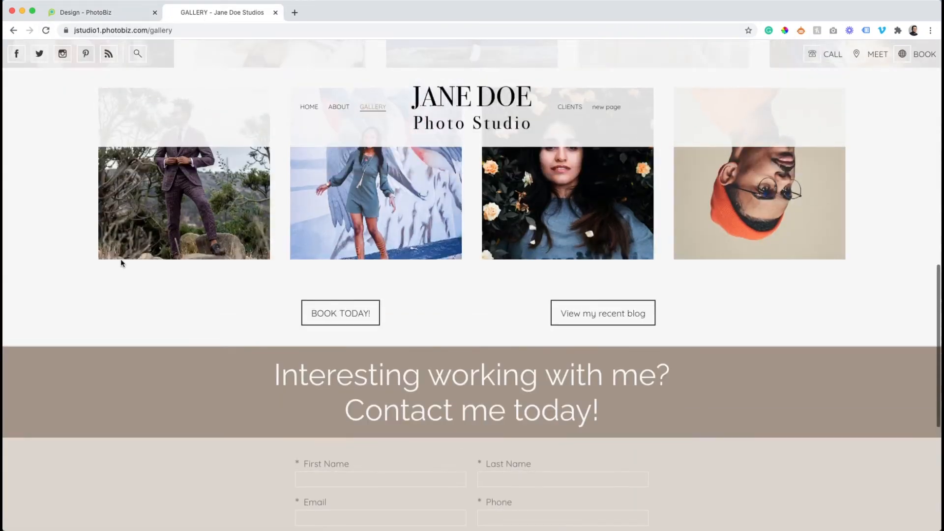
pyautogui.click(109, 14)
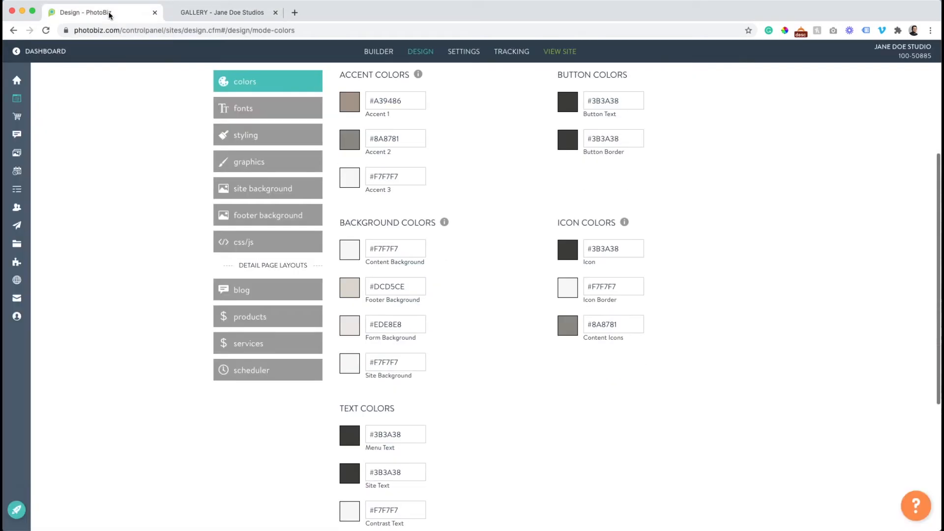
pyautogui.scroll(3, 290, 249)
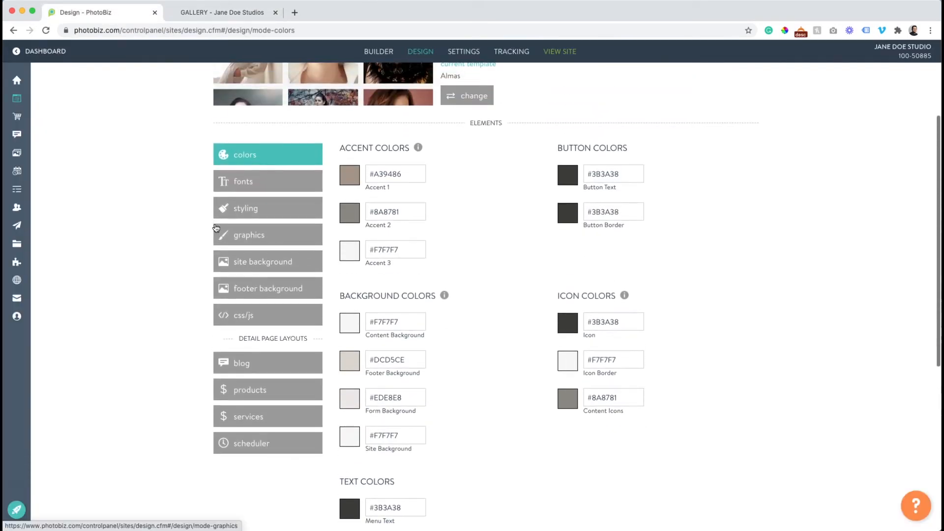
pyautogui.scroll(1, 290, 250)
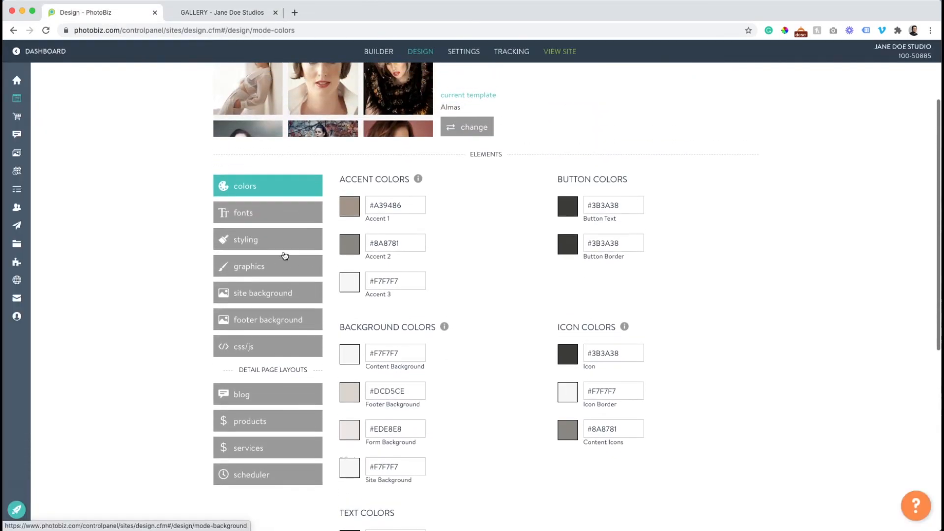
# Browse the Background library of tiled site backgrounds
pyautogui.click(274, 300)
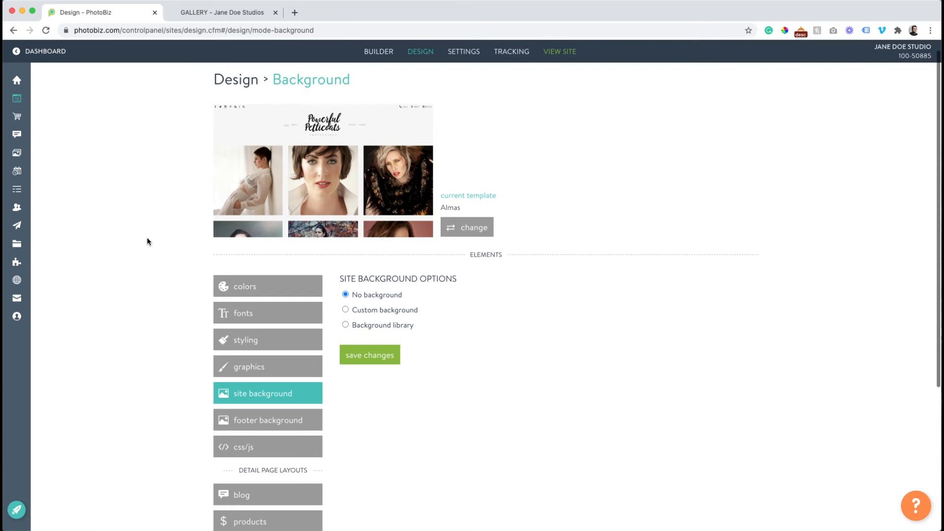
pyautogui.click(346, 326)
pyautogui.scroll(-5, 347, 326)
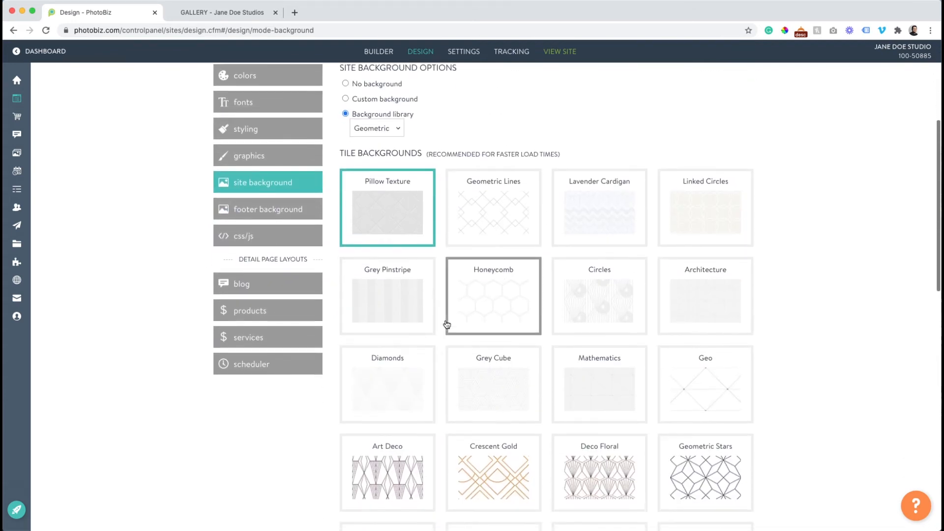
pyautogui.scroll(4, 446, 325)
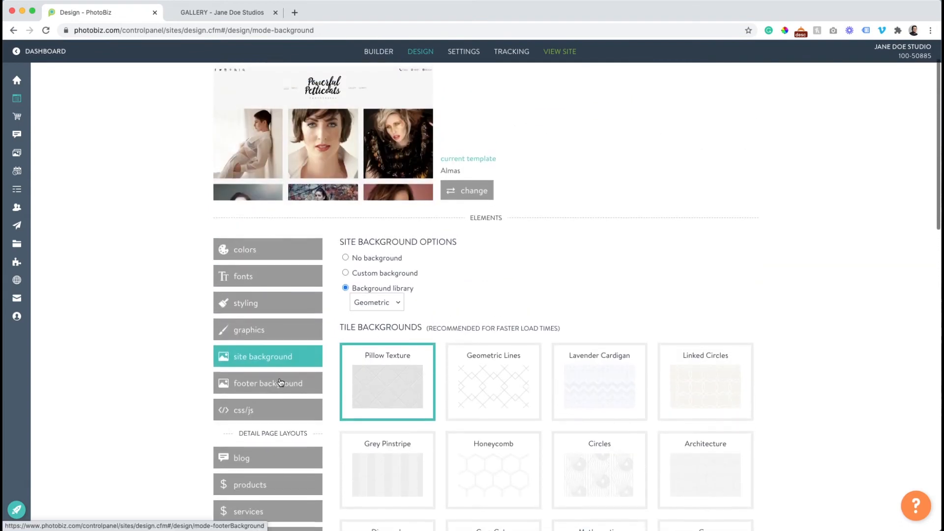
# Look over the footer background options
pyautogui.click(280, 383)
pyautogui.scroll(-2, 173, 277)
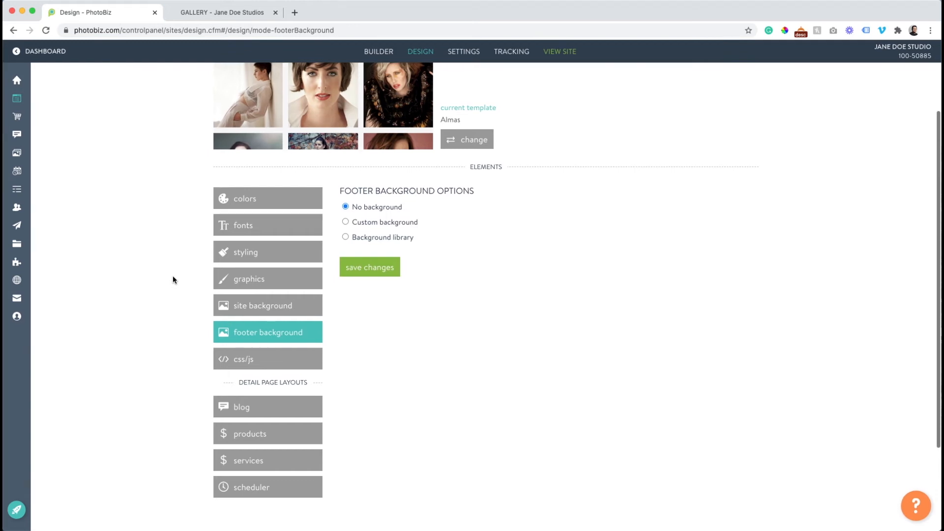
pyautogui.scroll(-2, 172, 280)
# View the Custom CSS & JS page with empty HEAD and BODY boxes
pyautogui.click(260, 306)
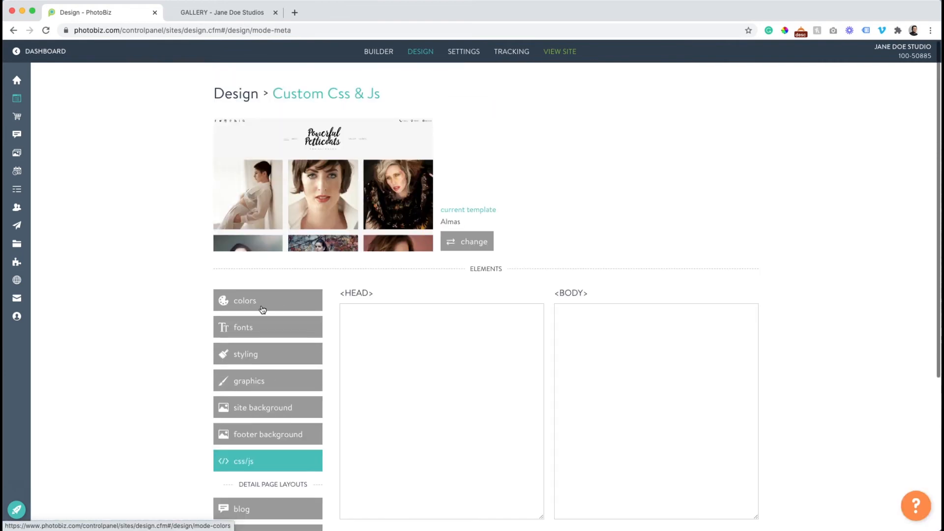
pyautogui.scroll(-1, 176, 281)
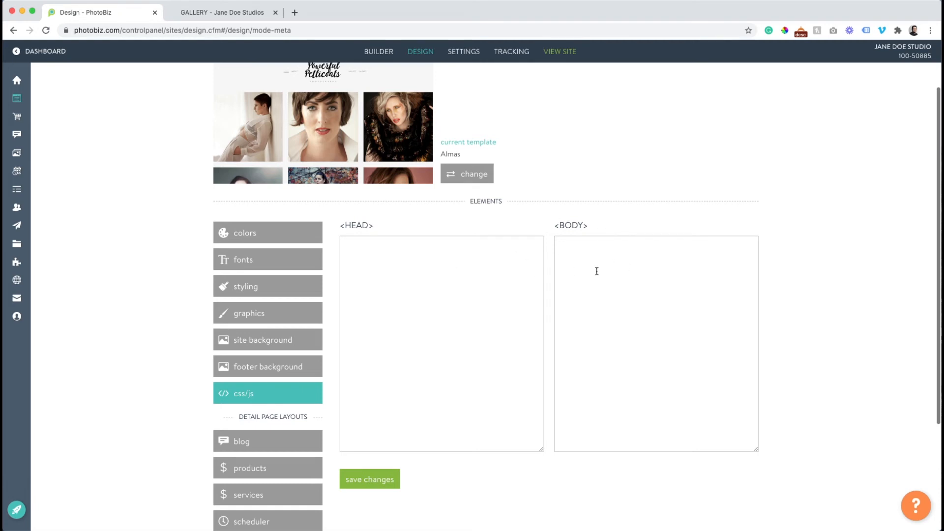
pyautogui.scroll(-2, 194, 302)
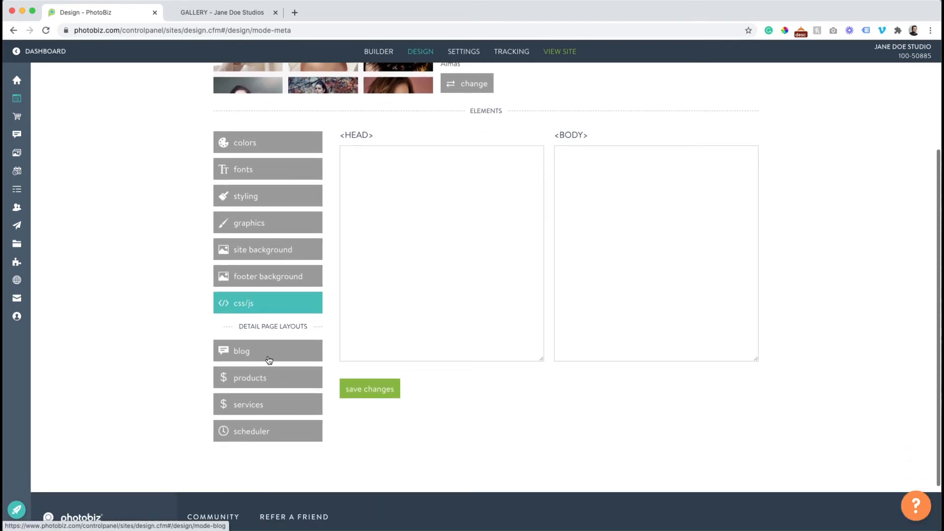
# Review the blog, product and services detail page layouts
pyautogui.click(269, 357)
pyautogui.scroll(-3, 187, 278)
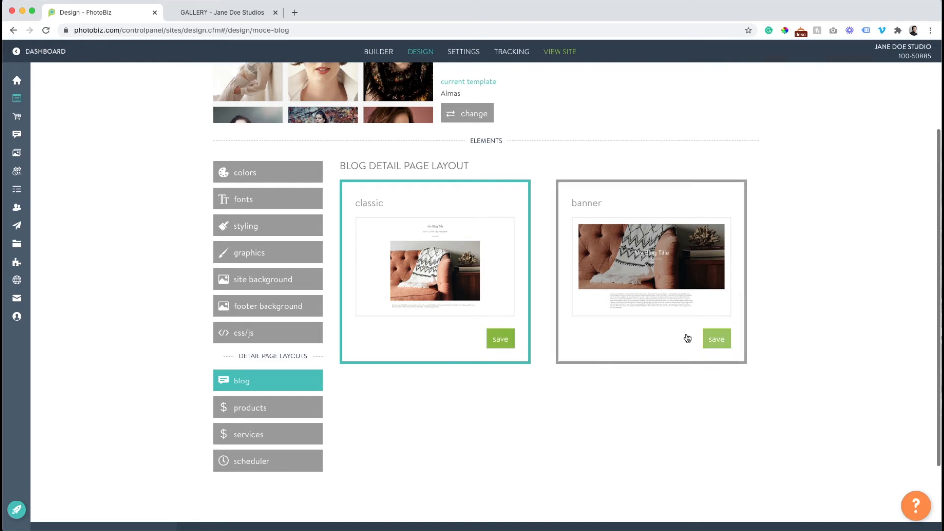
pyautogui.click(269, 404)
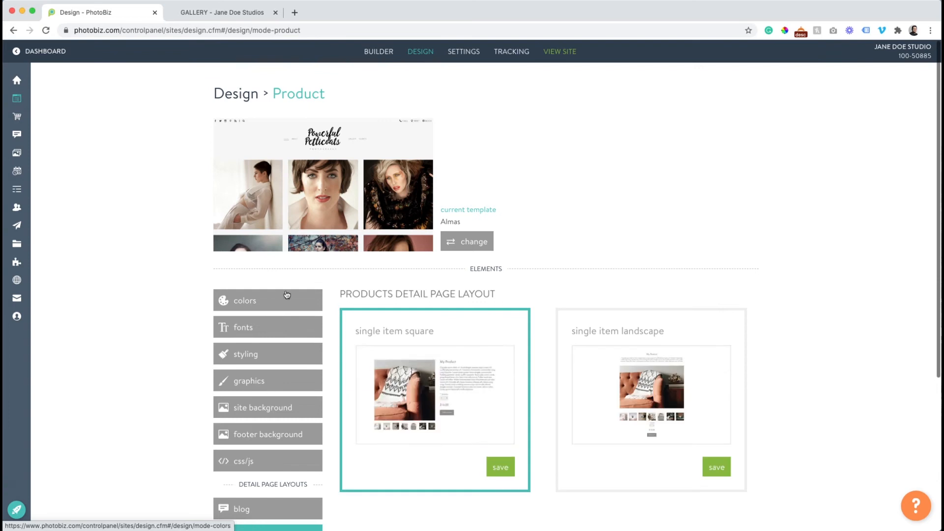
pyautogui.scroll(-3, 316, 249)
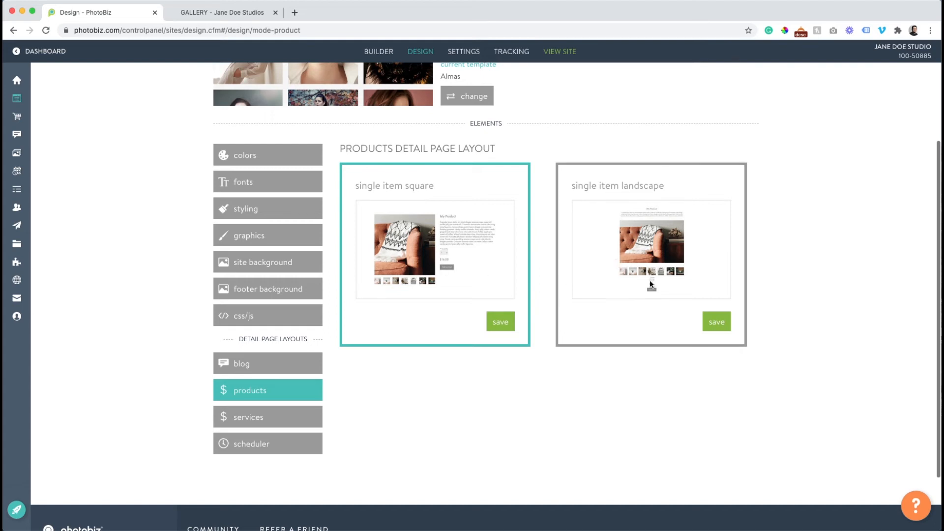
pyautogui.click(256, 418)
pyautogui.scroll(-2, 385, 308)
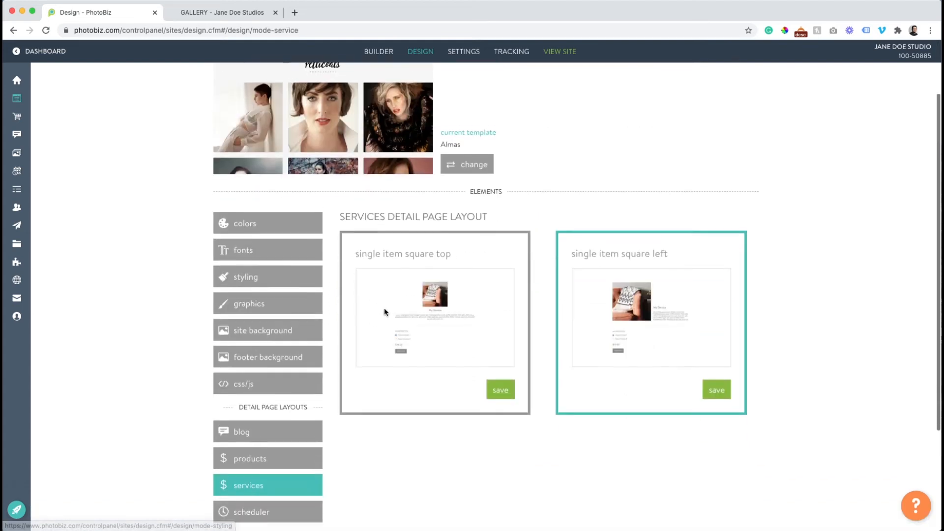
pyautogui.scroll(-2, 497, 315)
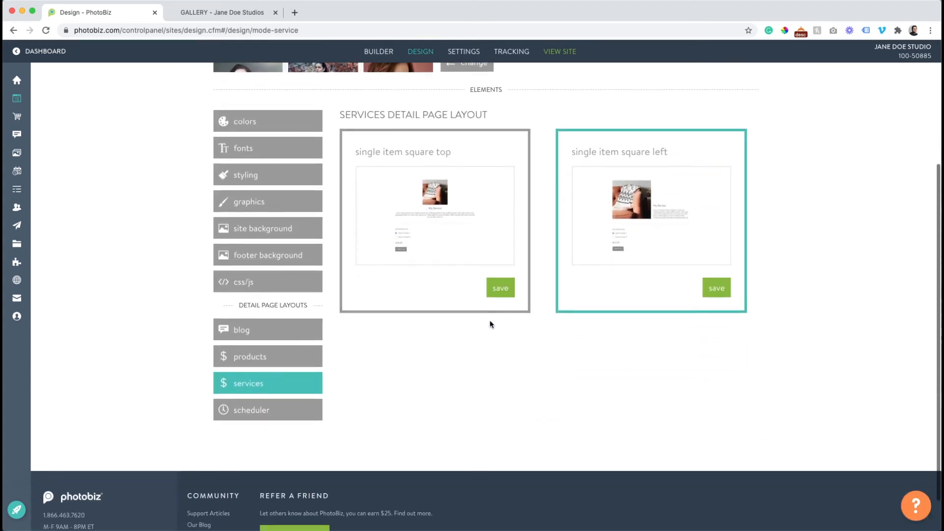
# Check the scheduler layouts, revisit the site colours, then go to site Settings
pyautogui.click(265, 416)
pyautogui.scroll(-5, 627, 335)
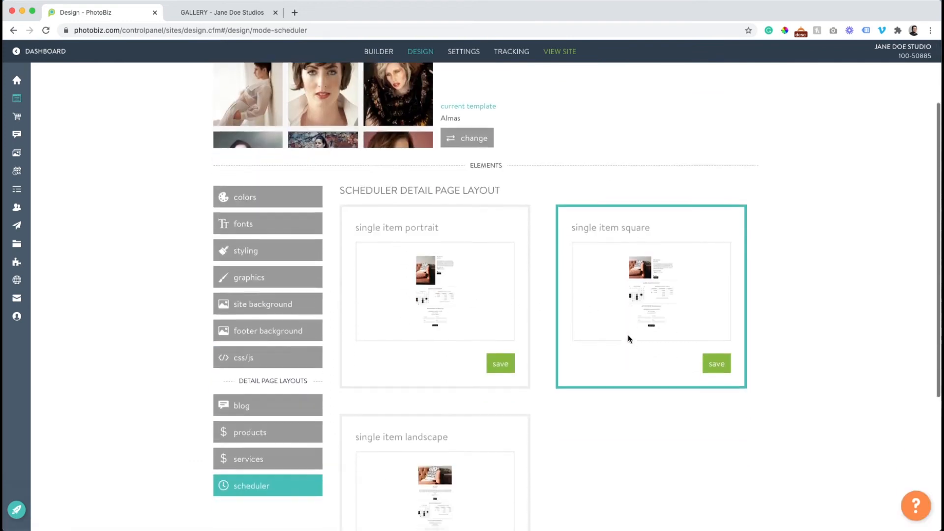
pyautogui.scroll(5, 628, 334)
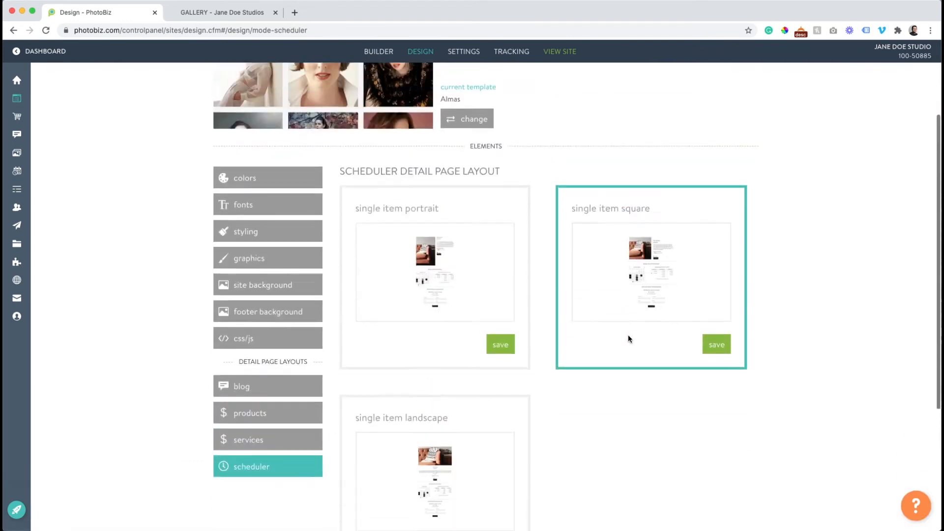
pyautogui.click(266, 308)
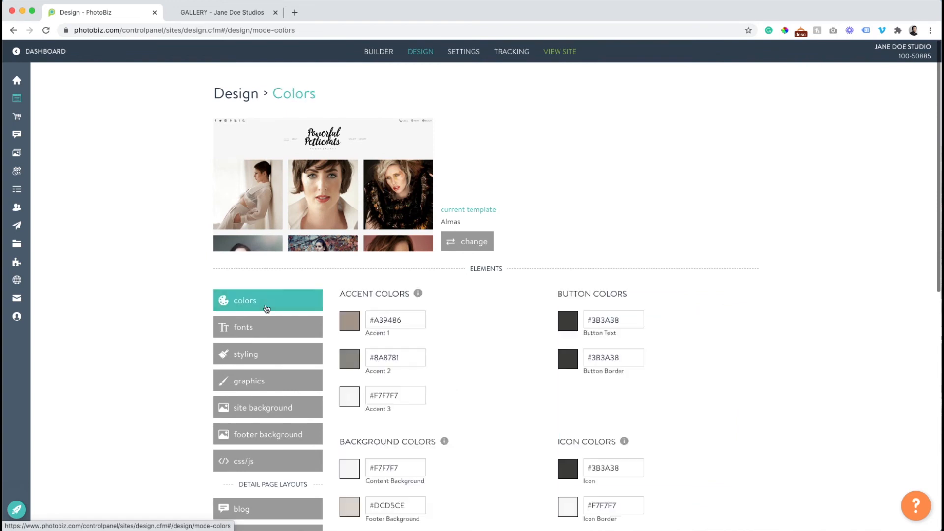
pyautogui.click(464, 53)
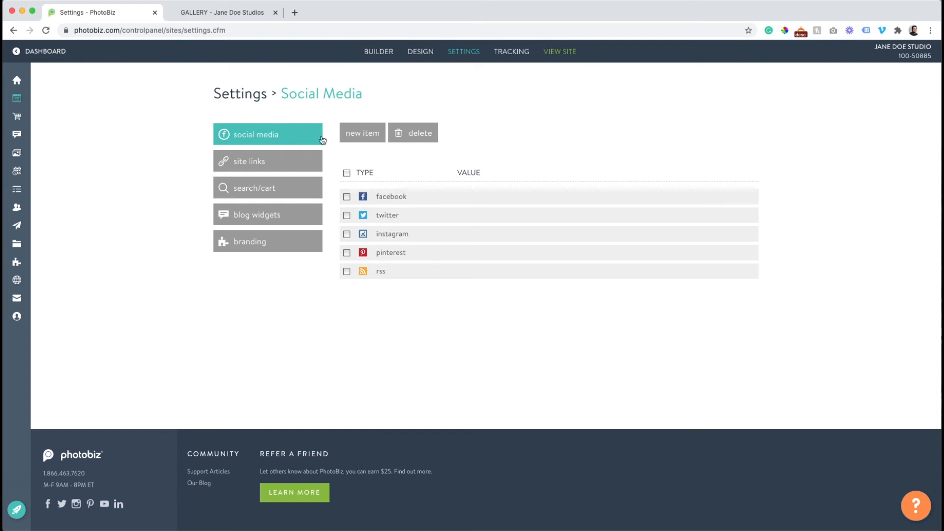
# Start a new social media item, browse its types, then cancel without adding it
pyautogui.click(366, 138)
pyautogui.click(375, 209)
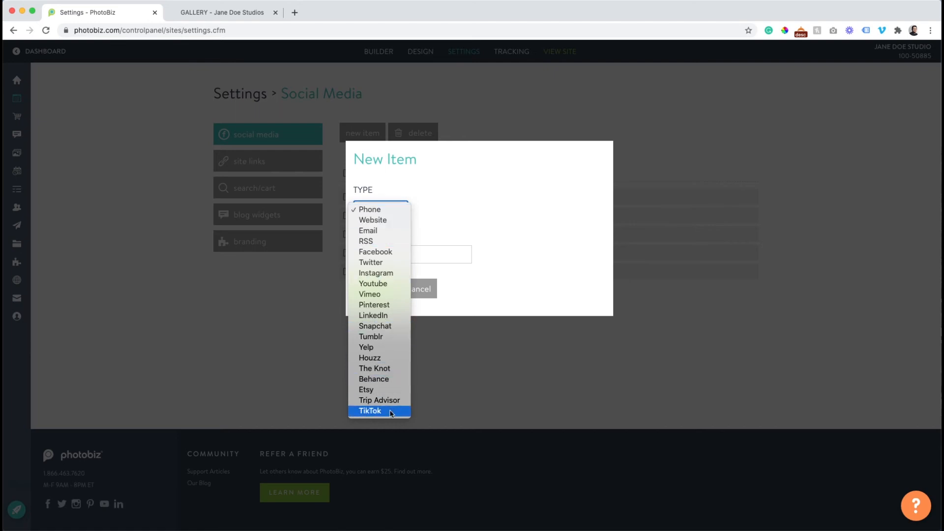
pyautogui.click(513, 225)
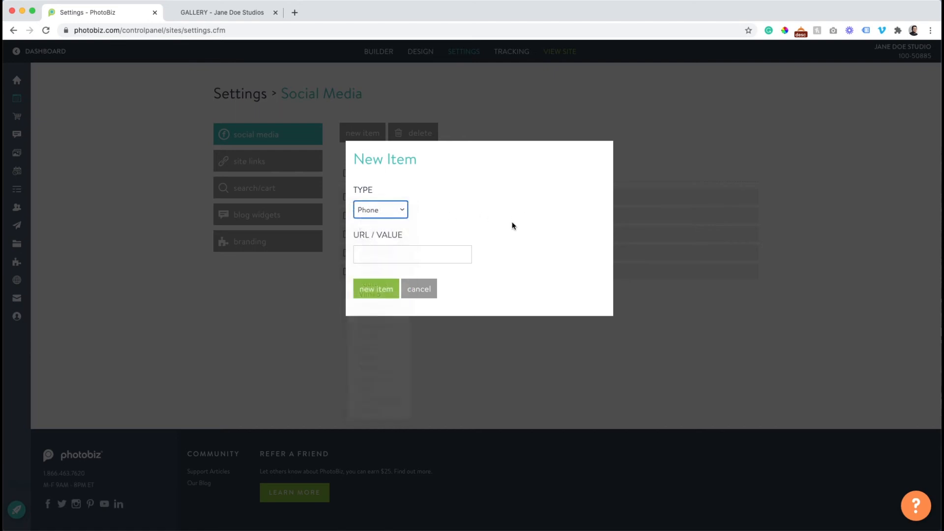
pyautogui.click(424, 300)
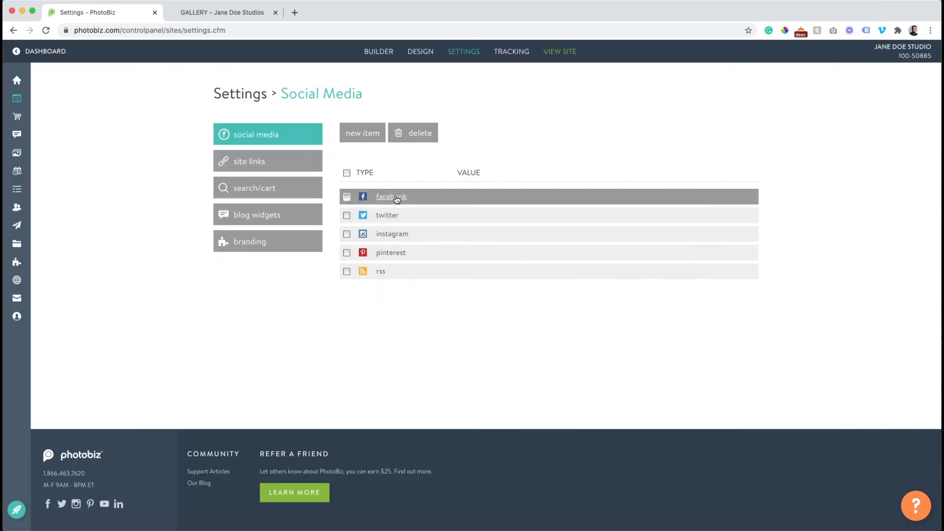
# Set the facebook and twitter links to facebook.com/photobiz and twitter.com/photobiz
pyautogui.click(397, 198)
pyautogui.click(374, 255)
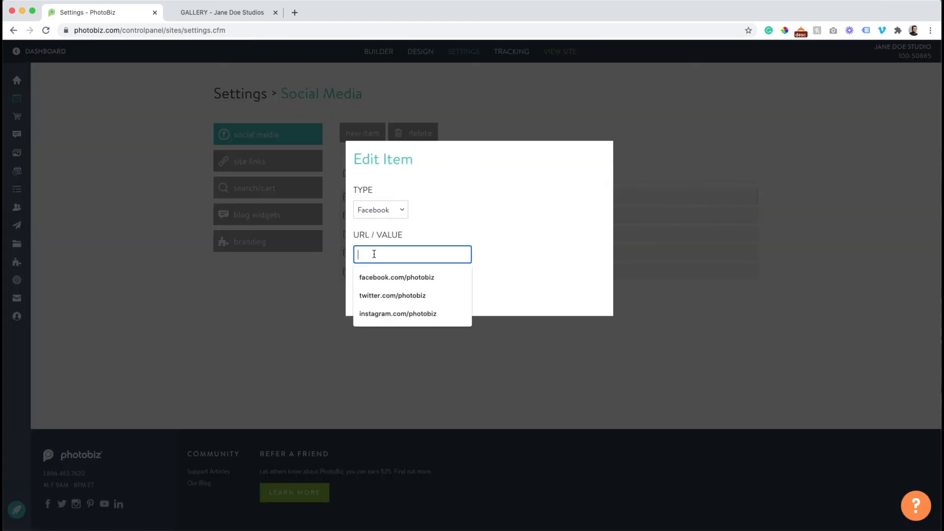
pyautogui.click(382, 277)
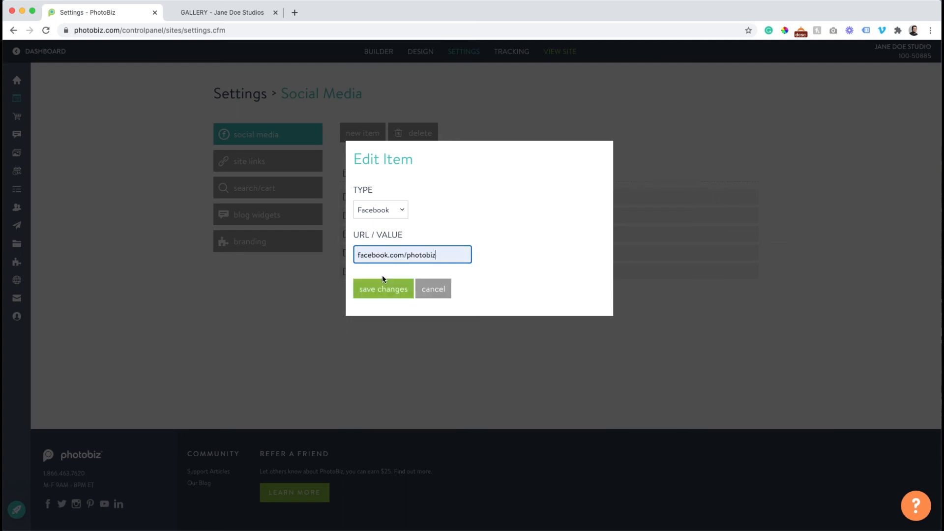
pyautogui.click(382, 292)
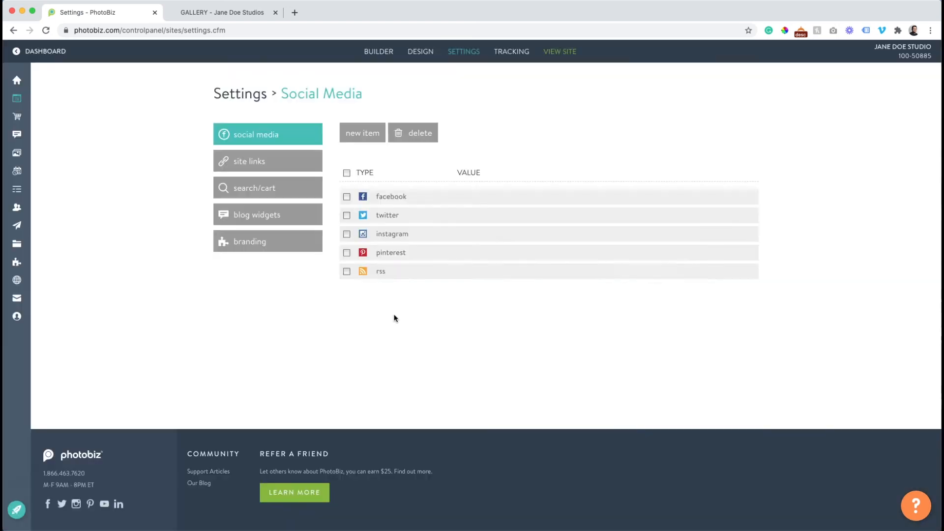
pyautogui.click(388, 215)
pyautogui.click(389, 214)
pyautogui.click(388, 254)
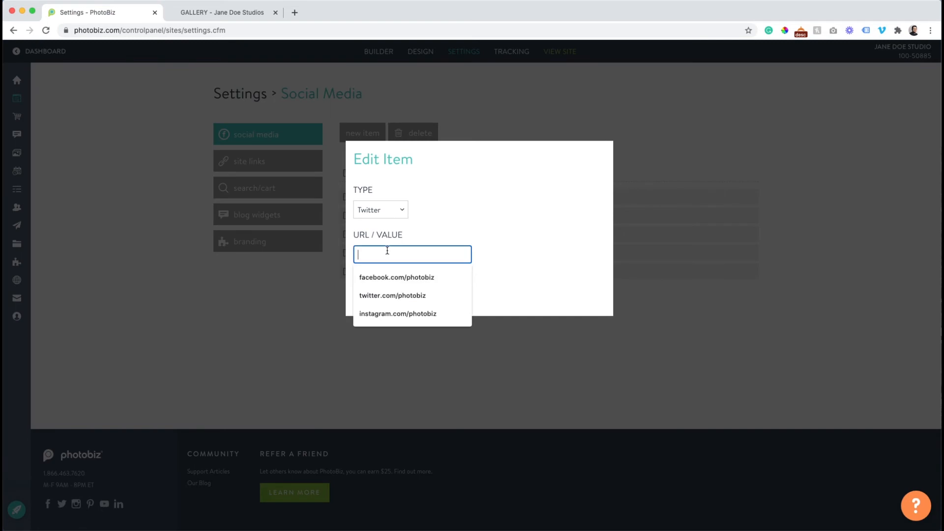
pyautogui.click(394, 295)
pyautogui.click(392, 293)
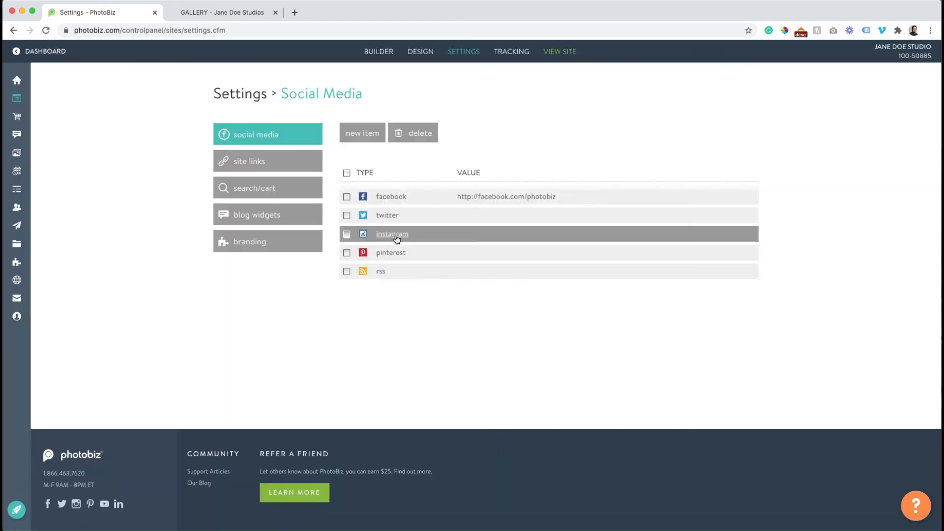
# Set the instagram link to instagram.com/photobiz and reorder it in the list
pyautogui.click(397, 239)
pyautogui.click(397, 254)
pyautogui.click(399, 314)
pyautogui.click(384, 291)
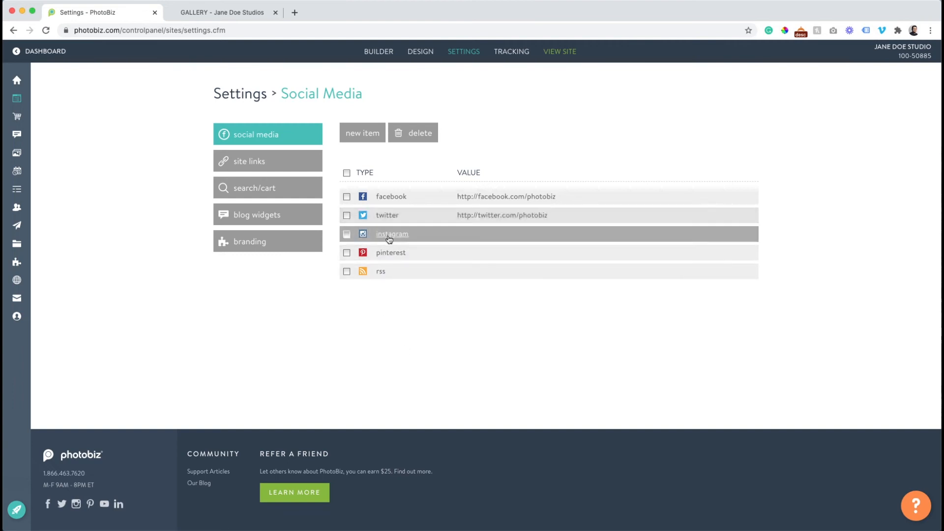
pyautogui.moveTo(427, 240); pyautogui.dragTo(431, 216)
# Delete the pinterest and rss social media entries
pyautogui.click(428, 252)
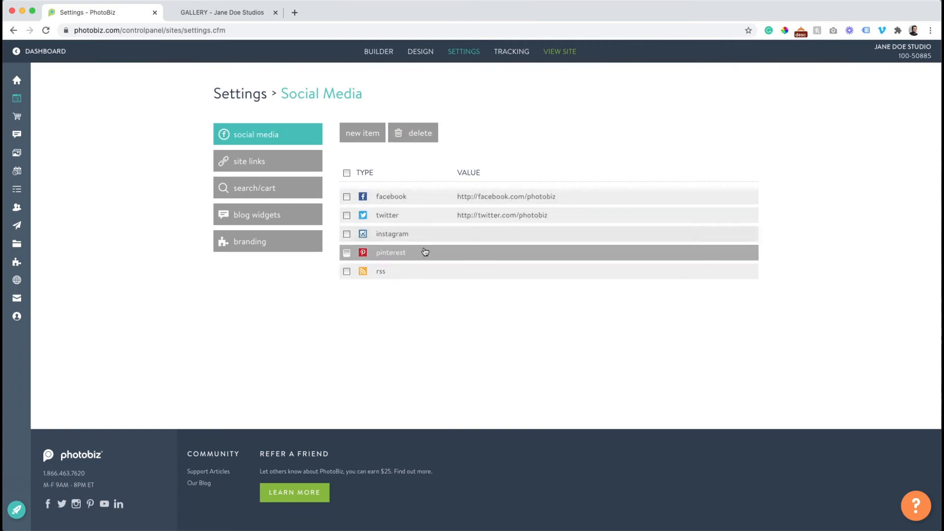
pyautogui.click(418, 132)
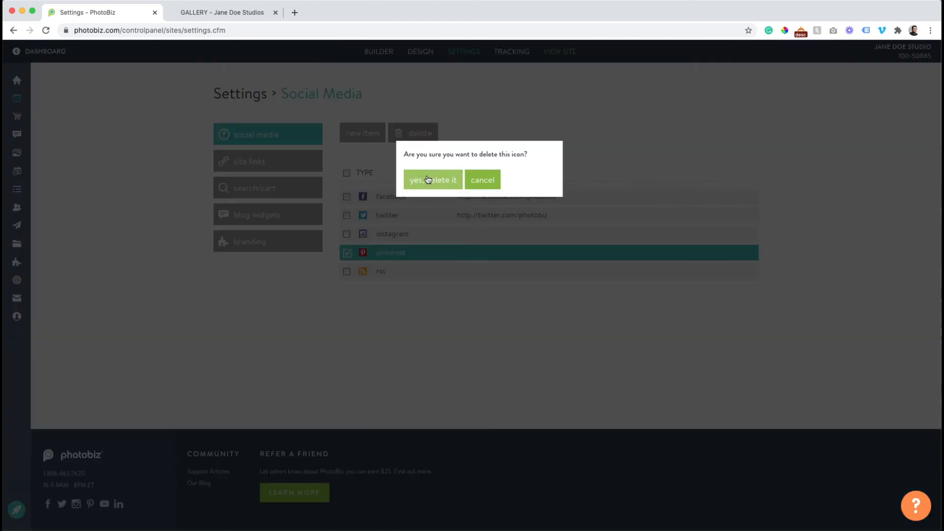
pyautogui.click(429, 179)
pyautogui.click(417, 253)
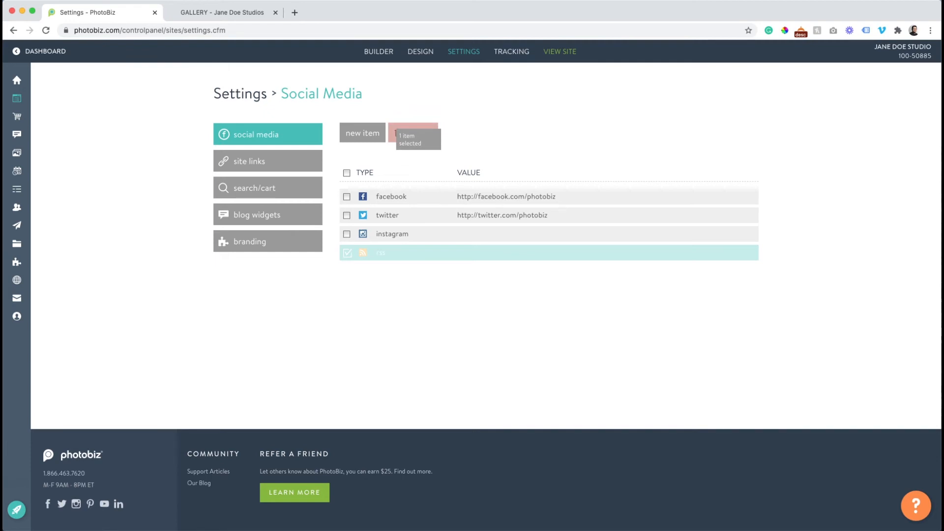
pyautogui.click(421, 133)
pyautogui.click(428, 180)
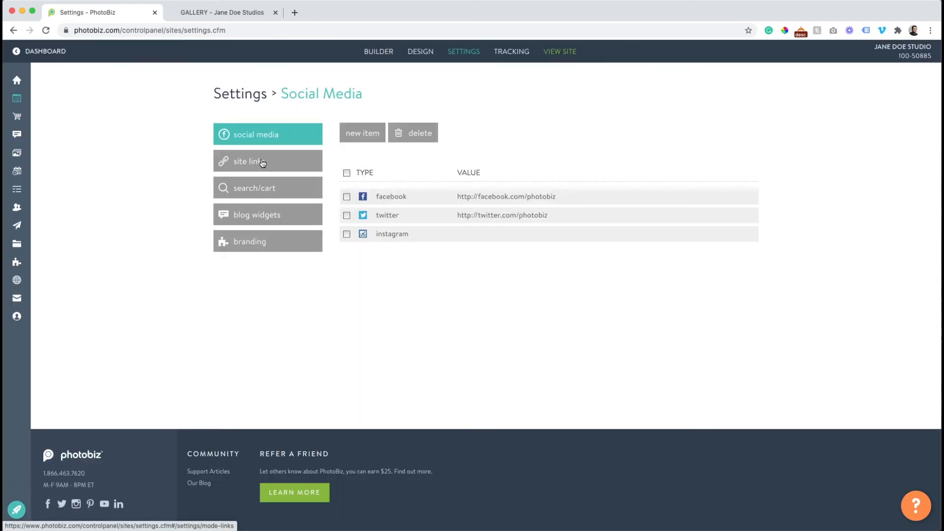
pyautogui.click(229, 14)
# In Site Links, set the CALL link to display as an icon only
pyautogui.scroll(14, 211, 160)
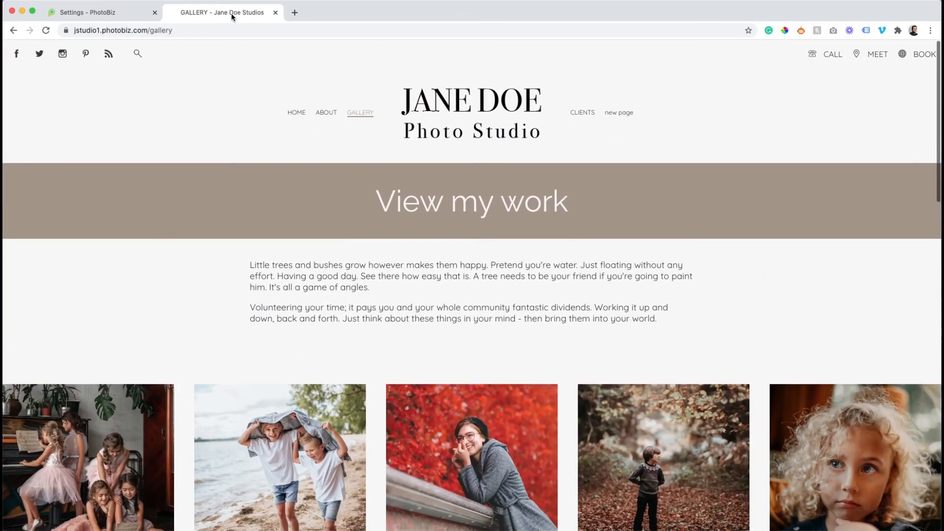
pyautogui.click(99, 14)
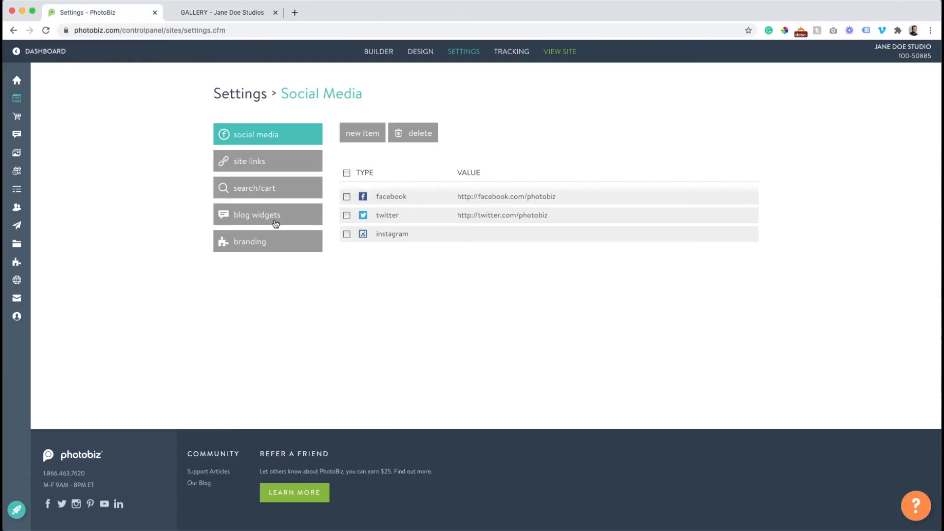
pyautogui.click(252, 162)
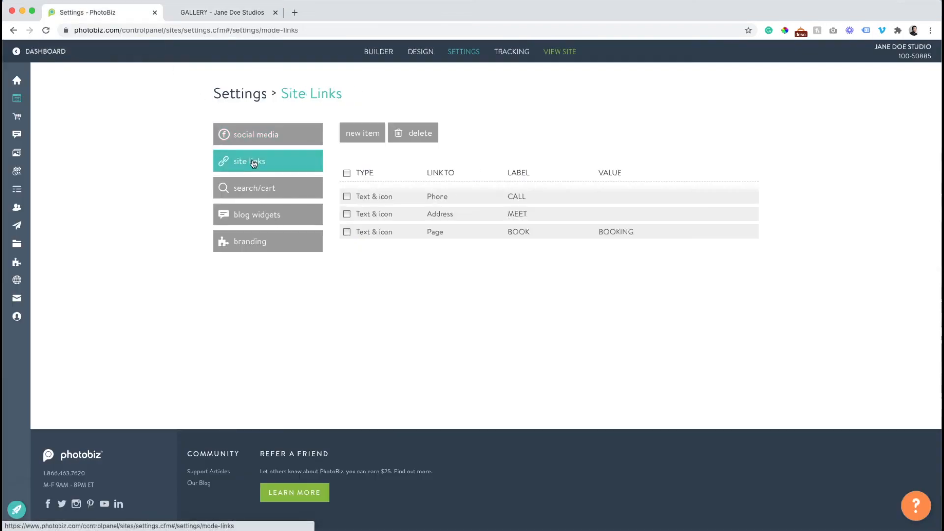
pyautogui.click(381, 200)
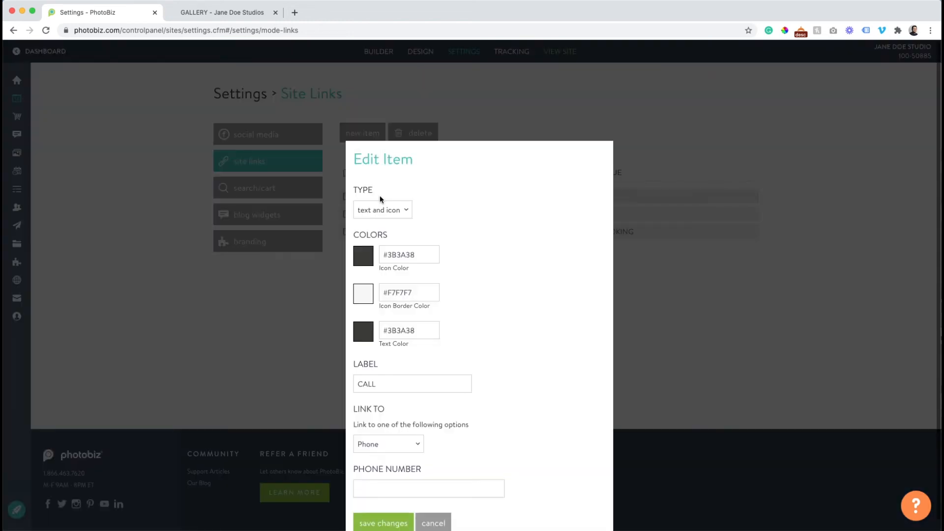
pyautogui.scroll(-1, 434, 207)
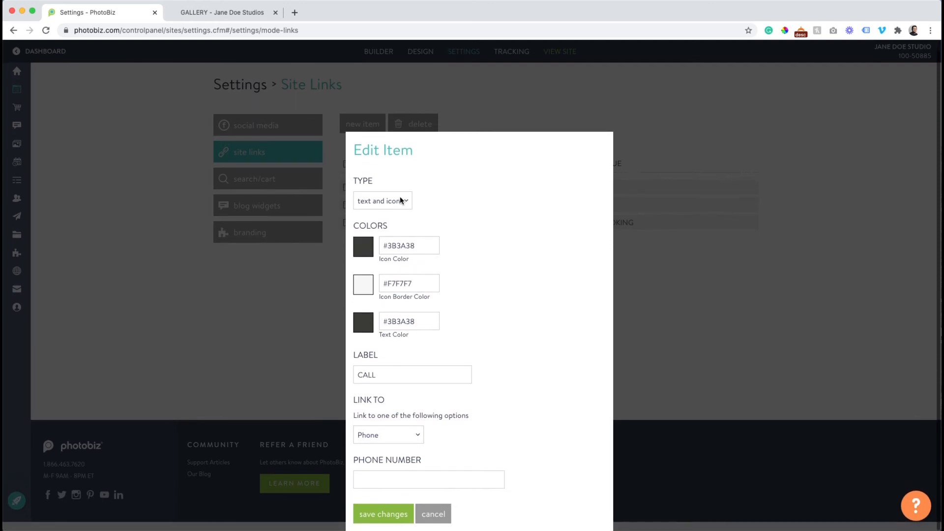
pyautogui.click(401, 200)
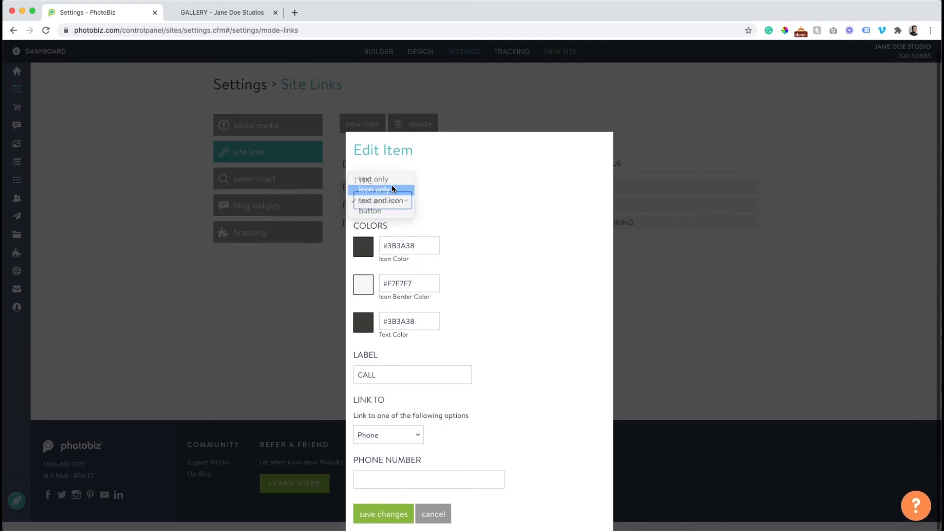
pyautogui.click(393, 190)
pyautogui.click(382, 487)
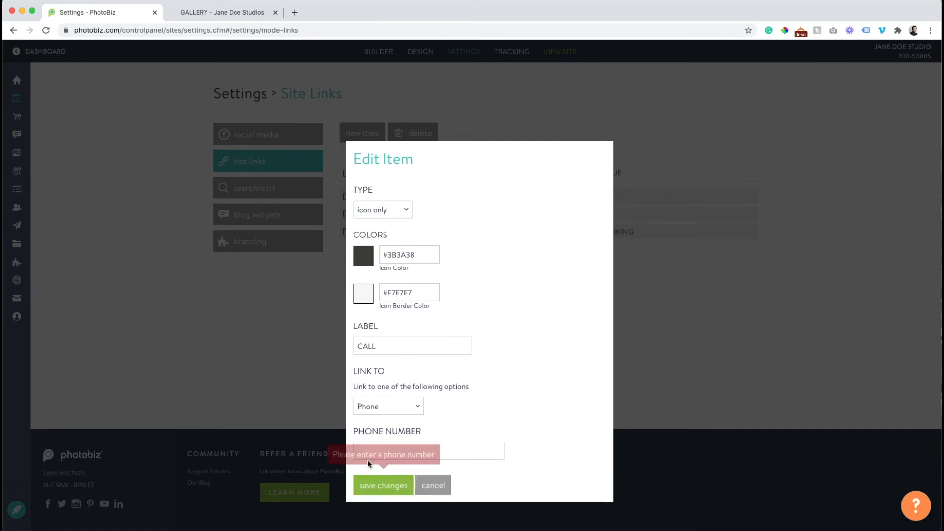
# Add the studio's phone number to the CALL link and reload the live site
pyautogui.click(453, 452)
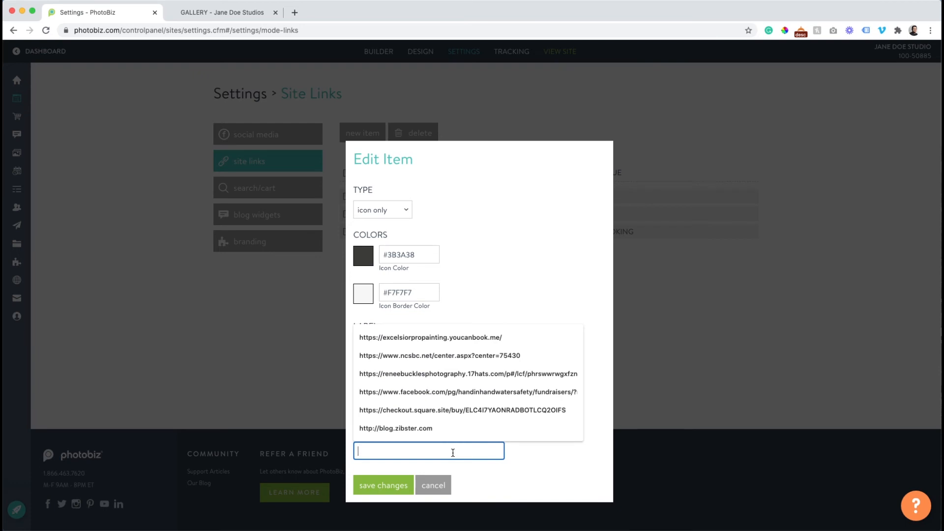
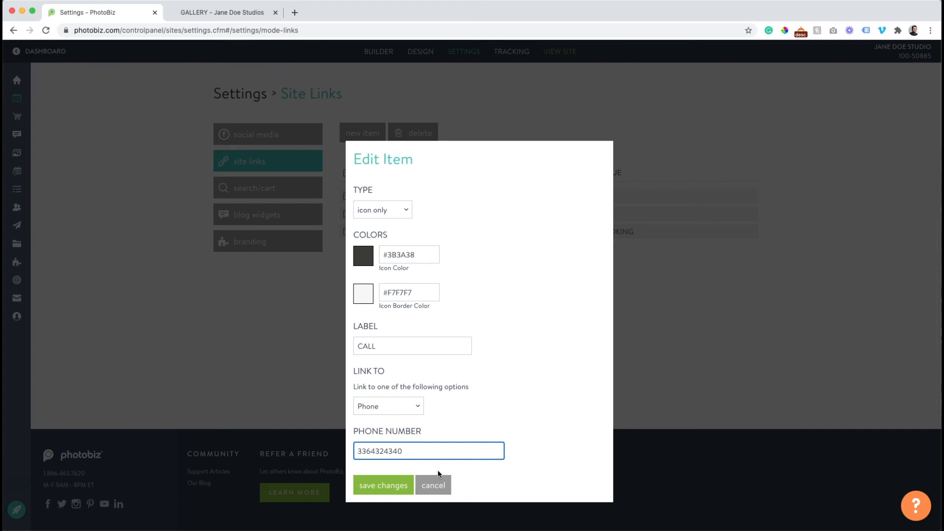
pyautogui.click(385, 487)
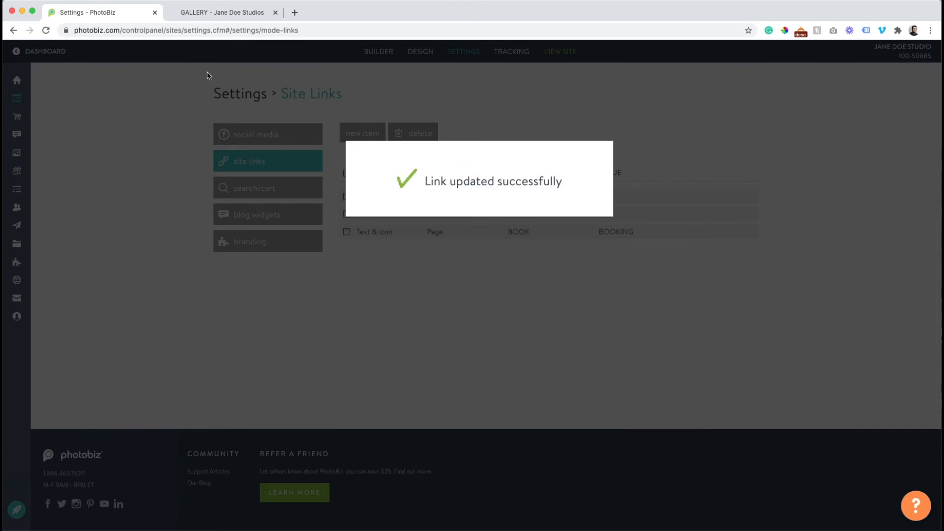
pyautogui.click(210, 13)
pyautogui.click(46, 30)
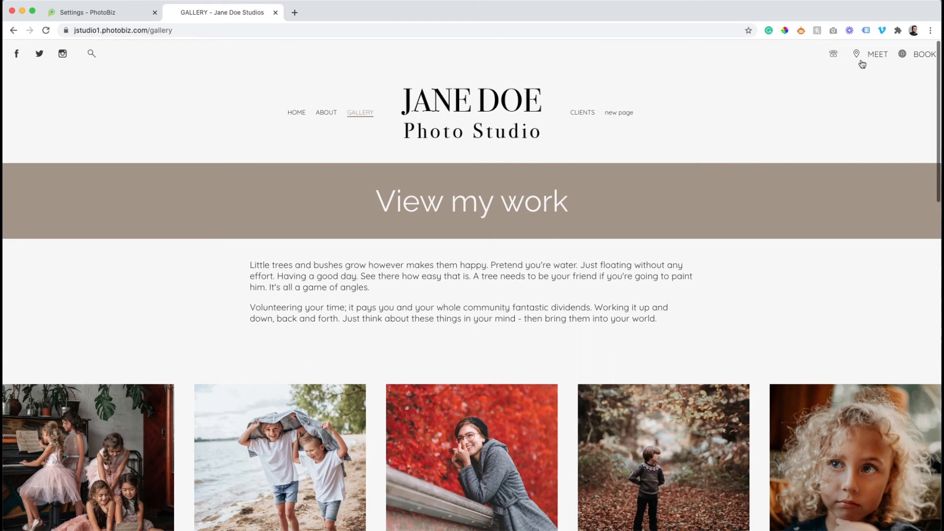
# Relabel the link to CALL NOW with text and icon, then check the live site
pyautogui.click(116, 13)
pyautogui.click(381, 197)
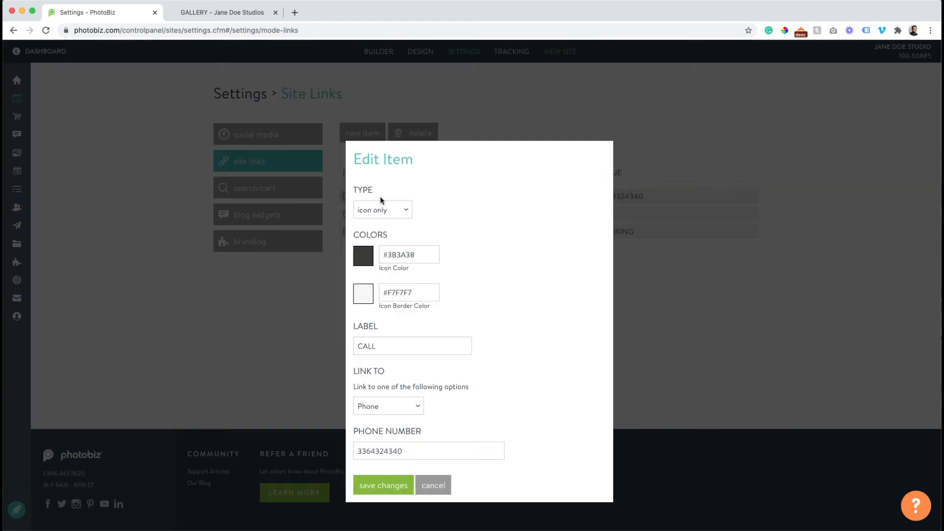
pyautogui.click(383, 350)
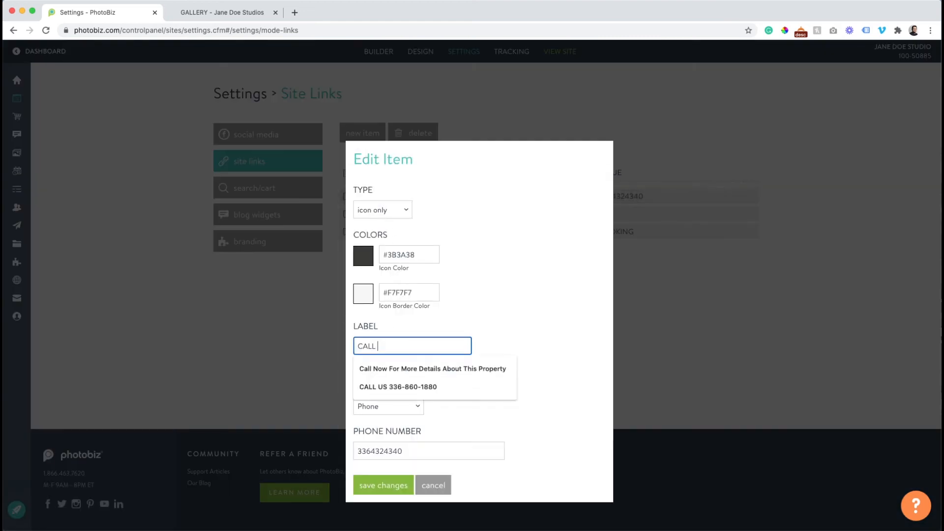
pyautogui.write('NOW')
pyautogui.click(378, 207)
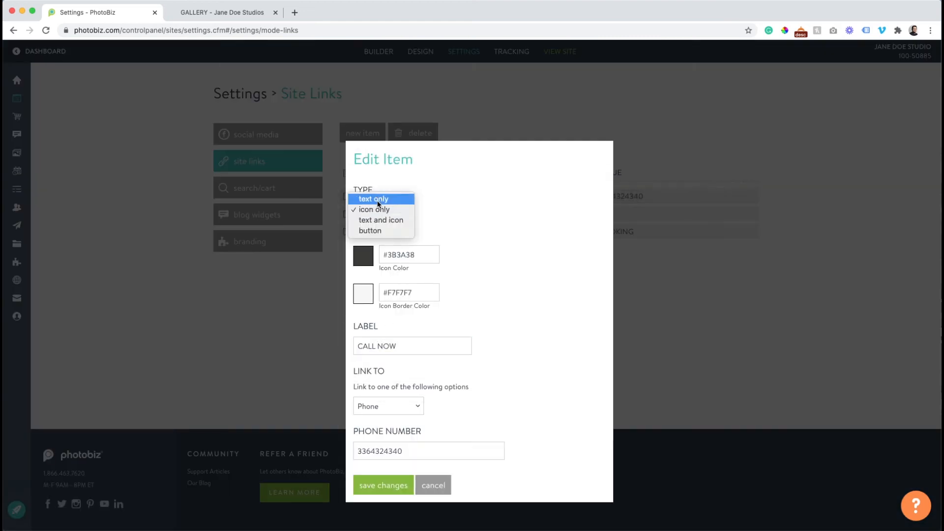
pyautogui.click(378, 216)
pyautogui.click(369, 515)
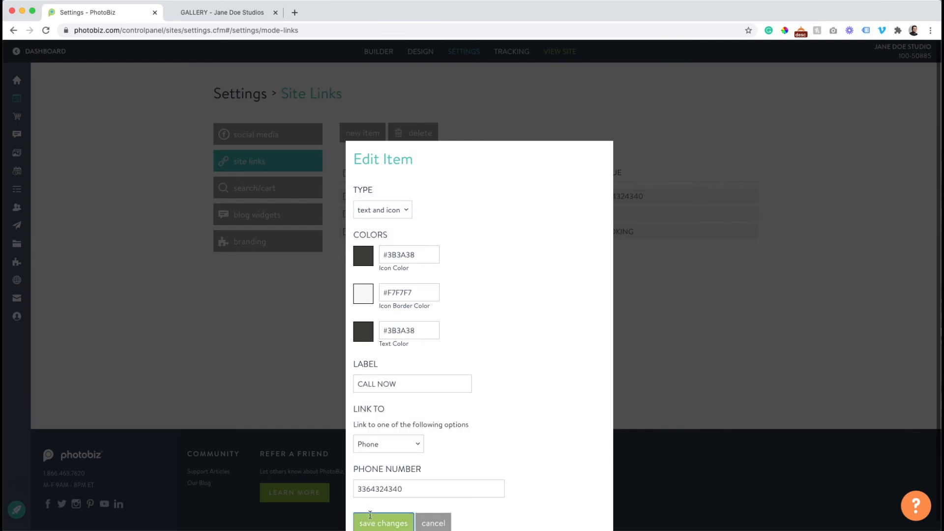
pyautogui.click(205, 19)
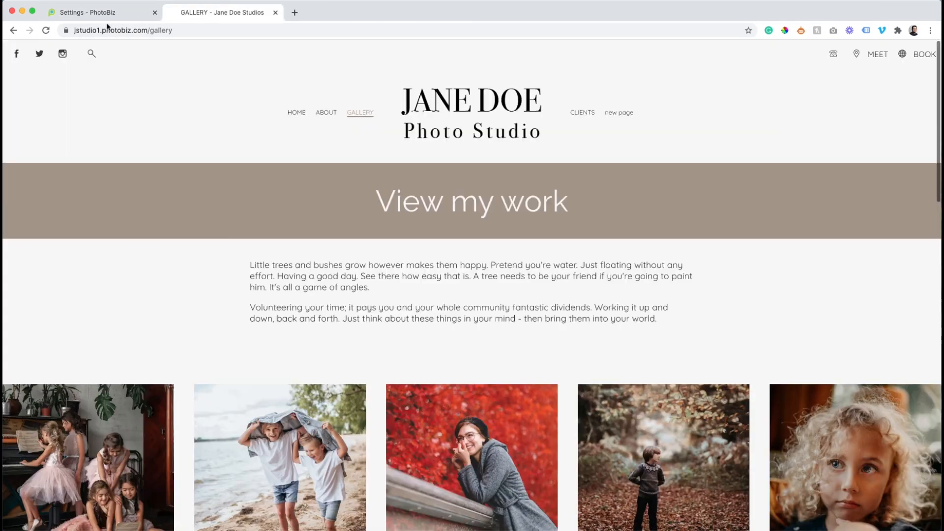
pyautogui.click(46, 30)
# Make CALL NOW display as a button and view it live
pyautogui.click(72, 21)
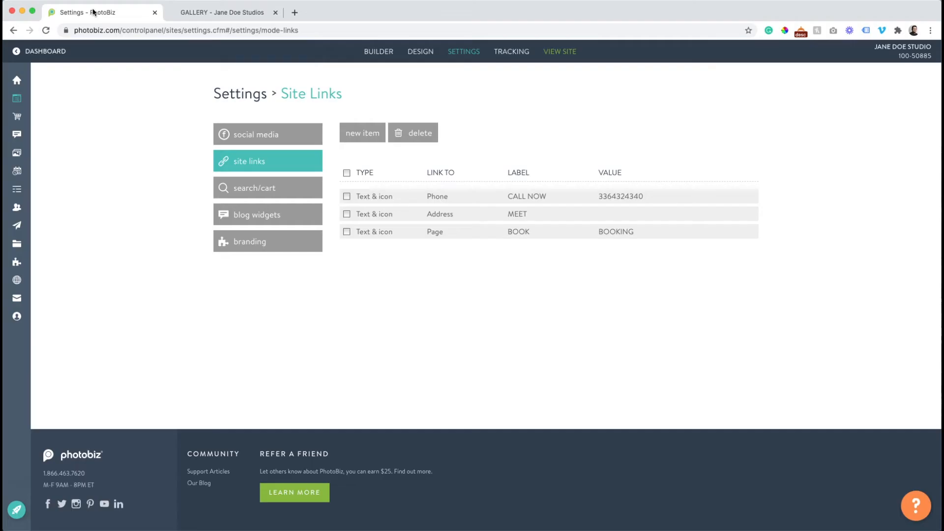
pyautogui.click(369, 193)
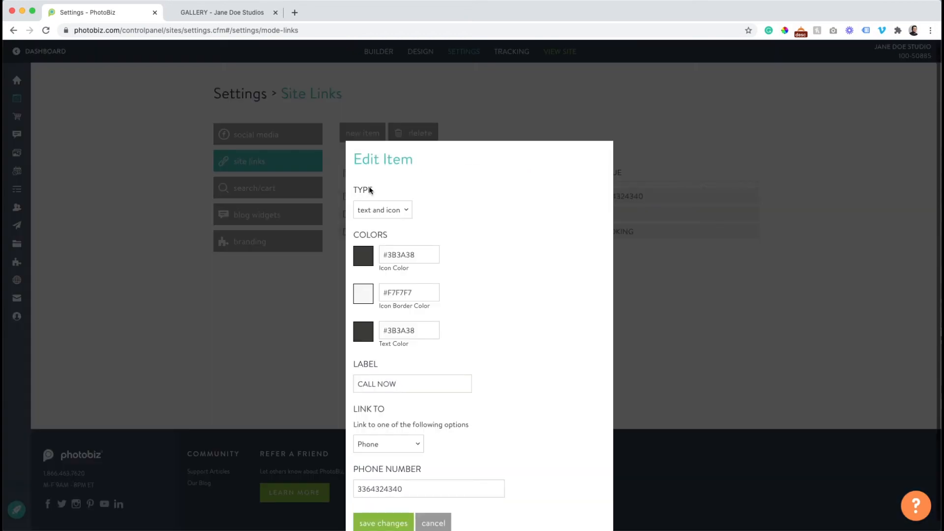
pyautogui.click(381, 209)
pyautogui.click(383, 223)
pyautogui.click(393, 486)
pyautogui.click(194, 15)
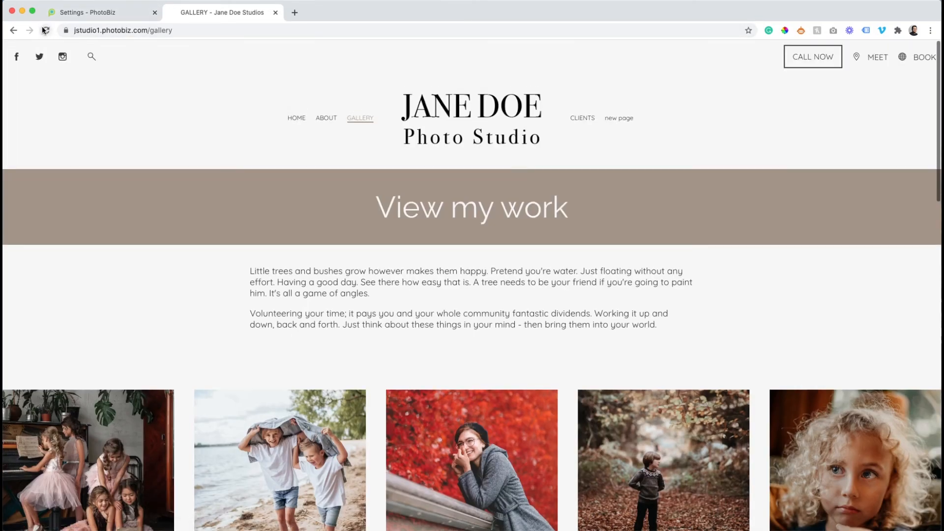
# Move CALL NOW below MEET and BOOK and confirm the order on the reloaded live site
pyautogui.click(95, 11)
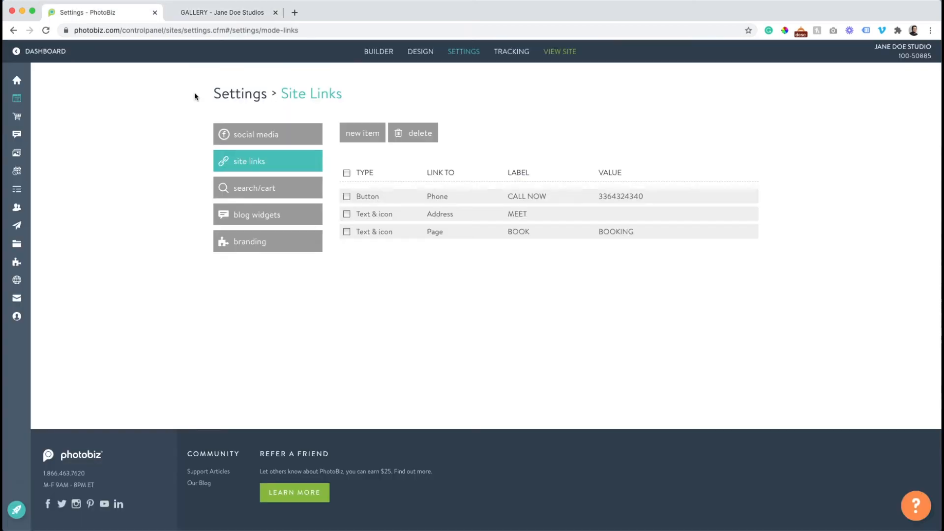
pyautogui.moveTo(416, 199); pyautogui.dragTo(417, 234)
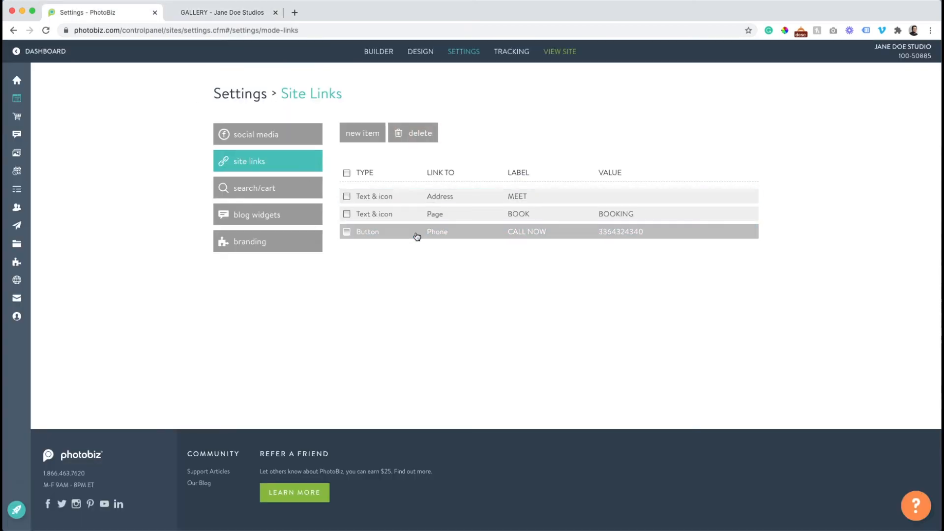
pyautogui.click(221, 12)
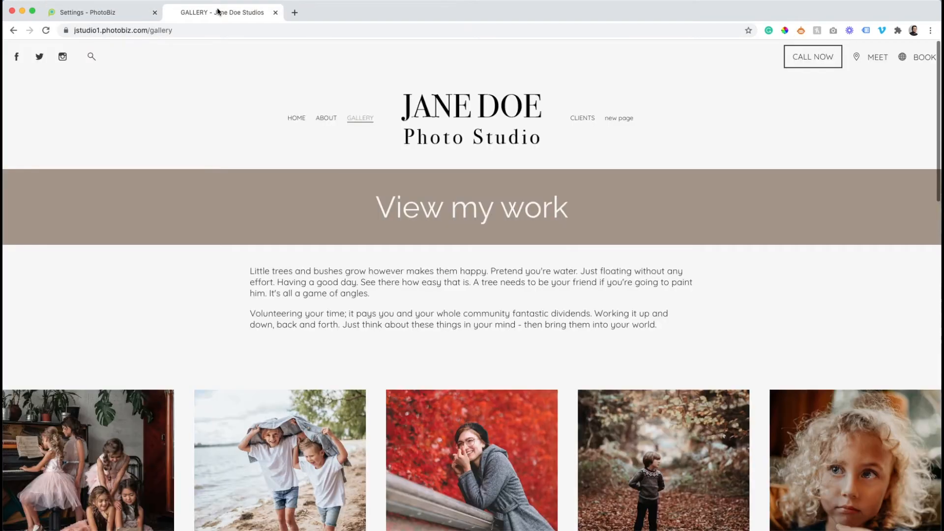
pyautogui.click(46, 30)
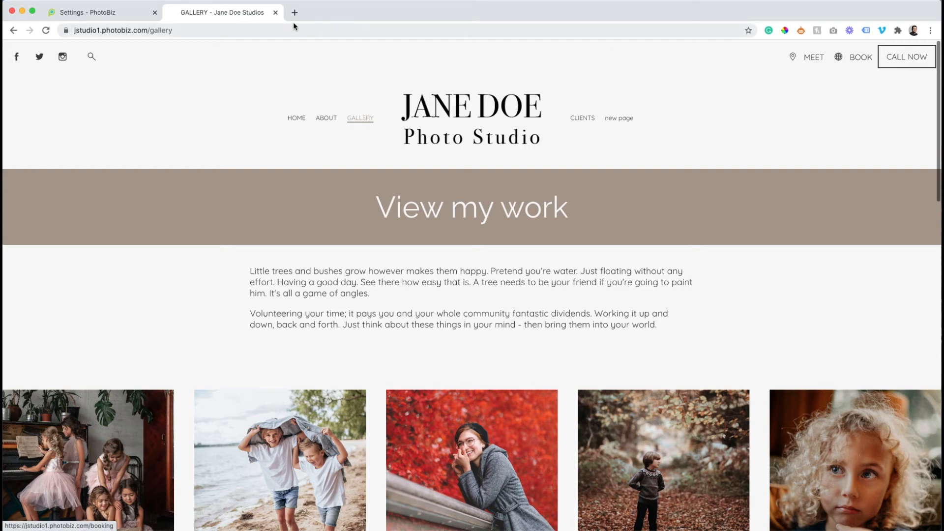
pyautogui.click(96, 15)
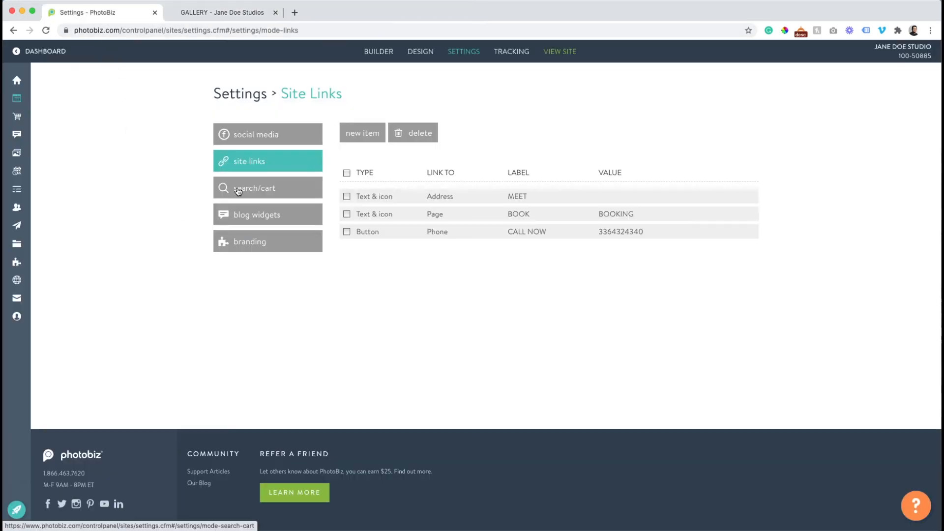
# Try Display Cart 'With Site Links' and its type options, then set it back to No
pyautogui.click(238, 190)
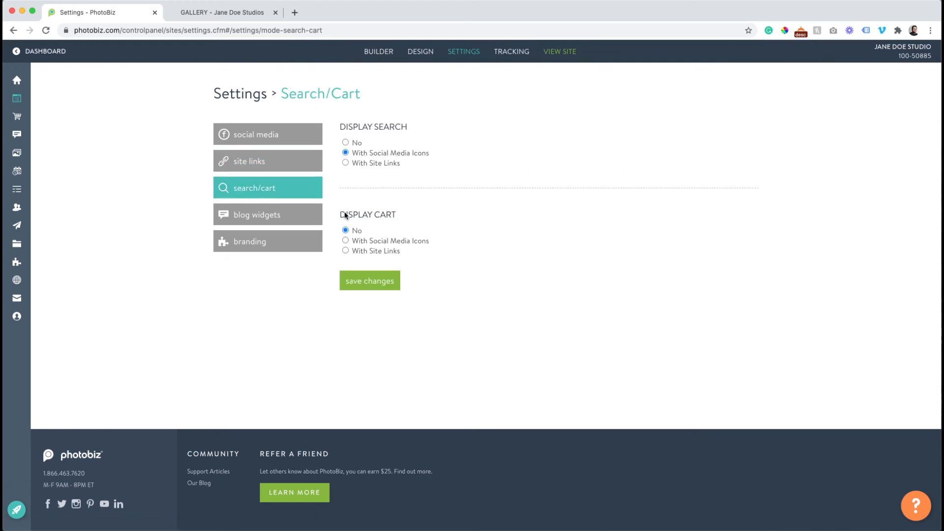
pyautogui.click(345, 251)
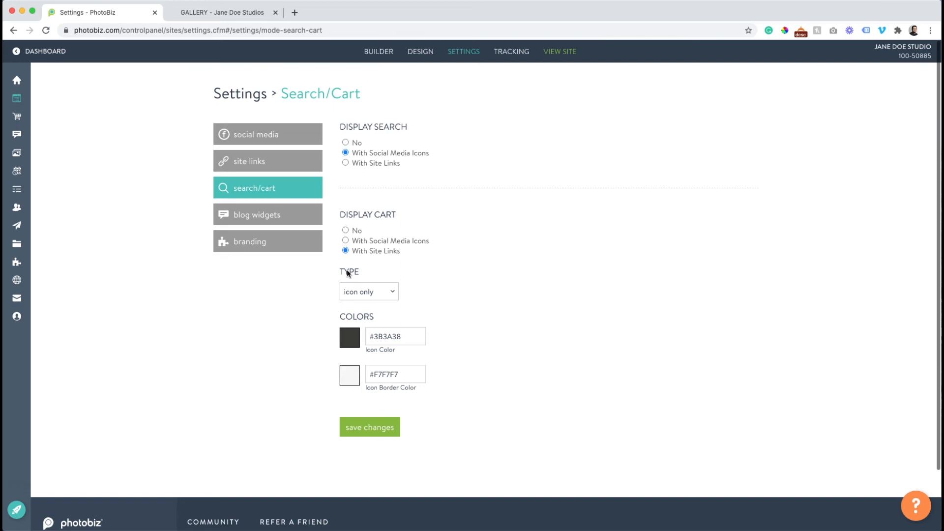
pyautogui.click(363, 291)
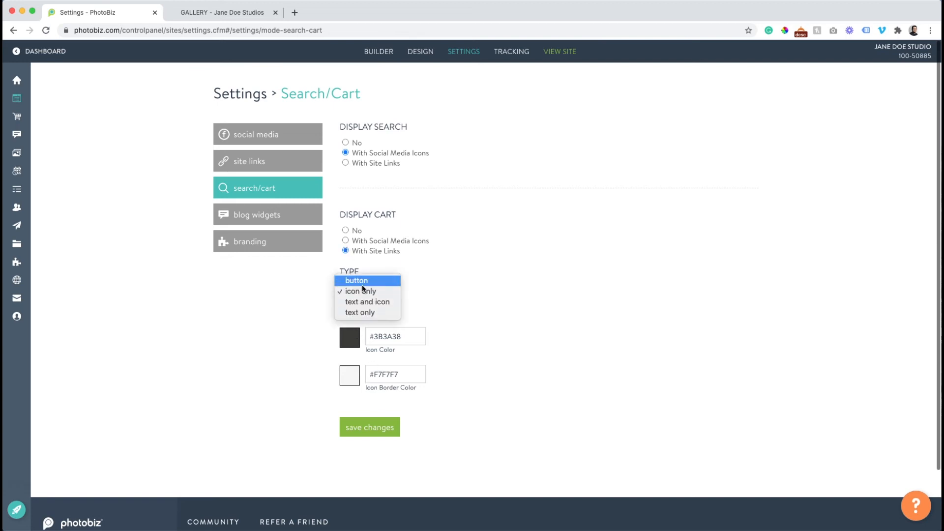
pyautogui.click(475, 264)
pyautogui.click(345, 231)
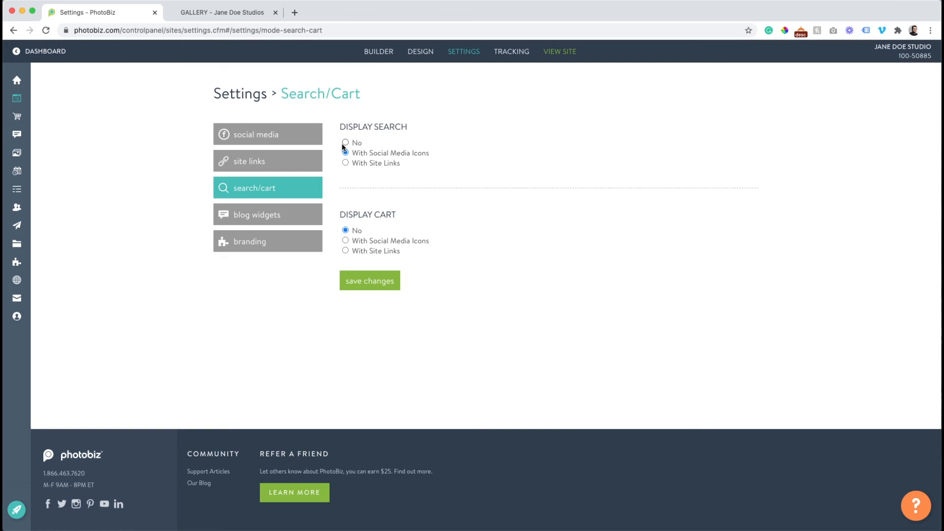
pyautogui.click(274, 215)
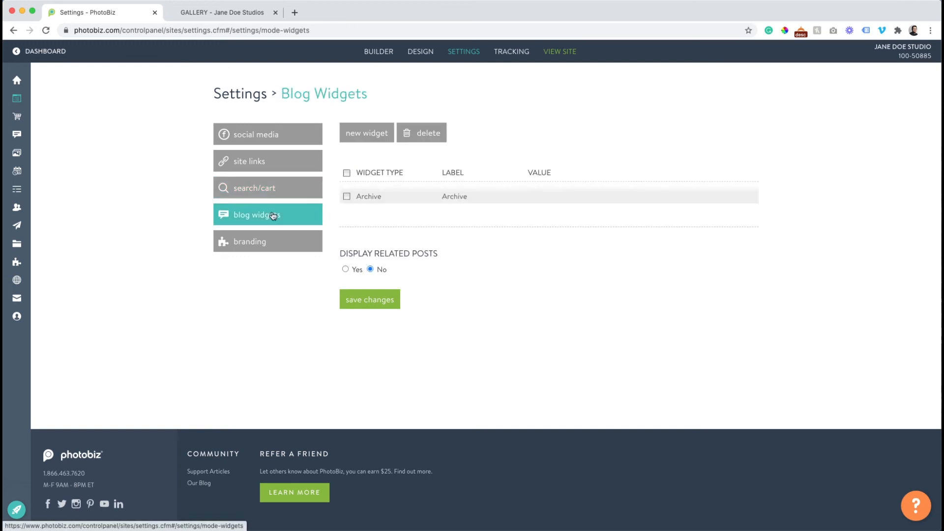
# Browse the new blog widget types, then cancel, leaving Archive the only widget
pyautogui.click(364, 133)
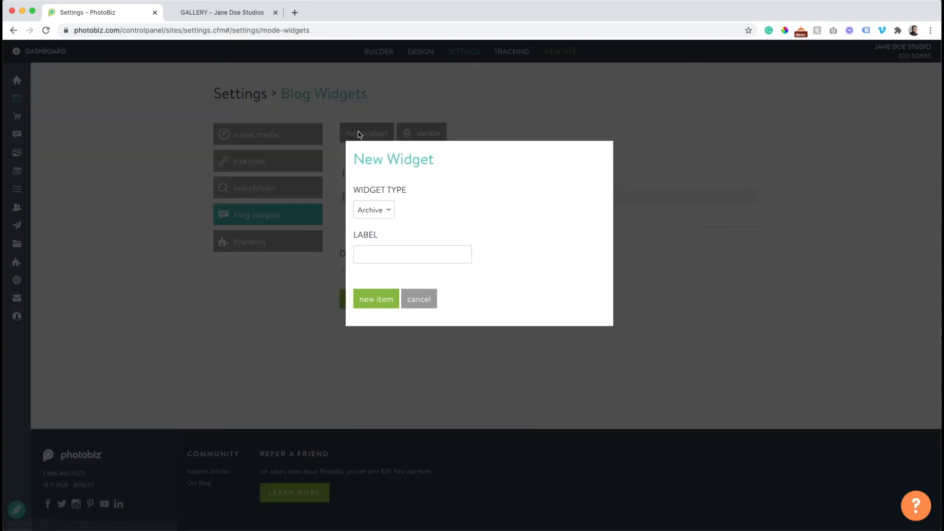
pyautogui.click(374, 208)
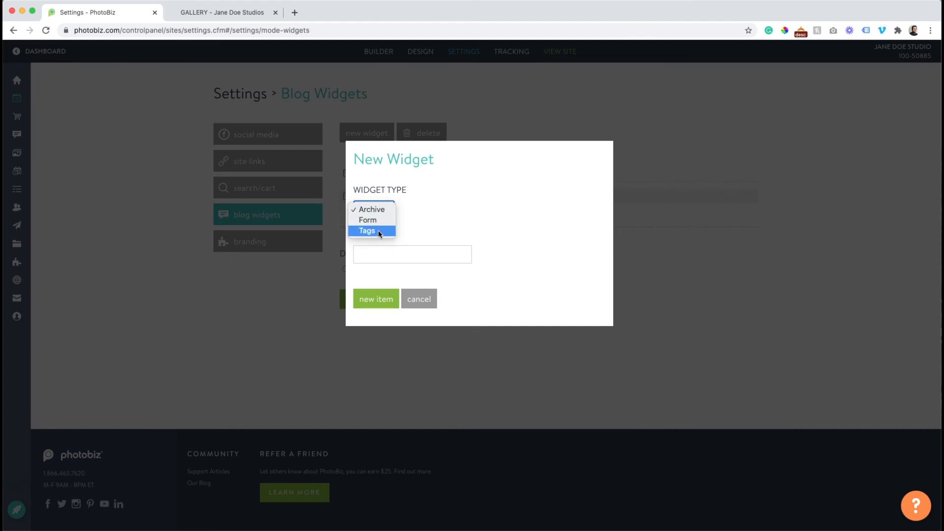
pyautogui.click(427, 302)
pyautogui.click(426, 301)
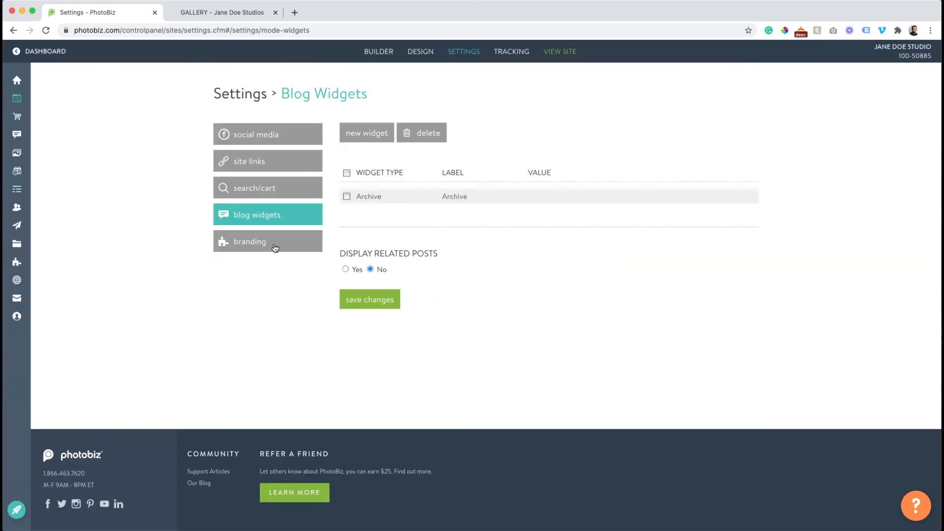
pyautogui.click(275, 246)
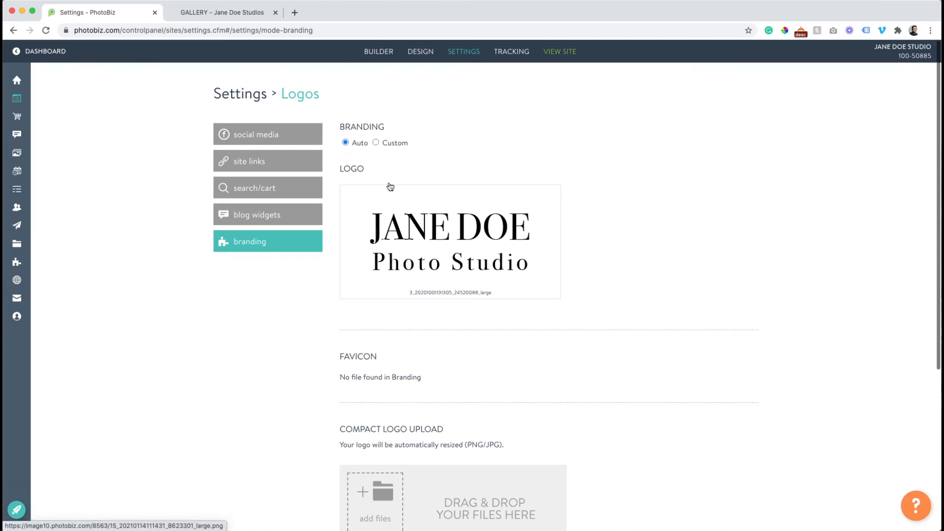
# Switch branding to Custom to review its options, then return it to Auto
pyautogui.click(377, 143)
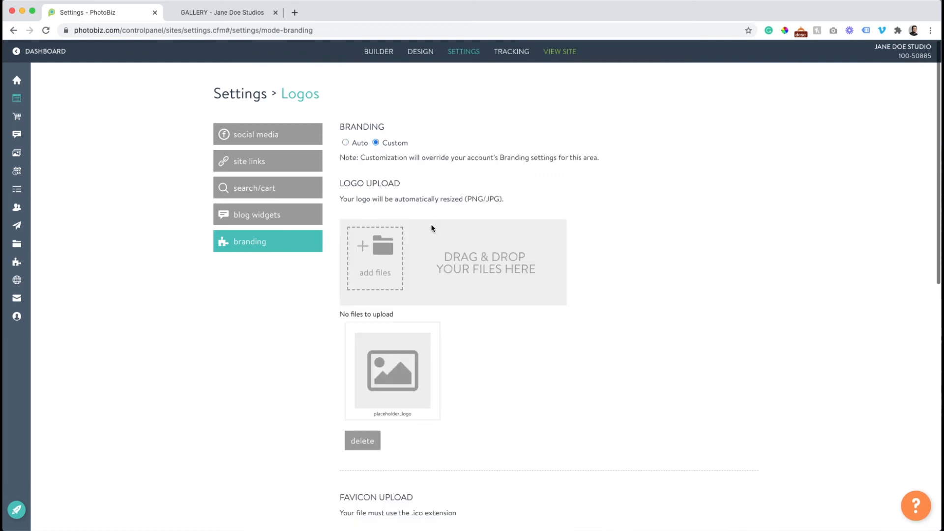
pyautogui.scroll(-2, 436, 229)
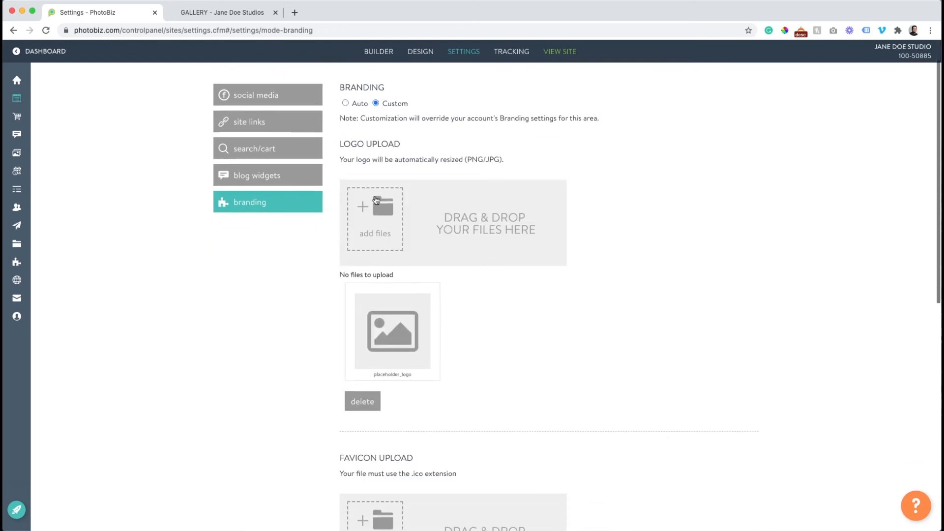
pyautogui.scroll(-5, 393, 197)
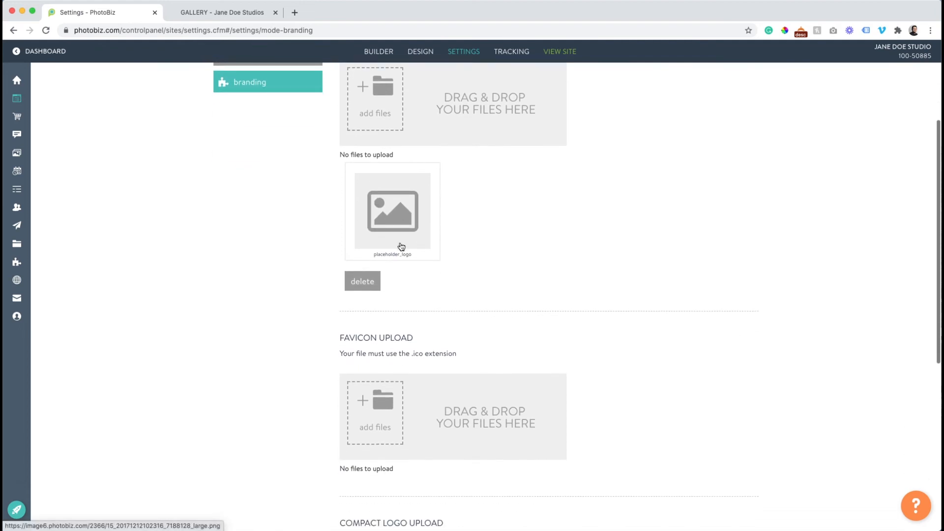
pyautogui.scroll(-3, 382, 232)
pyautogui.scroll(-3, 383, 228)
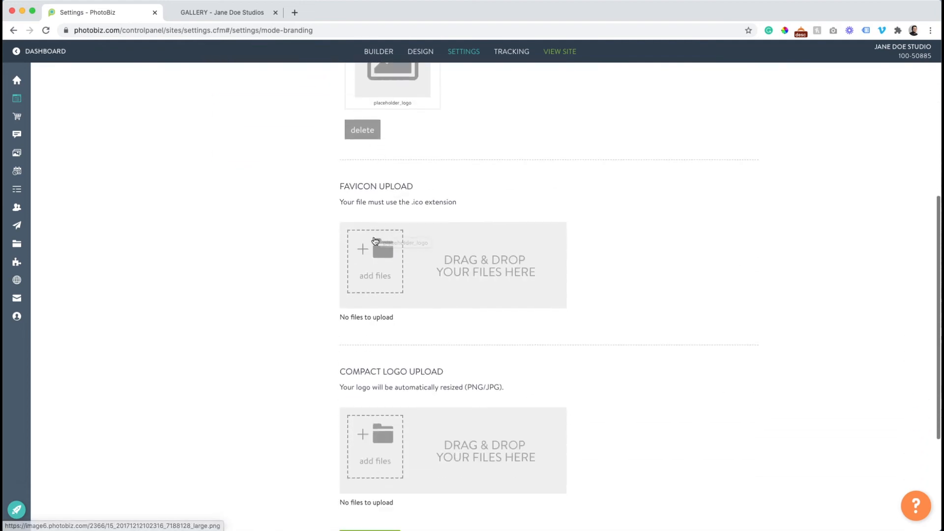
pyautogui.scroll(-6, 374, 211)
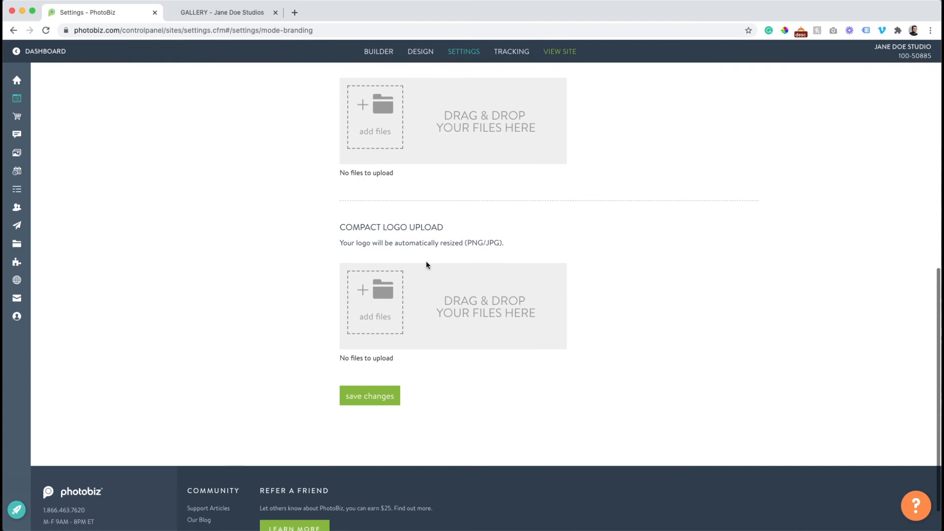
pyautogui.scroll(10, 427, 265)
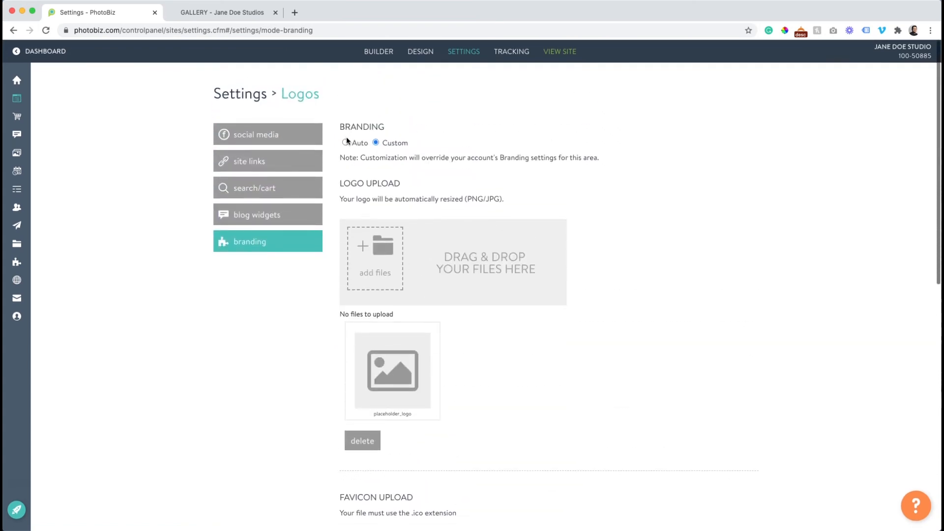
pyautogui.click(345, 143)
# Look at the account-wide branding settings, then return to the website's Social Media settings
pyautogui.scroll(-5, 350, 149)
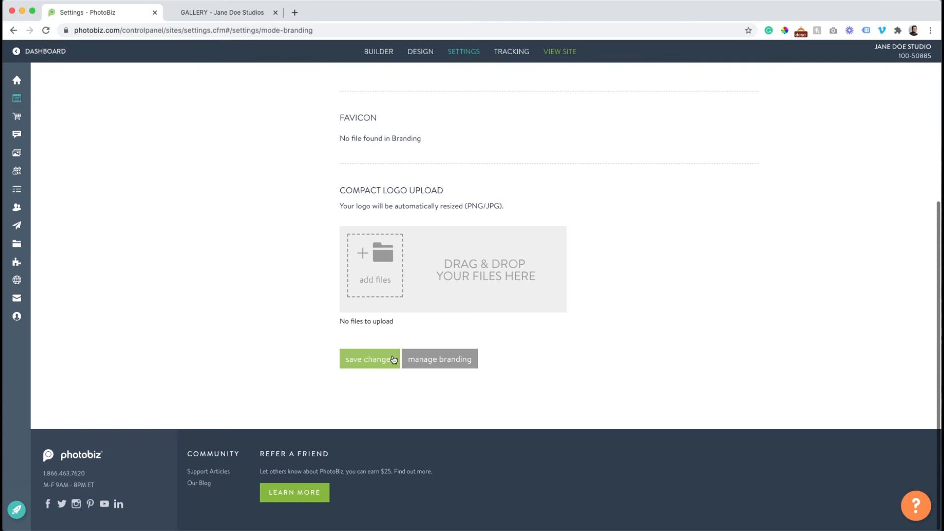
pyautogui.click(463, 359)
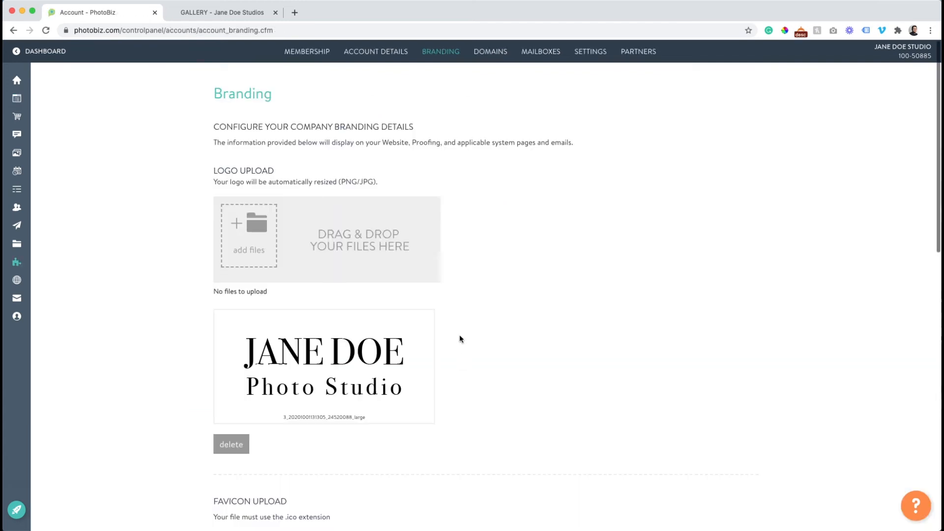
pyautogui.moveTo(20, 98)
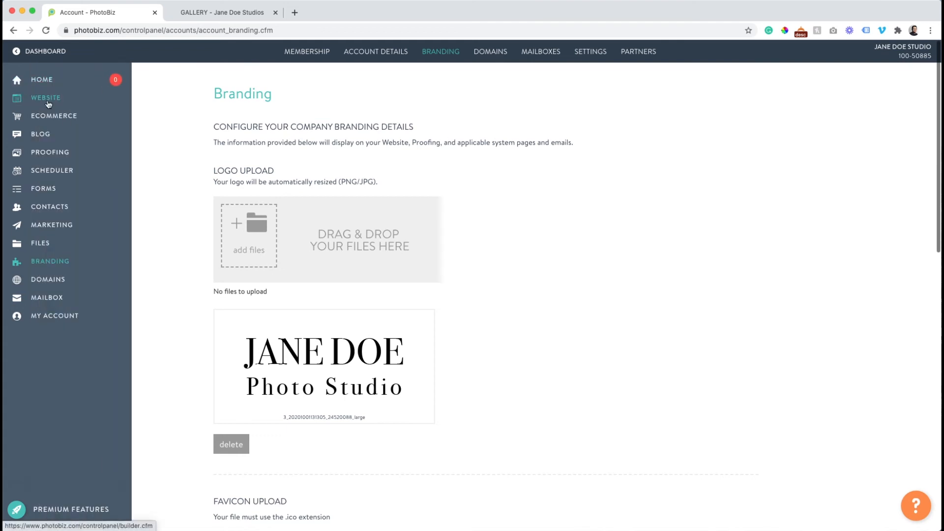
pyautogui.click(48, 102)
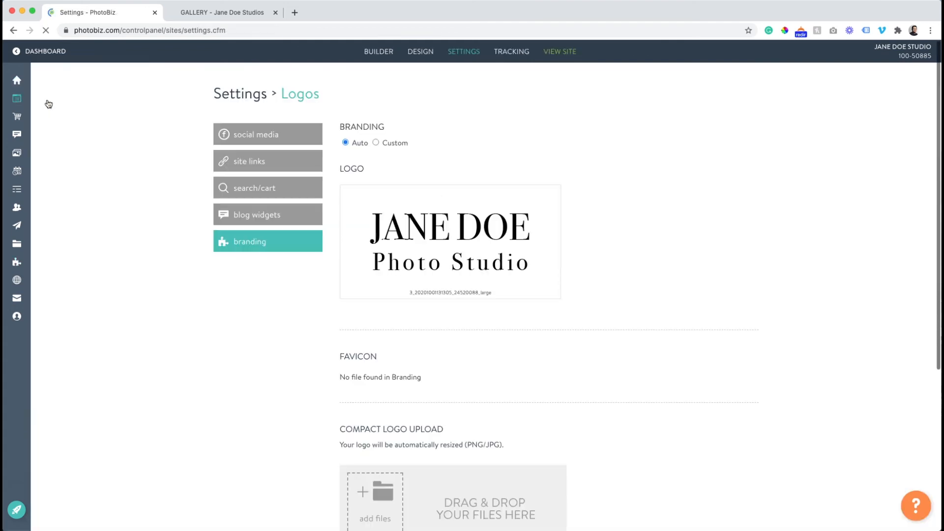
pyautogui.click(239, 134)
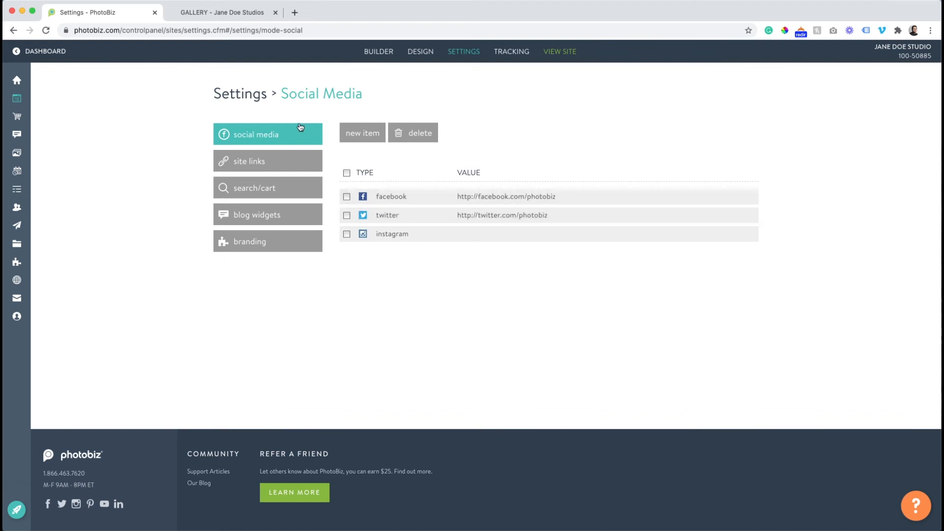
# Open the page builder and check the current footer on the live site
pyautogui.click(372, 56)
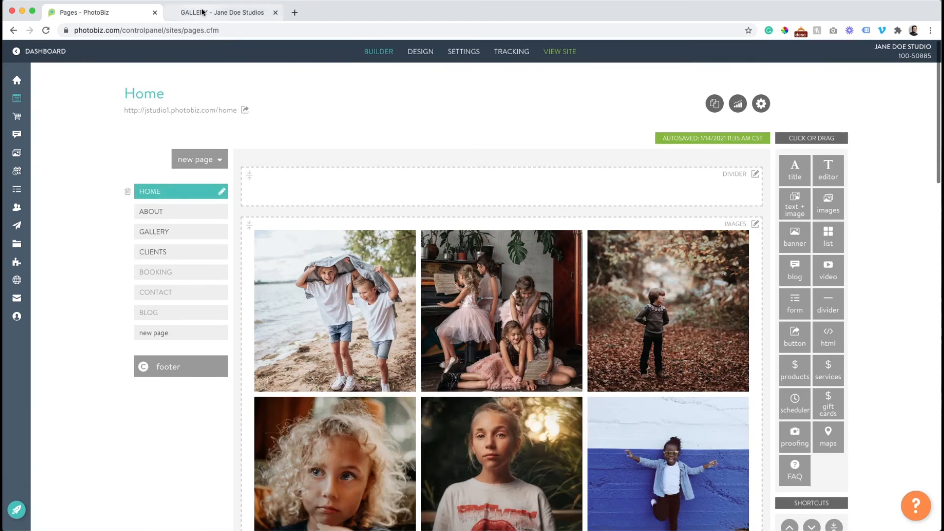
pyautogui.click(202, 12)
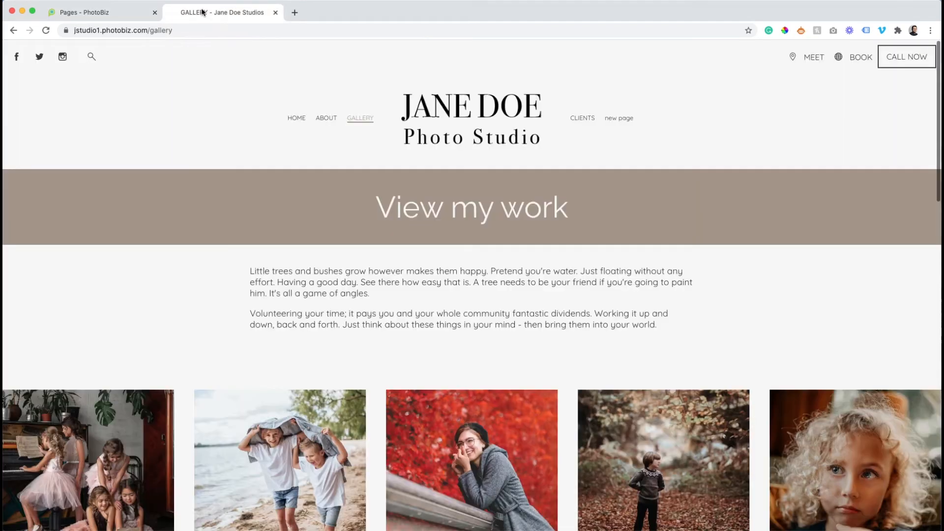
pyautogui.scroll(-15, 268, 96)
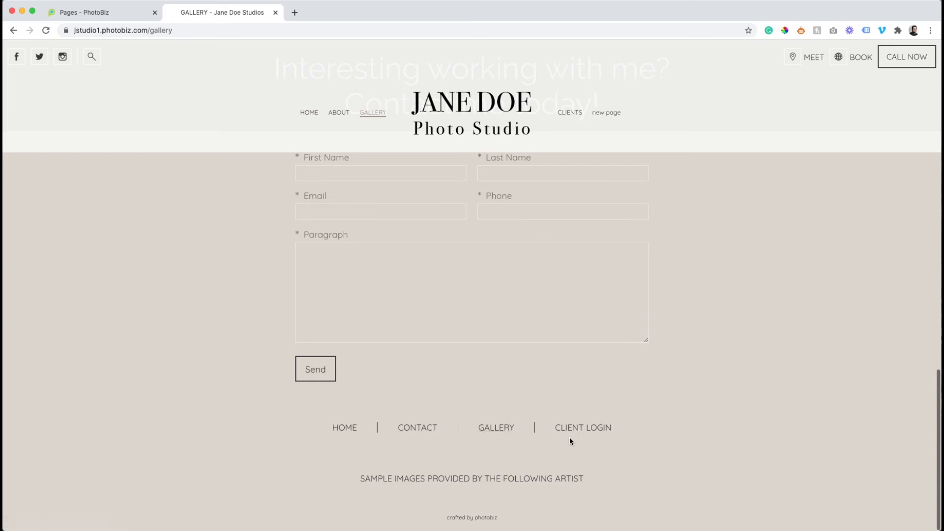
pyautogui.click(125, 17)
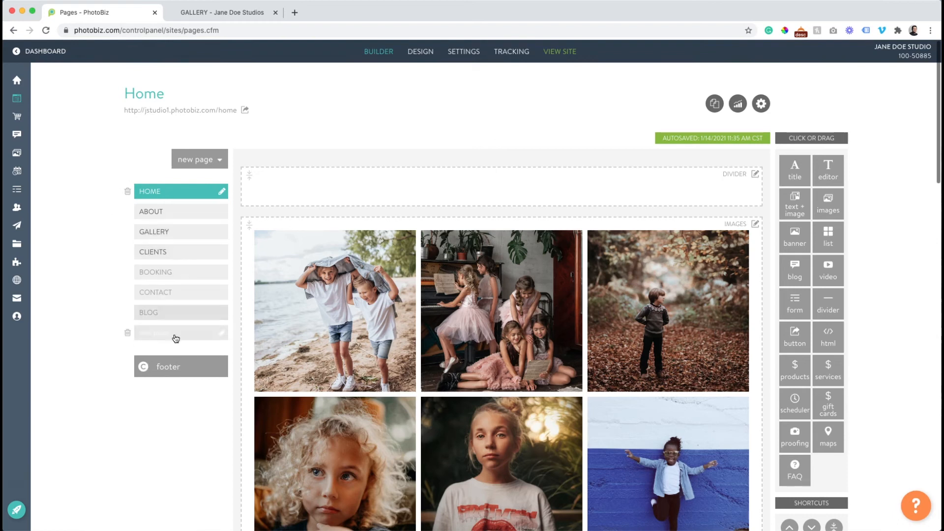
# Add a social links block and a basic form block to the top of the footer
pyautogui.click(175, 374)
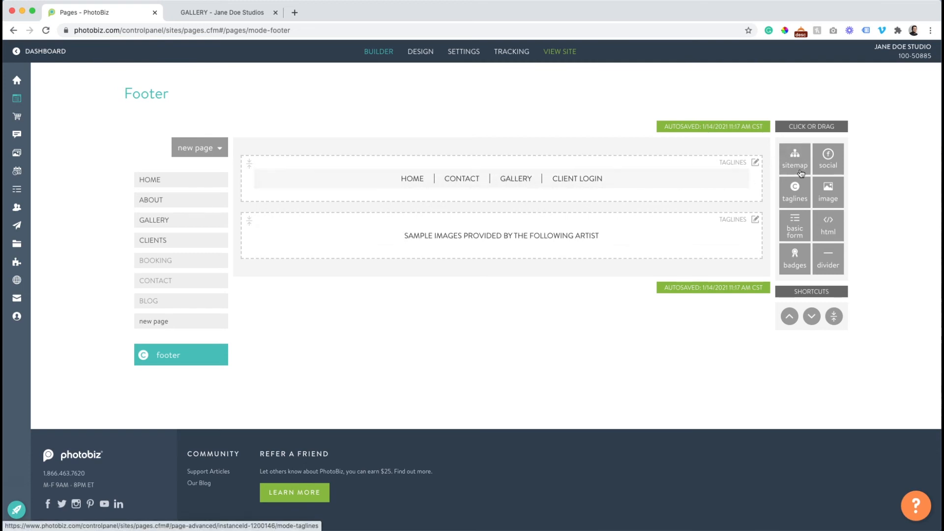
pyautogui.moveTo(829, 160); pyautogui.dragTo(684, 152)
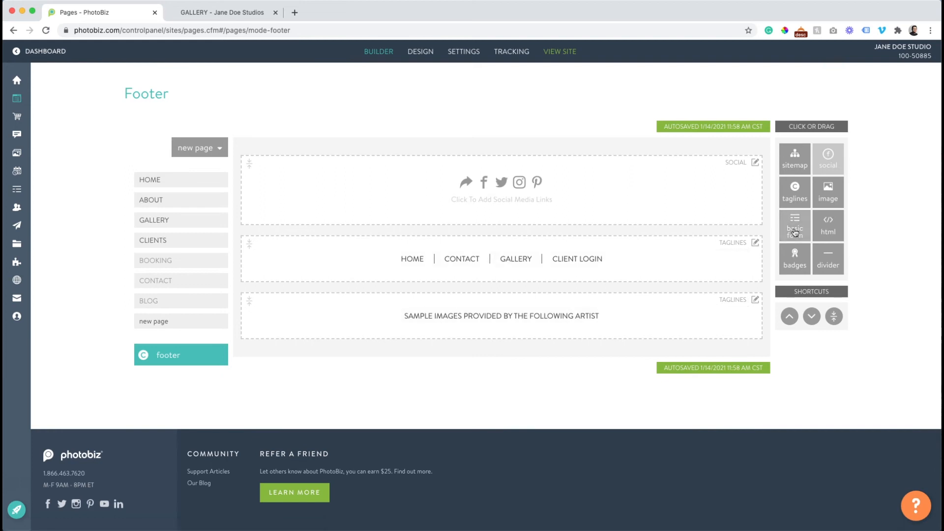
pyautogui.moveTo(795, 232); pyautogui.dragTo(702, 233)
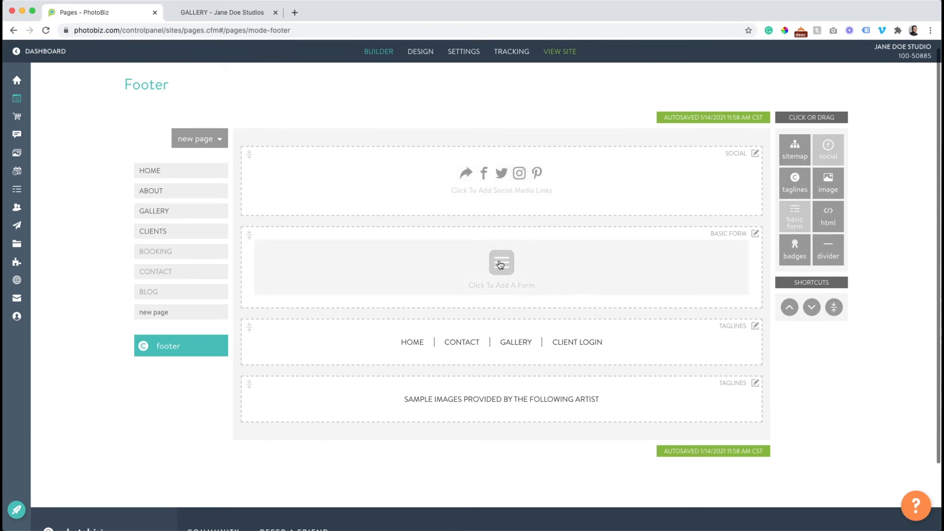
pyautogui.click(501, 266)
# Assign the Sample Forms > Subscribe form to the footer form block and verify it live
pyautogui.click(393, 201)
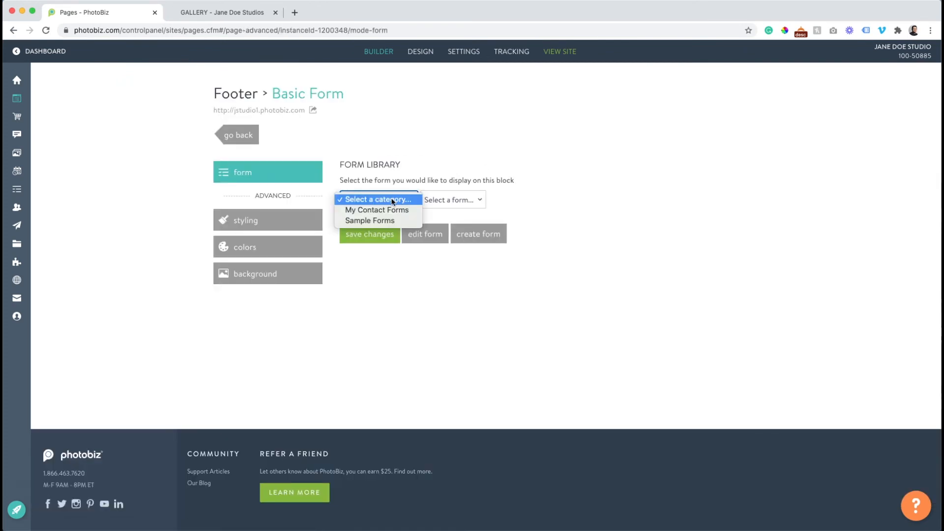
pyautogui.click(393, 220)
pyautogui.click(453, 201)
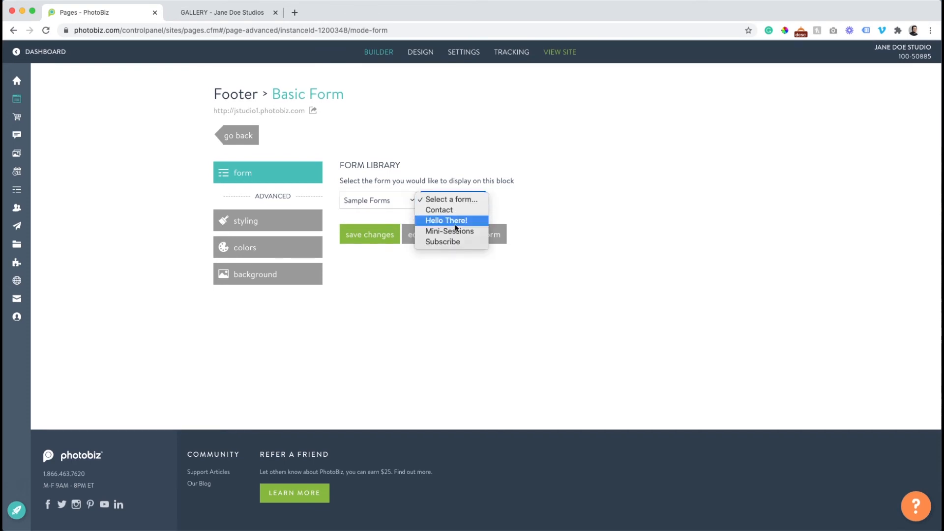
pyautogui.click(443, 242)
pyautogui.click(363, 234)
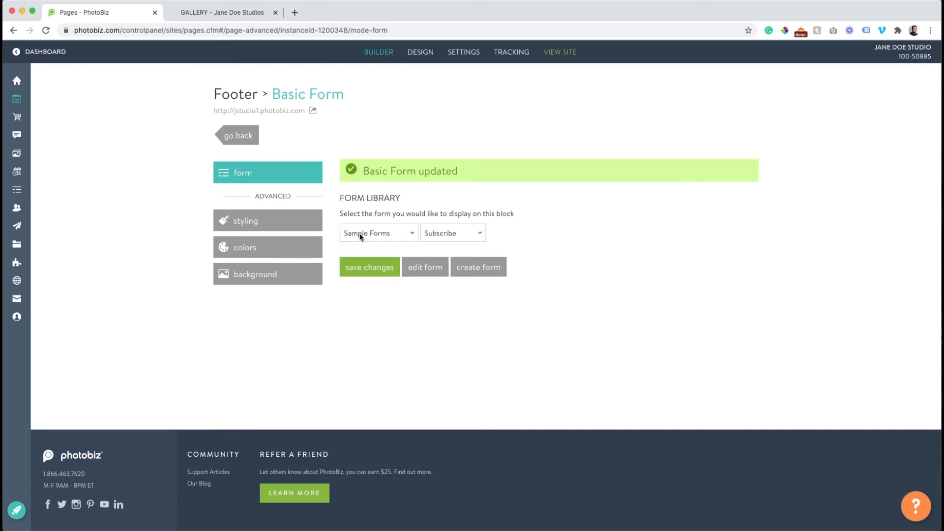
pyautogui.click(257, 144)
pyautogui.click(198, 19)
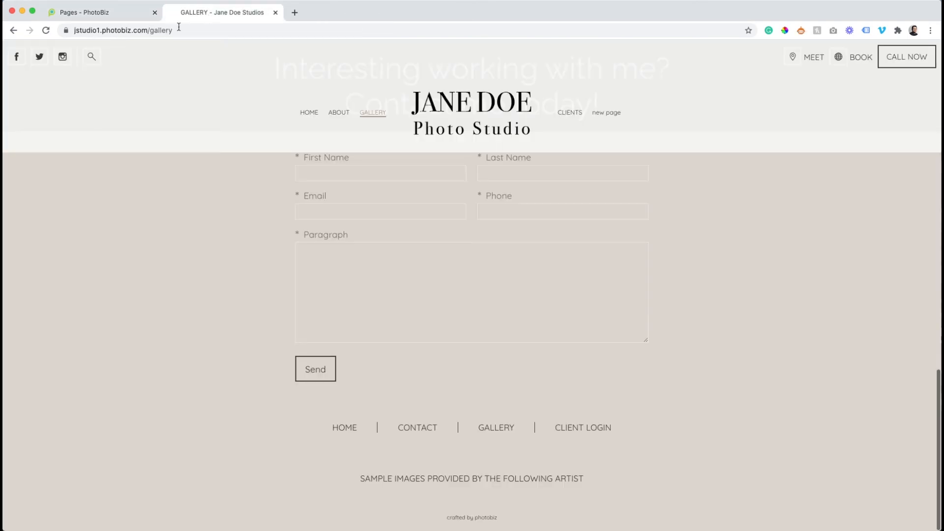
pyautogui.click(45, 30)
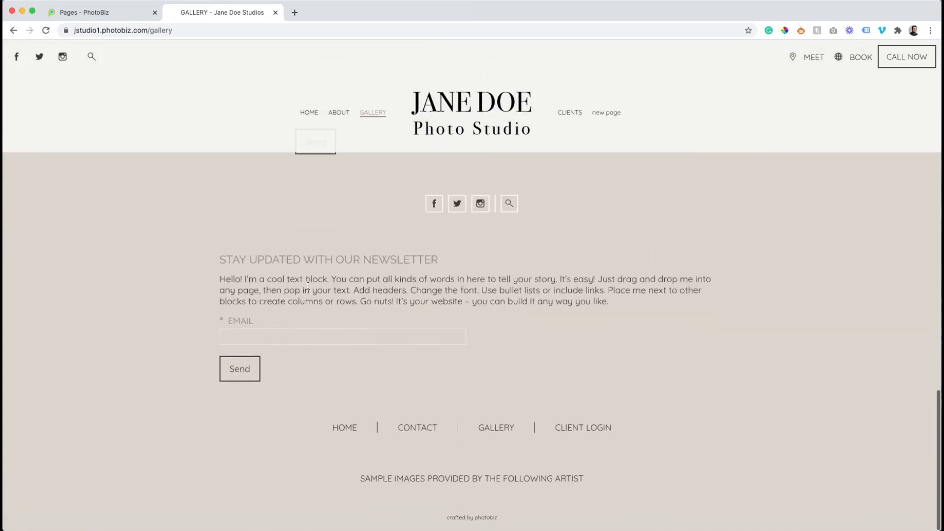
pyautogui.click(123, 12)
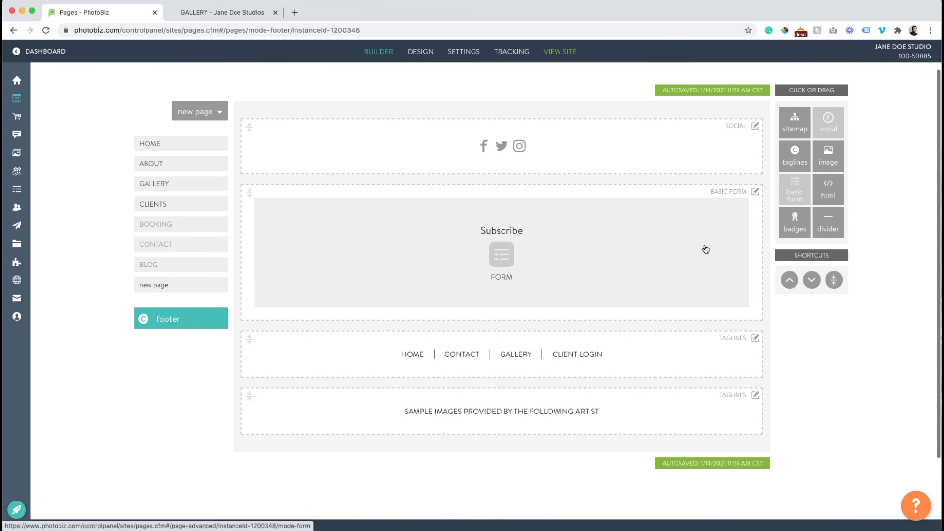
# Delete the placeholder text paragraph from the Subscribe form
pyautogui.moveTo(620, 422); pyautogui.dragTo(644, 433)
pyautogui.click(607, 259)
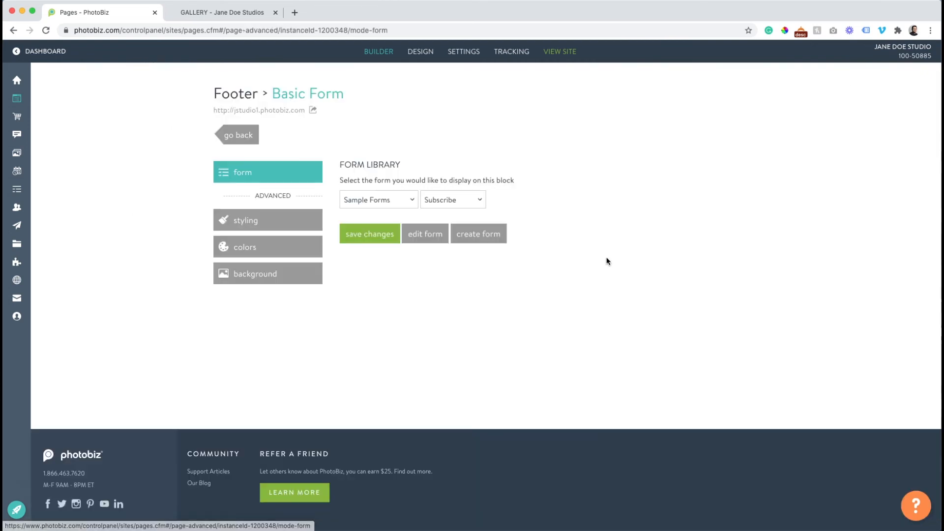
pyautogui.click(423, 244)
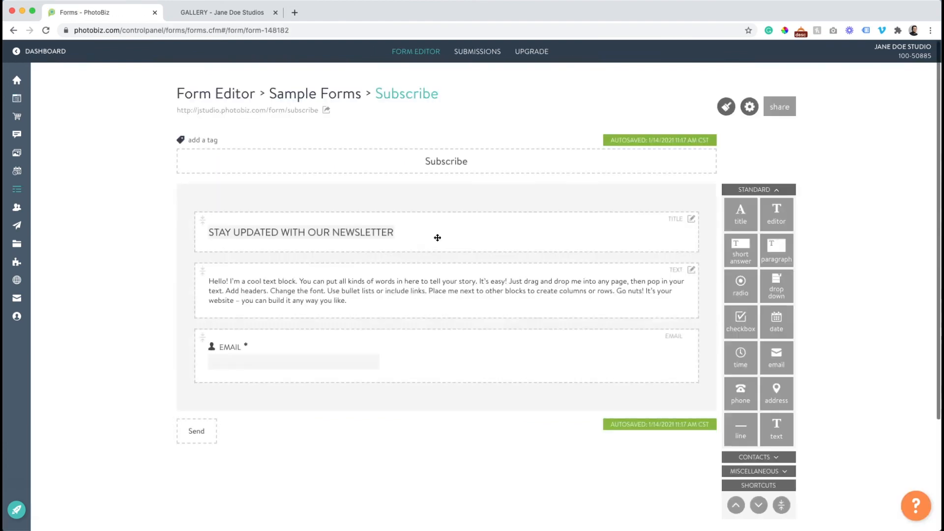
pyautogui.click(692, 271)
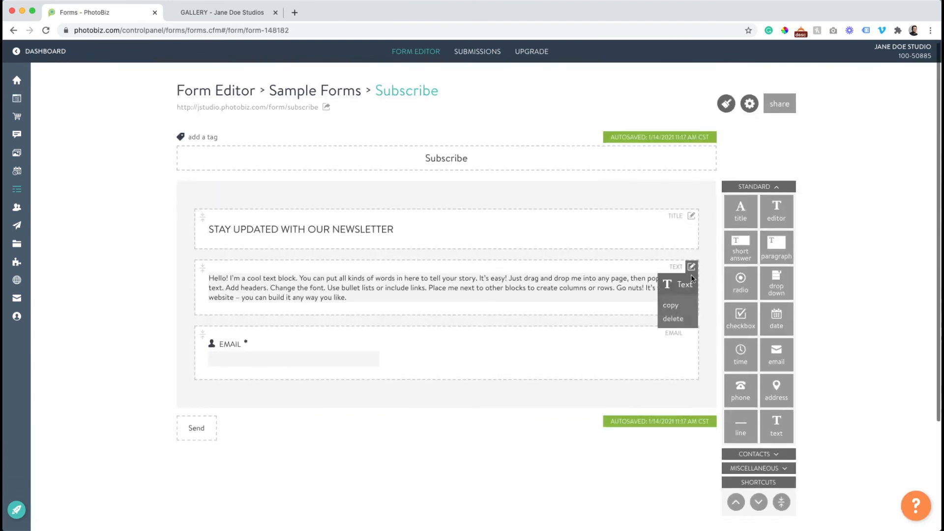
pyautogui.click(673, 321)
pyautogui.click(205, 15)
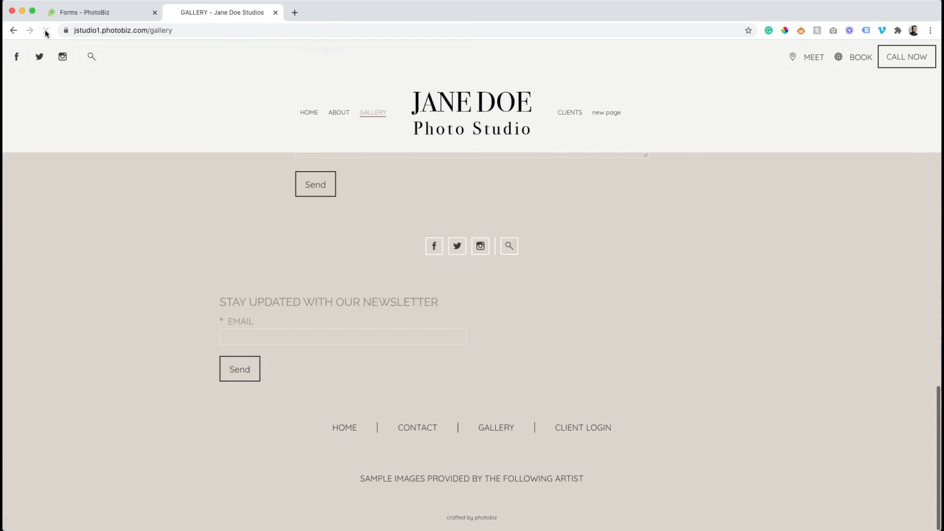
# Navigate from the Subscribe form editor back to the top of the footer builder
pyautogui.click(118, 14)
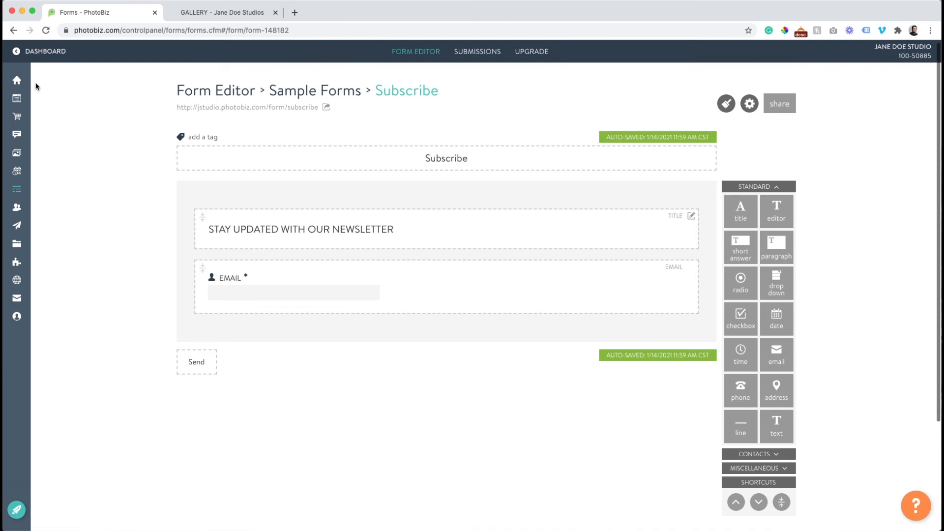
pyautogui.click(13, 30)
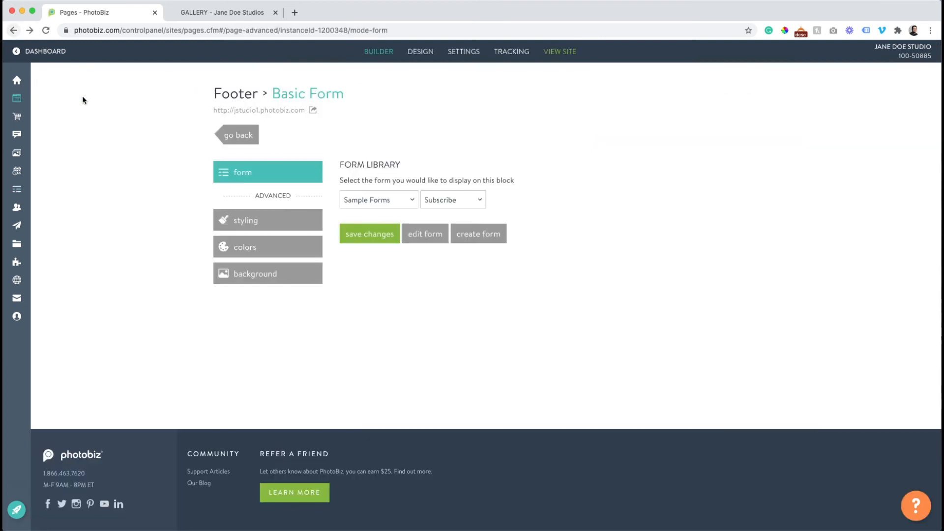
pyautogui.click(239, 140)
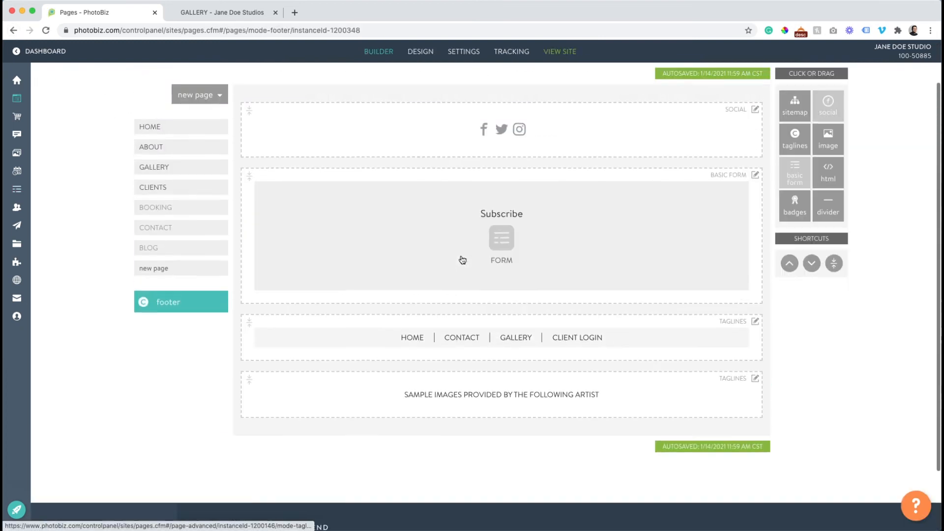
pyautogui.scroll(1, 462, 260)
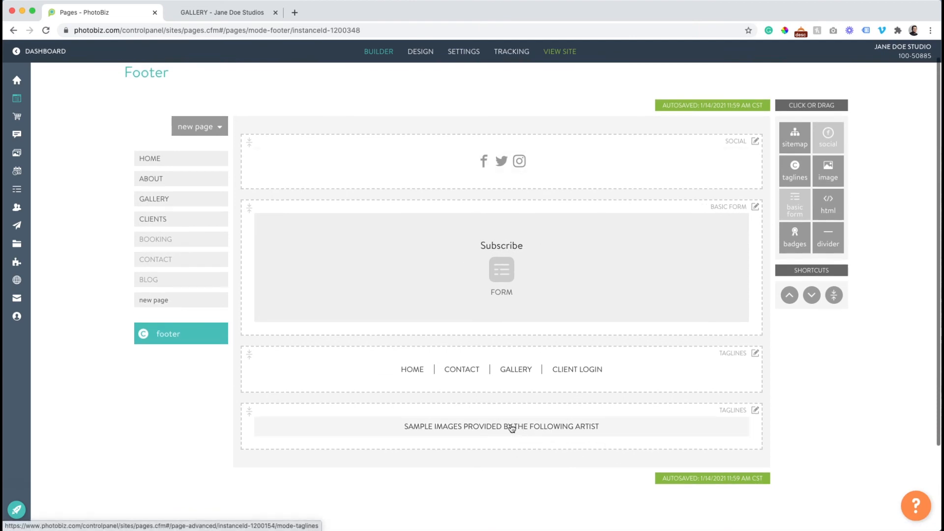
# Rewrite the bottom tagline label as 'IMAGES COPYRIGHT BY' plus the studio name and save
pyautogui.click(519, 428)
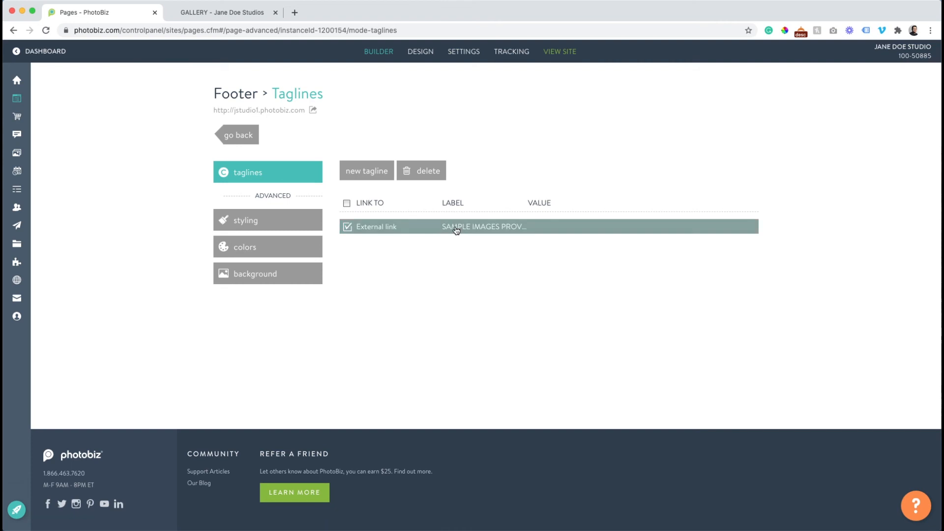
pyautogui.click(373, 226)
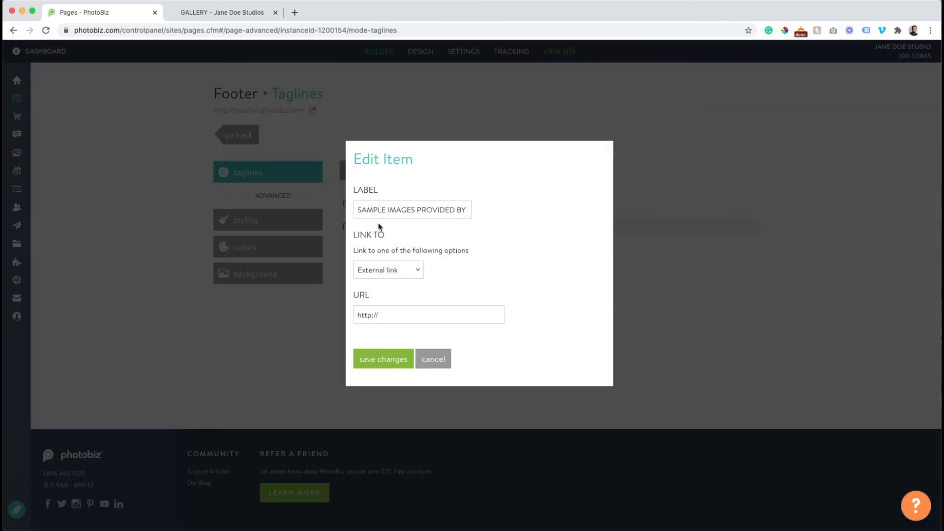
pyautogui.doubleClick(385, 210)
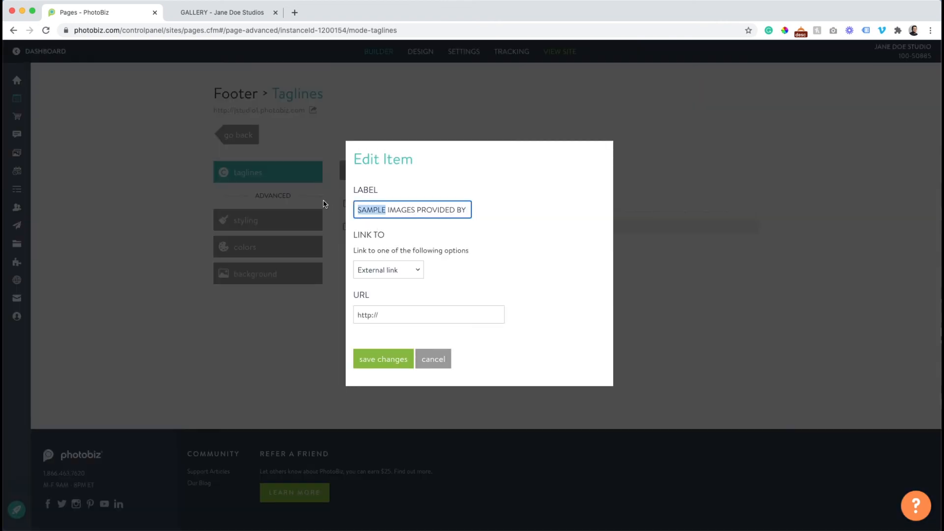
pyautogui.press('BackSpace')
pyautogui.press('Delete')
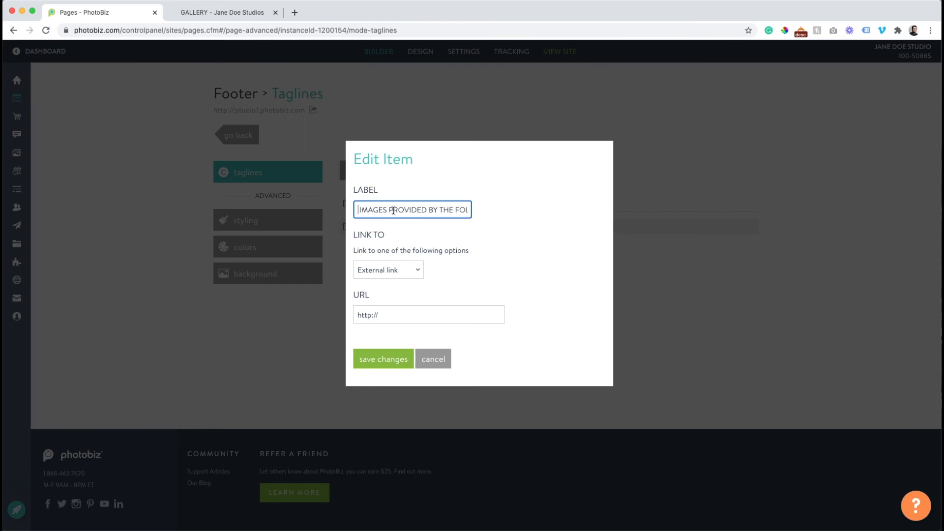
pyautogui.moveTo(391, 210); pyautogui.dragTo(429, 211)
pyautogui.press('BackSpace')
pyautogui.press('BackSpace')
pyautogui.write('COPYRIGHT')
pyautogui.press('shift+super+Right')
pyautogui.write('JANE S')
pyautogui.press('BackSpace')
pyautogui.write('DOE STUDIOS')
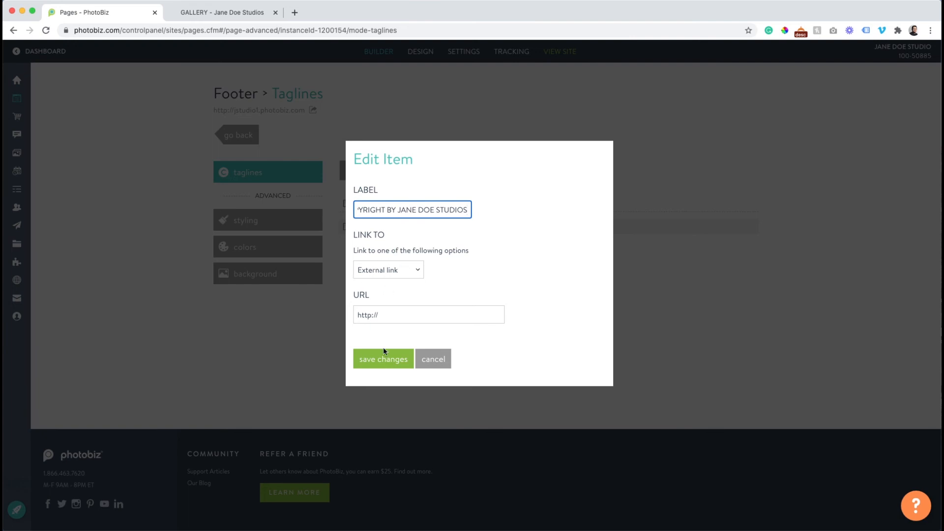
pyautogui.click(384, 368)
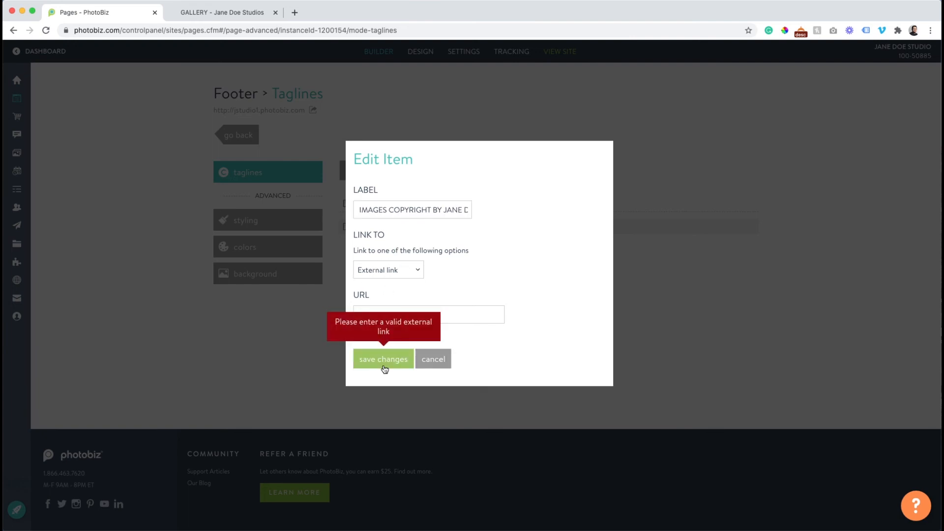
# Set the tagline's Link To to None, save, and return to the footer builder
pyautogui.click(373, 274)
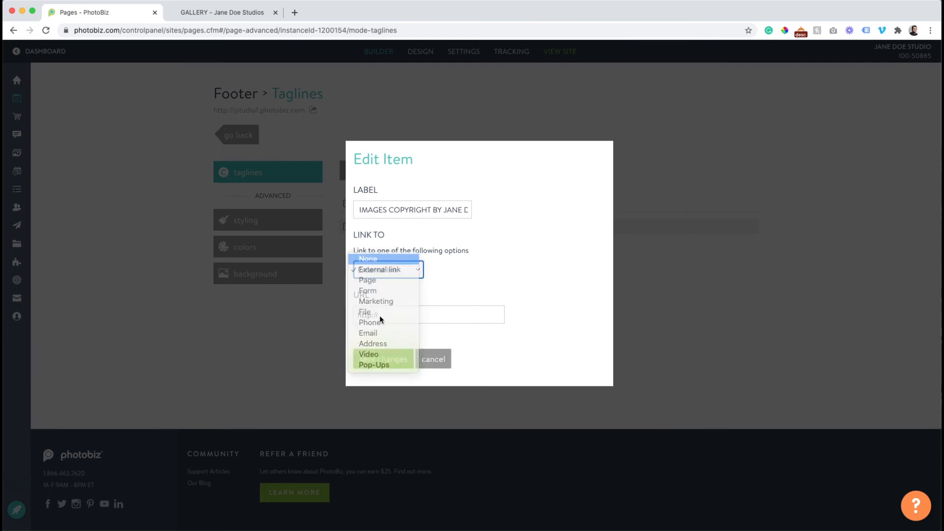
pyautogui.click(374, 258)
pyautogui.click(385, 335)
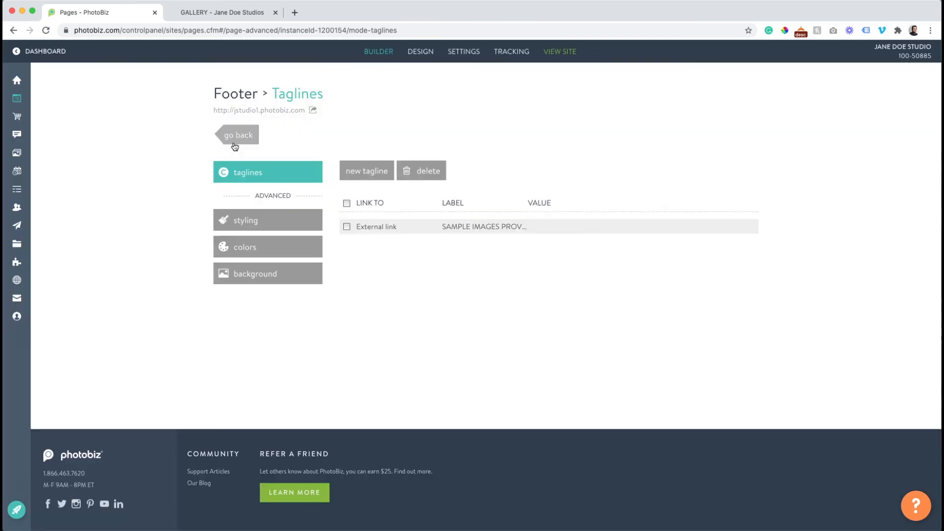
pyautogui.click(234, 142)
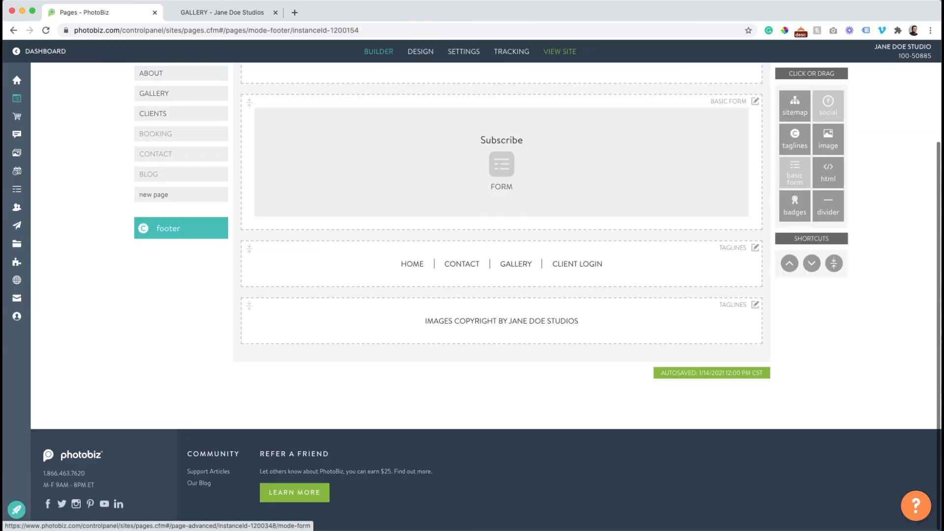
# Reload the live gallery page to confirm the new copyright tagline
pyautogui.click(200, 13)
pyautogui.click(46, 30)
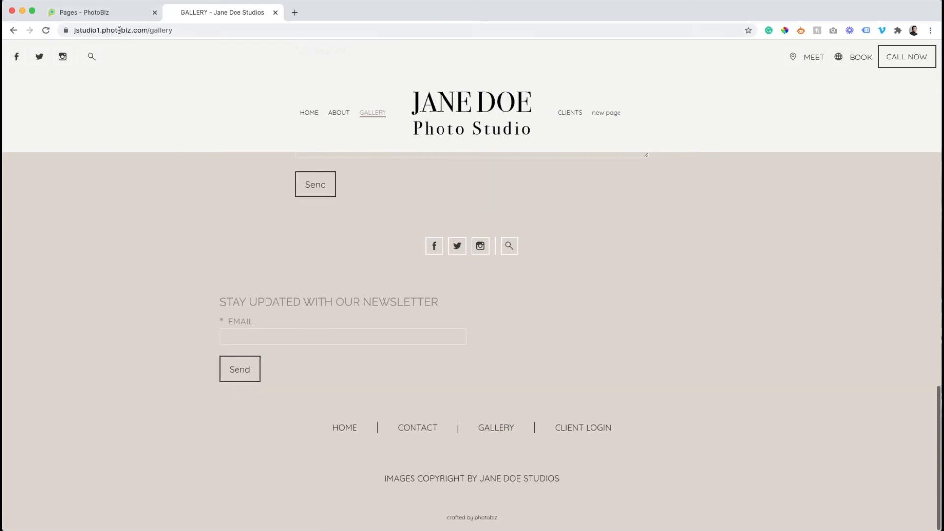
pyautogui.click(108, 14)
# Add a divider block at the top of the footer, above the social icons
pyautogui.moveTo(811, 211); pyautogui.dragTo(512, 75)
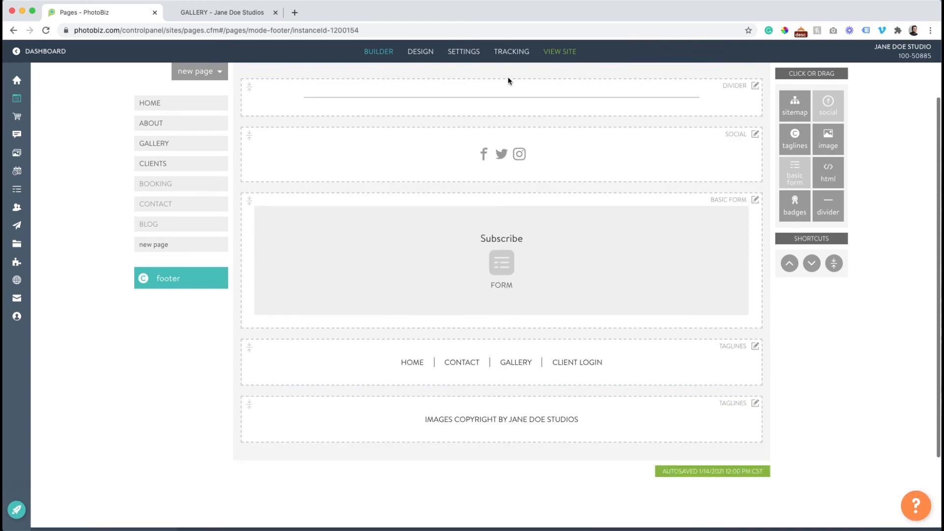
pyautogui.click(489, 157)
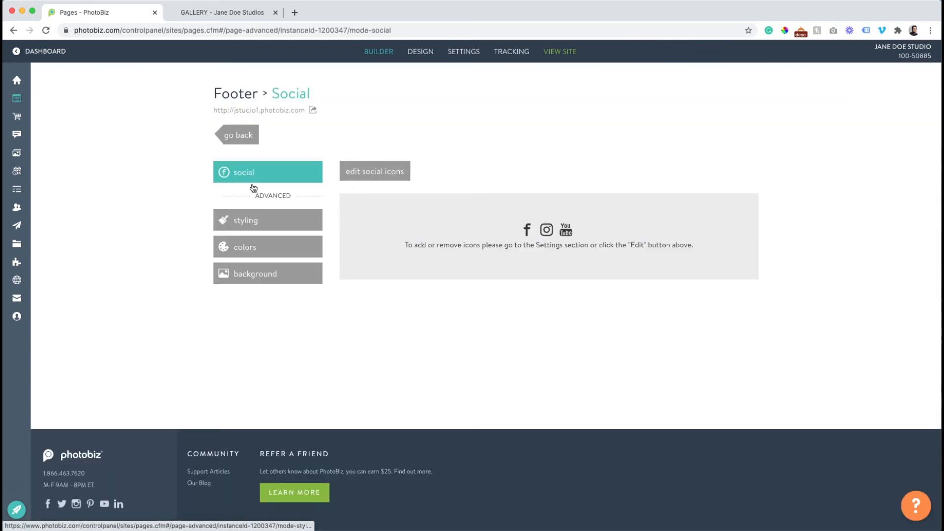
pyautogui.click(219, 11)
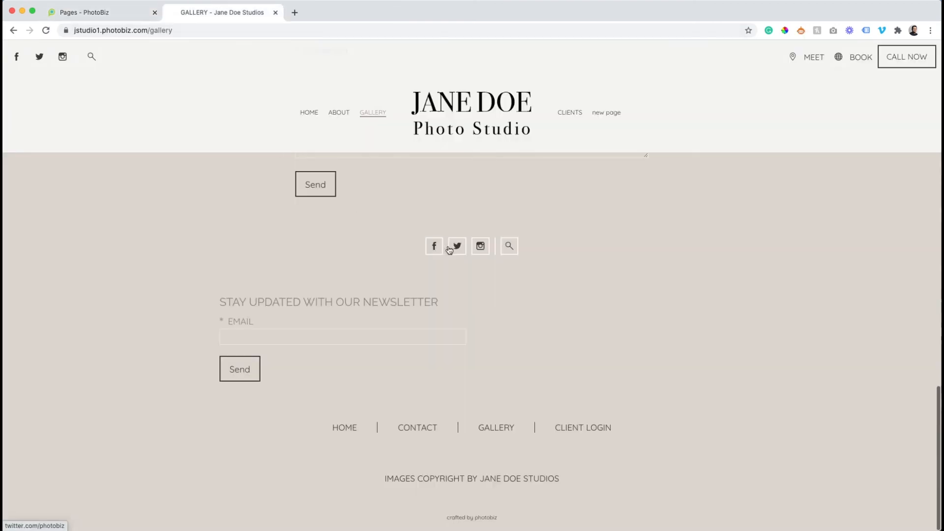
pyautogui.click(90, 13)
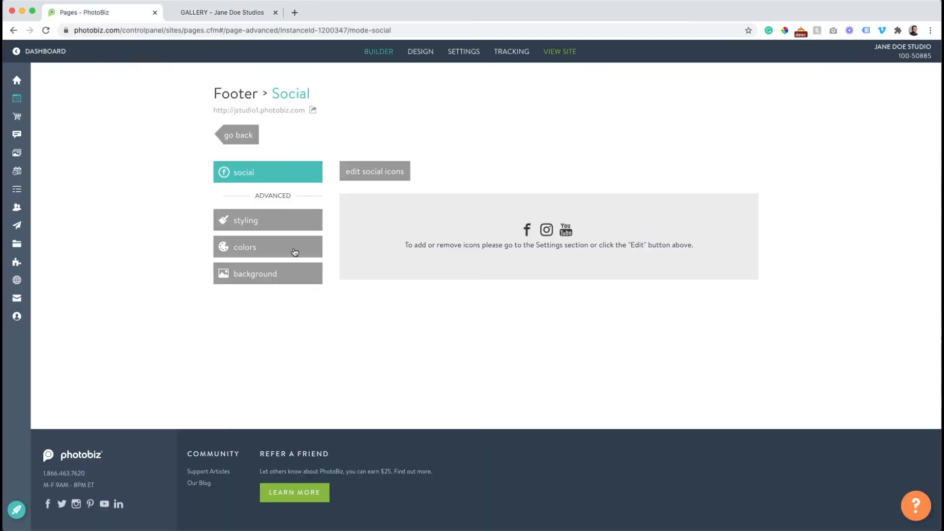
pyautogui.click(239, 136)
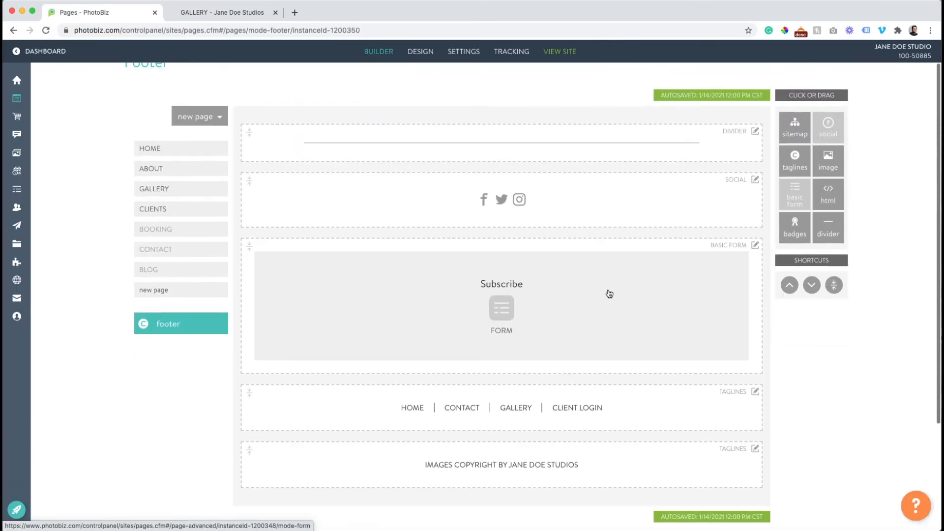
# Delete the Subscribe form and divider blocks from the footer
pyautogui.click(756, 245)
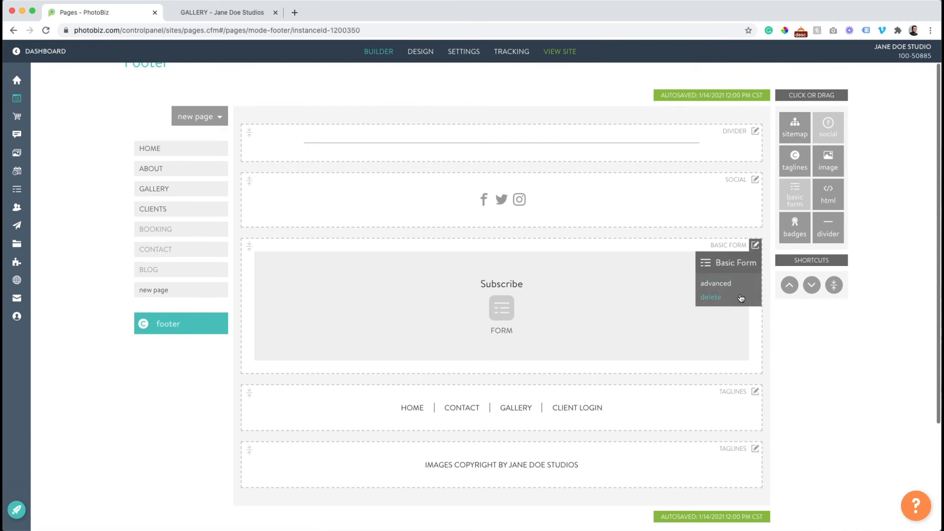
pyautogui.click(742, 297)
pyautogui.click(756, 134)
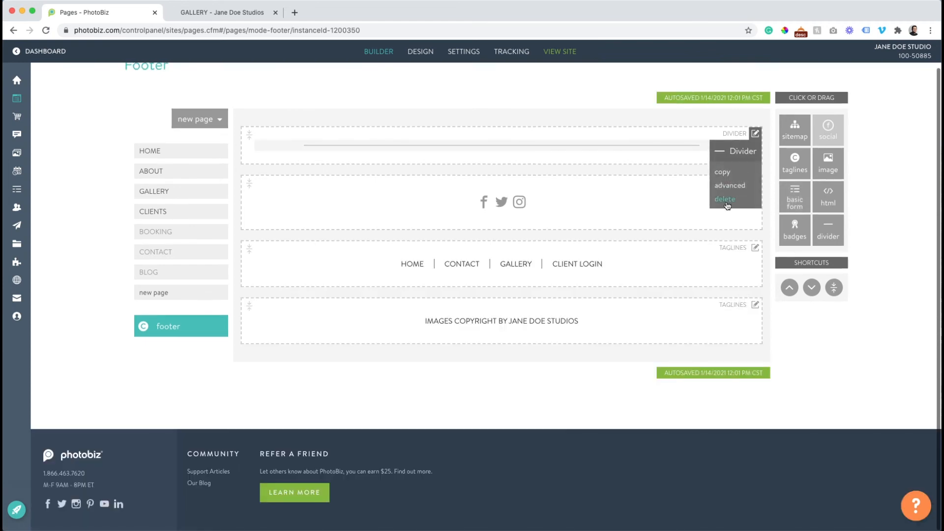
pyautogui.click(725, 203)
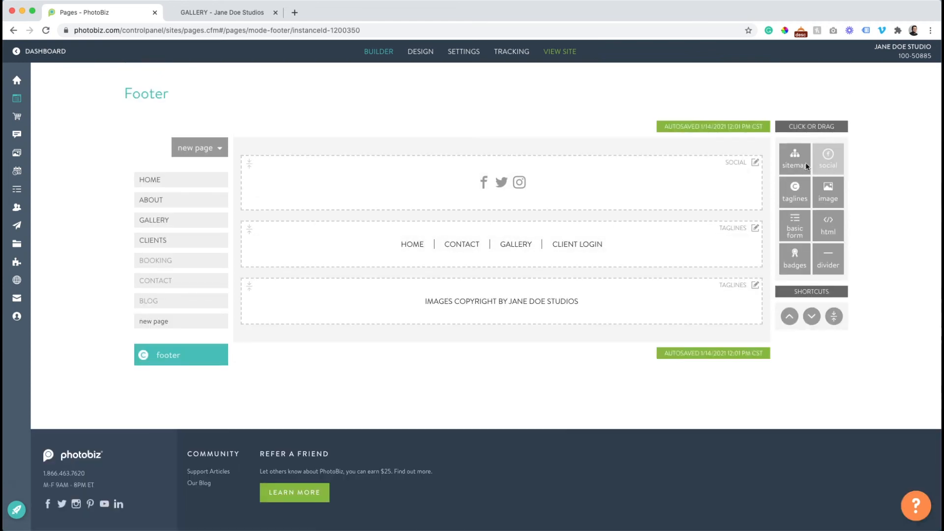
# Insert a Sitemap block below the social icons with a first column named Explore
pyautogui.moveTo(795, 157); pyautogui.dragTo(538, 209)
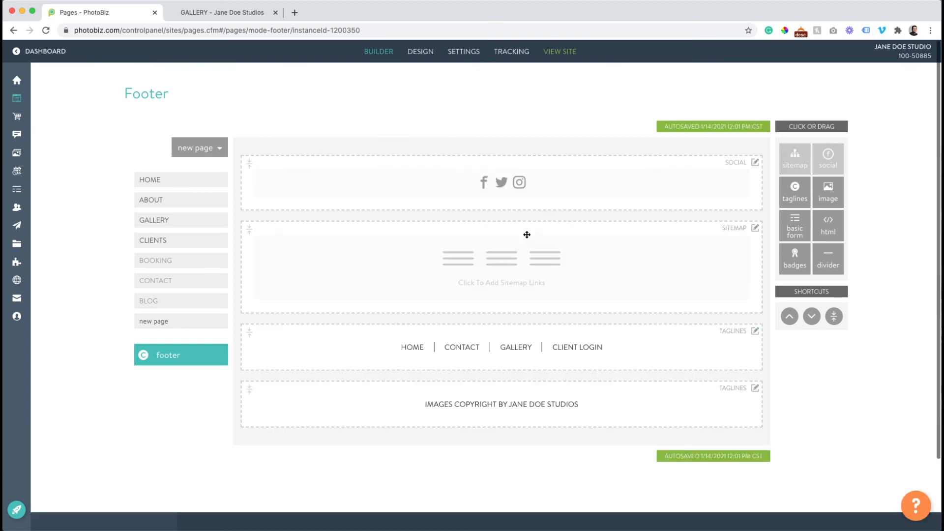
pyautogui.click(465, 257)
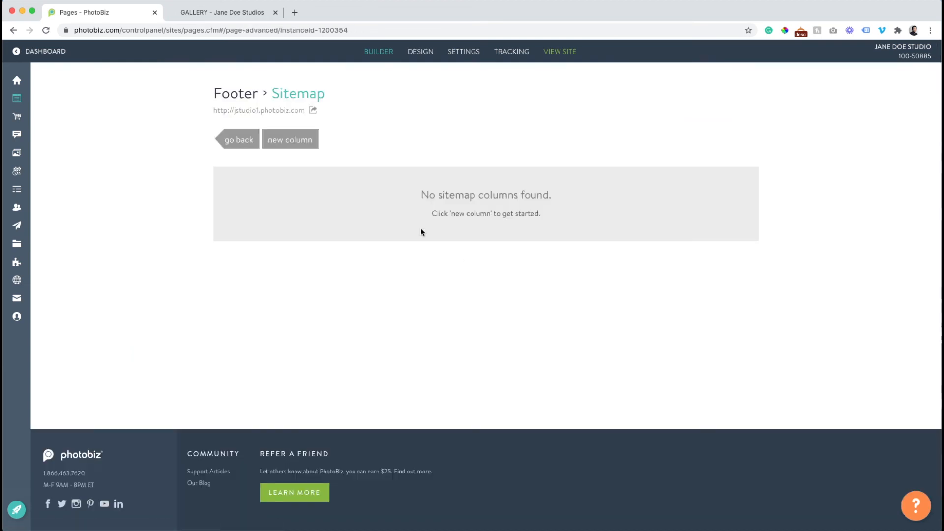
pyautogui.click(275, 141)
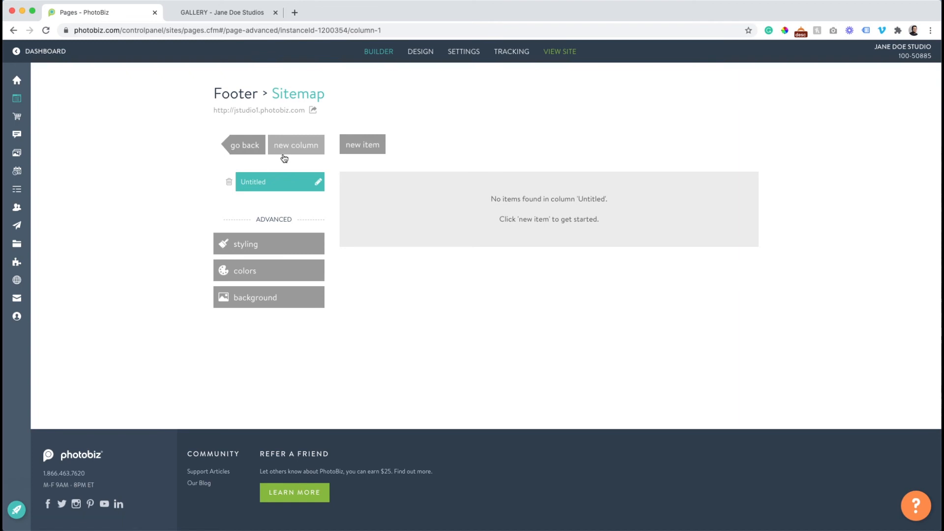
pyautogui.click(317, 184)
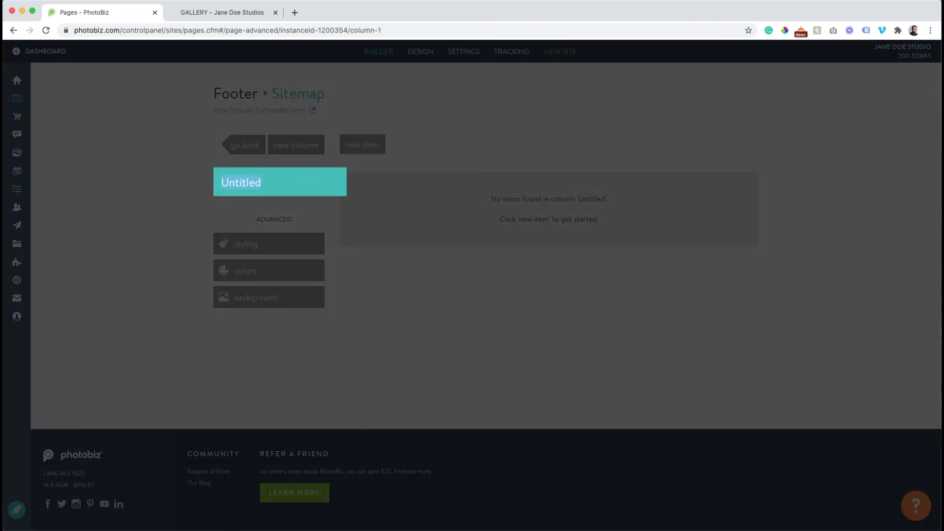
pyautogui.write('Explore')
pyautogui.click(178, 174)
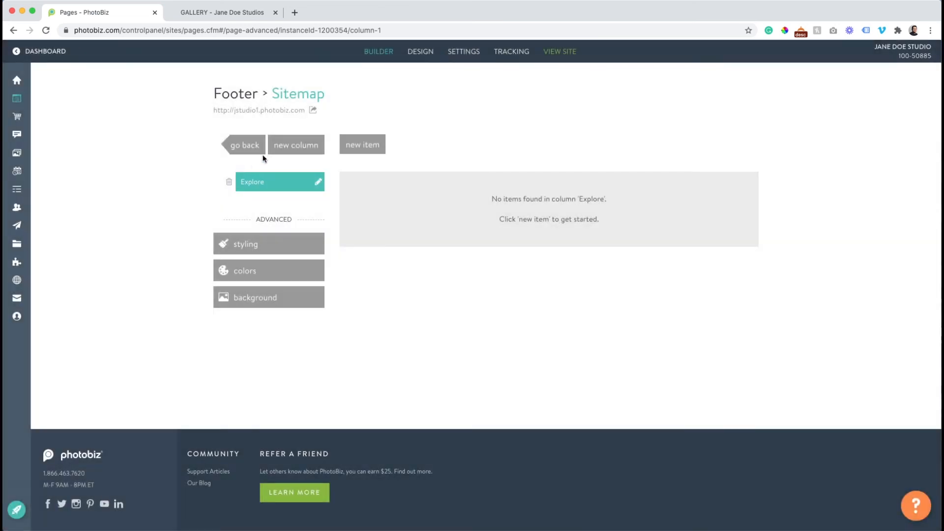
# Add two more sitemap columns named Galleries and Contact
pyautogui.click(285, 147)
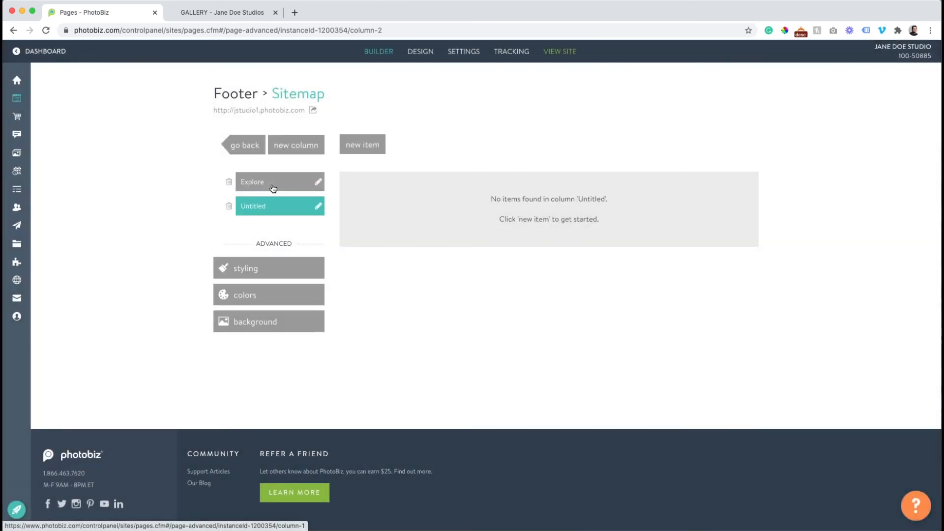
pyautogui.click(319, 205)
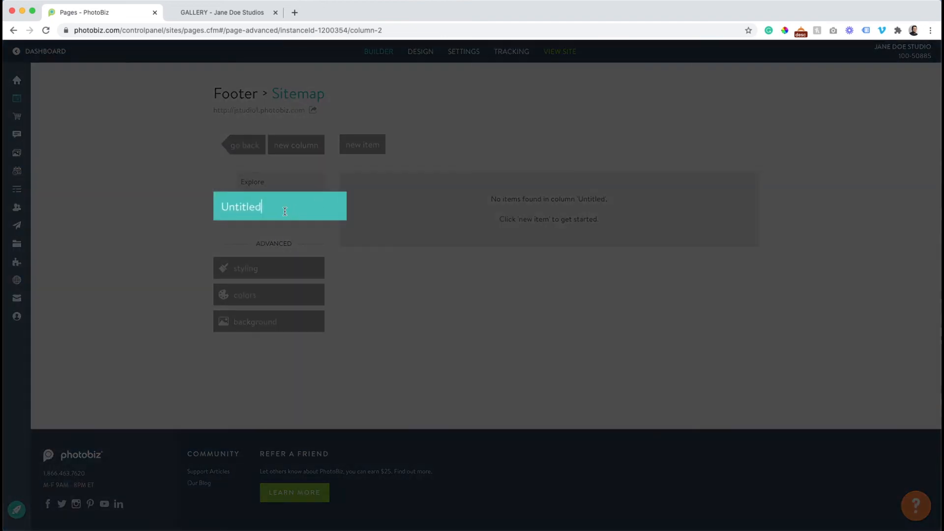
pyautogui.write('Galleries')
pyautogui.press('Return')
pyautogui.click(297, 145)
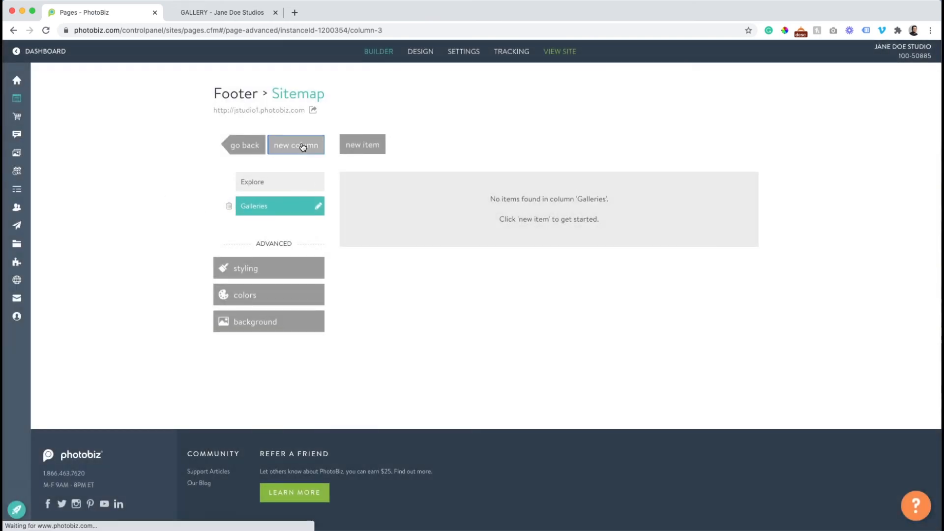
pyautogui.click(318, 230)
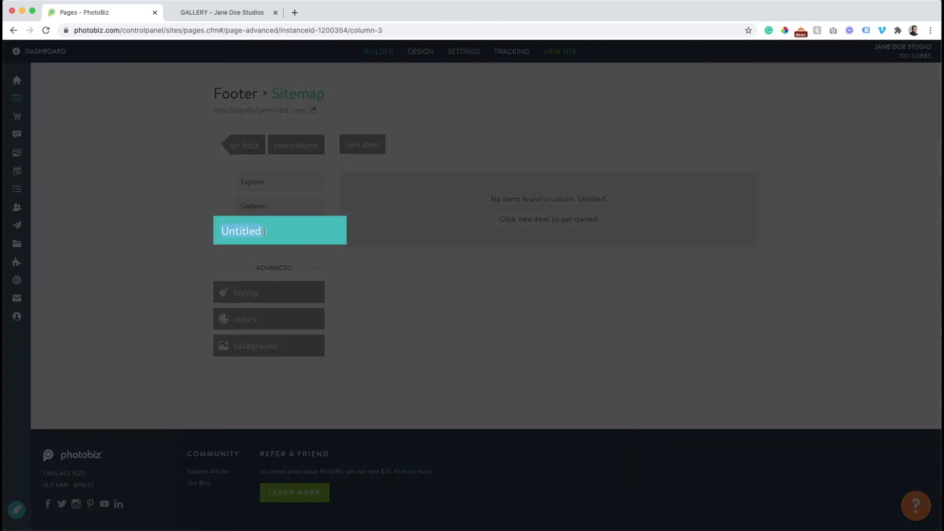
pyautogui.write('Cona')
pyautogui.write('tact')
pyautogui.press('Return')
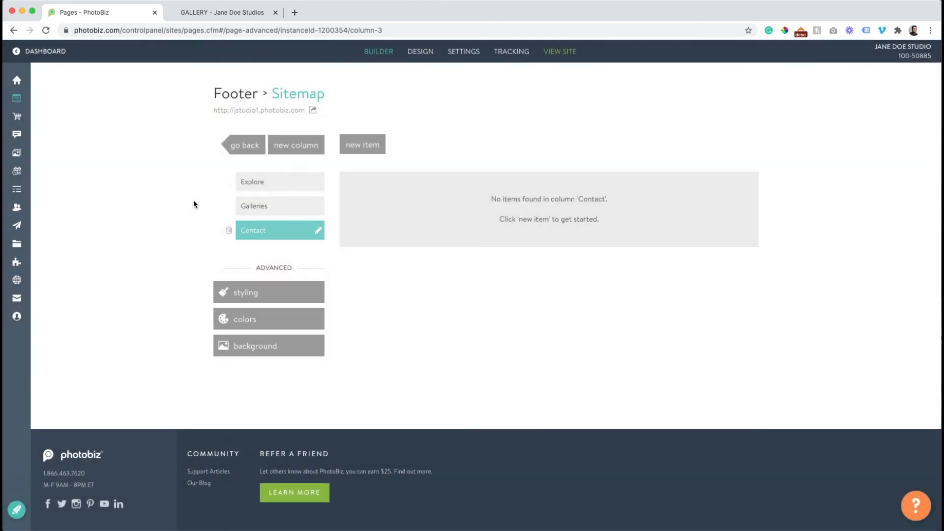
# Create a Home link to the HOME page and move it into the Explore column
pyautogui.click(349, 150)
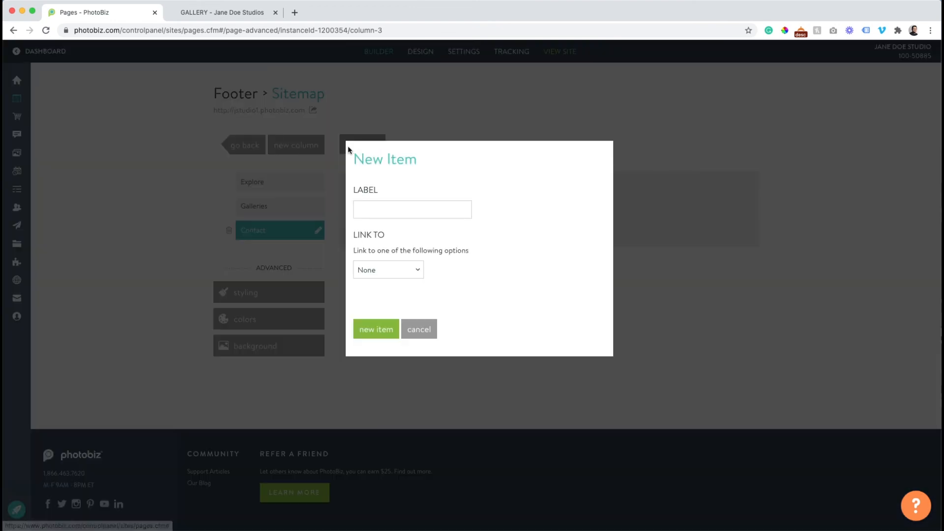
pyautogui.click(376, 209)
pyautogui.write('Home')
pyautogui.click(427, 173)
pyautogui.click(362, 270)
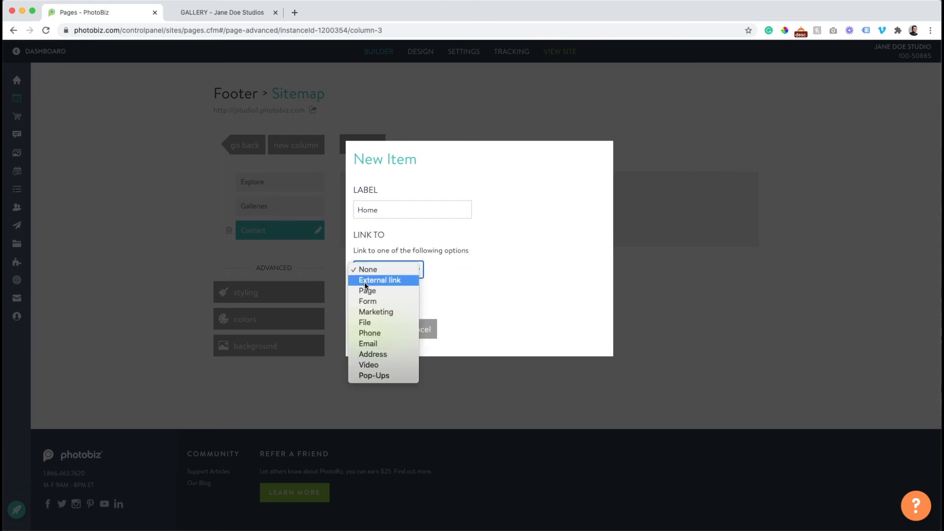
pyautogui.click(370, 293)
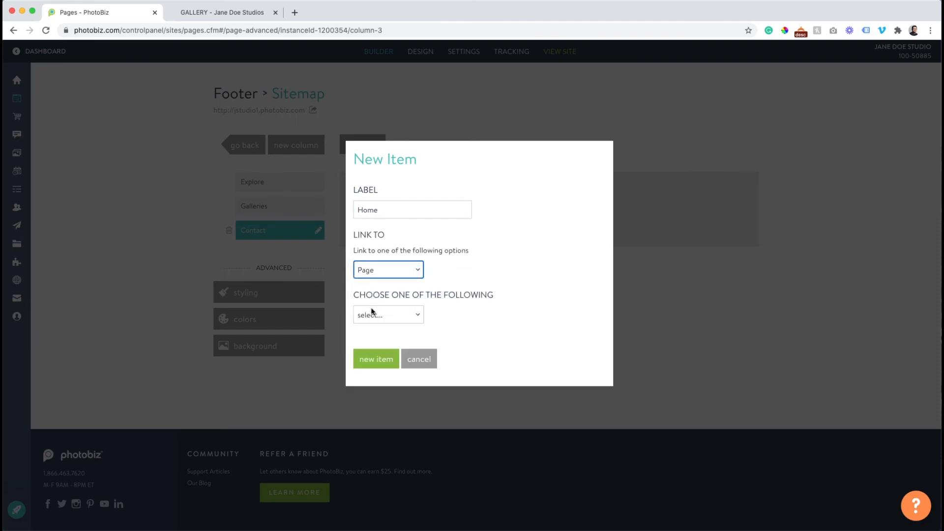
pyautogui.click(373, 315)
pyautogui.click(377, 326)
pyautogui.click(379, 358)
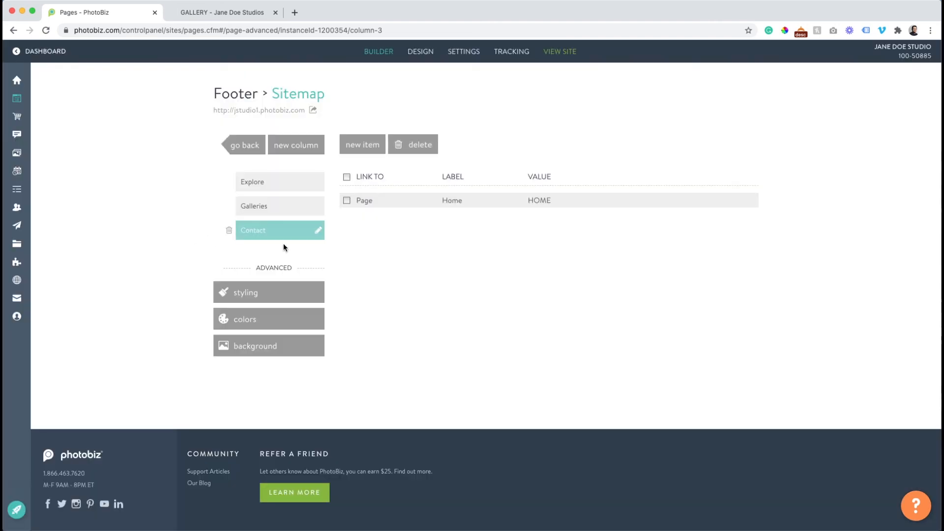
pyautogui.moveTo(388, 205); pyautogui.dragTo(289, 181)
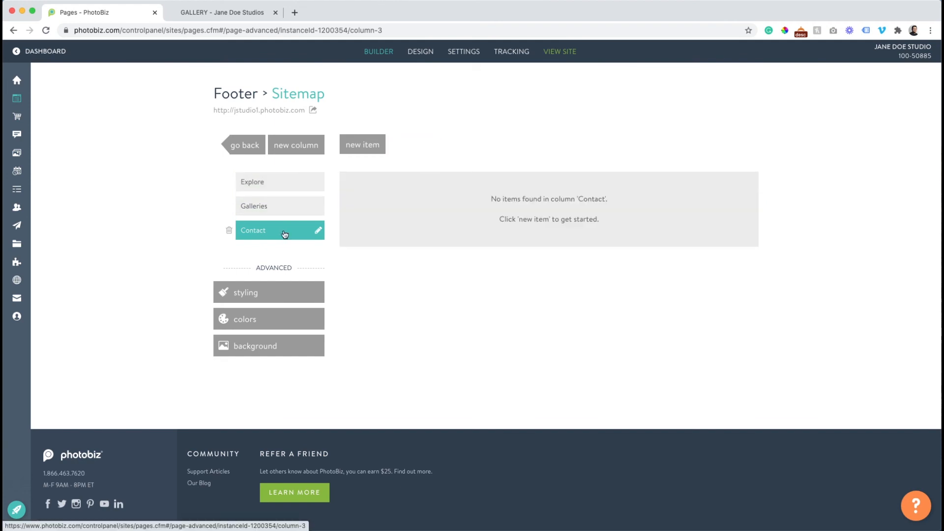
# Add a 'Contact page' link to the CONTACT page in the Contact column
pyautogui.click(363, 144)
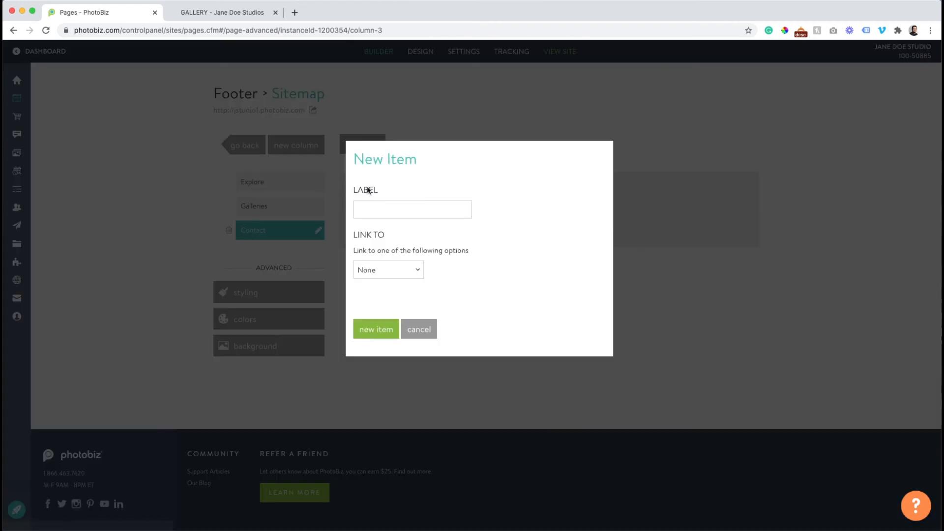
pyautogui.click(370, 211)
pyautogui.write('Con')
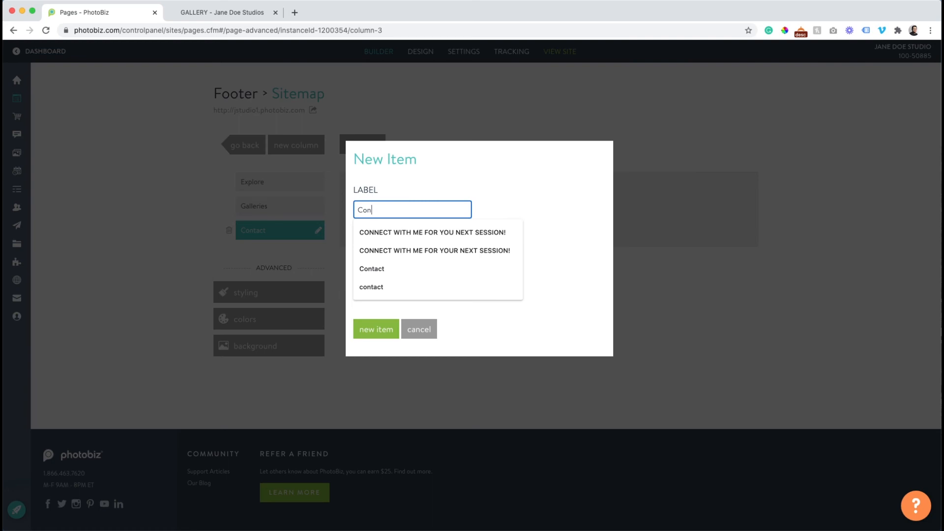
pyautogui.write('tact page')
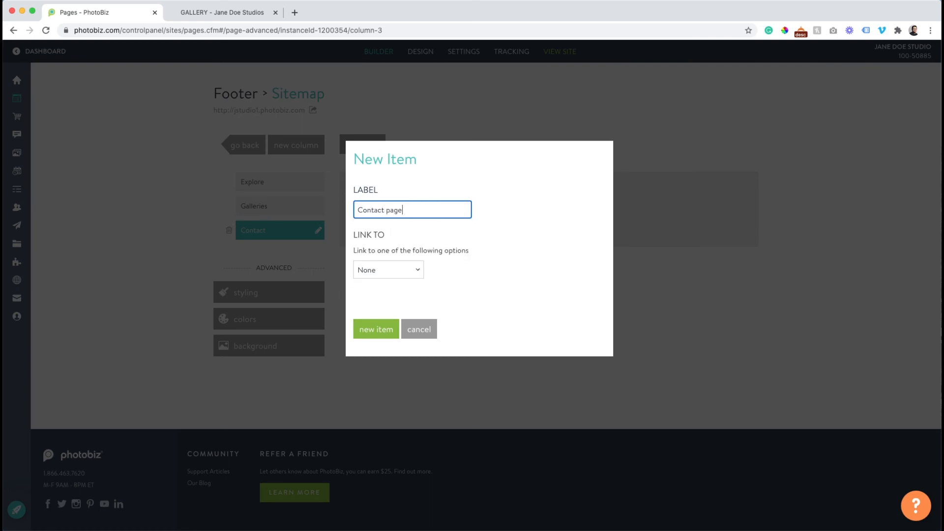
pyautogui.click(380, 265)
pyautogui.click(382, 287)
pyautogui.click(384, 314)
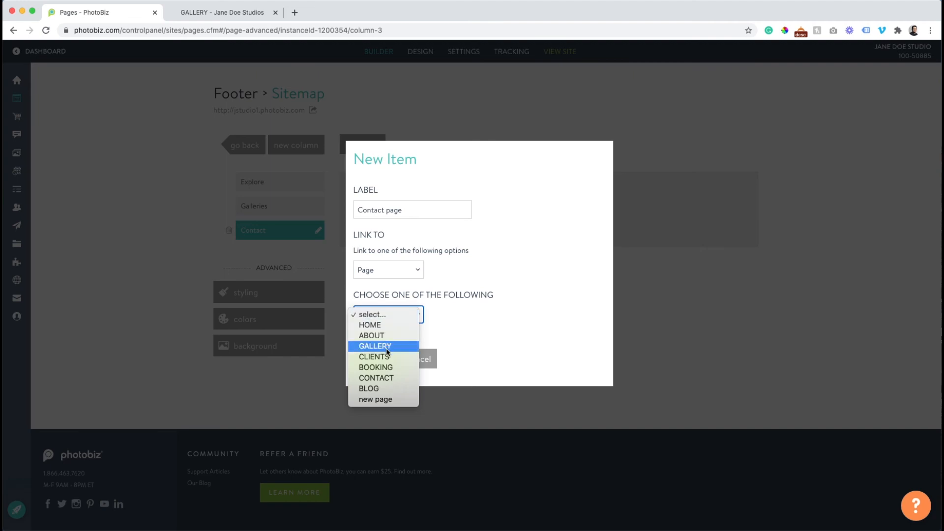
pyautogui.click(388, 377)
pyautogui.click(381, 366)
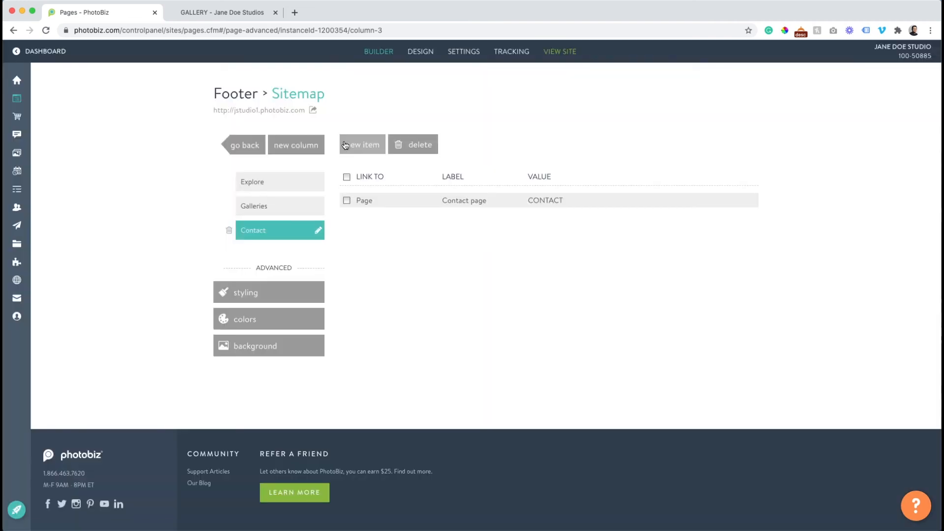
# Add a 'Book today' link to the BOOKING page in the Contact column
pyautogui.click(354, 145)
pyautogui.click(371, 206)
pyautogui.write('Book ')
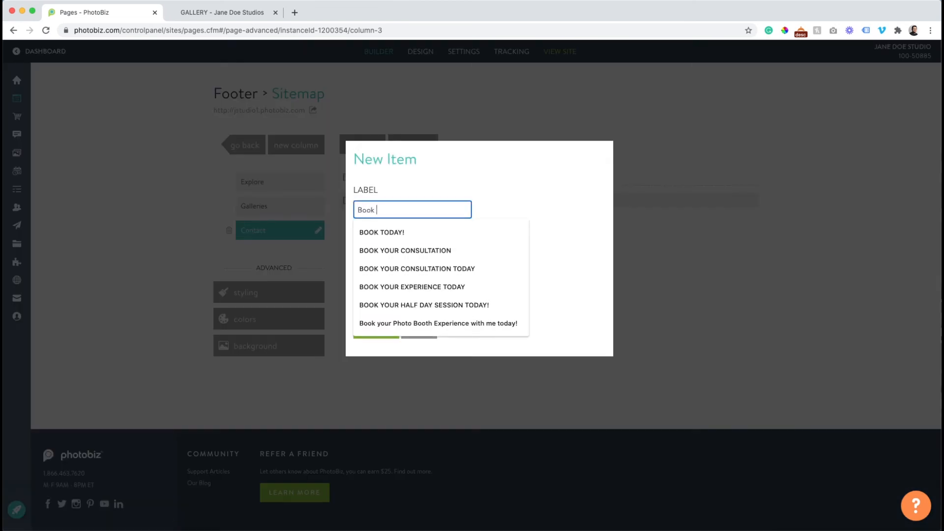
pyautogui.write('today')
pyautogui.click(378, 234)
pyautogui.moveTo(382, 211); pyautogui.dragTo(432, 209)
pyautogui.press('BackSpace')
pyautogui.press('BackSpace')
pyautogui.press('BackSpace')
pyautogui.press('BackSpace')
pyautogui.press('BackSpace')
pyautogui.write('ook to')
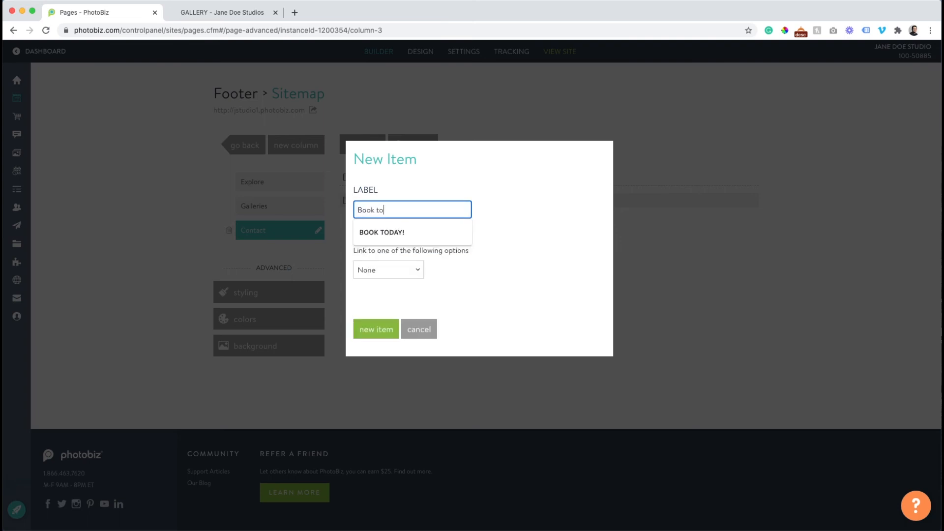
pyautogui.click(415, 235)
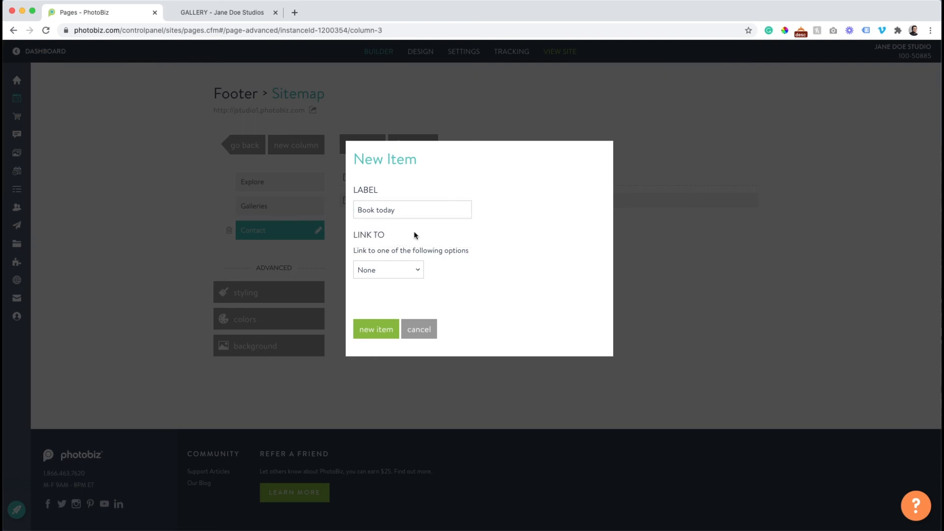
pyautogui.click(372, 274)
pyautogui.click(373, 291)
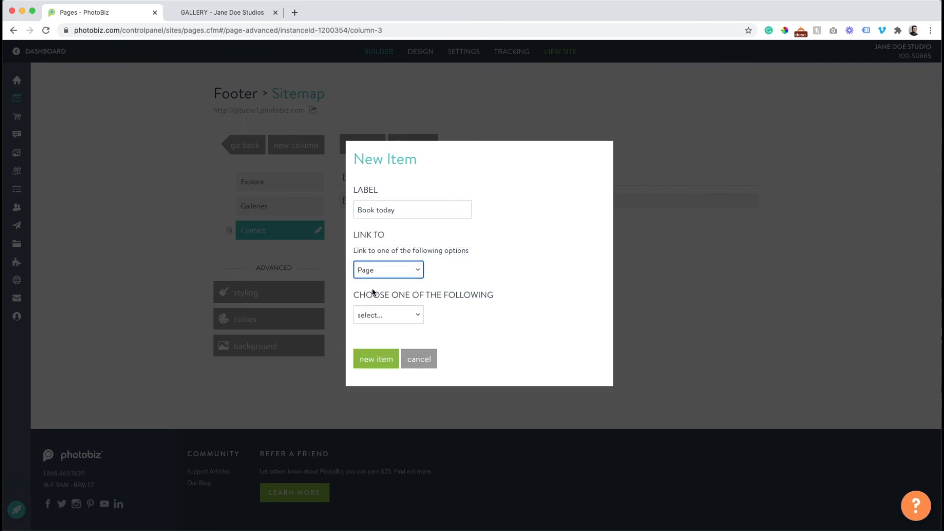
pyautogui.click(376, 311)
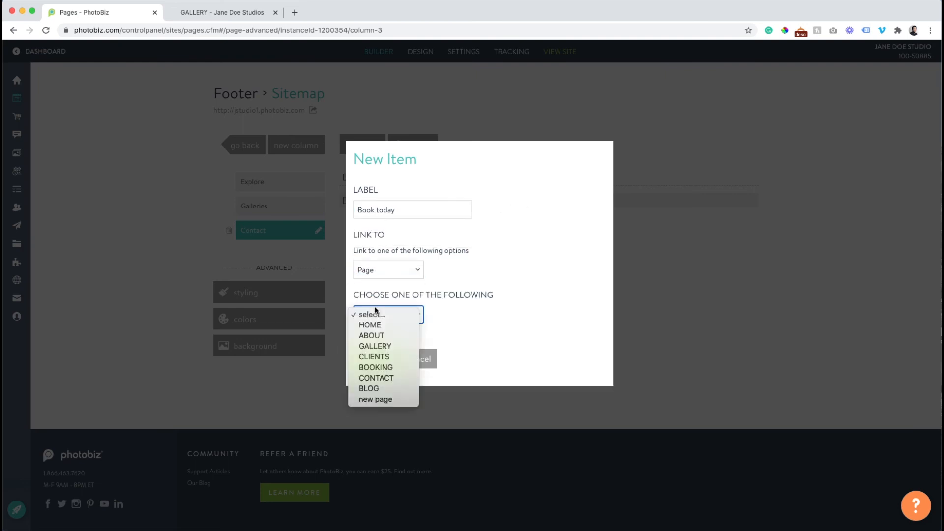
pyautogui.click(385, 369)
pyautogui.click(373, 363)
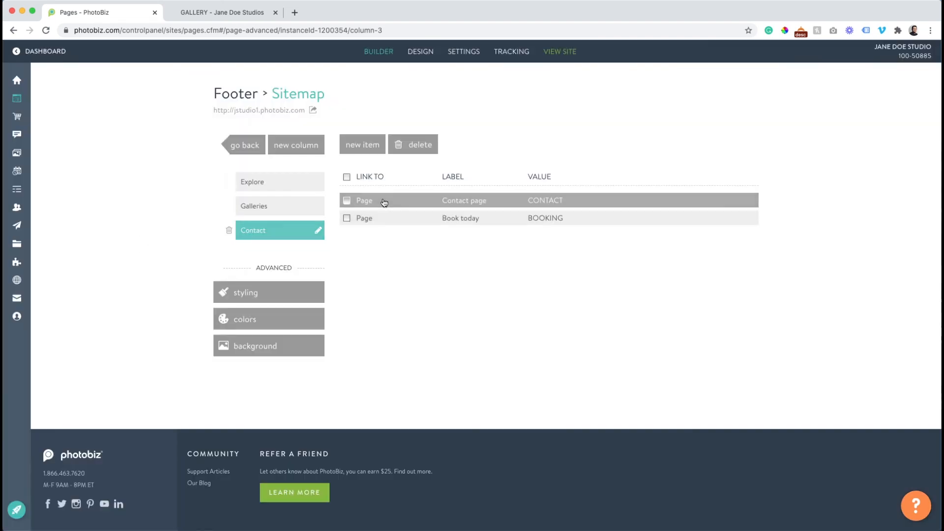
pyautogui.click(263, 207)
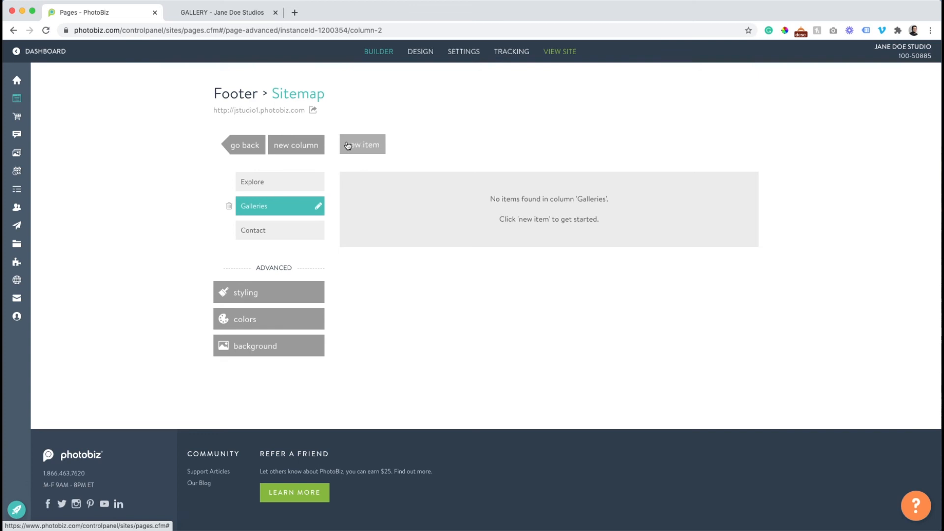
# Add a Gallery link to the GALLERY page in the Galleries column
pyautogui.click(355, 145)
pyautogui.click(366, 210)
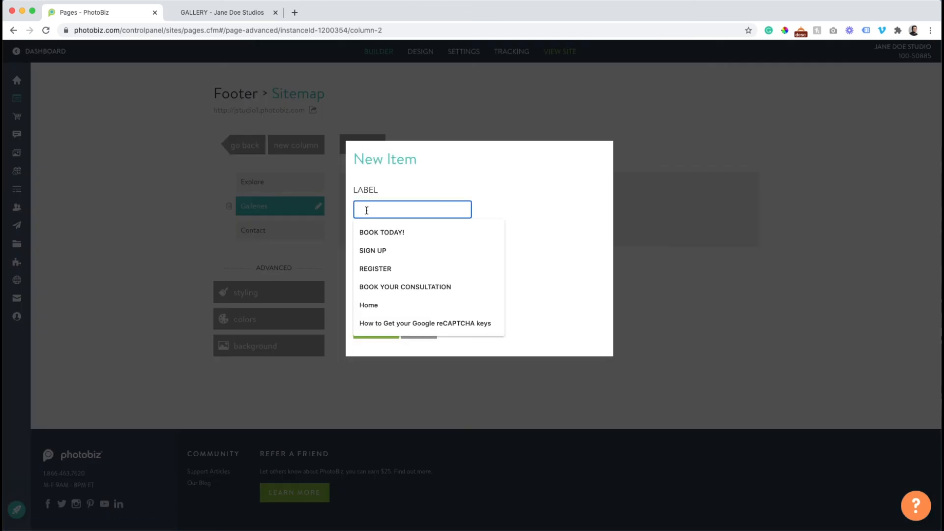
pyautogui.write('Gallery')
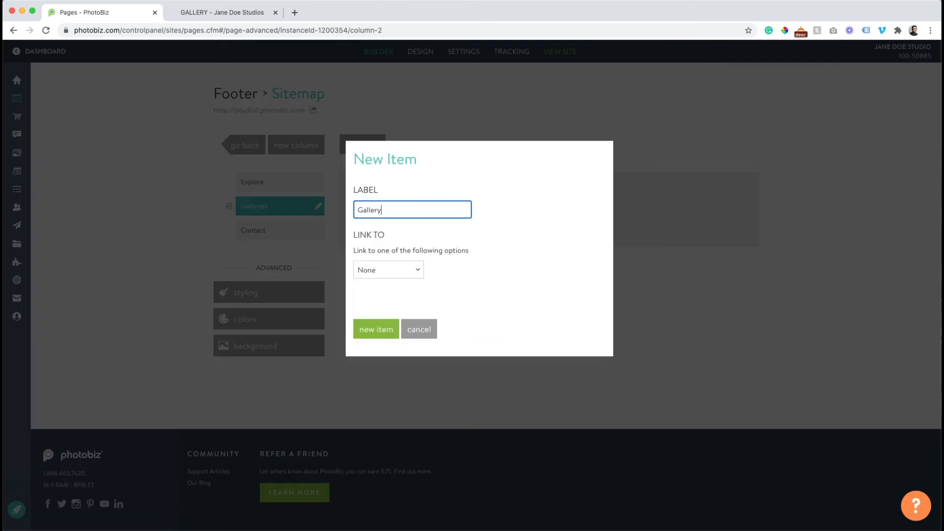
pyautogui.click(379, 266)
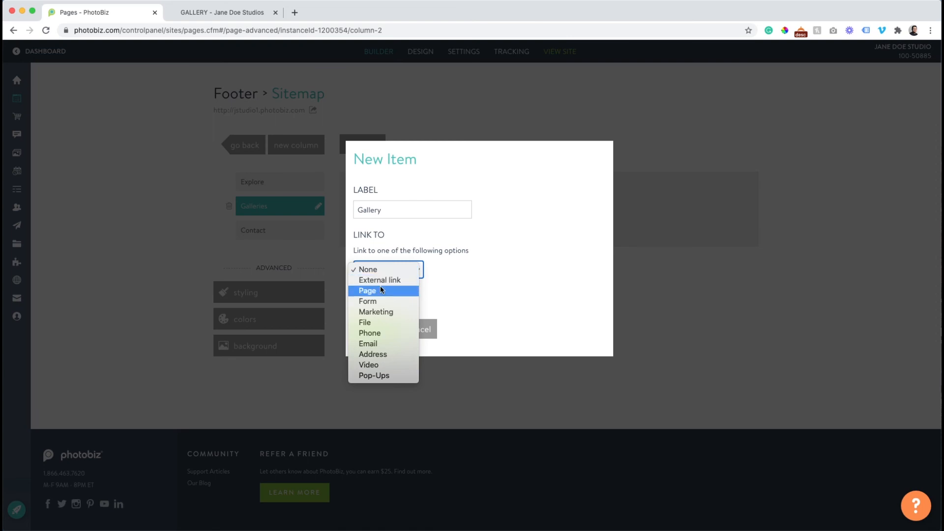
pyautogui.click(379, 286)
pyautogui.click(383, 316)
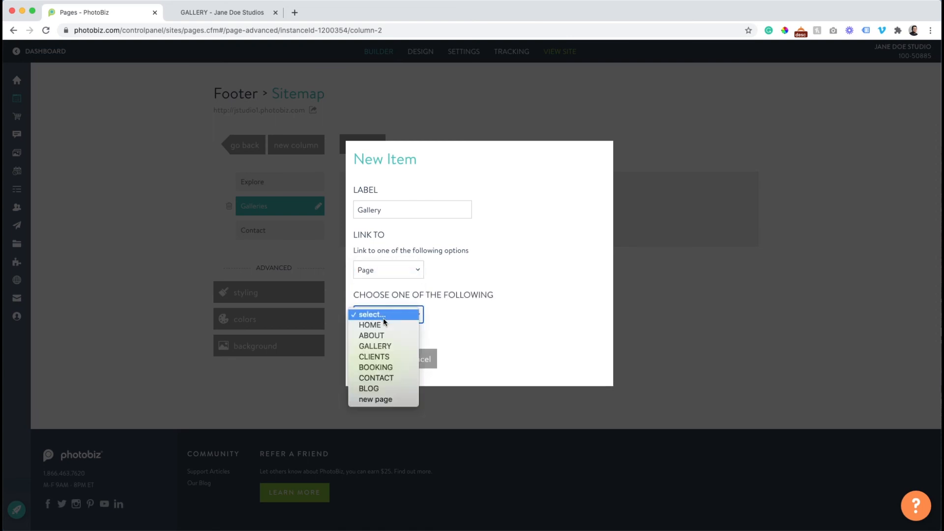
pyautogui.click(386, 346)
pyautogui.click(378, 359)
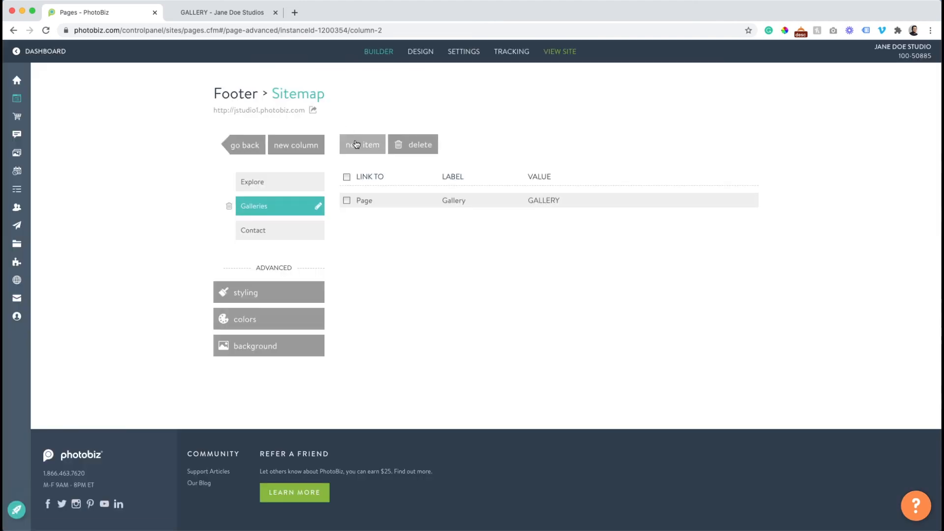
# Add a 'Client galleries' link to the CLIENTS page in the Galleries column
pyautogui.click(359, 144)
pyautogui.click(369, 208)
pyautogui.write('Client galleri')
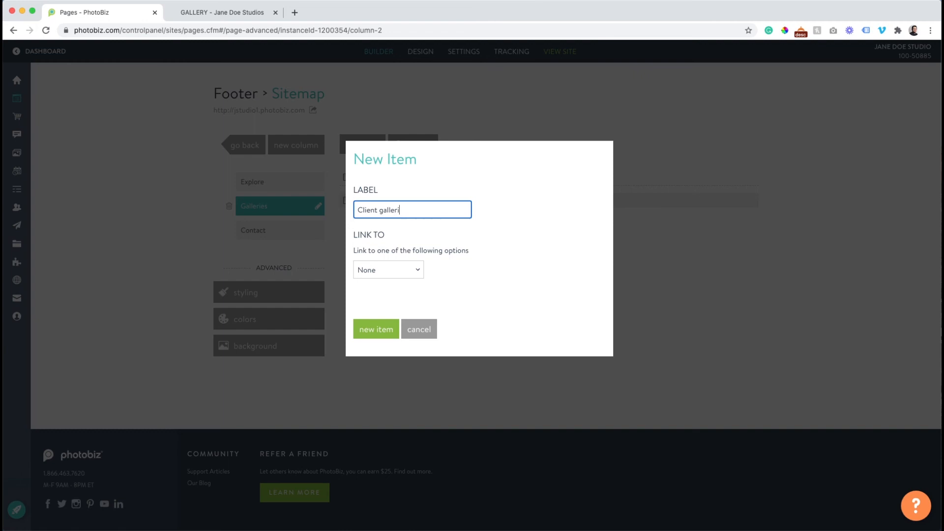
pyautogui.click(377, 265)
pyautogui.click(378, 291)
pyautogui.click(377, 318)
pyautogui.click(380, 359)
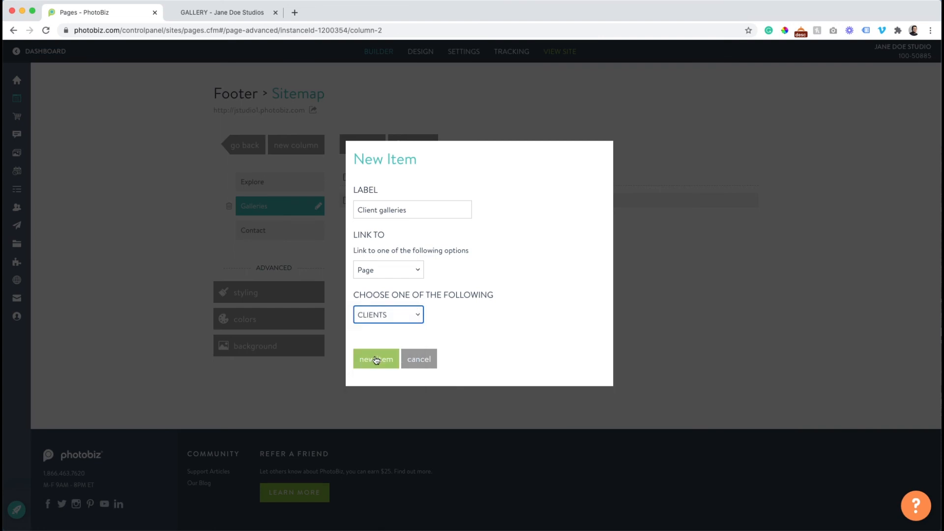
pyautogui.click(376, 359)
# Add an About link to the ABOUT page in the Explore column, then return to the footer layout
pyautogui.click(266, 182)
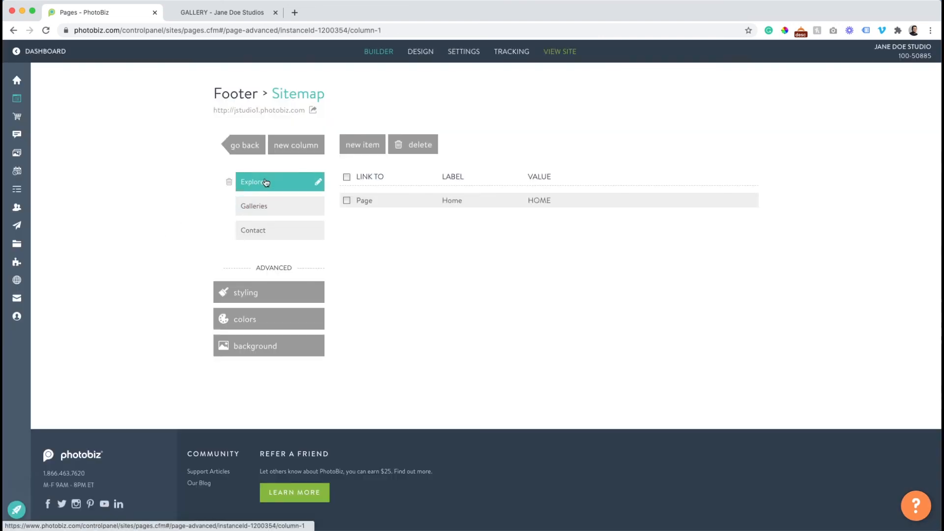
pyautogui.click(360, 147)
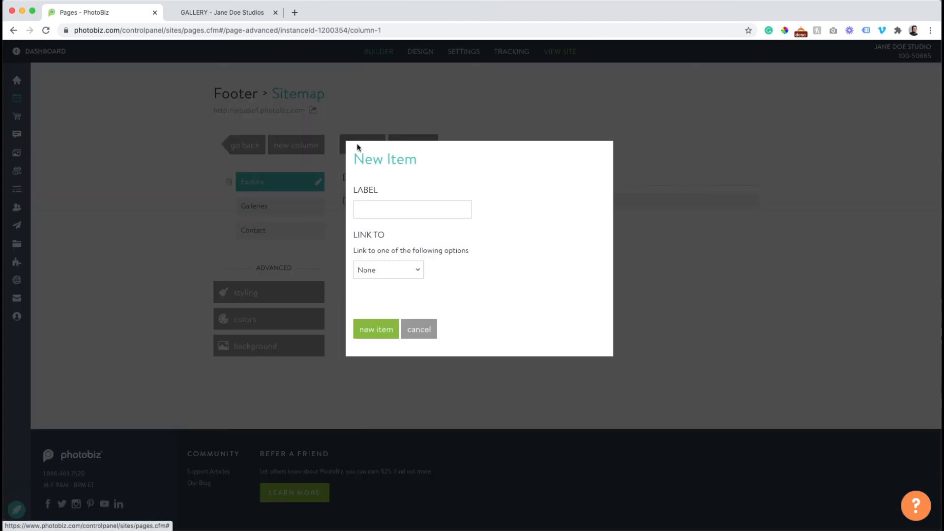
pyautogui.click(368, 209)
pyautogui.write('About')
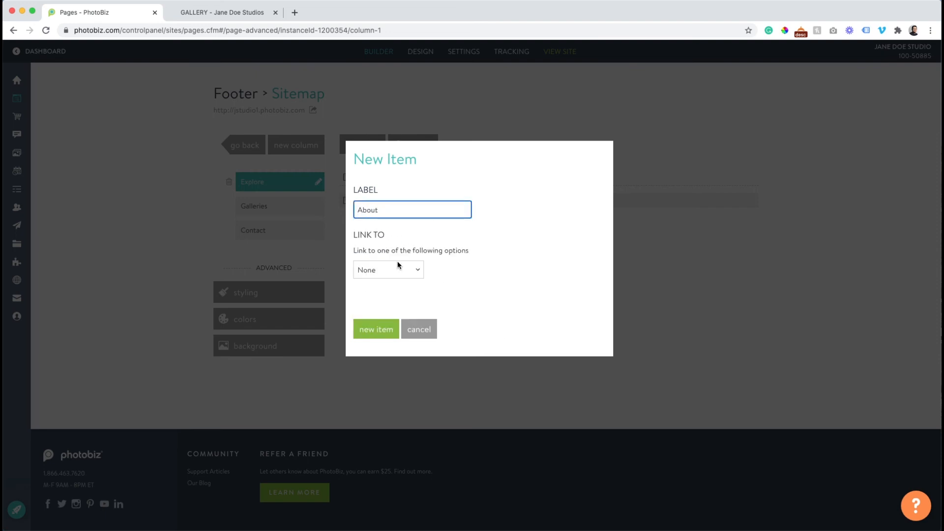
pyautogui.click(398, 268)
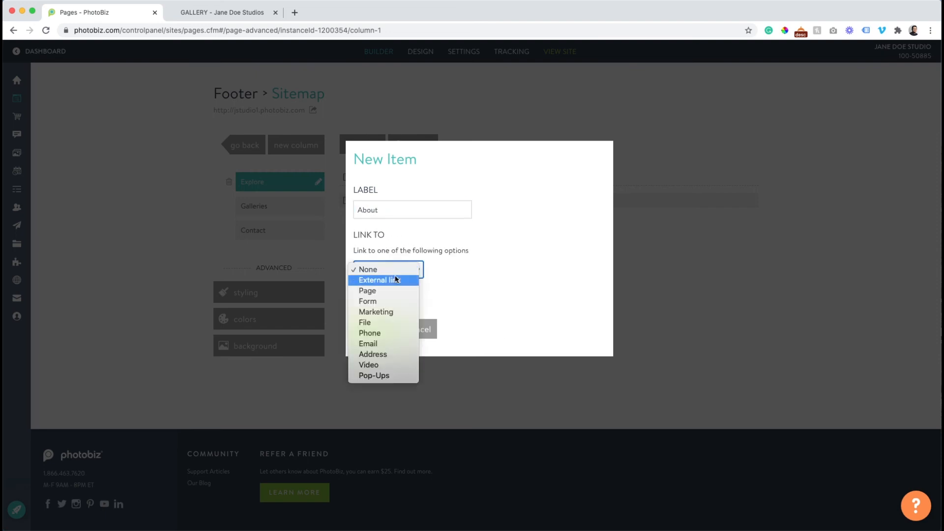
pyautogui.click(388, 290)
pyautogui.click(378, 314)
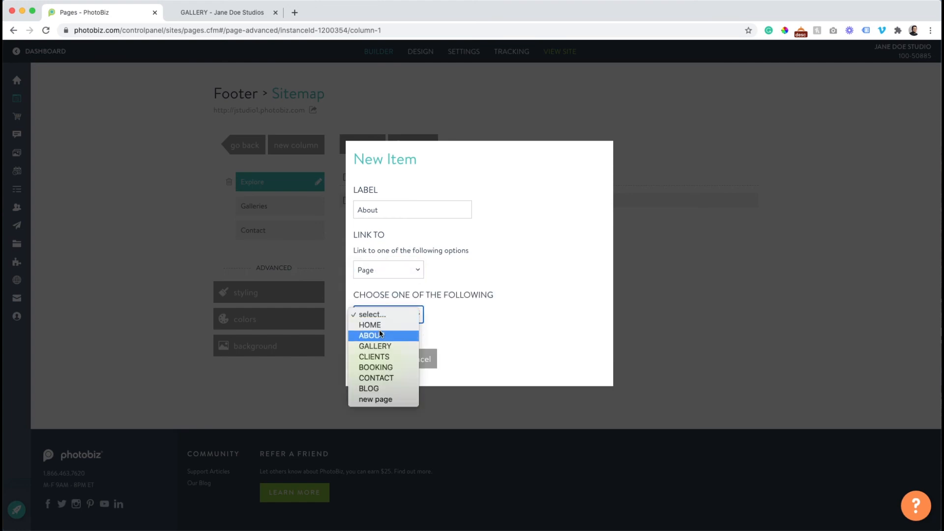
pyautogui.click(379, 335)
pyautogui.click(380, 360)
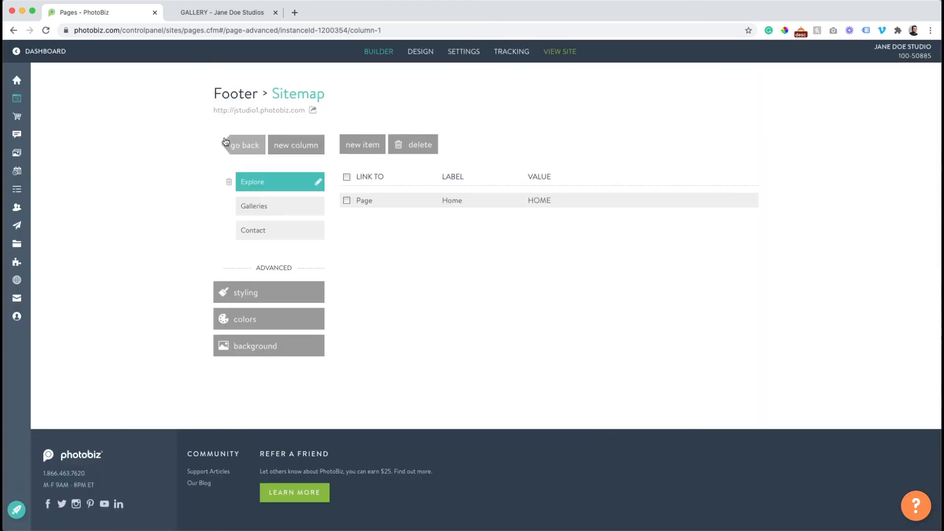
pyautogui.click(228, 144)
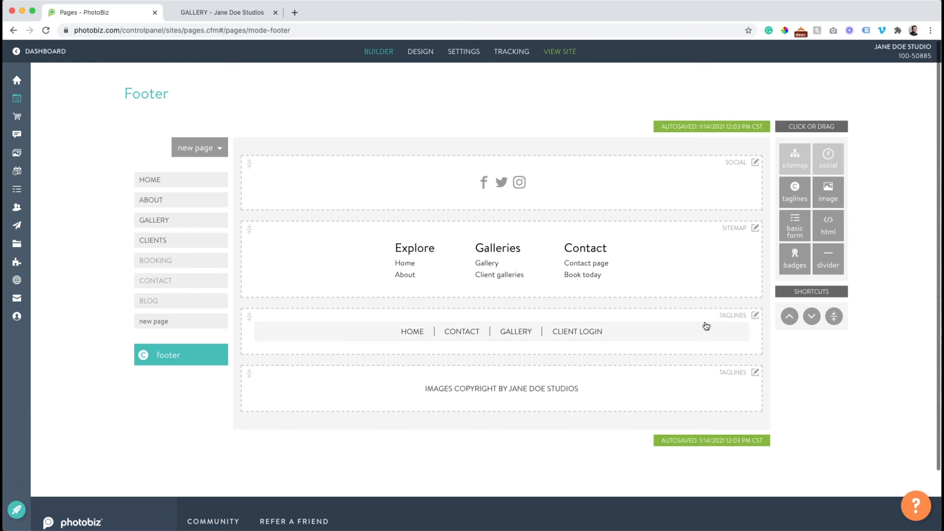
# Check the live footer, then delete the HOME/CONTACT/GALLERY/CLIENT LOGIN links row
pyautogui.click(231, 15)
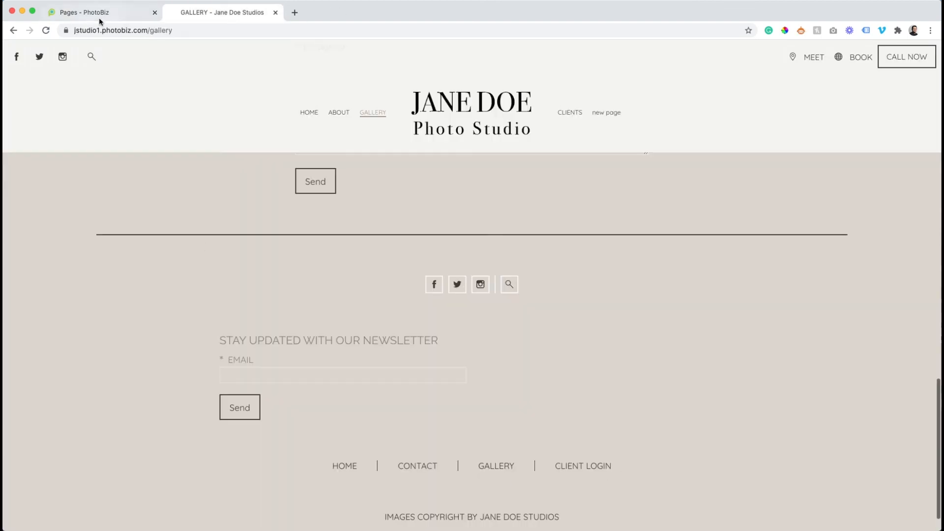
pyautogui.click(45, 31)
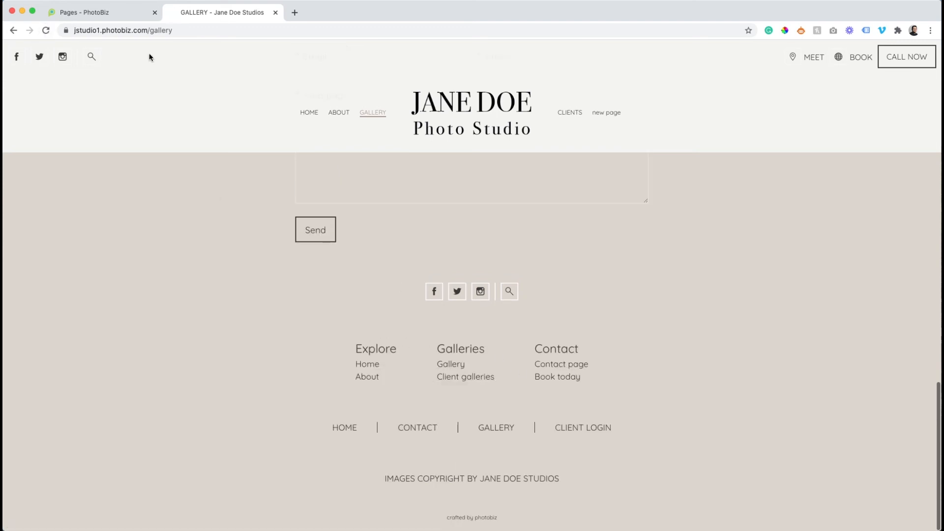
pyautogui.click(118, 12)
pyautogui.click(756, 316)
pyautogui.click(723, 384)
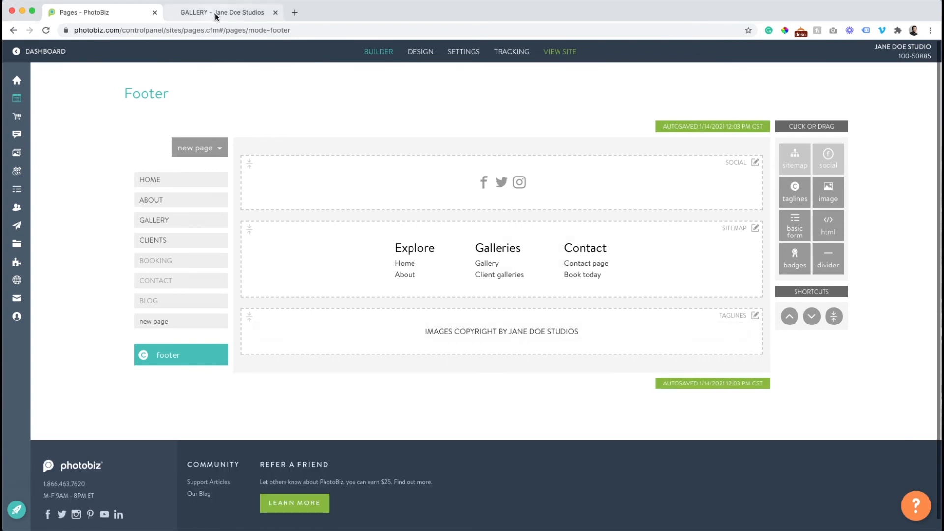
# Confirm the row's removal on the live site and open the Sitemap block's spacing settings
pyautogui.click(217, 13)
pyautogui.click(45, 30)
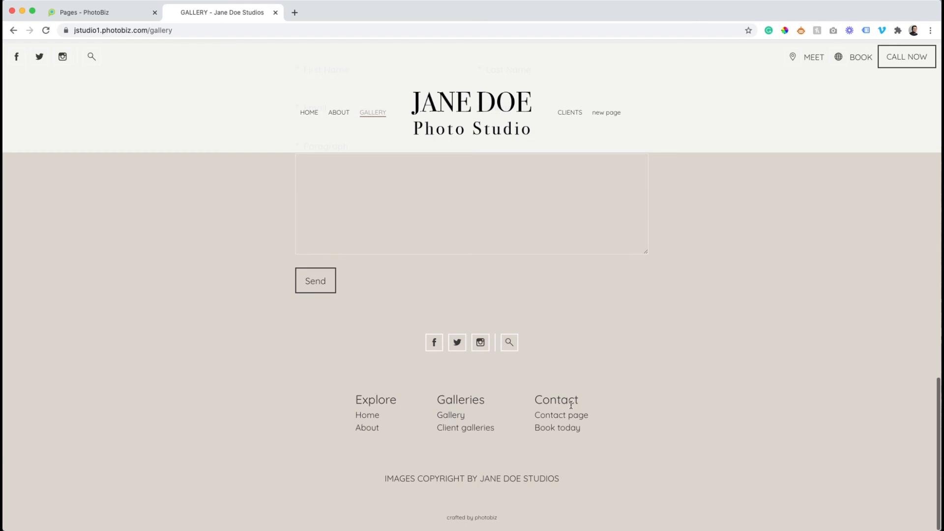
pyautogui.click(116, 13)
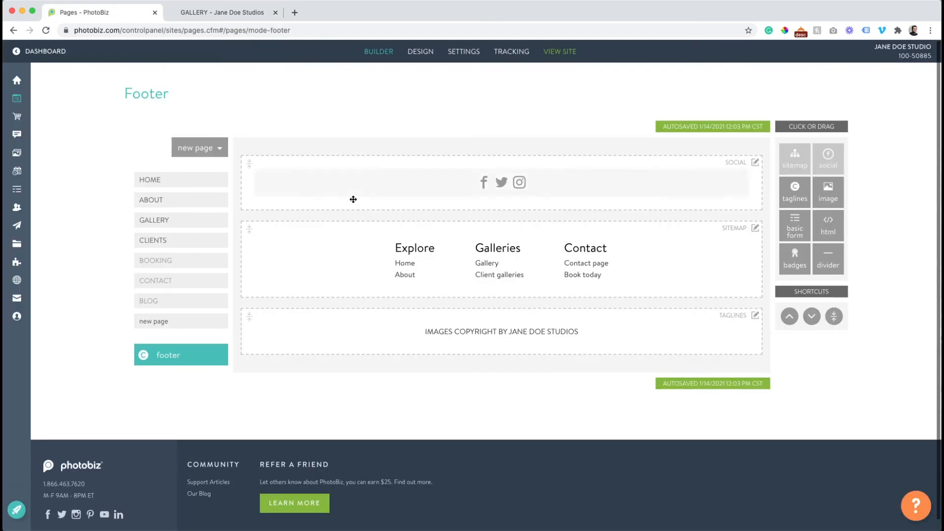
pyautogui.click(350, 246)
pyautogui.click(270, 296)
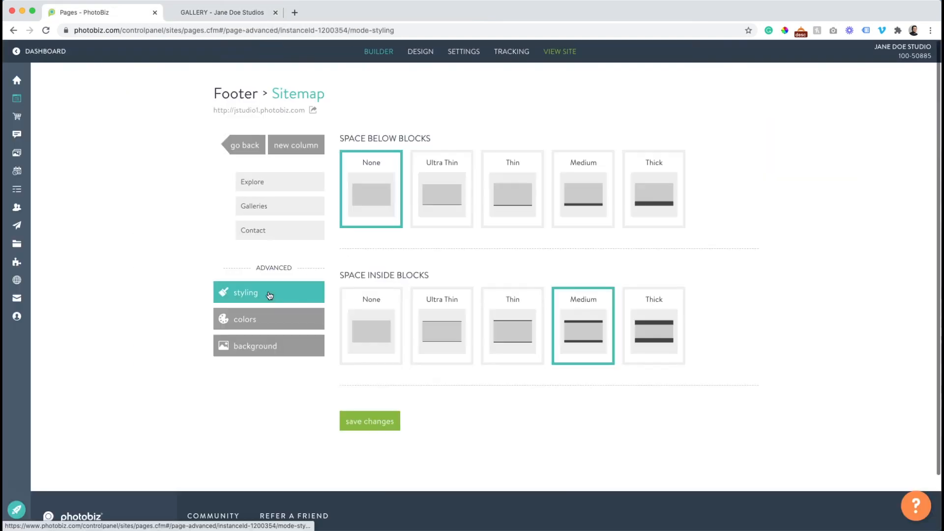
# Review the sitemap's colour settings, then place a new divider block at the top of the footer
pyautogui.click(246, 319)
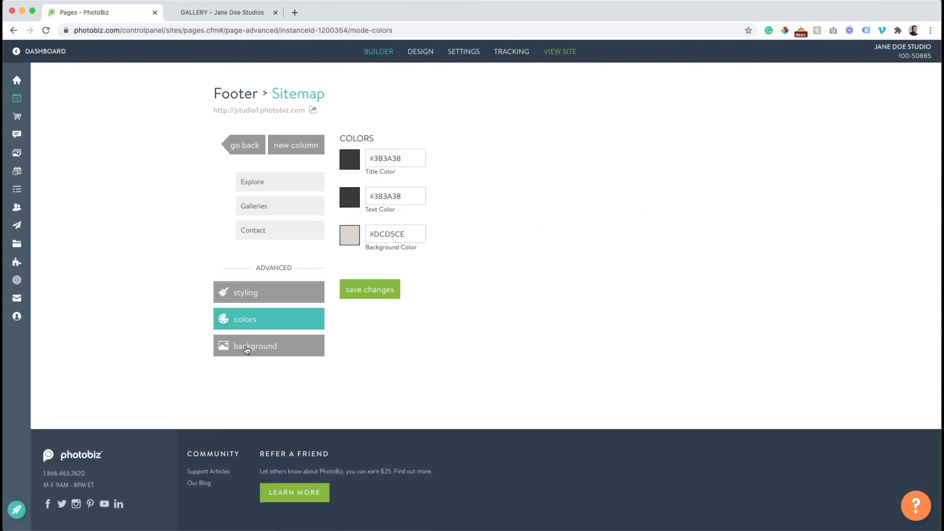
pyautogui.click(244, 144)
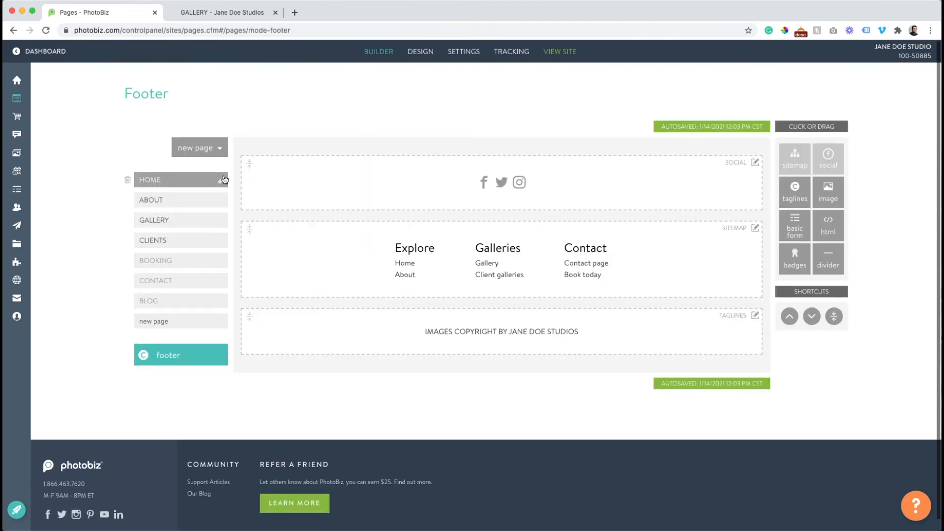
pyautogui.click(226, 12)
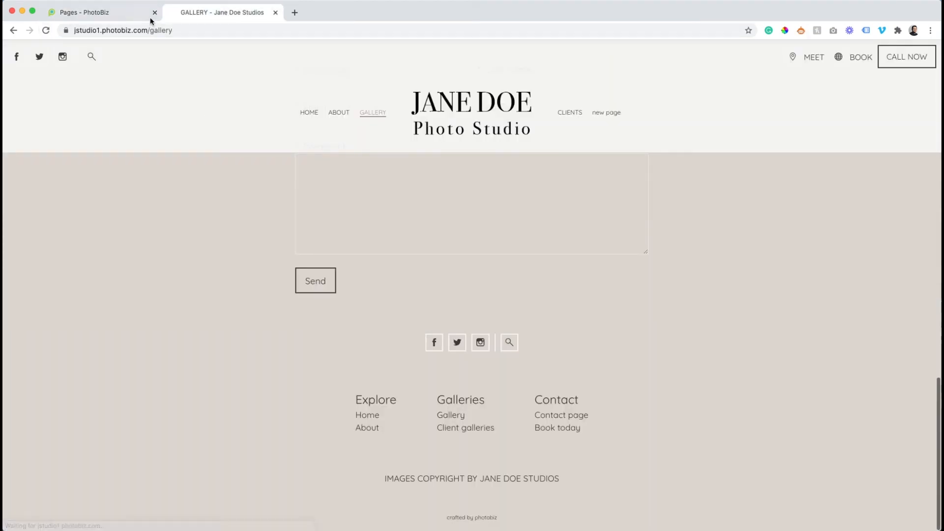
pyautogui.click(121, 13)
pyautogui.moveTo(828, 258); pyautogui.dragTo(541, 183)
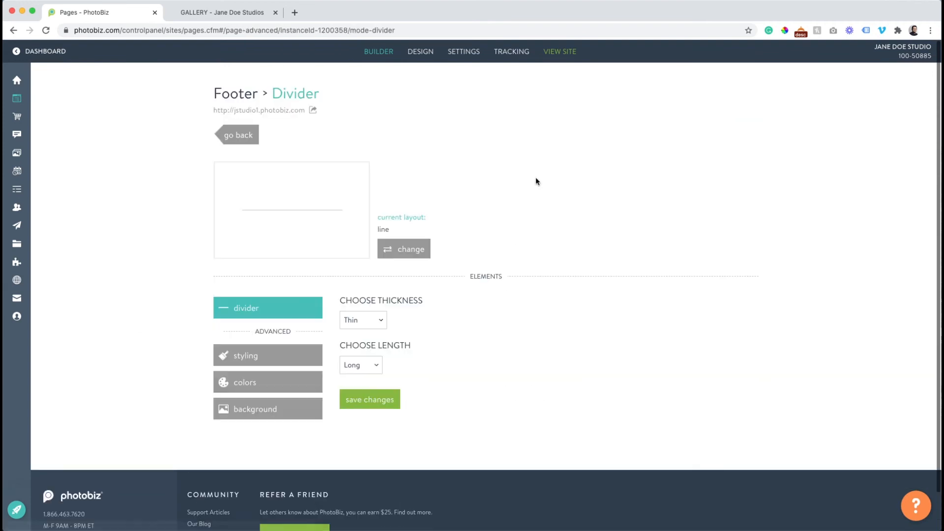
# Make the divider Ultra thin and Flushed, then save its colour settings
pyautogui.click(376, 320)
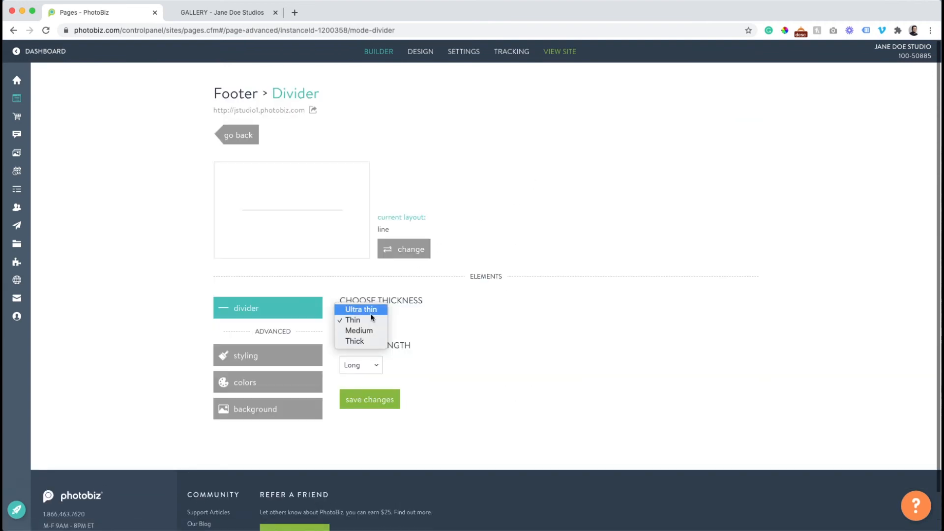
pyautogui.click(369, 310)
pyautogui.click(366, 365)
pyautogui.click(370, 397)
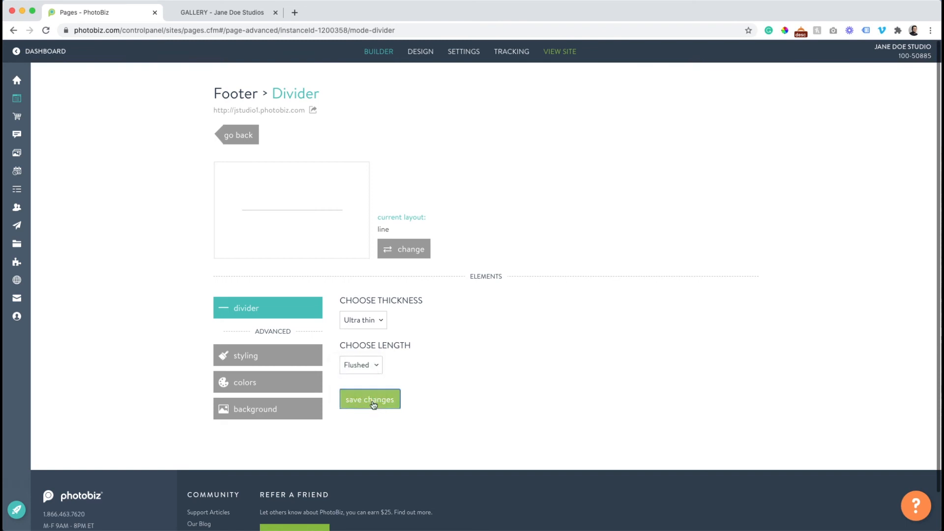
pyautogui.click(374, 401)
pyautogui.click(254, 382)
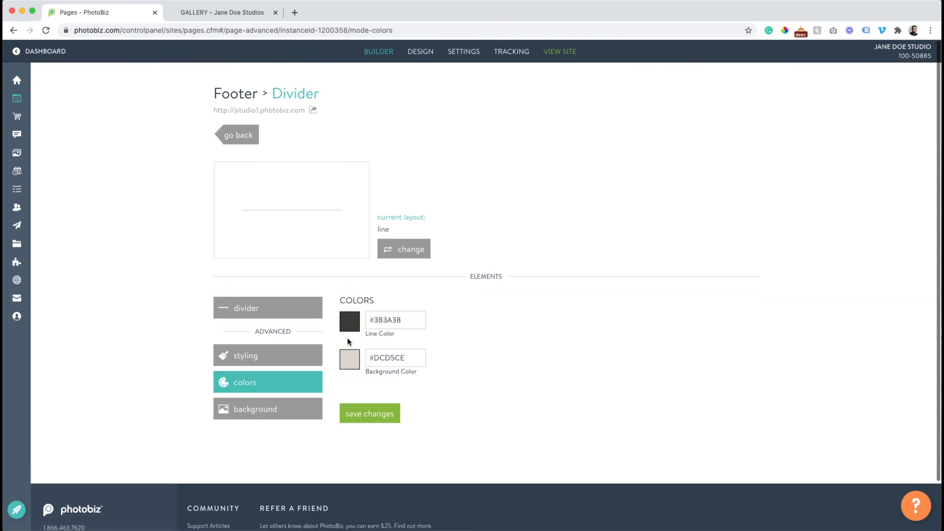
pyautogui.click(370, 405)
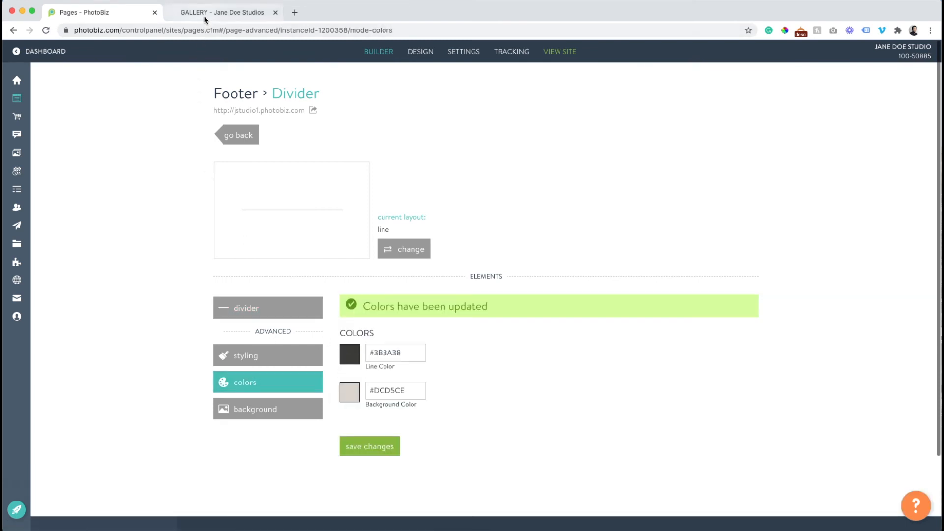
# Reload the live site to see the divider, then return to the footer layout
pyautogui.click(222, 13)
pyautogui.click(46, 30)
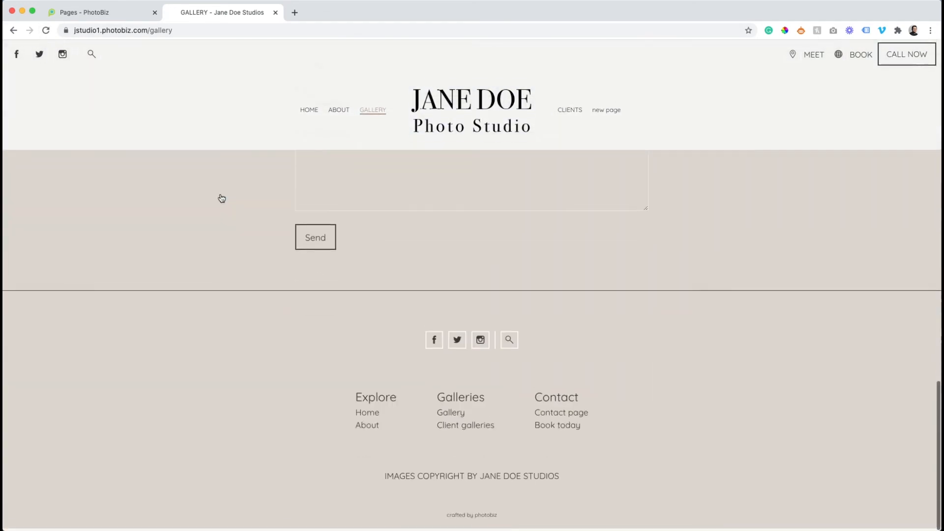
pyautogui.click(100, 14)
pyautogui.click(236, 133)
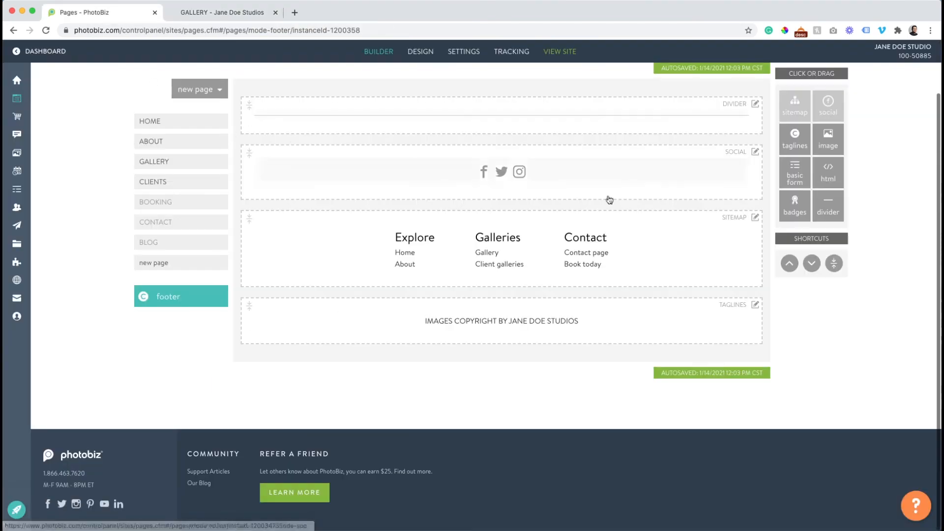
# Delete the divider and social icons blocks from the footer
pyautogui.click(756, 104)
pyautogui.click(735, 174)
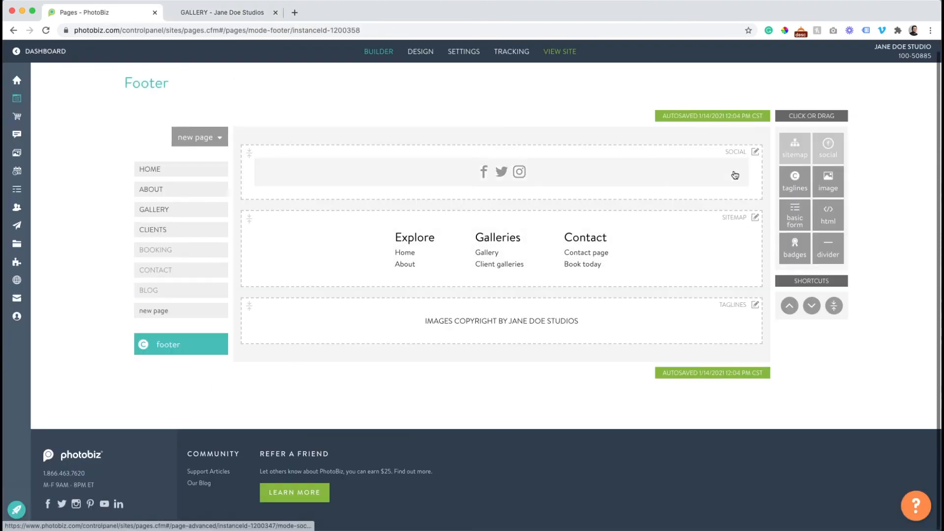
pyautogui.click(755, 152)
pyautogui.click(726, 201)
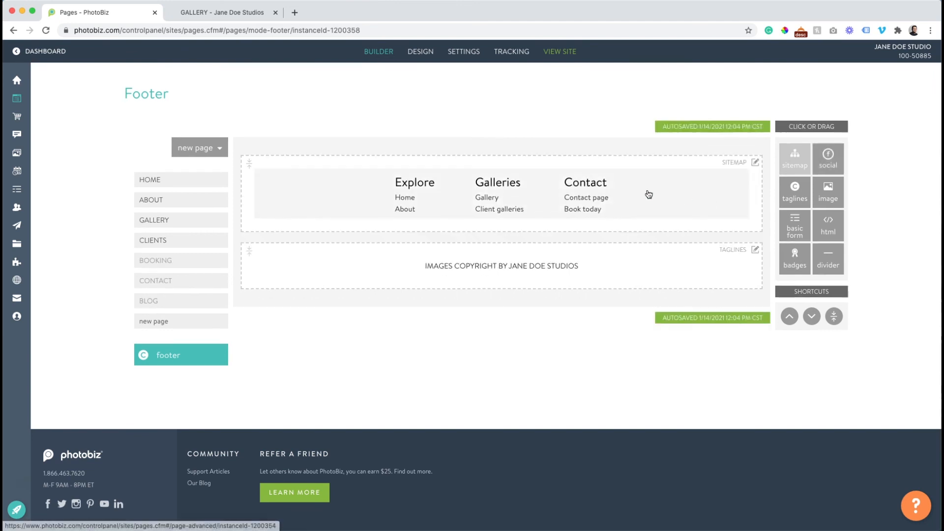
# Reload the live GALLERY page and check the footer now shows only the sitemap and tagline
pyautogui.click(200, 13)
pyautogui.click(44, 31)
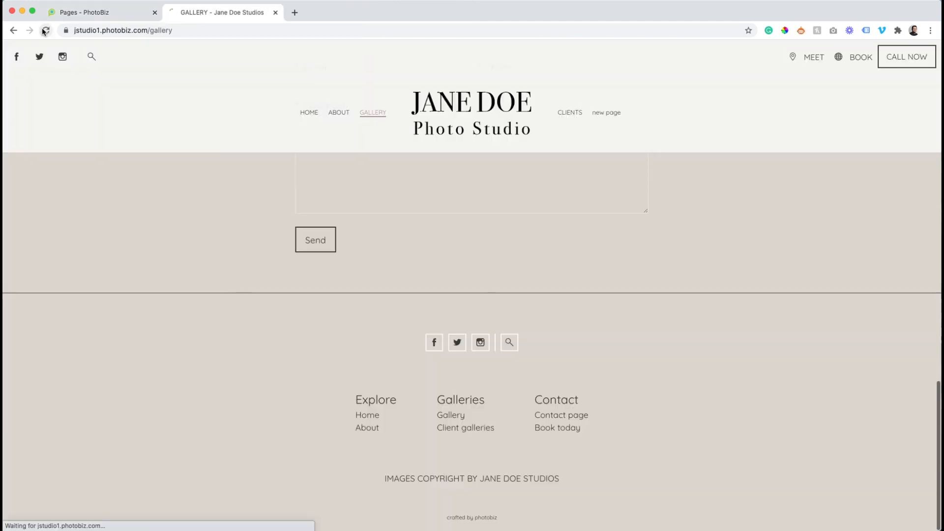
pyautogui.scroll(-15, 408, 173)
pyautogui.scroll(15, 410, 179)
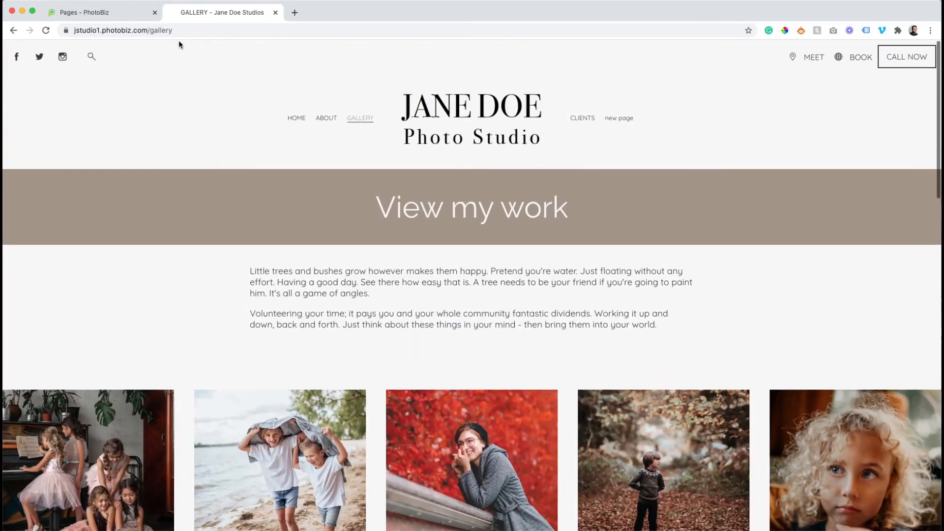
pyautogui.click(93, 12)
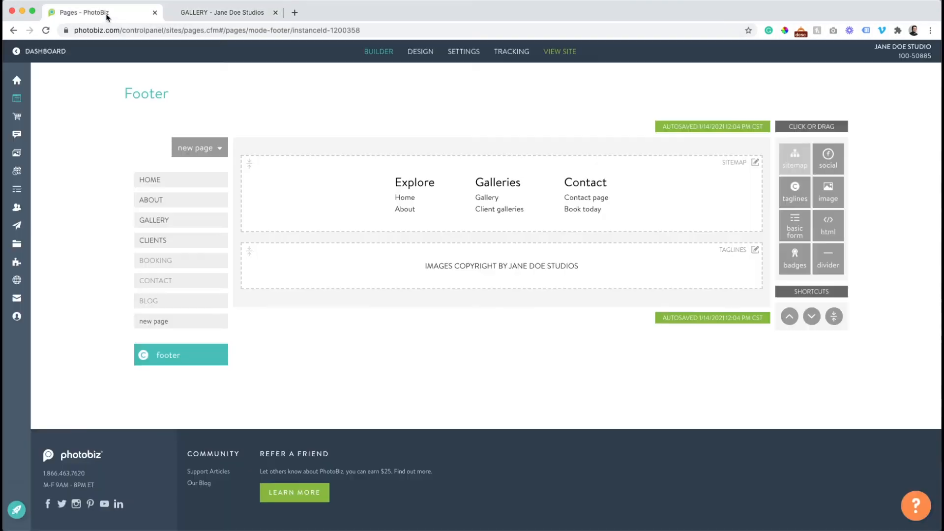
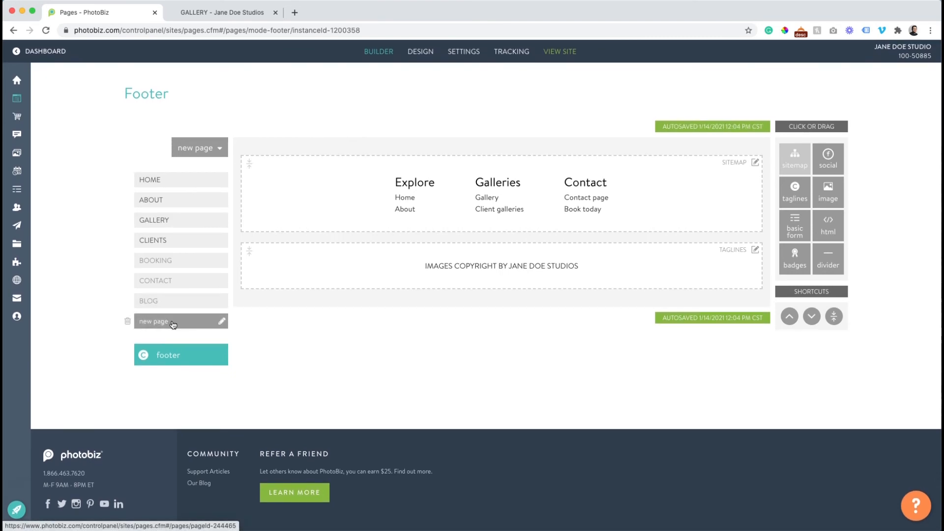
# Open the new page and add a text-and-image block below its banner
pyautogui.click(172, 324)
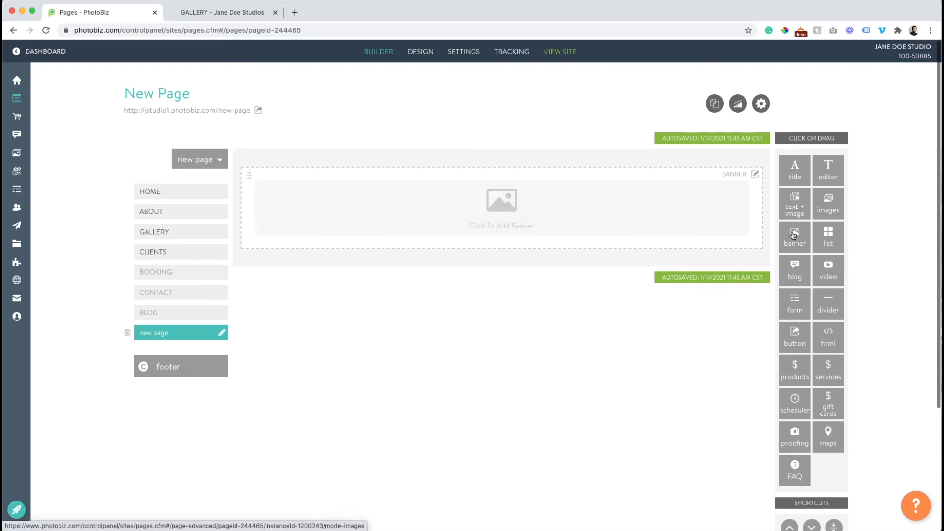
pyautogui.click(807, 196)
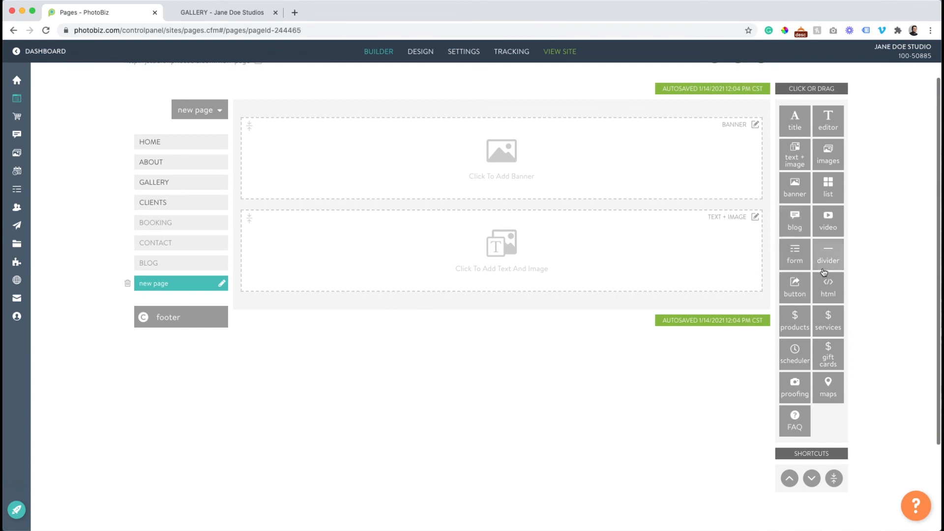
pyautogui.moveTo(793, 233)
pyautogui.mouseDown()
pyautogui.moveTo(672, 217)
pyautogui.moveTo(795, 232)
pyautogui.mouseUp()
# Drag an FAQ block in below the text-and-image block
pyautogui.scroll(2, 579, 260)
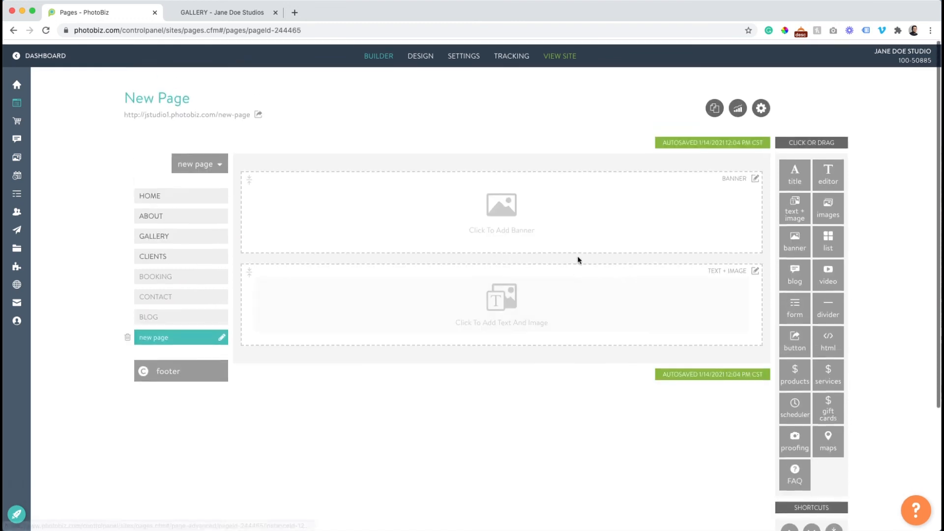
pyautogui.scroll(-1, 670, 246)
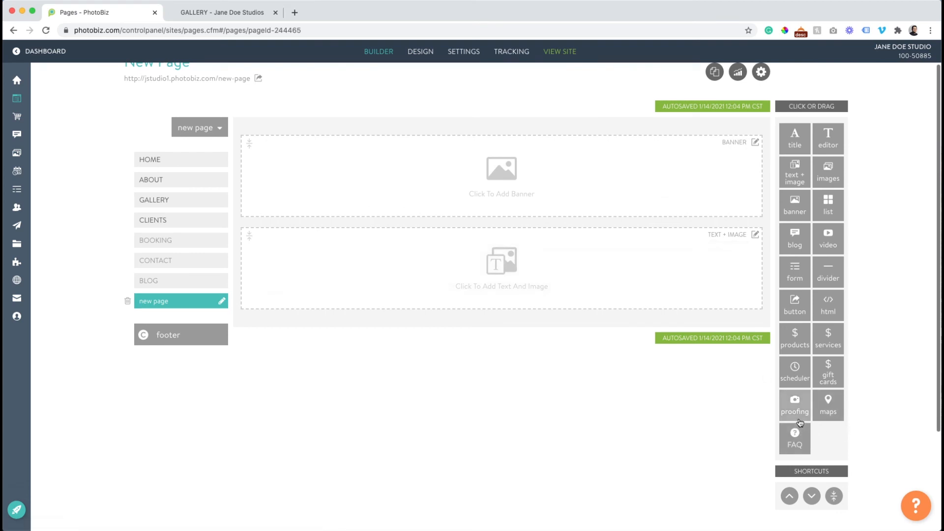
pyautogui.moveTo(795, 435); pyautogui.dragTo(619, 315)
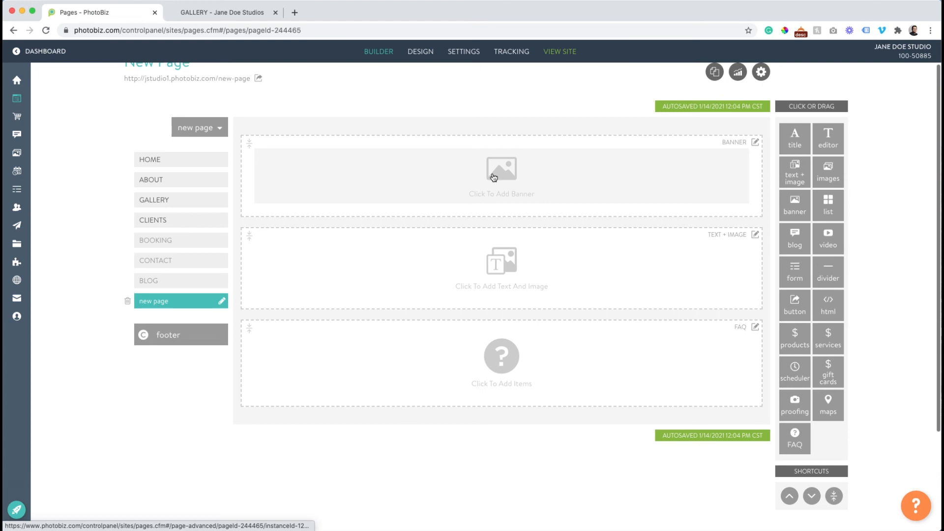
# Fill the banner with the clipboard rose portrait and switch it to classic full screen layout
pyautogui.click(493, 178)
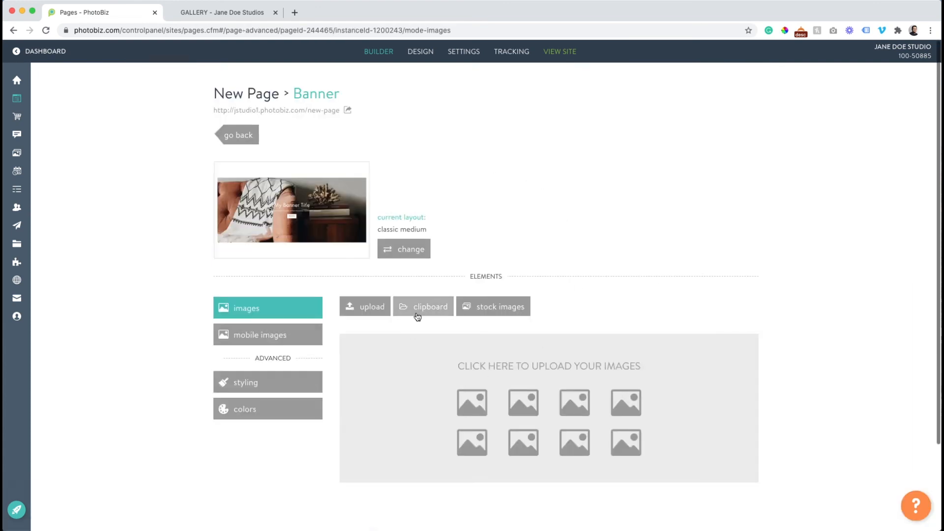
pyautogui.click(418, 316)
pyautogui.scroll(-3, 441, 288)
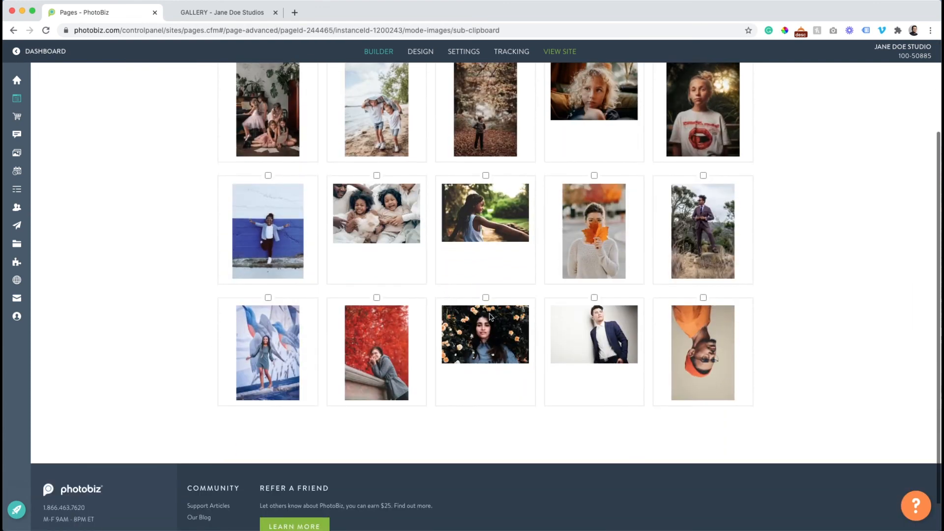
pyautogui.click(490, 346)
pyautogui.scroll(3, 490, 345)
pyautogui.click(438, 141)
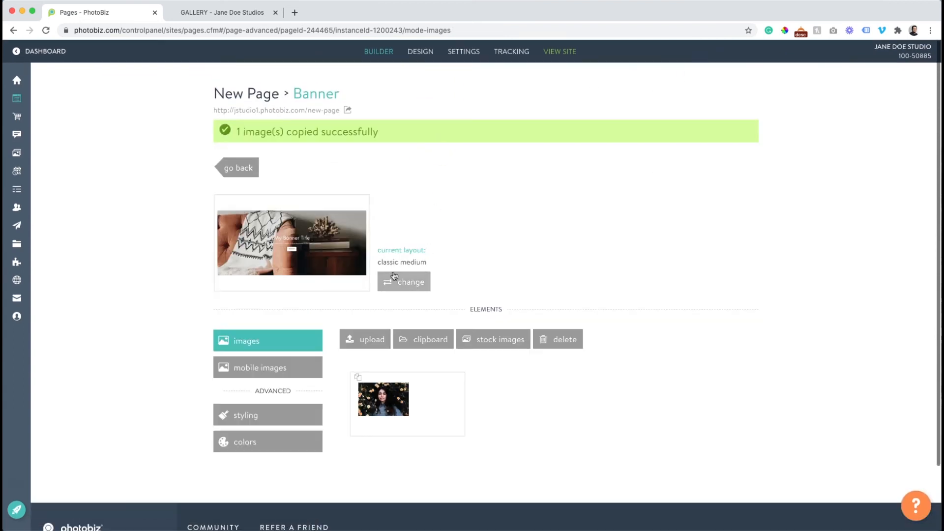
pyautogui.click(401, 283)
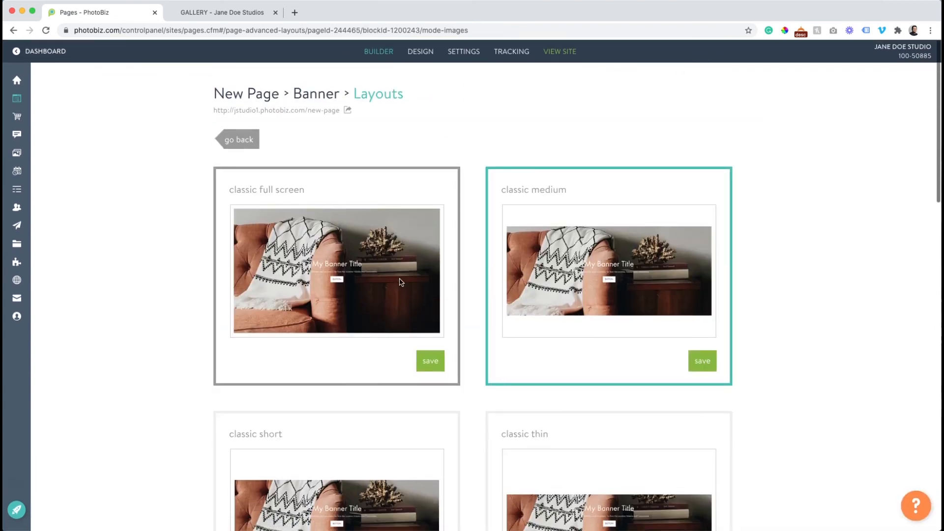
pyautogui.click(438, 361)
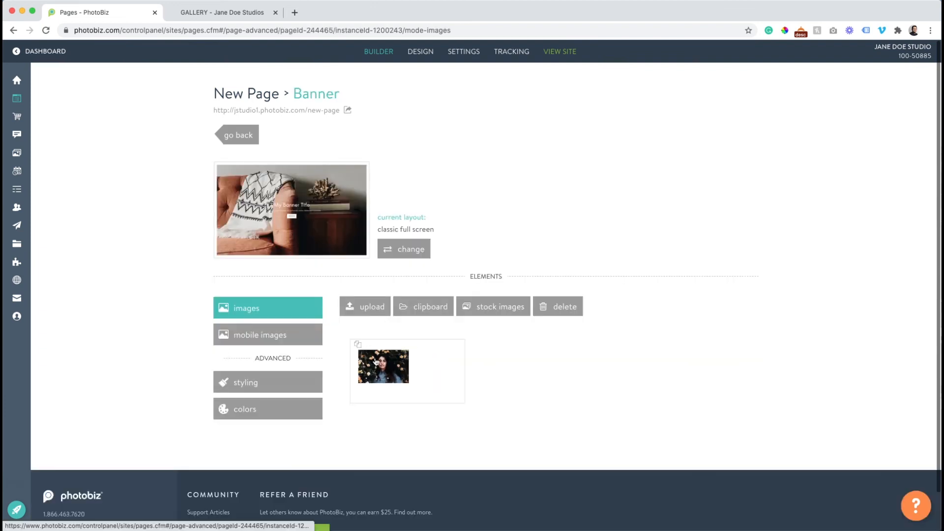
# Give the banner image the title 'Text goes here' and subtitle 'hello and welcome to my studio'
pyautogui.click(376, 362)
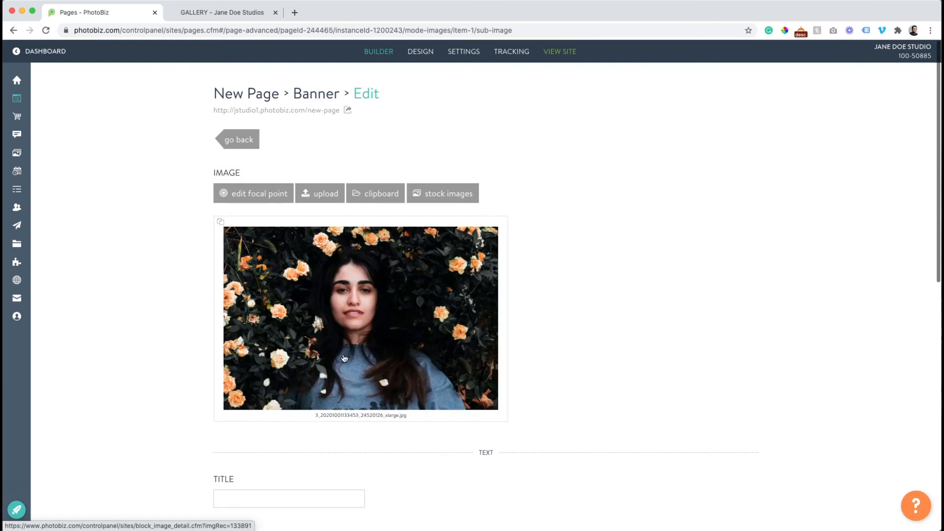
pyautogui.scroll(-5, 300, 334)
pyautogui.click(230, 275)
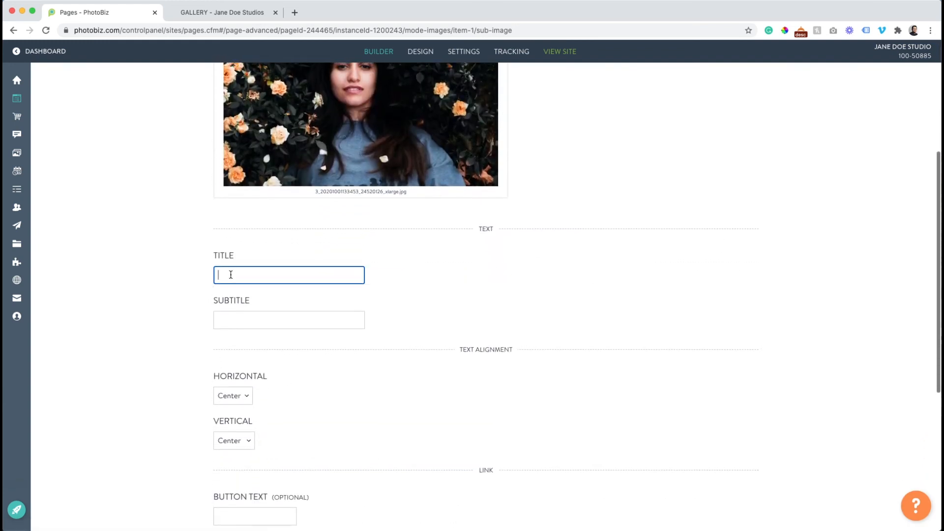
pyautogui.write('Tes')
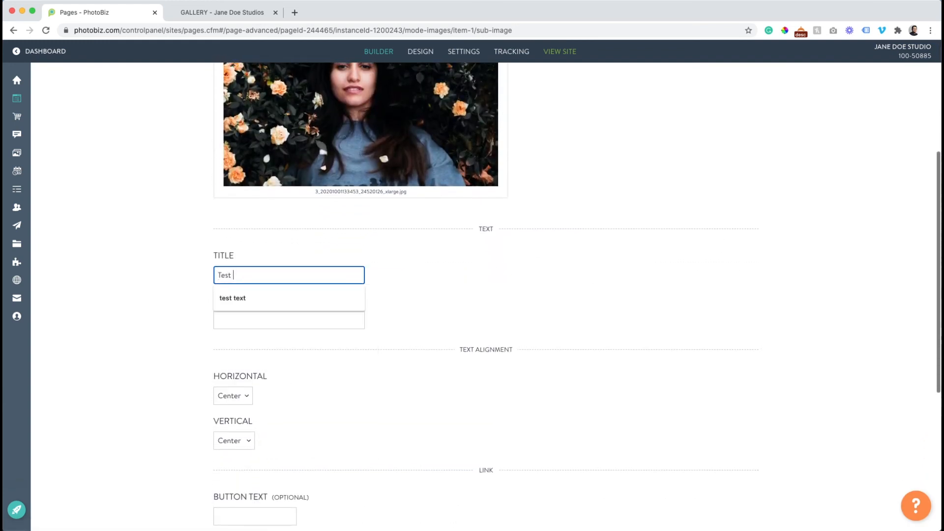
pyautogui.press('BackSpace')
pyautogui.write('xt goes here')
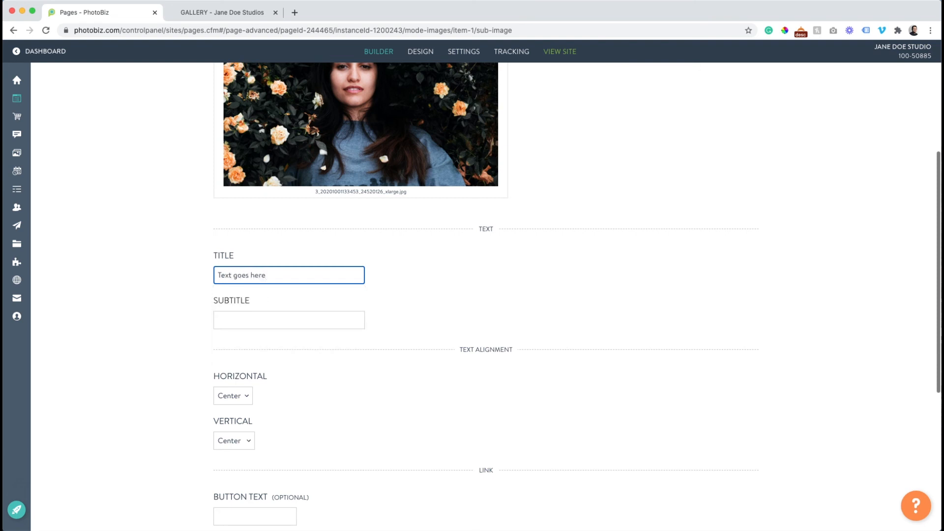
pyautogui.click(255, 326)
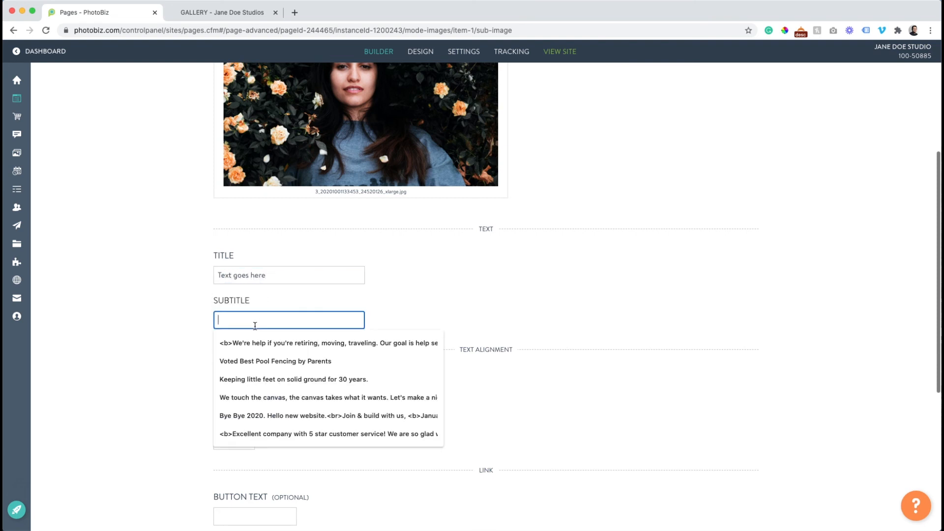
pyautogui.write('hello and welcome to my studio')
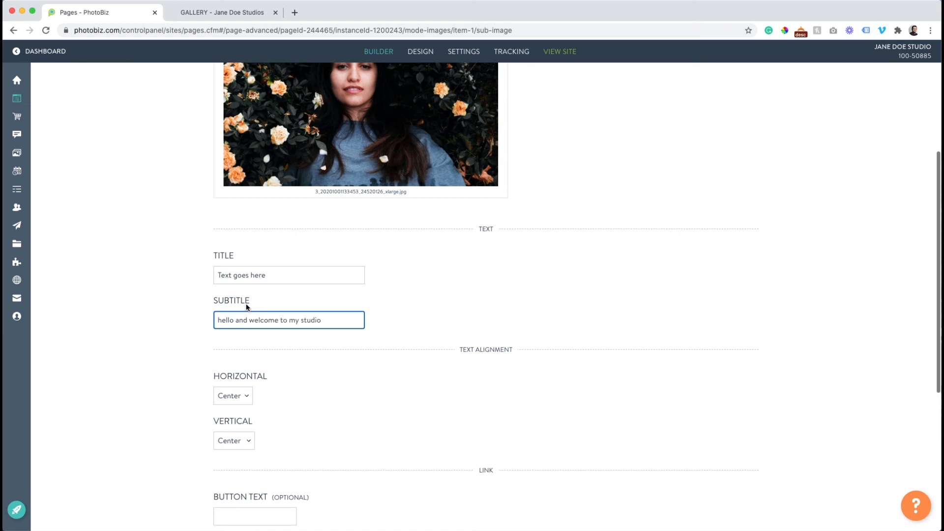
# Add a BOOK NOW! button linking to the BOOKING page and save the image
pyautogui.scroll(-5, 247, 307)
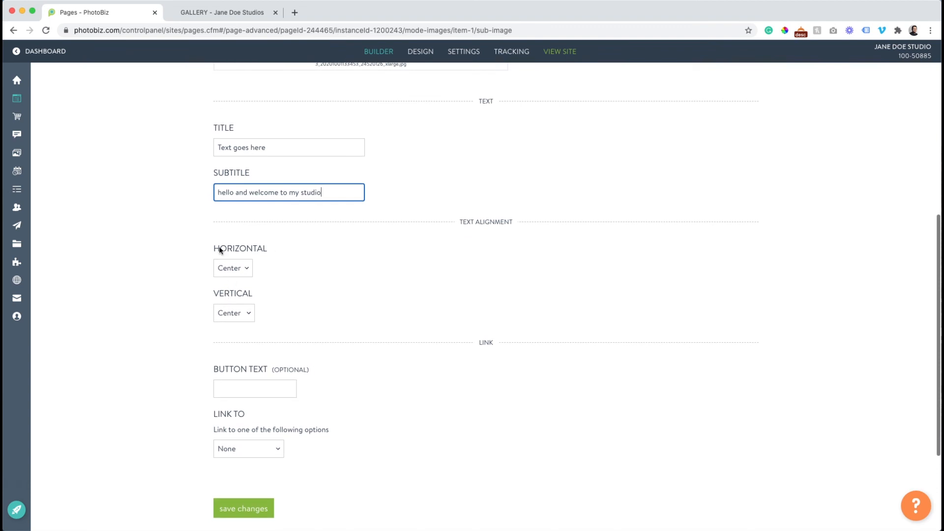
pyautogui.scroll(-3, 232, 346)
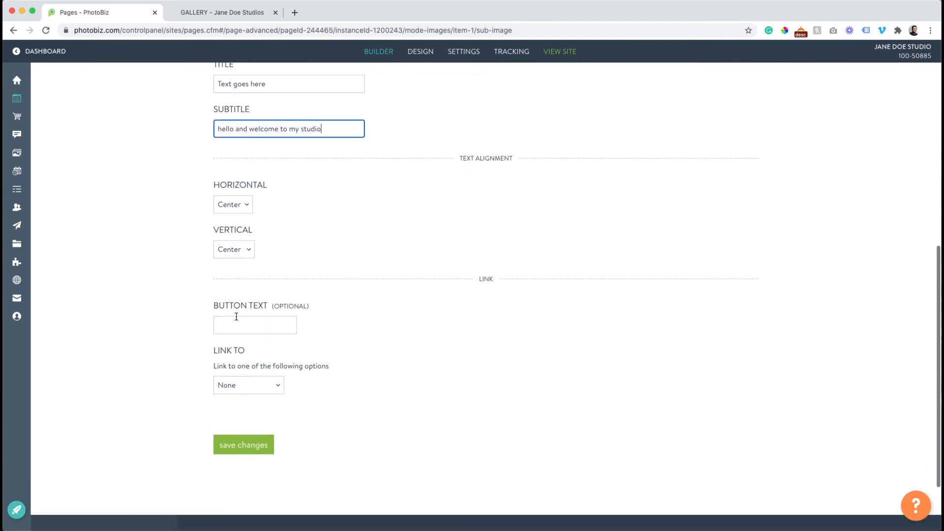
pyautogui.click(236, 327)
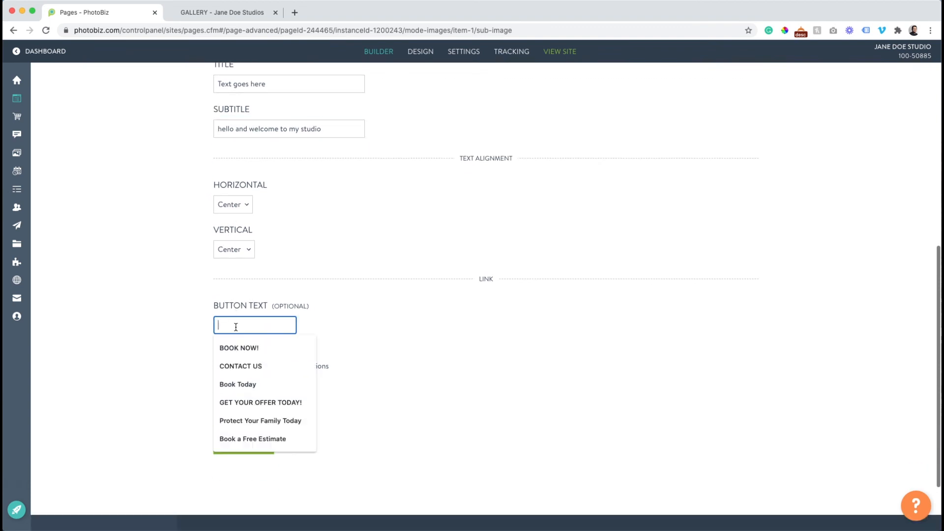
pyautogui.click(241, 348)
pyautogui.click(235, 383)
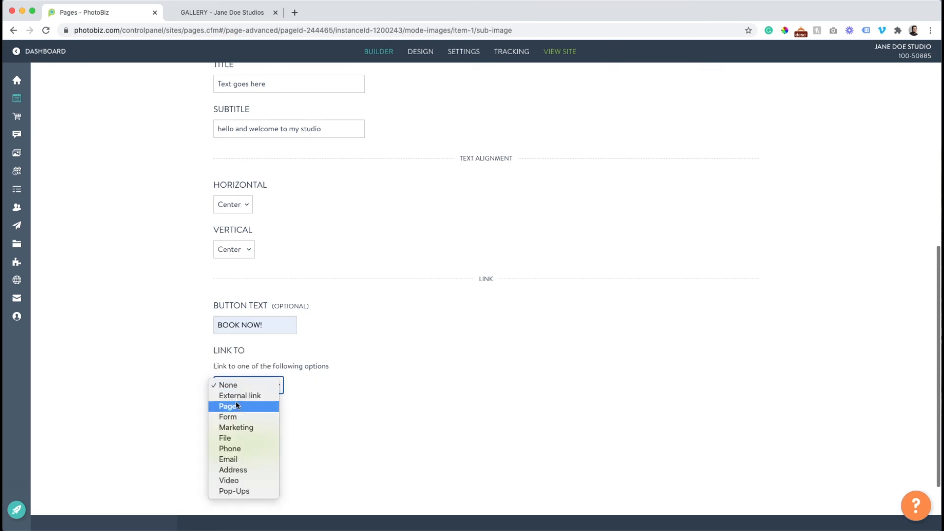
pyautogui.click(235, 402)
pyautogui.click(244, 430)
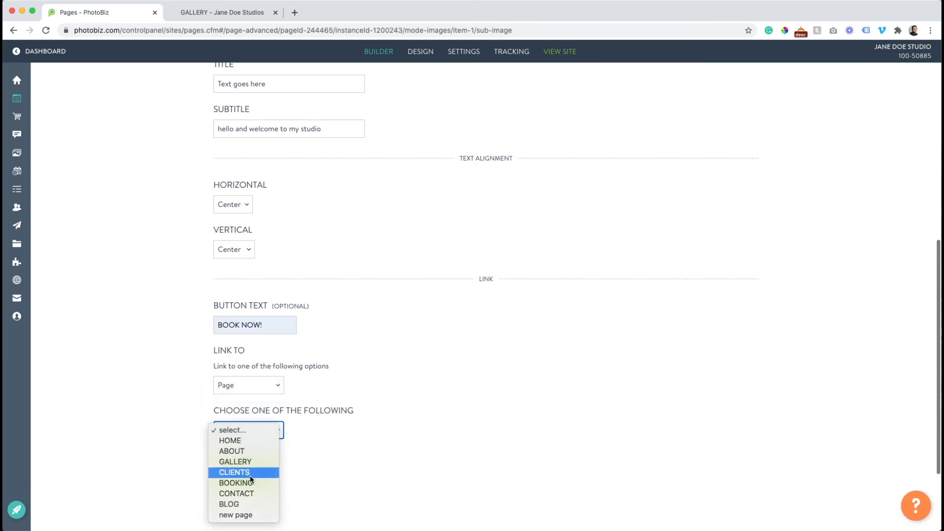
pyautogui.click(249, 480)
pyautogui.click(249, 479)
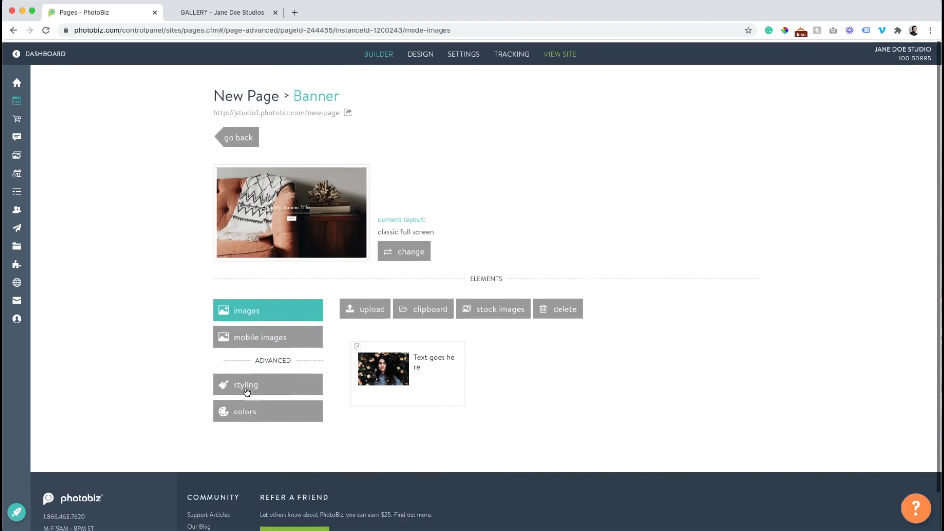
pyautogui.click(216, 13)
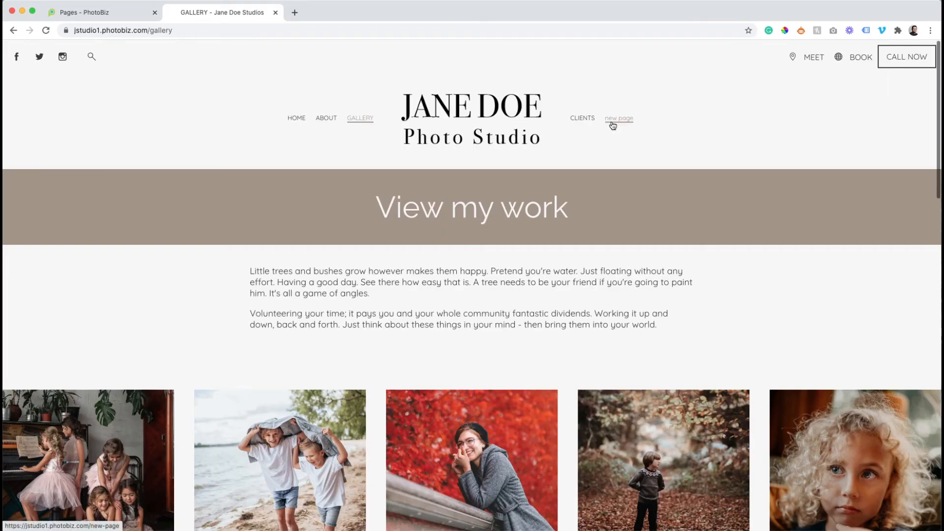
pyautogui.click(612, 121)
pyautogui.scroll(-3, 302, 133)
pyautogui.scroll(3, 302, 133)
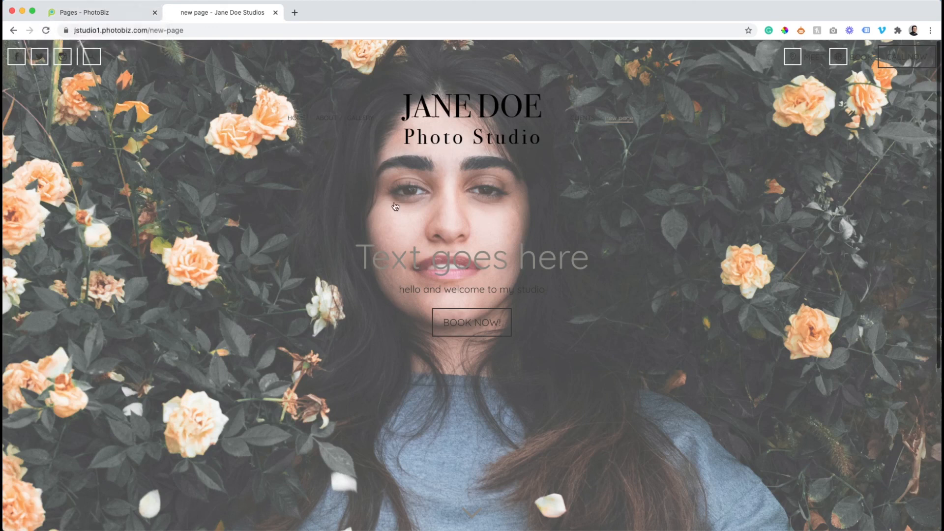
pyautogui.click(96, 15)
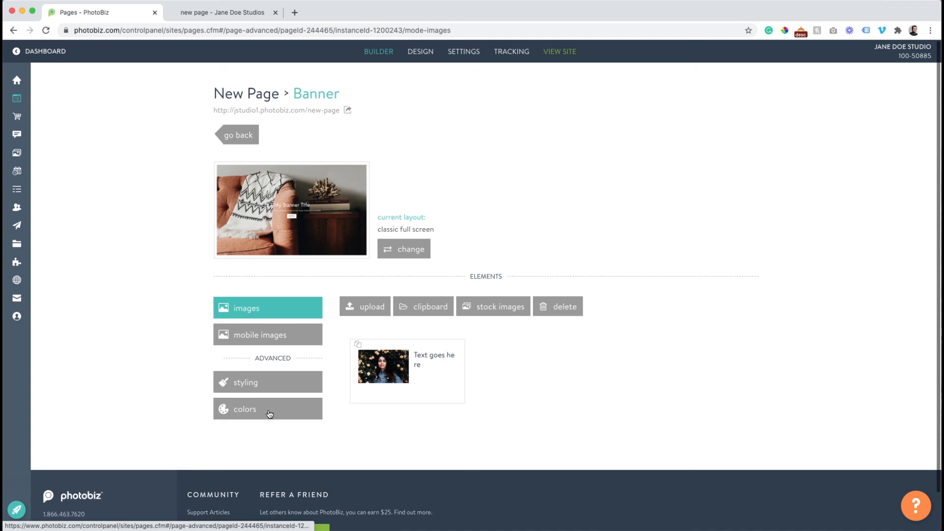
# Set the banner overlay to #3B3A38 and title, text, button text and border to #F7F7F7
pyautogui.click(269, 414)
pyautogui.scroll(-2, 263, 388)
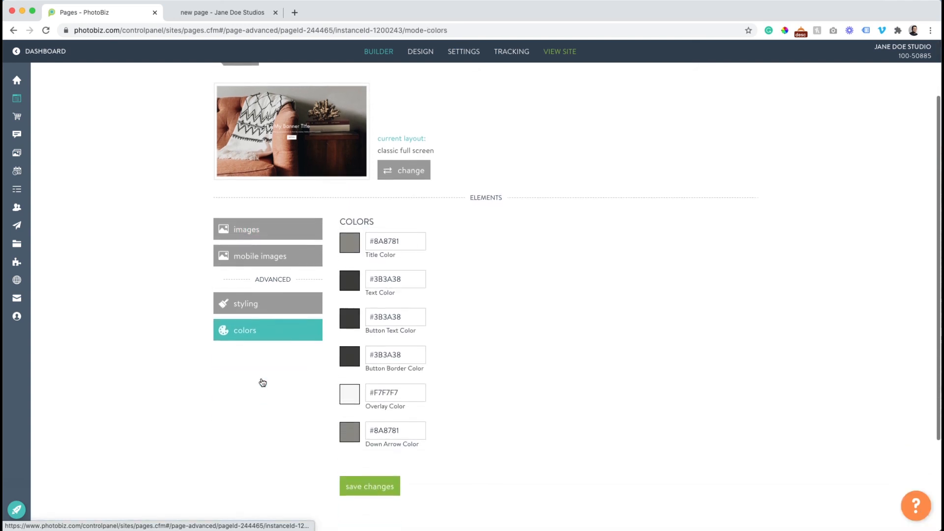
pyautogui.click(344, 387)
pyautogui.click(603, 495)
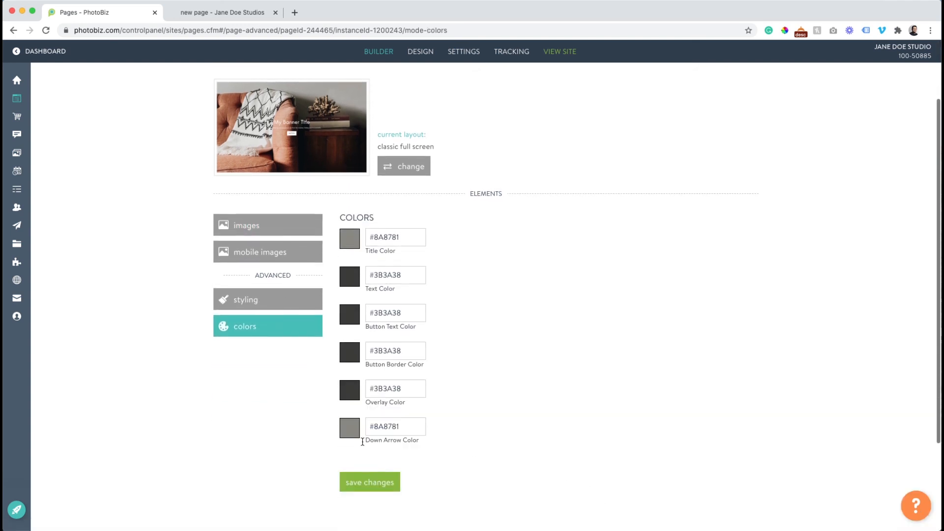
pyautogui.click(345, 244)
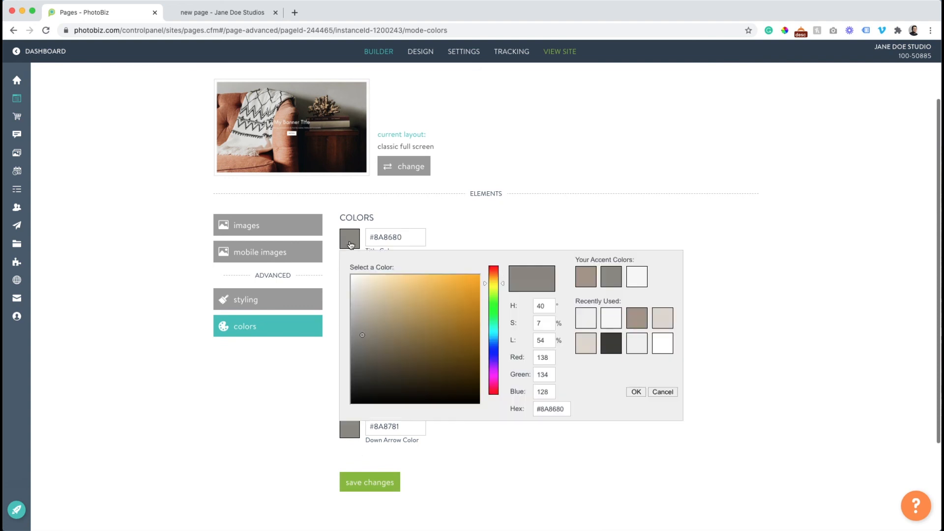
pyautogui.click(634, 277)
pyautogui.click(350, 283)
pyautogui.click(628, 319)
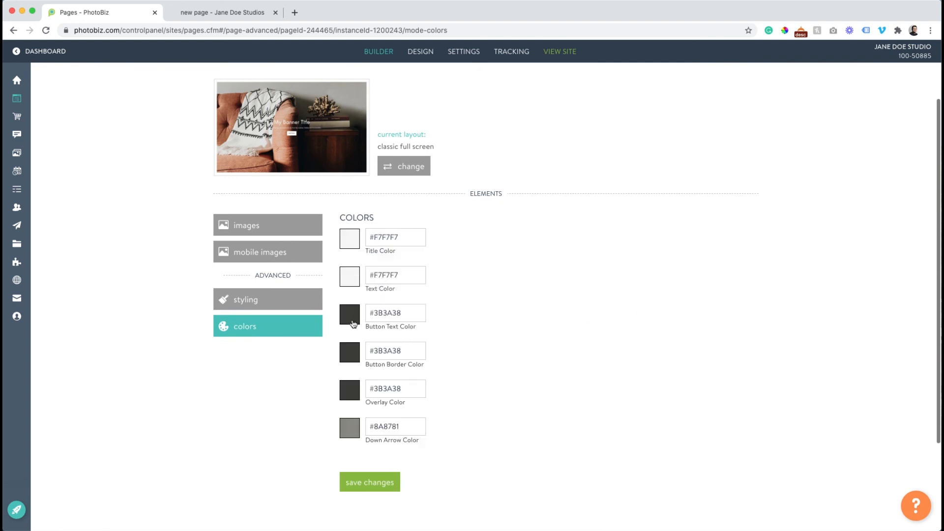
pyautogui.click(353, 324)
pyautogui.click(636, 359)
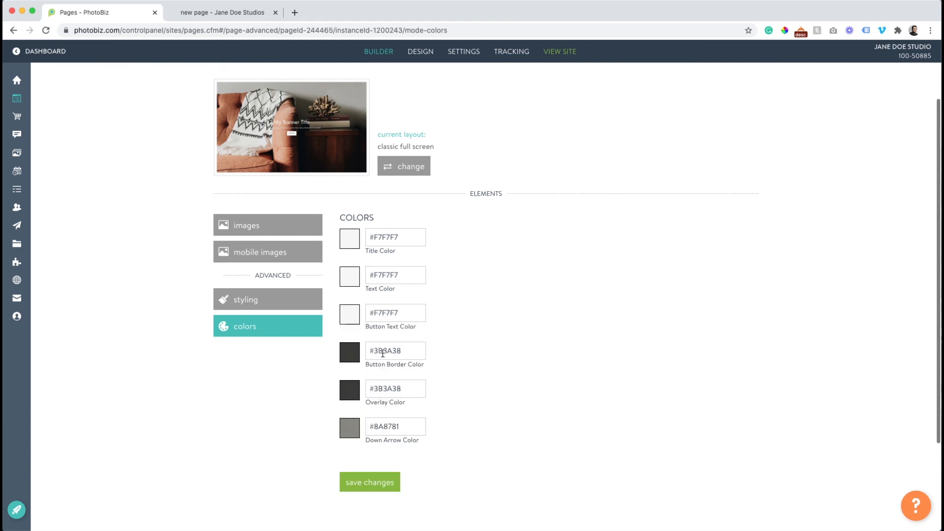
pyautogui.click(350, 359)
pyautogui.click(637, 391)
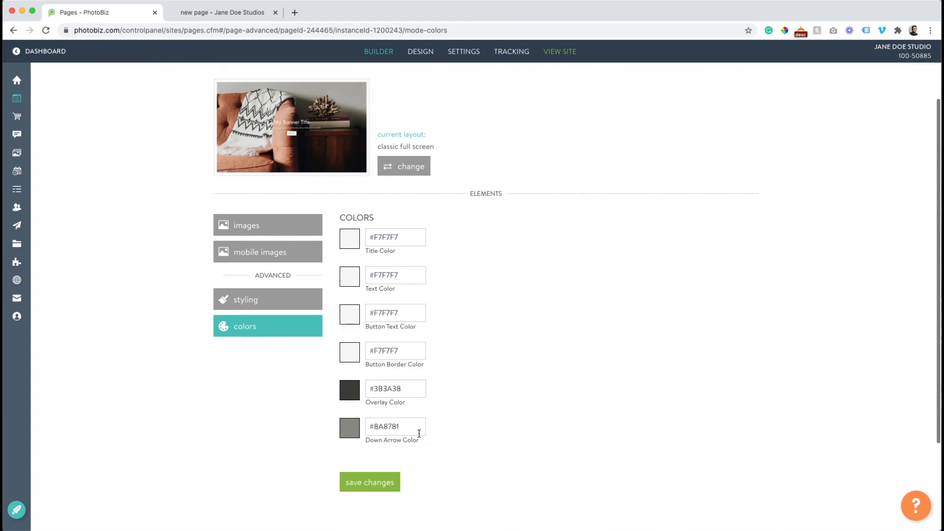
pyautogui.click(384, 483)
# Reload the live new page to check the banner, then return to the editor
pyautogui.click(206, 15)
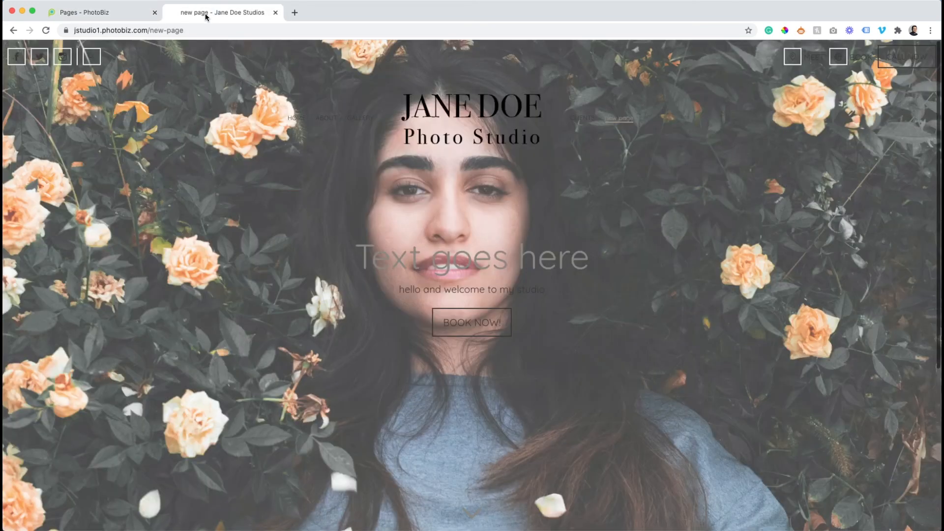
pyautogui.click(48, 31)
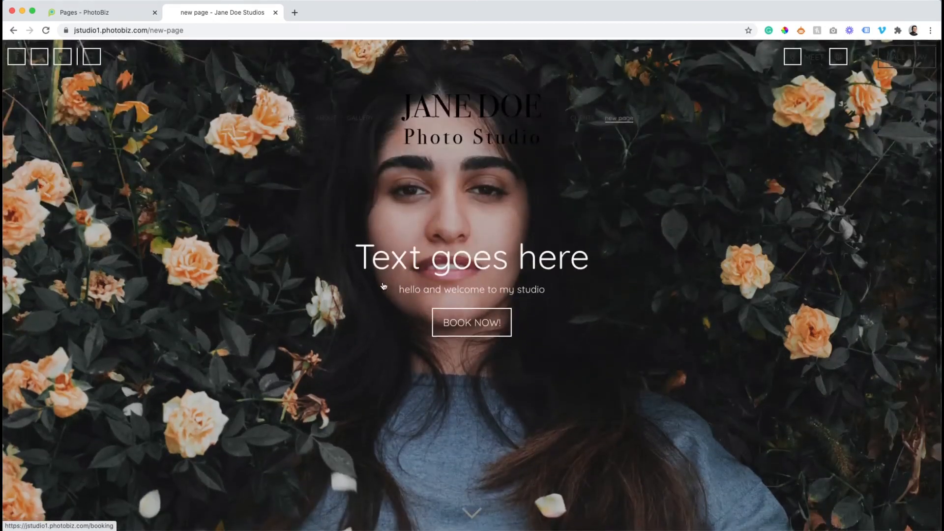
pyautogui.click(93, 14)
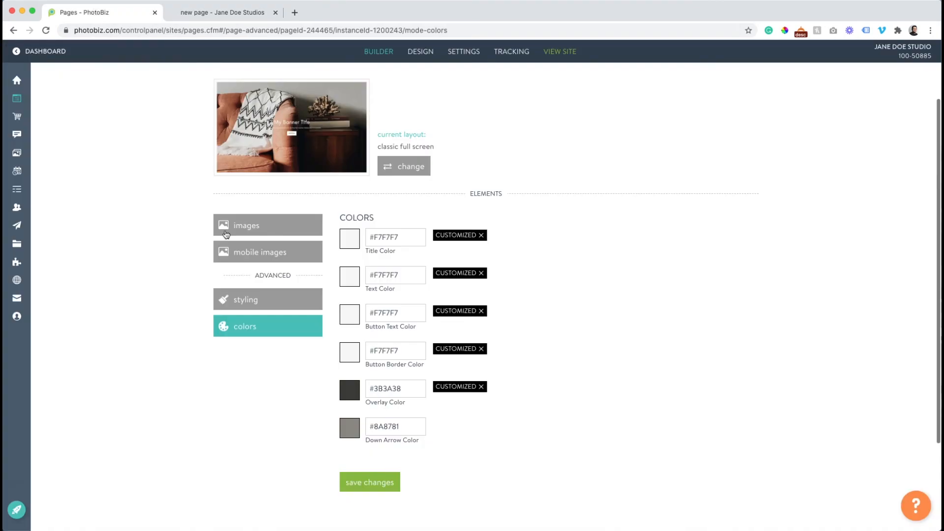
# Set the banner overlay opacity to 15%, save, and preview it on the live page
pyautogui.click(261, 307)
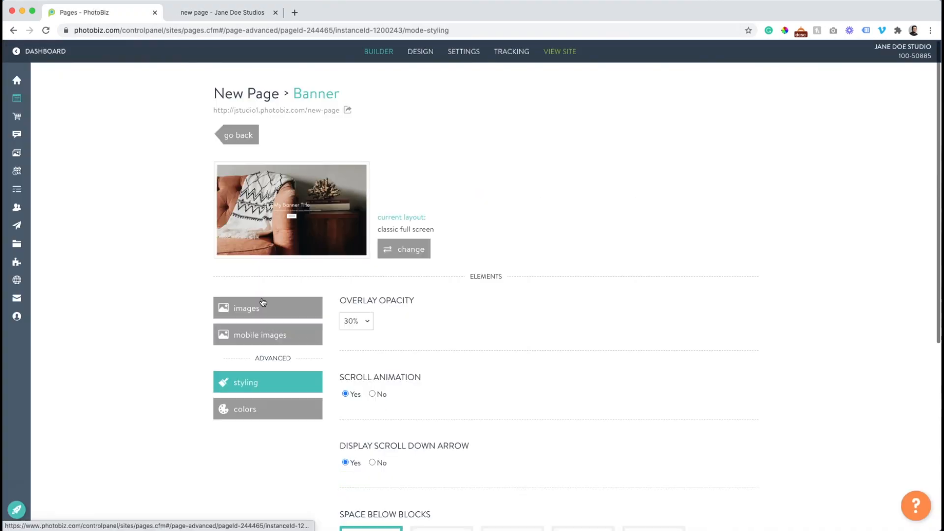
pyautogui.click(359, 320)
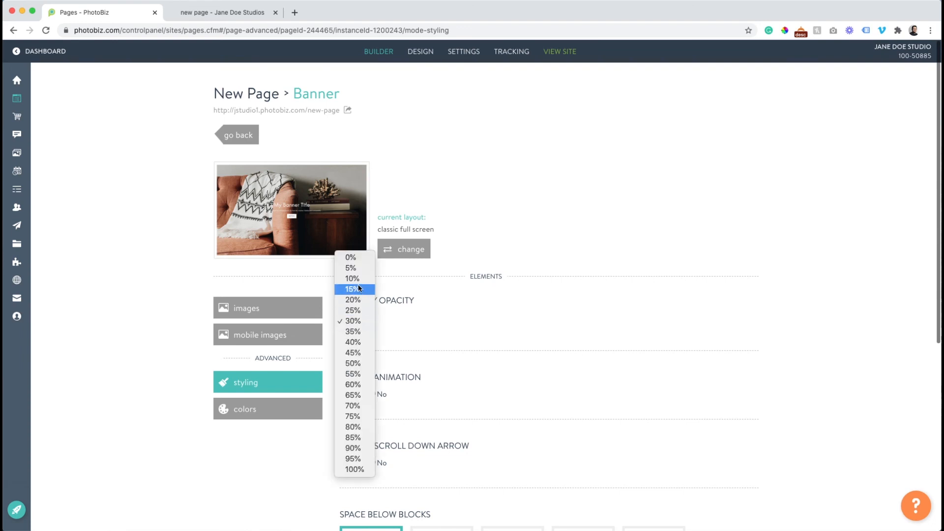
pyautogui.click(358, 289)
pyautogui.scroll(-4, 359, 325)
pyautogui.click(368, 460)
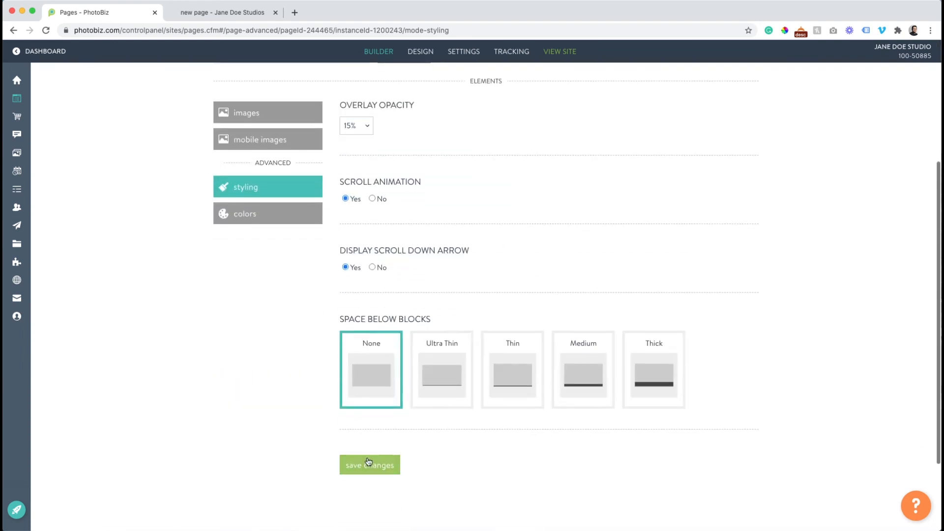
pyautogui.click(224, 13)
pyautogui.click(46, 30)
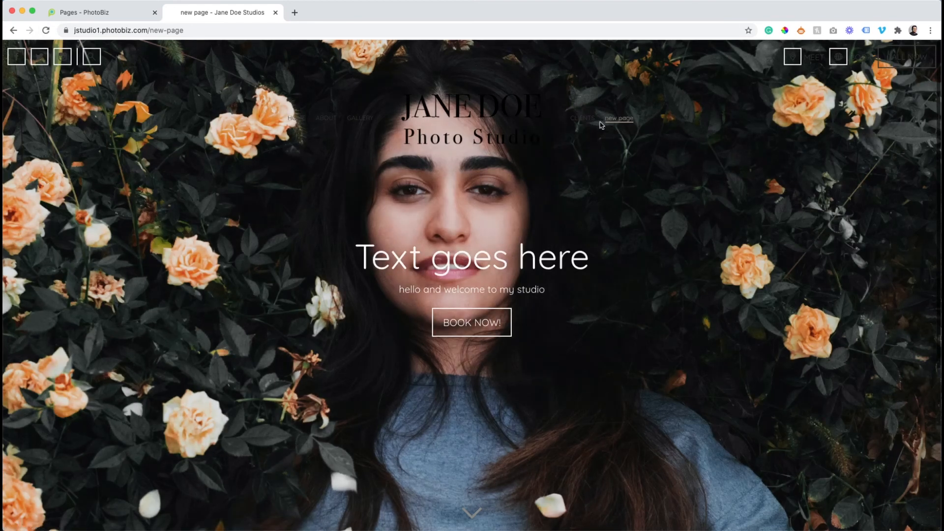
pyautogui.click(115, 16)
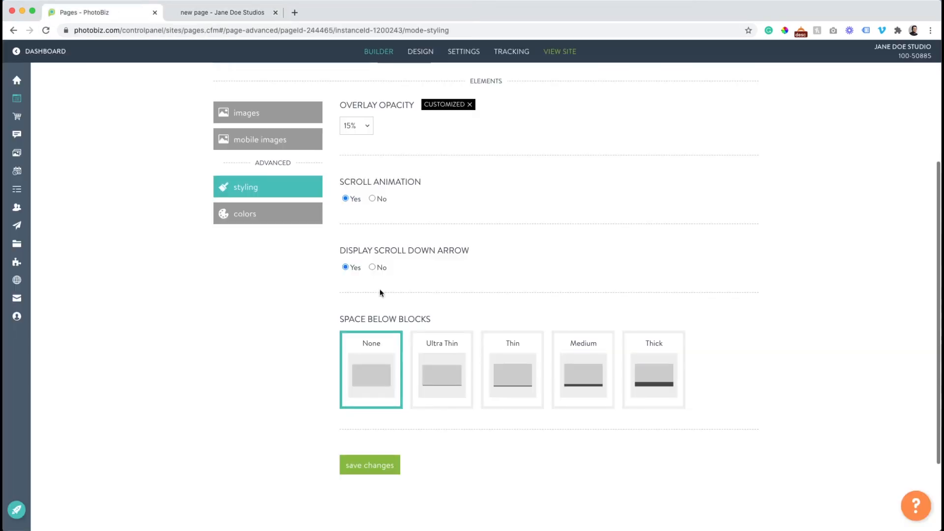
# Raise the overlay opacity to 55%, save, check the live page, and return to the builder
pyautogui.scroll(2, 364, 231)
pyautogui.click(360, 186)
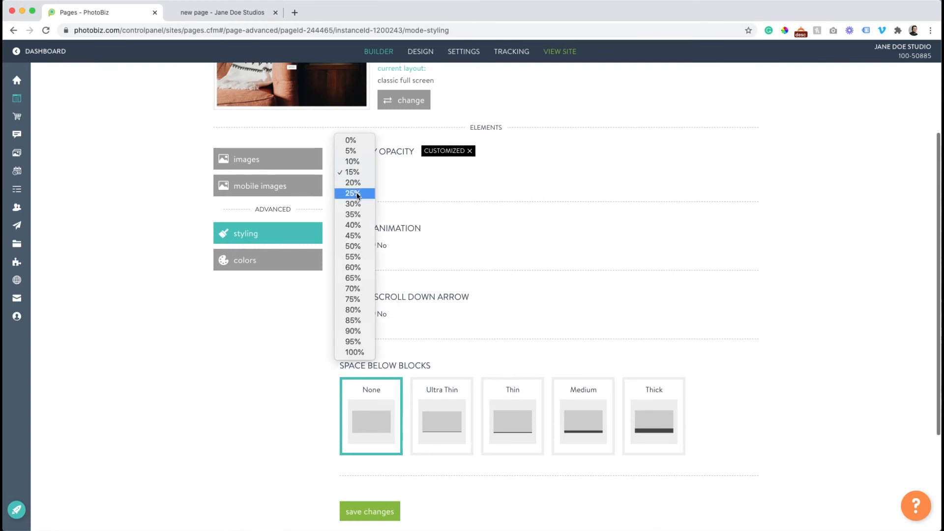
pyautogui.click(353, 257)
pyautogui.click(389, 512)
pyautogui.click(223, 12)
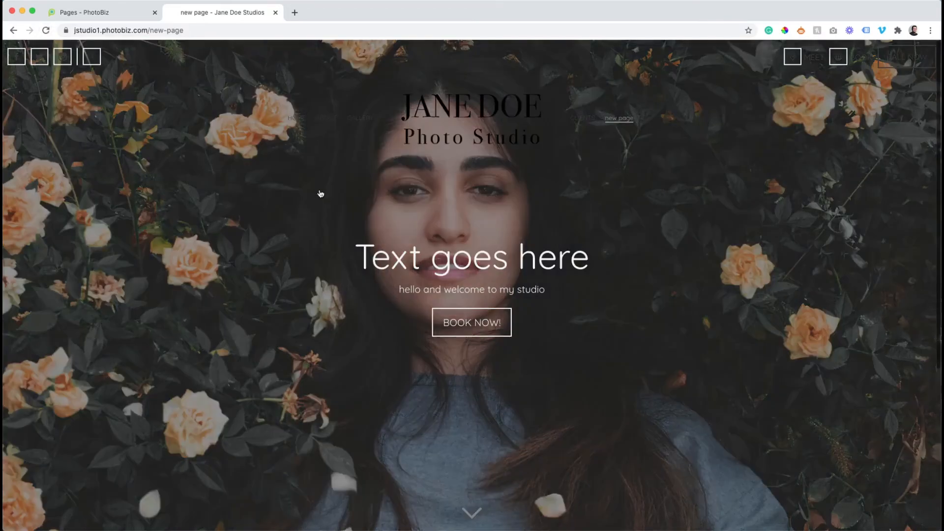
pyautogui.scroll(-2, 321, 193)
pyautogui.scroll(2, 320, 194)
pyautogui.click(82, 14)
pyautogui.scroll(3, 162, 168)
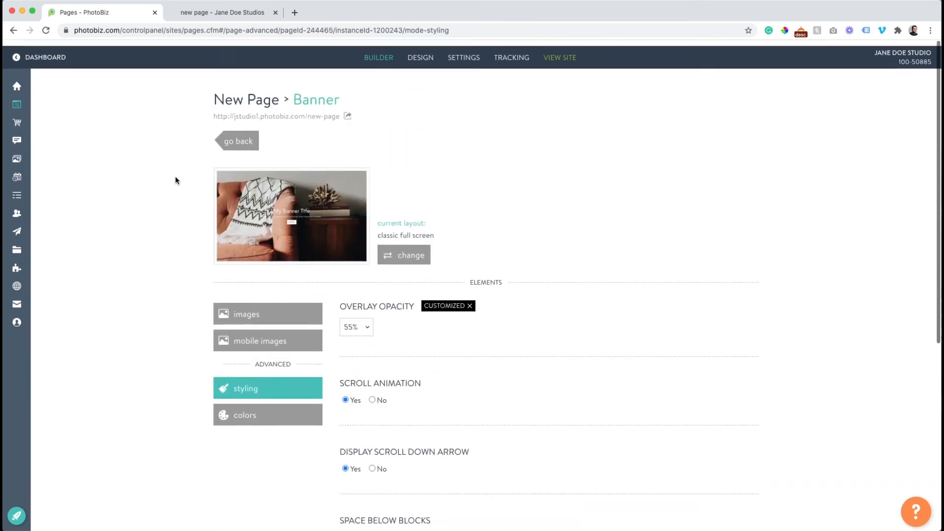
pyautogui.click(241, 135)
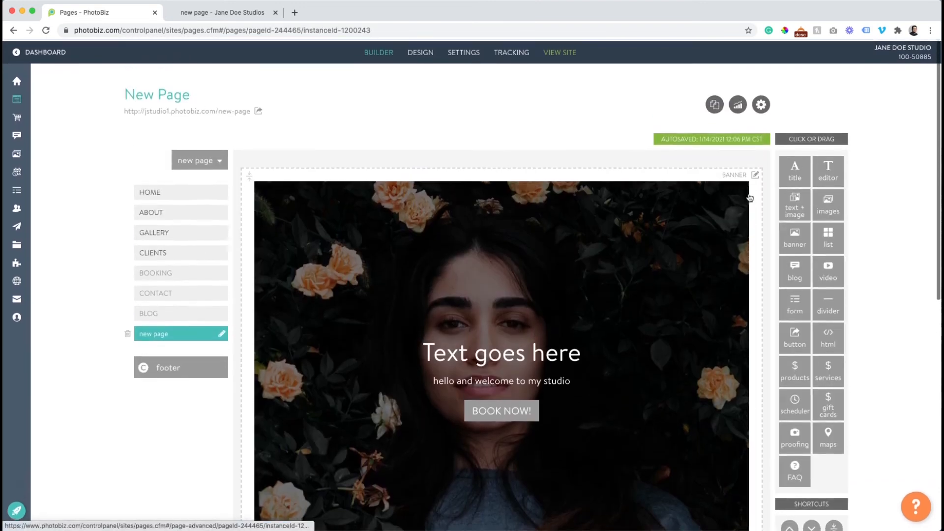
# Add a divider above the banner and set its layout to spacer
pyautogui.moveTo(828, 304); pyautogui.dragTo(591, 159)
pyautogui.click(500, 190)
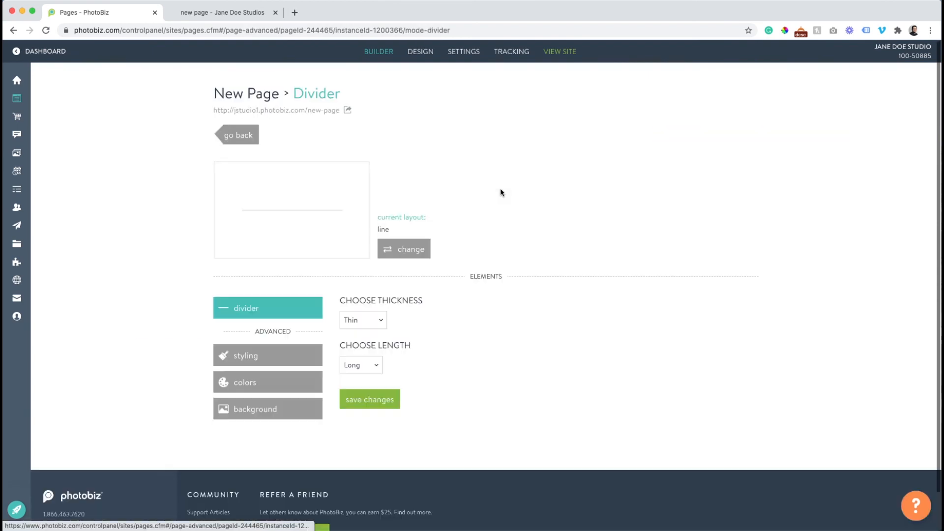
pyautogui.click(417, 250)
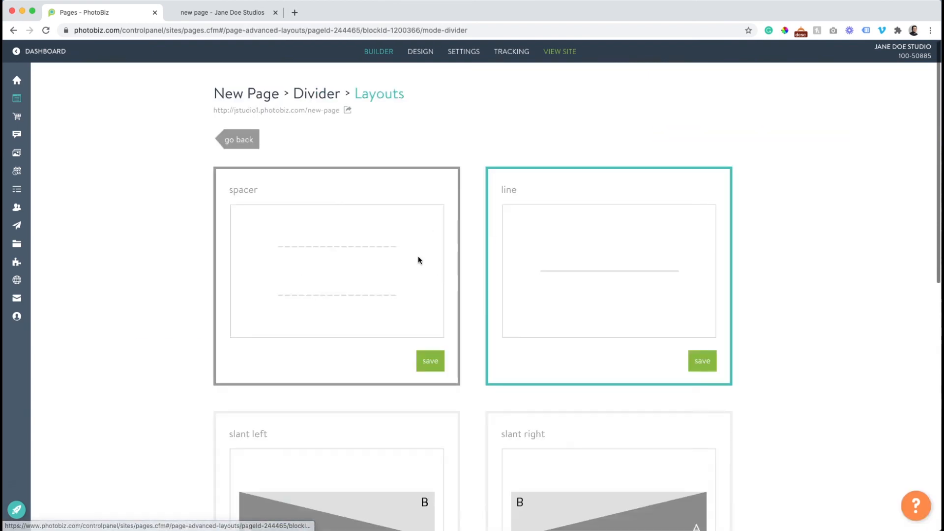
pyautogui.click(440, 369)
# Reload the live page to check the white strip, then return to the page builder
pyautogui.click(242, 13)
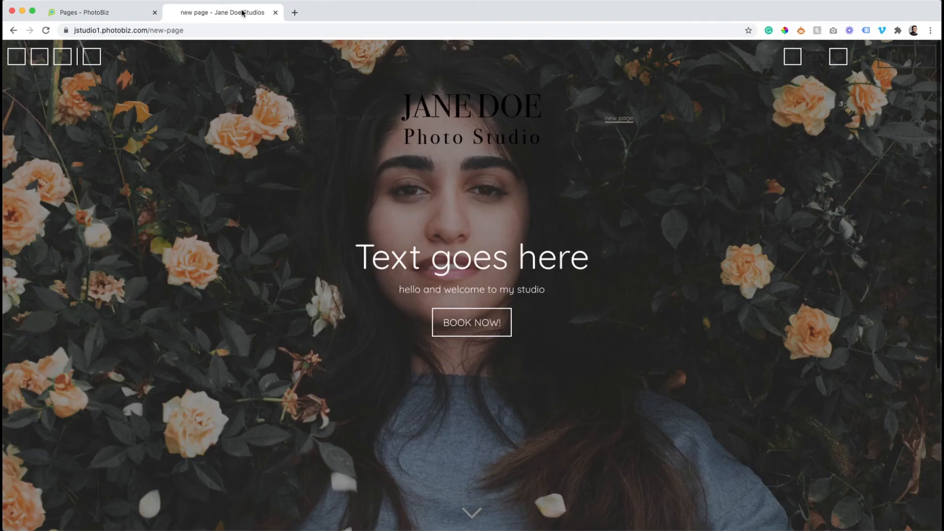
pyautogui.click(46, 31)
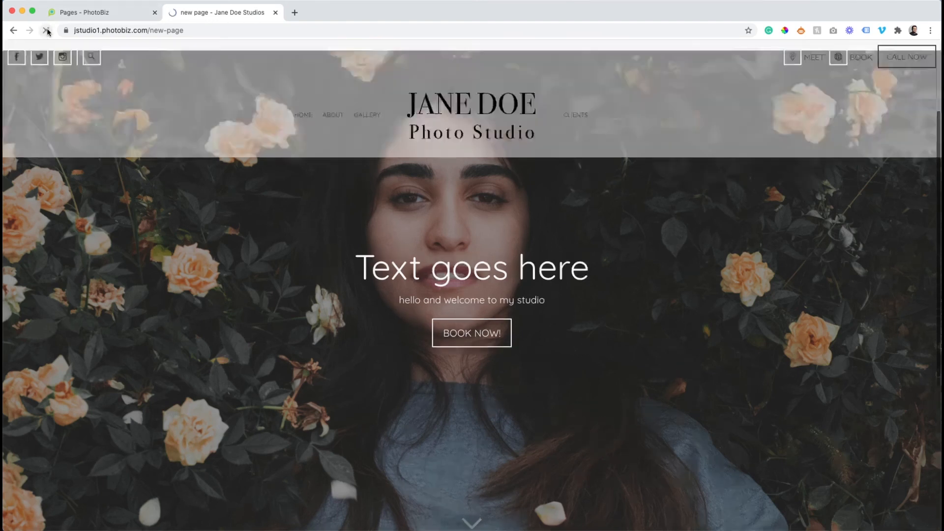
pyautogui.scroll(-3, 255, 212)
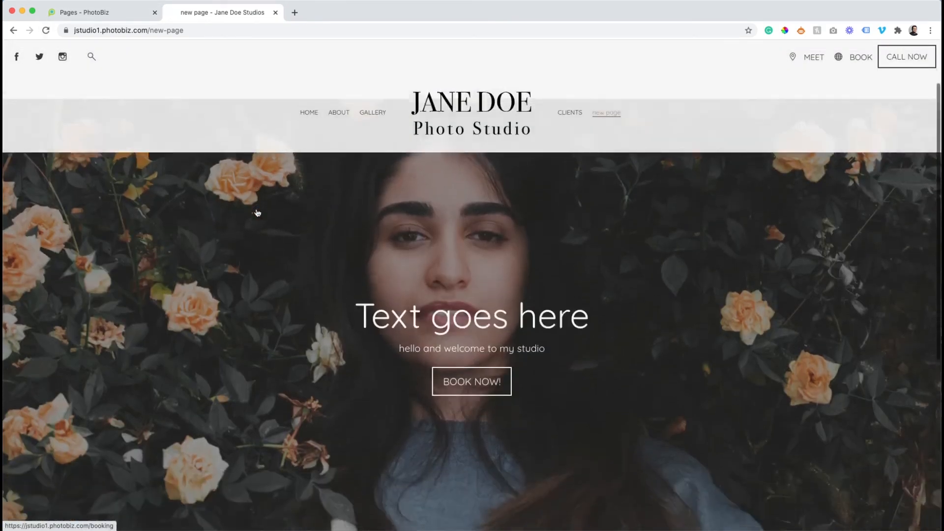
pyautogui.scroll(-4, 256, 211)
pyautogui.scroll(6, 249, 196)
pyautogui.scroll(-5, 249, 196)
pyautogui.scroll(4, 250, 193)
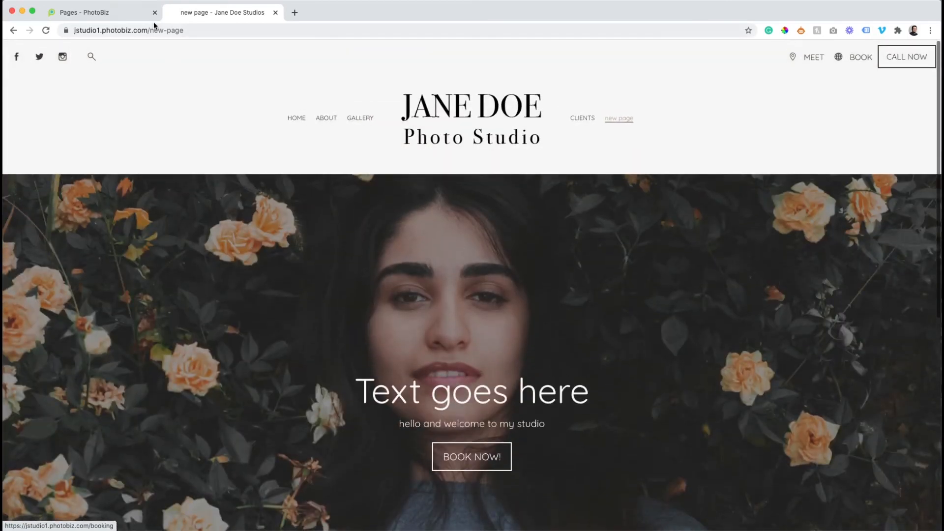
pyautogui.click(128, 17)
pyautogui.click(241, 143)
pyautogui.scroll(-2, 374, 183)
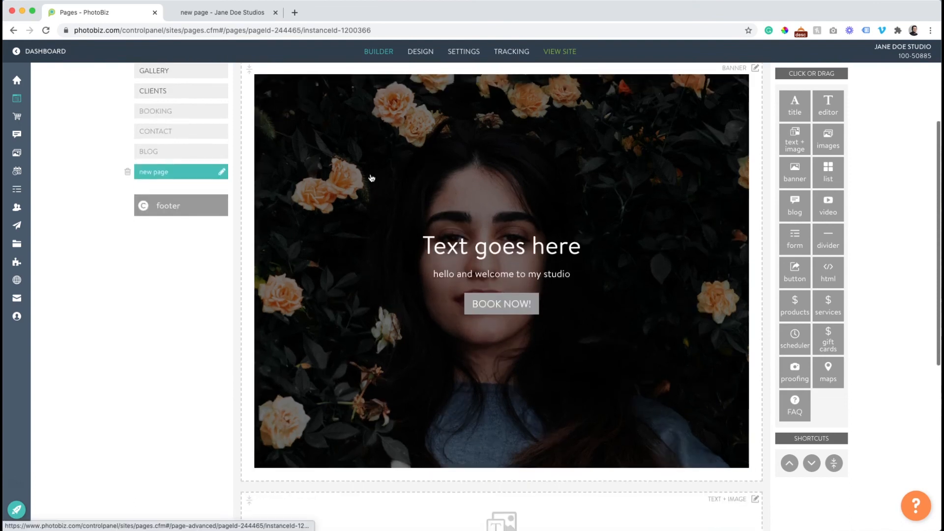
# Add a clipboard photo as the banner's mobile image and open it for editing
pyautogui.click(372, 180)
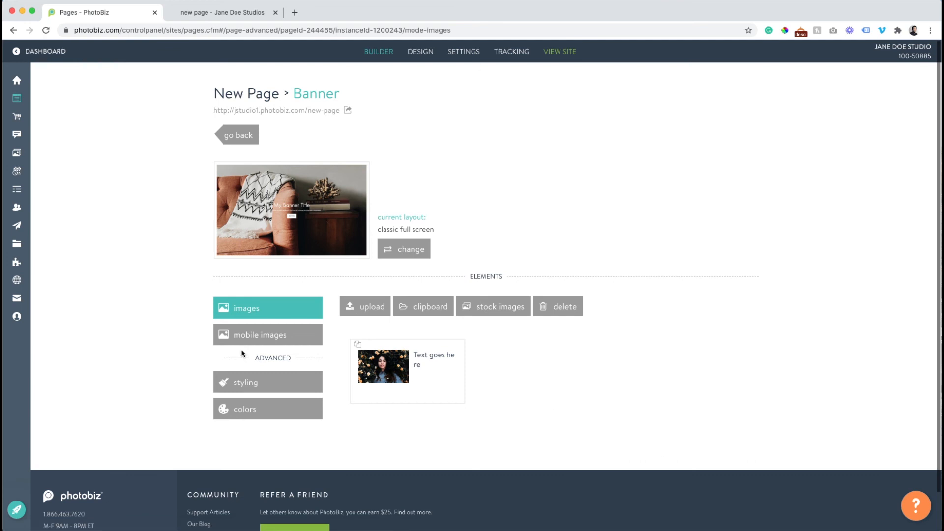
pyautogui.click(243, 339)
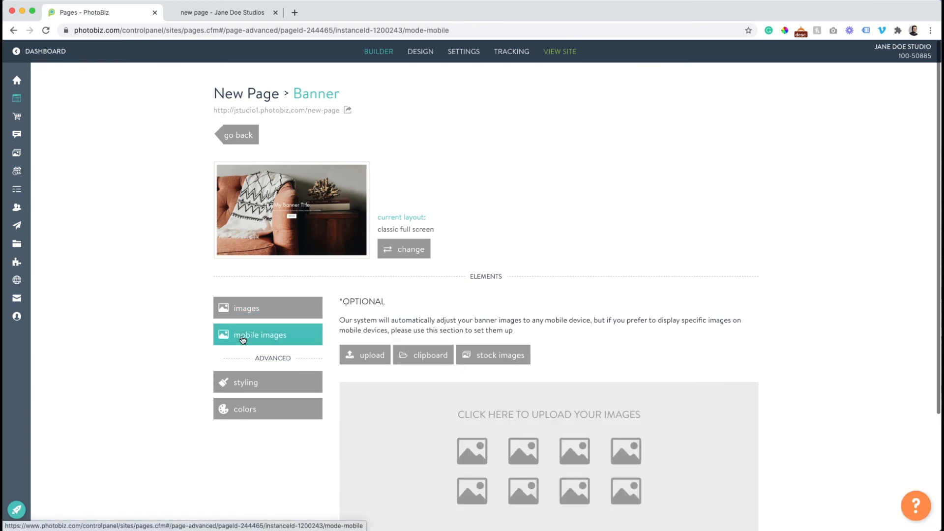
pyautogui.scroll(-2, 366, 375)
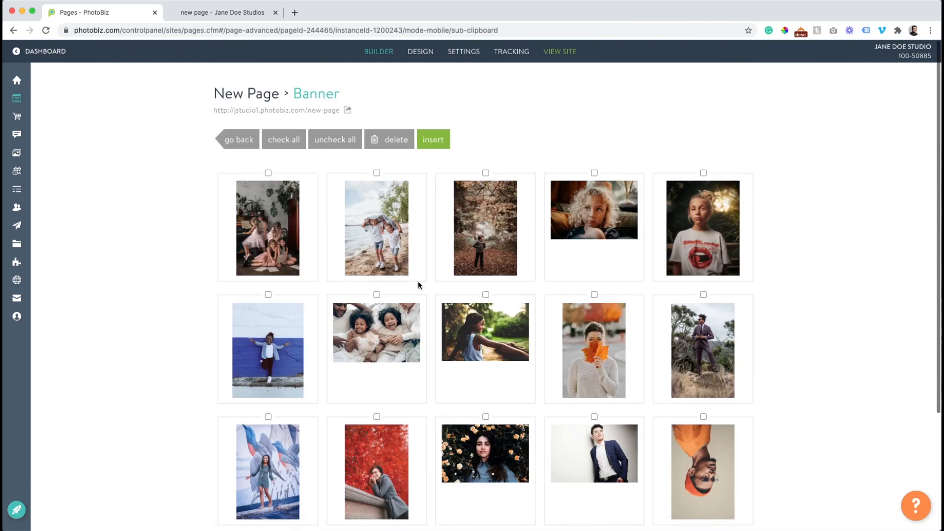
pyautogui.click(423, 140)
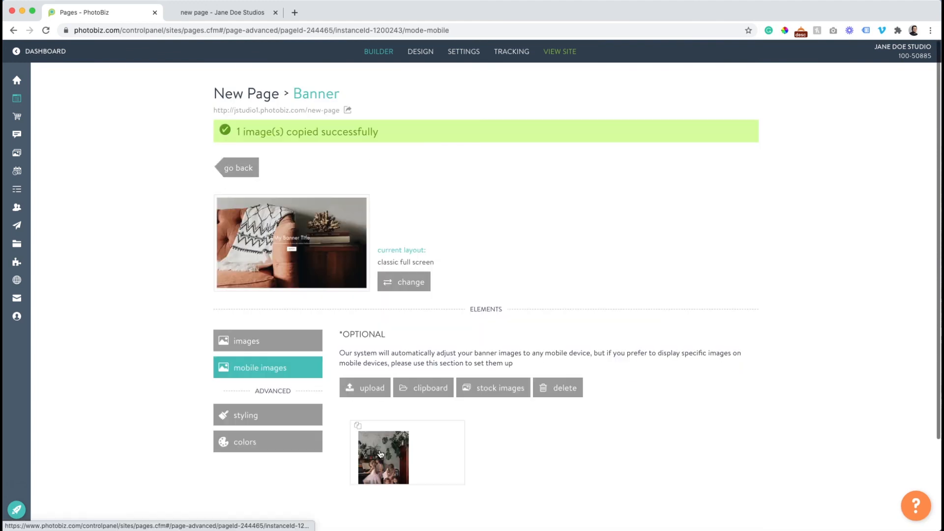
pyautogui.click(381, 453)
# Title the mobile image 'Text goes here' with subtitle 'hello and welcome to my studio'
pyautogui.scroll(-6, 341, 406)
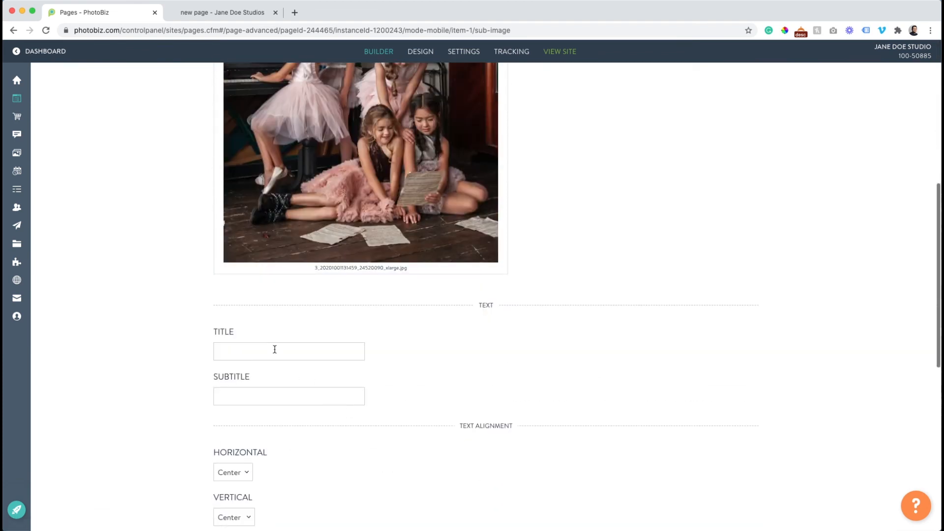
pyautogui.click(275, 350)
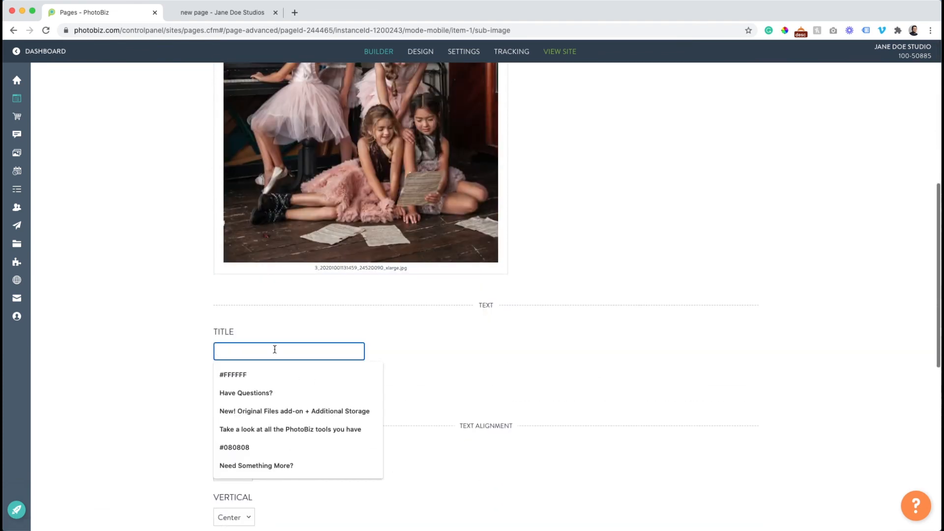
pyautogui.write('Text')
pyautogui.press('BackSpace')
pyautogui.press('BackSpace')
pyautogui.write('x')
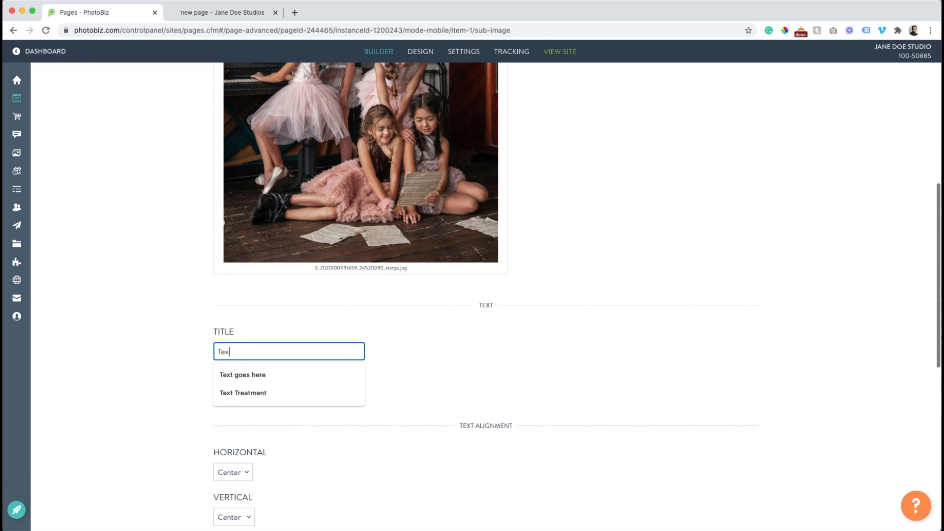
pyautogui.click(287, 375)
pyautogui.click(286, 396)
pyautogui.write('hello and welcome to my studio')
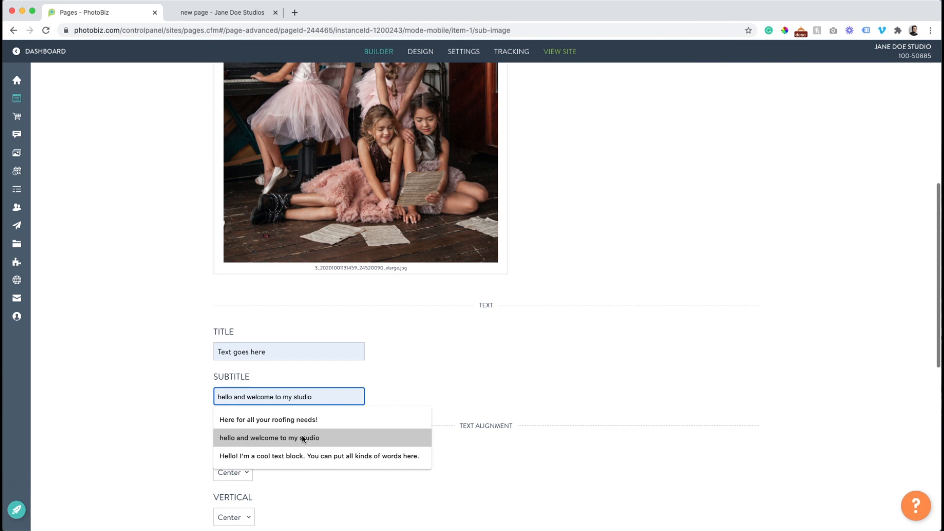
pyautogui.click(302, 437)
pyautogui.scroll(-4, 154, 416)
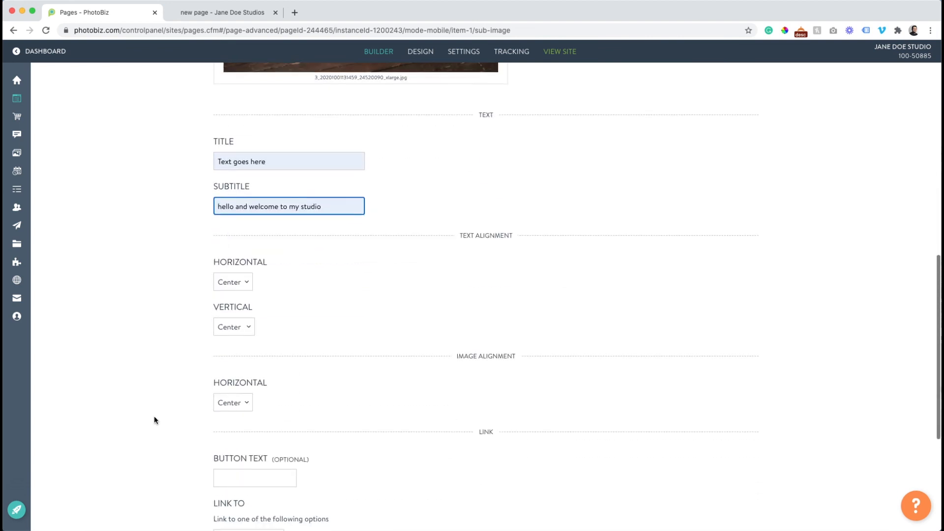
pyautogui.scroll(-1, 239, 444)
# Give the mobile image a Book Today button linking to the BOOKING page and save
pyautogui.click(240, 437)
pyautogui.write('b')
pyautogui.click(267, 344)
pyautogui.scroll(-2, 234, 349)
pyautogui.click(255, 399)
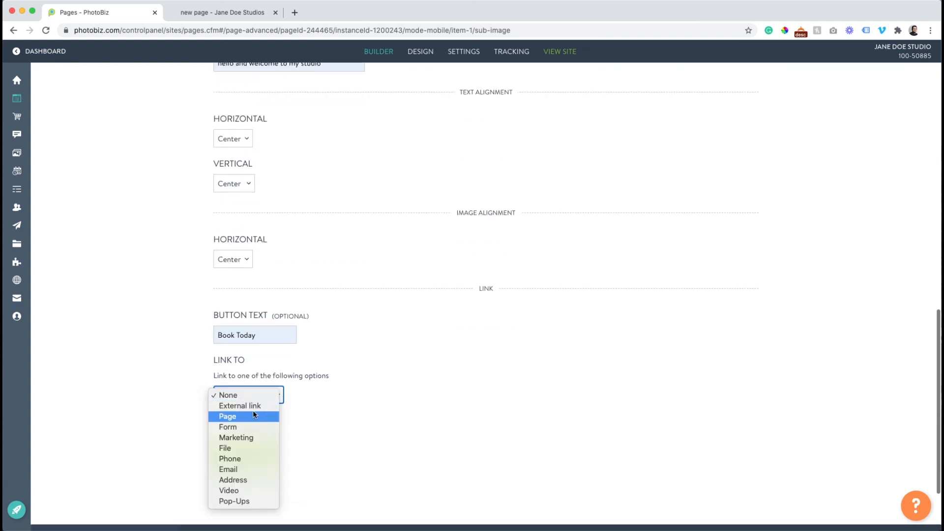
pyautogui.click(252, 415)
pyautogui.click(255, 436)
pyautogui.click(255, 440)
pyautogui.click(253, 483)
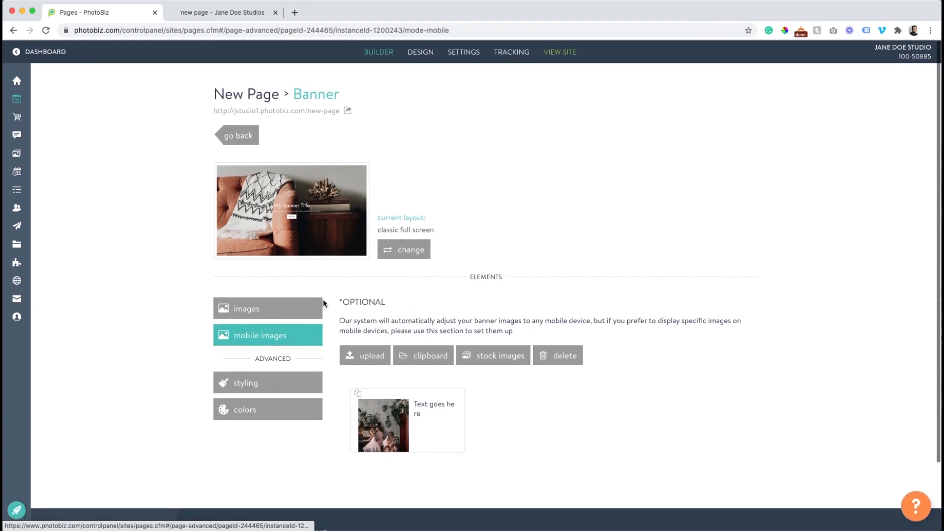
# Reload the live page and preview it in DevTools' iPhone X device mode
pyautogui.click(222, 12)
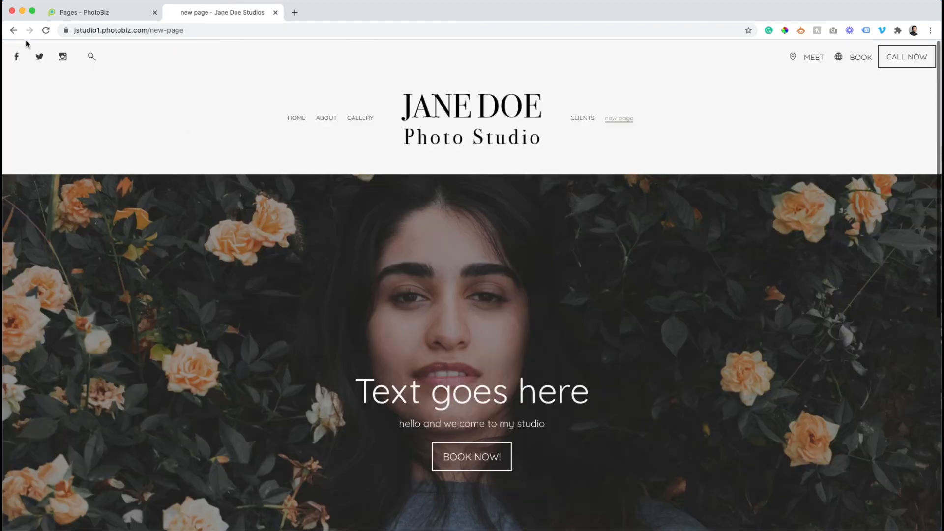
pyautogui.click(43, 33)
pyautogui.click(73, 0)
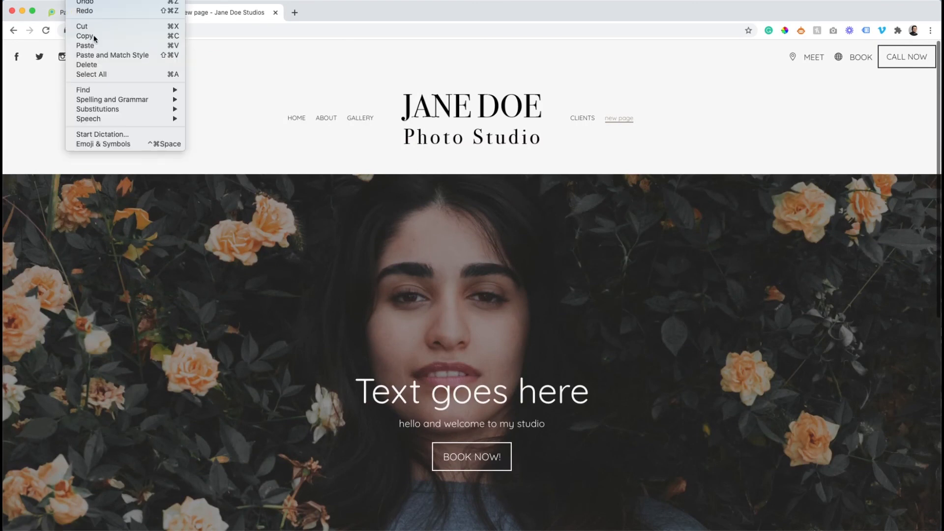
pyautogui.moveTo(97, 0)
pyautogui.moveTo(151, 122)
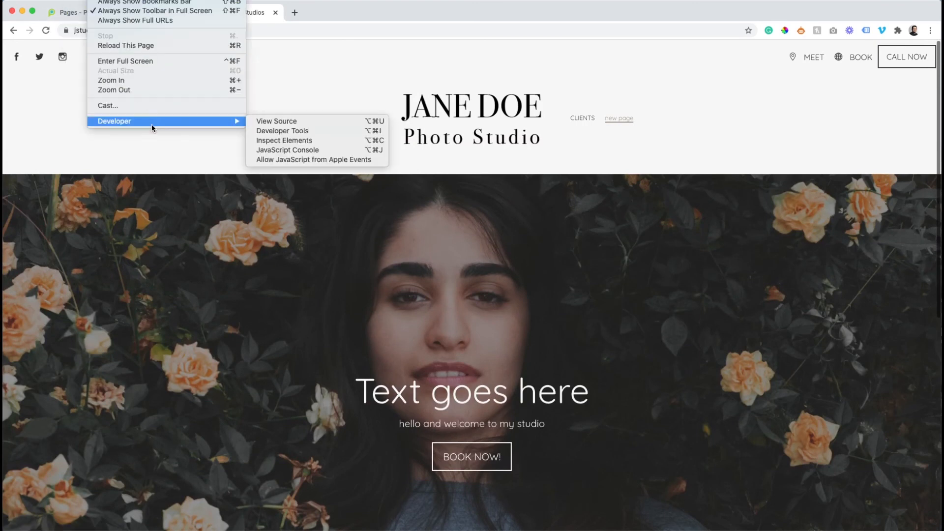
pyautogui.click(306, 131)
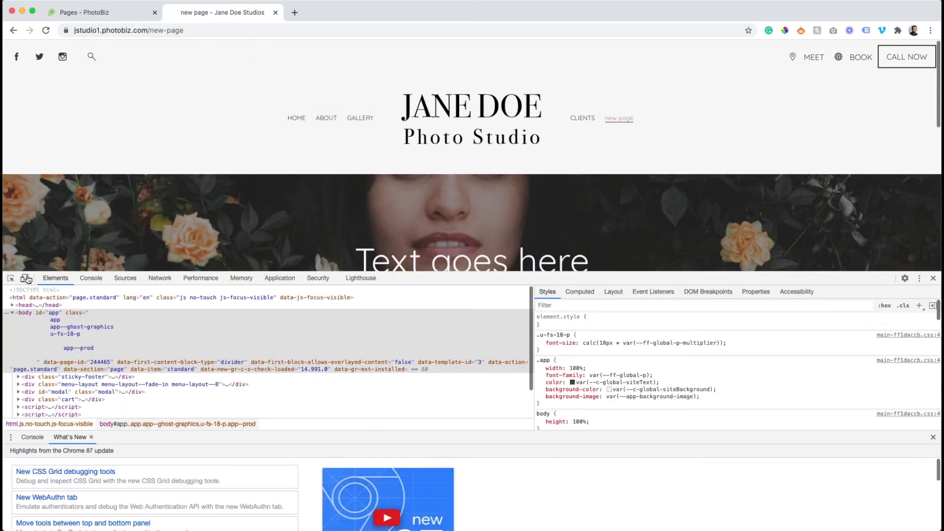
pyautogui.click(26, 278)
pyautogui.moveTo(74, 271); pyautogui.dragTo(95, 489)
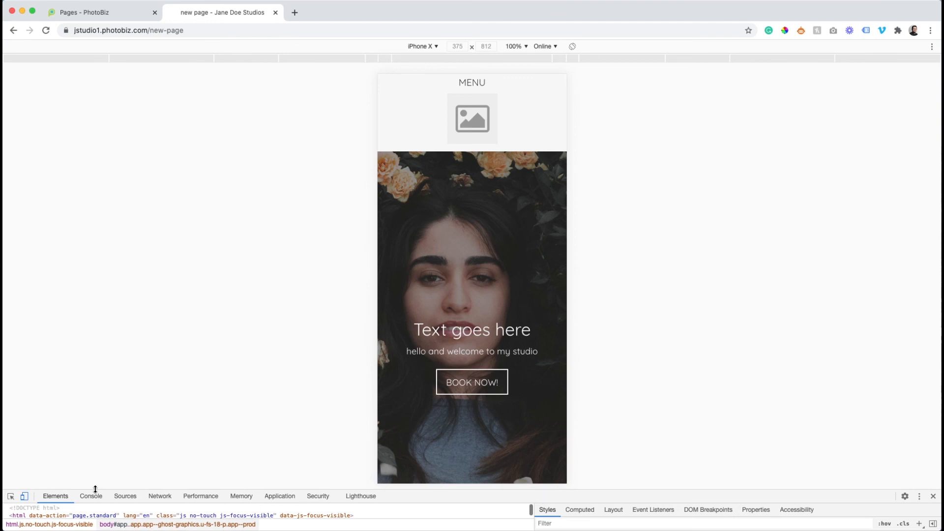
pyautogui.click(46, 31)
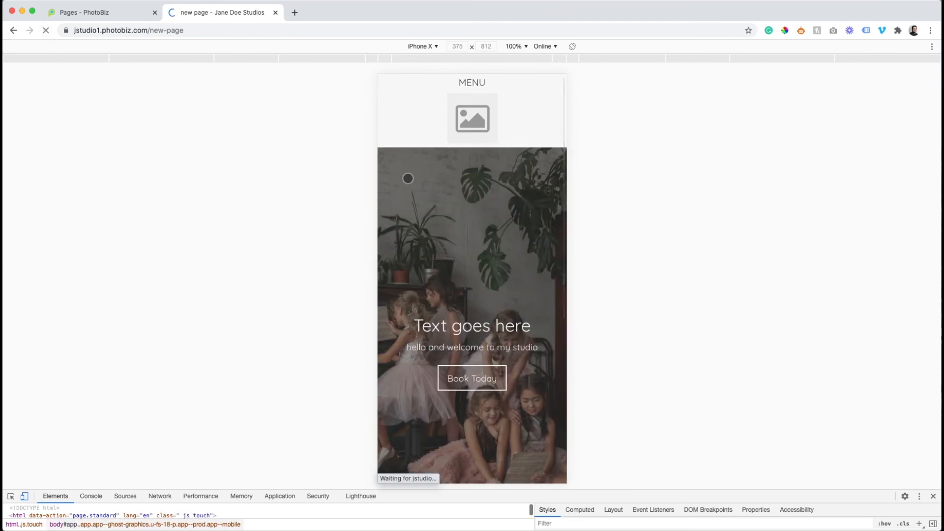
# Scroll through the mobile banner preview, then switch back to desktop view and reload
pyautogui.scroll(-1, 469, 226)
pyautogui.scroll(2, 470, 225)
pyautogui.scroll(-2, 470, 226)
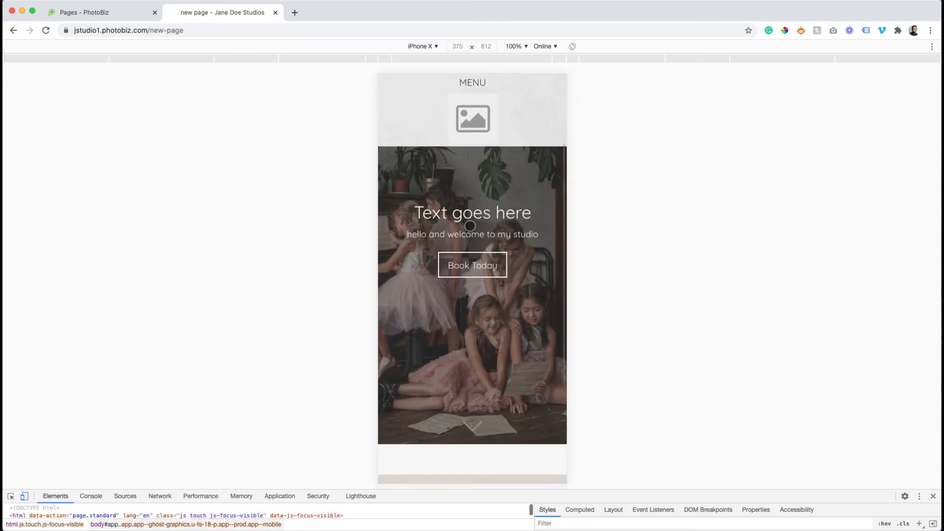
pyautogui.scroll(-3, 454, 244)
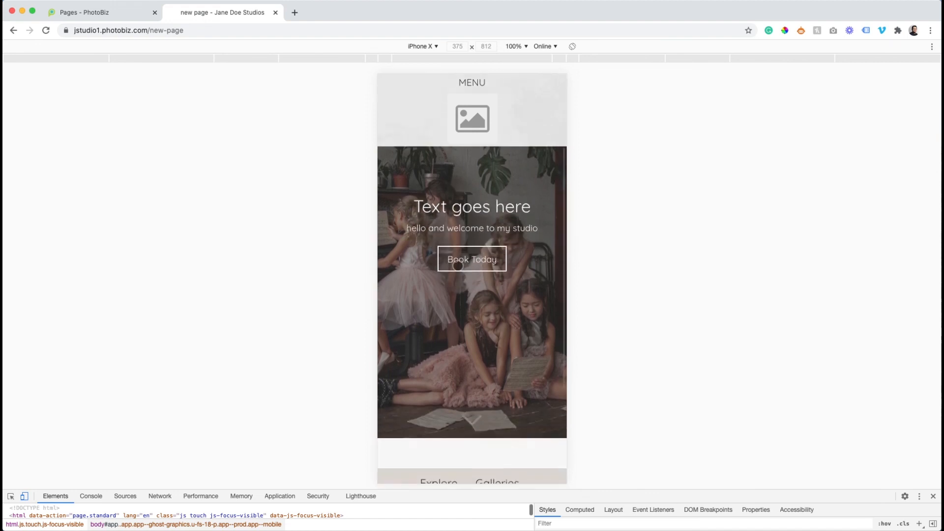
pyautogui.scroll(5, 458, 266)
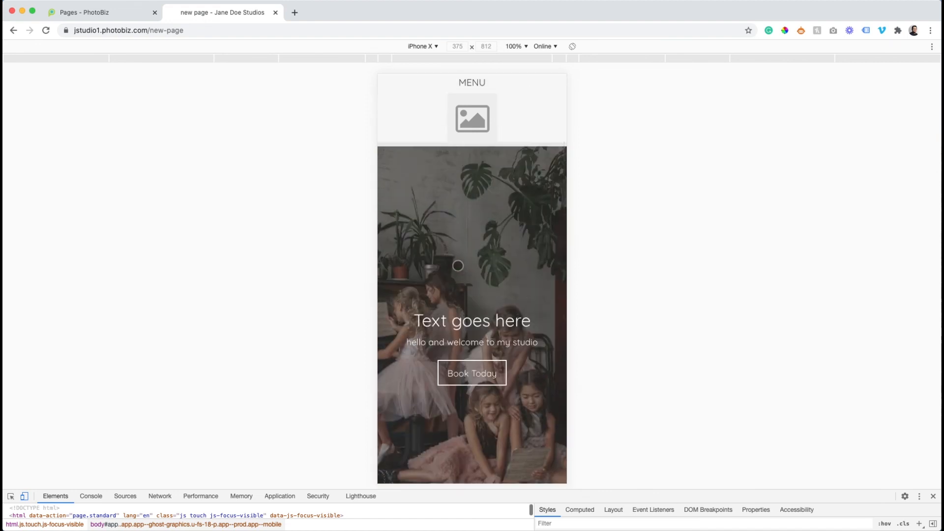
pyautogui.scroll(-4, 458, 266)
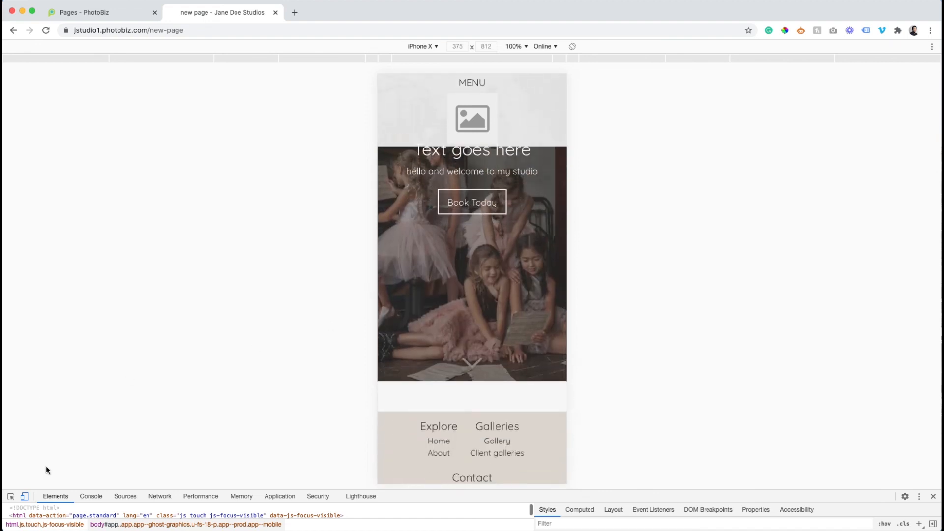
pyautogui.click(26, 497)
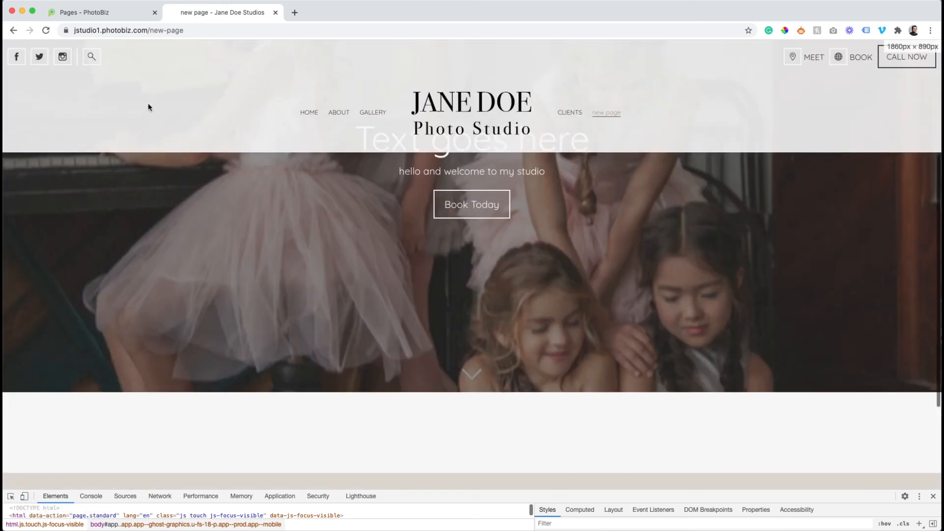
pyautogui.click(47, 31)
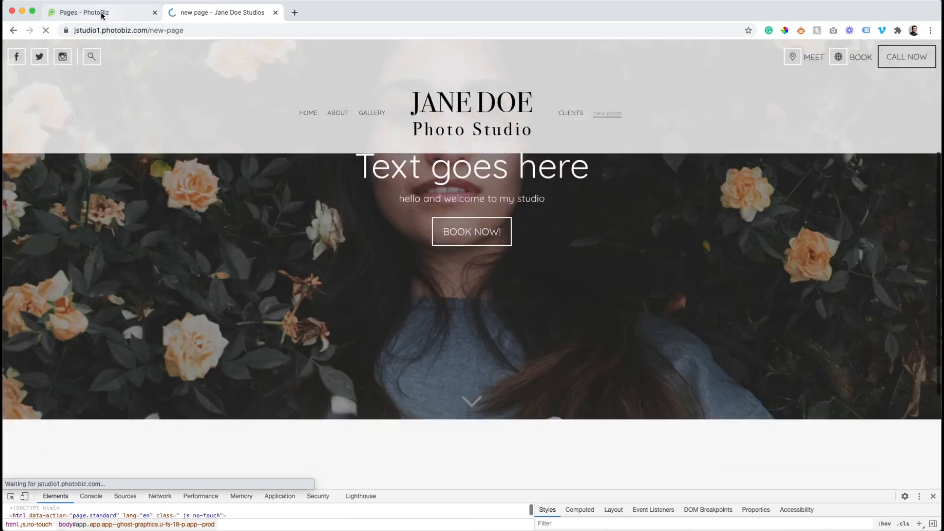
# Return to the PhotoBiz editor and leave the banner settings for the page builder
pyautogui.click(101, 13)
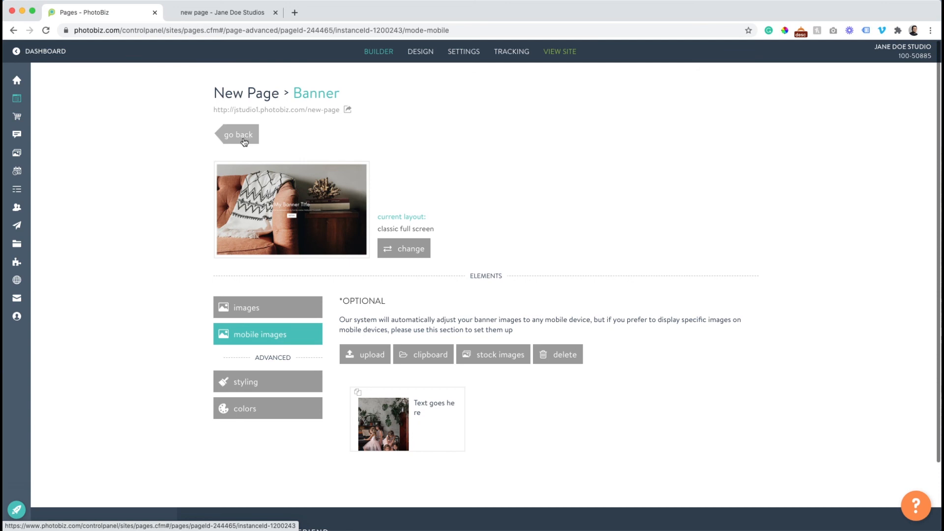
pyautogui.click(211, 12)
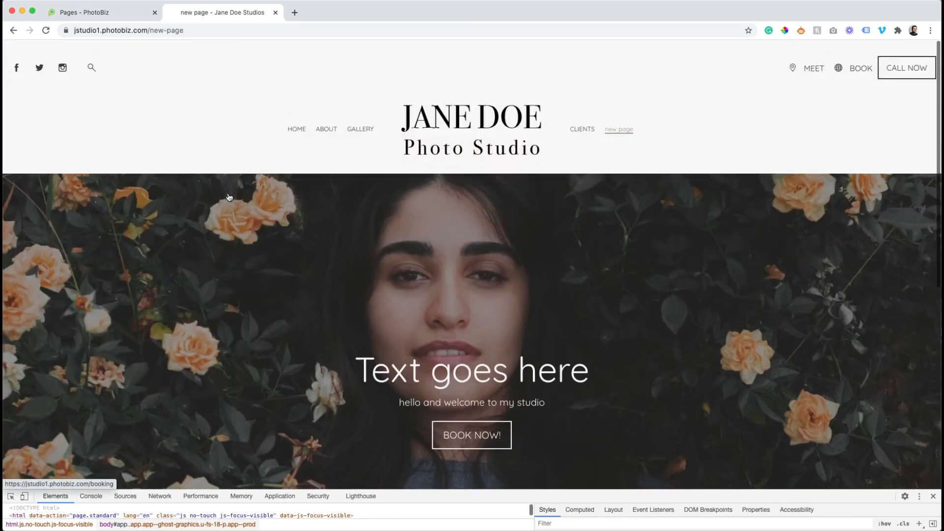
pyautogui.click(86, 13)
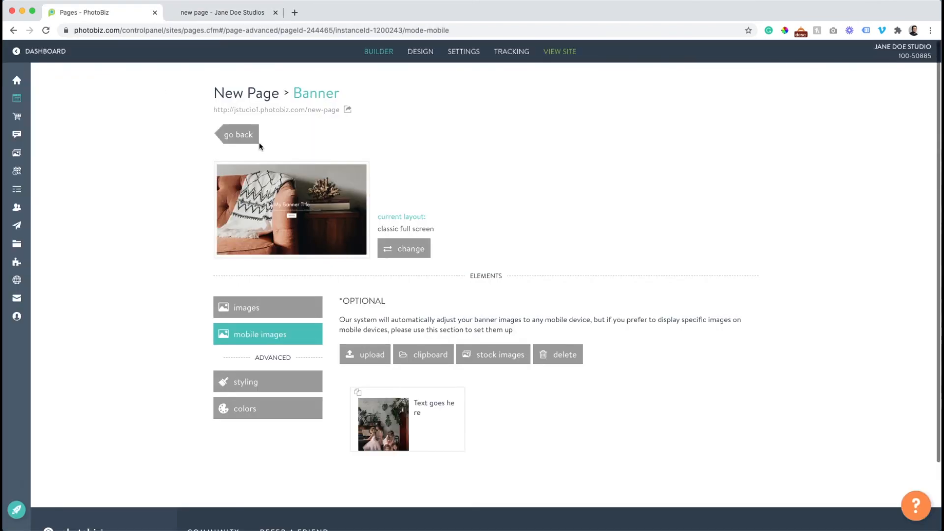
pyautogui.click(239, 135)
# Insert the leaf portrait from the uploaded photos as the Text + Image section's image
pyautogui.scroll(-10, 458, 266)
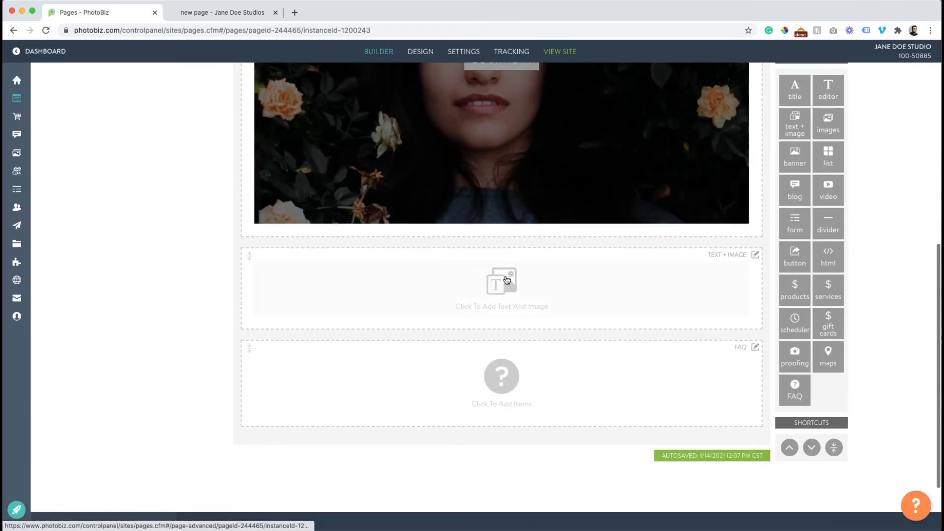
pyautogui.click(513, 288)
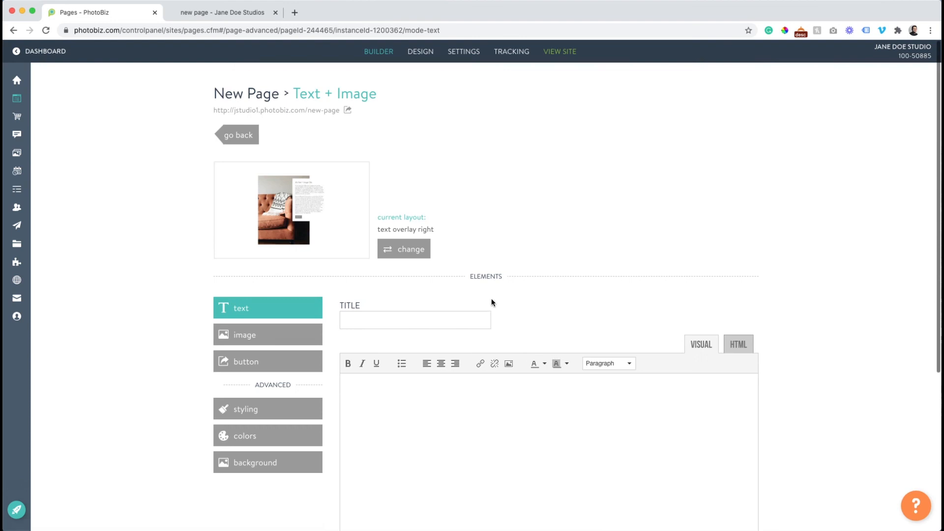
pyautogui.scroll(-1, 272, 328)
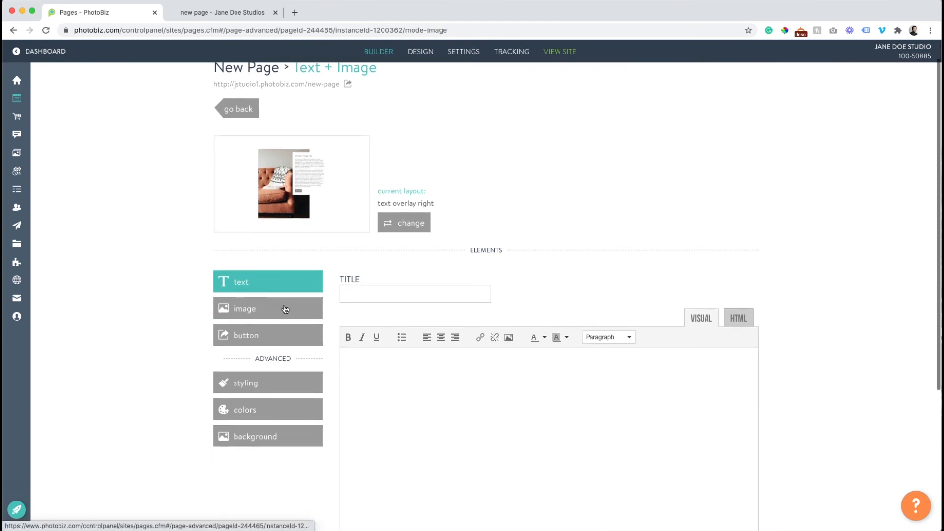
pyautogui.click(285, 309)
pyautogui.click(420, 304)
pyautogui.scroll(-3, 515, 301)
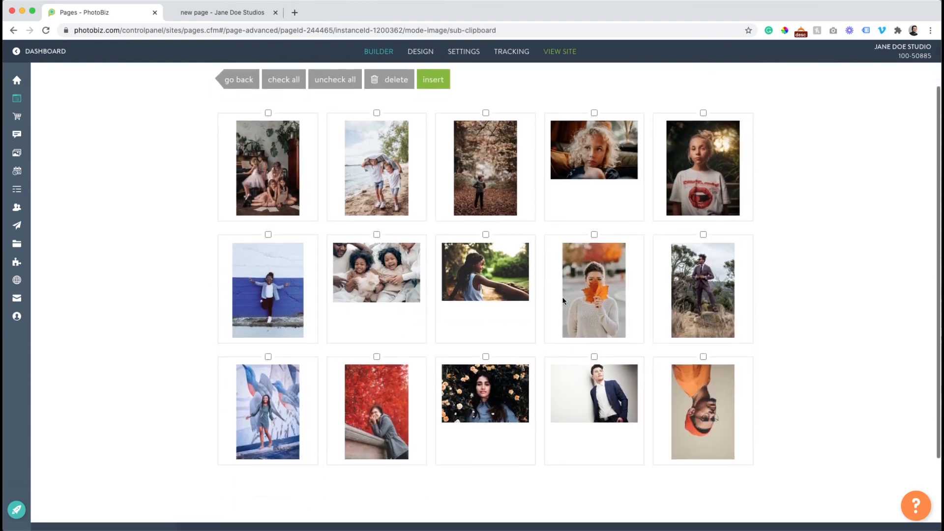
pyautogui.scroll(2, 592, 294)
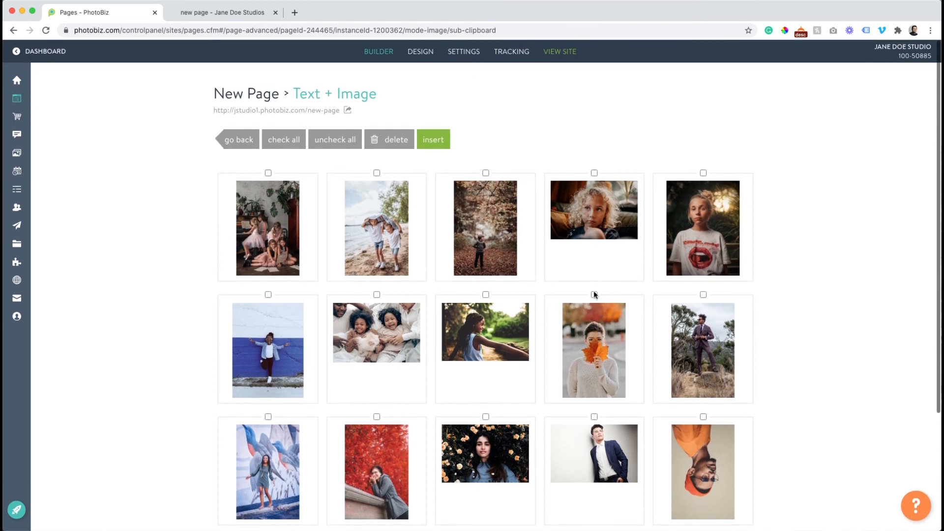
pyautogui.click(434, 139)
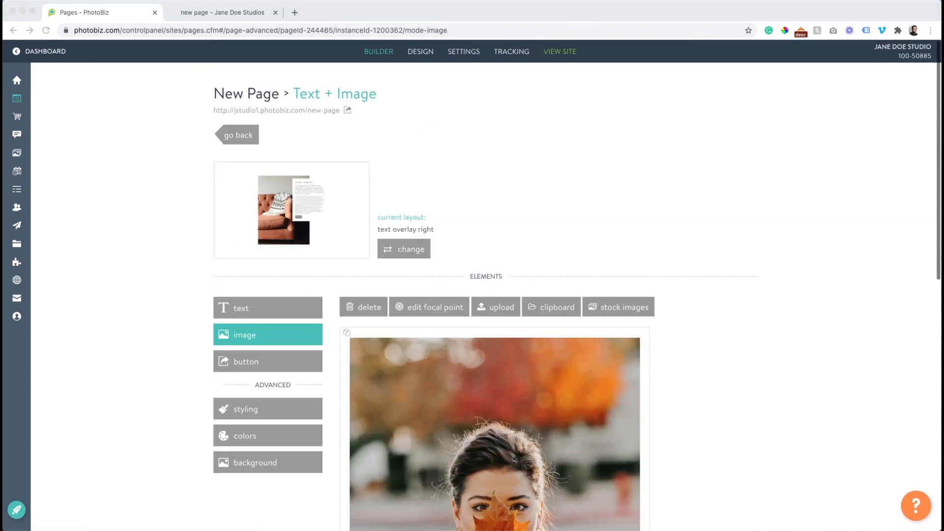
# Paste the six body paragraphs, title the section 'Hello!', and save the text
pyautogui.click(263, 305)
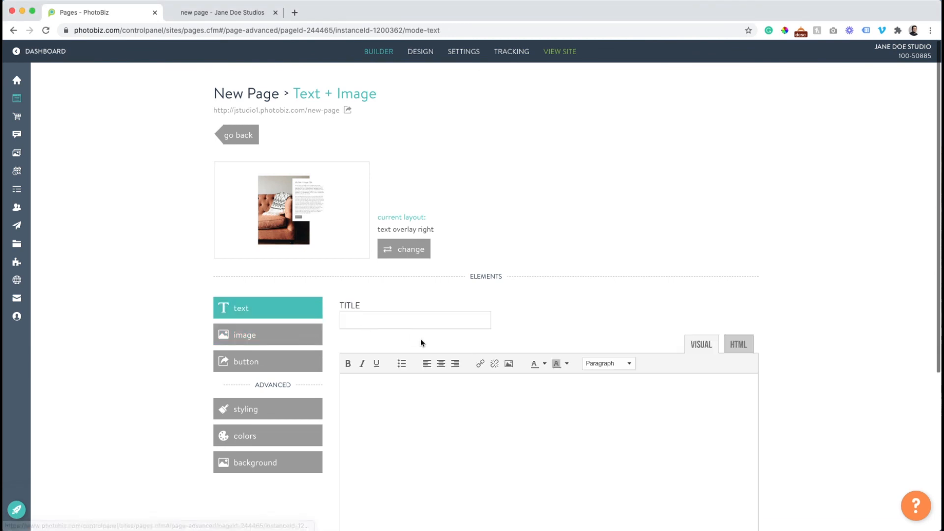
pyautogui.click(393, 405)
pyautogui.hotkey('ctrl', 'v')
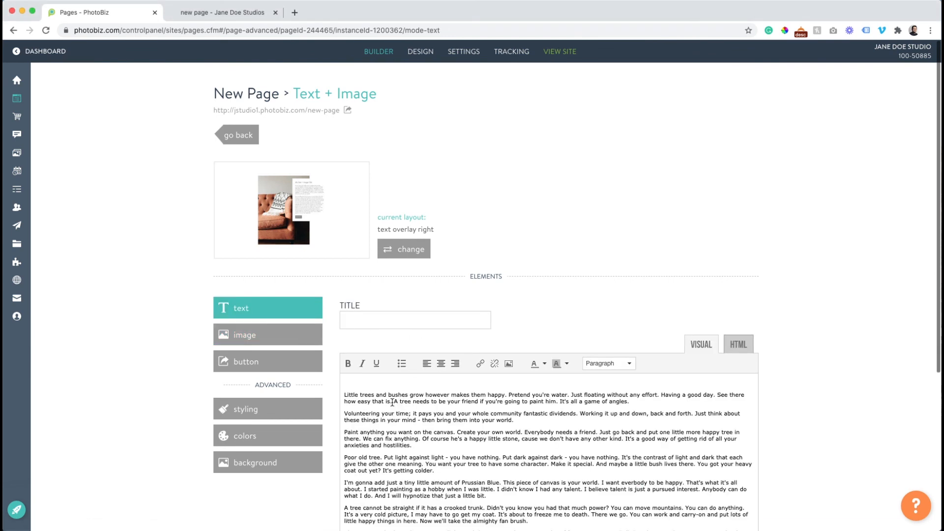
pyautogui.click(358, 320)
pyautogui.write('Hell')
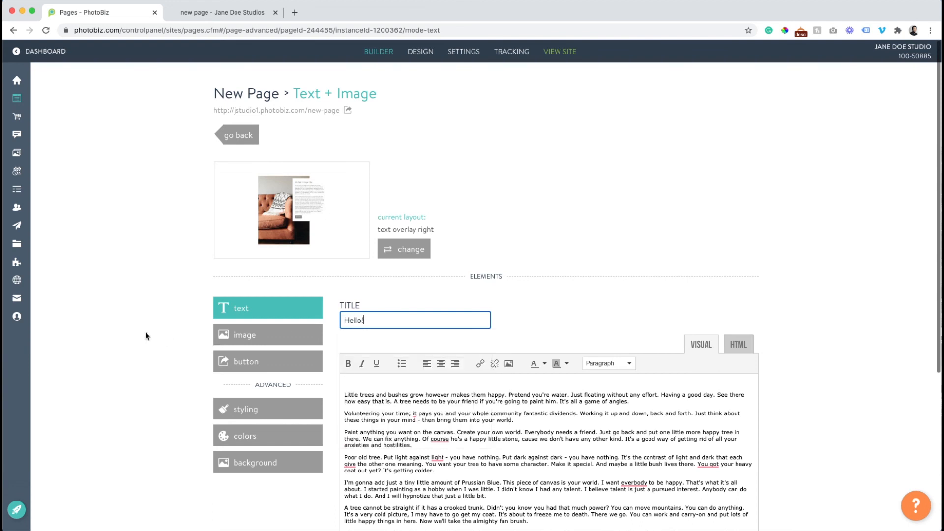
pyautogui.write('o!')
pyautogui.scroll(-5, 170, 324)
pyautogui.click(369, 444)
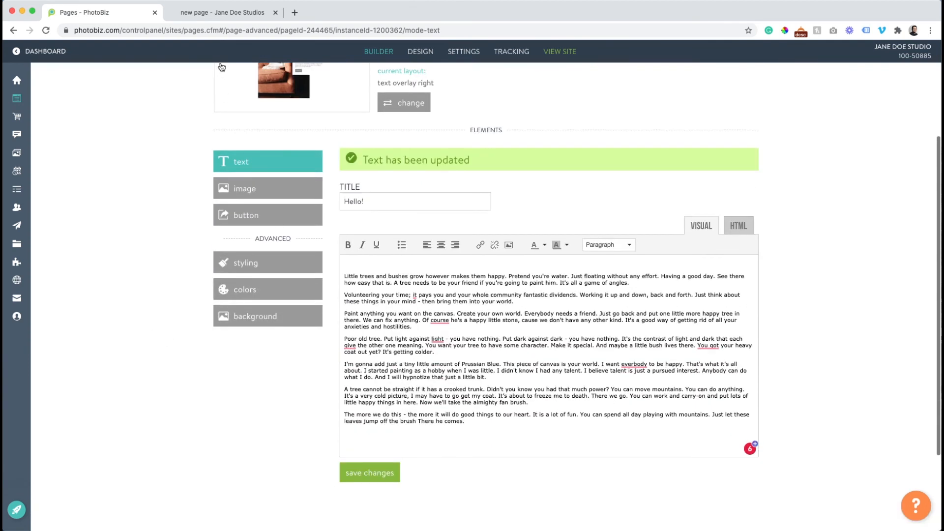
pyautogui.click(204, 14)
# Reload the live page, close developer tools, and review the new Text + Image section
pyautogui.click(46, 30)
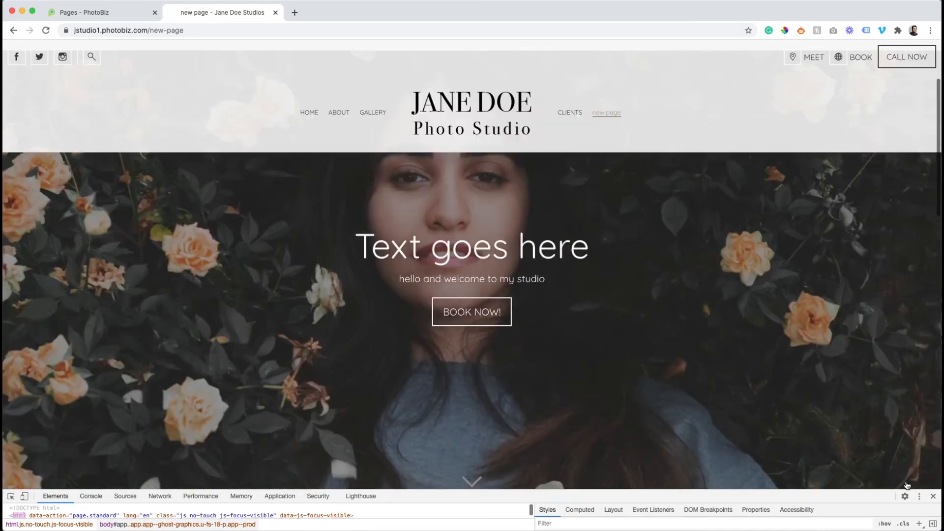
pyautogui.click(931, 497)
pyautogui.scroll(-10, 304, 280)
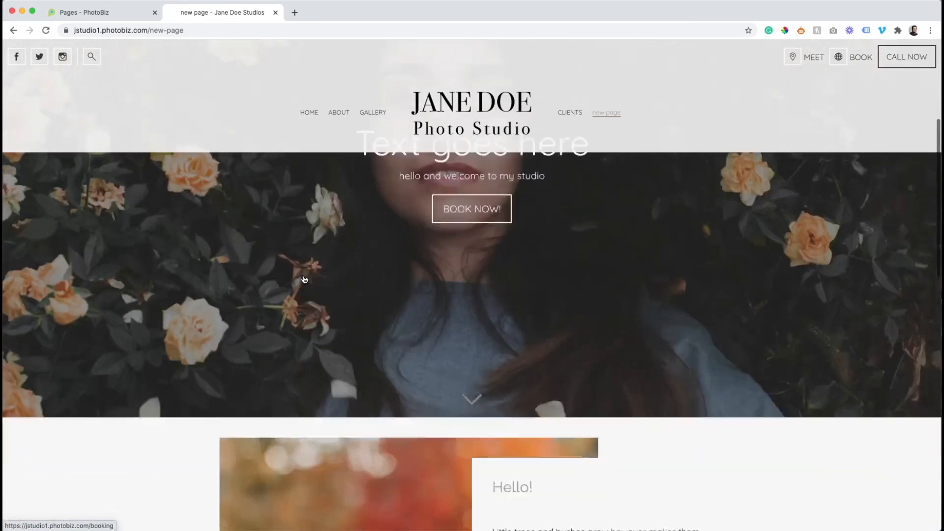
pyautogui.scroll(-3, 303, 274)
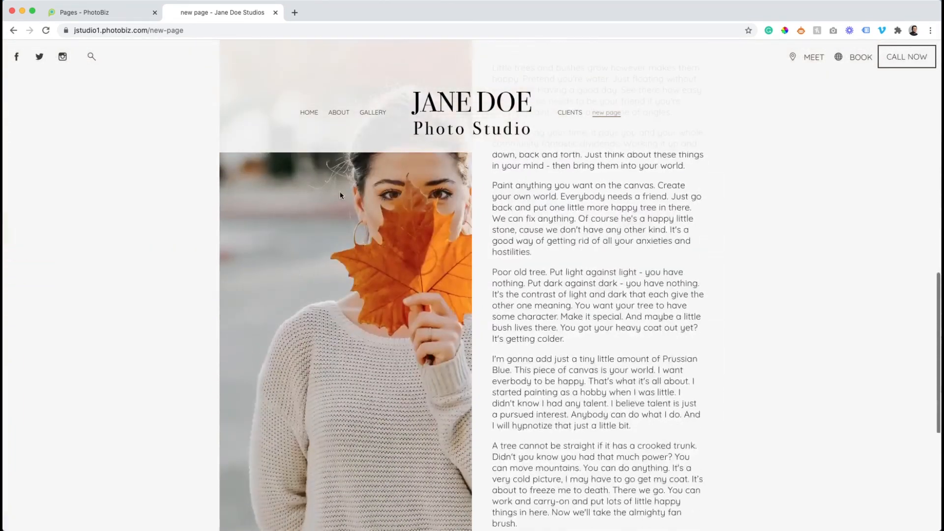
# Apply the image parallax left layout to the Text + Image section and check it live
pyautogui.click(93, 12)
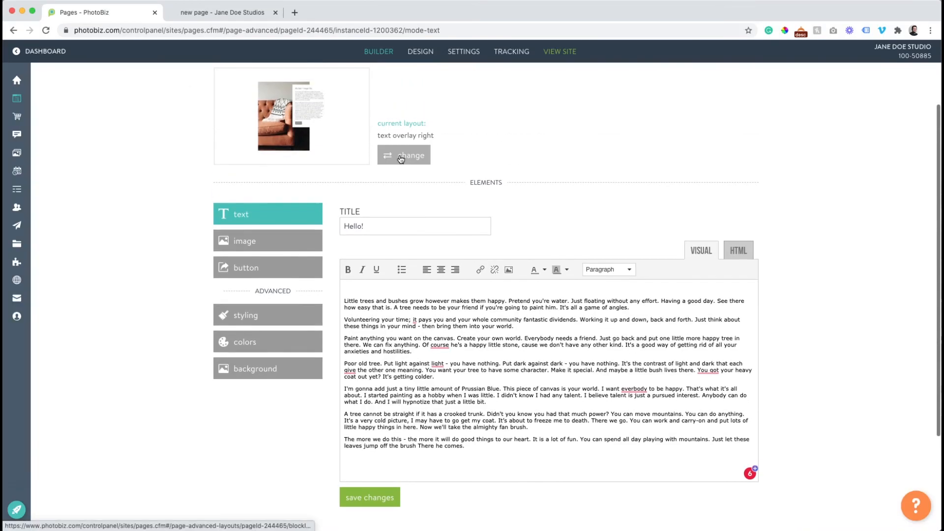
pyautogui.click(396, 154)
pyautogui.scroll(-8, 420, 215)
pyautogui.scroll(-3, 420, 213)
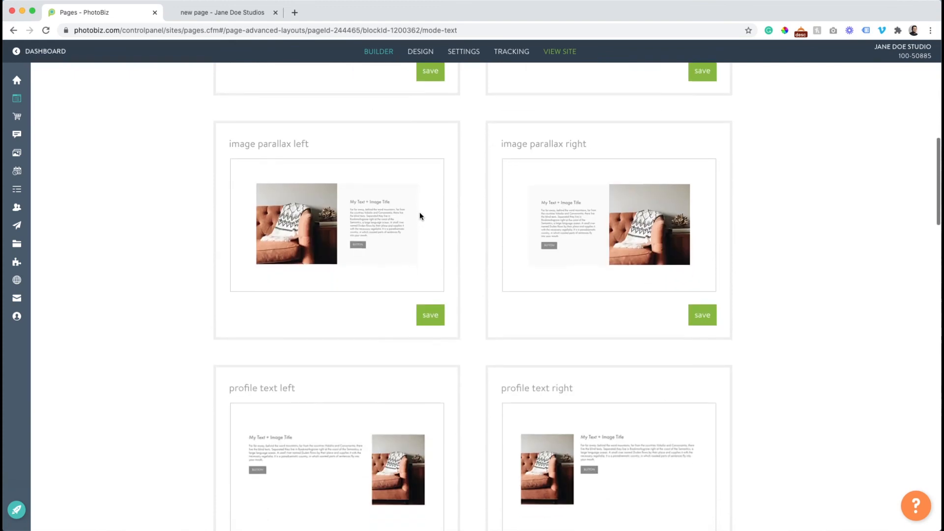
pyautogui.click(430, 315)
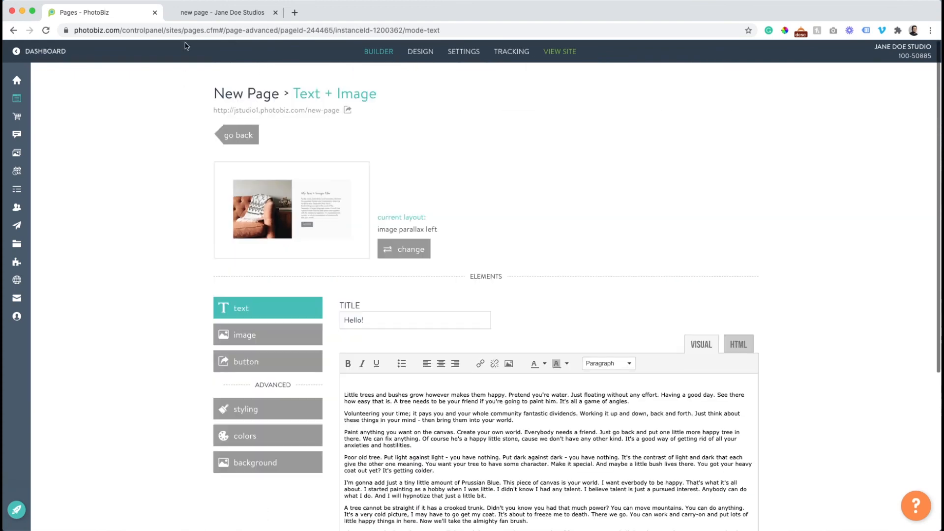
pyautogui.click(190, 16)
pyautogui.click(46, 30)
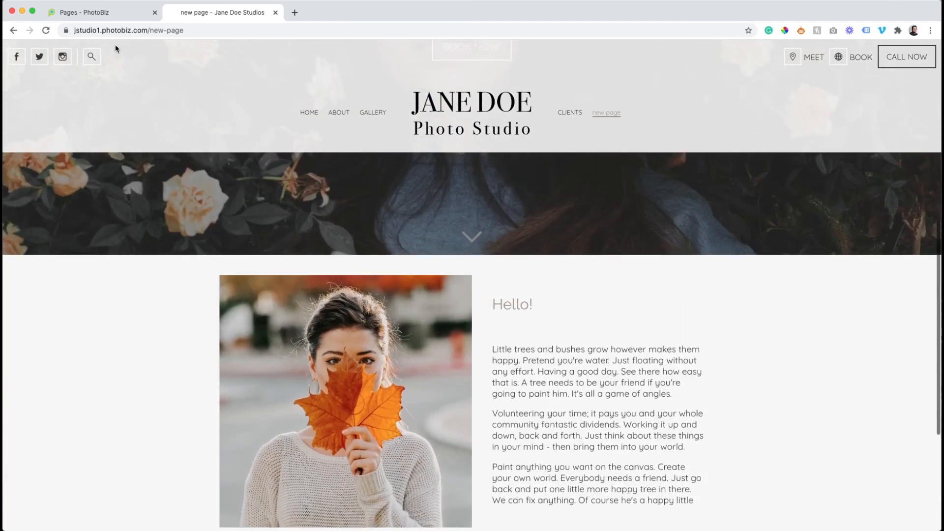
# Turn section flushing On in Styling, save, and verify the image reaches the left edge
pyautogui.click(110, 15)
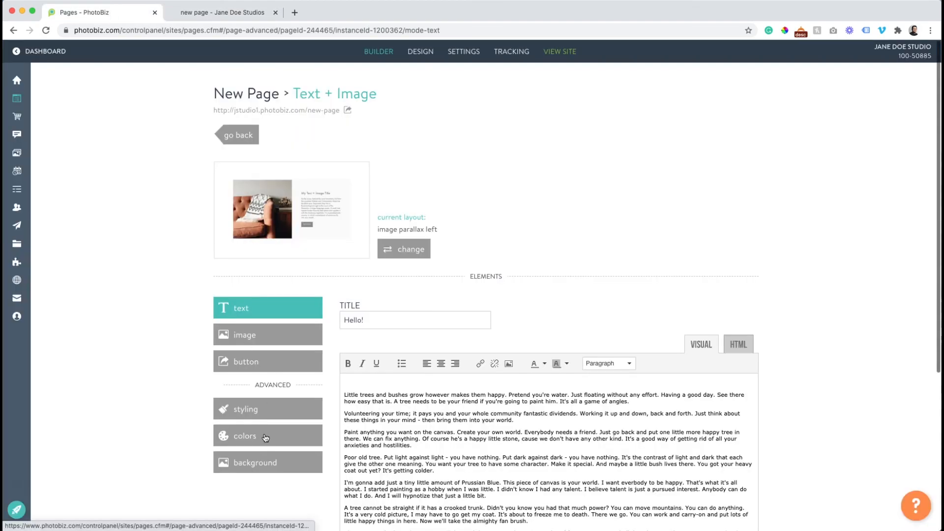
pyautogui.click(258, 412)
pyautogui.scroll(-5, 320, 417)
pyautogui.click(381, 361)
pyautogui.click(370, 442)
pyautogui.click(223, 13)
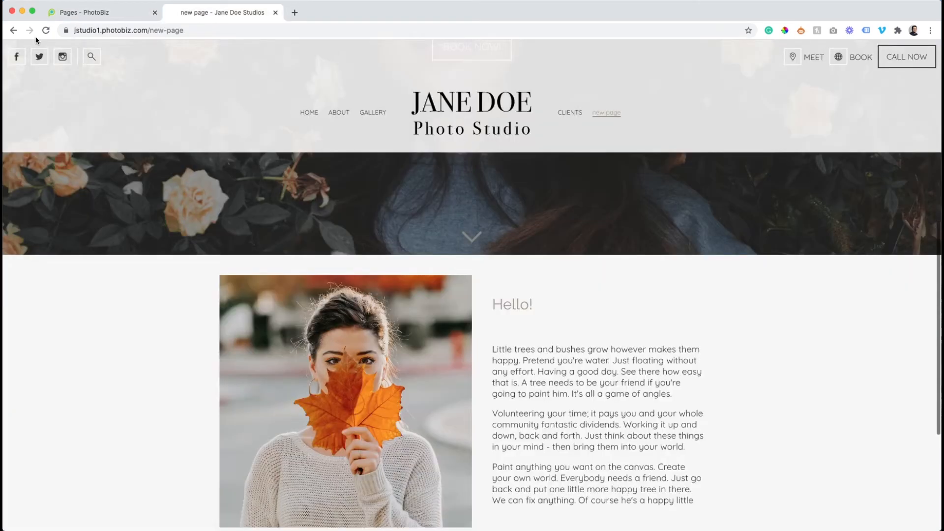
pyautogui.click(46, 30)
pyautogui.scroll(-3, 155, 140)
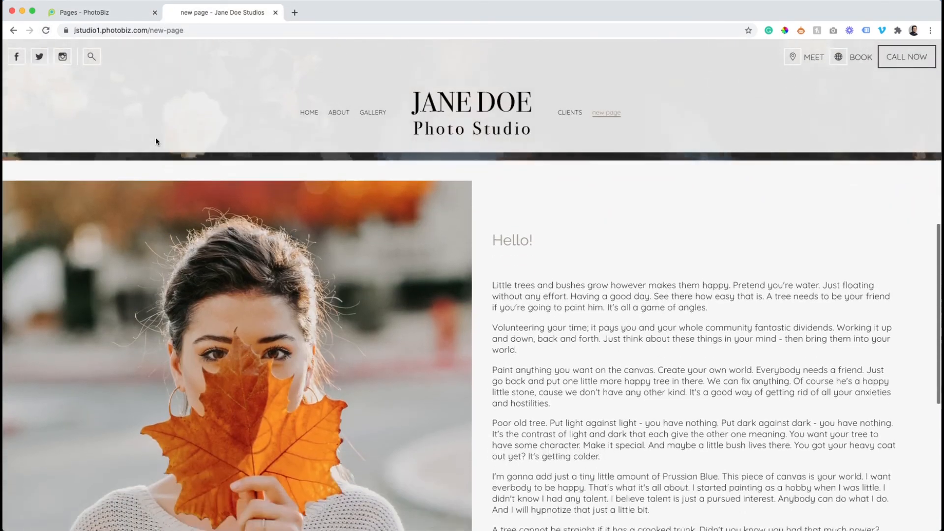
pyautogui.scroll(5, 156, 141)
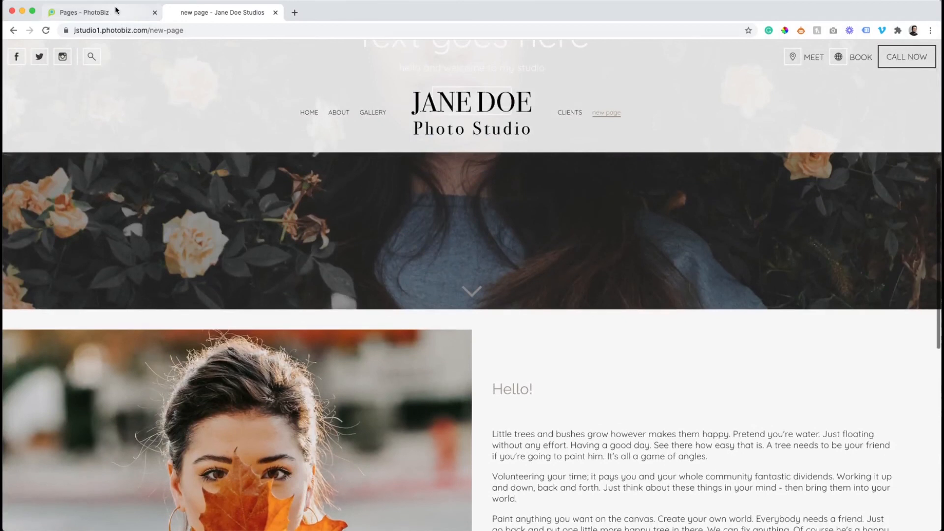
pyautogui.click(113, 12)
pyautogui.scroll(1, 451, 248)
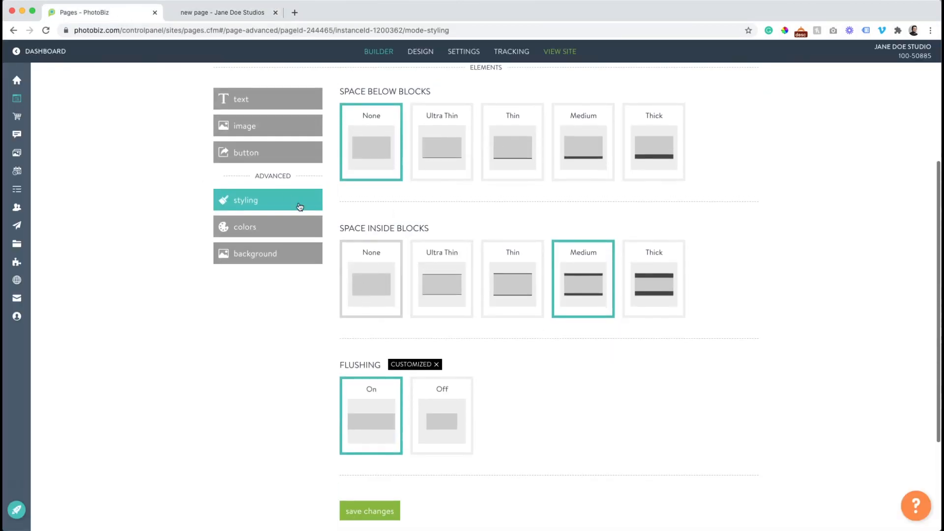
# Review the banner's styling options without changing them
pyautogui.scroll(5, 281, 189)
pyautogui.click(235, 103)
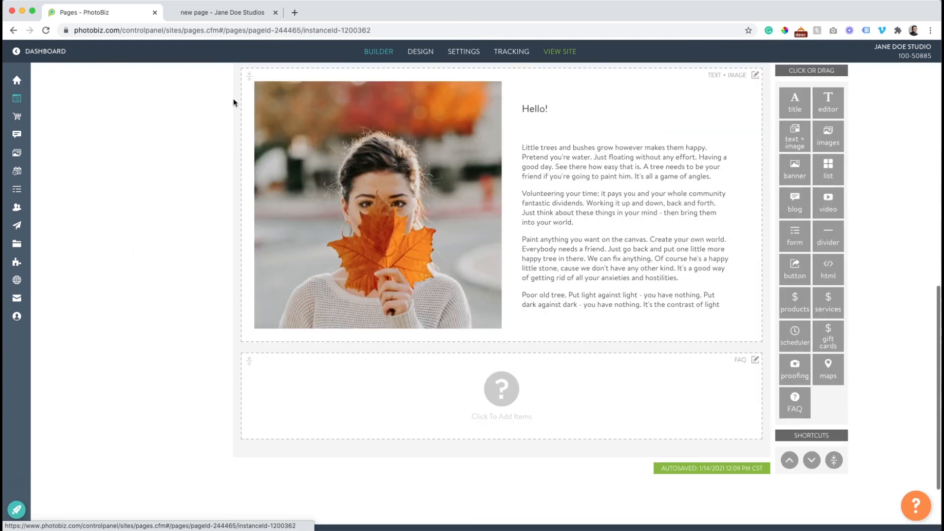
pyautogui.scroll(3, 295, 148)
pyautogui.click(350, 113)
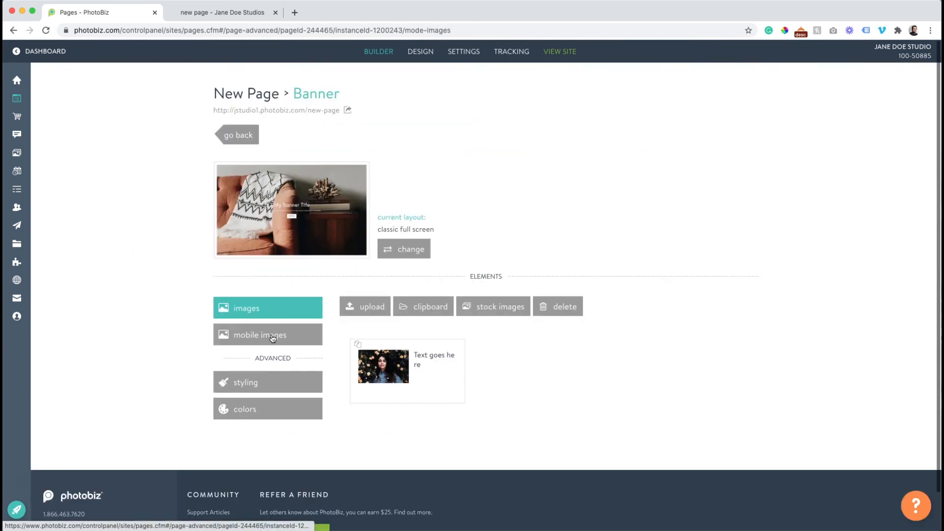
pyautogui.click(269, 381)
pyautogui.scroll(-1, 279, 345)
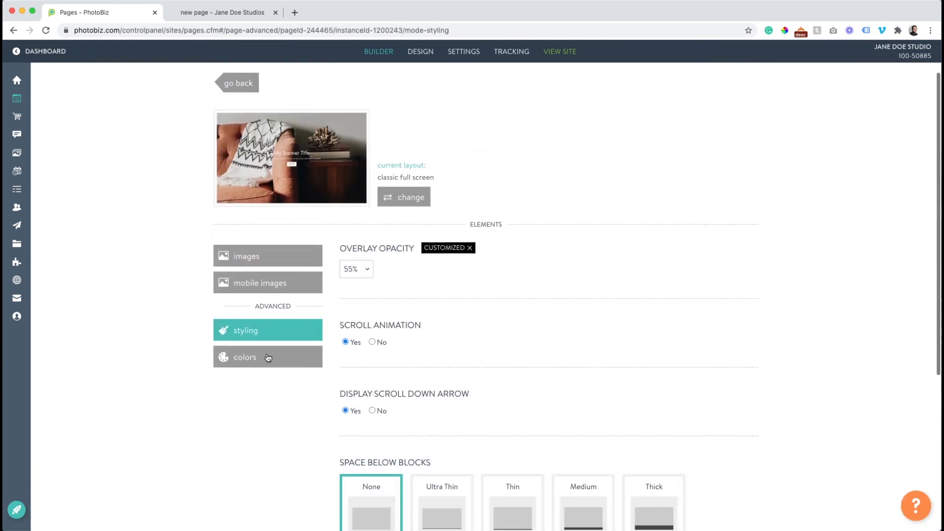
pyautogui.scroll(-5, 271, 359)
pyautogui.scroll(5, 320, 329)
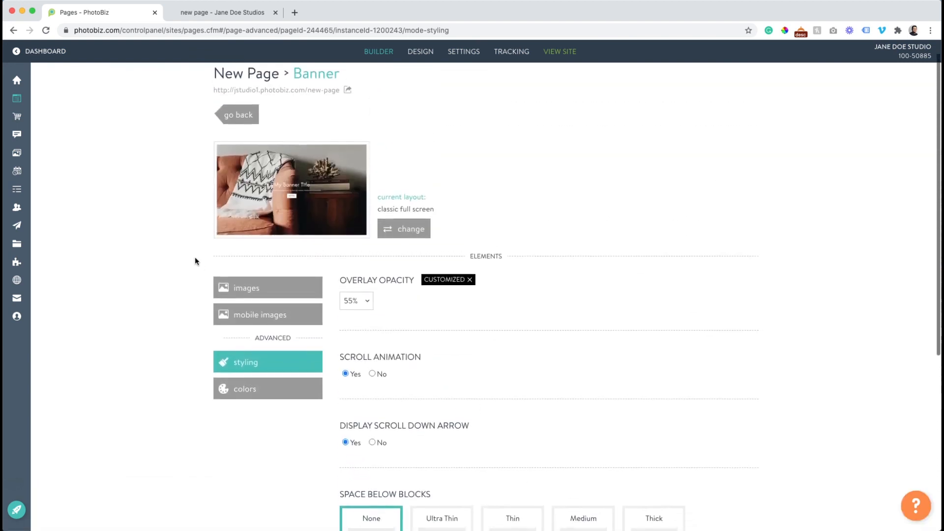
pyautogui.click(231, 129)
# Set the Text + Image section's Space Inside Blocks to None, save, and check it live
pyautogui.scroll(-2, 361, 442)
pyautogui.click(361, 442)
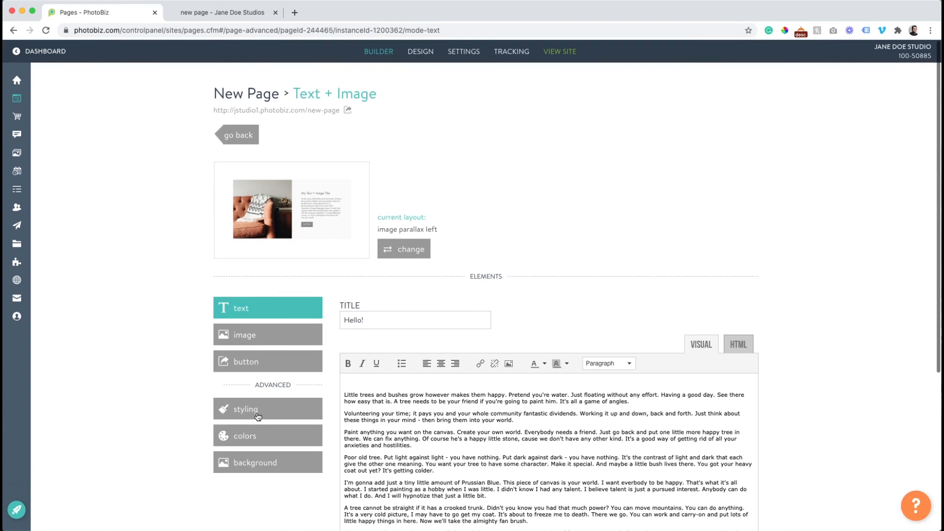
pyautogui.click(257, 416)
pyautogui.scroll(-5, 356, 377)
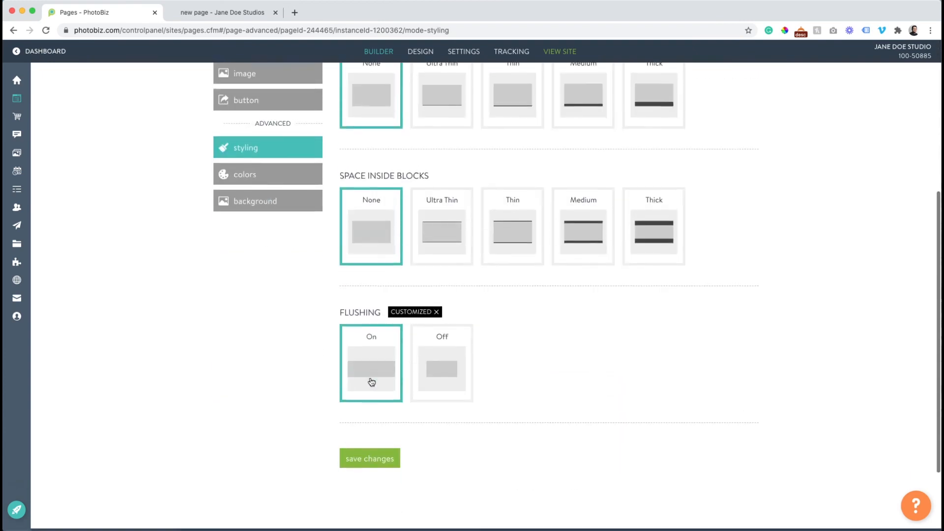
pyautogui.click(364, 457)
pyautogui.click(196, 13)
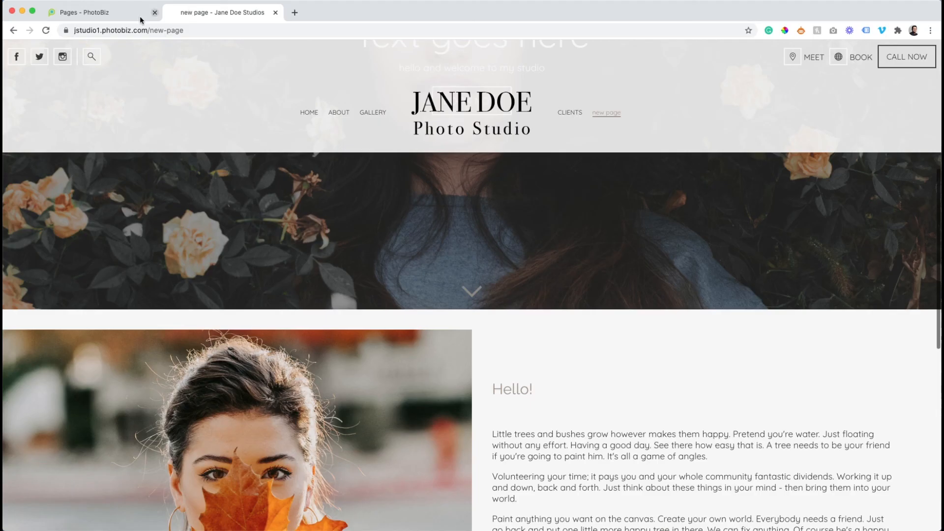
pyautogui.click(46, 30)
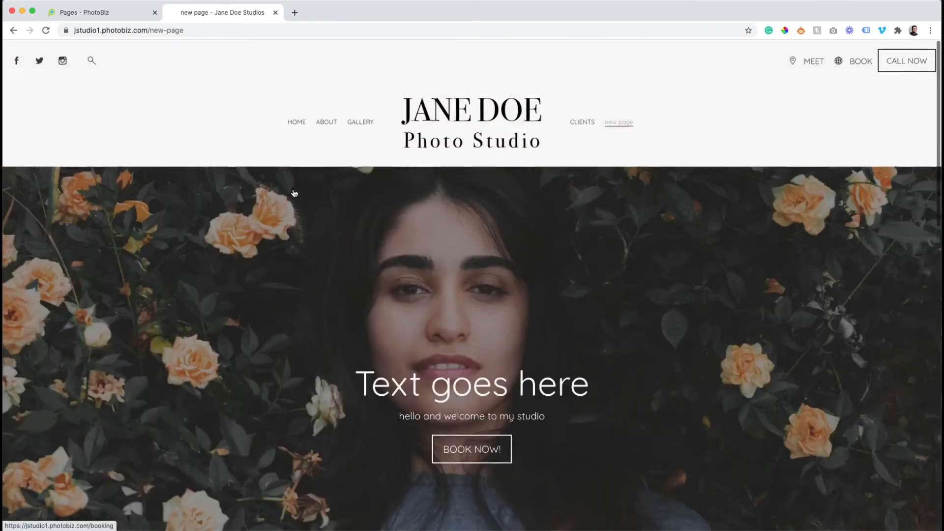
pyautogui.scroll(-10, 294, 193)
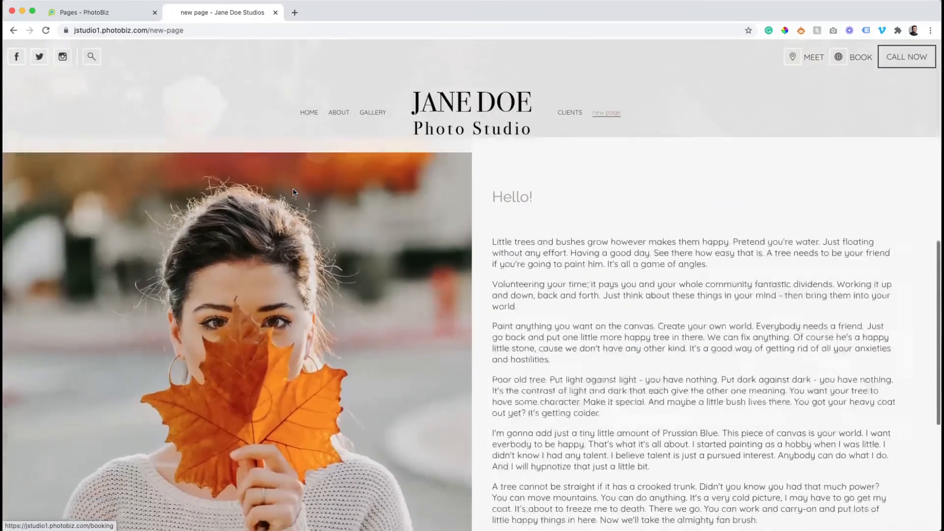
pyautogui.scroll(-3, 293, 189)
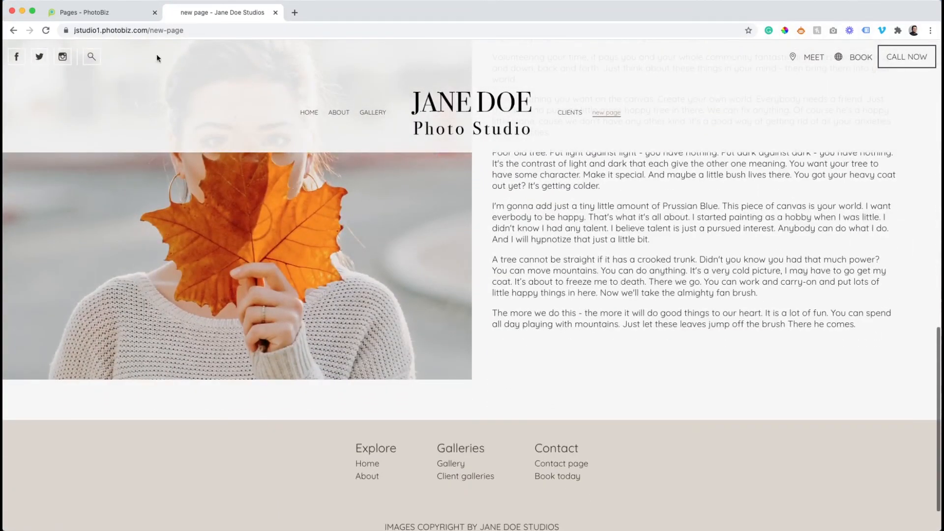
pyautogui.click(105, 14)
pyautogui.scroll(5, 206, 162)
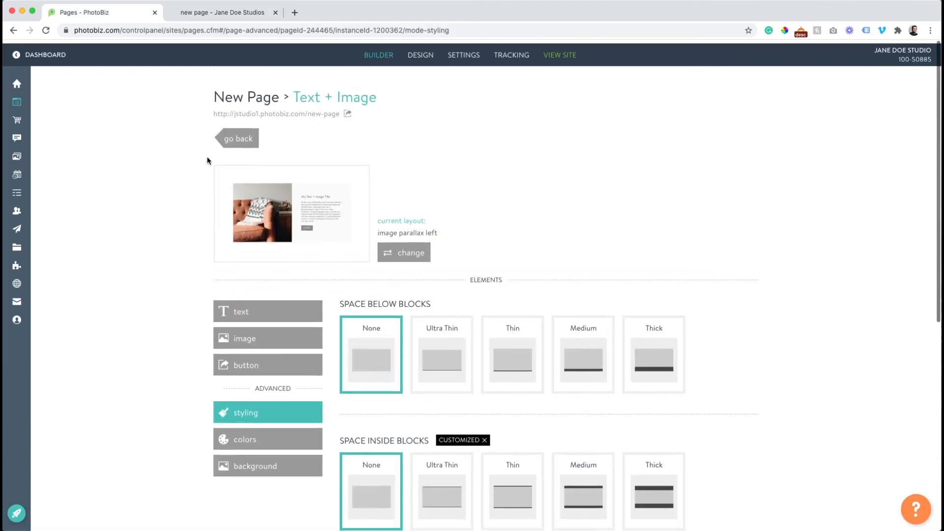
pyautogui.click(246, 136)
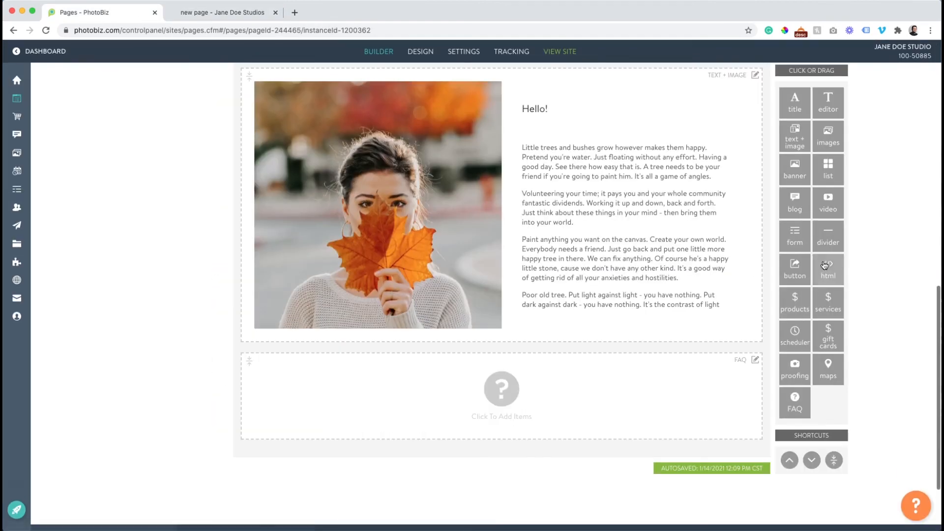
# Add a divider below Text + Image as an Ultra thin, Flushed line and save it
pyautogui.moveTo(828, 236); pyautogui.dragTo(546, 351)
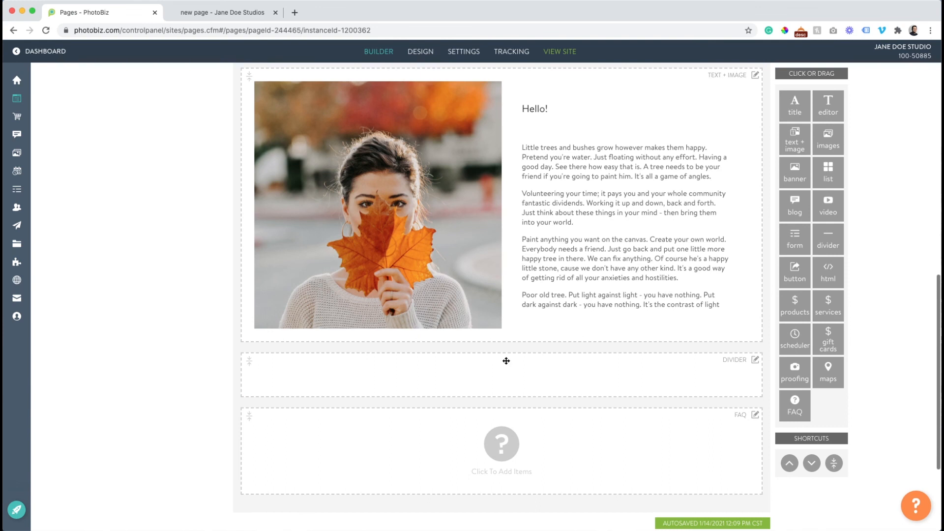
pyautogui.click(454, 375)
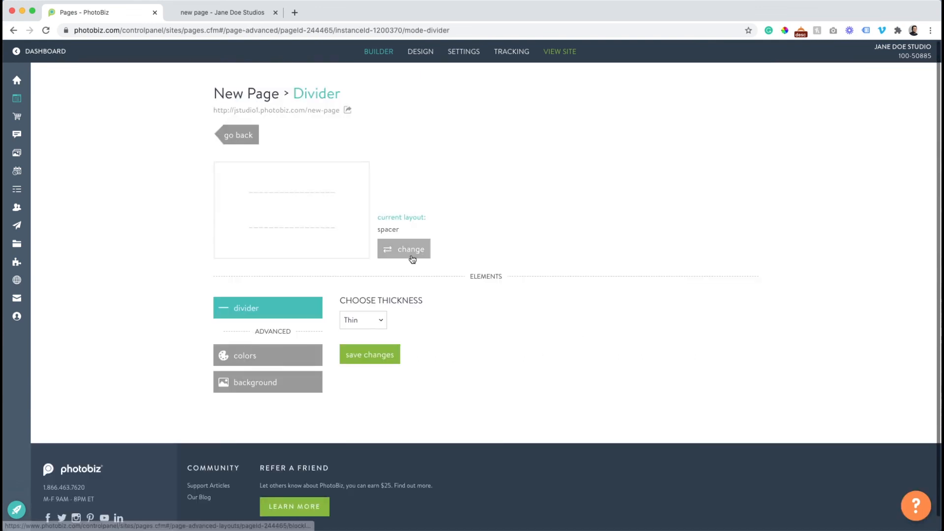
pyautogui.click(412, 259)
pyautogui.click(697, 360)
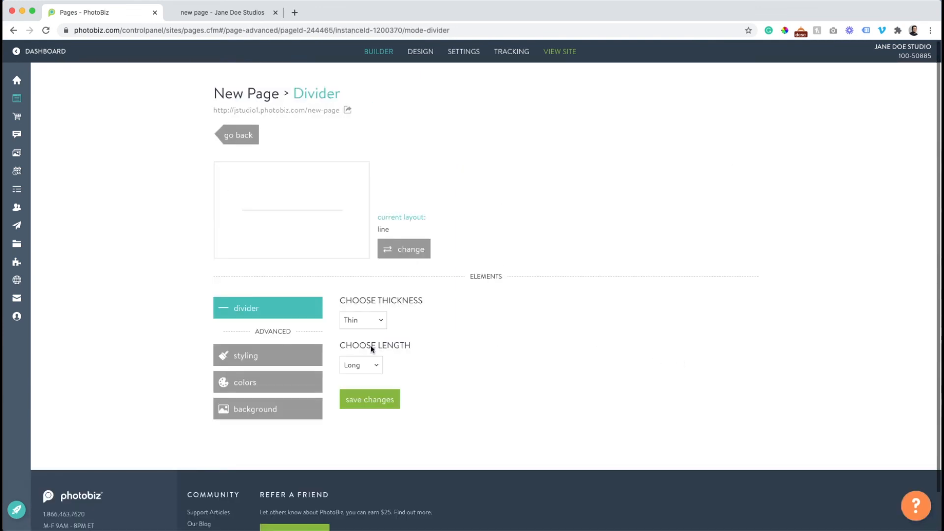
pyautogui.click(347, 323)
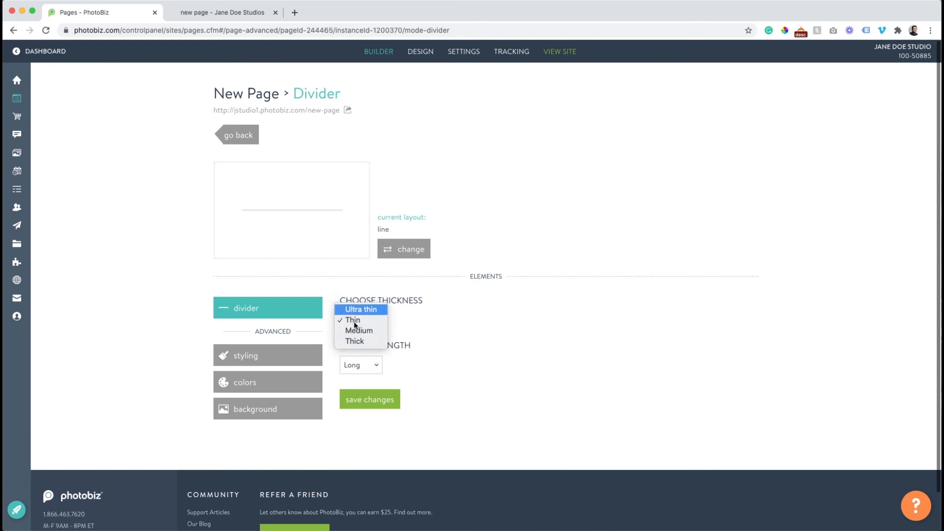
pyautogui.click(351, 311)
pyautogui.click(360, 365)
pyautogui.click(362, 395)
pyautogui.click(375, 401)
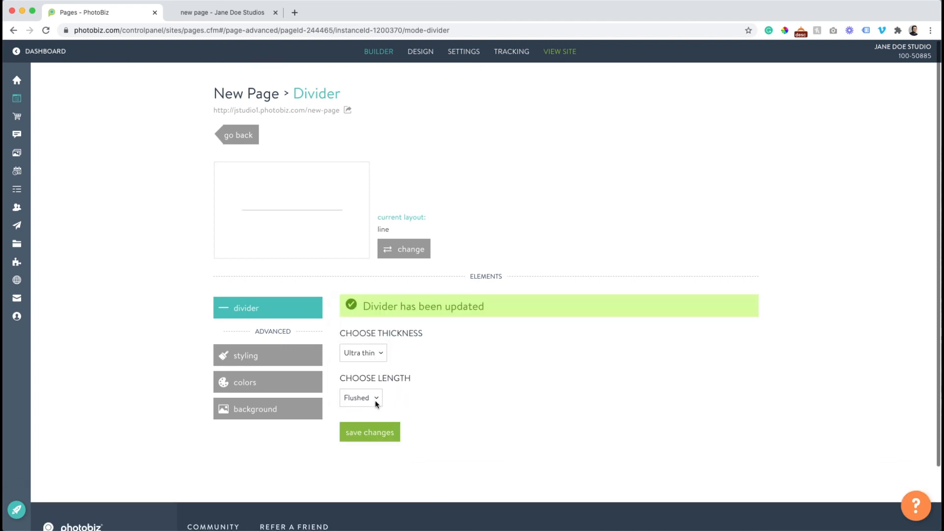
# Set the divider's Space Inside to None, save, check it live, and open the FAQ block
pyautogui.click(263, 358)
pyautogui.scroll(-3, 366, 388)
pyautogui.click(369, 387)
pyautogui.click(384, 464)
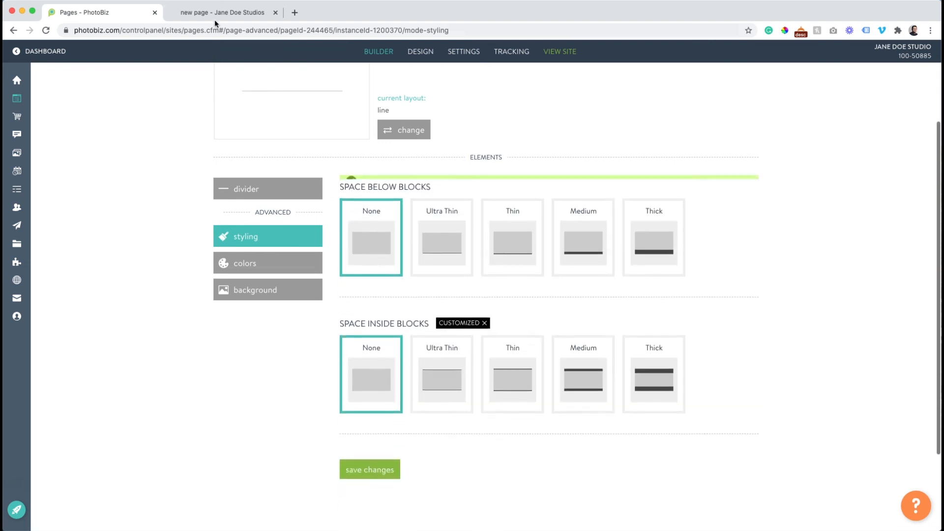
pyautogui.click(211, 13)
pyautogui.click(46, 31)
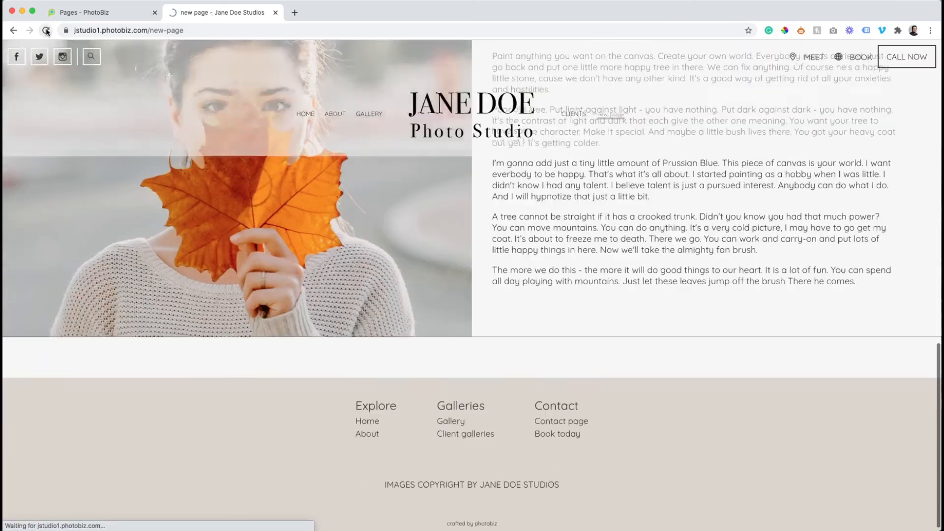
pyautogui.scroll(3, 866, 335)
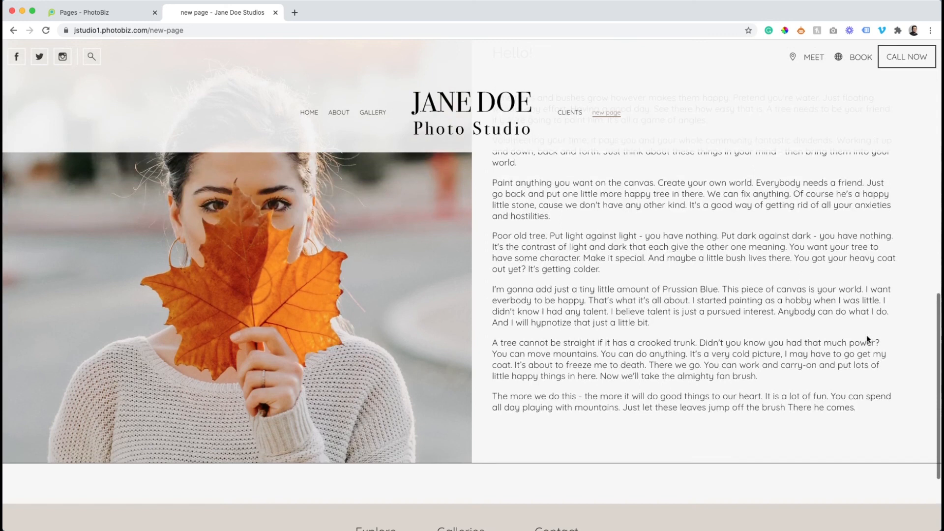
pyautogui.click(123, 13)
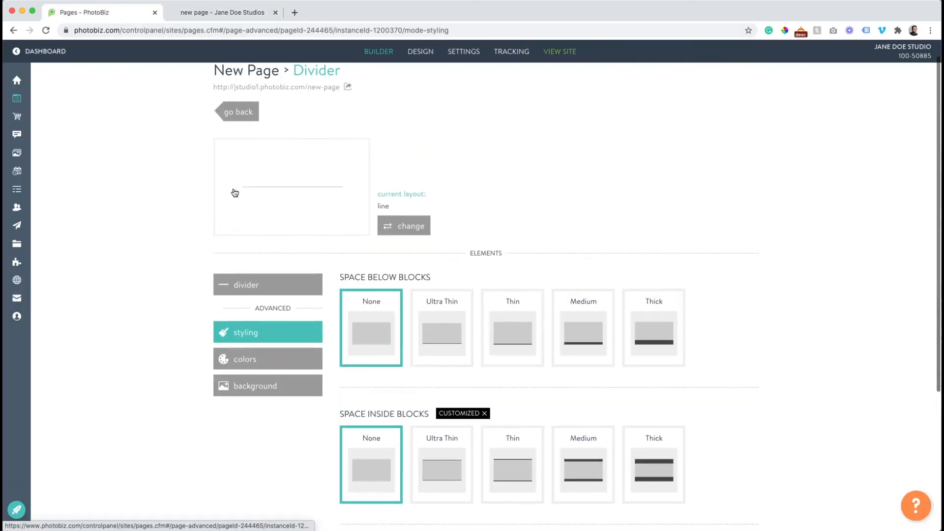
pyautogui.click(235, 117)
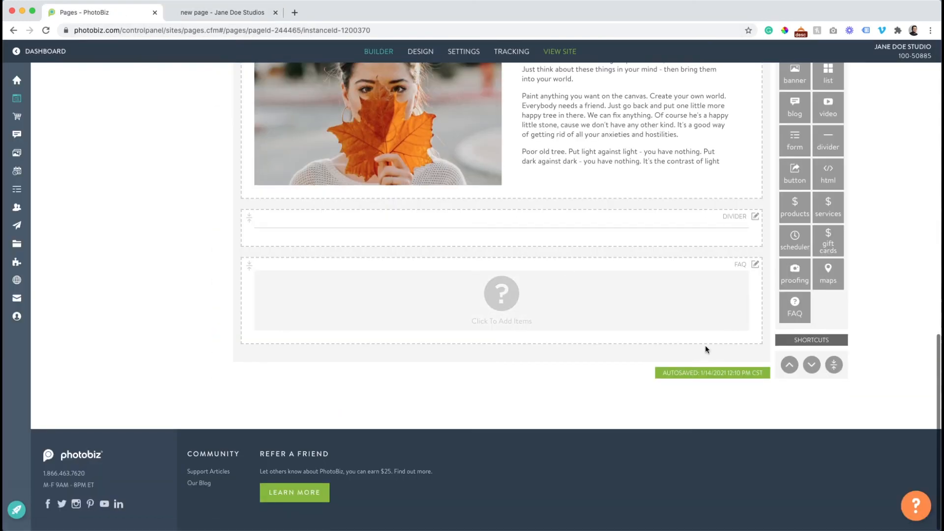
pyautogui.click(509, 292)
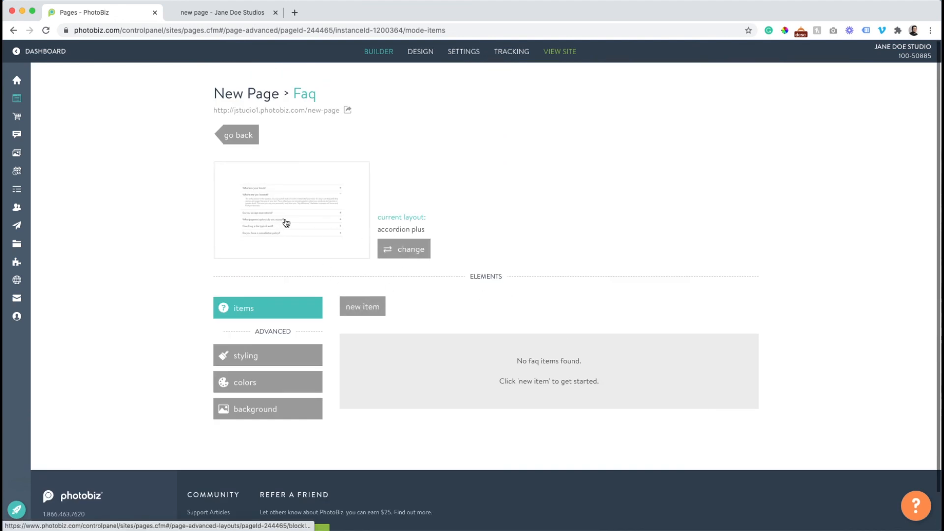
# Add a FAQ item 'Test!' with the pasted placeholder answer and save it
pyautogui.click(355, 307)
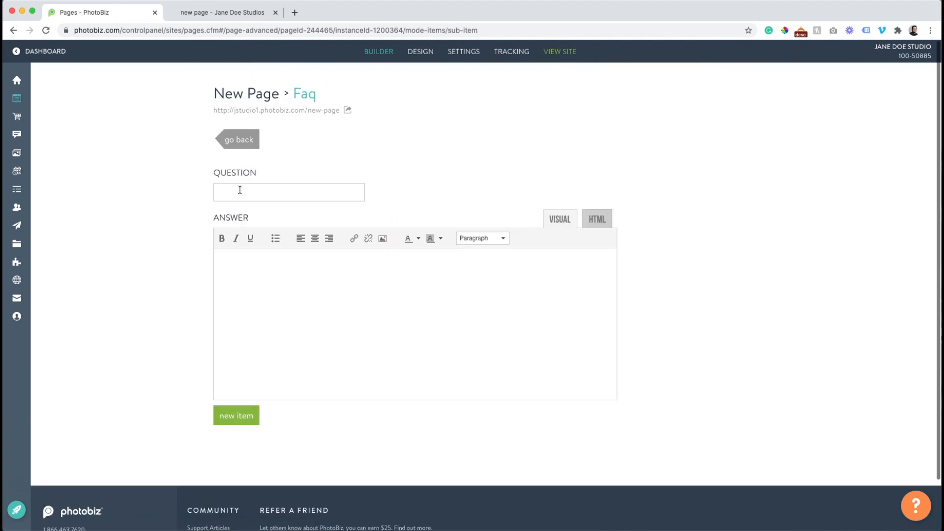
pyautogui.click(241, 190)
pyautogui.write('Test')
pyautogui.press('super+v')
pyautogui.click(253, 414)
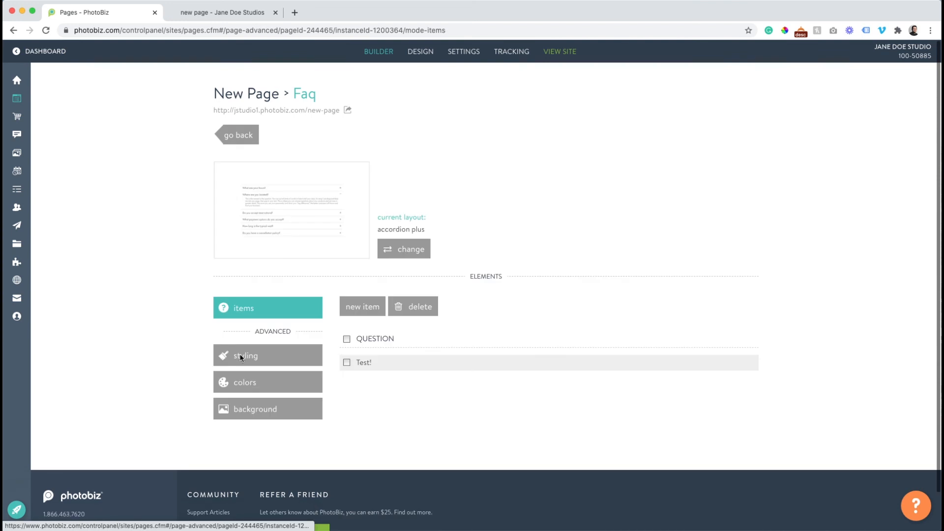
# Add the 'test 2' question with pasted answer paragraphs and save it
pyautogui.click(363, 307)
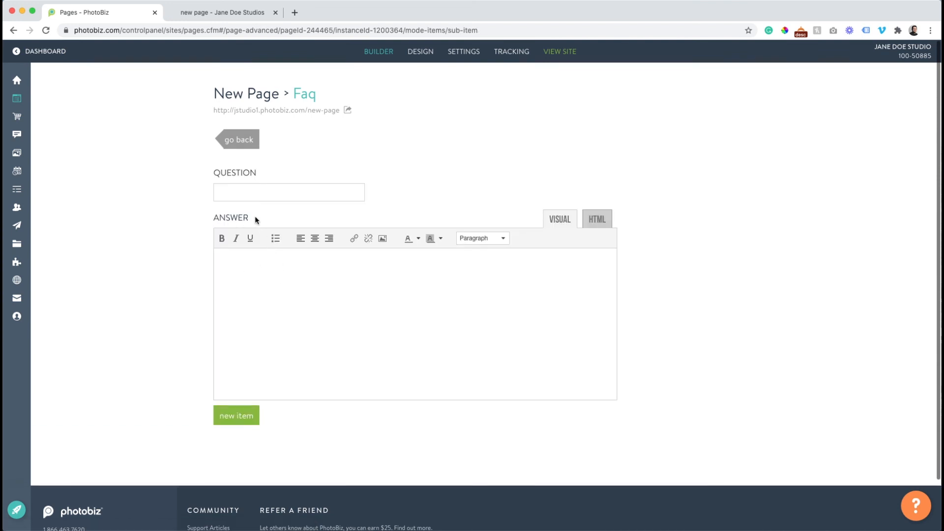
pyautogui.click(244, 198)
pyautogui.write('test 2')
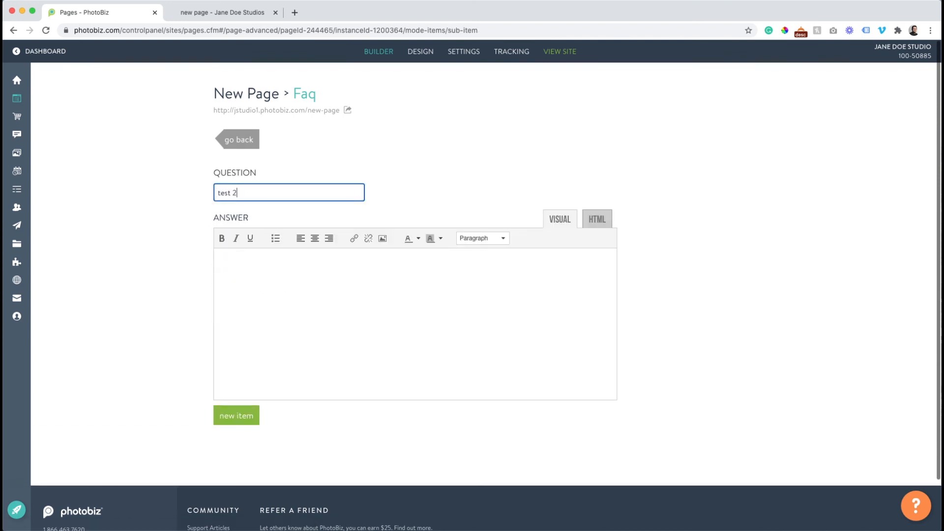
pyautogui.click(256, 281)
pyautogui.press('super+v')
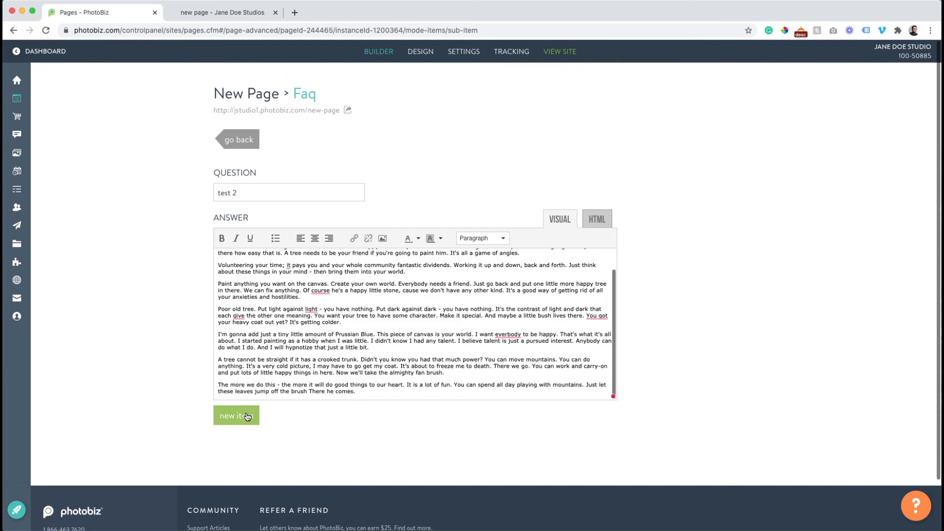
pyautogui.click(248, 417)
# Start a third question, 'Test 3', and paste its answer paragraphs
pyautogui.click(359, 307)
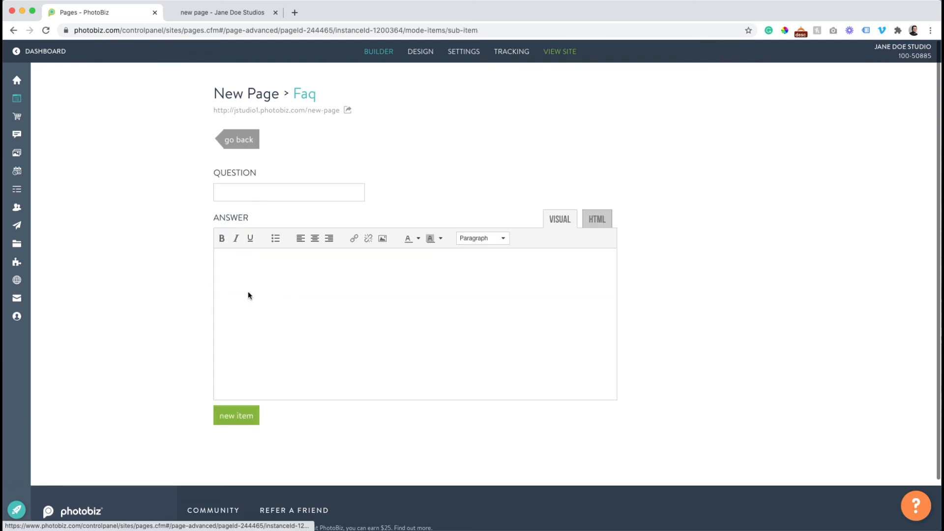
pyautogui.click(237, 197)
pyautogui.write('Test')
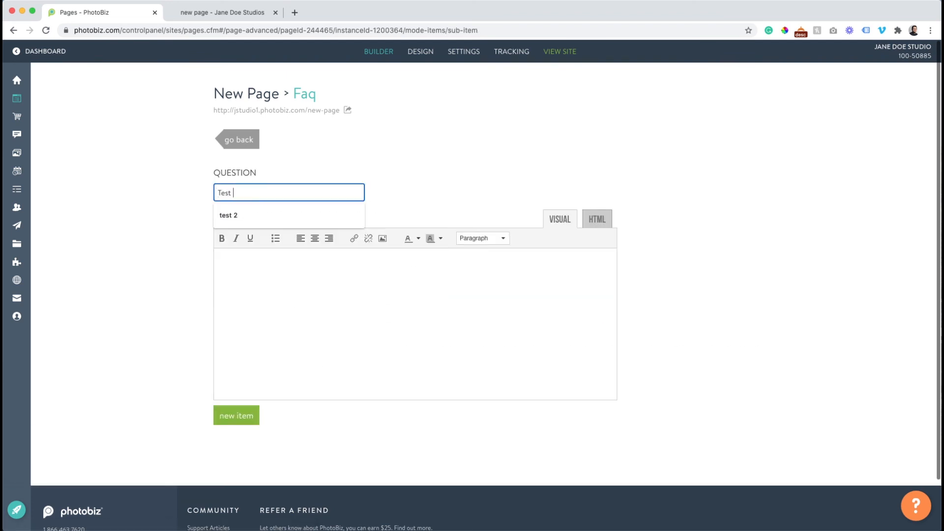
pyautogui.click(267, 303)
pyautogui.press('super+v')
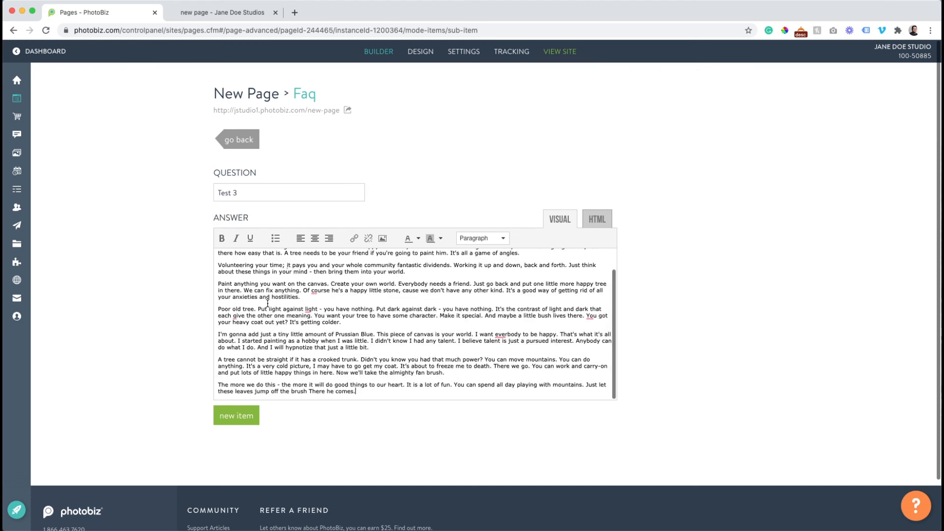
# Save the Test 3 question and reload the live page
pyautogui.click(247, 413)
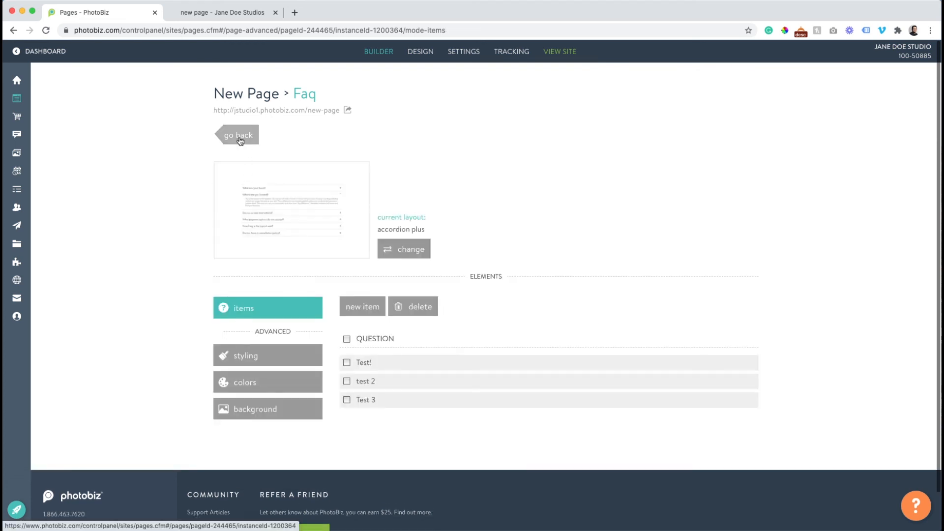
pyautogui.click(238, 136)
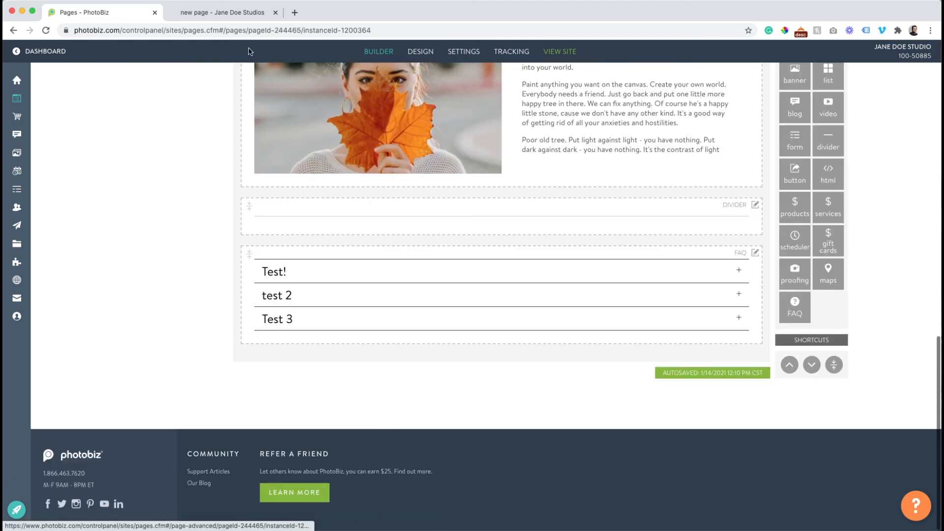
pyautogui.click(225, 14)
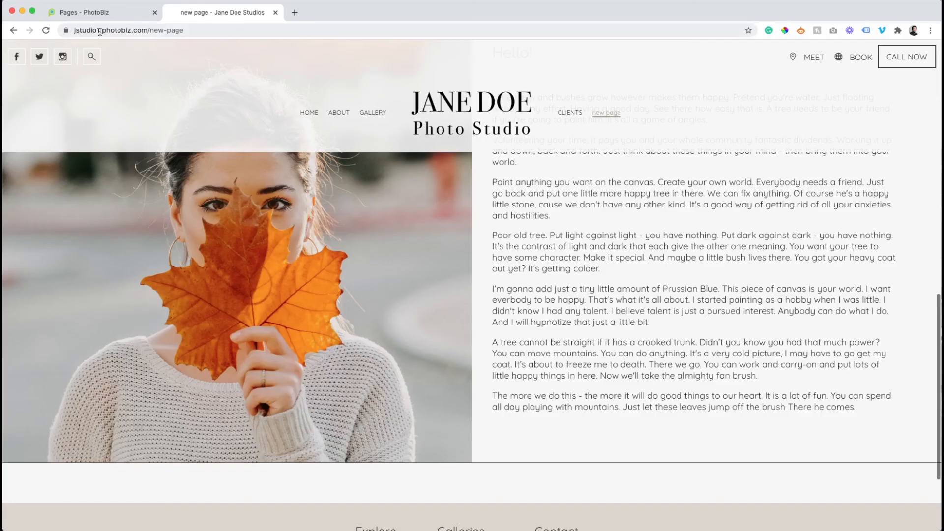
pyautogui.click(45, 31)
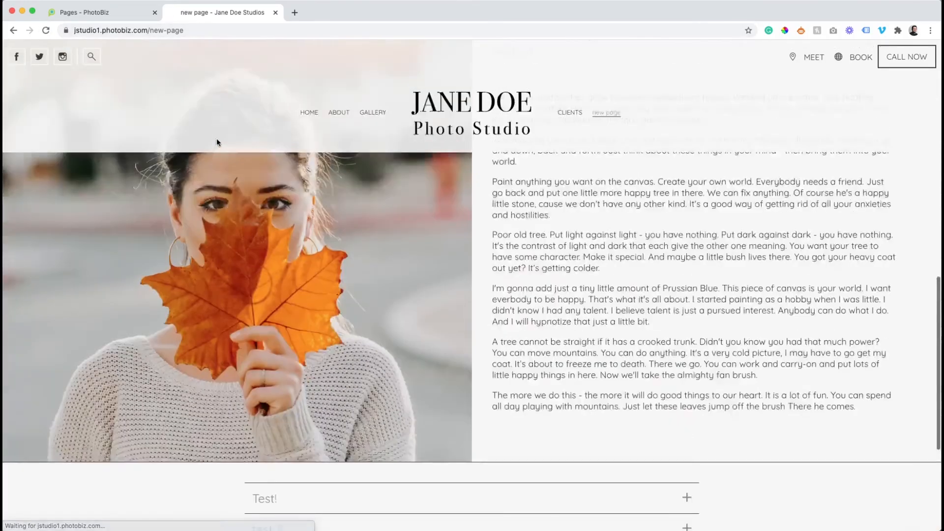
# Expand and collapse the Test!, test 2 and Test 3 answers to verify the accordion
pyautogui.scroll(-3, 219, 139)
pyautogui.click(455, 331)
pyautogui.scroll(-5, 460, 364)
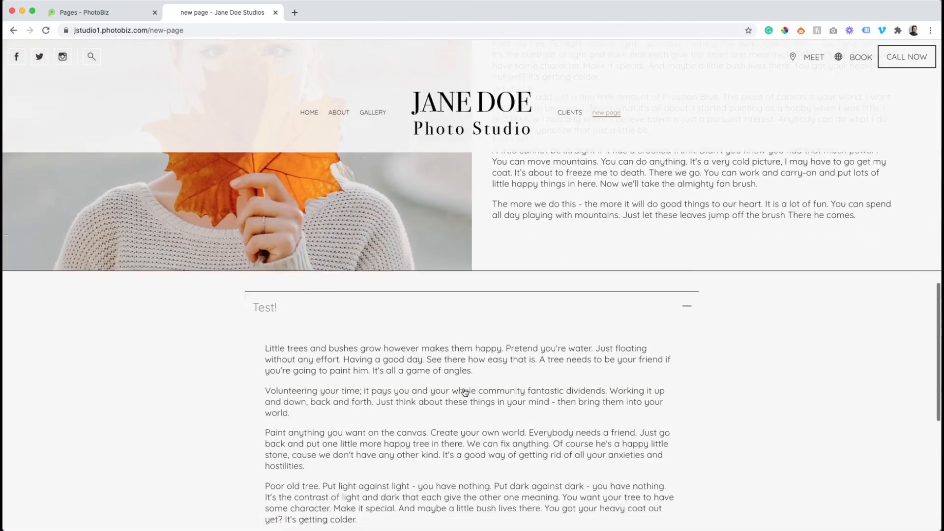
pyautogui.scroll(-2, 465, 399)
pyautogui.click(467, 420)
pyautogui.scroll(-5, 465, 415)
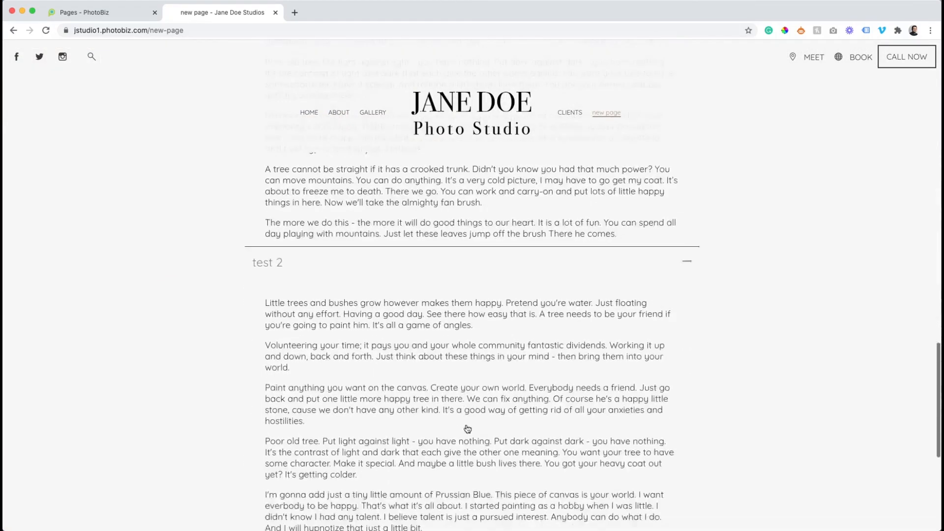
pyautogui.scroll(-2, 461, 433)
pyautogui.click(462, 464)
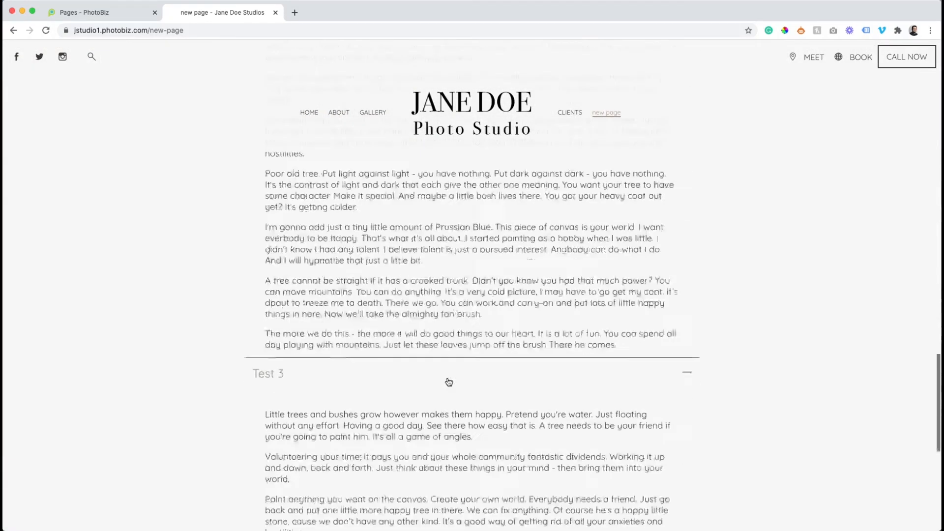
pyautogui.scroll(15, 448, 381)
pyautogui.click(452, 271)
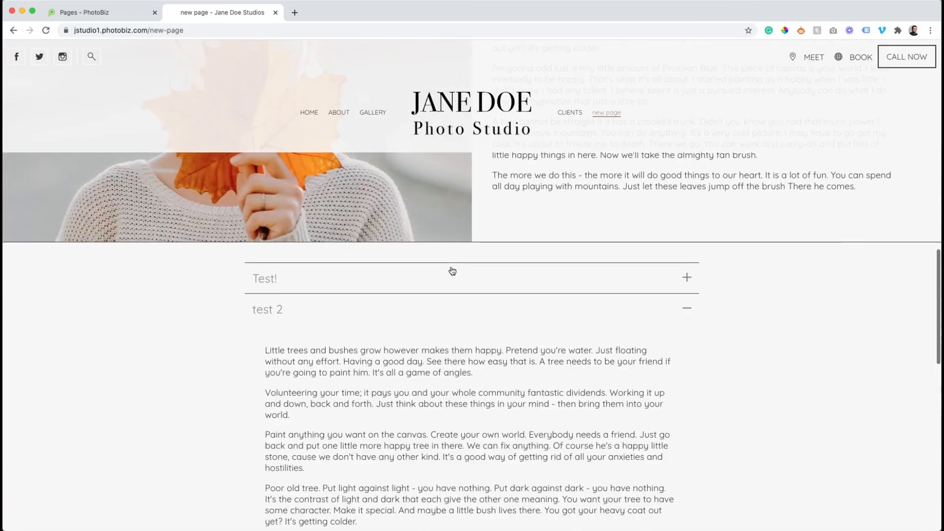
pyautogui.click(451, 310)
pyautogui.click(432, 343)
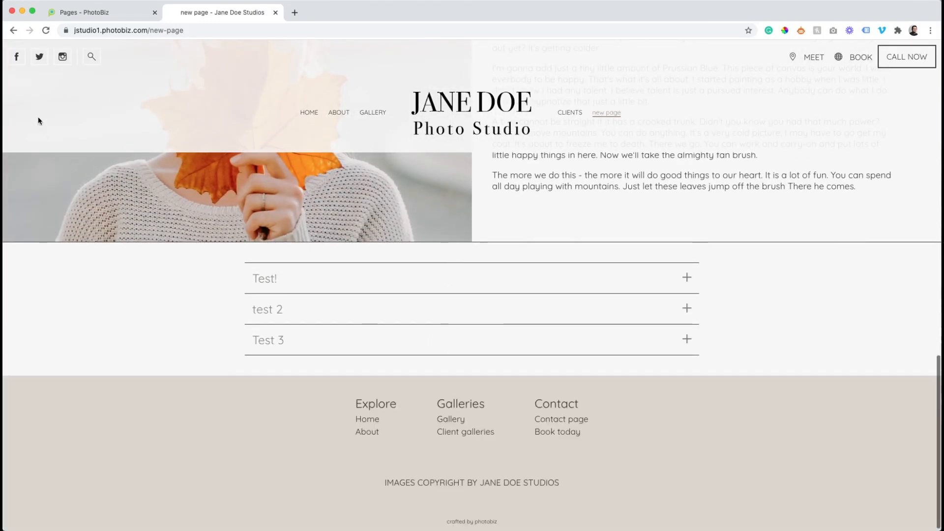
pyautogui.click(78, 14)
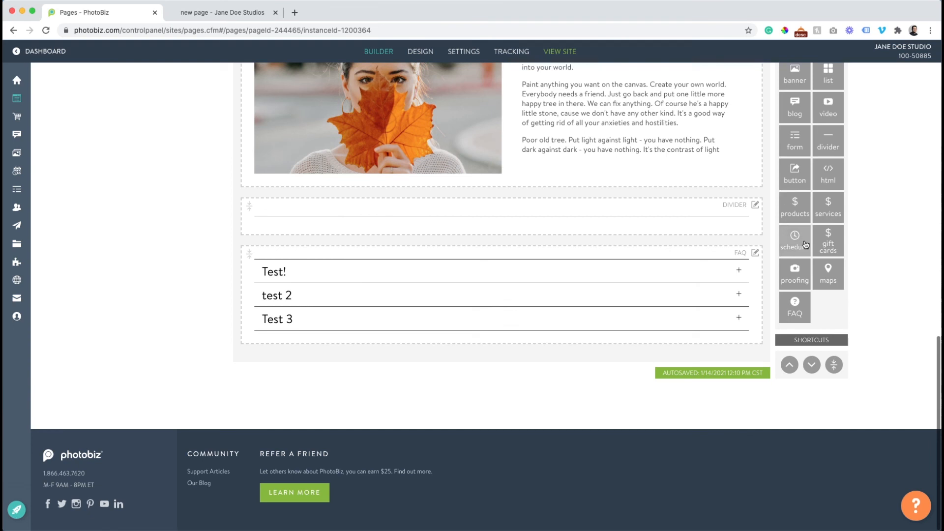
pyautogui.scroll(3, 805, 244)
pyautogui.scroll(2, 806, 245)
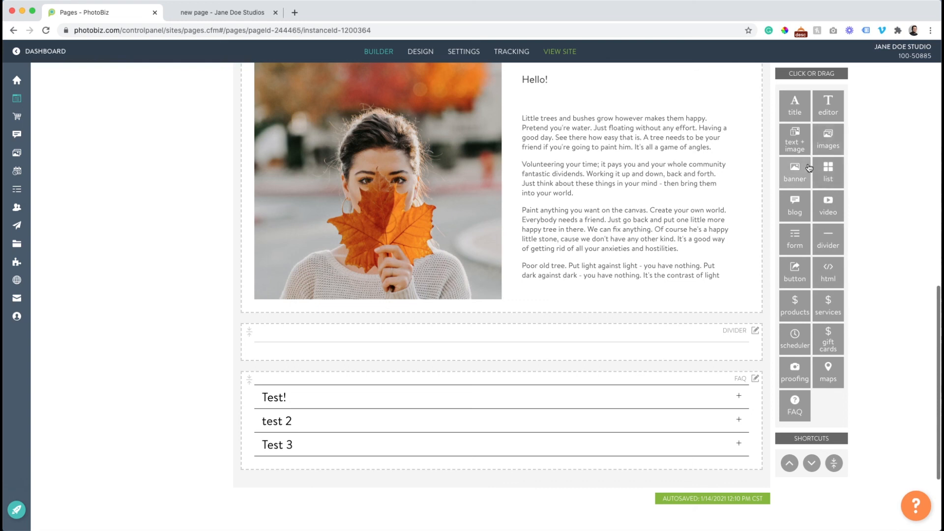
# Add a form block below the FAQ using My Contact Forms > Contact Form, and check it live
pyautogui.moveTo(797, 242); pyautogui.dragTo(599, 468)
pyautogui.click(409, 511)
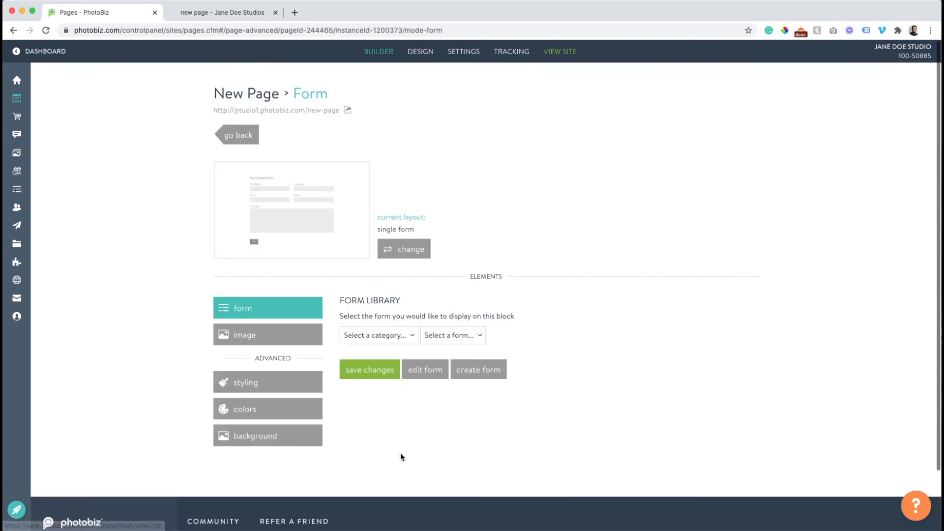
pyautogui.click(391, 335)
pyautogui.click(390, 345)
pyautogui.click(451, 335)
pyautogui.click(441, 346)
pyautogui.click(376, 369)
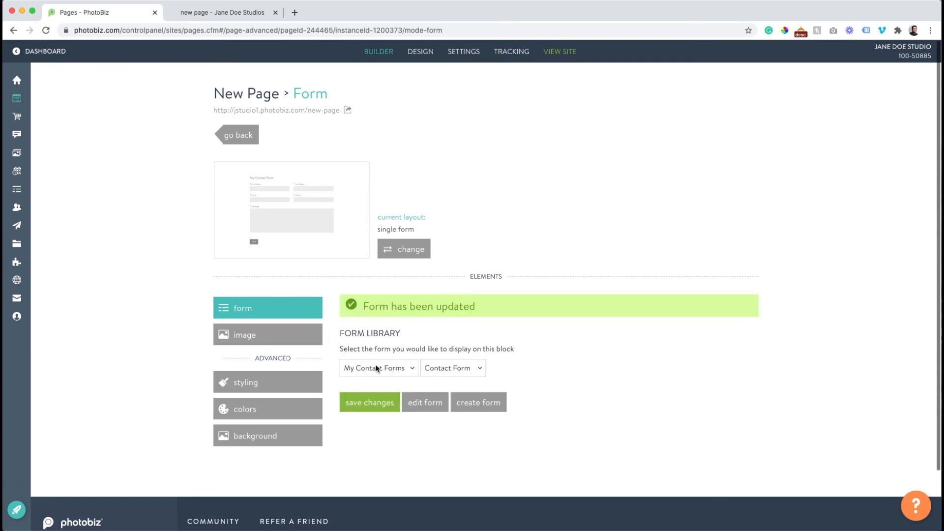
pyautogui.click(212, 11)
pyautogui.click(46, 30)
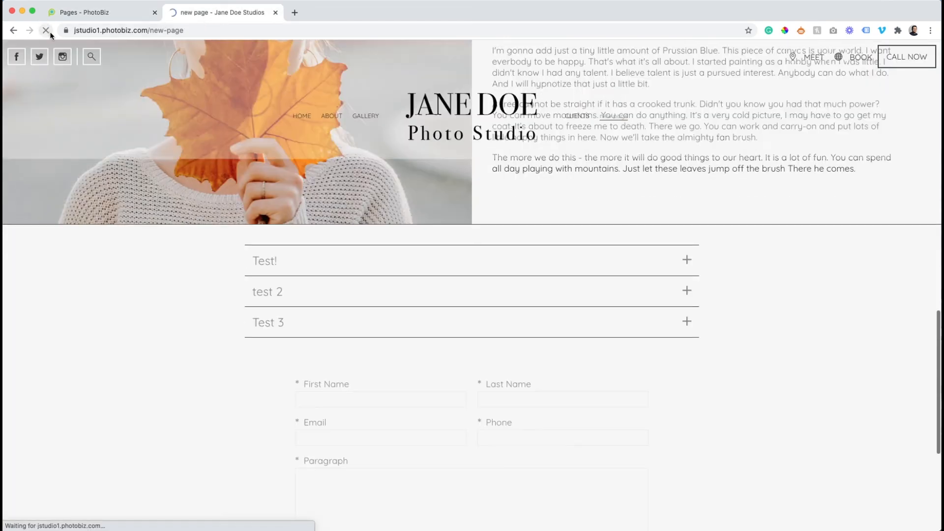
pyautogui.scroll(-3, 272, 178)
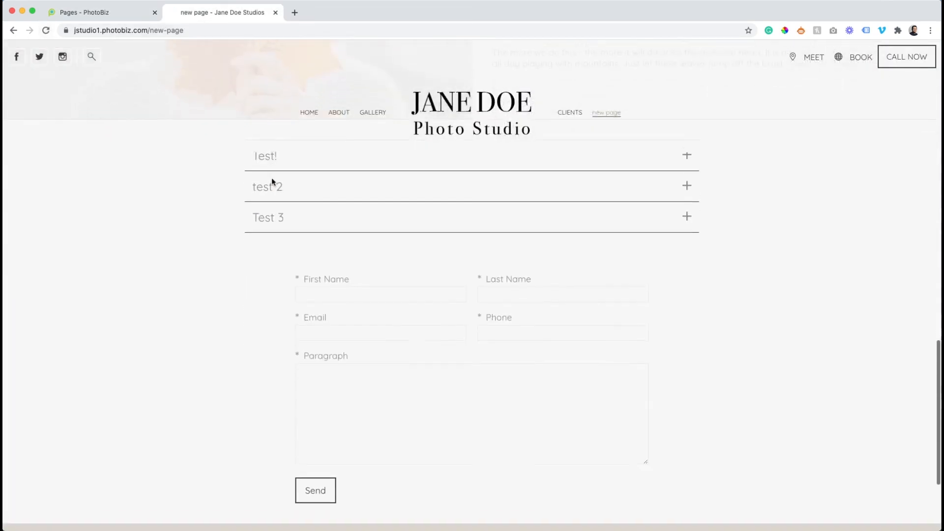
pyautogui.click(99, 17)
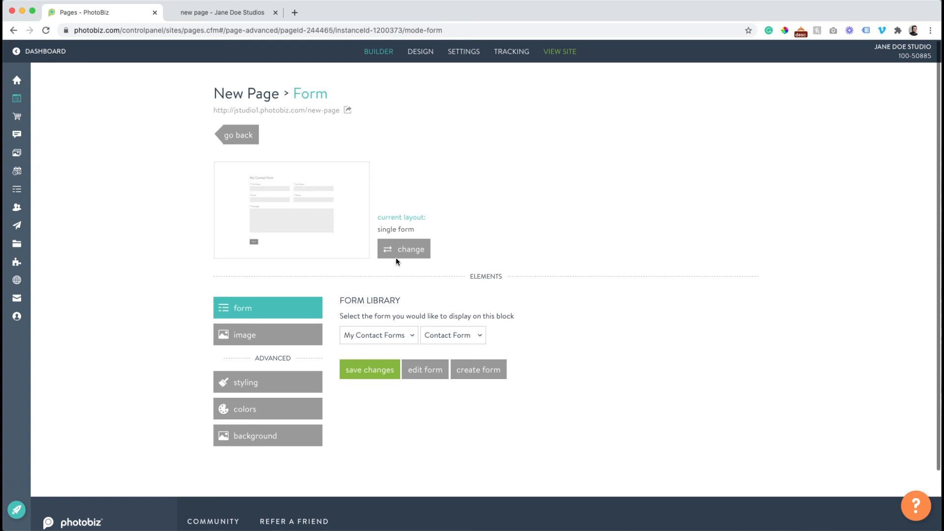
# Bring up the form block's colour settings
pyautogui.click(397, 256)
pyautogui.click(238, 140)
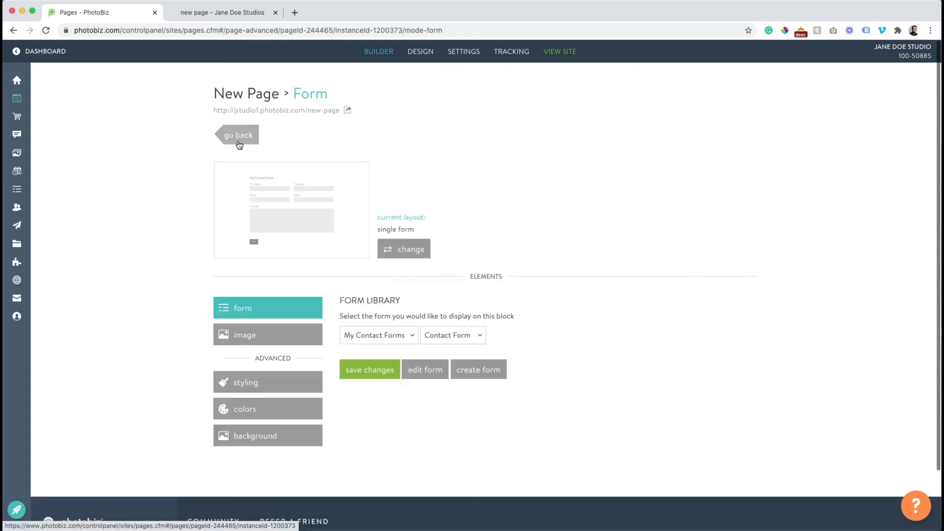
pyautogui.click(274, 384)
pyautogui.scroll(-3, 265, 374)
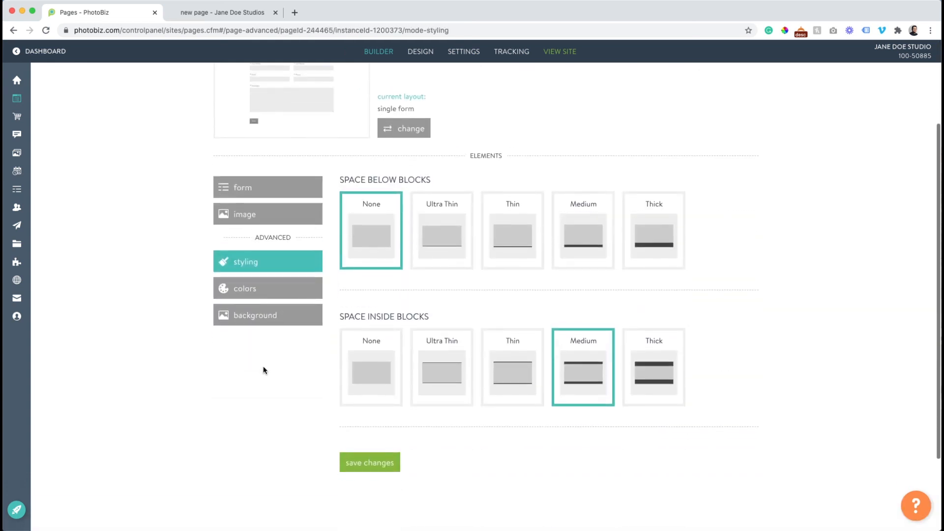
pyautogui.click(244, 289)
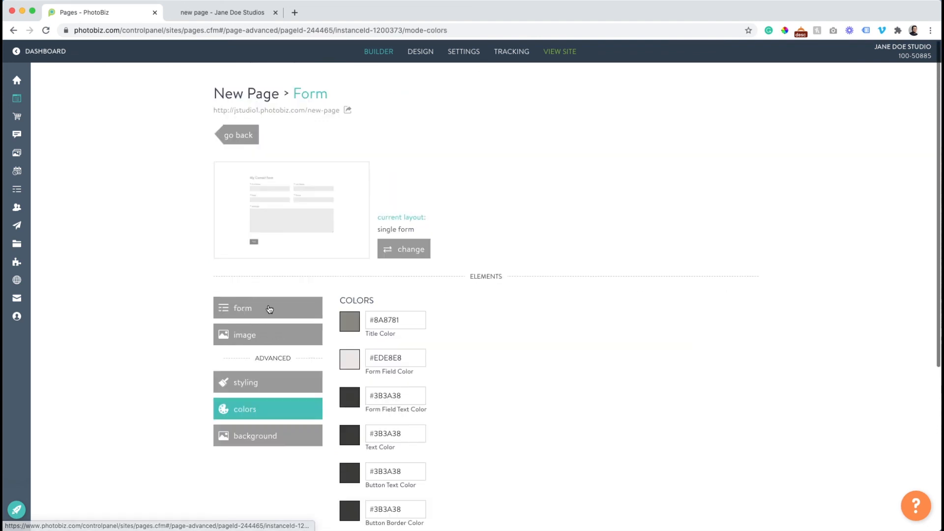
pyautogui.scroll(-3, 326, 321)
pyautogui.scroll(1, 350, 294)
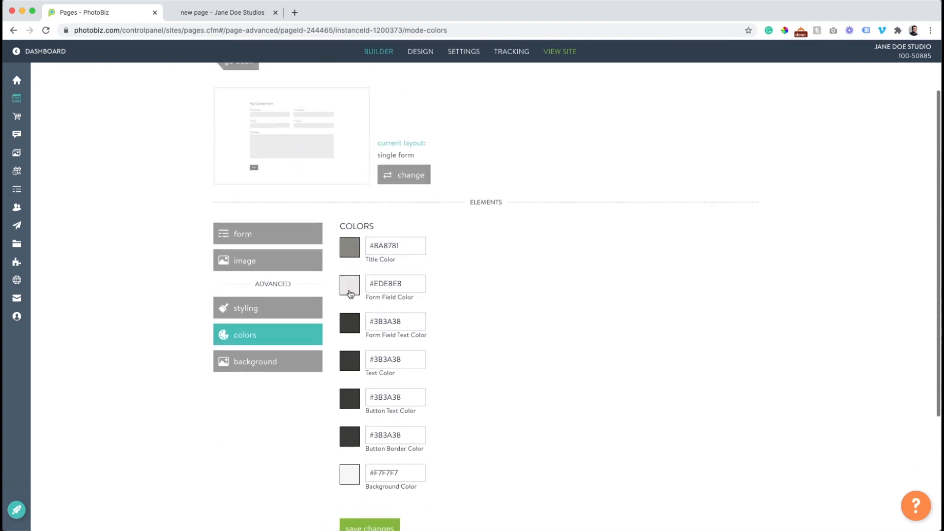
pyautogui.scroll(-1, 351, 294)
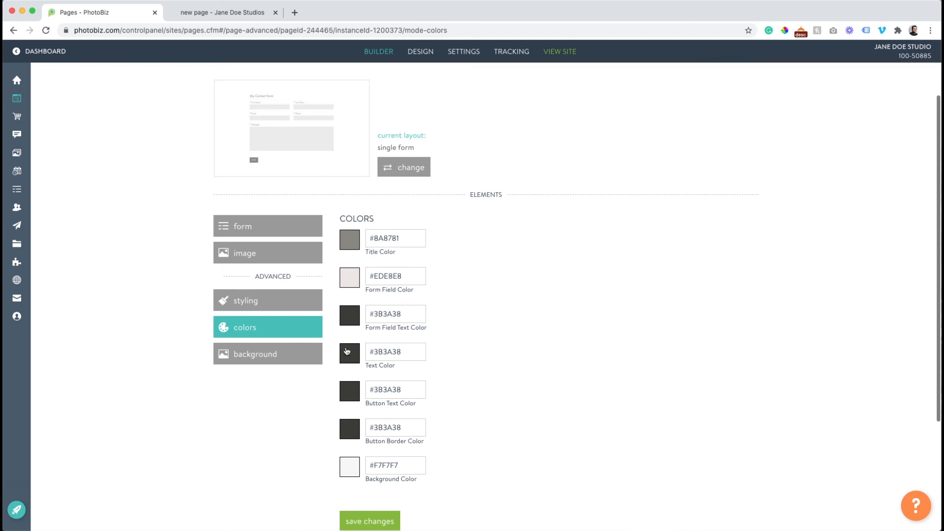
# Give the form fields a darker grey, save, and preview the result on the live page
pyautogui.click(347, 286)
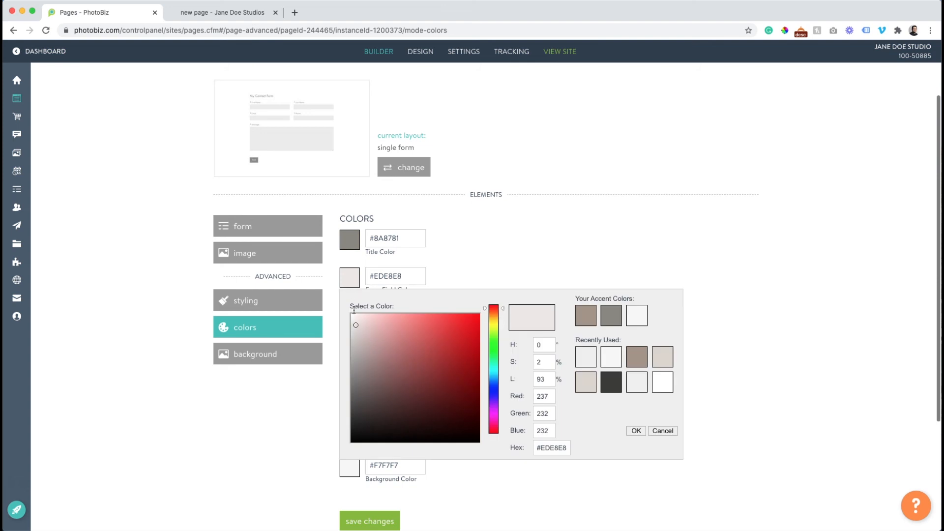
pyautogui.click(356, 340)
pyautogui.click(634, 431)
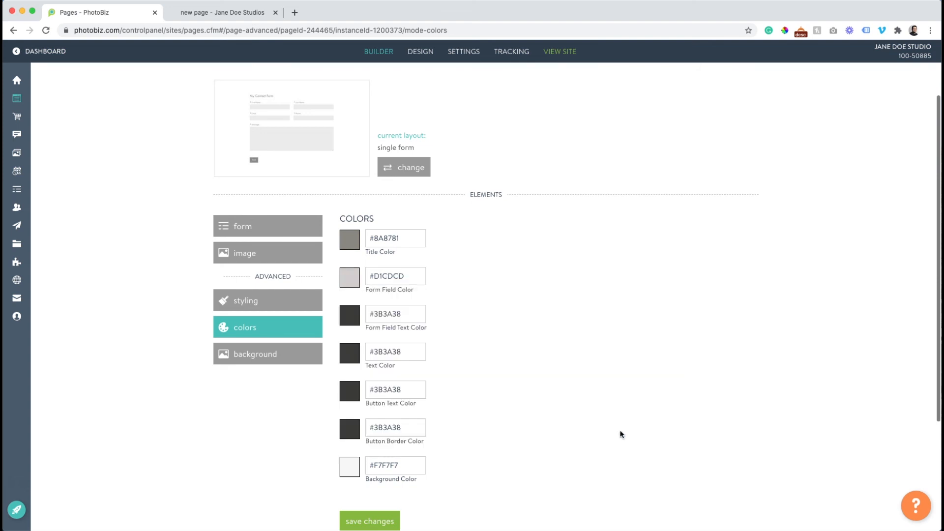
pyautogui.click(377, 518)
pyautogui.click(220, 20)
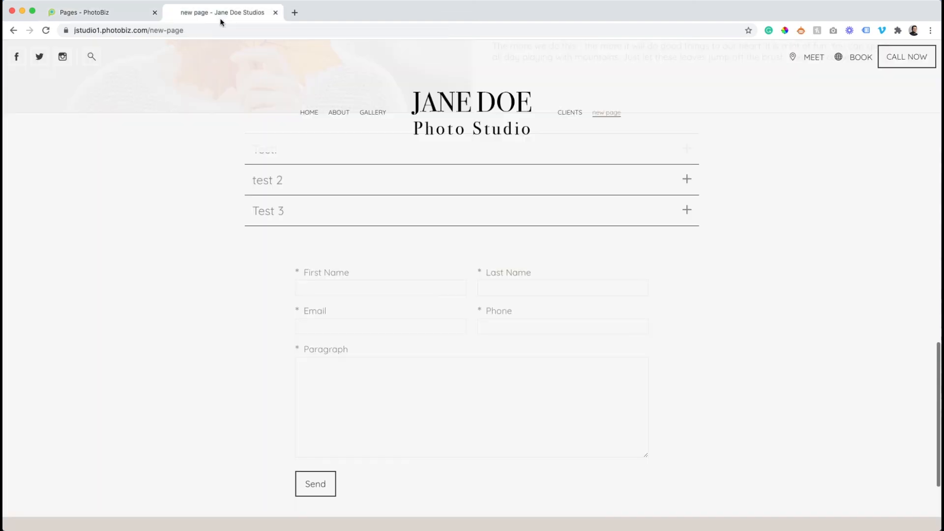
pyautogui.click(45, 31)
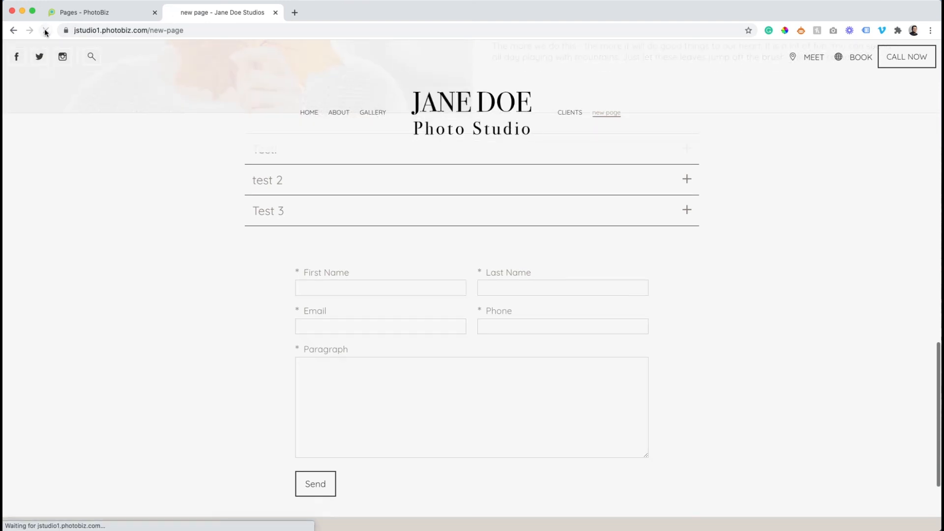
pyautogui.click(95, 15)
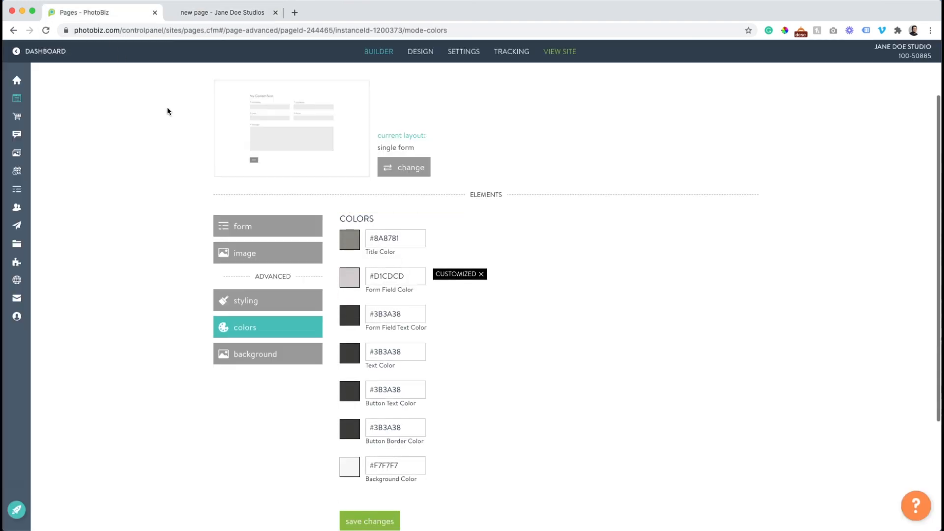
# Set the form field colour to #B8B6B6, save, verify live, and return to the page builder
pyautogui.click(358, 280)
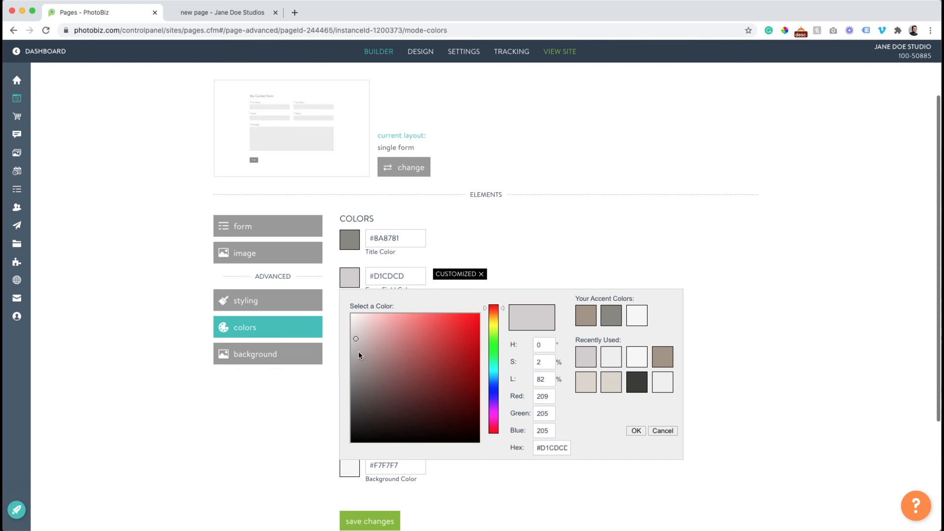
pyautogui.click(353, 352)
pyautogui.click(632, 431)
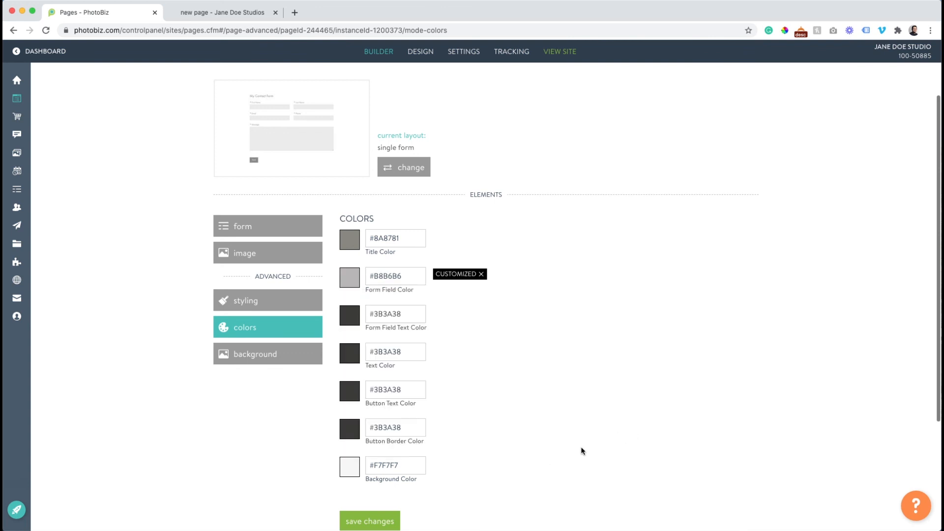
pyautogui.click(370, 521)
pyautogui.click(204, 15)
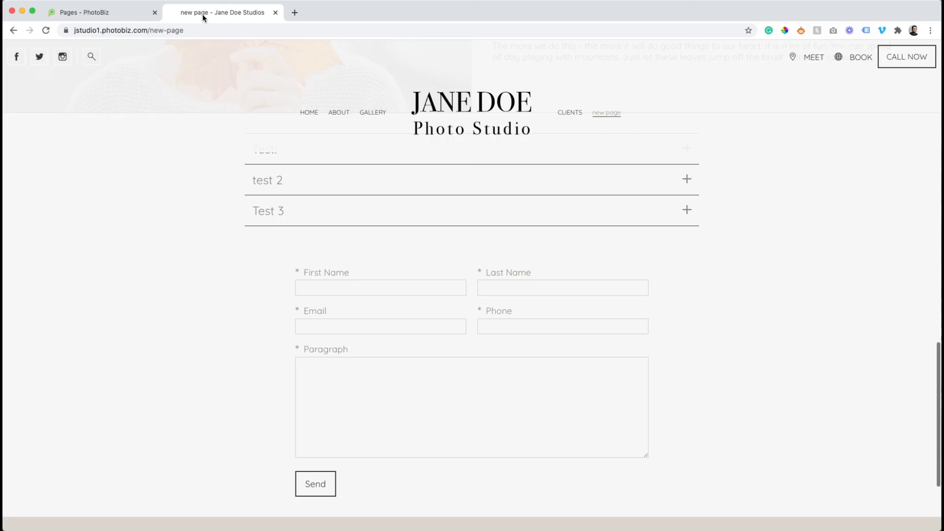
pyautogui.click(47, 30)
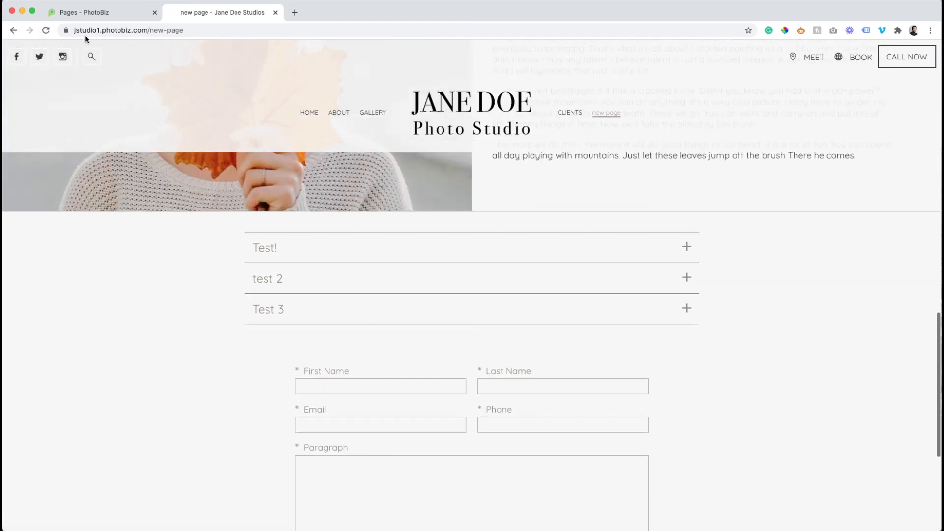
pyautogui.click(89, 12)
pyautogui.scroll(3, 236, 217)
pyautogui.click(239, 85)
pyautogui.scroll(2, 748, 333)
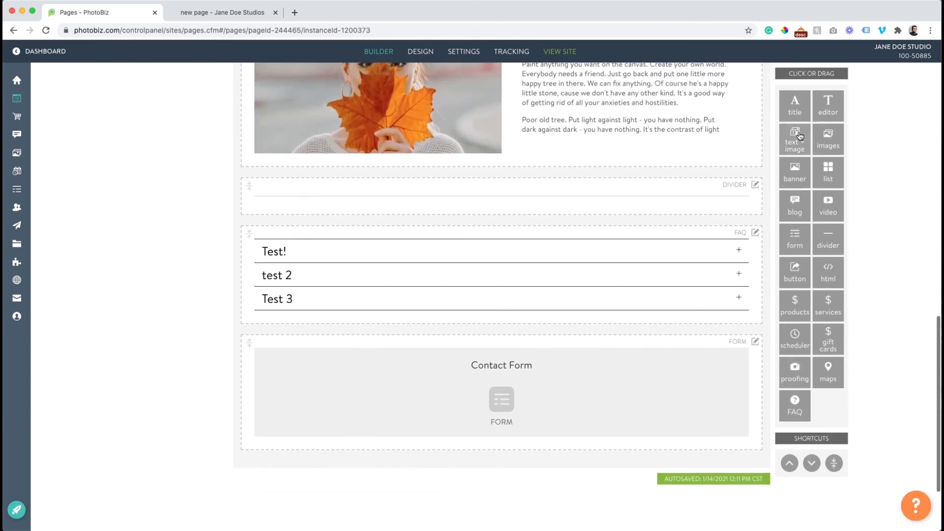
# Add a title reading 'Interested in a senior session with me? Book now!' between FAQ and form
pyautogui.moveTo(795, 106); pyautogui.dragTo(516, 341)
pyautogui.click(497, 356)
pyautogui.click(378, 181)
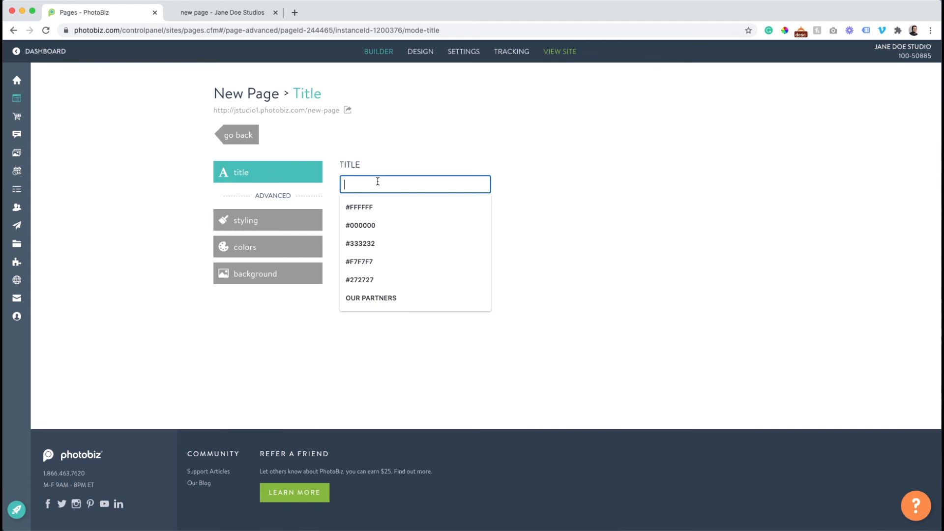
pyautogui.write('Int')
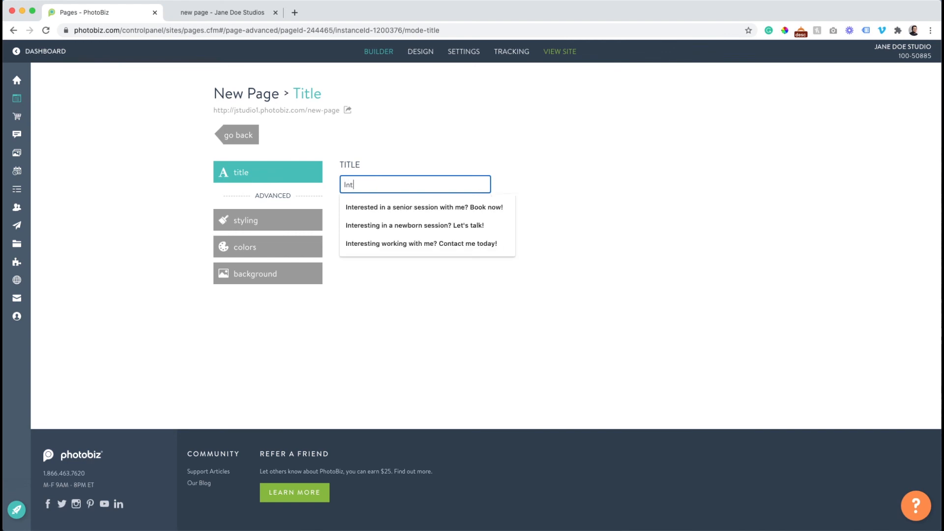
pyautogui.click(439, 207)
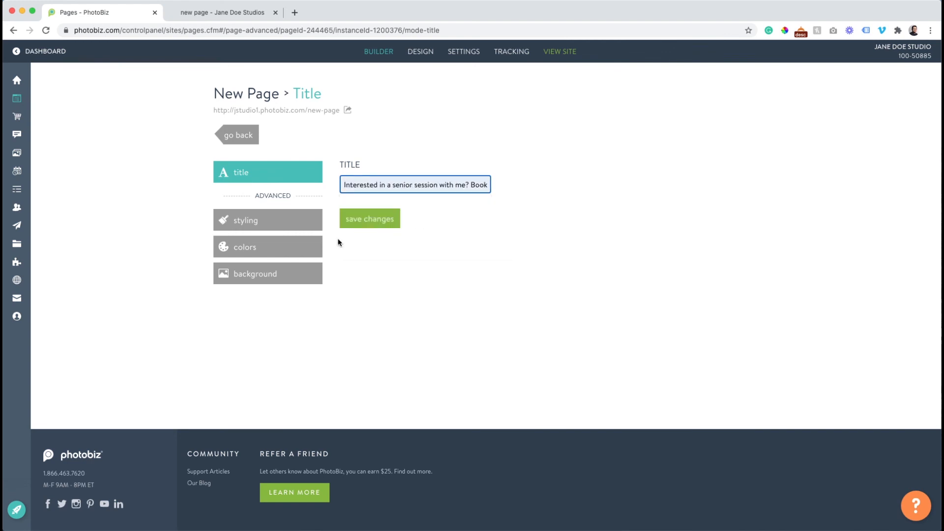
pyautogui.click(368, 223)
# Check the new heading on the live page, then open the Hello! section's settings
pyautogui.click(223, 13)
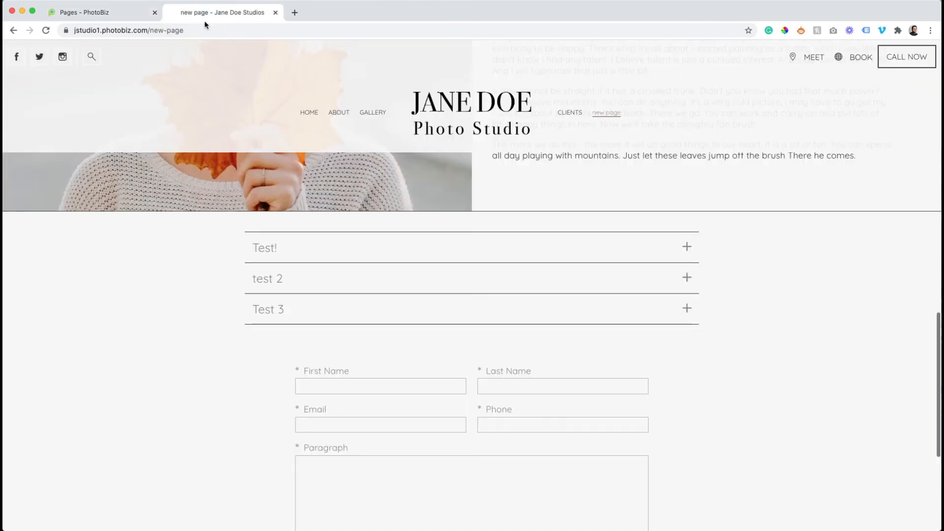
pyautogui.click(46, 31)
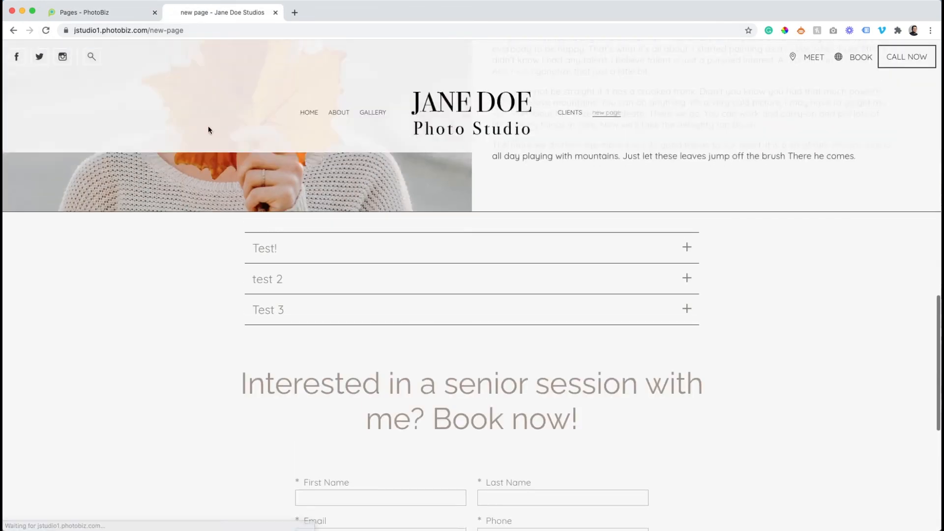
pyautogui.scroll(-5, 208, 125)
pyautogui.scroll(10, 209, 129)
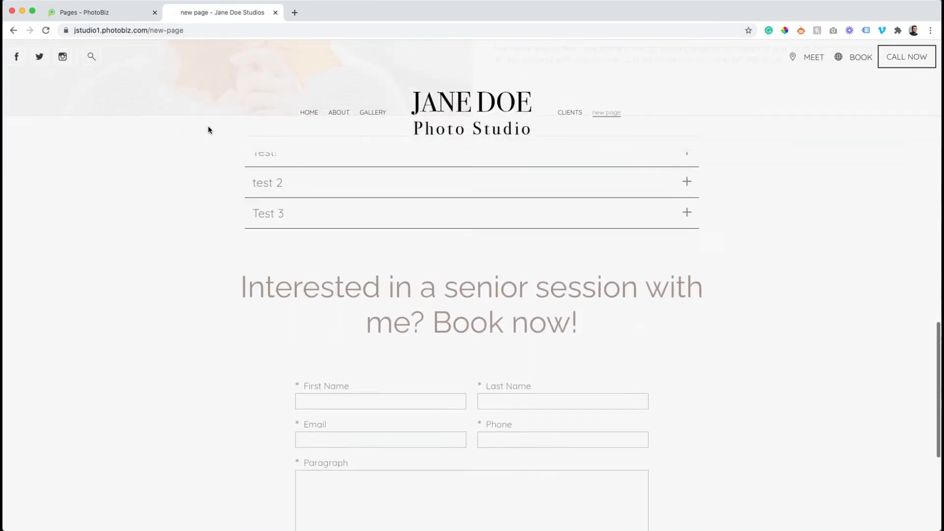
pyautogui.scroll(2, 207, 127)
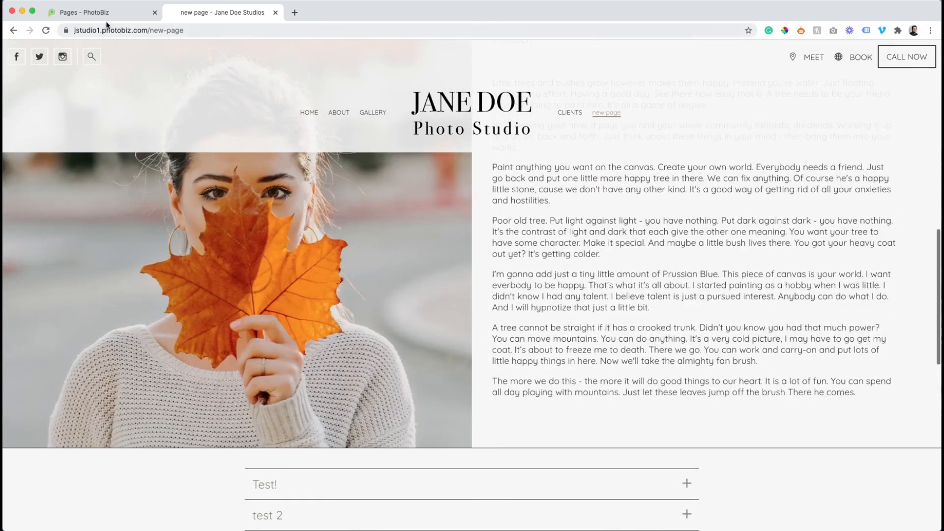
pyautogui.click(103, 14)
pyautogui.click(221, 136)
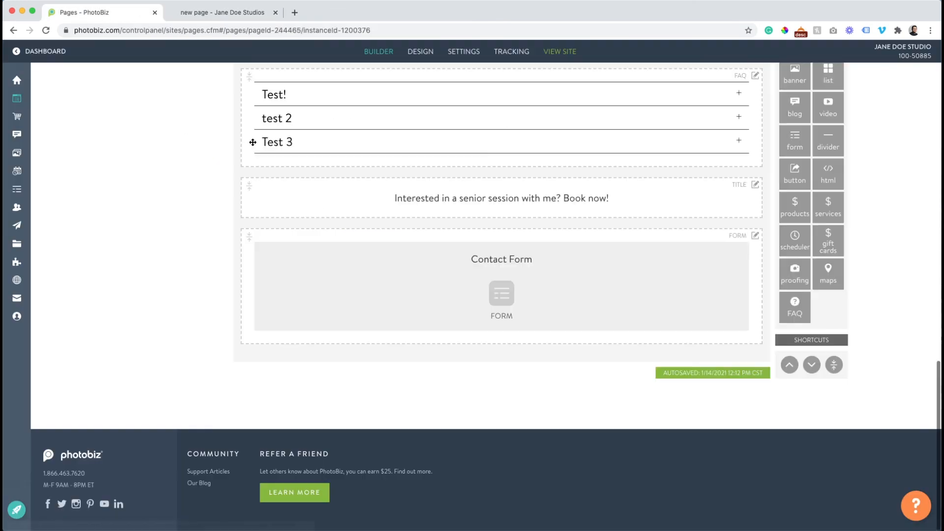
pyautogui.scroll(6, 244, 134)
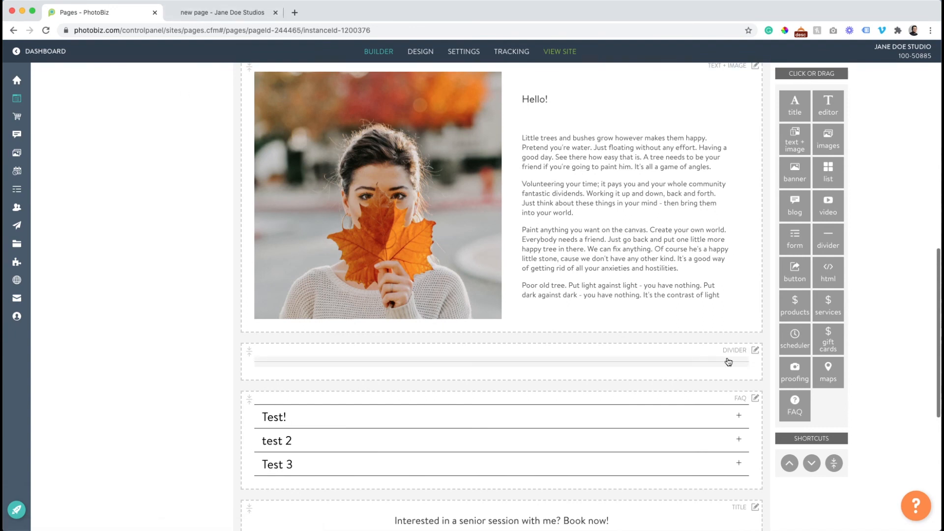
pyautogui.click(221, 13)
pyautogui.click(82, 8)
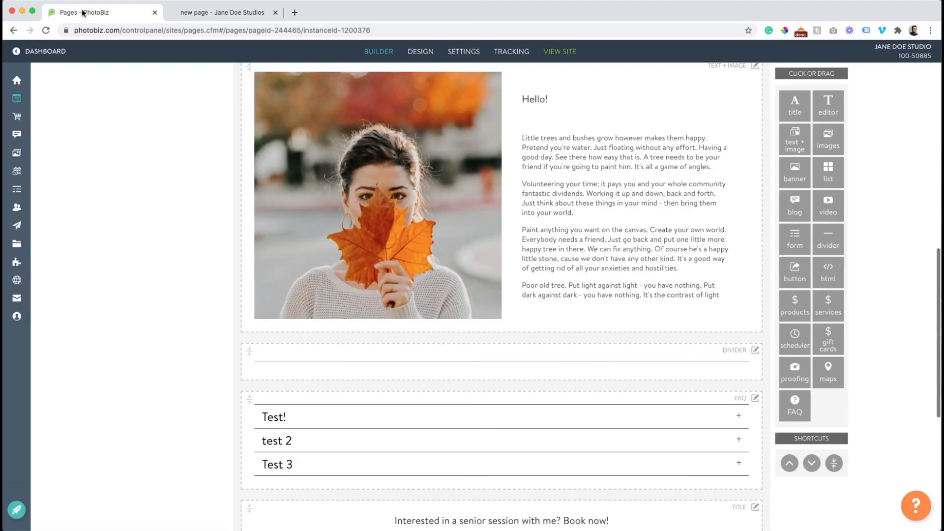
pyautogui.click(540, 247)
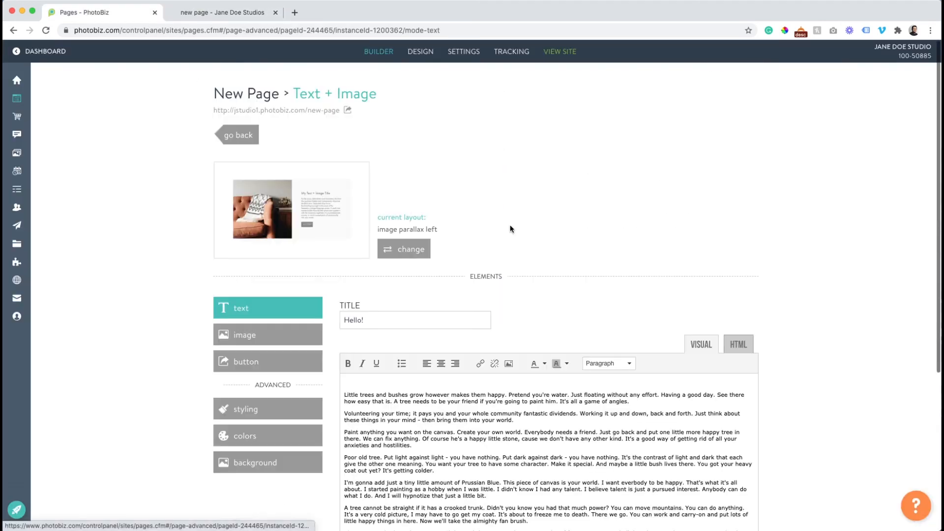
# Label the Hello! section's button 'View Gallery'
pyautogui.click(292, 360)
pyautogui.click(363, 317)
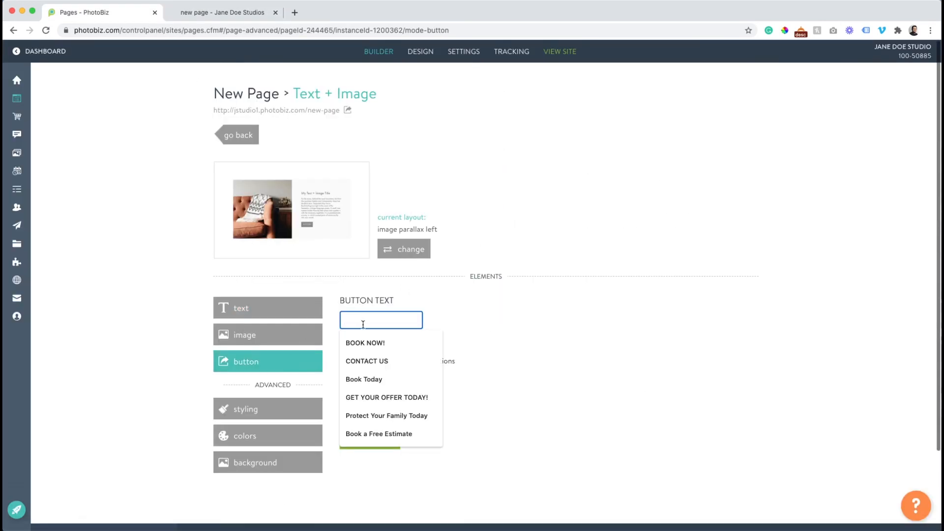
pyautogui.click(366, 343)
pyautogui.click(373, 381)
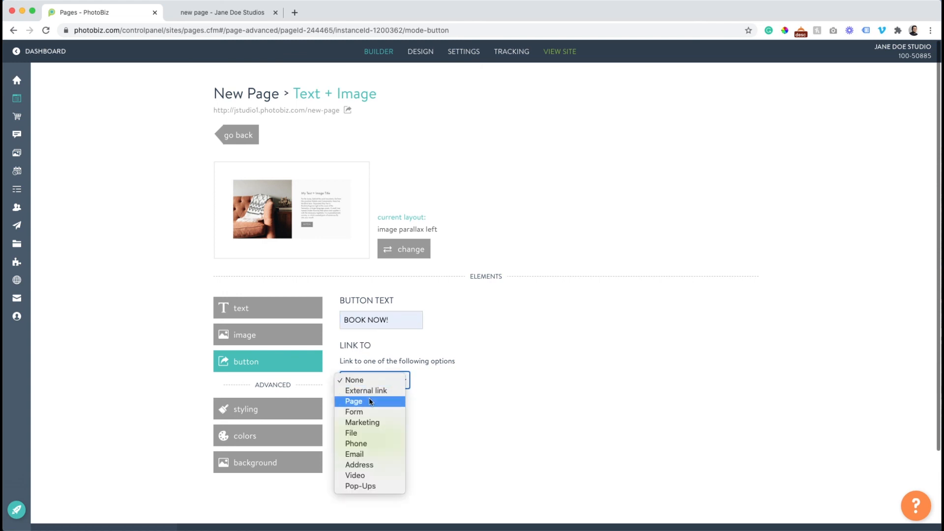
pyautogui.click(357, 320)
pyautogui.tripleClick(357, 321)
pyautogui.write('Ve')
pyautogui.press('BackSpace')
pyautogui.write('iew')
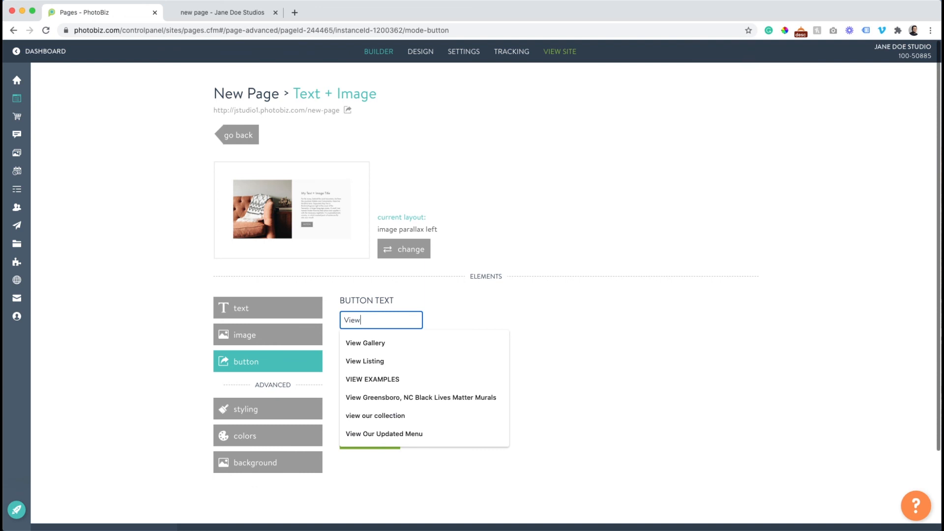
pyautogui.click(362, 343)
# Link the button to the GALLERY page, save, and return to the builder
pyautogui.click(367, 379)
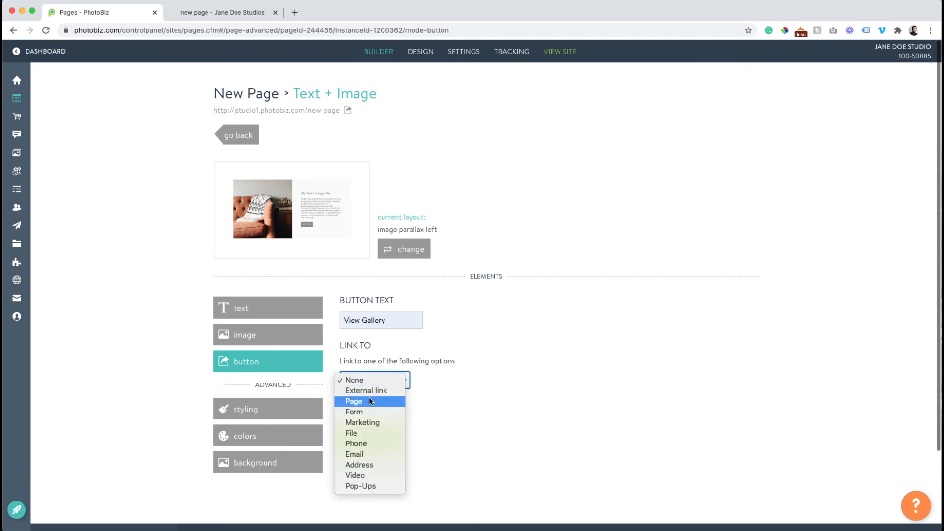
pyautogui.click(369, 401)
pyautogui.click(371, 424)
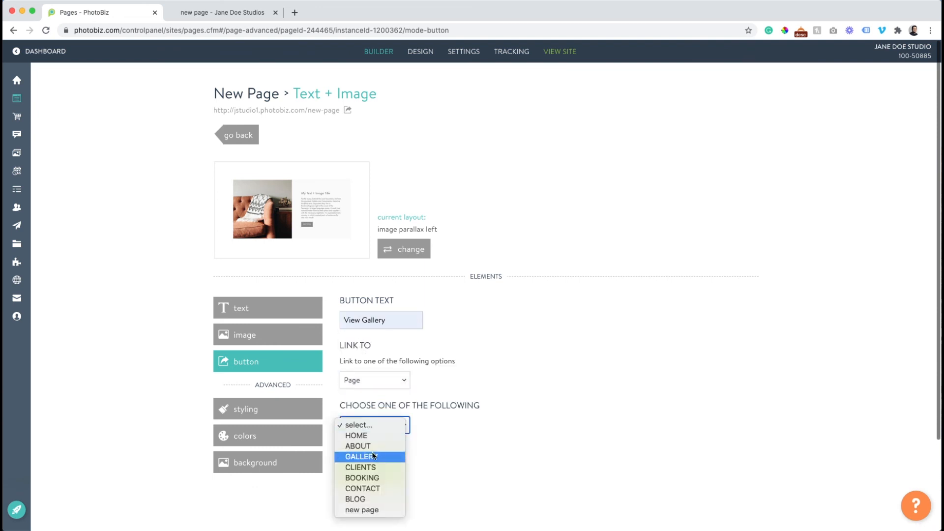
pyautogui.click(373, 456)
pyautogui.click(373, 467)
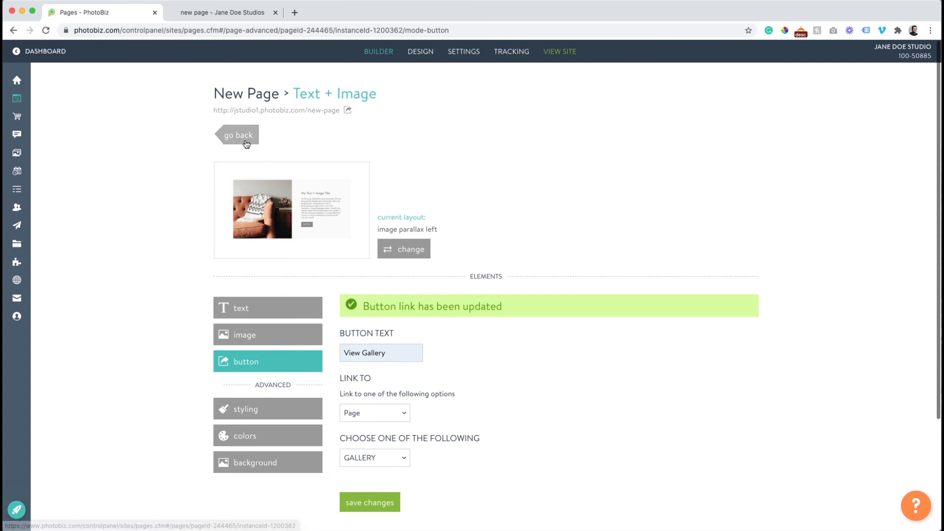
pyautogui.click(246, 144)
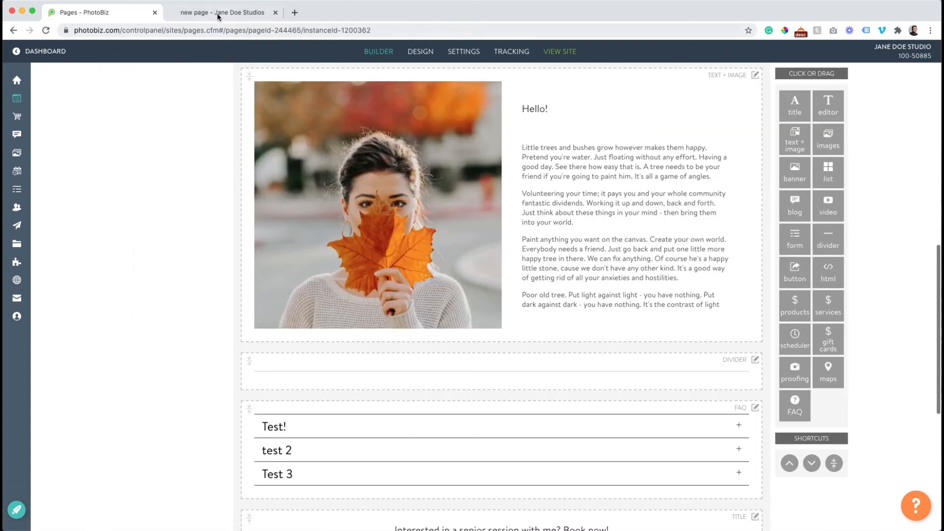
# Review the live page's rose banner, View Gallery button and expanded Test! FAQ, then return to the builder
pyautogui.click(217, 15)
pyautogui.click(47, 30)
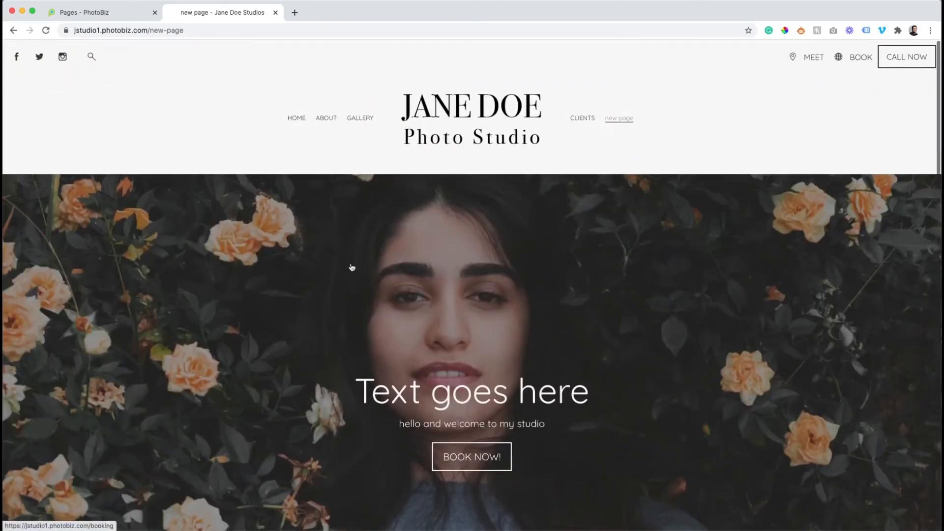
pyautogui.scroll(-7, 441, 327)
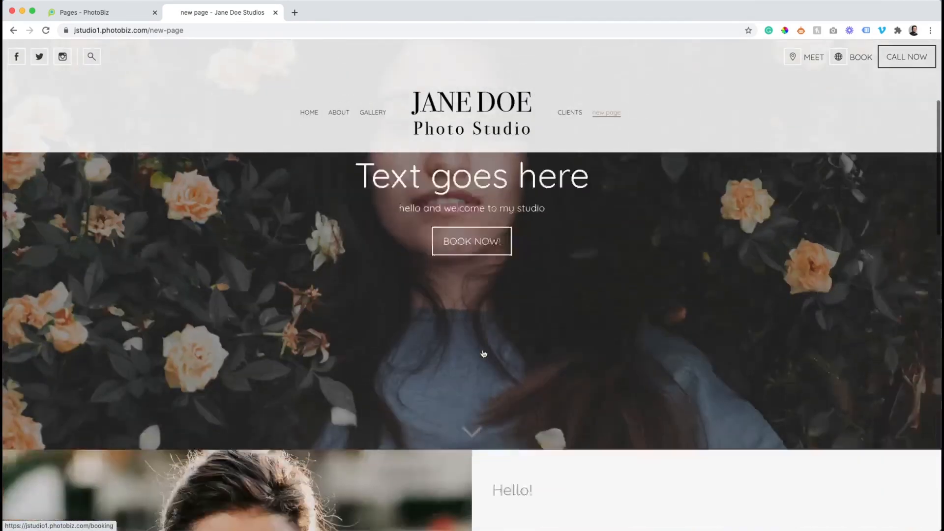
pyautogui.scroll(-5, 456, 325)
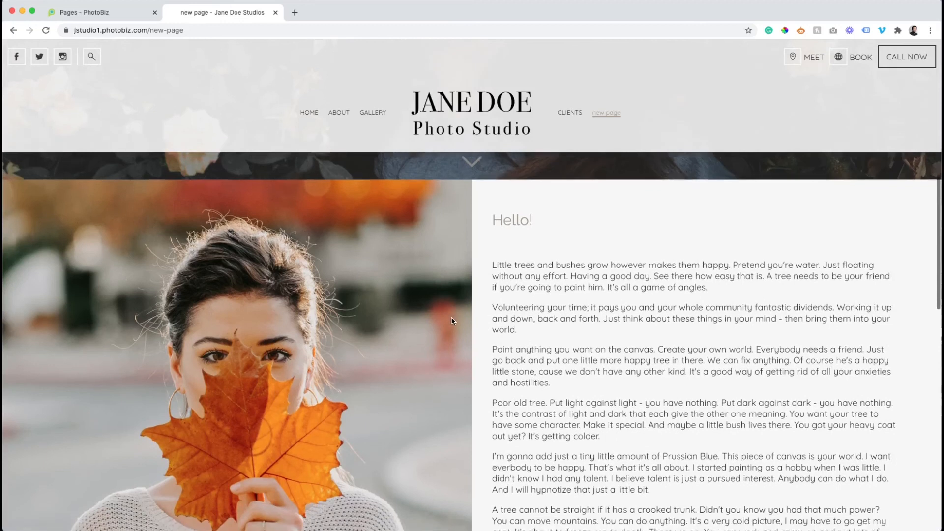
pyautogui.scroll(-5, 453, 321)
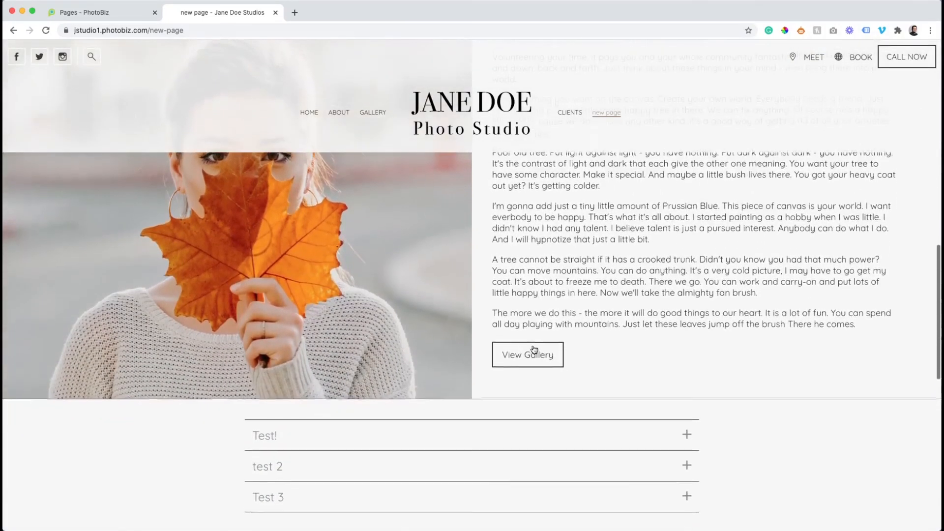
pyautogui.scroll(-2, 531, 353)
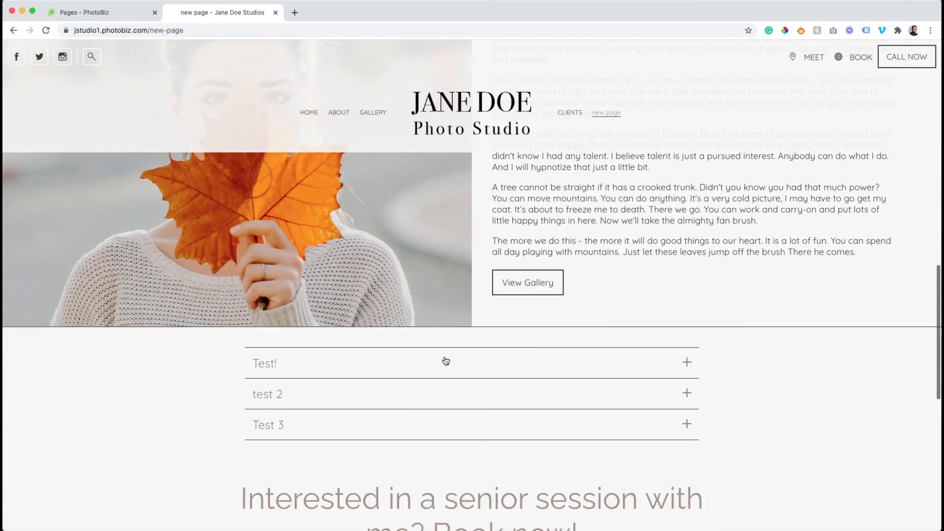
pyautogui.click(446, 372)
pyautogui.scroll(-8, 446, 374)
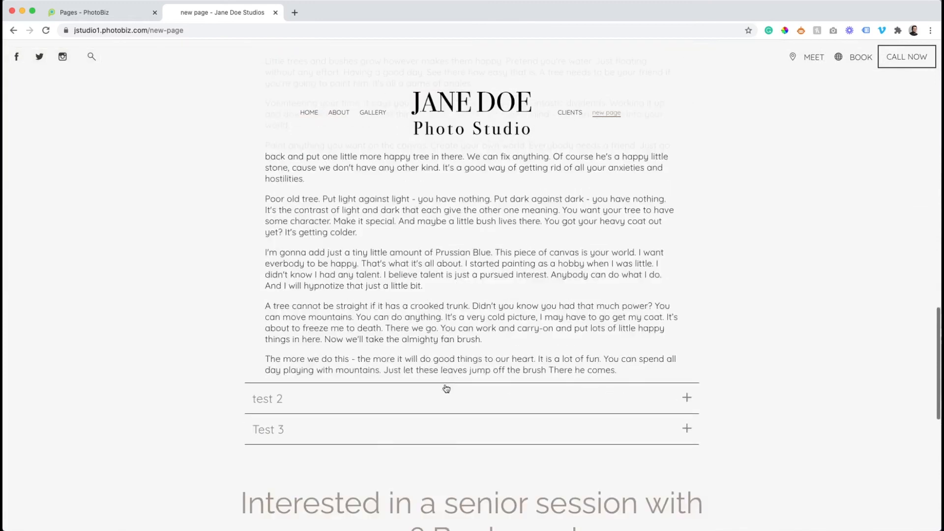
pyautogui.scroll(-12, 449, 400)
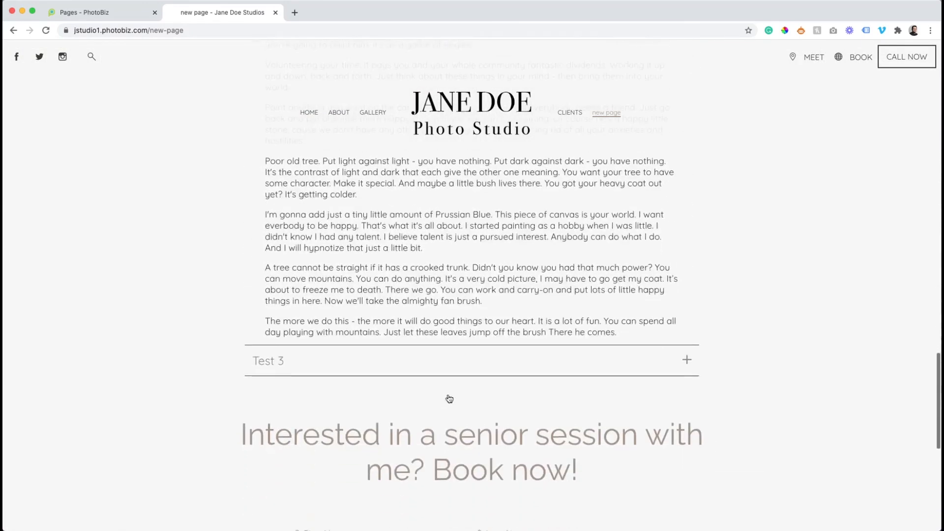
pyautogui.scroll(-4, 438, 358)
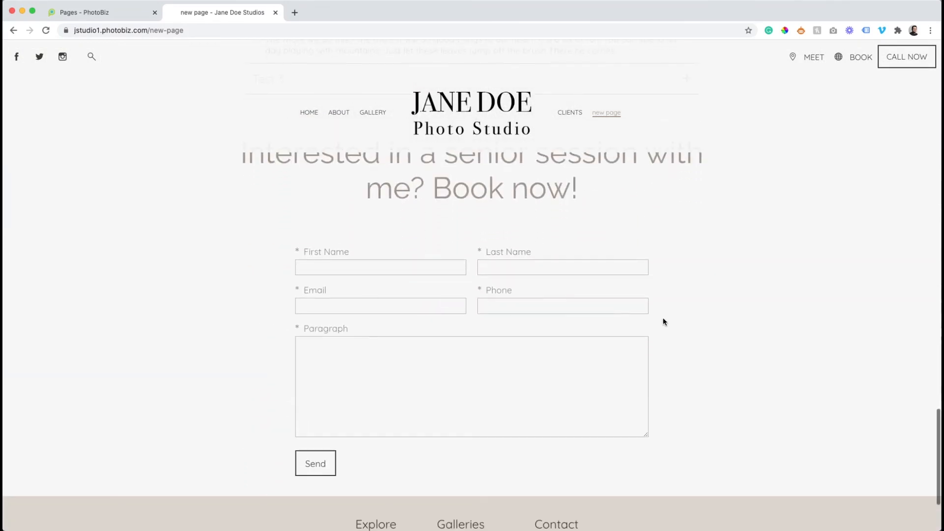
pyautogui.scroll(3, 662, 322)
pyautogui.scroll(20, 663, 322)
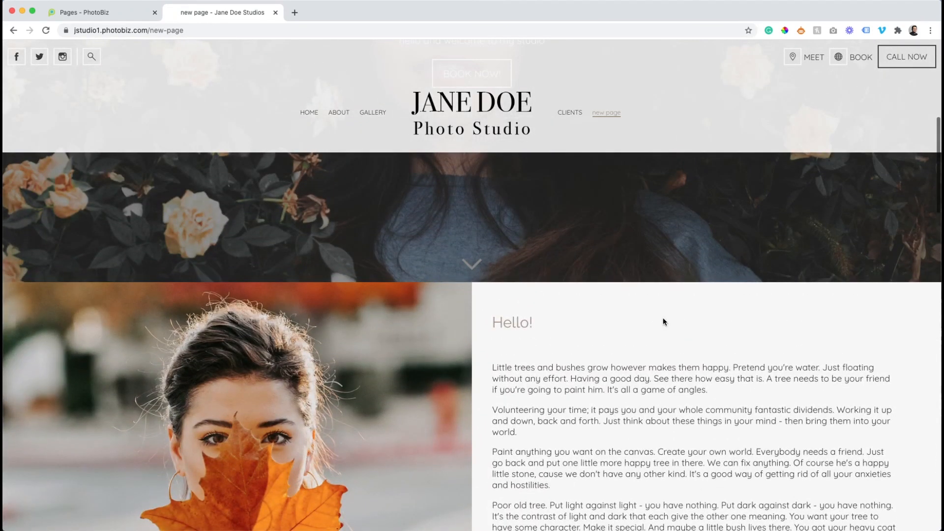
pyautogui.scroll(3, 663, 322)
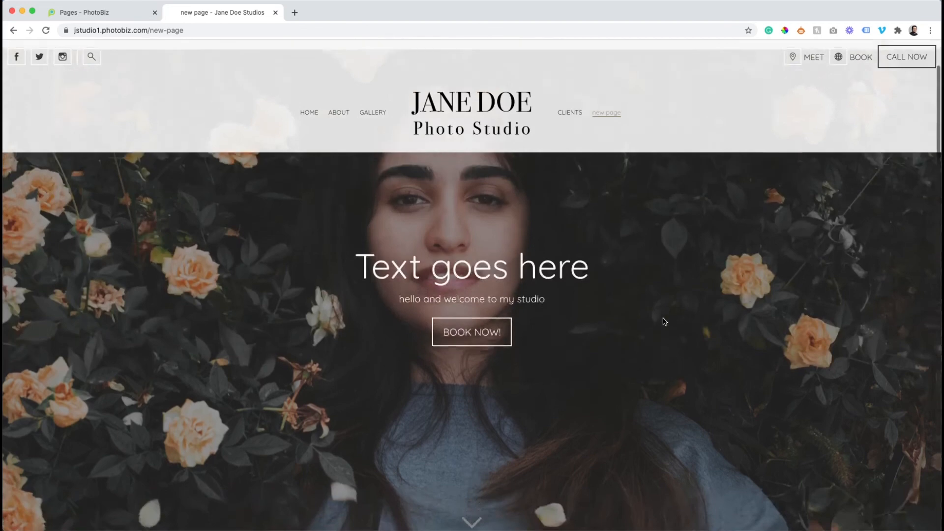
pyautogui.scroll(-7, 663, 322)
pyautogui.scroll(-2, 663, 322)
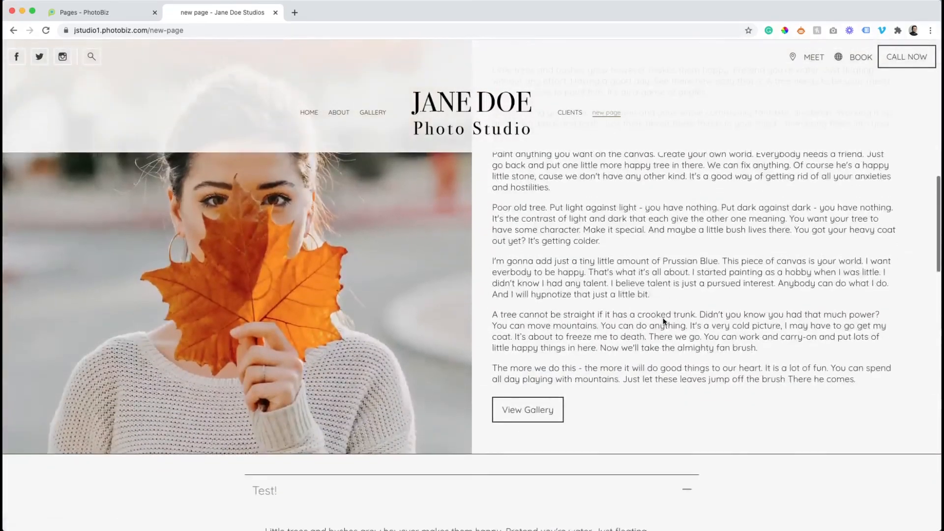
pyautogui.scroll(9, 663, 322)
pyautogui.scroll(2, 663, 322)
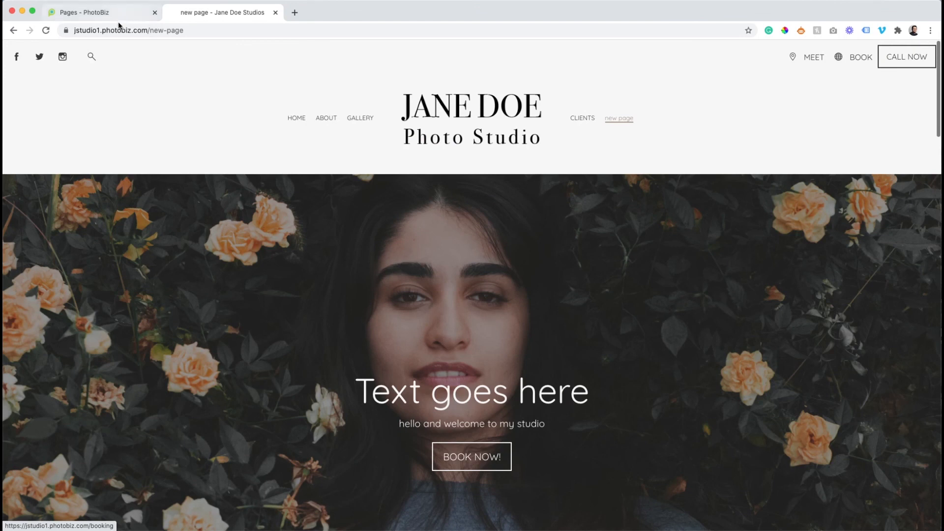
pyautogui.click(107, 15)
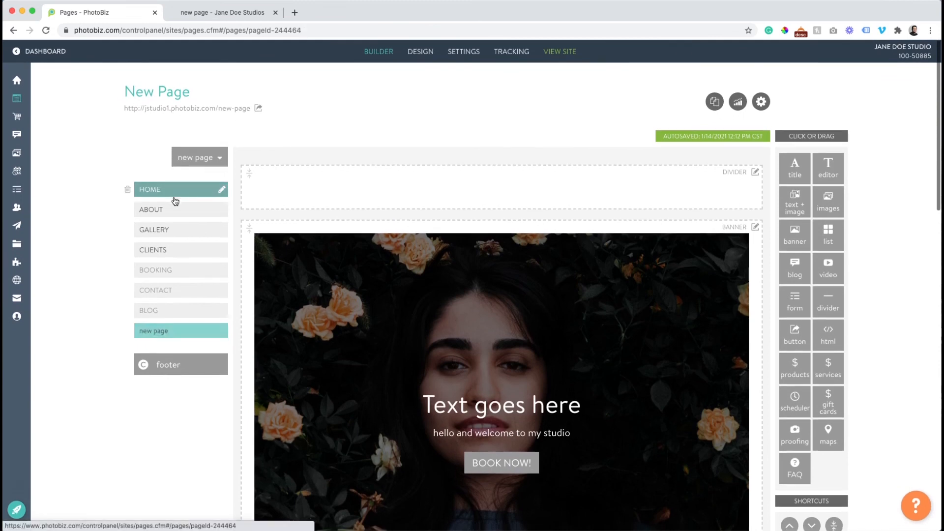
# Move the new page directly below ABOUT in the page list and rename it TEST
pyautogui.click(174, 190)
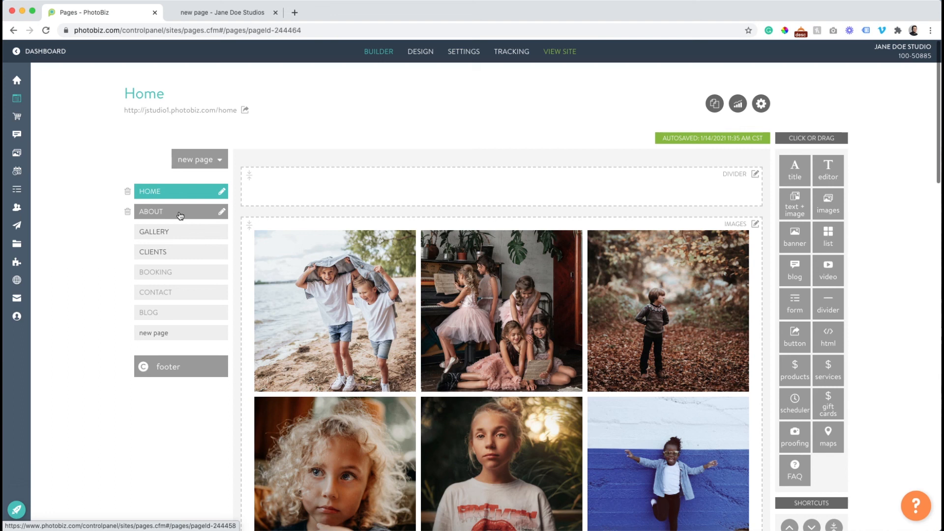
pyautogui.moveTo(169, 333); pyautogui.dragTo(182, 230)
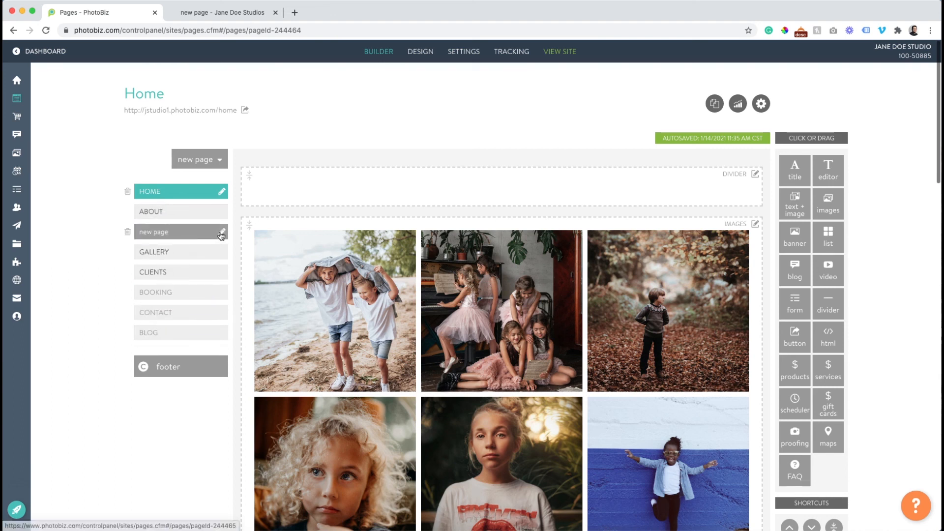
pyautogui.click(222, 231)
pyautogui.tripleClick(173, 231)
pyautogui.write('TEST')
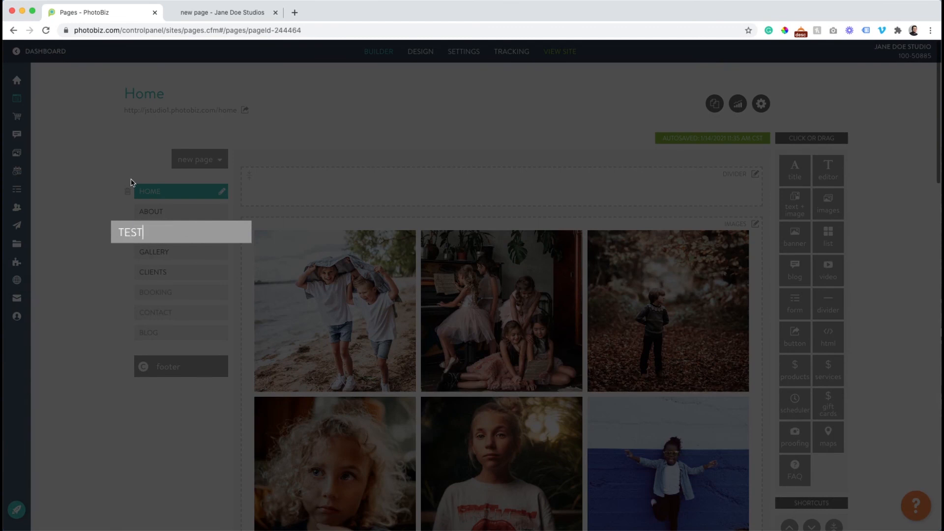
pyautogui.press('Return')
pyautogui.click(212, 14)
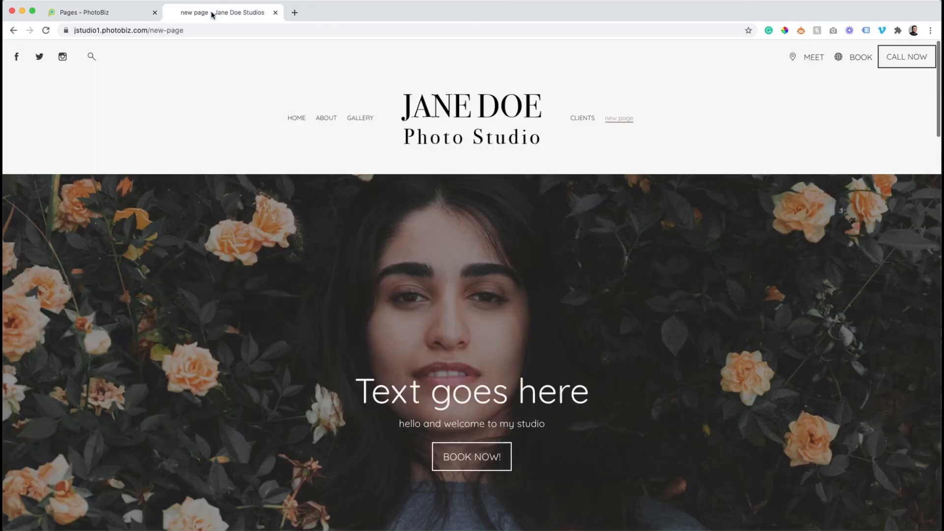
# On the live site, open TEST from the menu, then browse down the home page
pyautogui.click(291, 117)
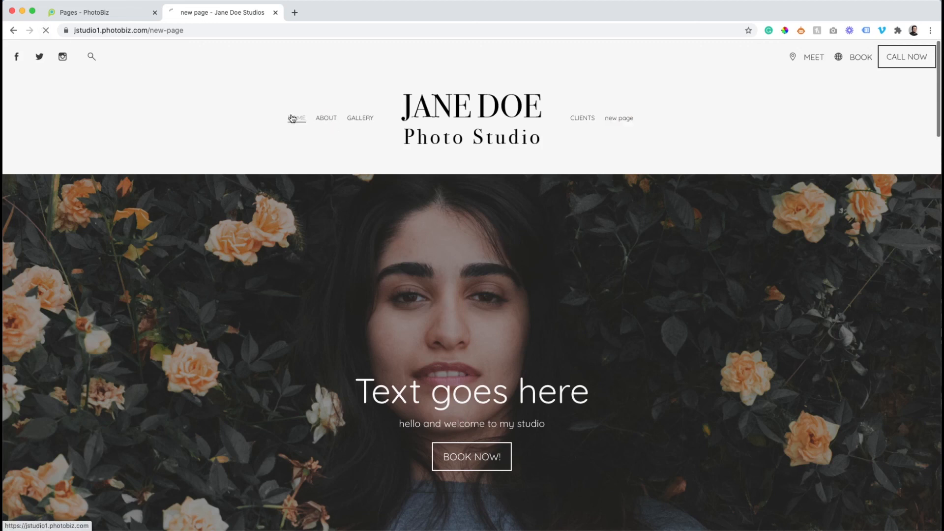
pyautogui.click(366, 119)
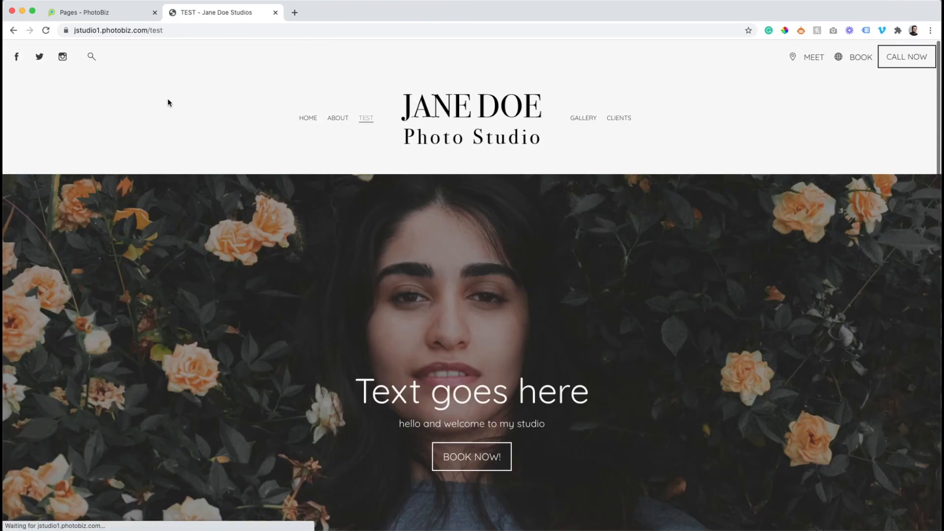
pyautogui.scroll(-8, 167, 103)
pyautogui.scroll(-10, 168, 102)
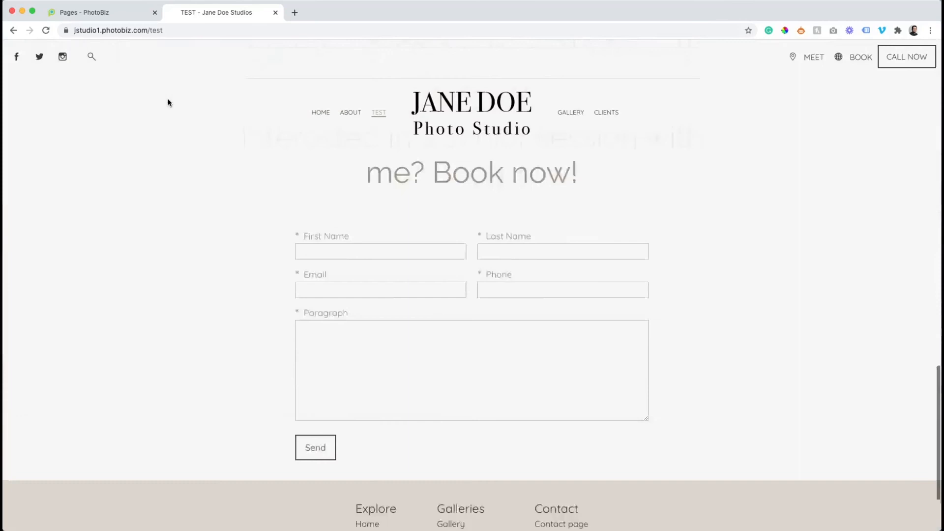
pyautogui.scroll(20, 167, 102)
pyautogui.click(308, 120)
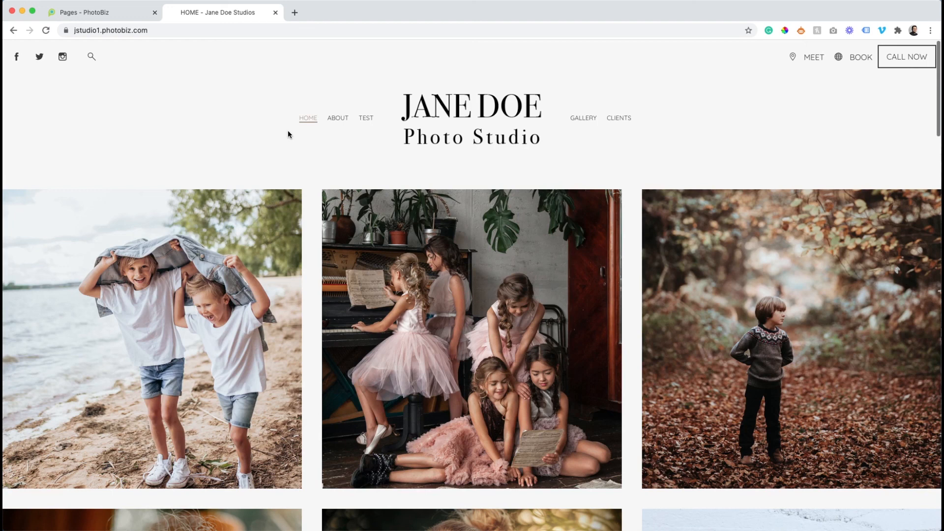
pyautogui.scroll(-10, 287, 130)
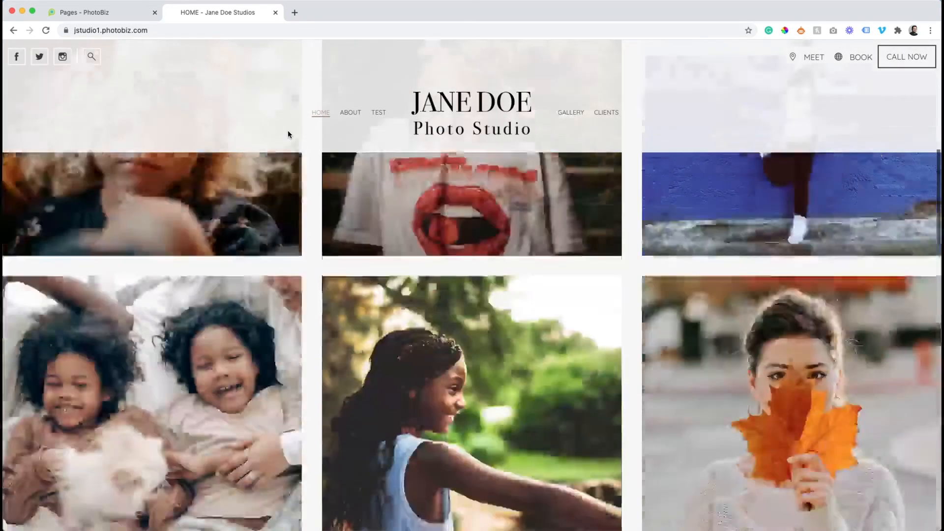
pyautogui.scroll(-10, 289, 134)
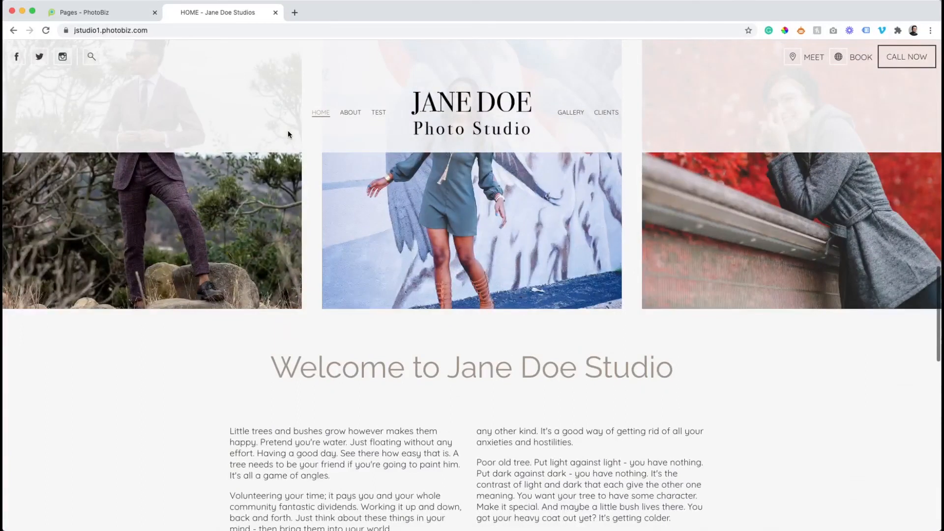
pyautogui.scroll(-5, 288, 134)
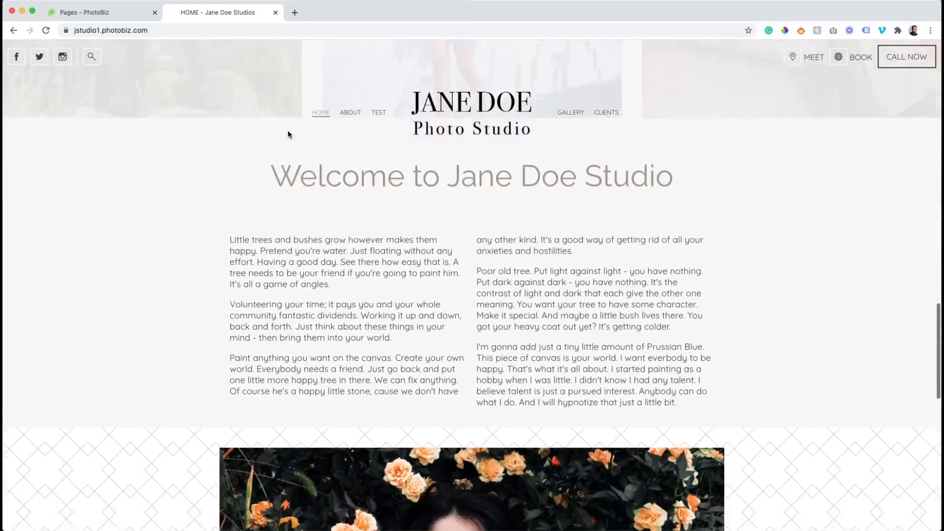
pyautogui.scroll(-3, 288, 134)
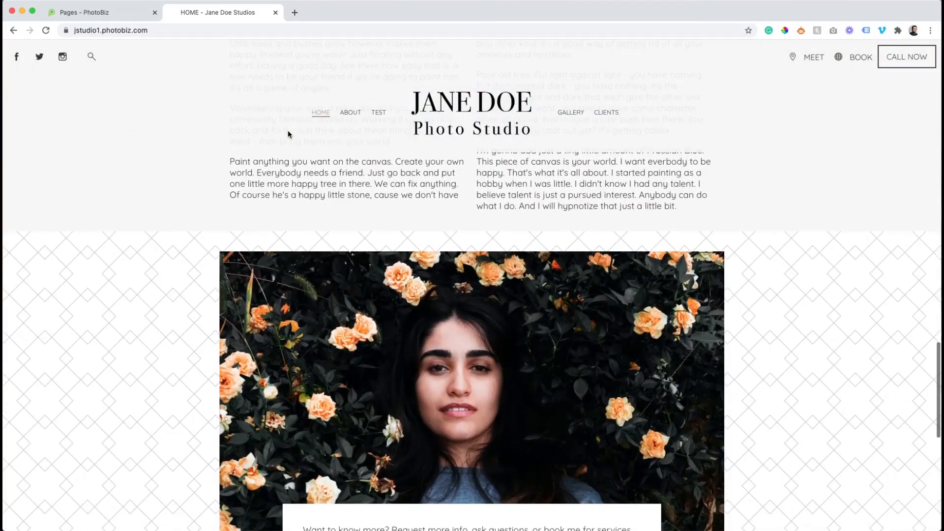
pyautogui.click(125, 14)
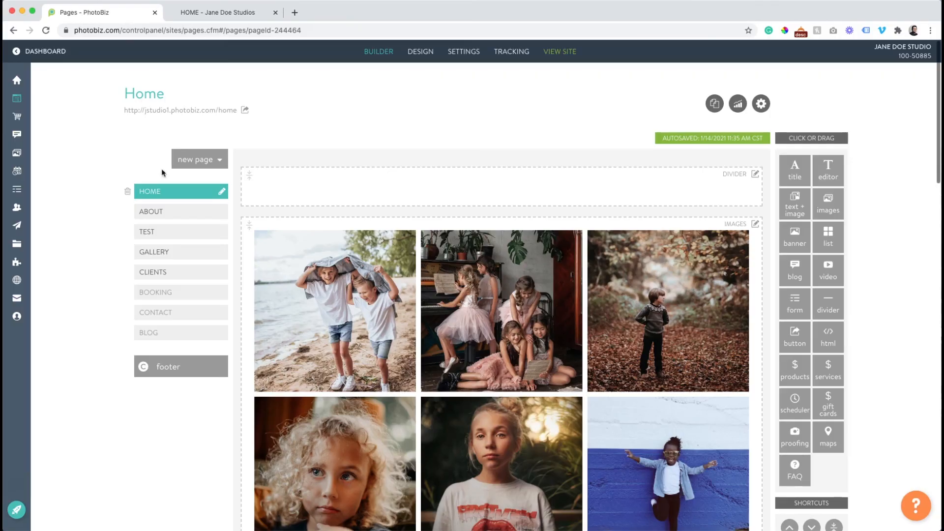
pyautogui.click(179, 236)
pyautogui.scroll(-8, 306, 261)
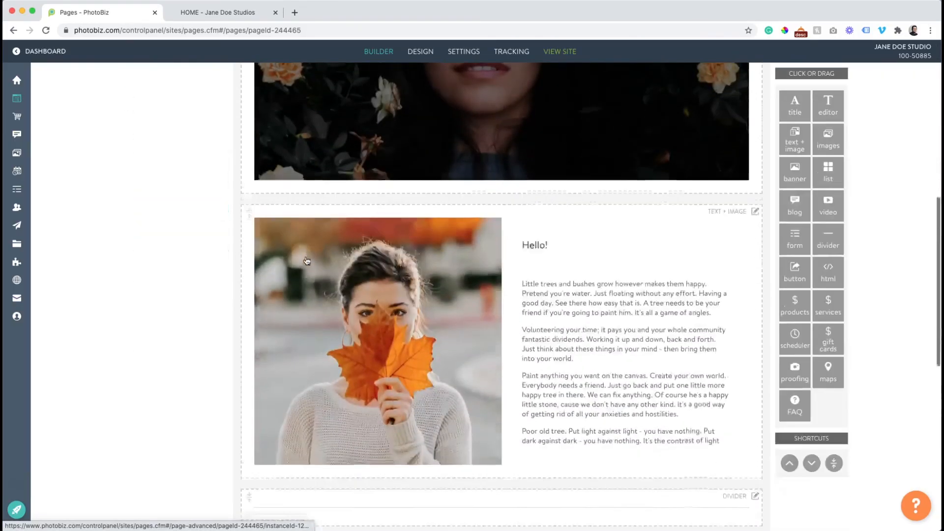
pyautogui.scroll(-4, 307, 261)
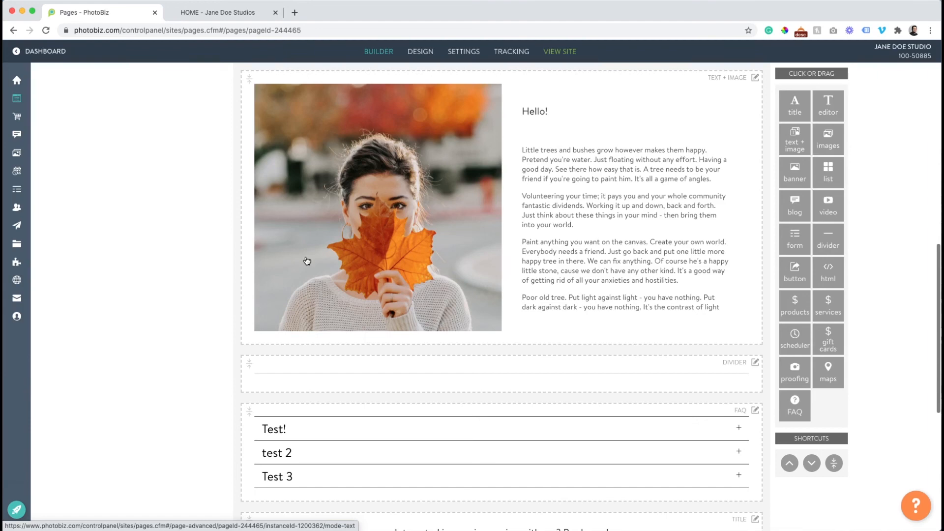
pyautogui.click(206, 13)
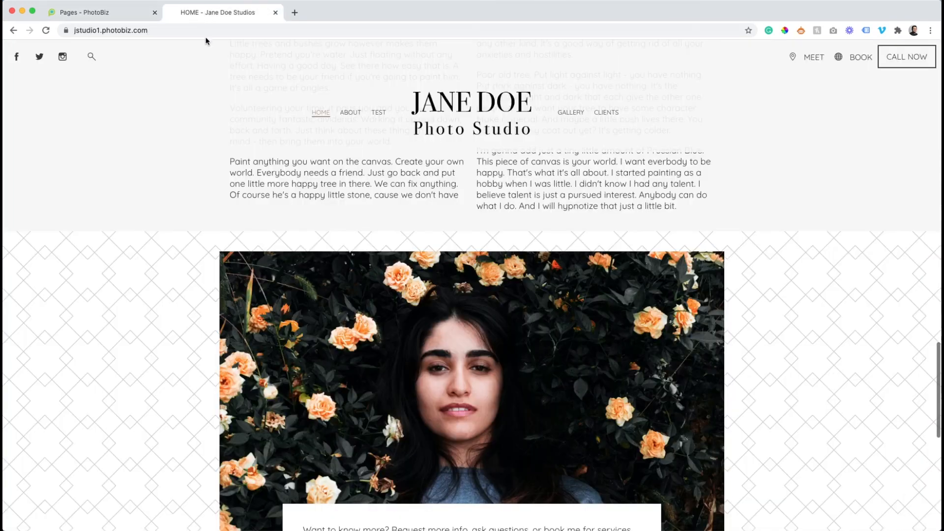
pyautogui.scroll(15, 201, 119)
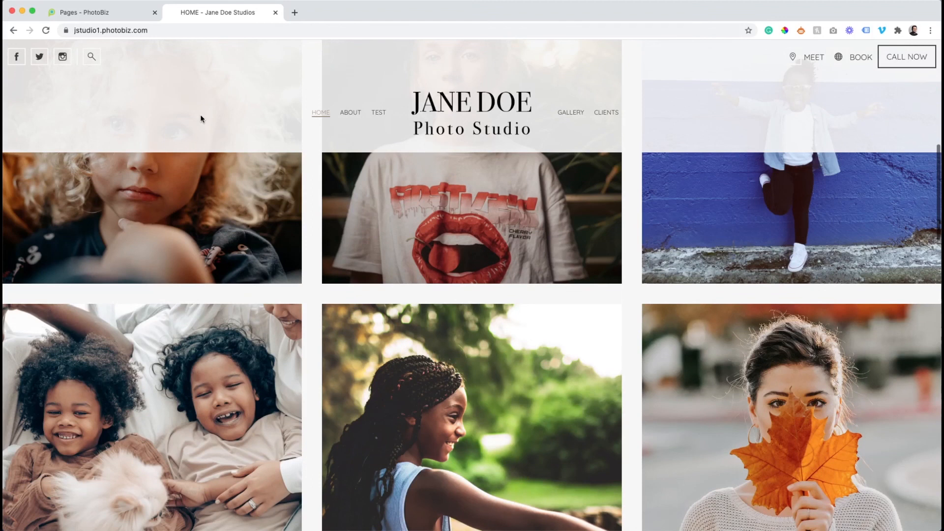
pyautogui.scroll(10, 201, 119)
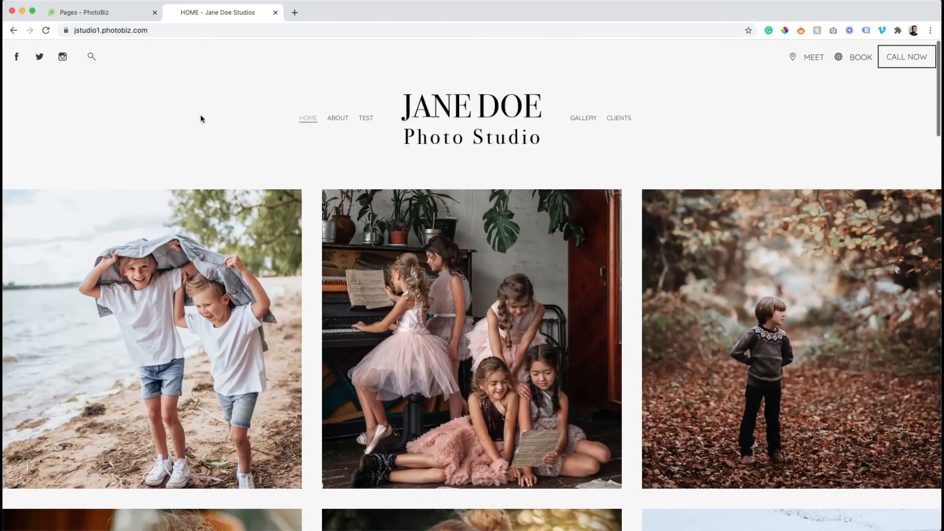
pyautogui.scroll(-7, 201, 119)
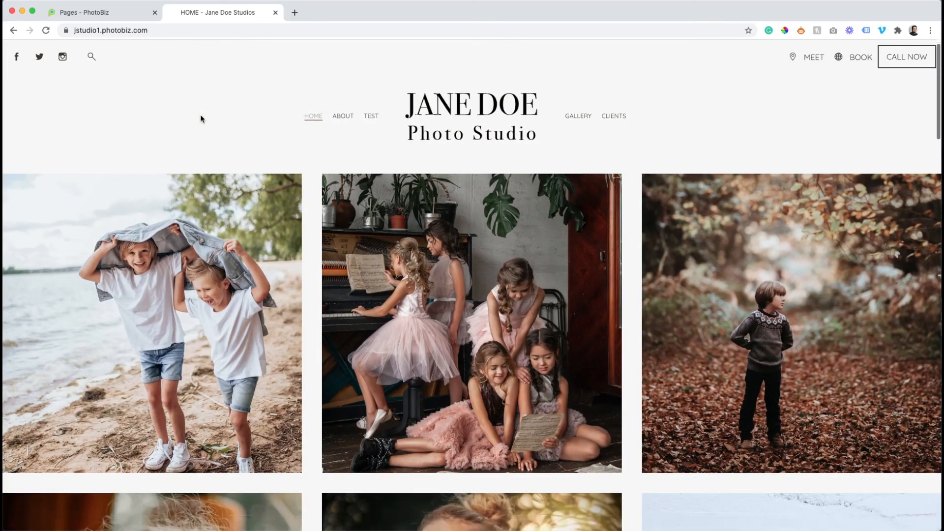
pyautogui.scroll(-10, 201, 118)
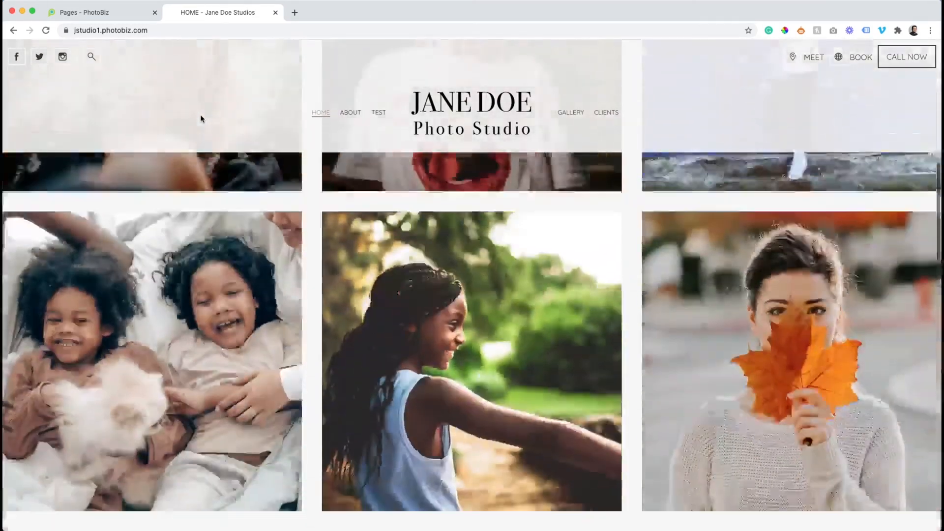
pyautogui.scroll(-4, 200, 118)
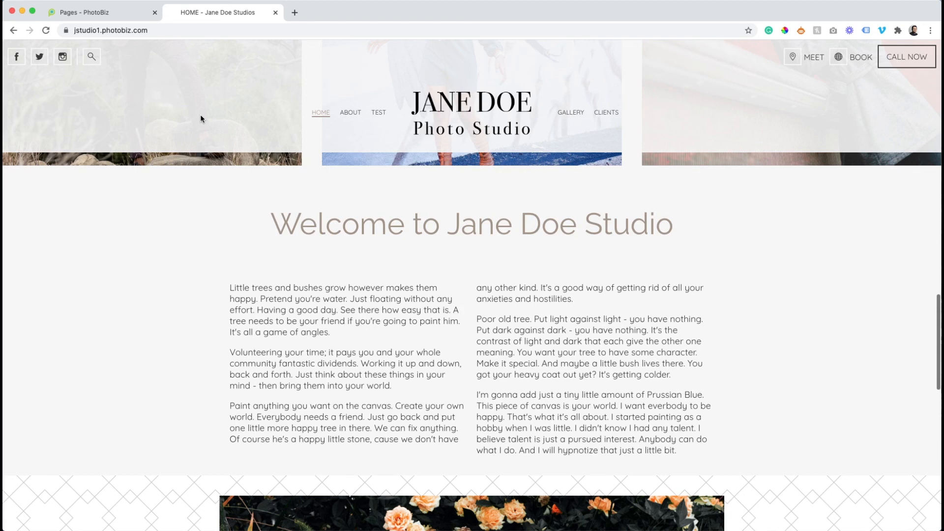
pyautogui.scroll(20, 200, 118)
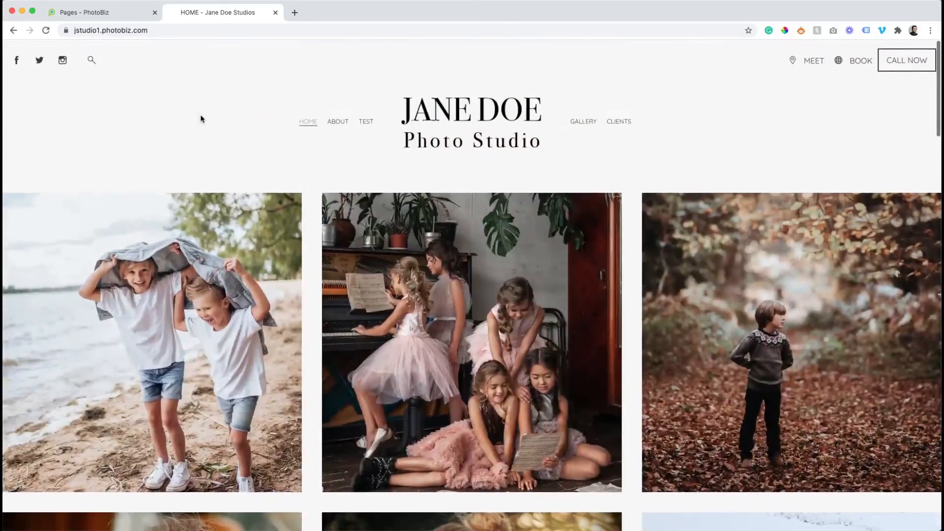